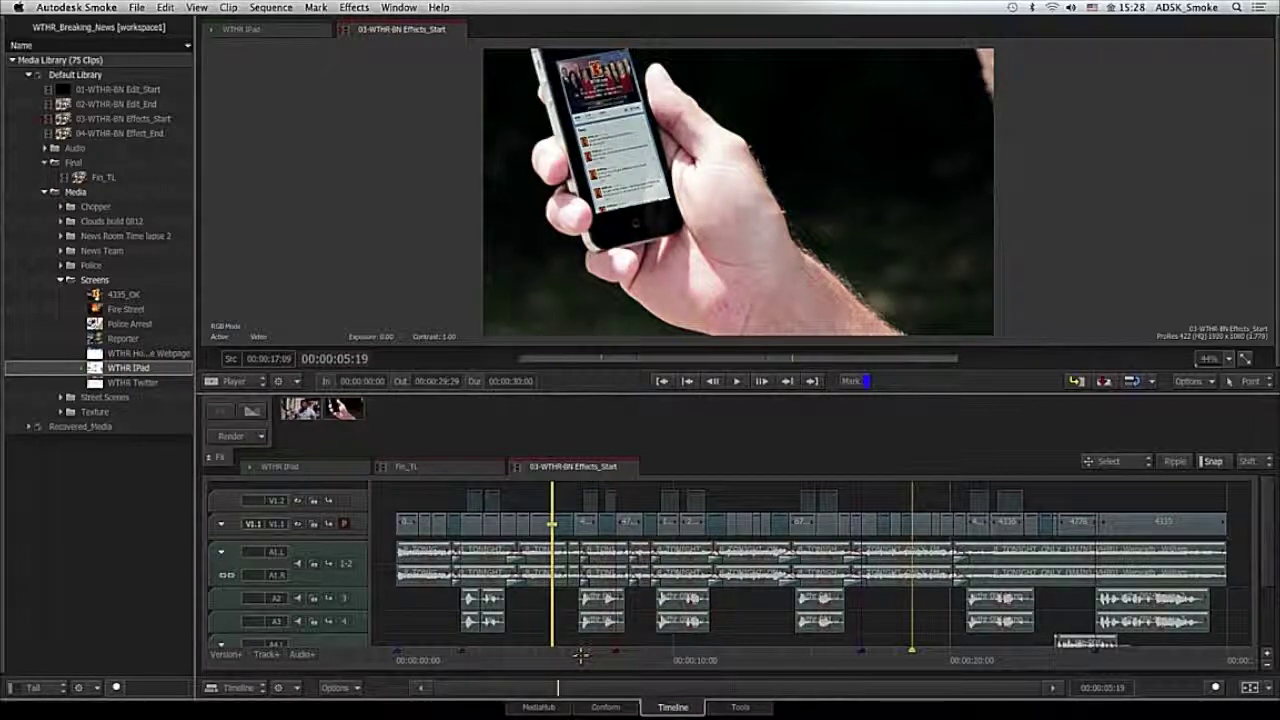
# - Review the 03-WTHR-BN Effects_Start sequence by scrubbing to the laptop and camera lens shots and playing the section around the night reporter shot
pyautogui.moveTo(581, 655); pyautogui.dragTo(628, 650)
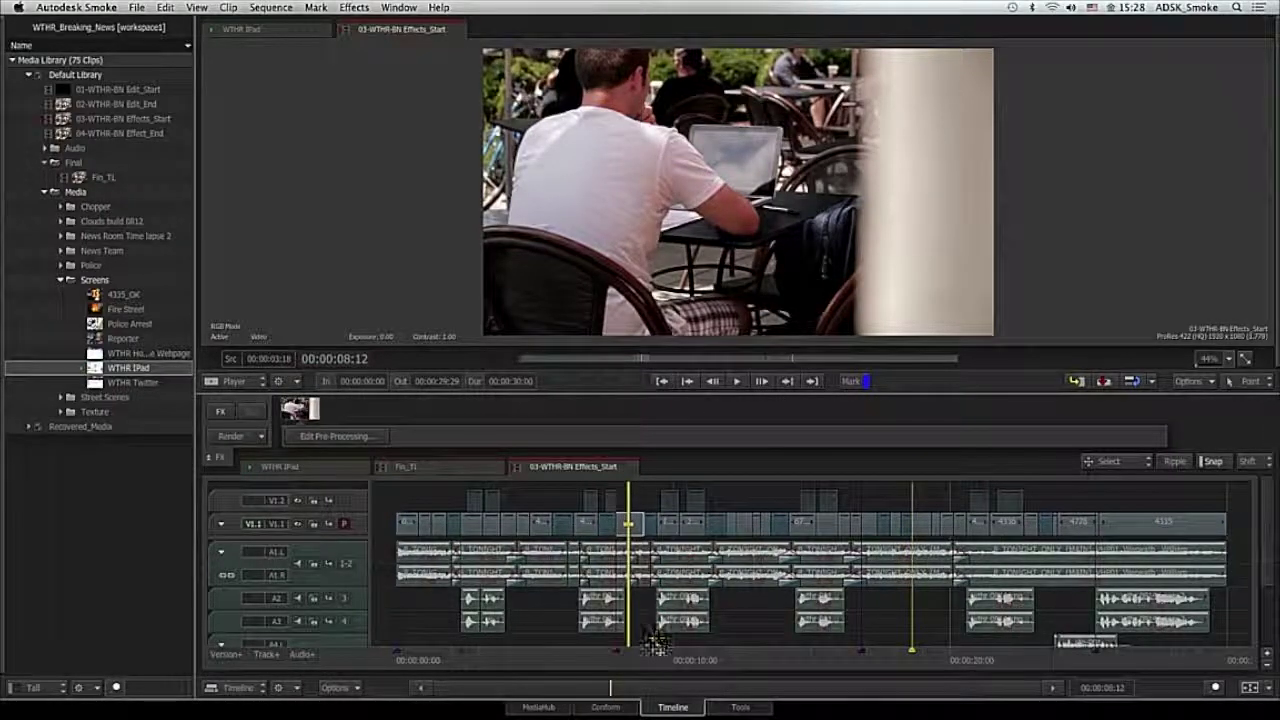
pyautogui.moveTo(648, 655); pyautogui.dragTo(861, 659)
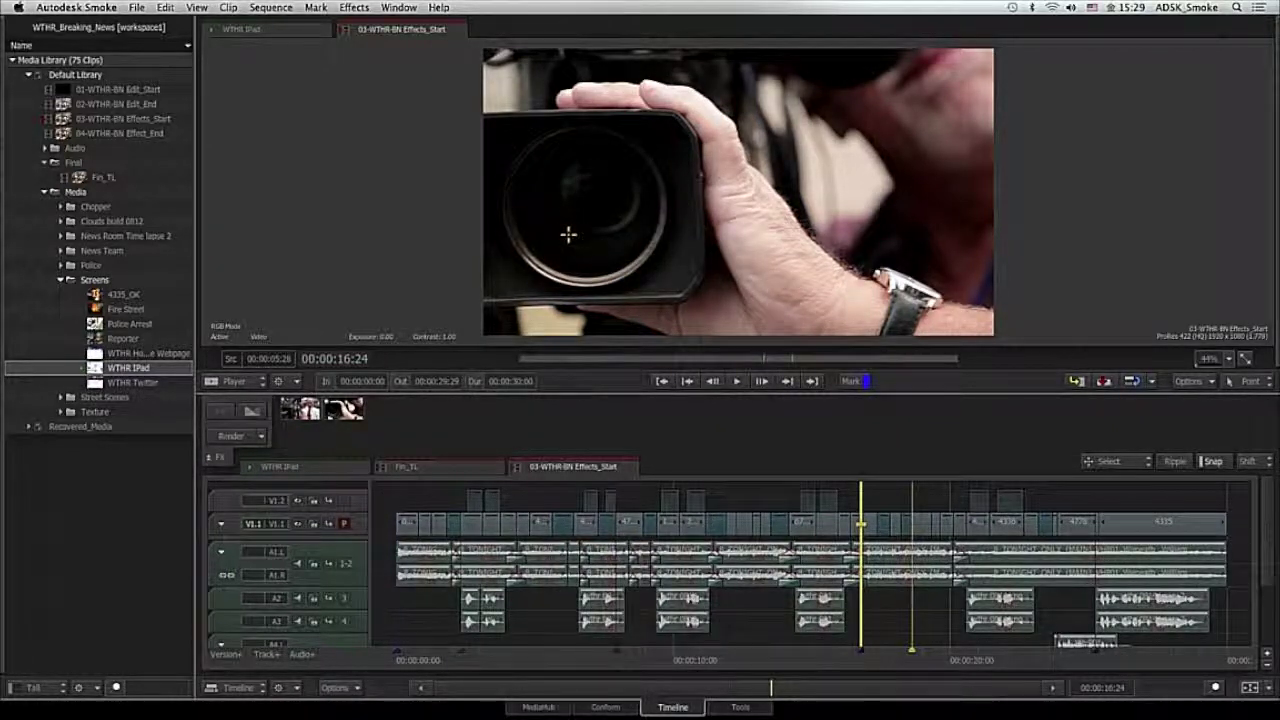
pyautogui.click(910, 662)
pyautogui.moveTo(910, 662); pyautogui.dragTo(901, 663)
pyautogui.press('space')
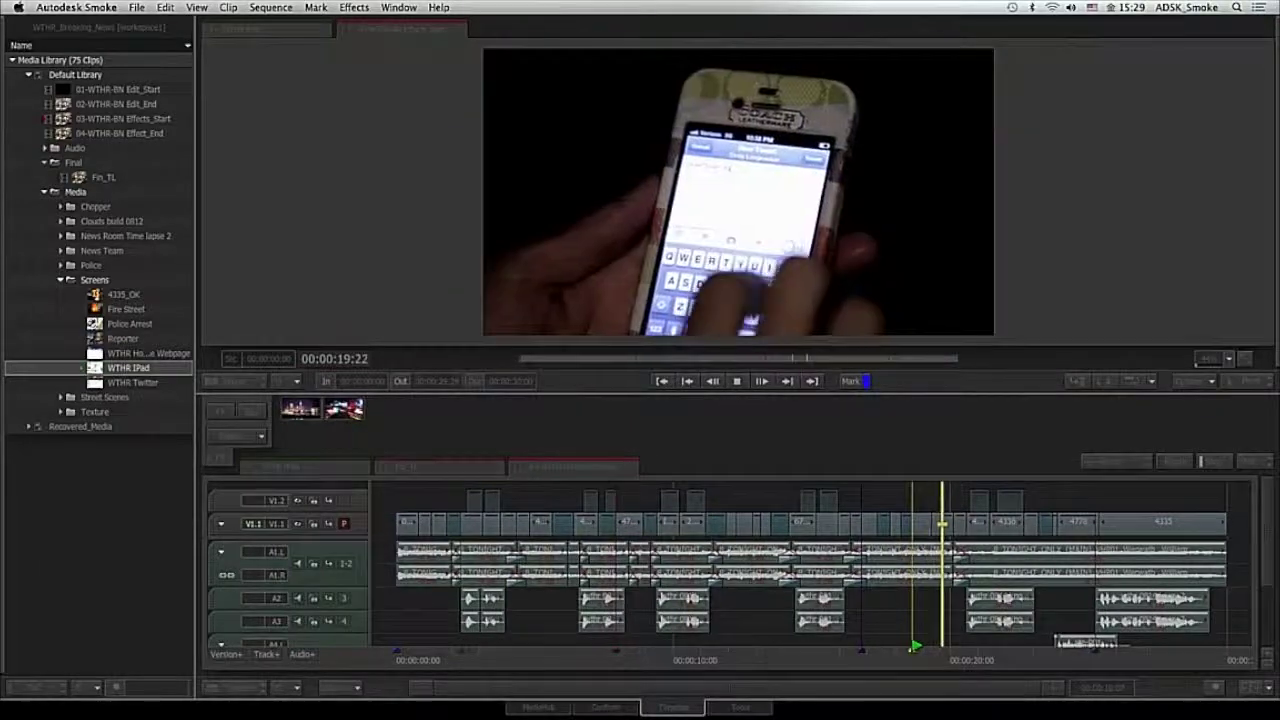
pyautogui.press('space')
pyautogui.moveTo(888, 660); pyautogui.dragTo(912, 656)
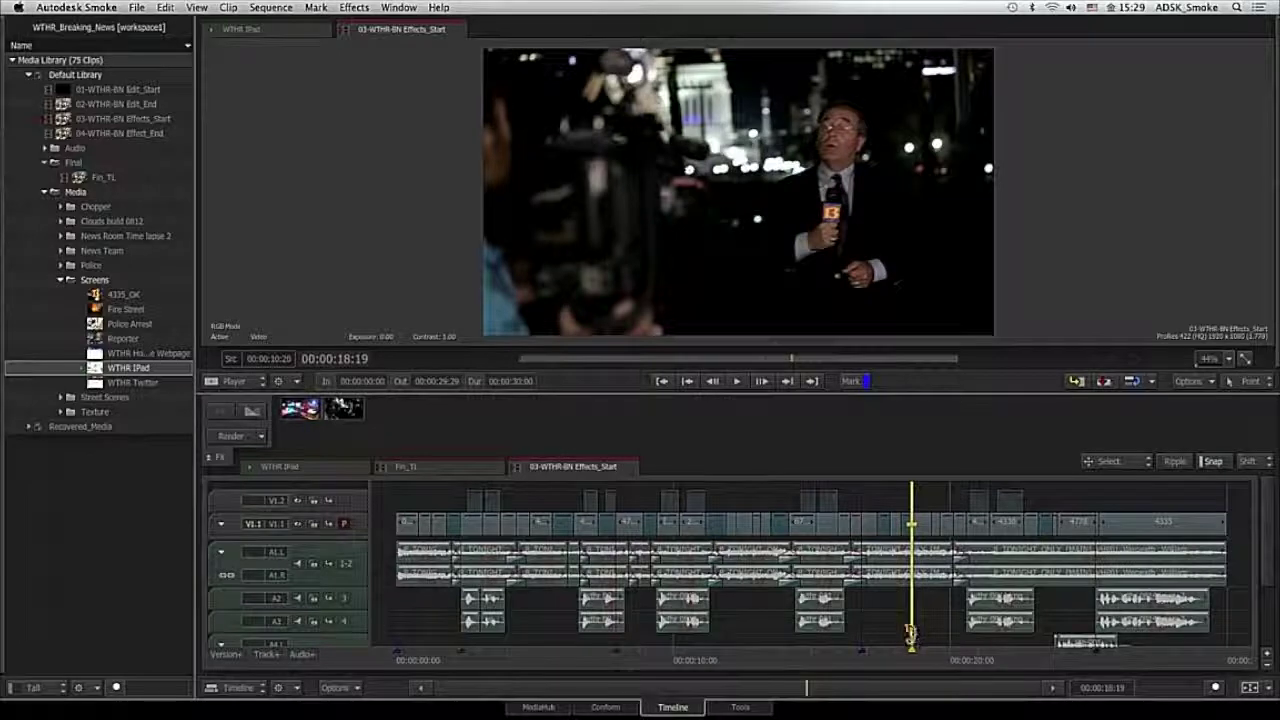
pyautogui.click(918, 663)
pyautogui.moveTo(918, 663)
pyautogui.mouseDown()
pyautogui.moveTo(889, 660)
pyautogui.moveTo(906, 654)
pyautogui.mouseUp()
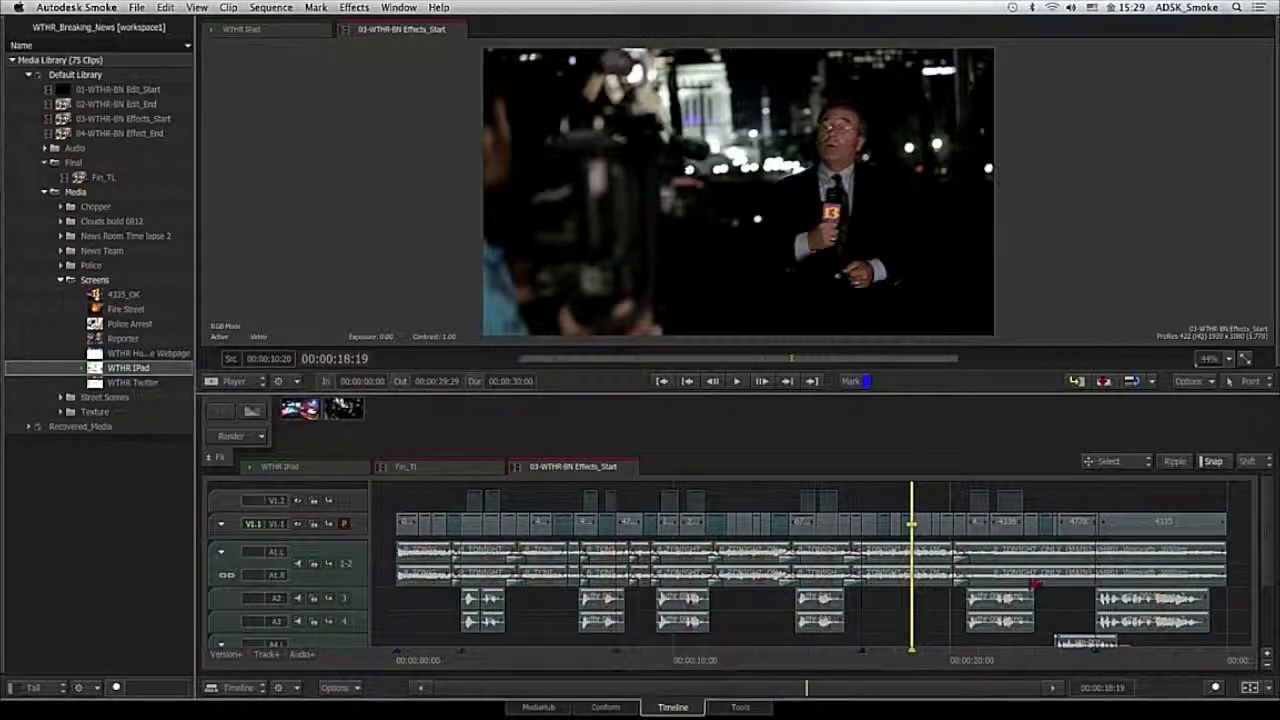
# - Select the laptop clip 4777 on the timeline and go to its first frame
pyautogui.moveTo(1138, 661); pyautogui.dragTo(663, 498)
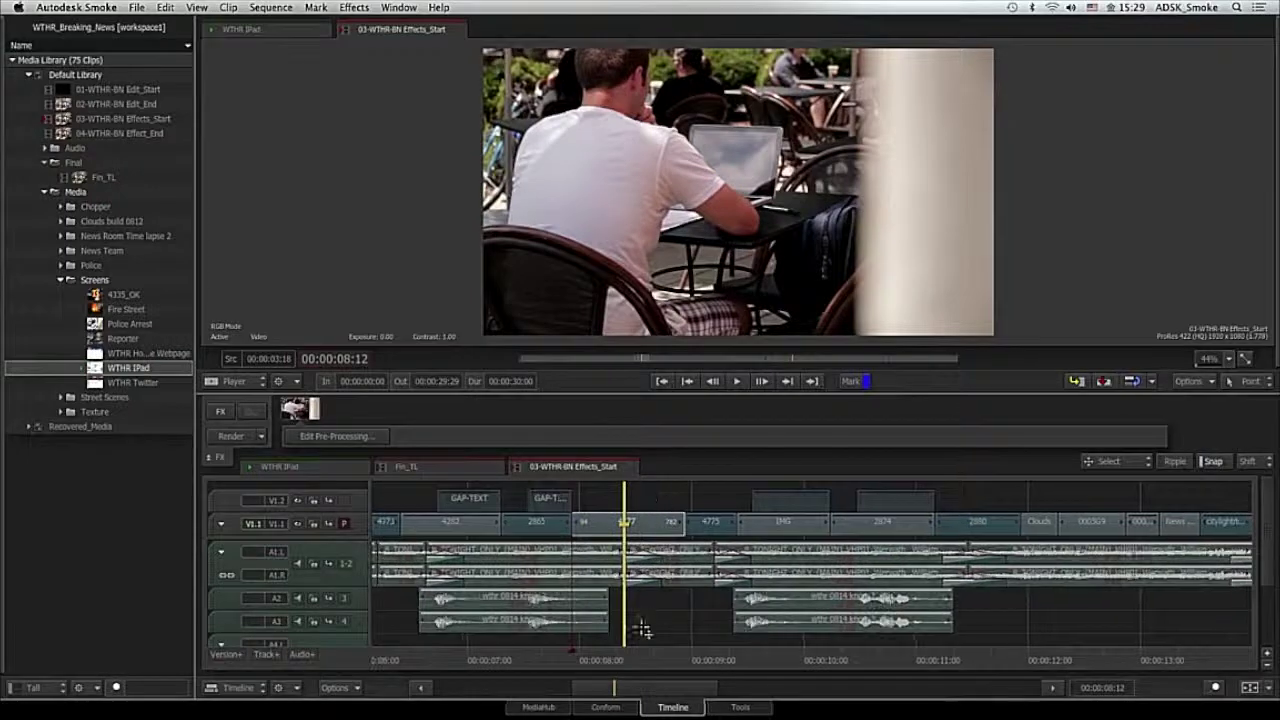
pyautogui.click(650, 526)
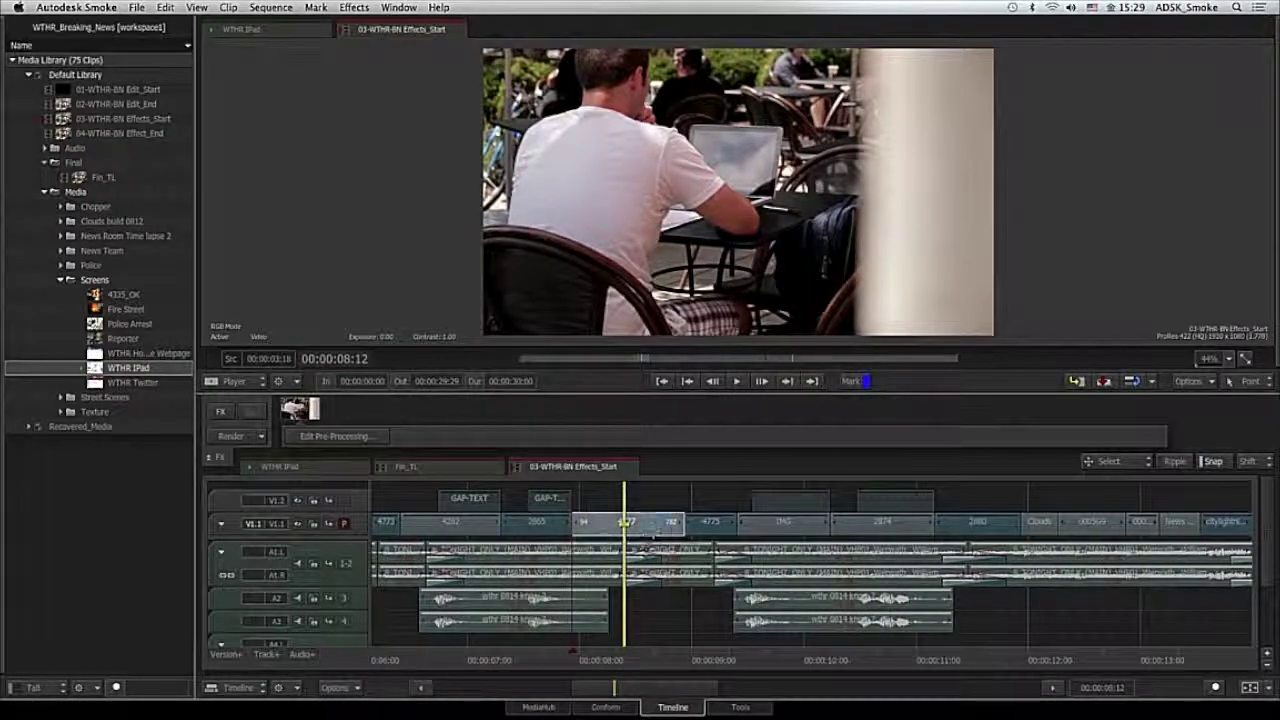
pyautogui.press('Up')
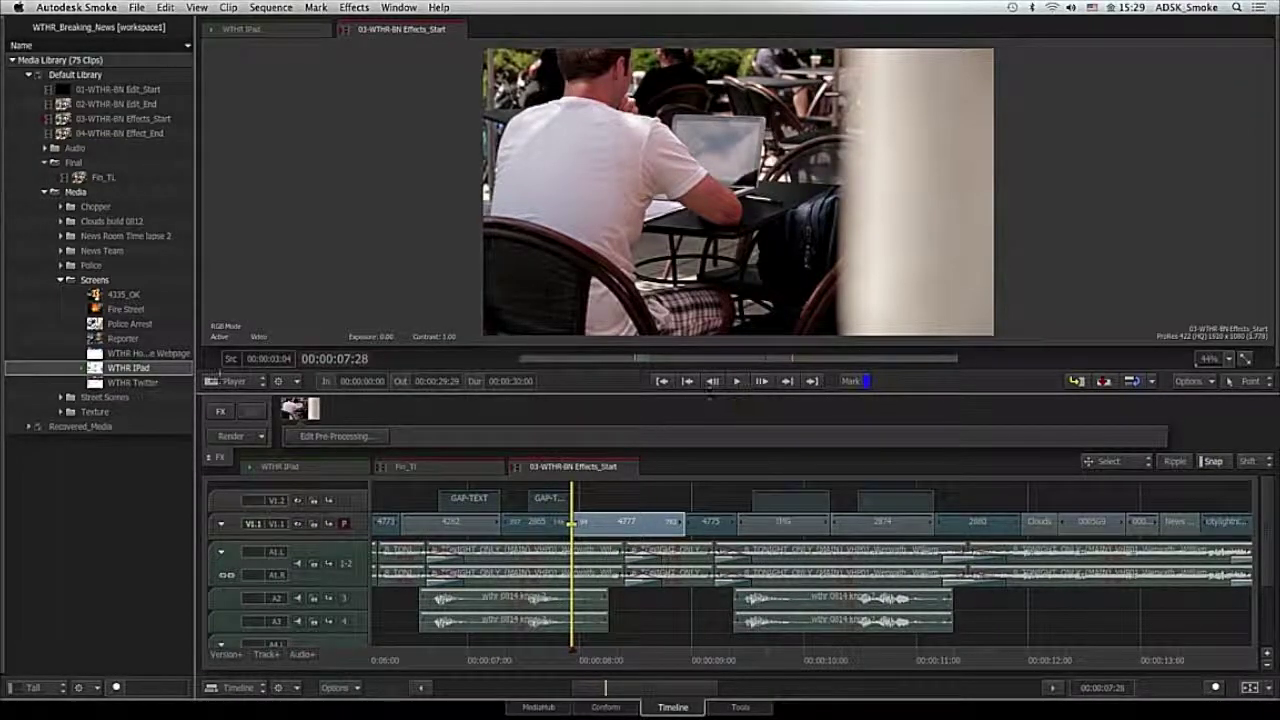
# - Duplicate the WTHR Home Webpage clip in the Screens folder and open the copy as a sequence
pyautogui.click(143, 354)
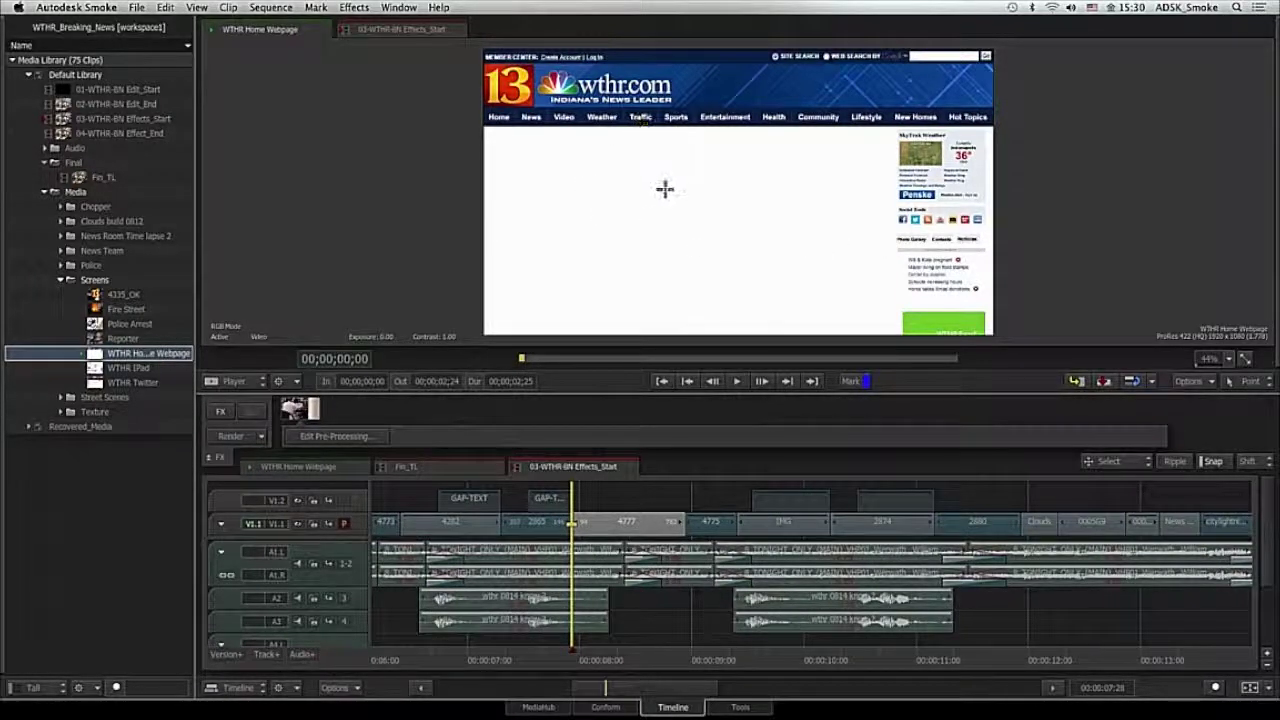
pyautogui.rightClick(155, 354)
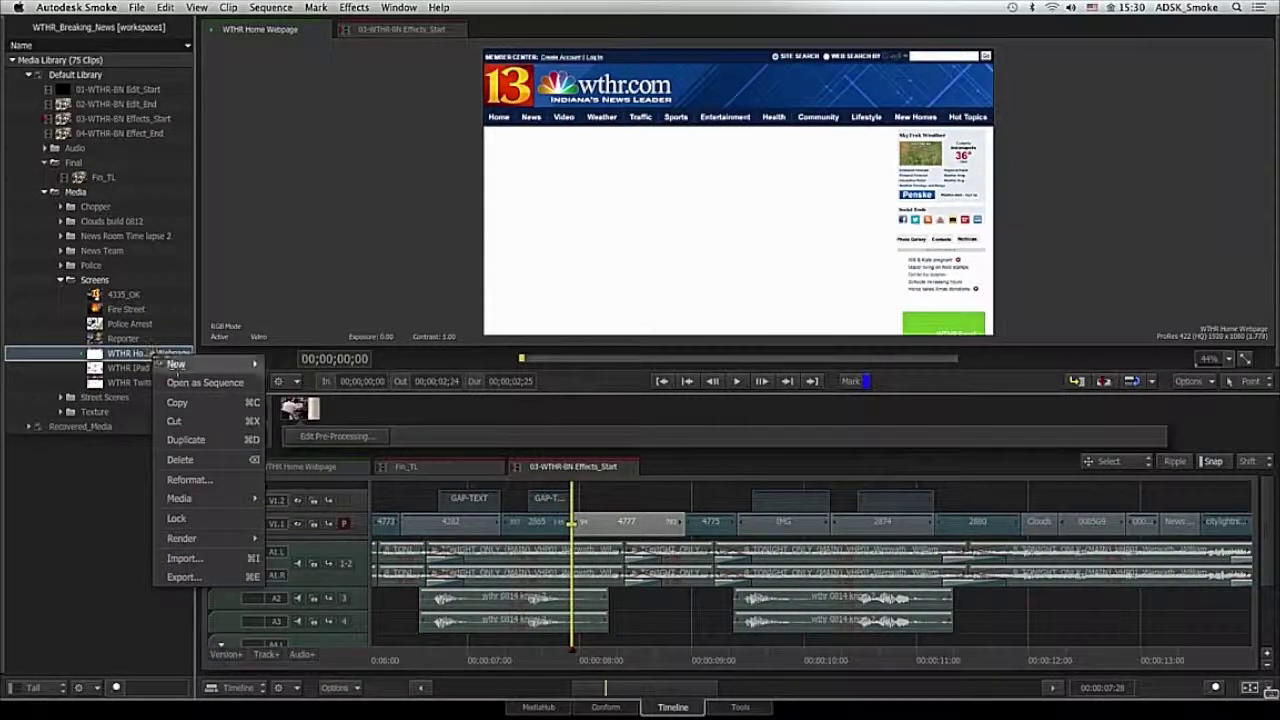
pyautogui.click(205, 440)
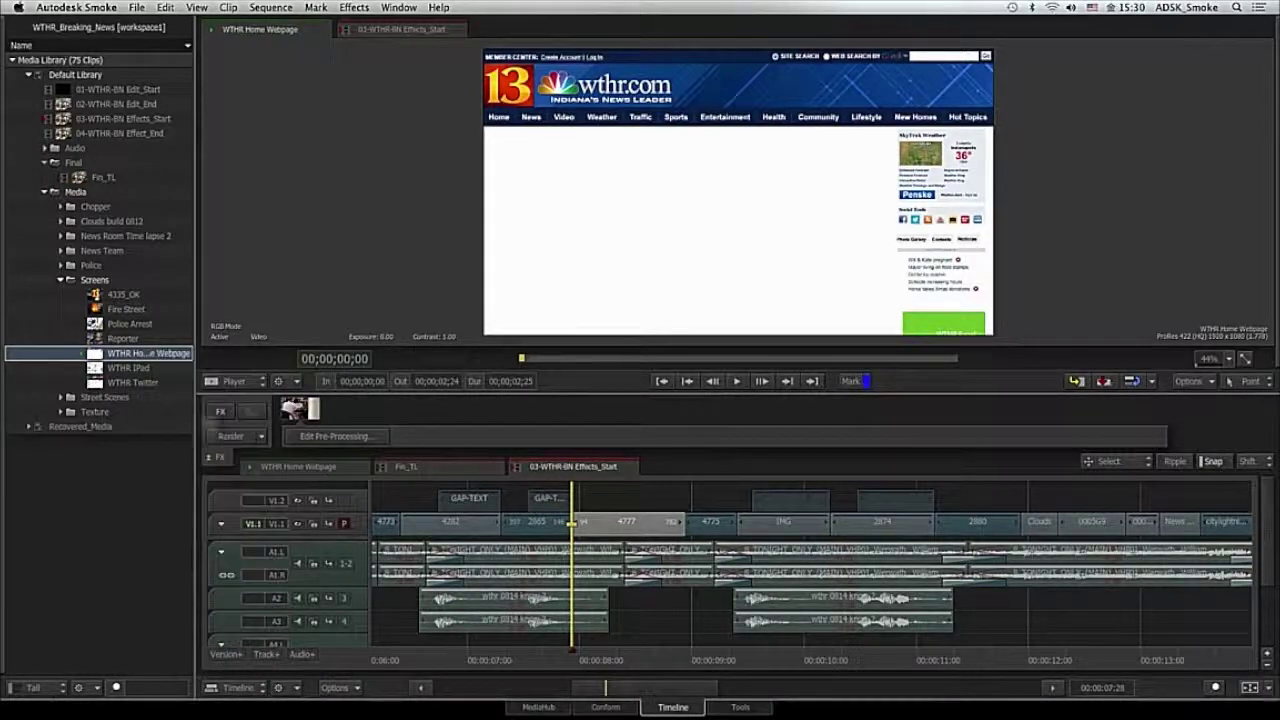
pyautogui.rightClick(133, 368)
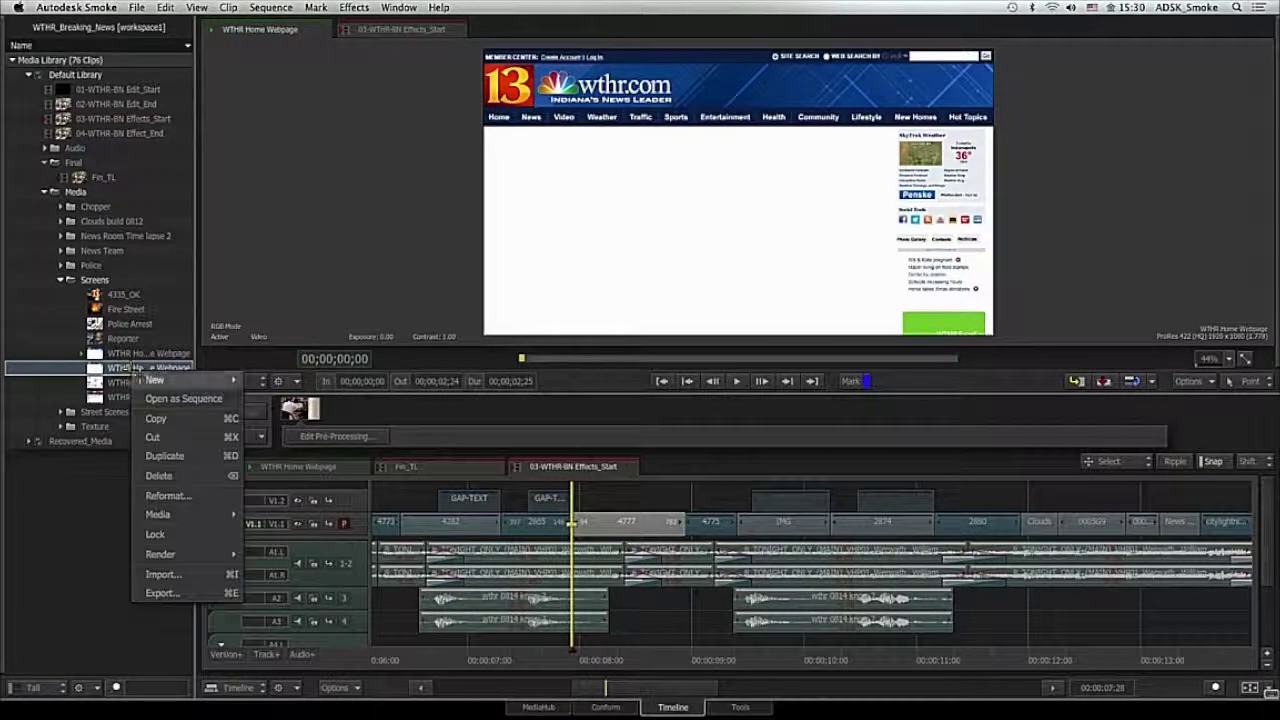
pyautogui.click(166, 392)
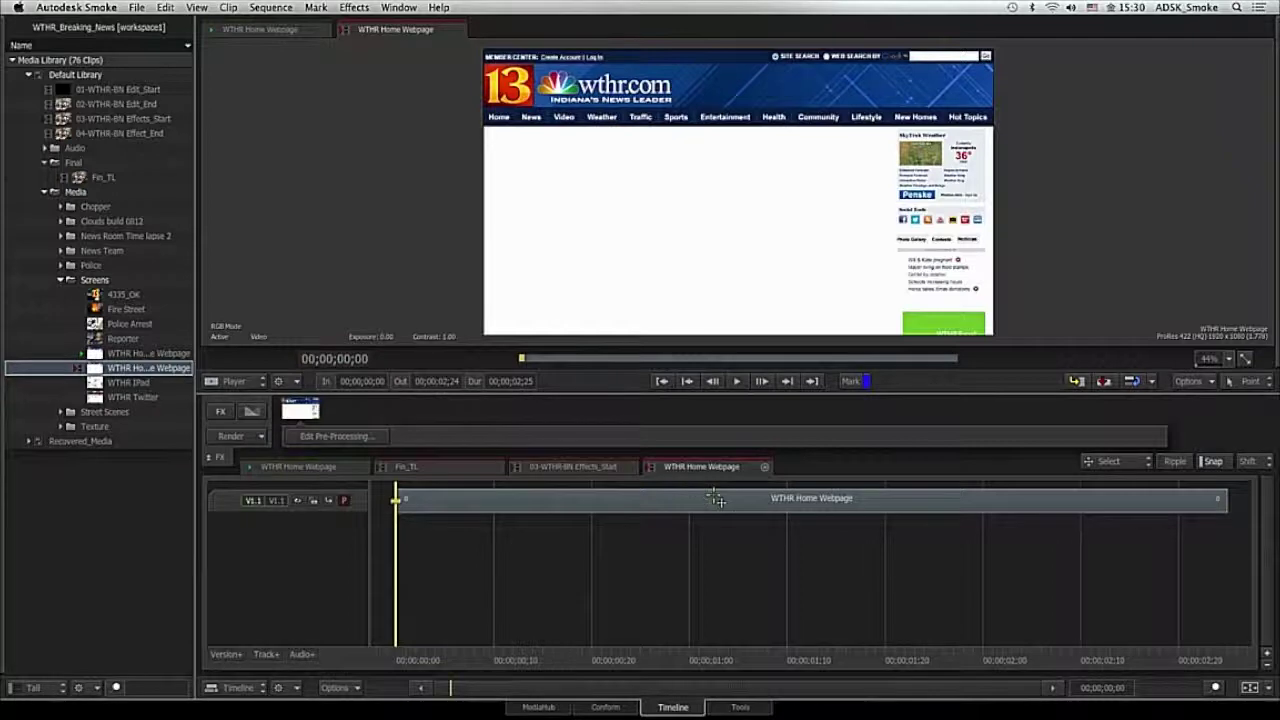
pyautogui.click(718, 500)
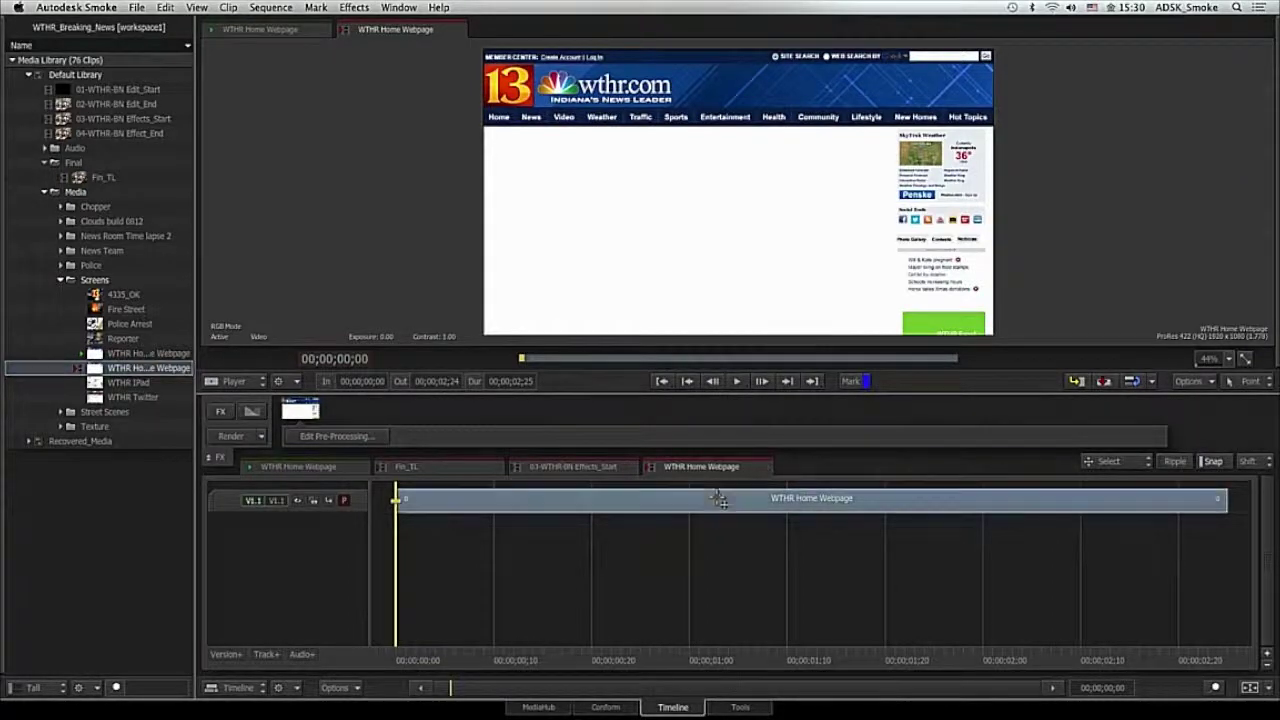
# - Place the Reporter clip on a new track above WTHR Home Webpage, starting at the first frame of the sequence
pyautogui.click(112, 338)
pyautogui.click(118, 323)
pyautogui.click(125, 338)
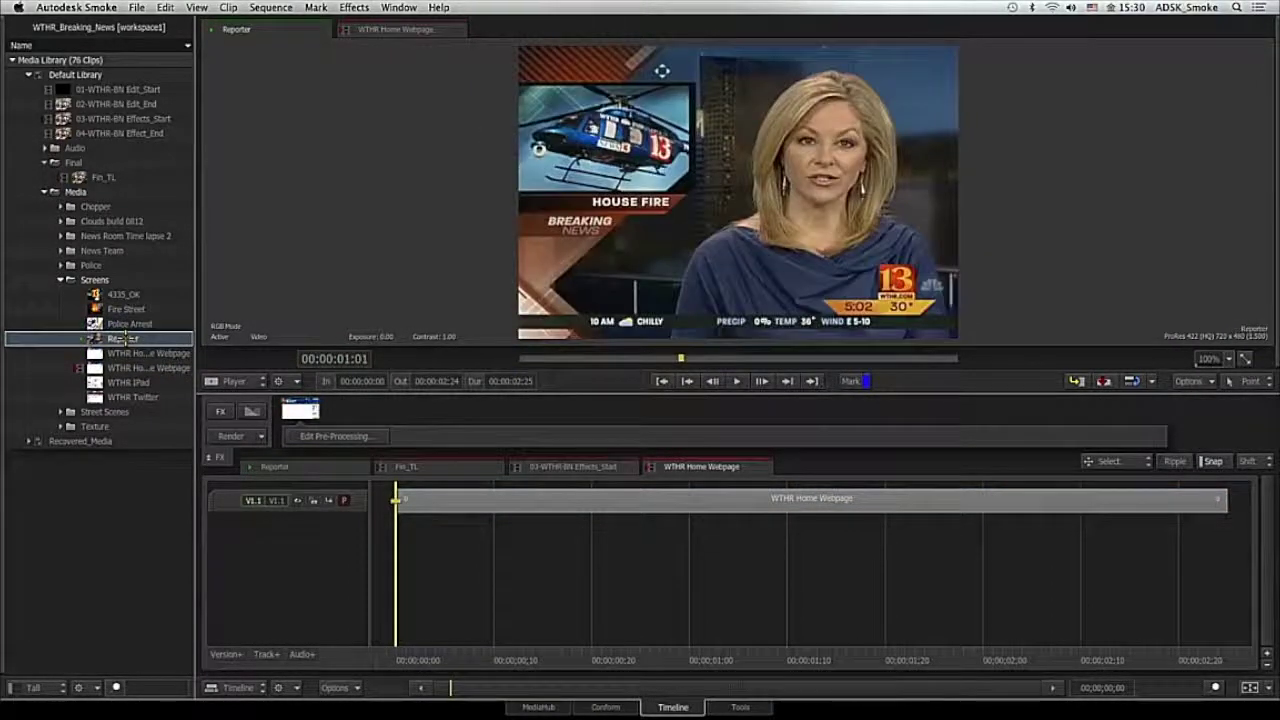
pyautogui.click(662, 381)
pyautogui.moveTo(100, 338); pyautogui.dragTo(396, 495)
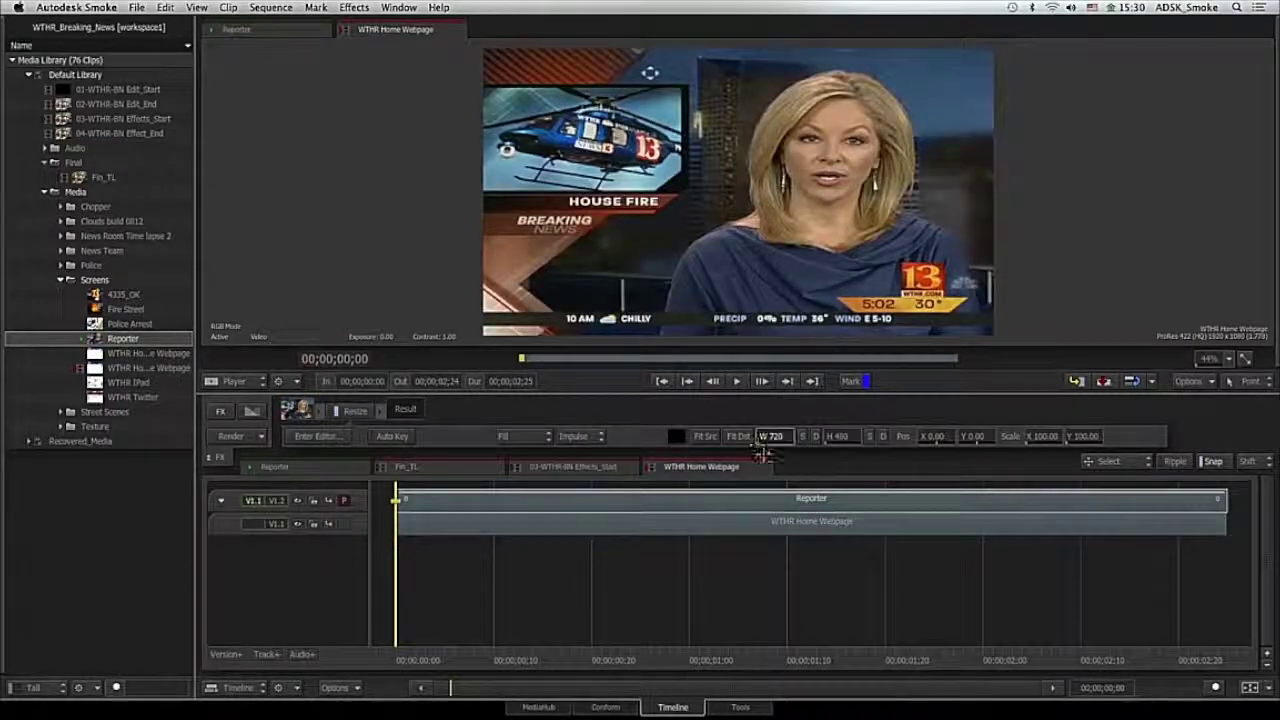
# - Inspect the source information of the Reporter and WTHR Home Webpage segments to compare their resolutions
pyautogui.click(793, 500)
pyautogui.hotkey('ctrl', 'alt')
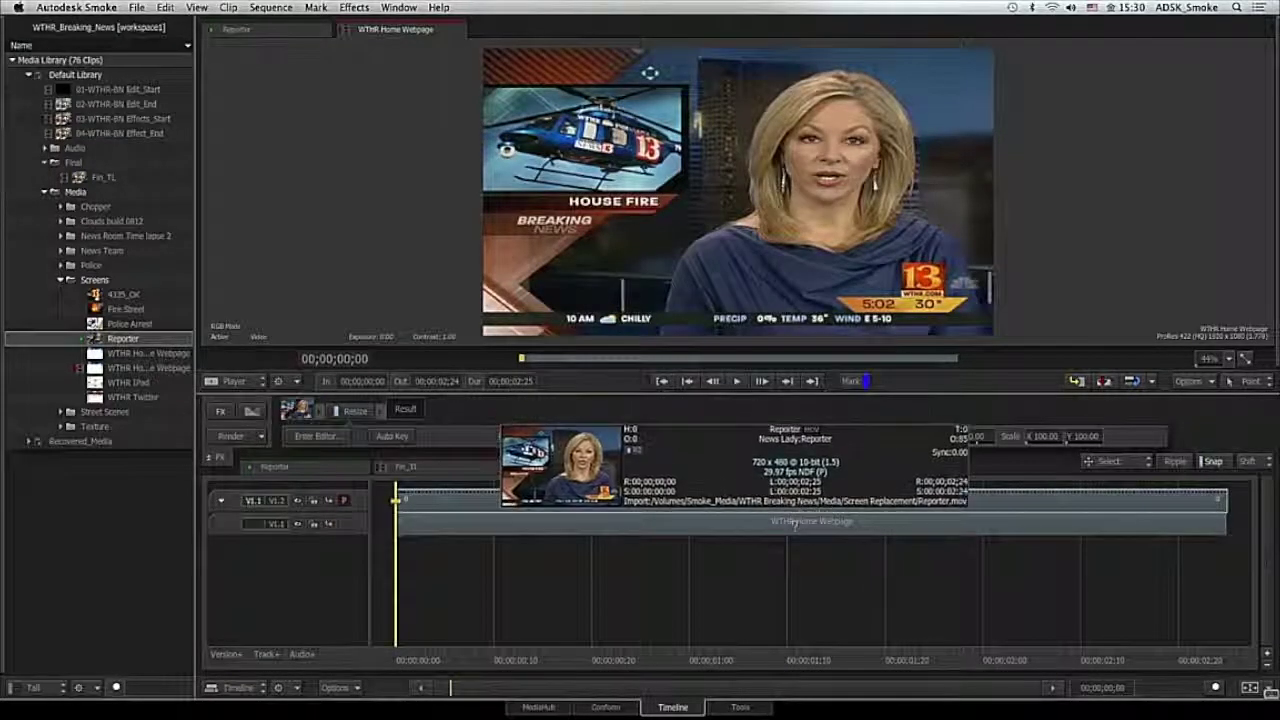
pyautogui.moveTo(795, 532)
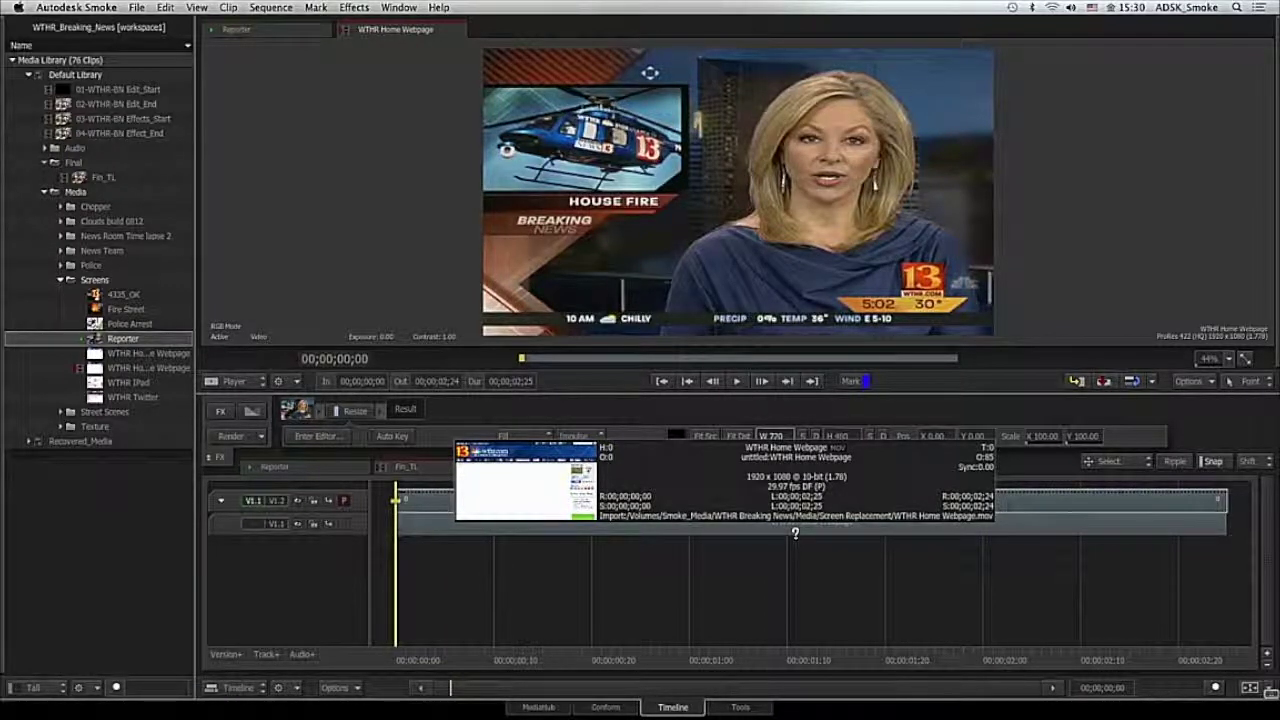
pyautogui.moveTo(800, 502)
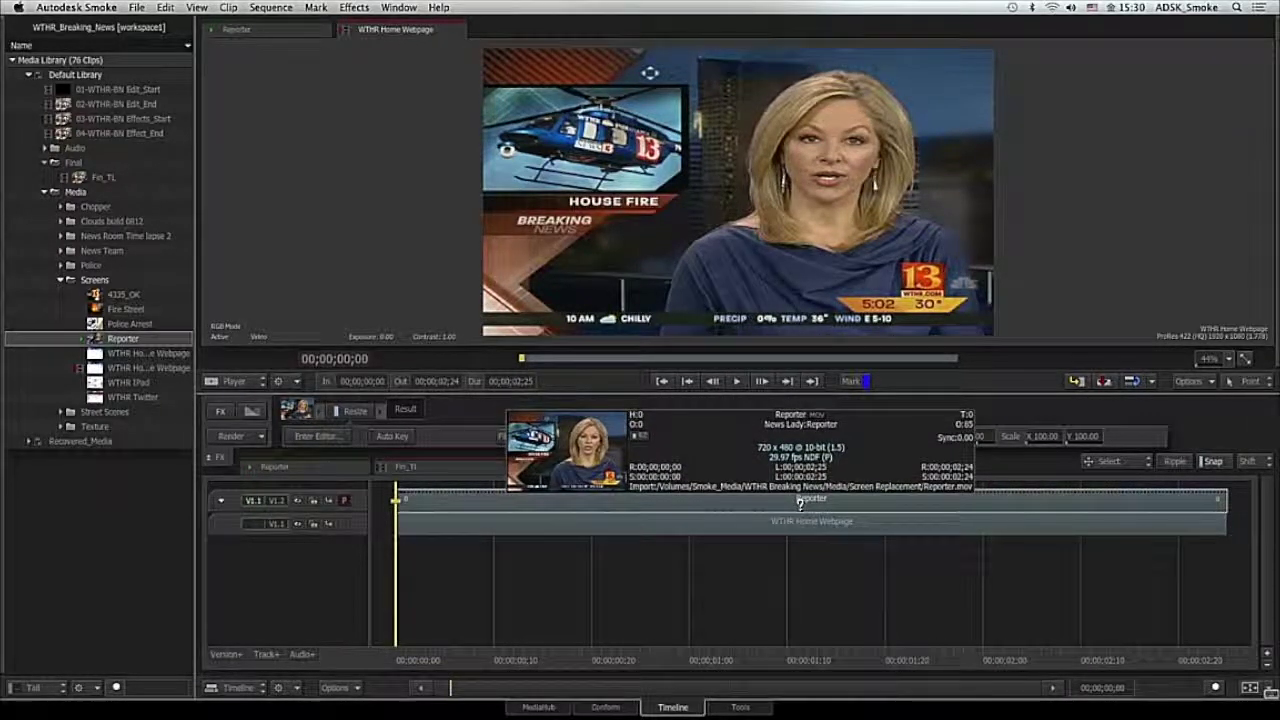
# - Change the Reporter segment's Resize fit method to Centre/Crop
pyautogui.click(805, 503)
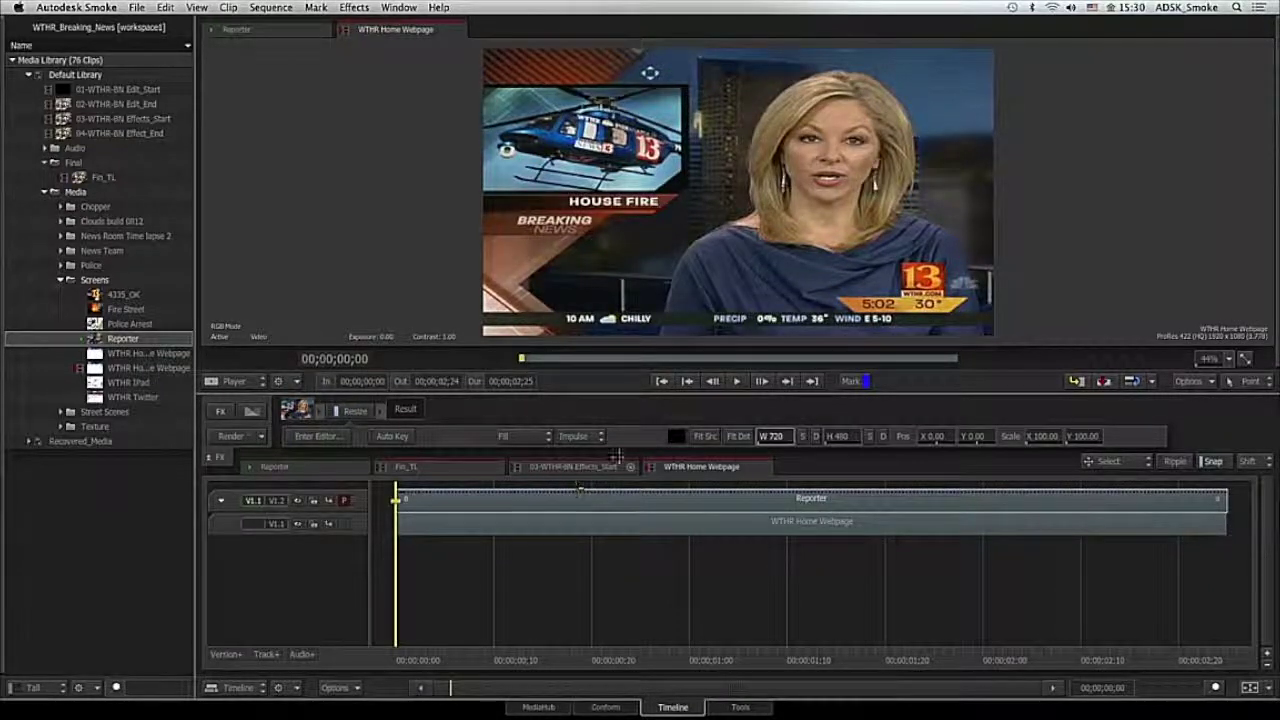
pyautogui.click(685, 503)
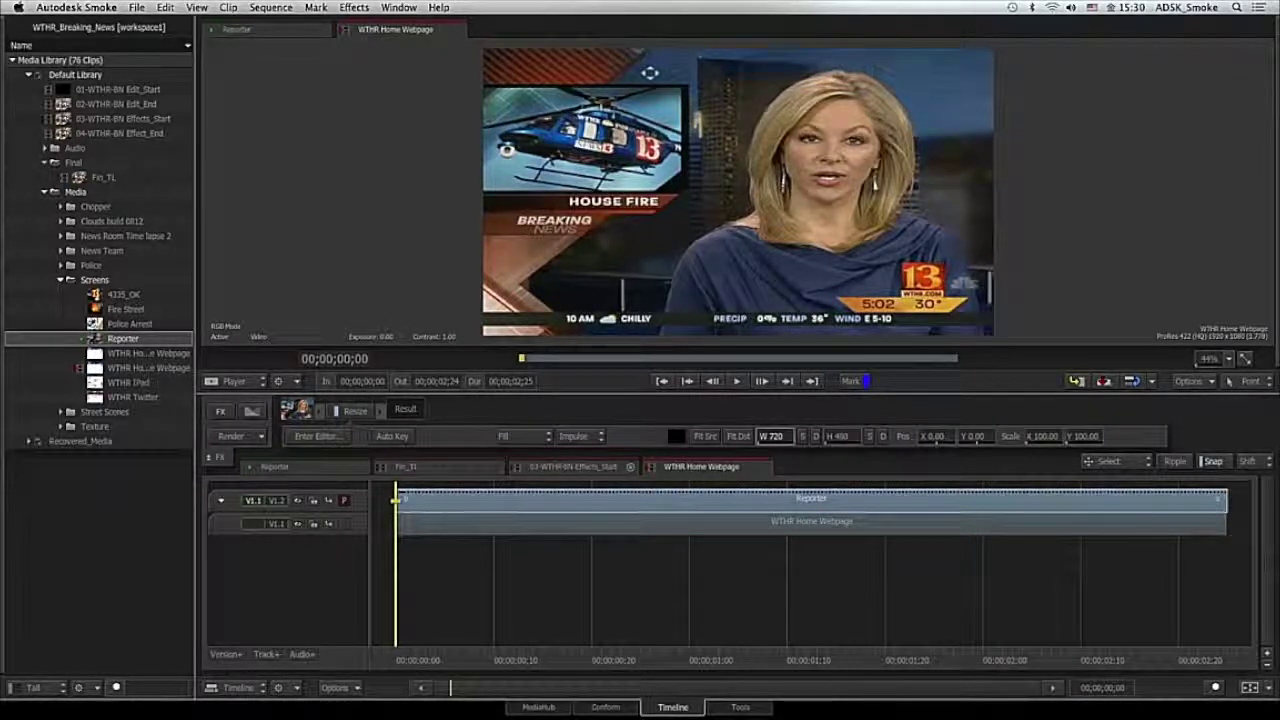
pyautogui.click(525, 436)
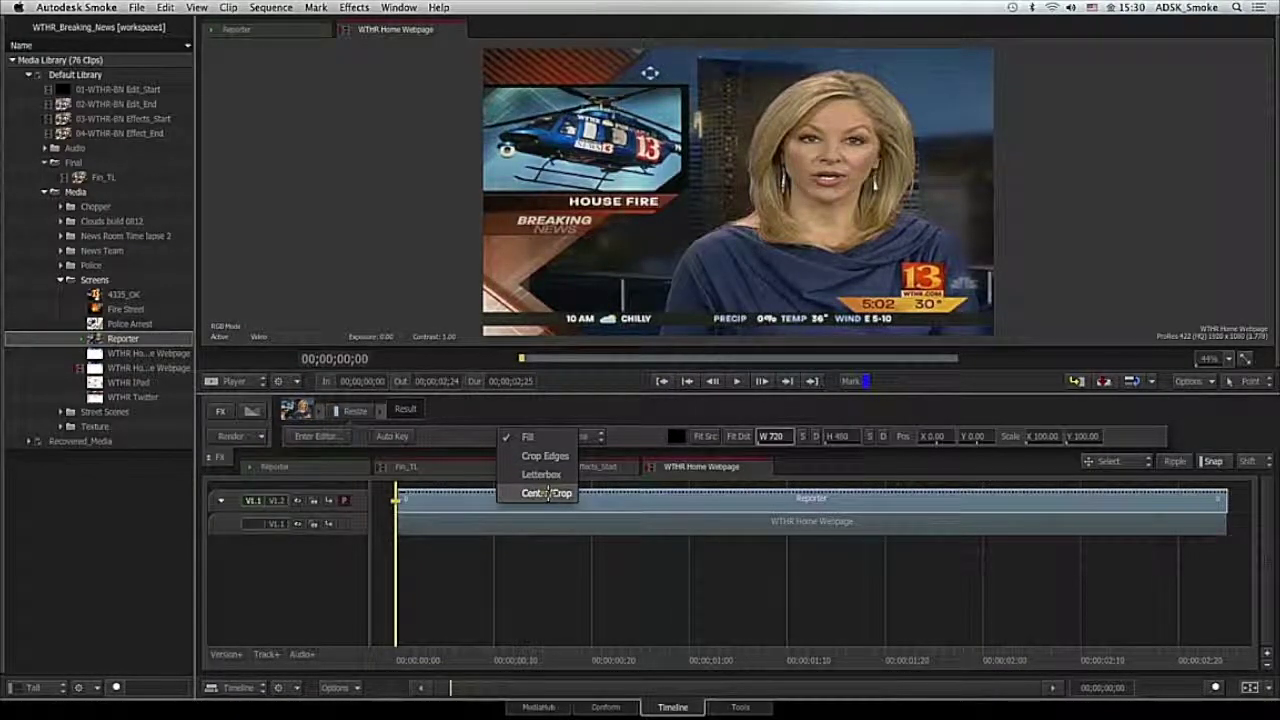
pyautogui.click(547, 493)
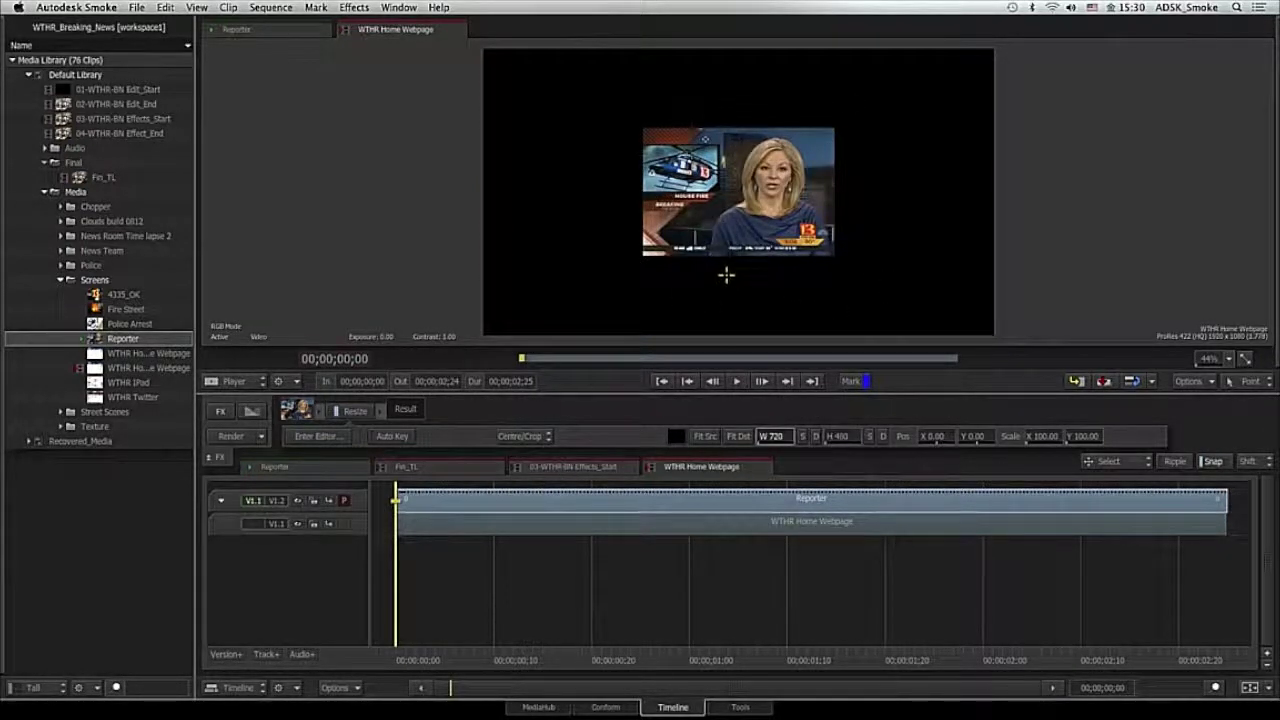
# - Add an Axis effect to the Reporter segment to composite it over the webpage
pyautogui.rightClick(853, 498)
pyautogui.click(895, 200)
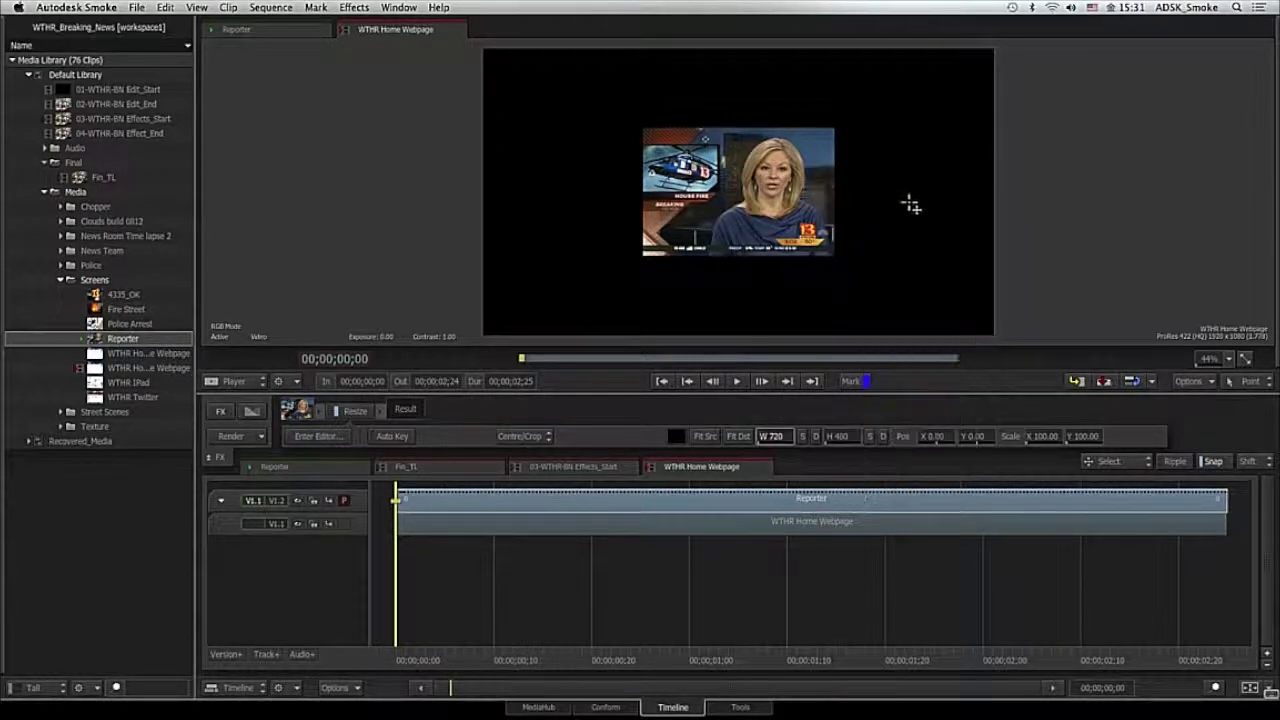
pyautogui.click(1040, 460)
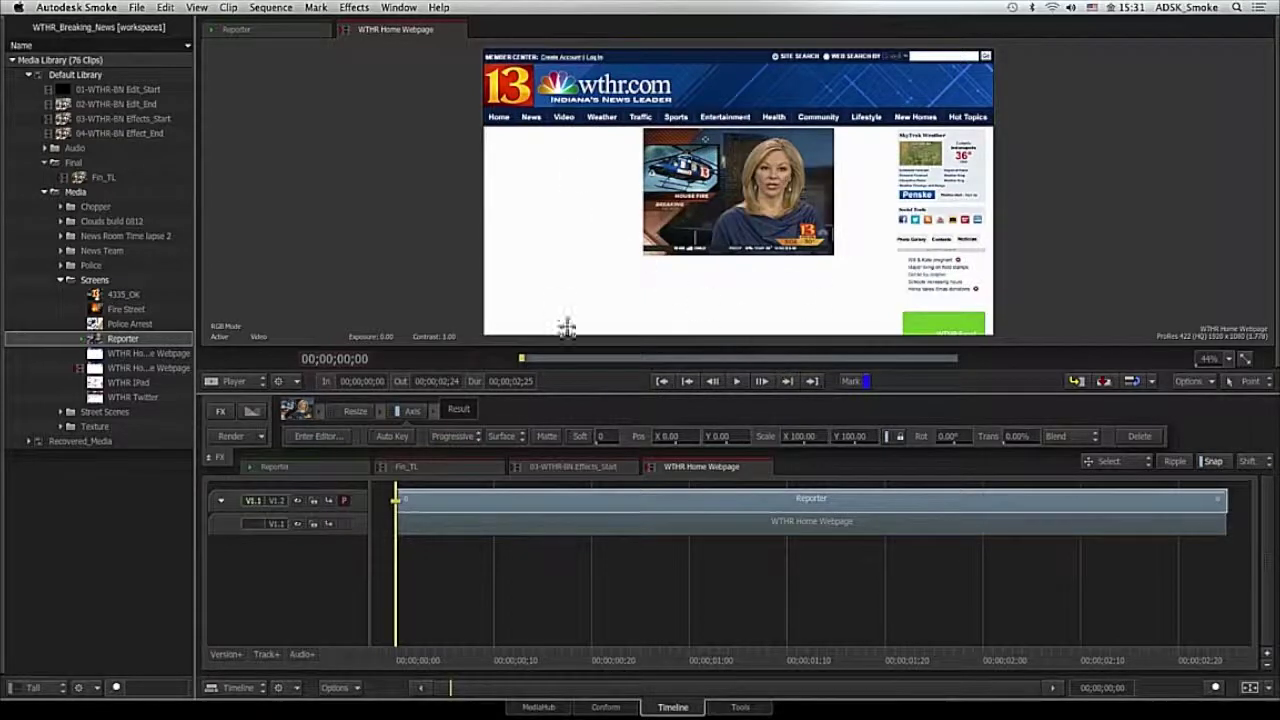
# - Set the Reporter segment's Axis scale to 150 and move it to position X -291, Y -150
pyautogui.moveTo(834, 441)
pyautogui.mouseDown()
pyautogui.moveTo(870, 441)
pyautogui.moveTo(810, 442)
pyautogui.mouseUp()
pyautogui.click(805, 436)
pyautogui.write('150')
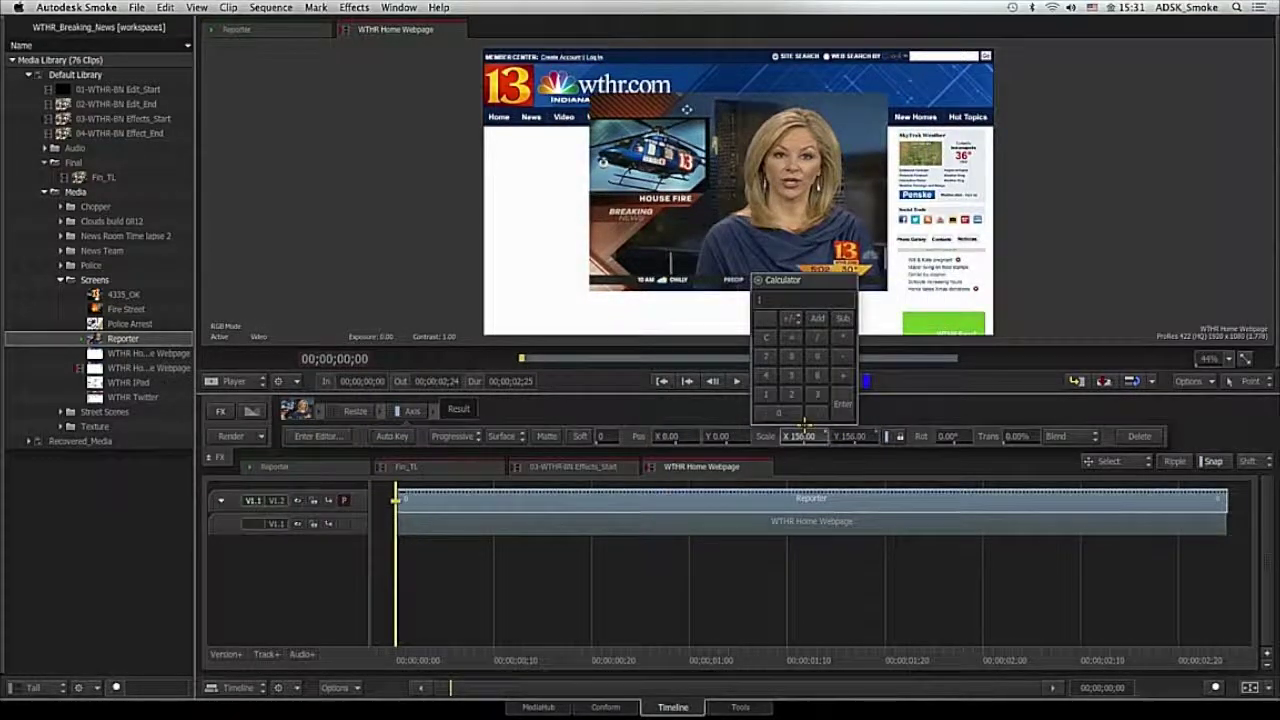
pyautogui.press('Return')
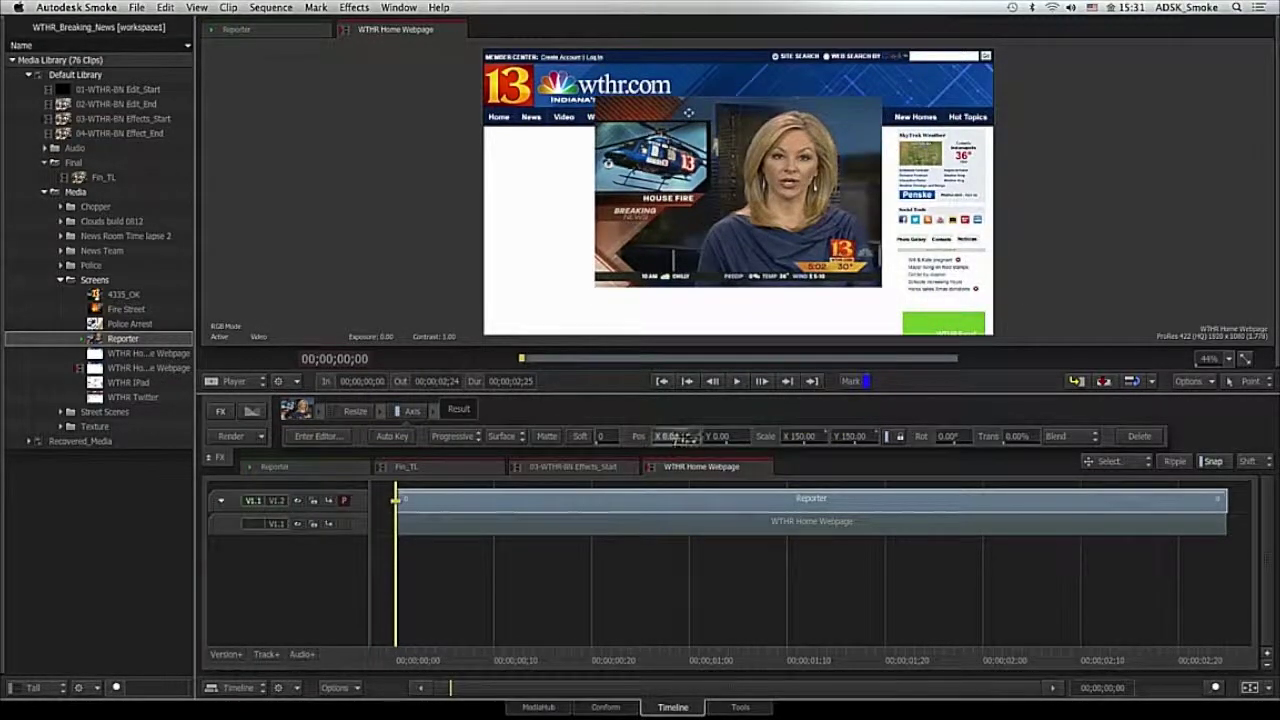
pyautogui.moveTo(665, 437); pyautogui.dragTo(522, 430)
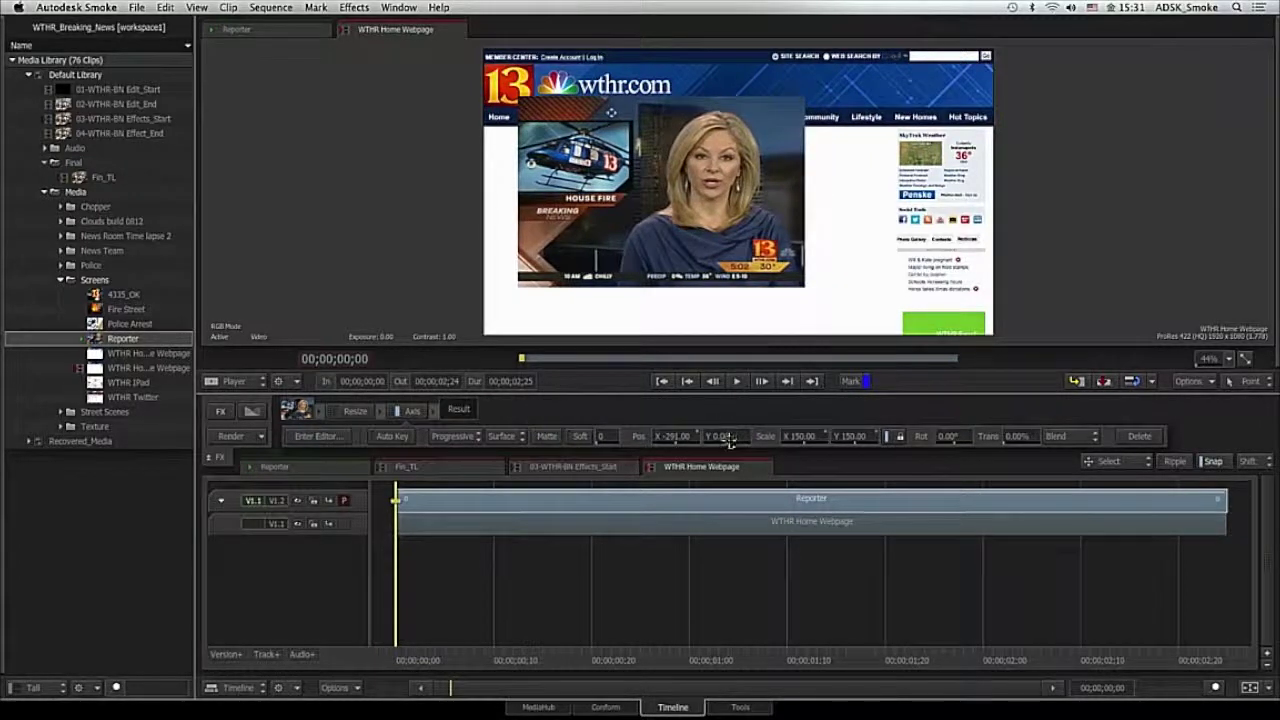
pyautogui.moveTo(718, 441); pyautogui.dragTo(640, 438)
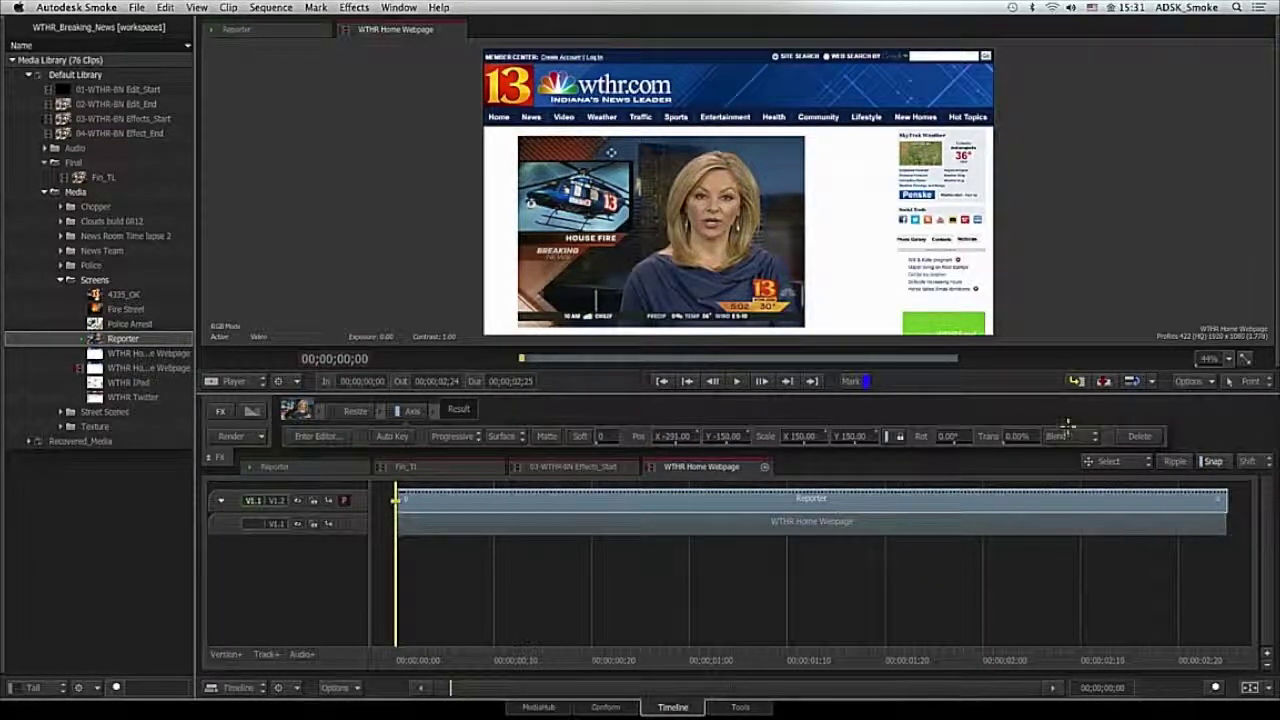
# - Combine the Reporter and WTHR Home Webpage segments into one container with Contain Selected
pyautogui.click(771, 523)
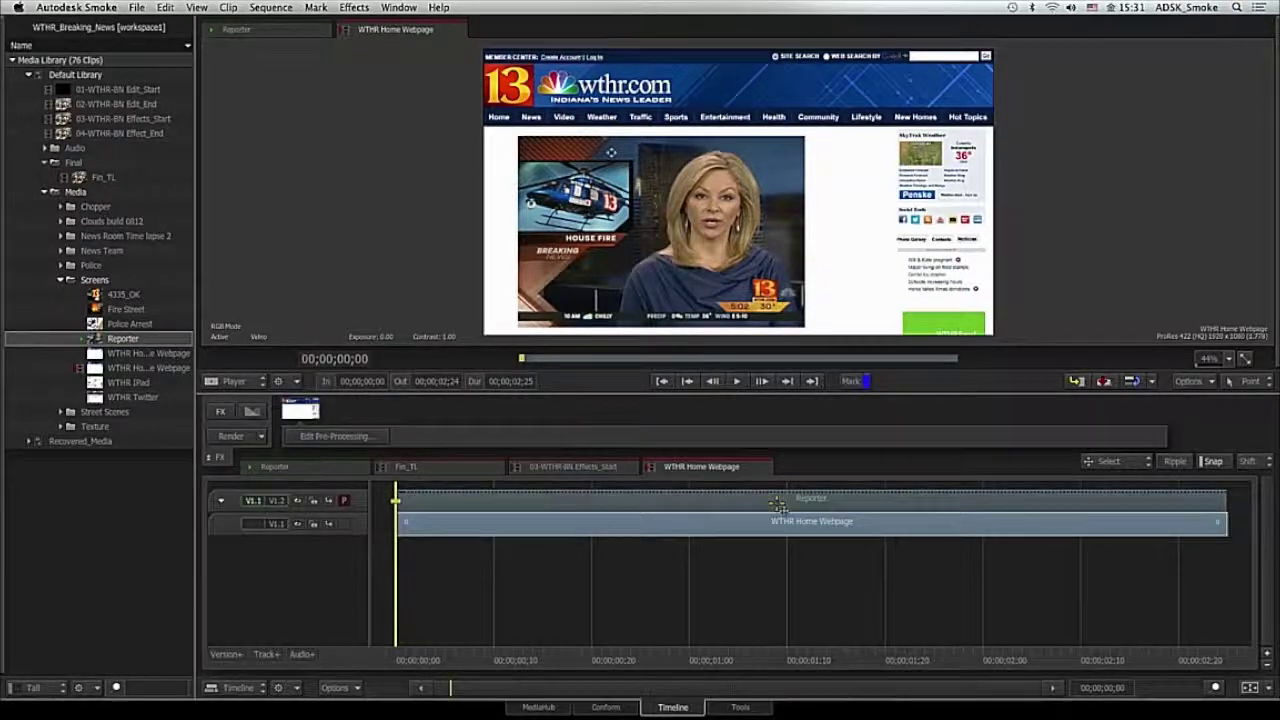
pyautogui.rightClick(783, 503)
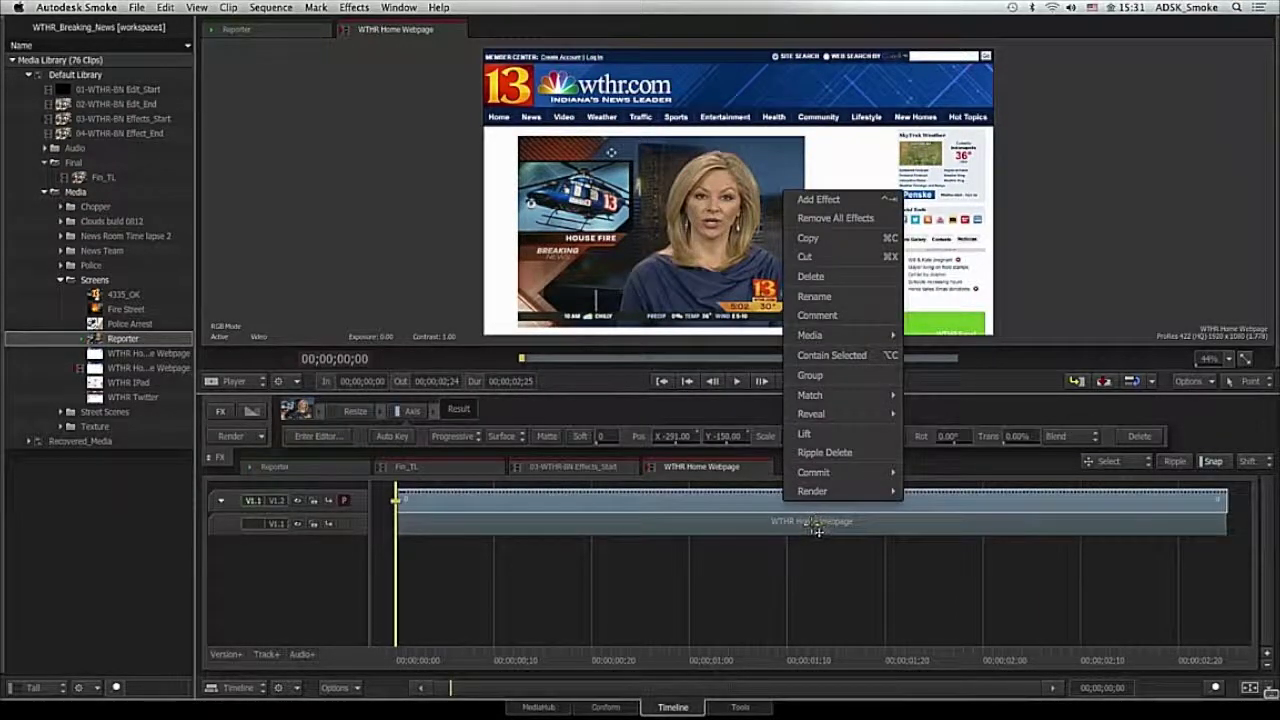
pyautogui.click(818, 525)
pyautogui.keyDown('shift'); pyautogui.click(820, 526); pyautogui.keyUp('shift')
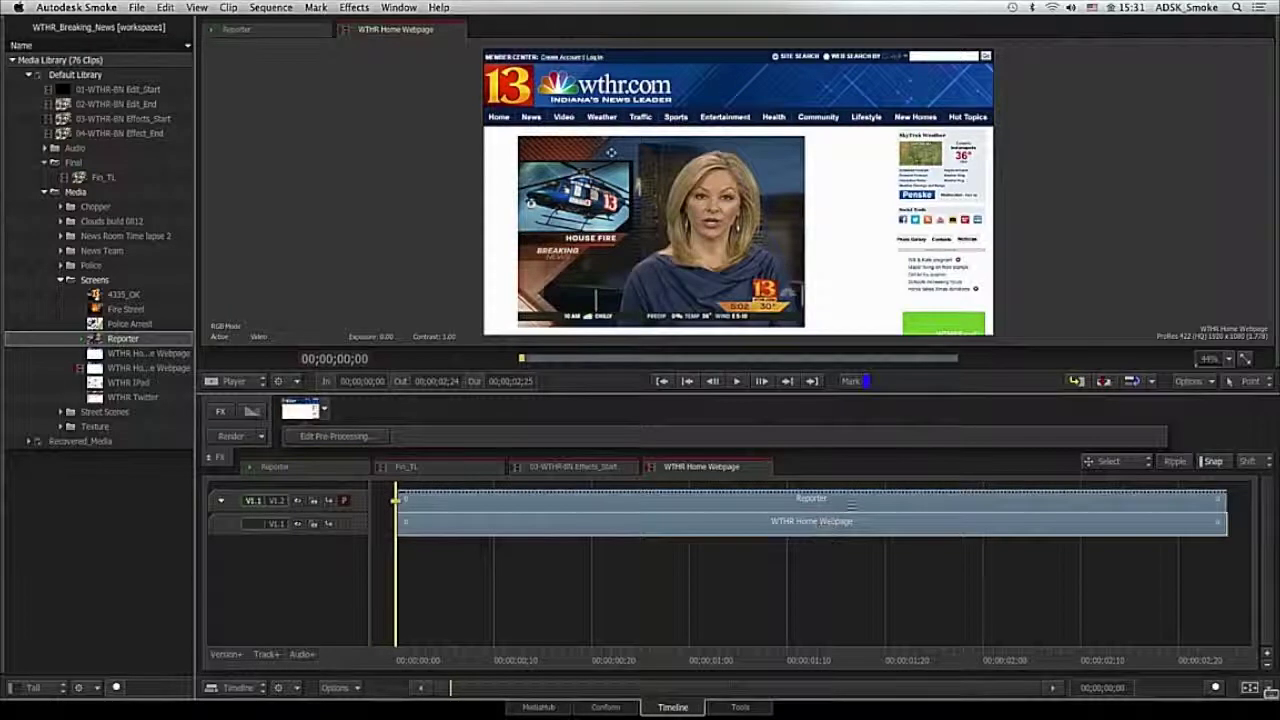
pyautogui.rightClick(846, 501)
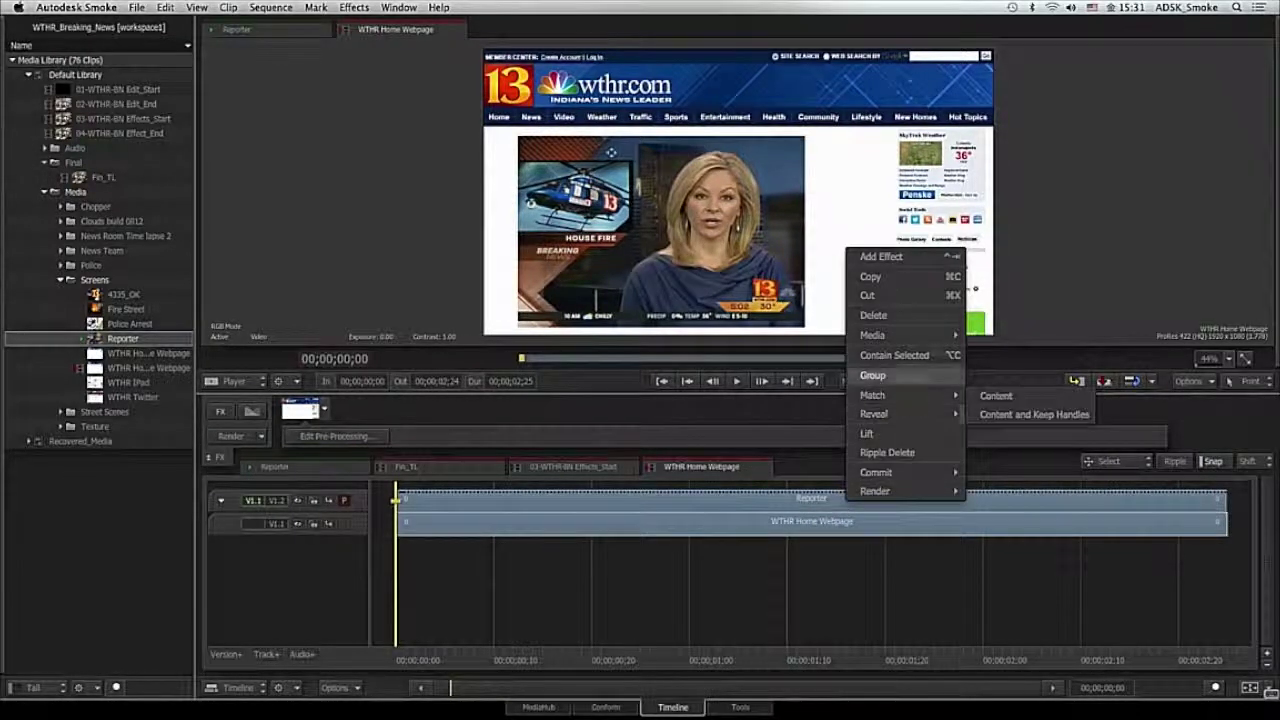
pyautogui.click(930, 356)
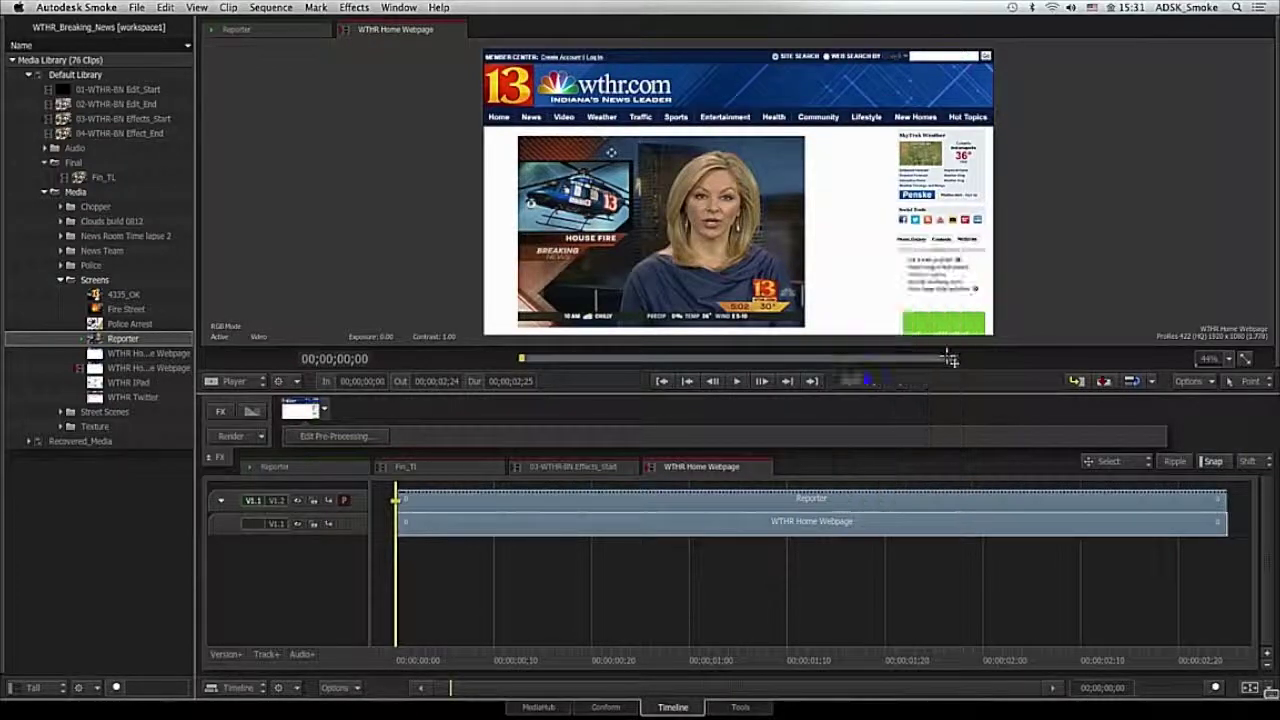
pyautogui.click(662, 609)
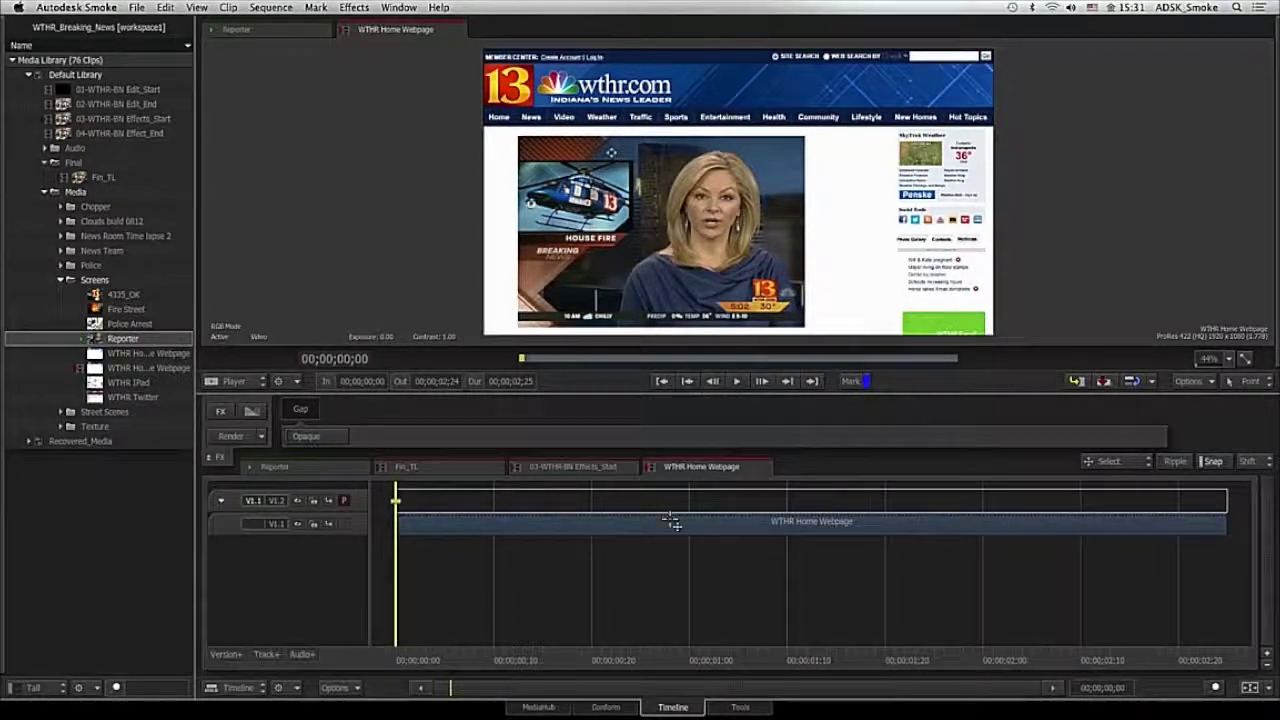
# - Remove the empty upper track from the WTHR Home Webpage sequence and load that clip as source beside the 03-WTHR-BN Effects_Start sequence
pyautogui.moveTo(213, 500); pyautogui.dragTo(280, 718)
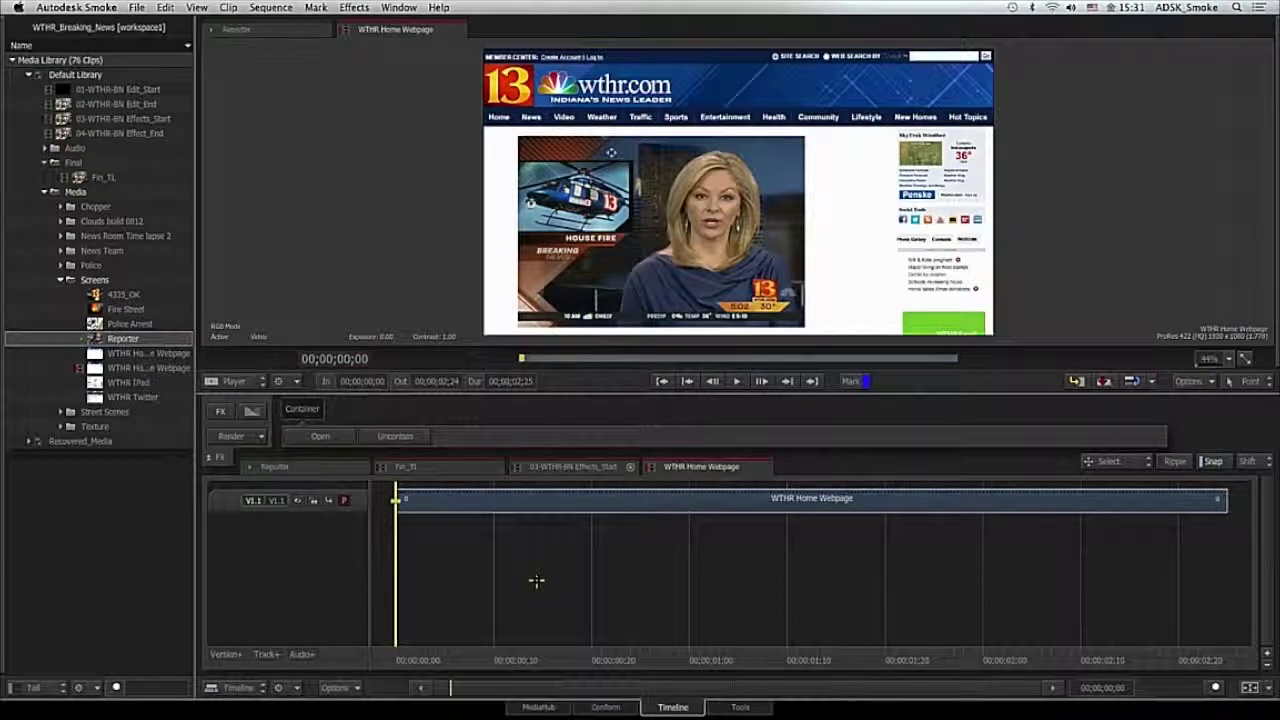
pyautogui.click(578, 470)
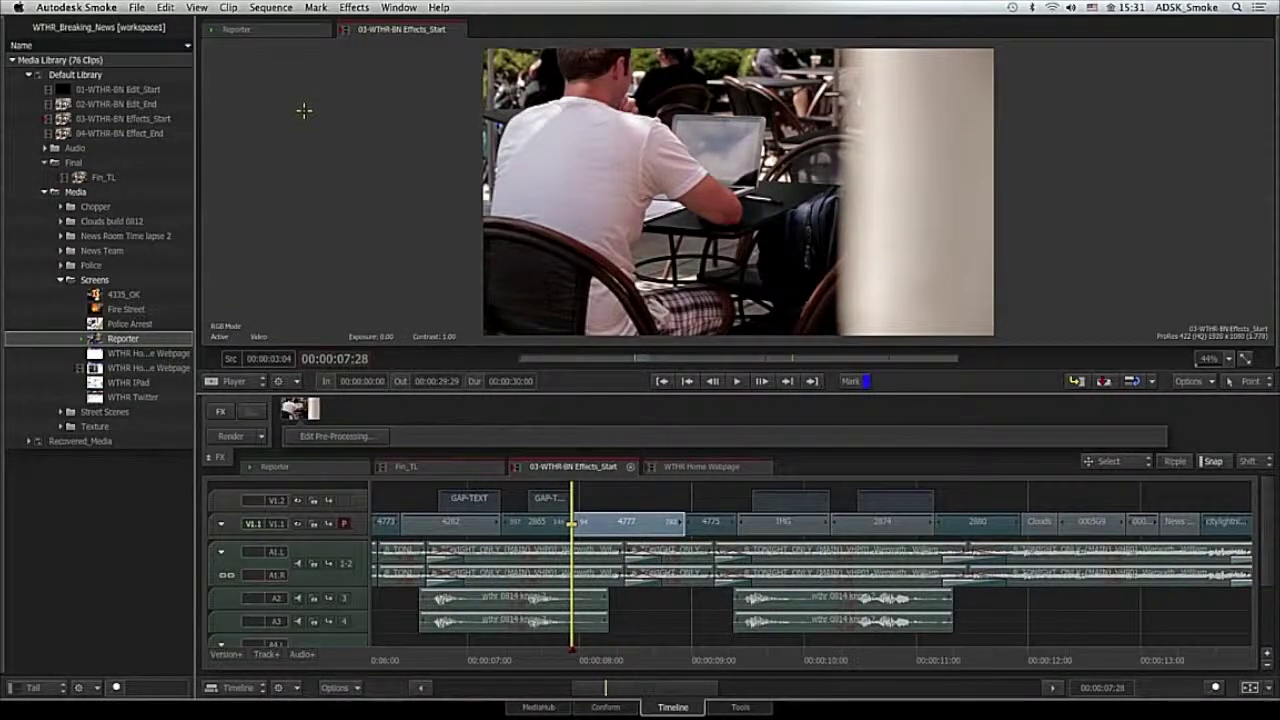
pyautogui.hotkey('alt', '3')
pyautogui.click(130, 368)
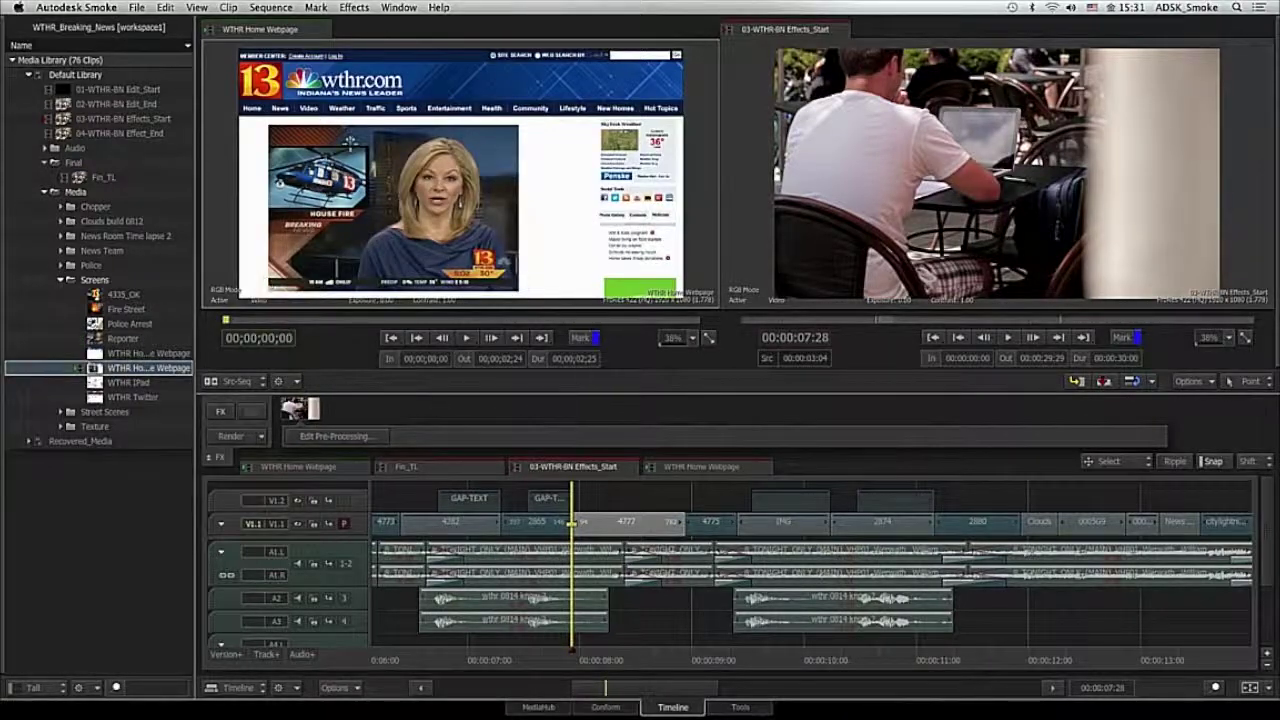
# - Close the WTHR Home Webpage sequence and return to the 03-WTHR-BN Effects_Start timeline
pyautogui.click(700, 466)
pyautogui.click(756, 466)
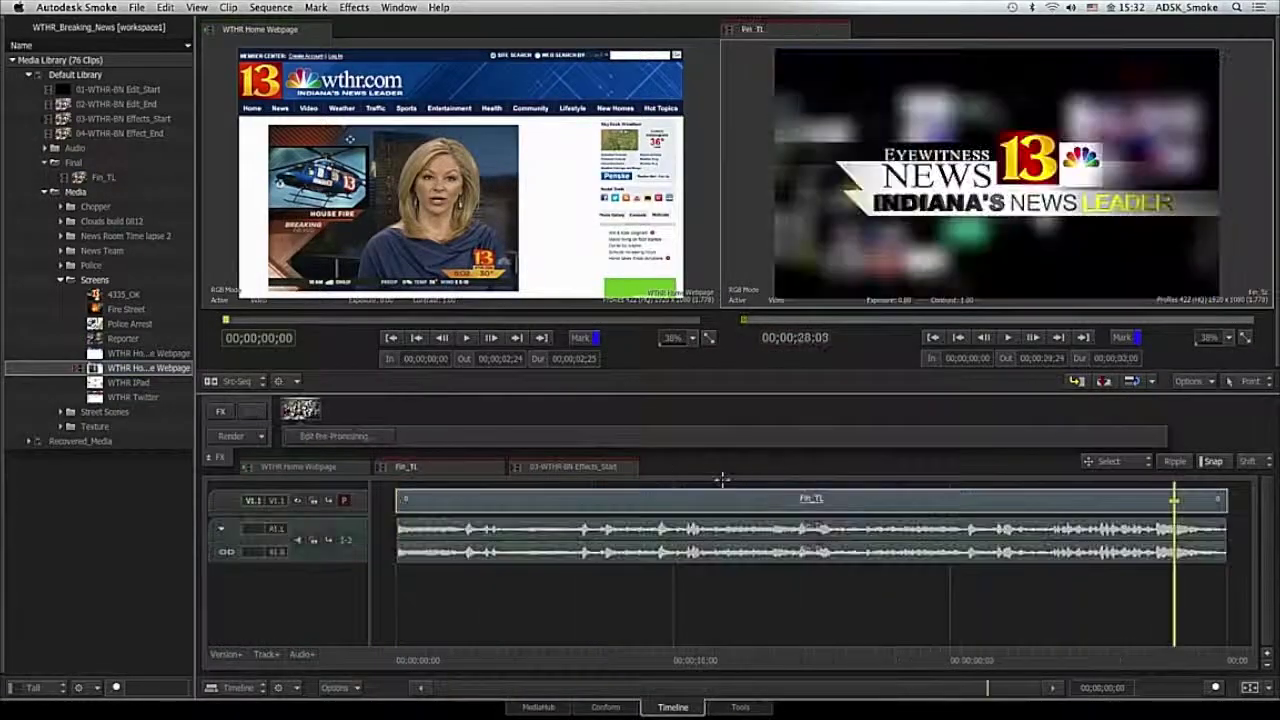
pyautogui.click(600, 466)
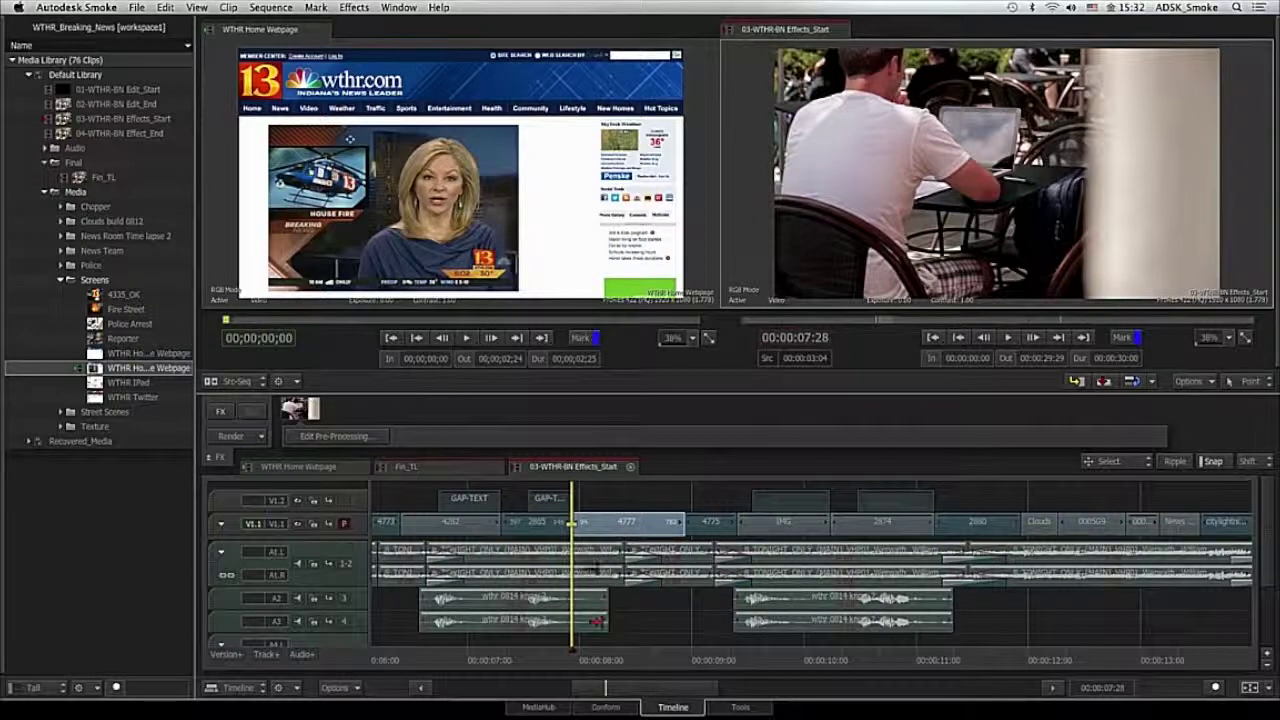
# - Set the source clip's In point at 00;00;00;20 and mark the range of segment 4777 in the sequence
pyautogui.moveTo(397, 320); pyautogui.dragTo(341, 316)
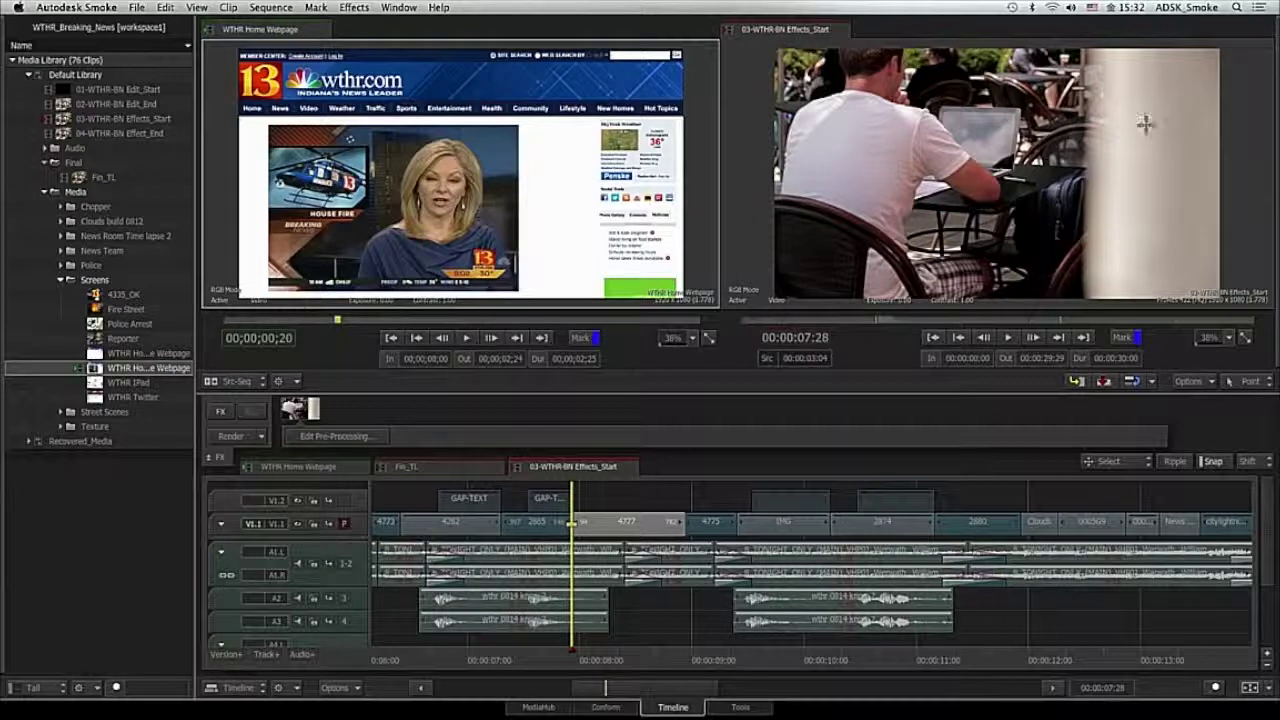
pyautogui.click(1052, 181)
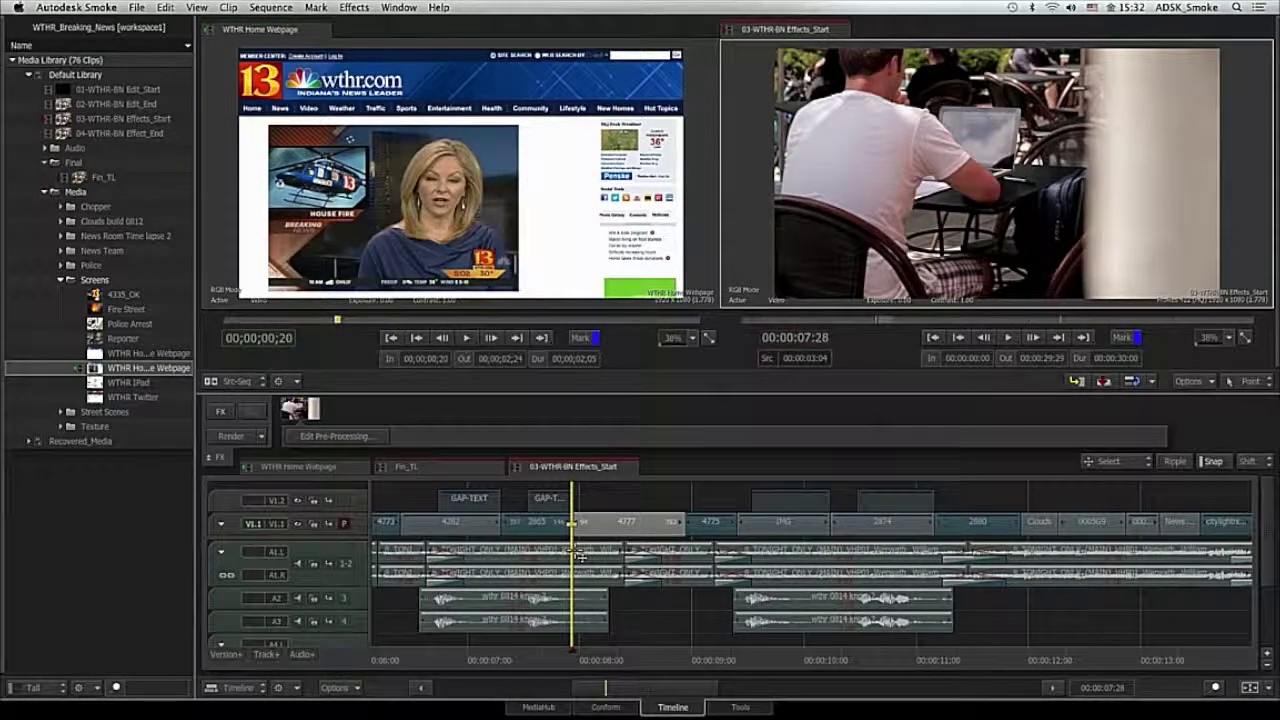
pyautogui.press('x')
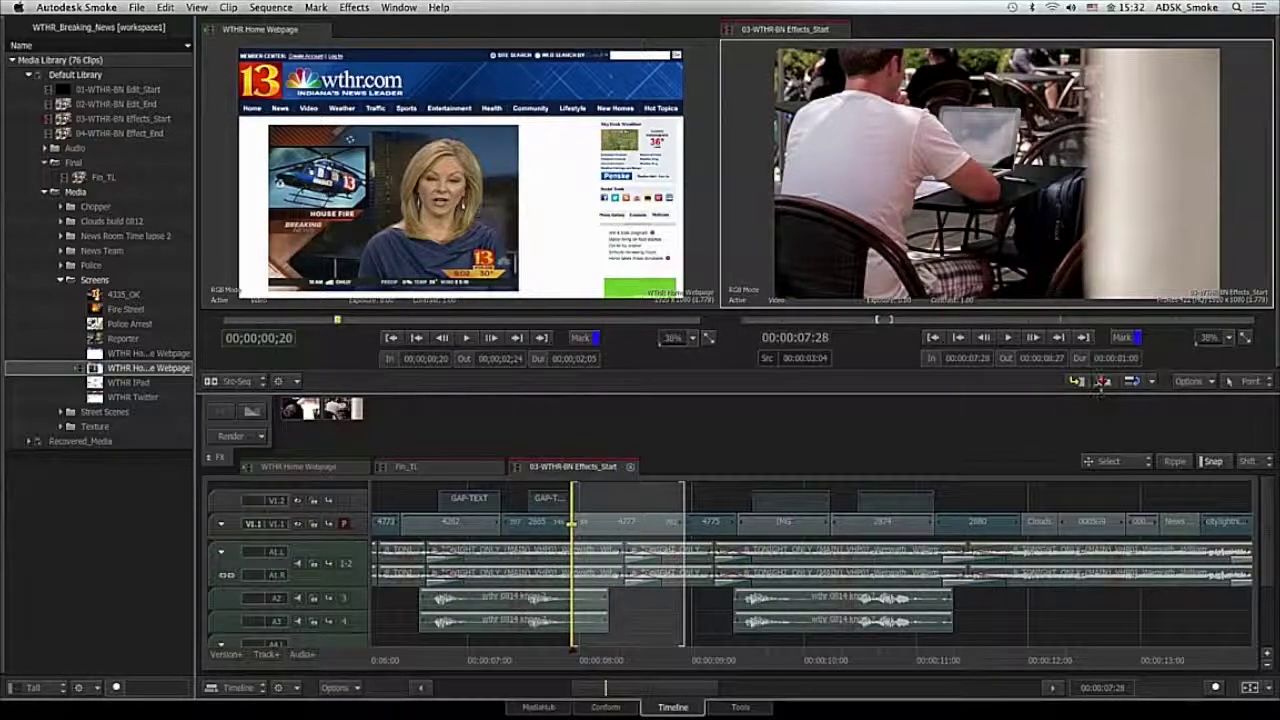
# - Overwrite the WTHR Home Webpage clip into the marked range on video track V1.2, above segment 4777
pyautogui.click(1104, 381)
pyautogui.press('super+z')
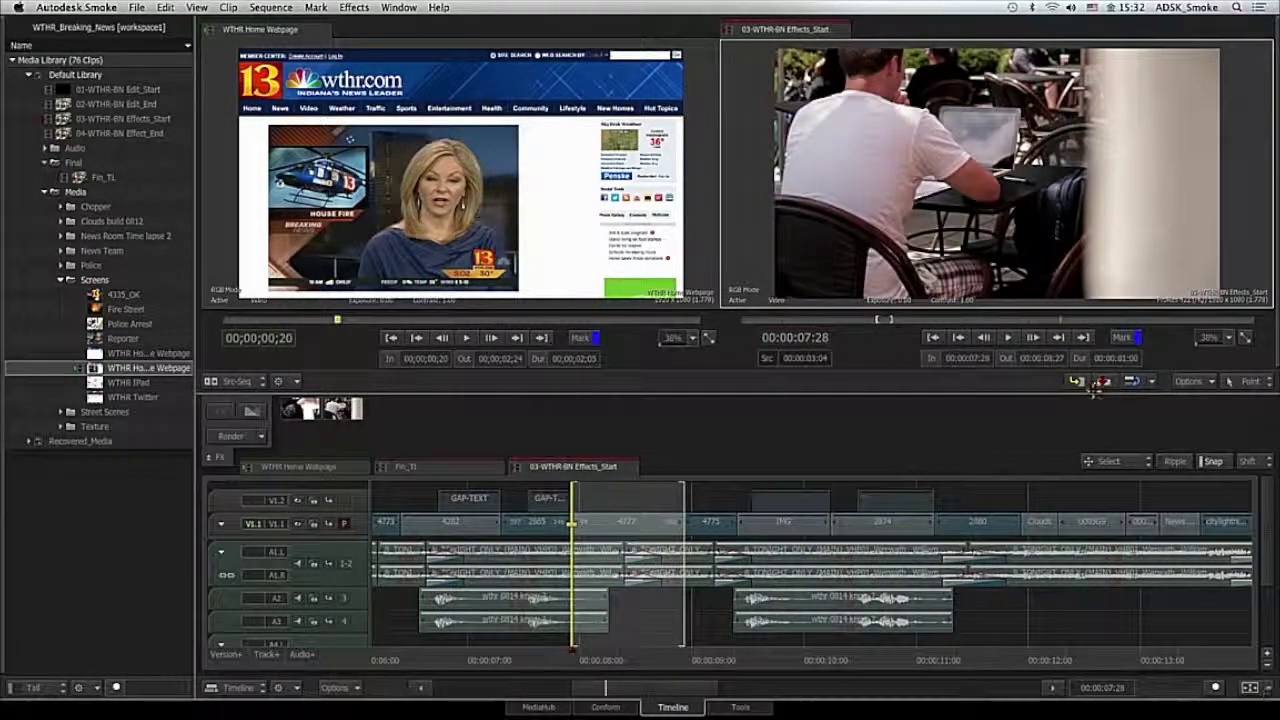
pyautogui.press('pageup')
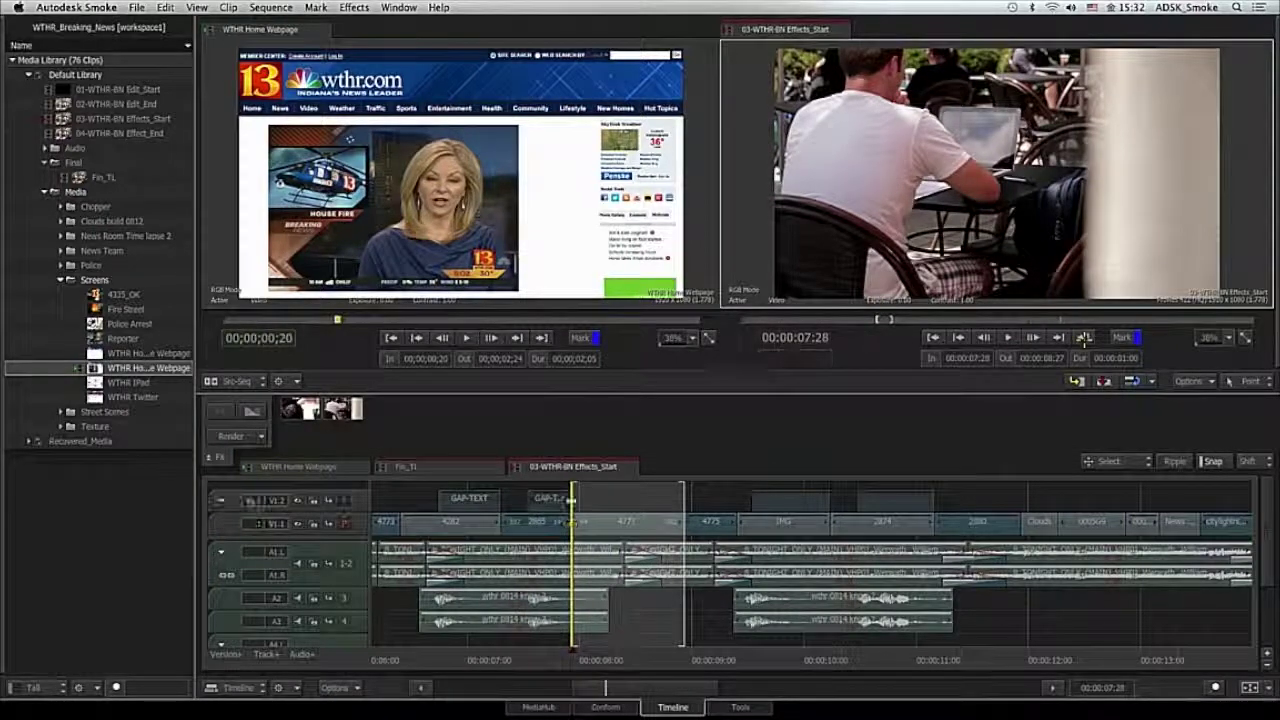
pyautogui.click(1103, 381)
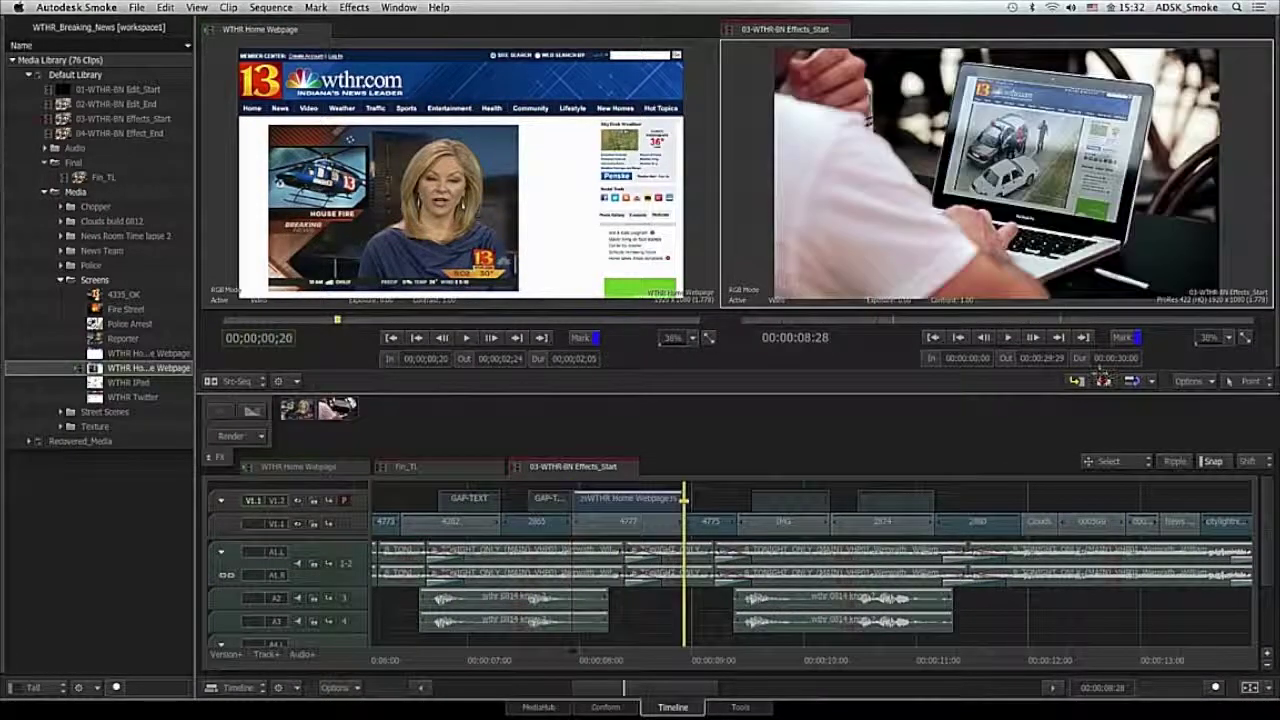
# - Park the sequence at 00:00:08:08 in the single-player view and add an Axis effect to the WTHR Home Webpage segment
pyautogui.click(609, 656)
pyautogui.moveTo(633, 648); pyautogui.dragTo(610, 648)
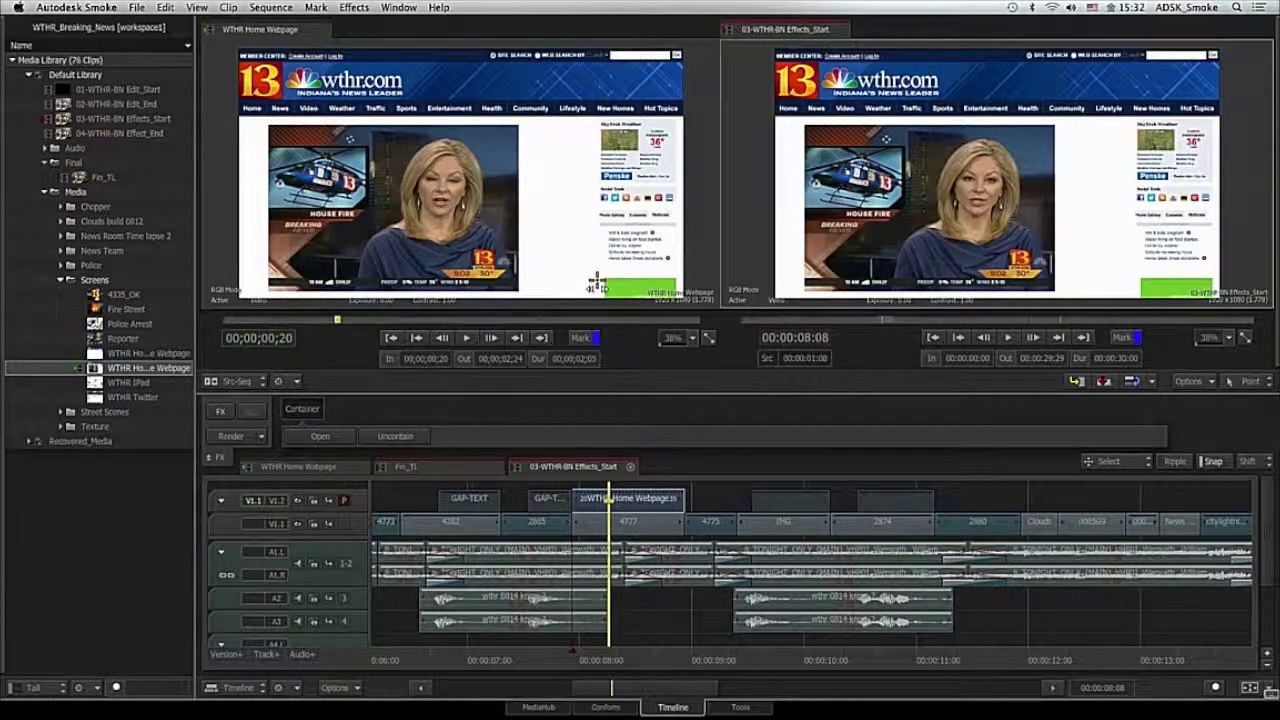
pyautogui.hotkey('alt', '2')
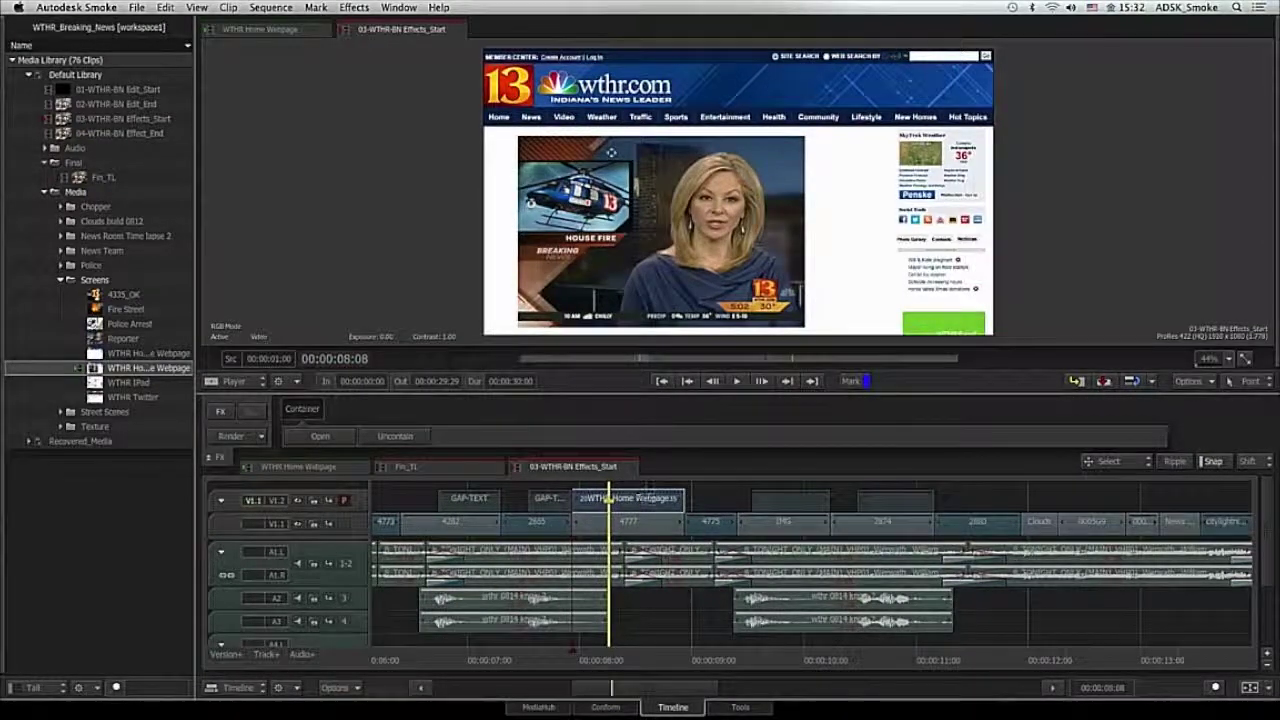
pyautogui.rightClick(648, 502)
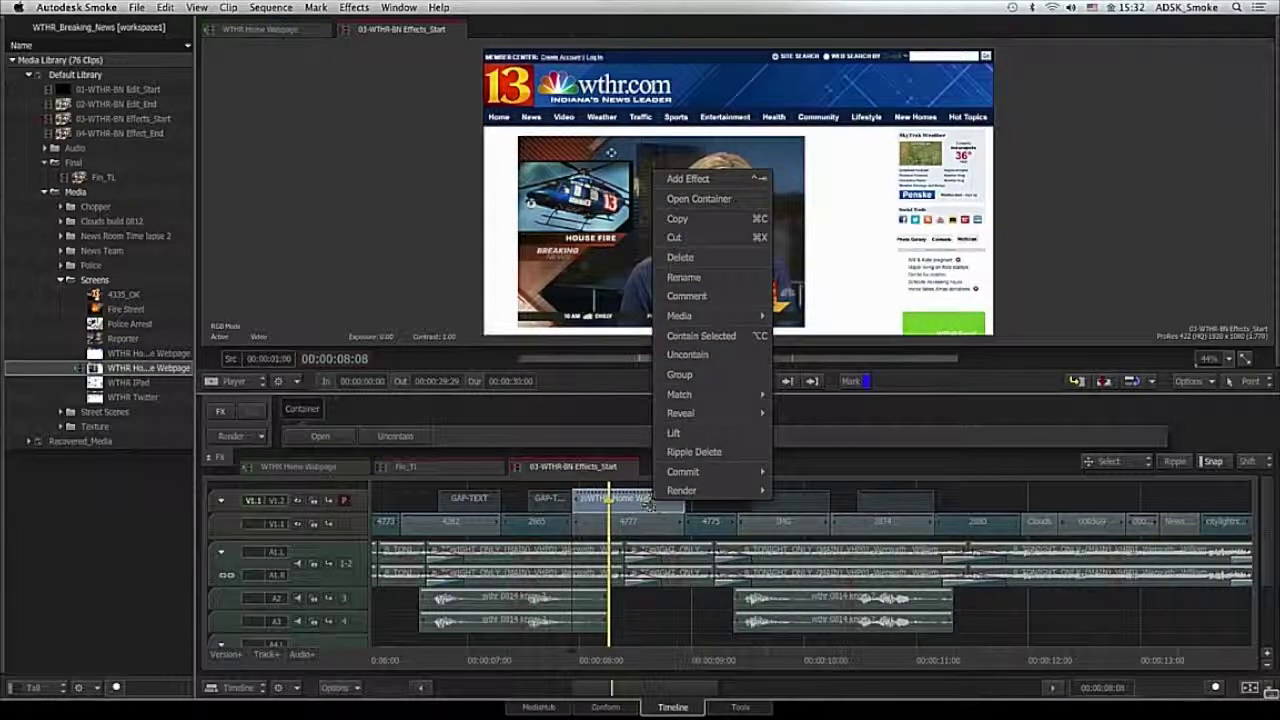
pyautogui.click(688, 178)
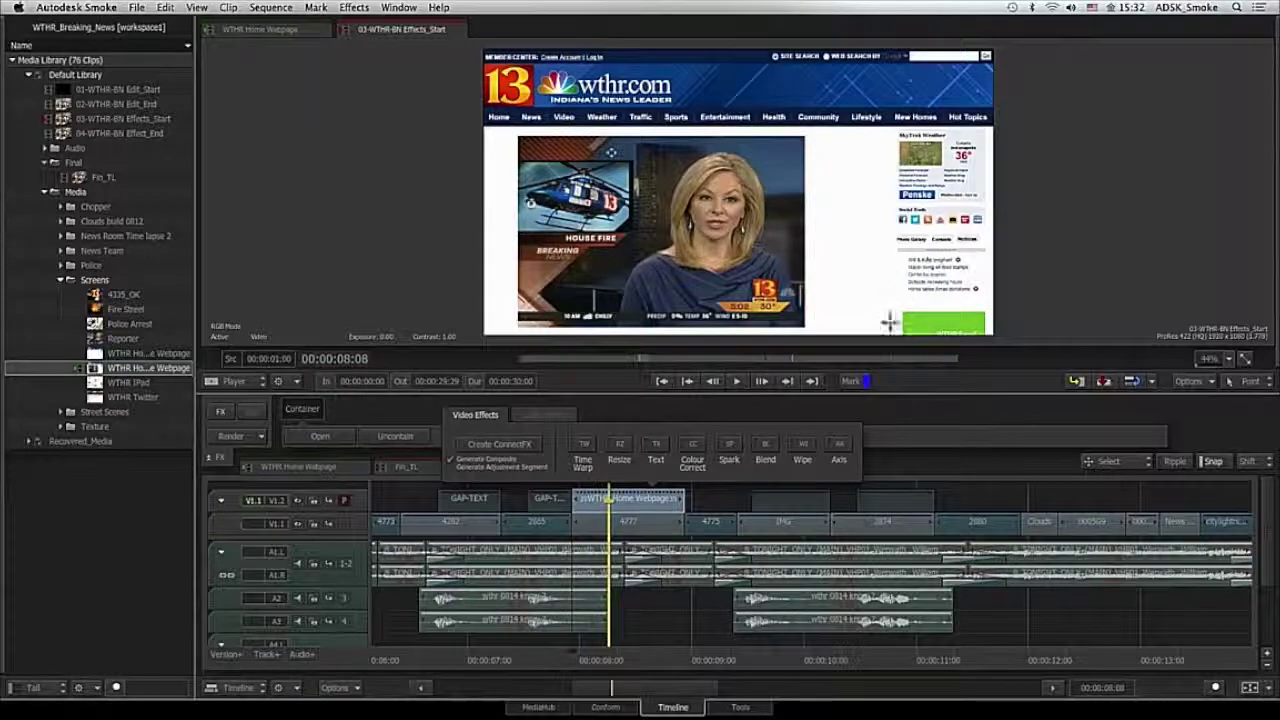
pyautogui.click(842, 449)
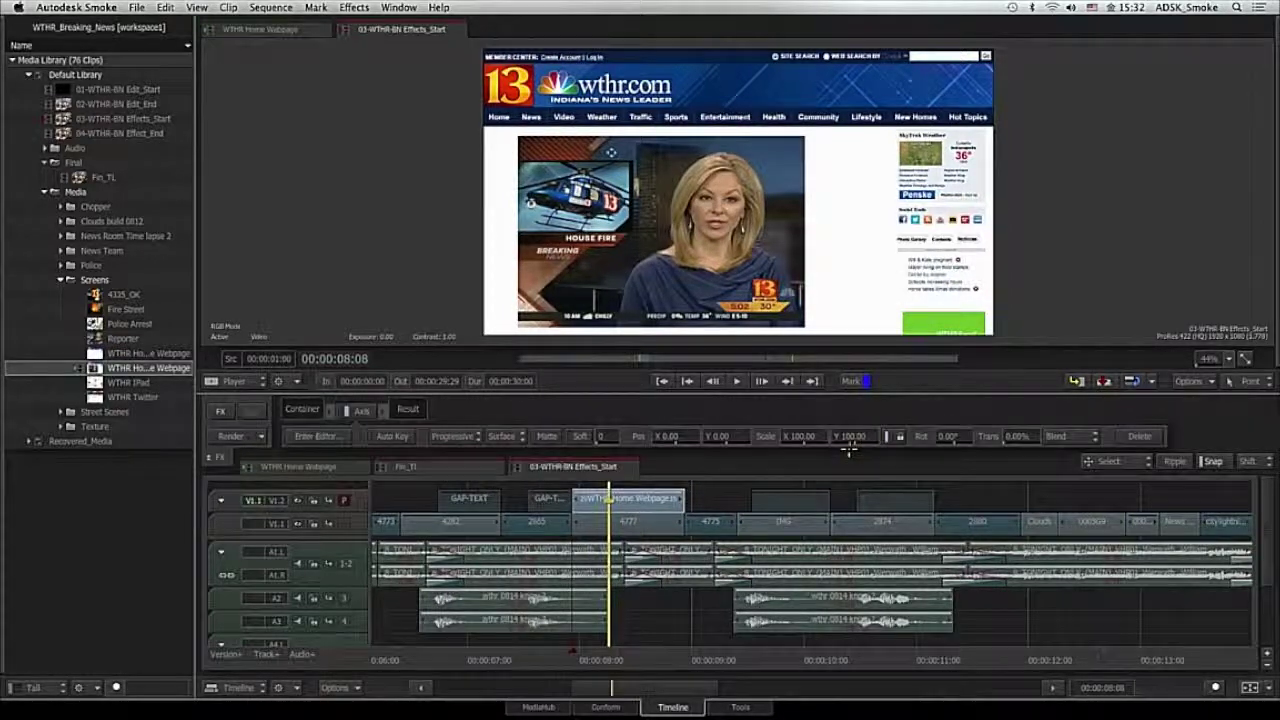
# - Open the Axis effect's full editor and set its preview to Preview FX with the whole webpage in view
pyautogui.click(334, 437)
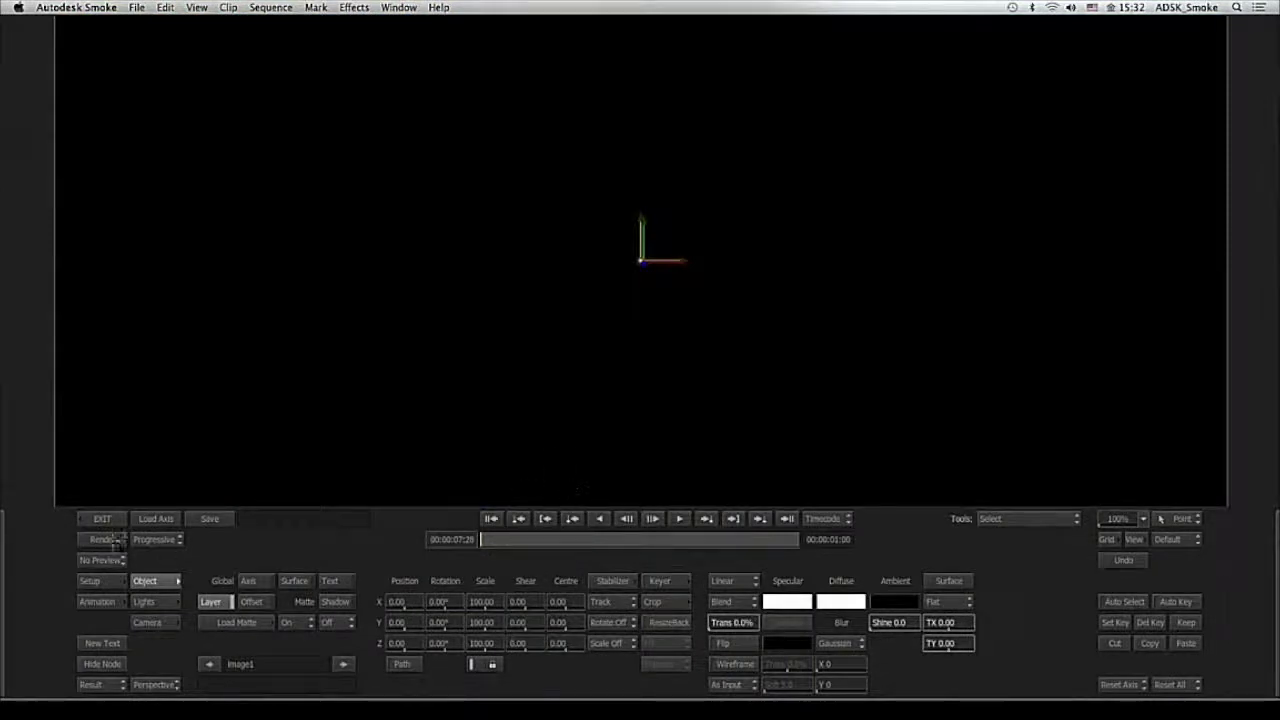
pyautogui.click(100, 560)
pyautogui.click(104, 542)
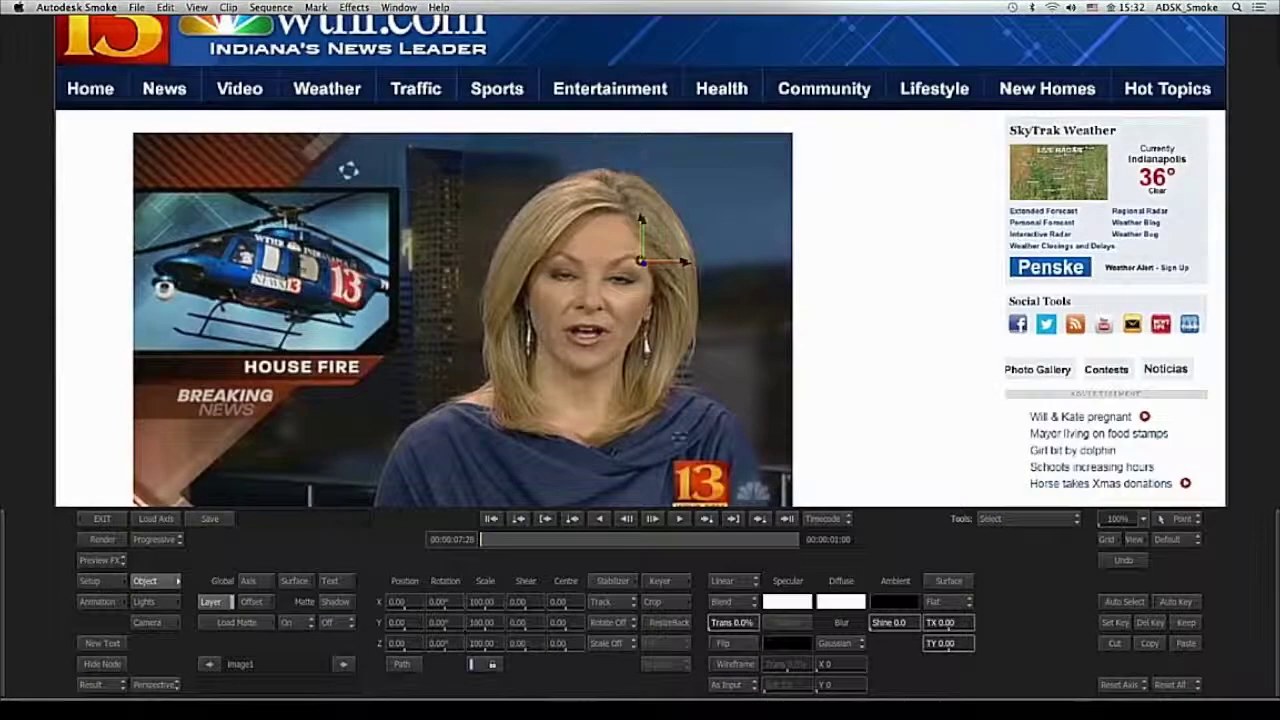
pyautogui.moveTo(972, 367); pyautogui.dragTo(880, 393)
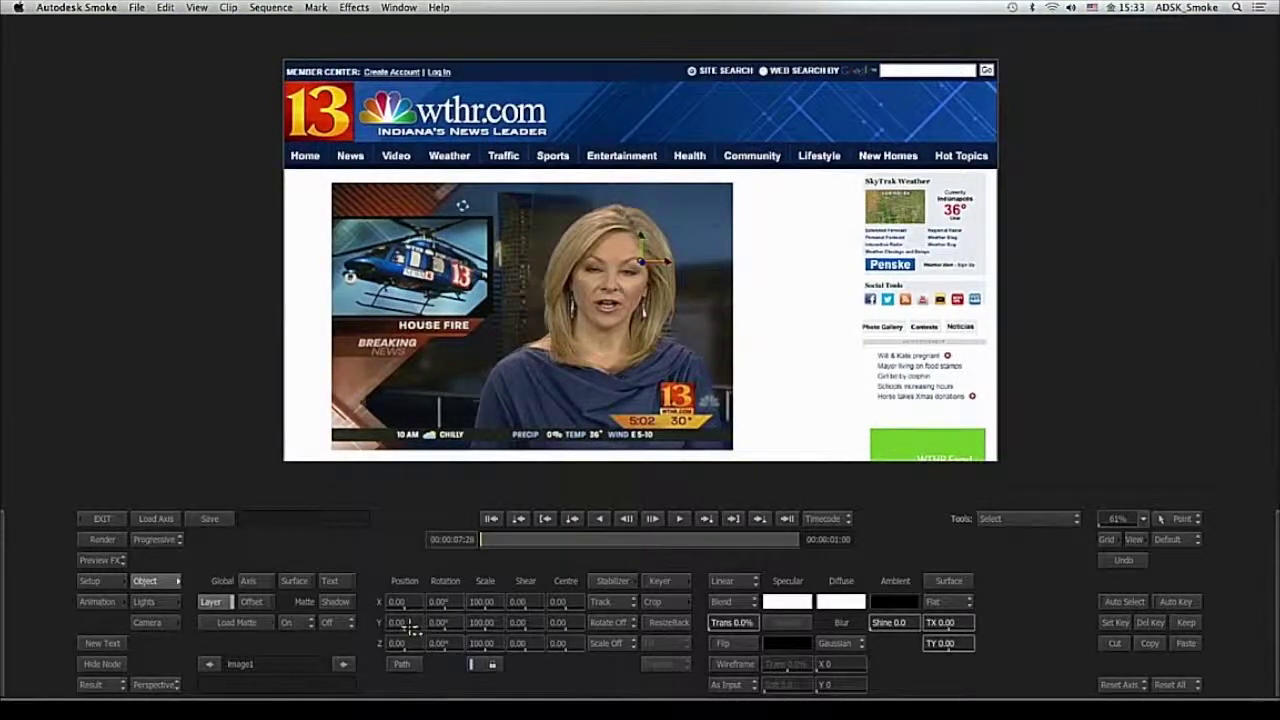
# - Try rotating the webpage layer to 31° about the Y axis
pyautogui.moveTo(408, 625); pyautogui.dragTo(490, 608)
pyautogui.press('super+z')
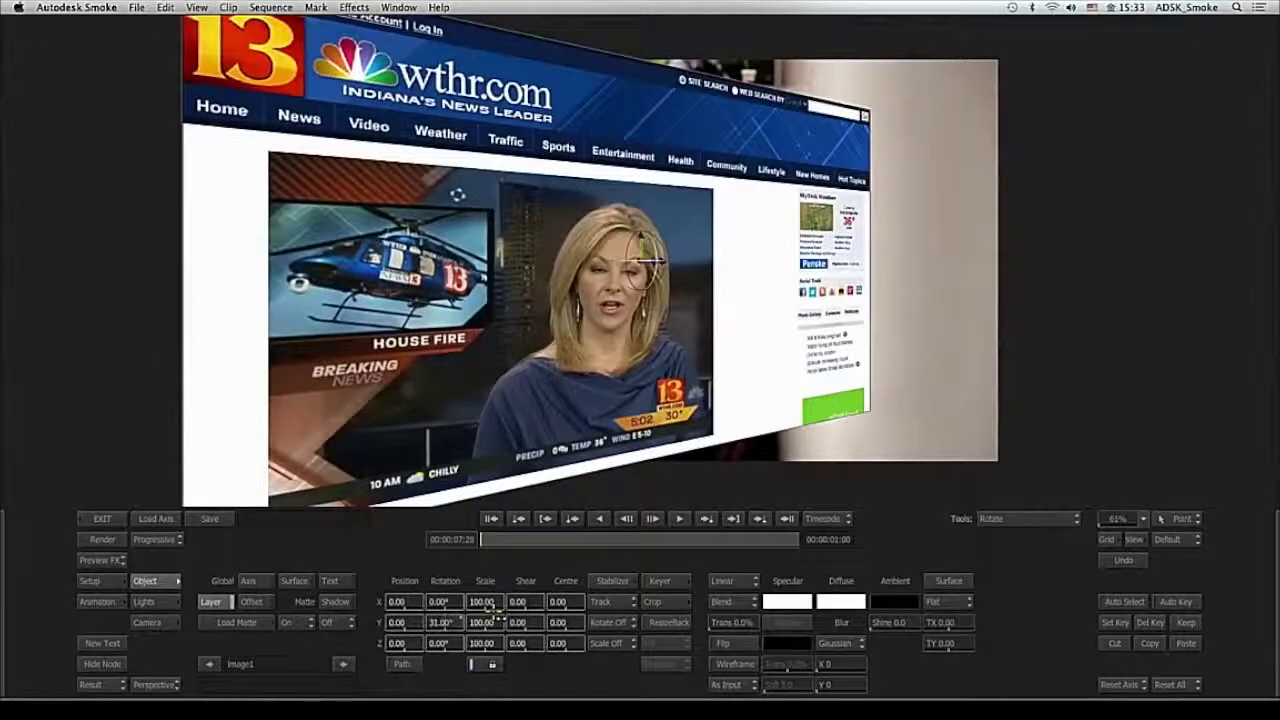
pyautogui.press('super+z')
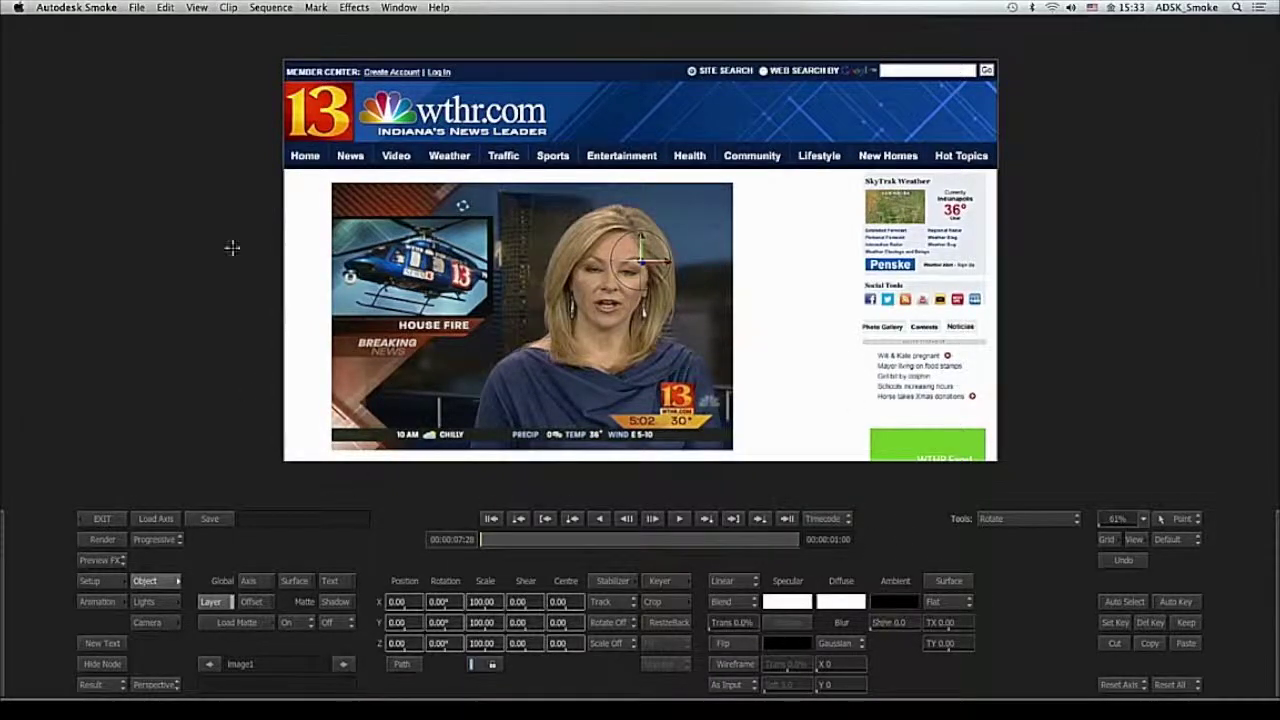
# - Change the webpage layer's surface type to Bilinear and try pulling its upper-left corner inward
pyautogui.click(958, 600)
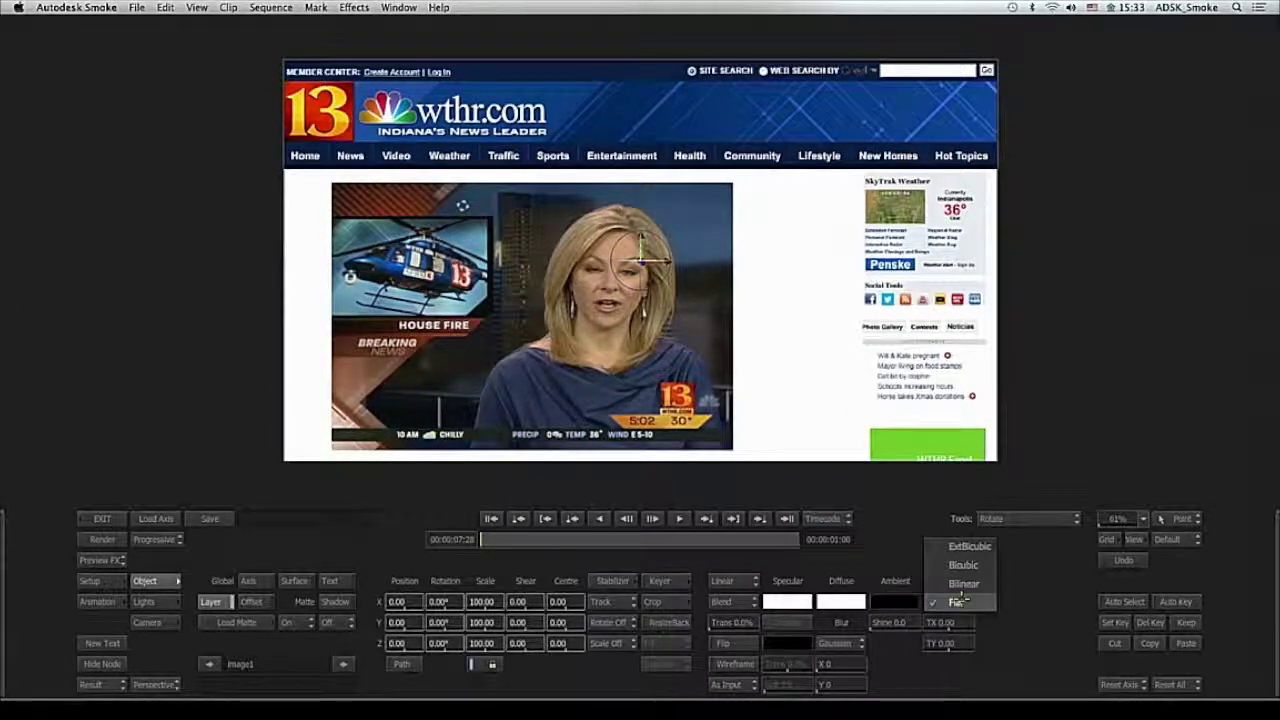
pyautogui.click(964, 585)
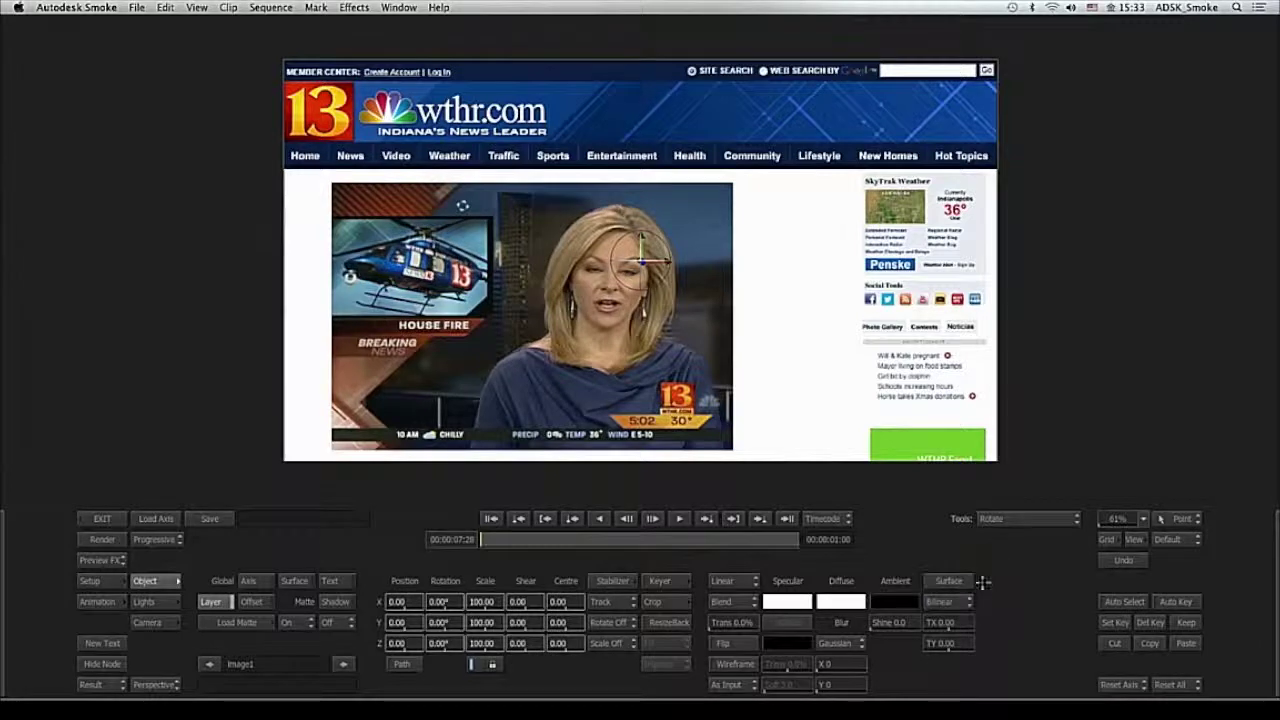
pyautogui.click(281, 64)
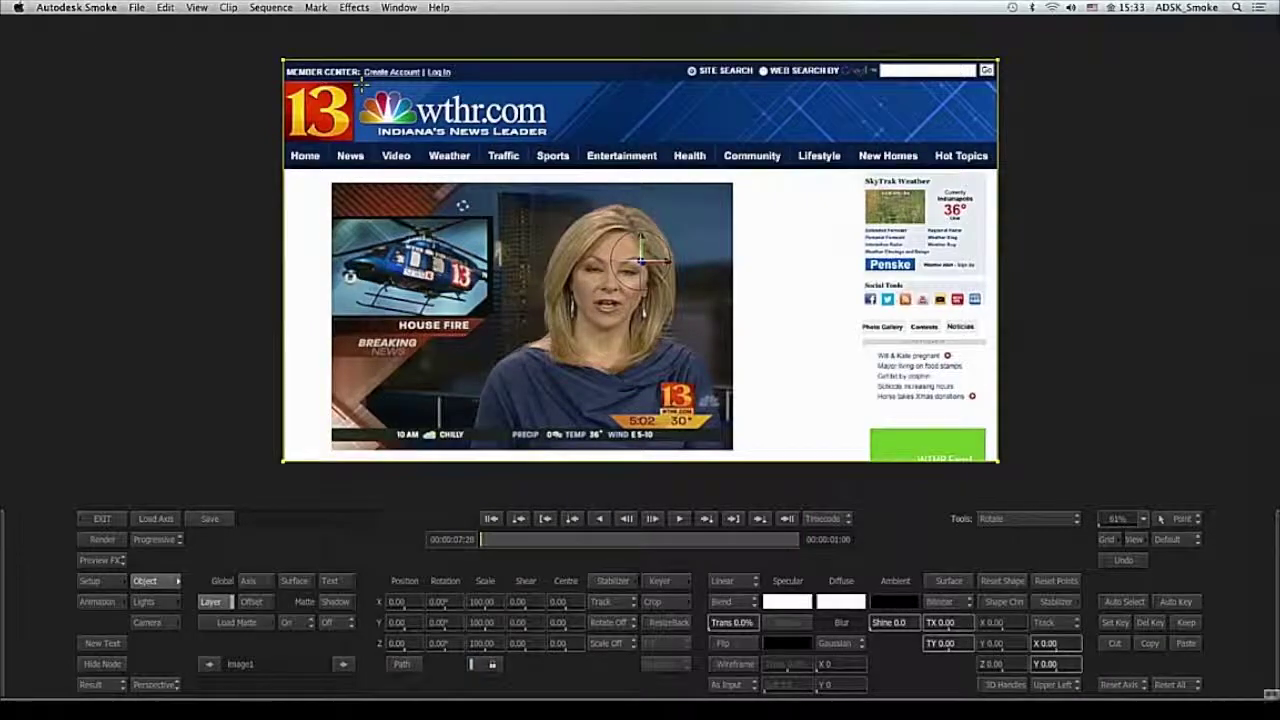
pyautogui.moveTo(281, 59); pyautogui.dragTo(470, 119)
pyautogui.press('super+z')
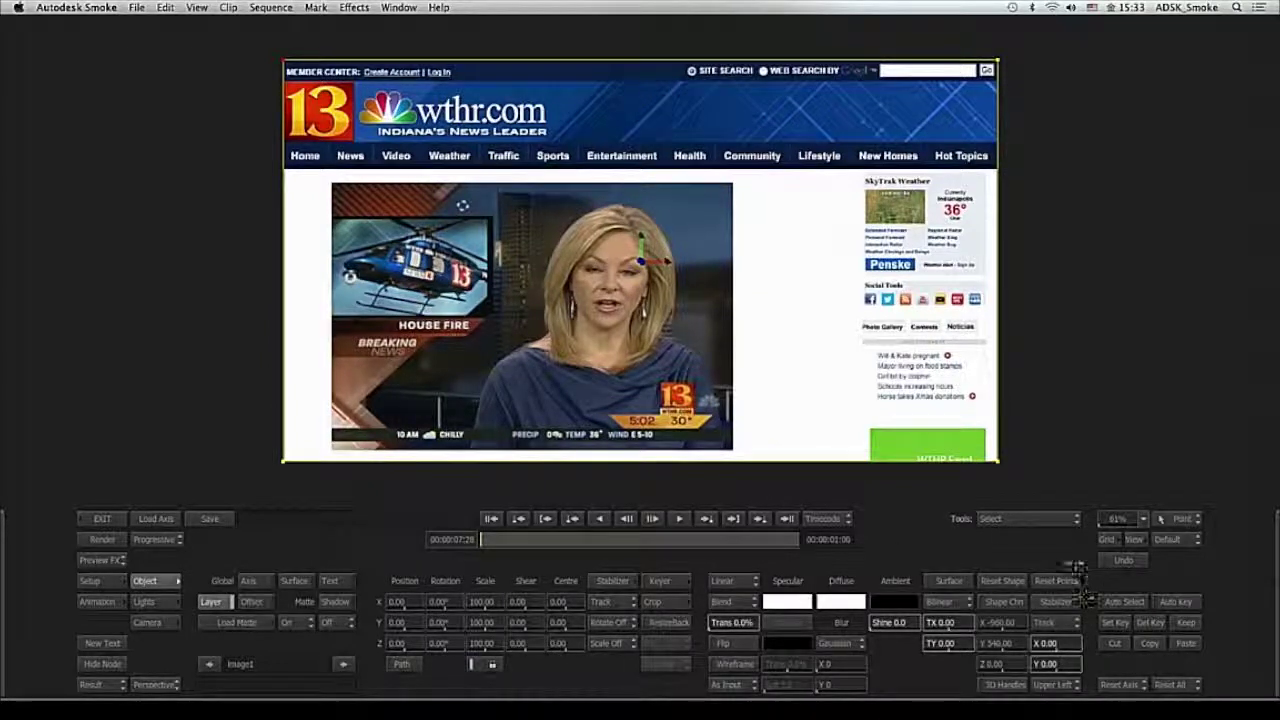
# - Try the Bicubic and ExtBicubic surface types with a subdivided grid, and return the surface to Bilinear
pyautogui.click(966, 600)
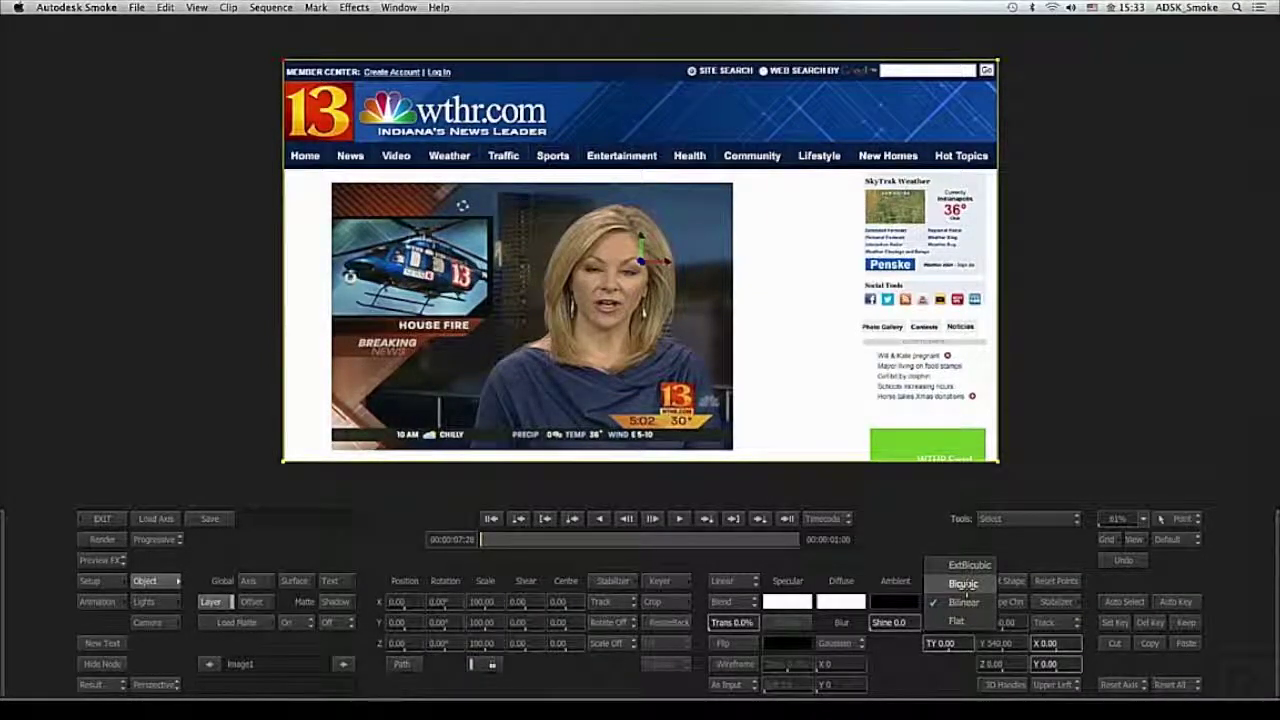
pyautogui.click(984, 578)
pyautogui.click(964, 600)
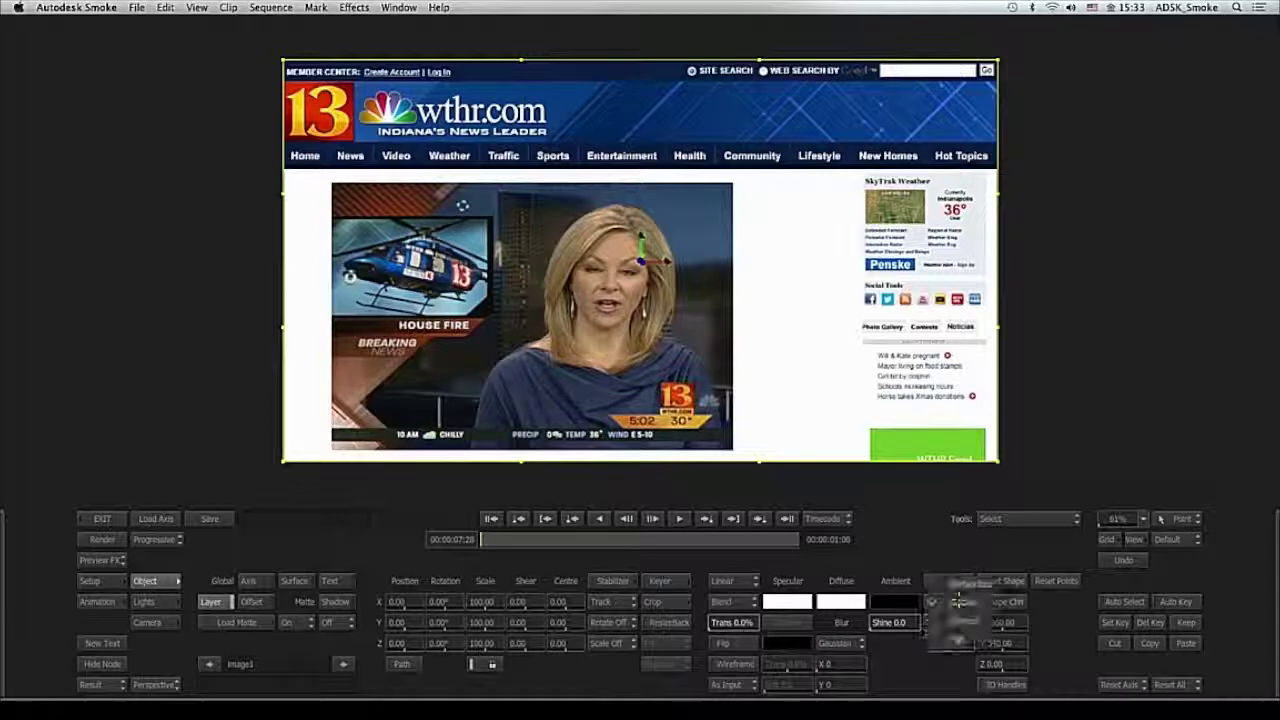
pyautogui.click(962, 584)
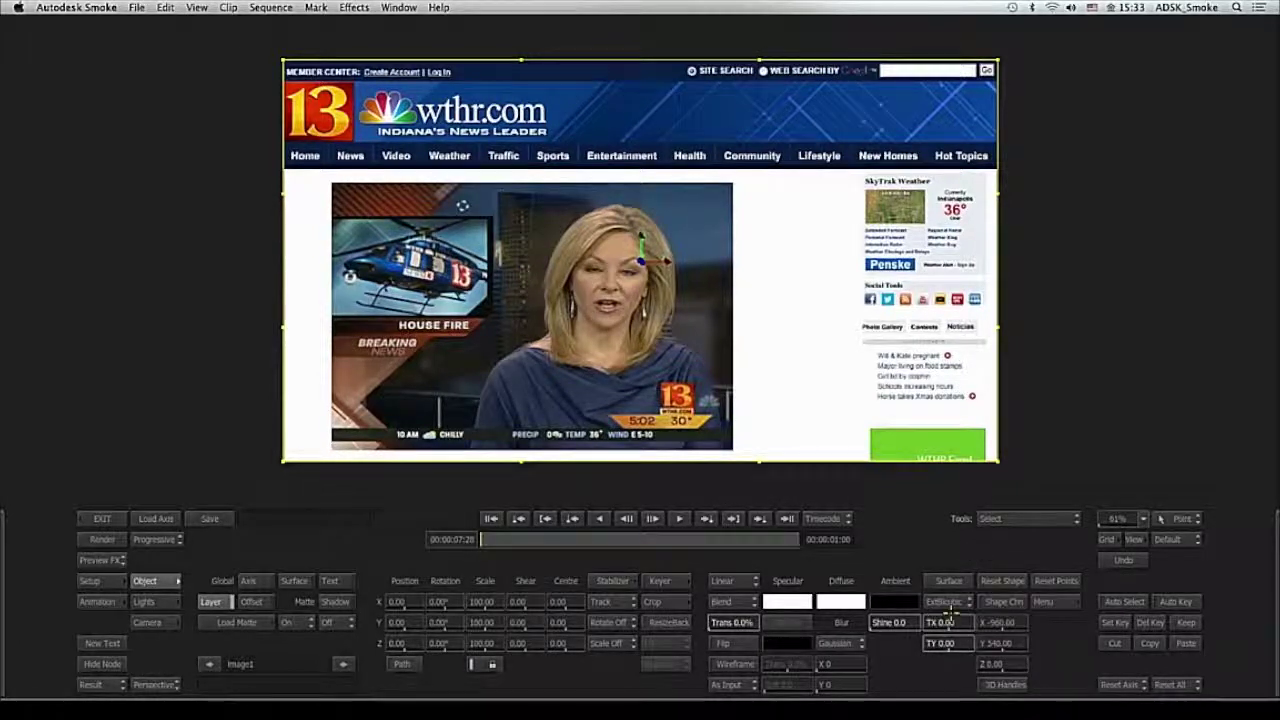
pyautogui.click(1060, 603)
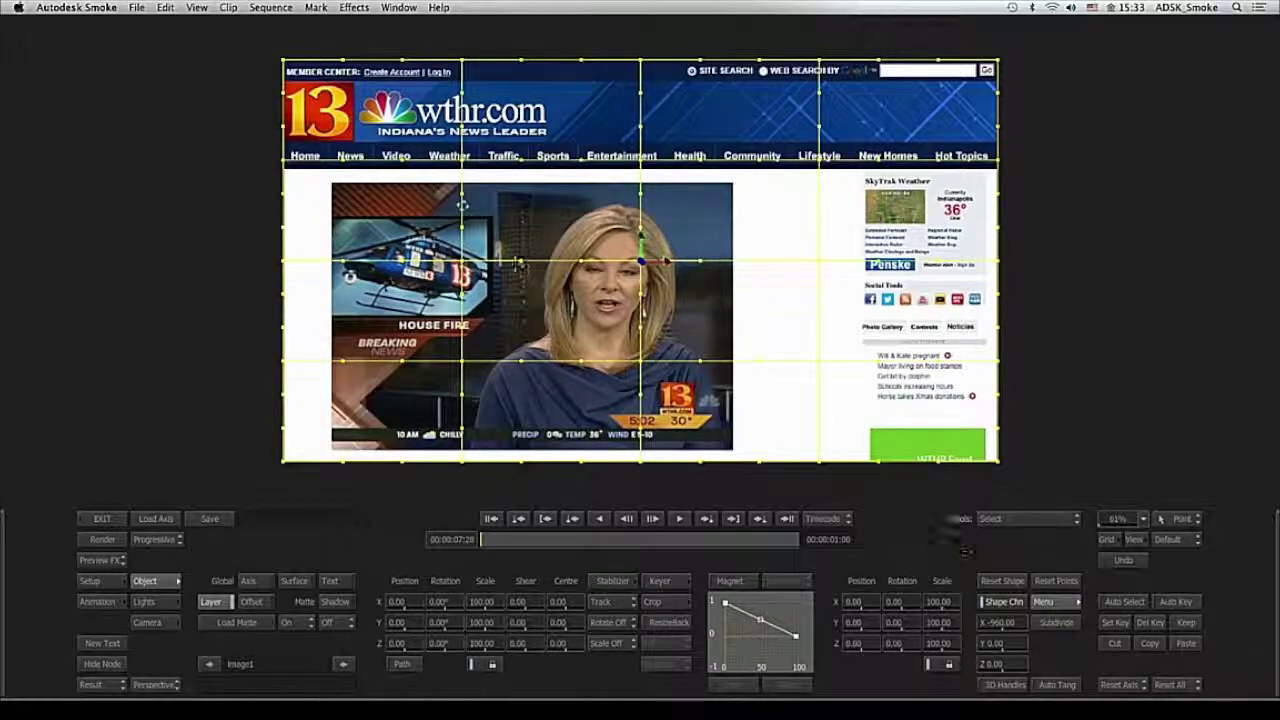
pyautogui.click(1058, 602)
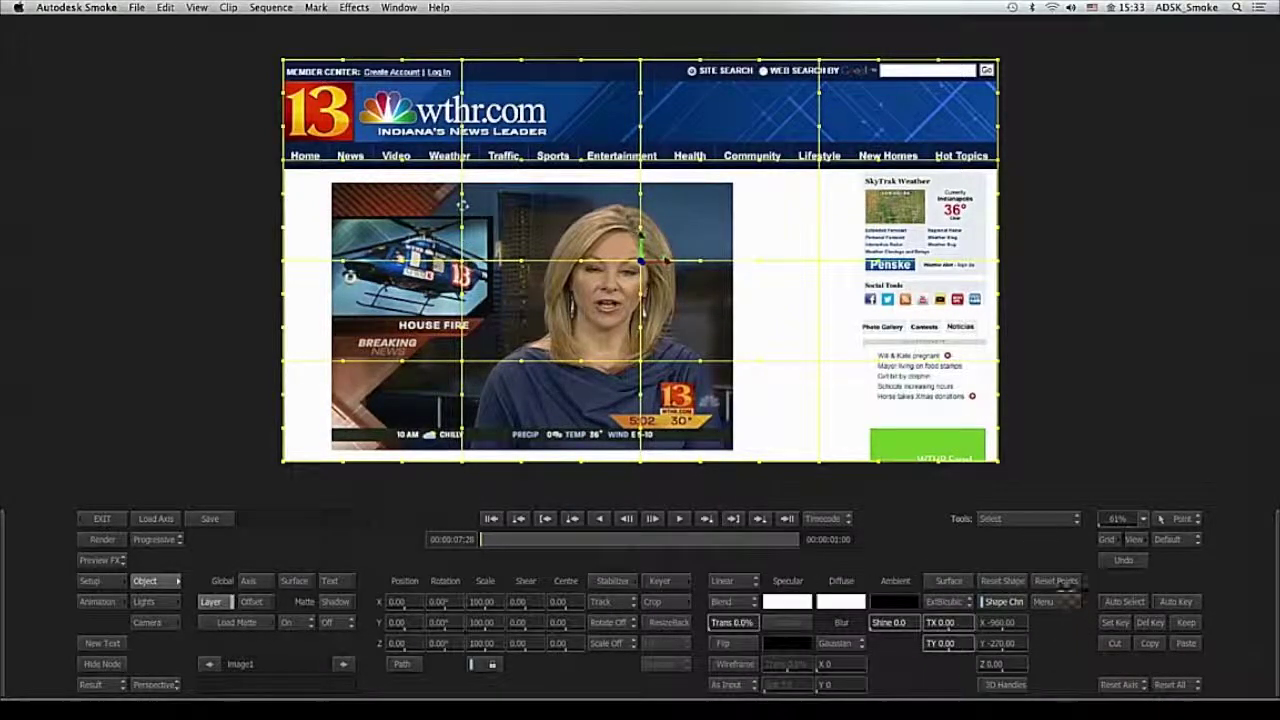
pyautogui.click(956, 601)
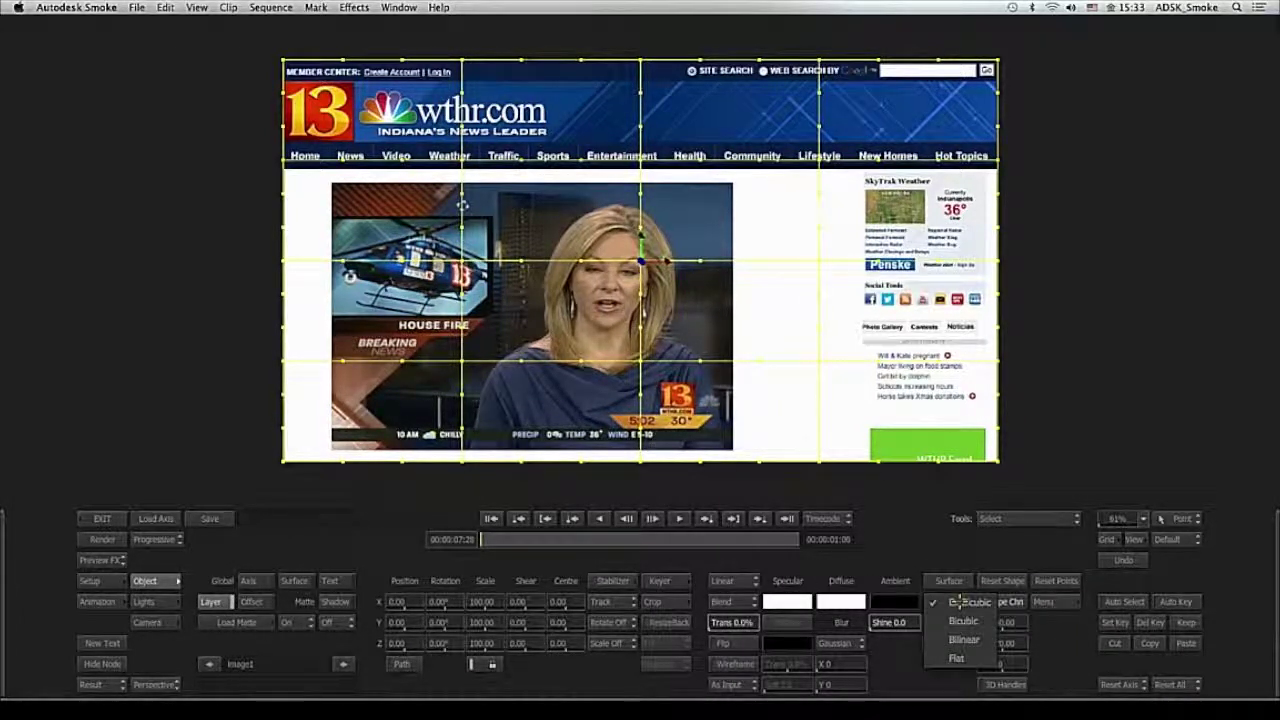
pyautogui.click(963, 639)
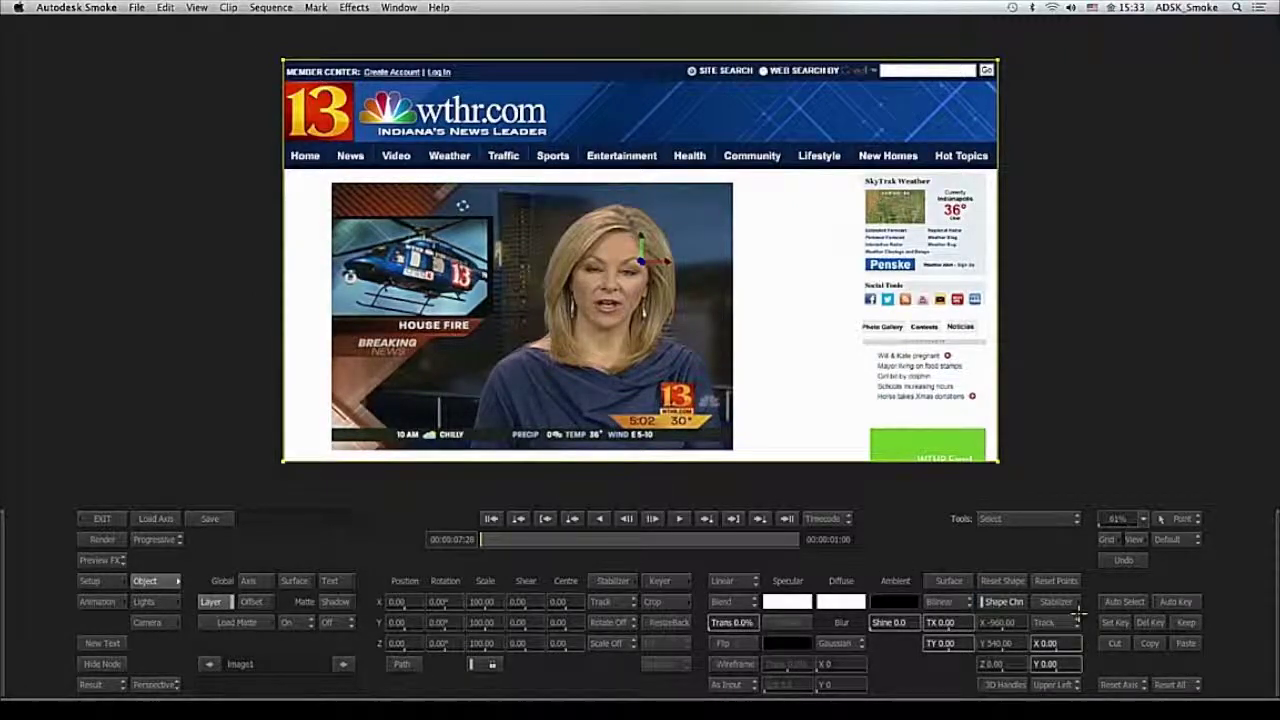
# - Open the webpage surface's stabilizer and place Trackers 1 and 2 on the laptop screen's upper-left and upper-right corners
pyautogui.click(1068, 602)
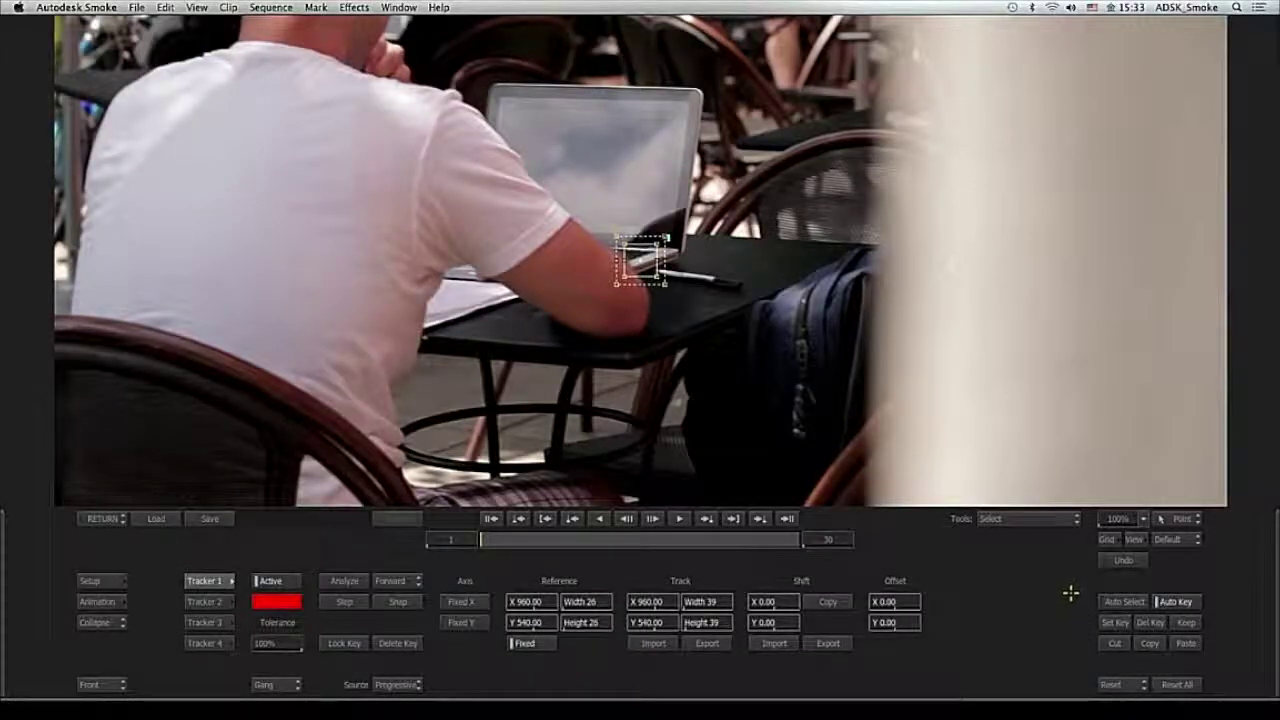
pyautogui.click(217, 603)
pyautogui.click(218, 623)
pyautogui.click(219, 643)
pyautogui.click(219, 582)
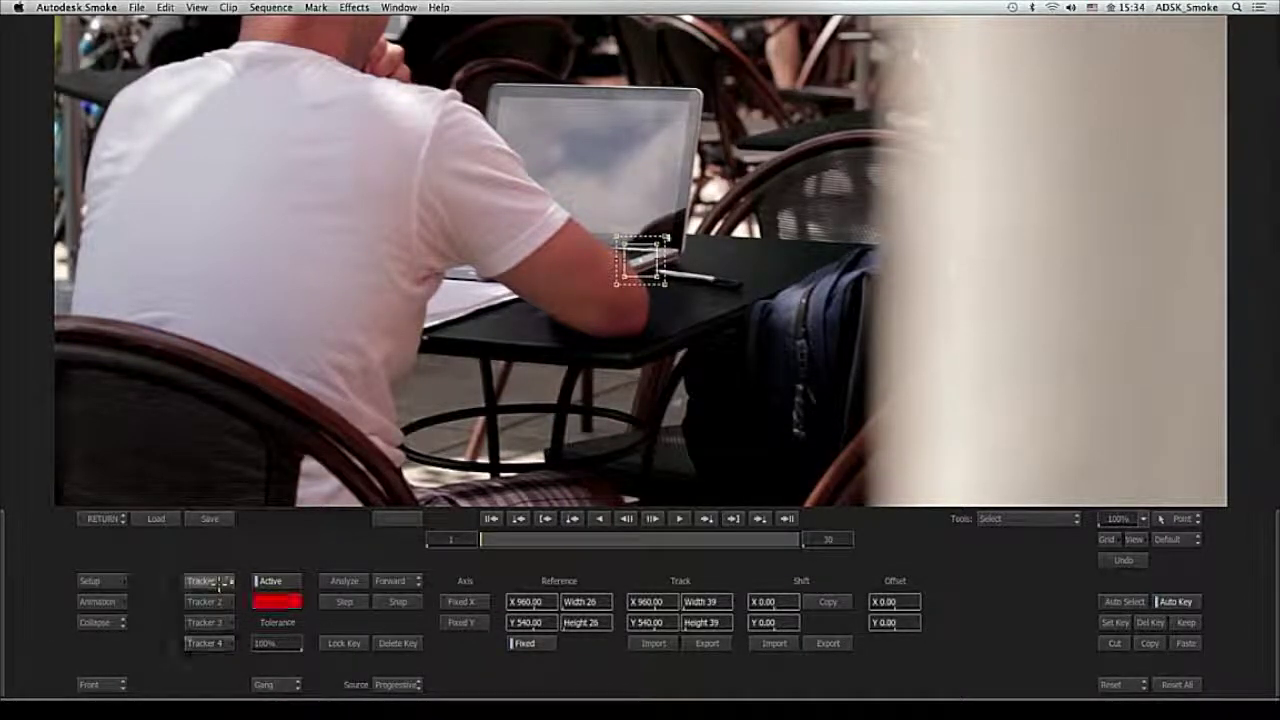
pyautogui.moveTo(641, 261)
pyautogui.mouseDown()
pyautogui.moveTo(504, 94)
pyautogui.moveTo(641, 267)
pyautogui.mouseUp()
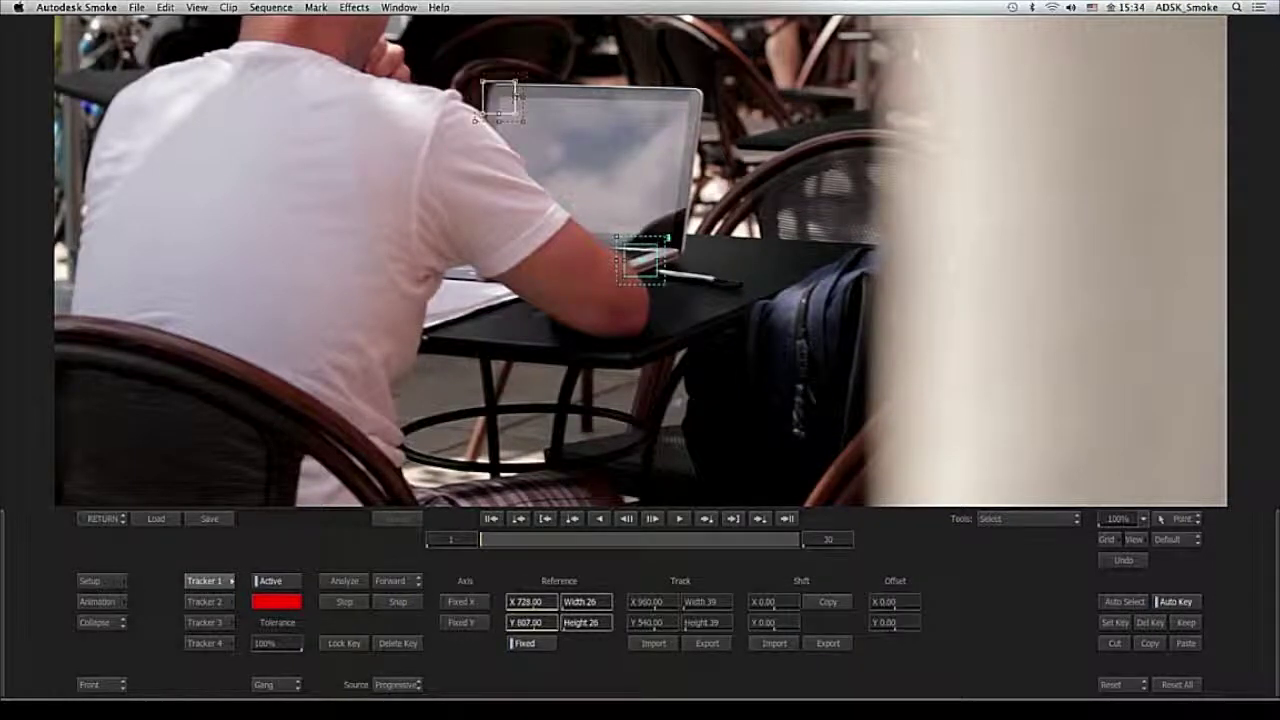
pyautogui.click(212, 601)
pyautogui.moveTo(641, 262); pyautogui.dragTo(690, 100)
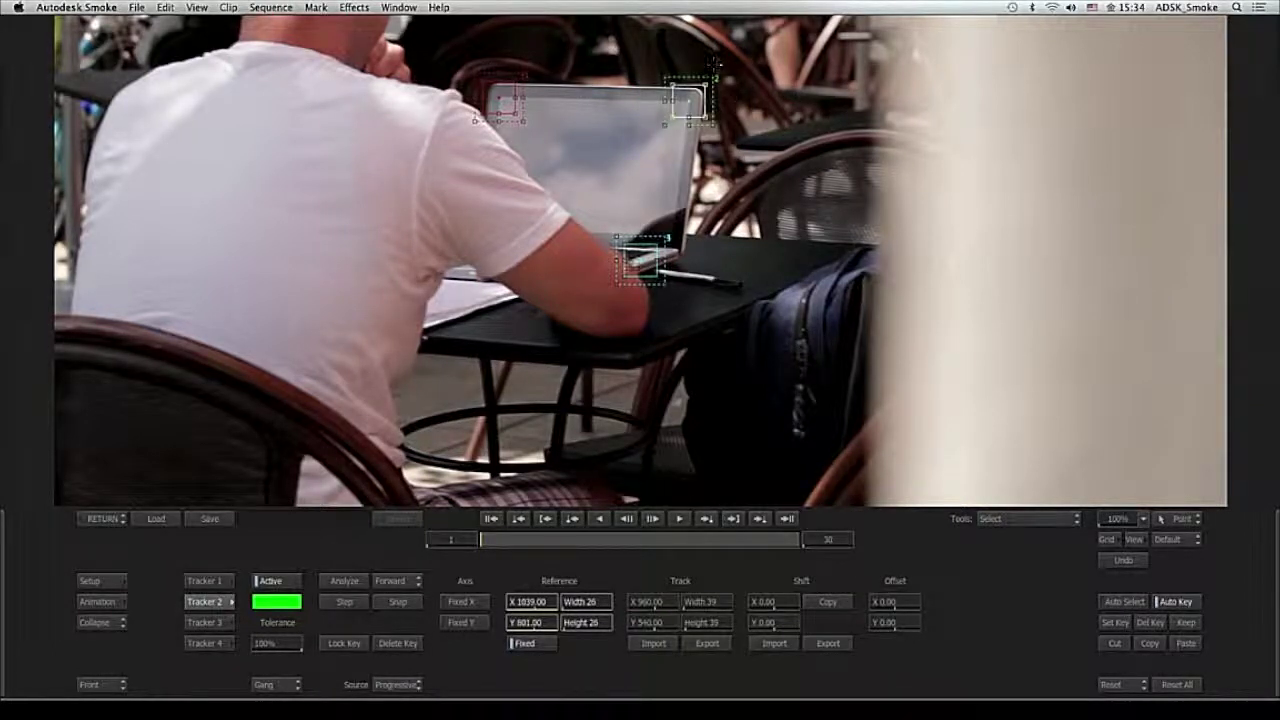
# - Place Tracker 3 over the man's sleeve for the hidden lower-left screen corner and Tracker 4 on the lower-right corner, with Fixed off
pyautogui.click(205, 622)
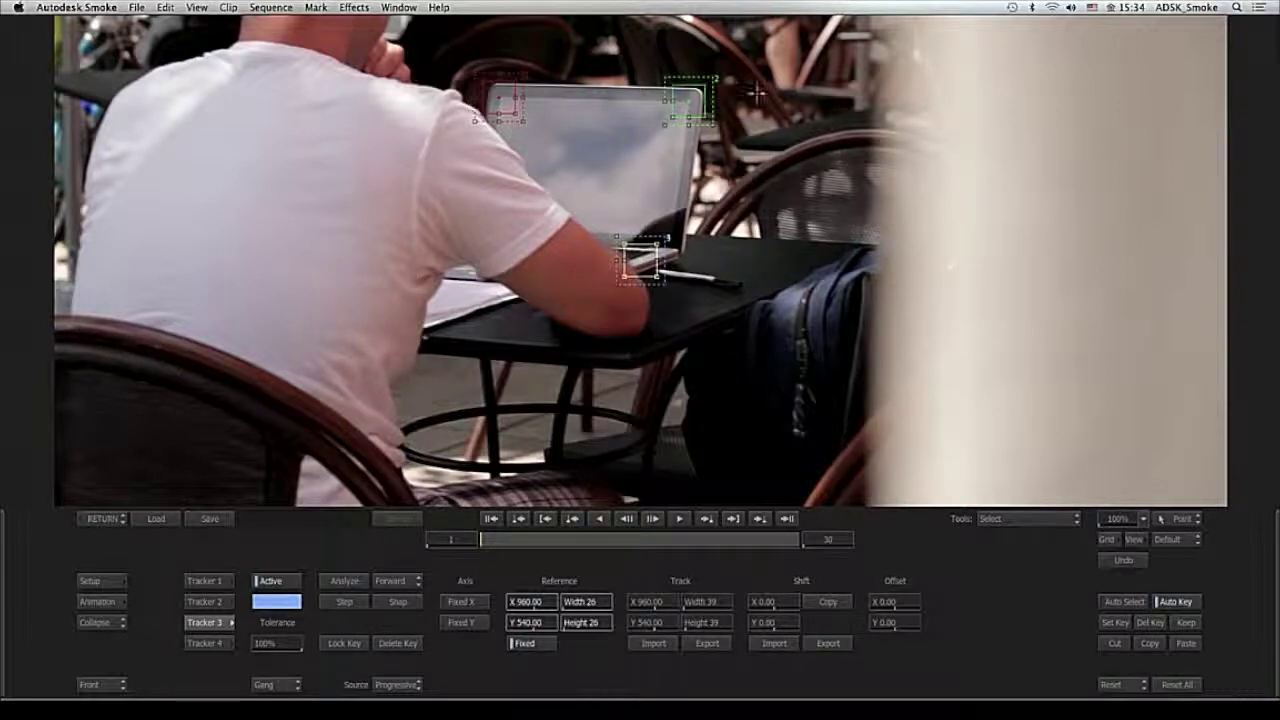
pyautogui.moveTo(640, 258); pyautogui.dragTo(487, 216)
pyautogui.moveTo(506, 104); pyautogui.dragTo(506, 107)
pyautogui.moveTo(487, 219); pyautogui.dragTo(486, 221)
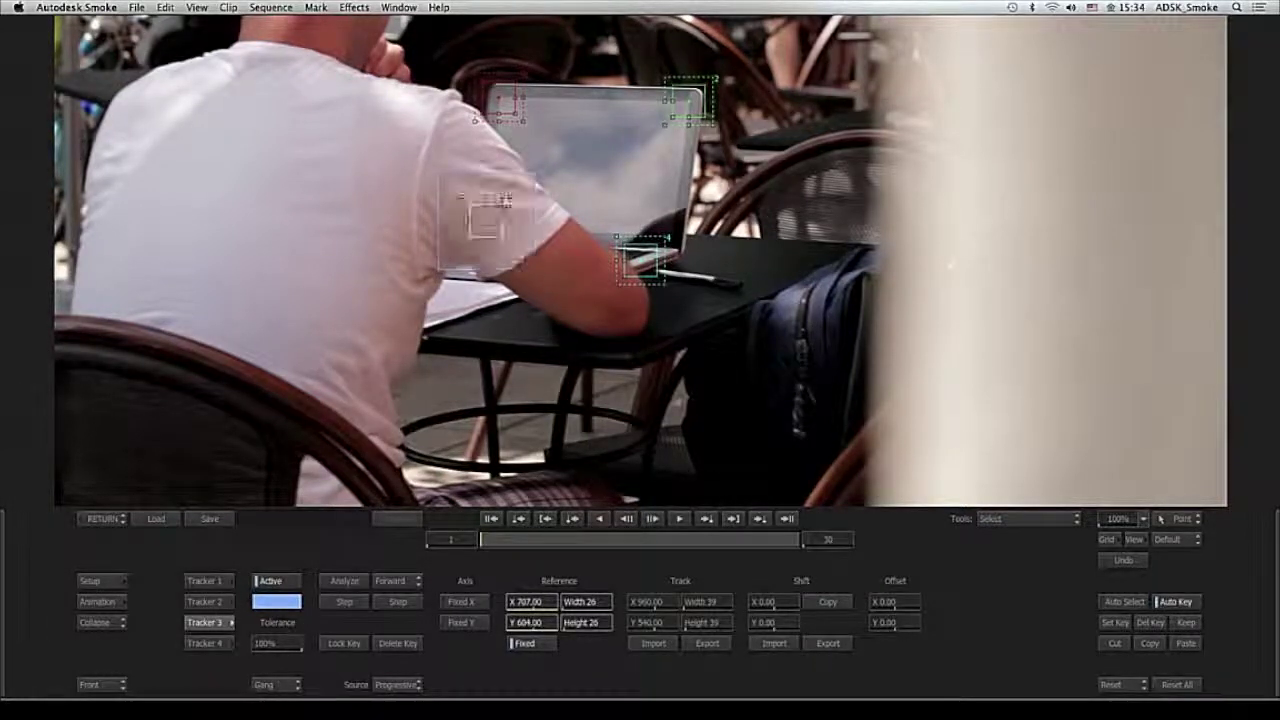
pyautogui.click(208, 643)
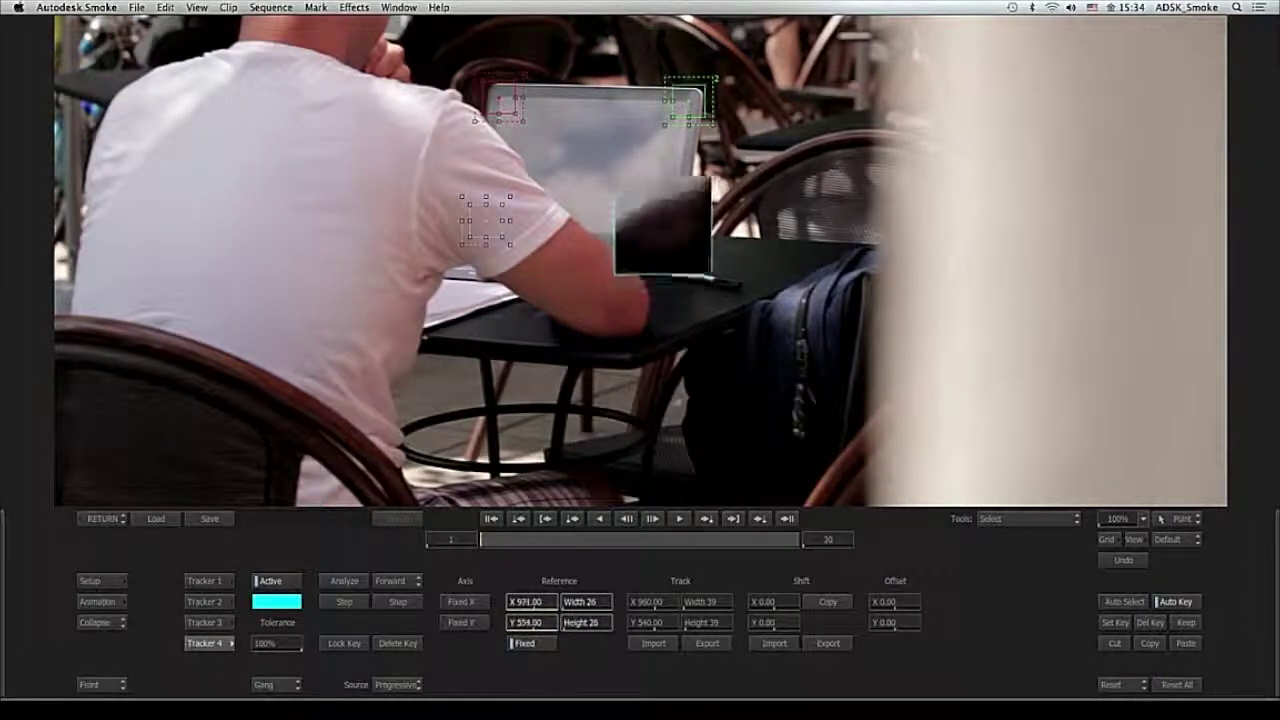
pyautogui.moveTo(670, 232); pyautogui.dragTo(672, 233)
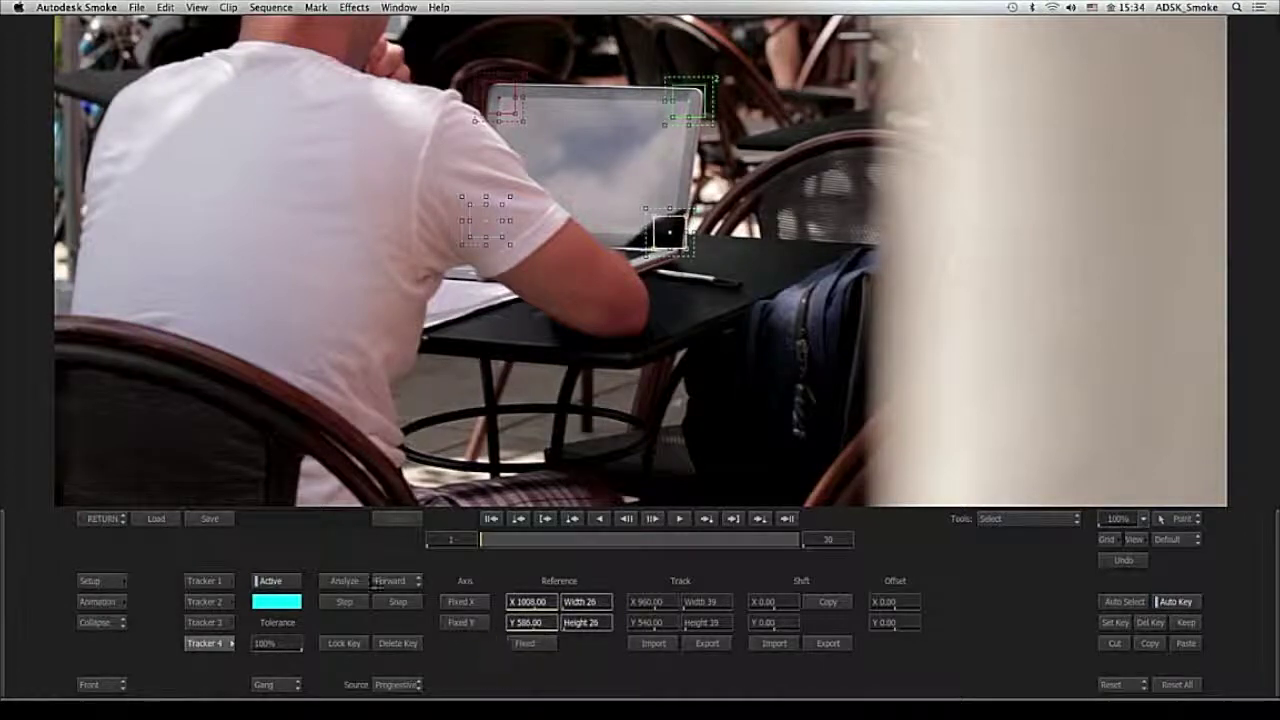
# - Analyze all four trackers forward through the 30 frames and review the tracked webpage in the Axis editor
pyautogui.click(360, 580)
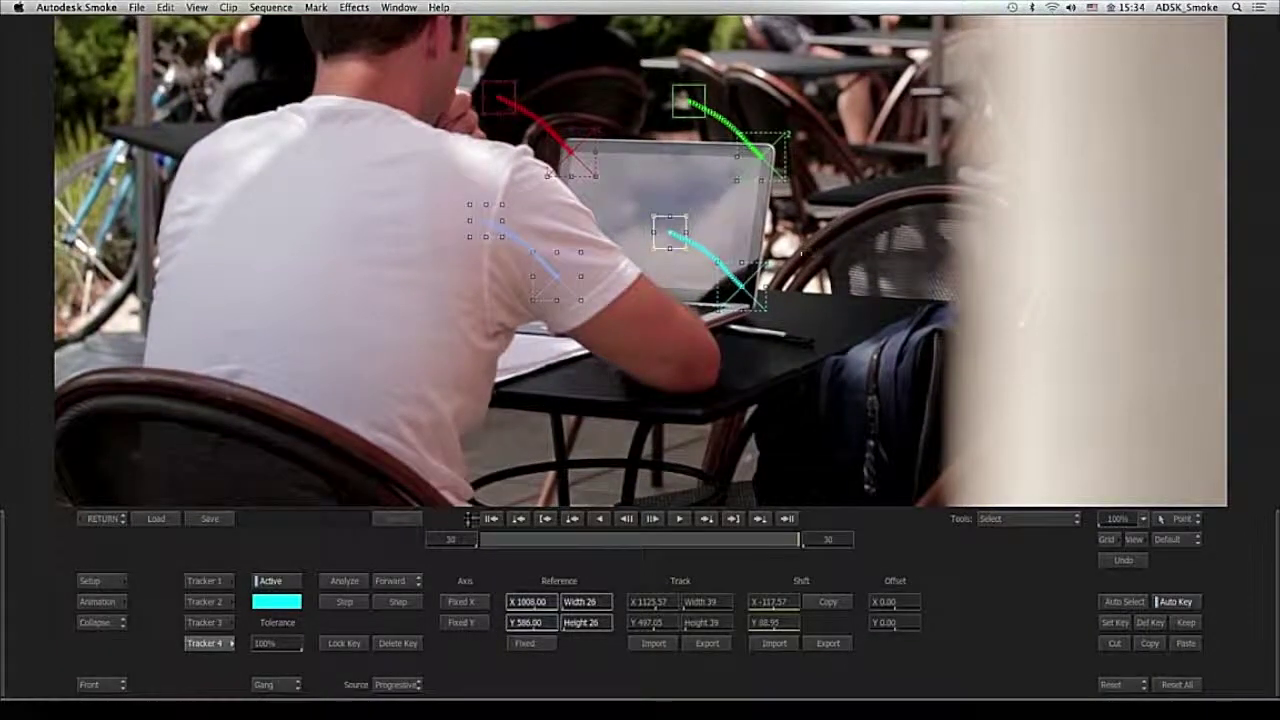
pyautogui.click(133, 514)
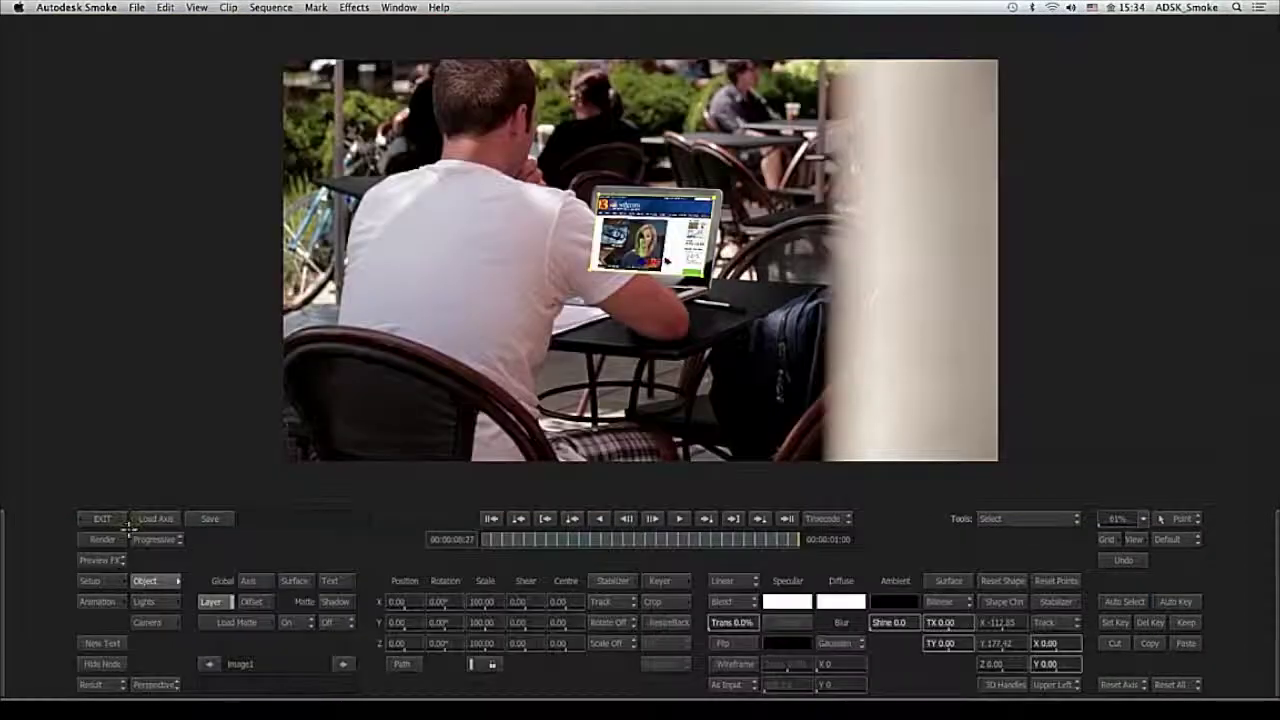
pyautogui.moveTo(555, 536); pyautogui.dragTo(265, 571)
pyautogui.click(600, 518)
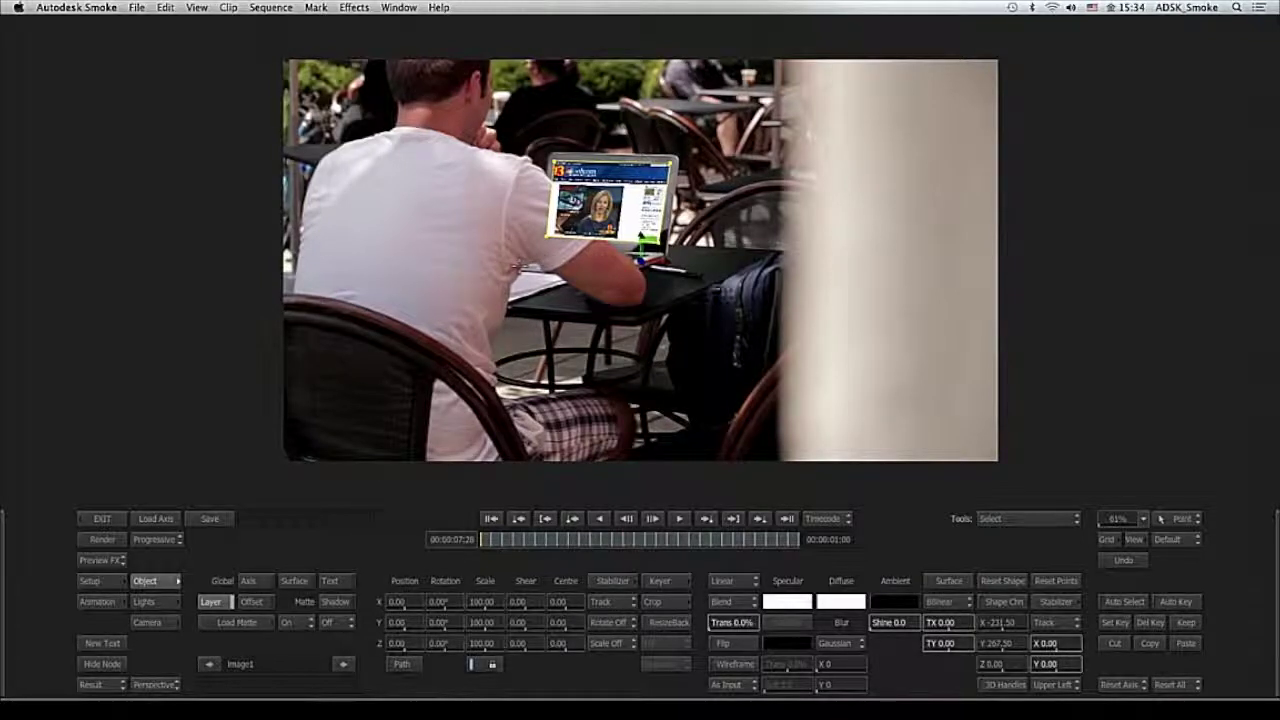
# - Set the webpage layer's blend mode to Screen and leave the Axis editor for the timeline
pyautogui.moveTo(752, 623); pyautogui.dragTo(744, 623)
pyautogui.click(742, 601)
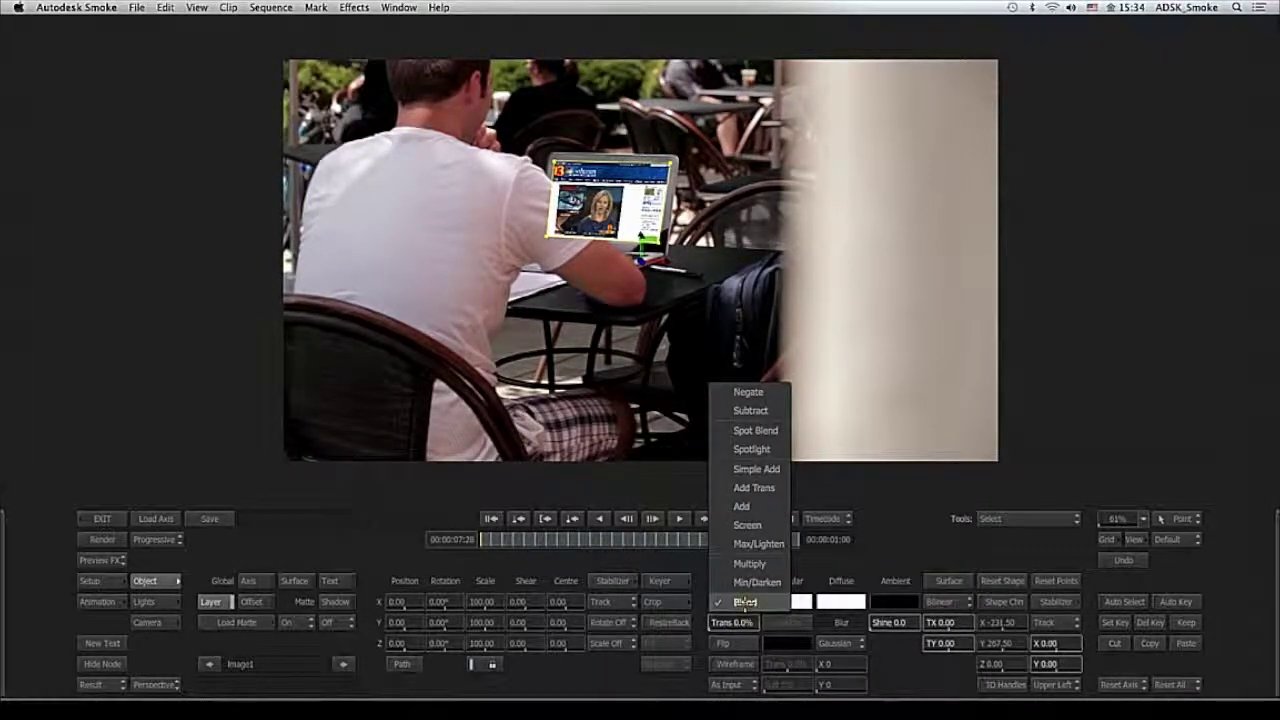
pyautogui.click(748, 525)
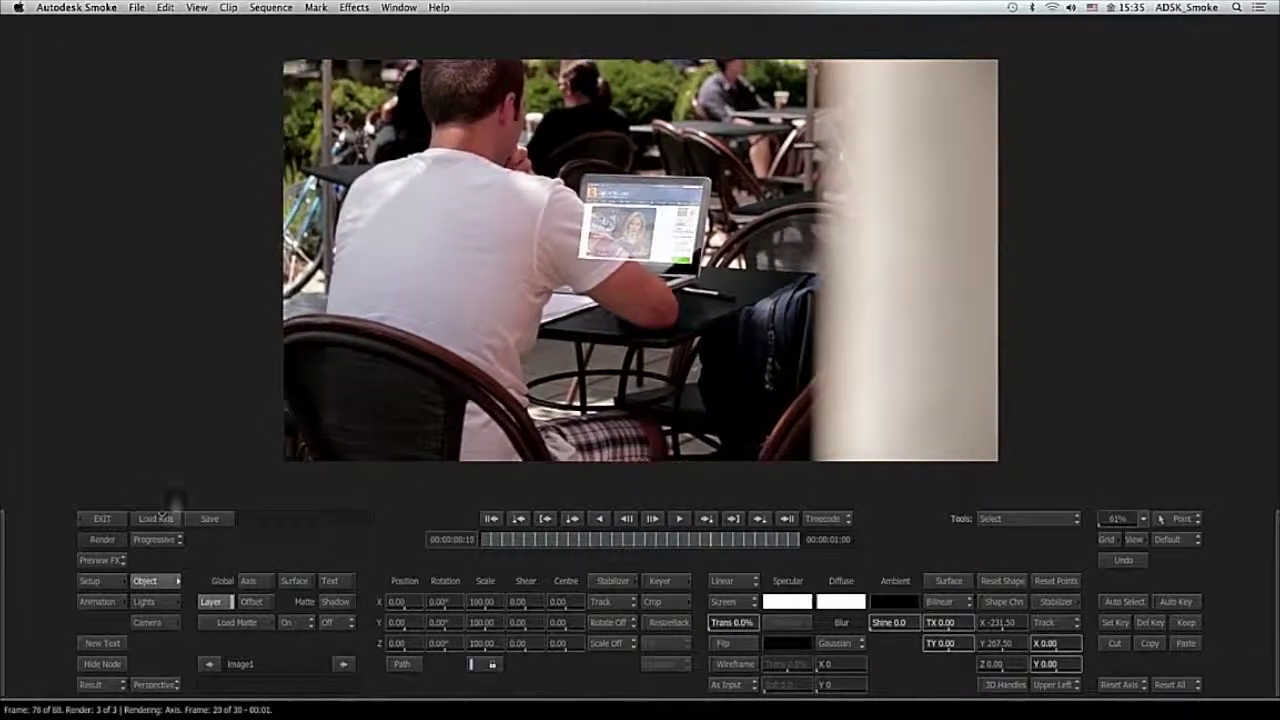
pyautogui.click(102, 518)
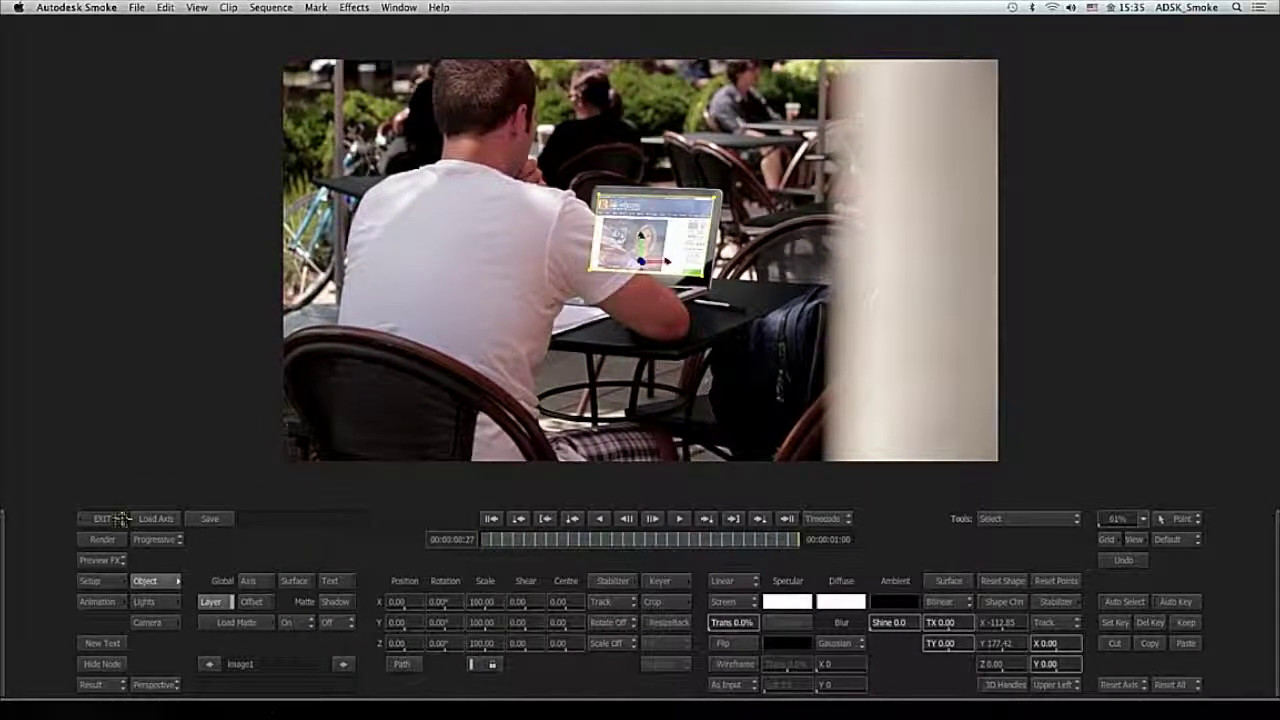
# - Play and scrub the webpage composite on the timeline to check how it sits over the laptop and the man's arm
pyautogui.moveTo(655, 656); pyautogui.dragTo(568, 645)
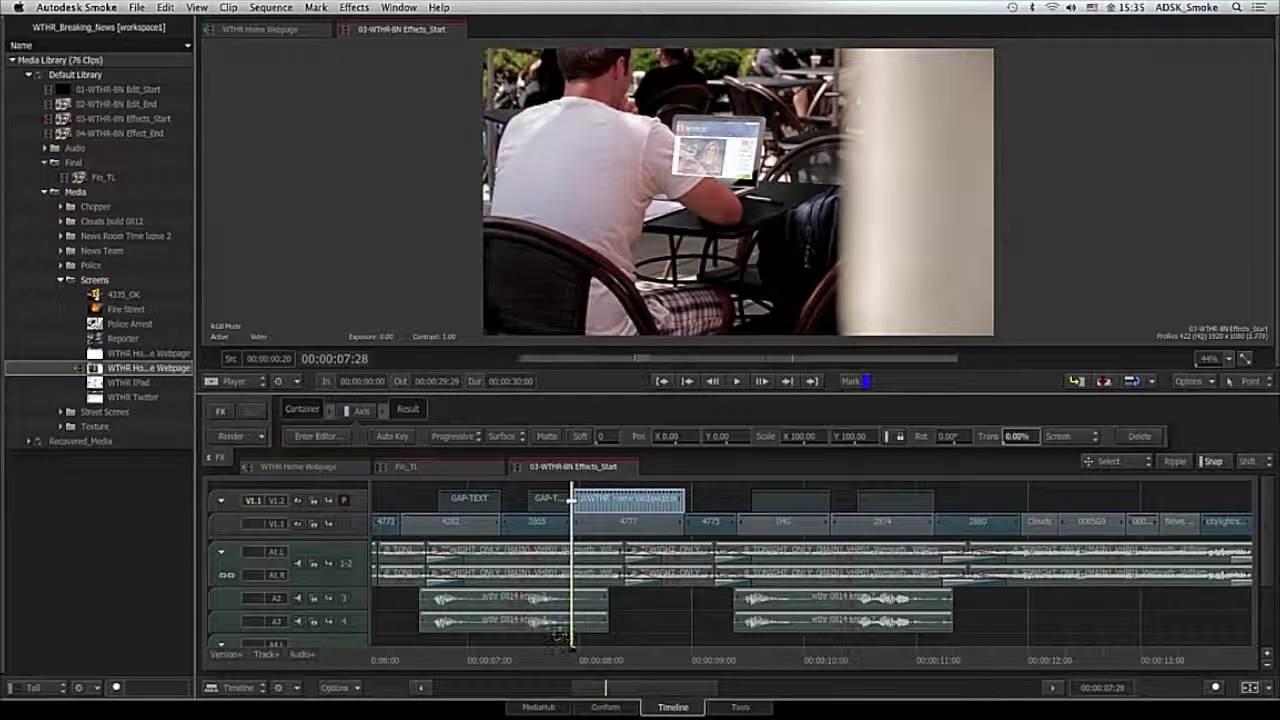
pyautogui.press('space')
pyautogui.press('space')
pyautogui.click(605, 660)
pyautogui.moveTo(605, 660); pyautogui.dragTo(594, 660)
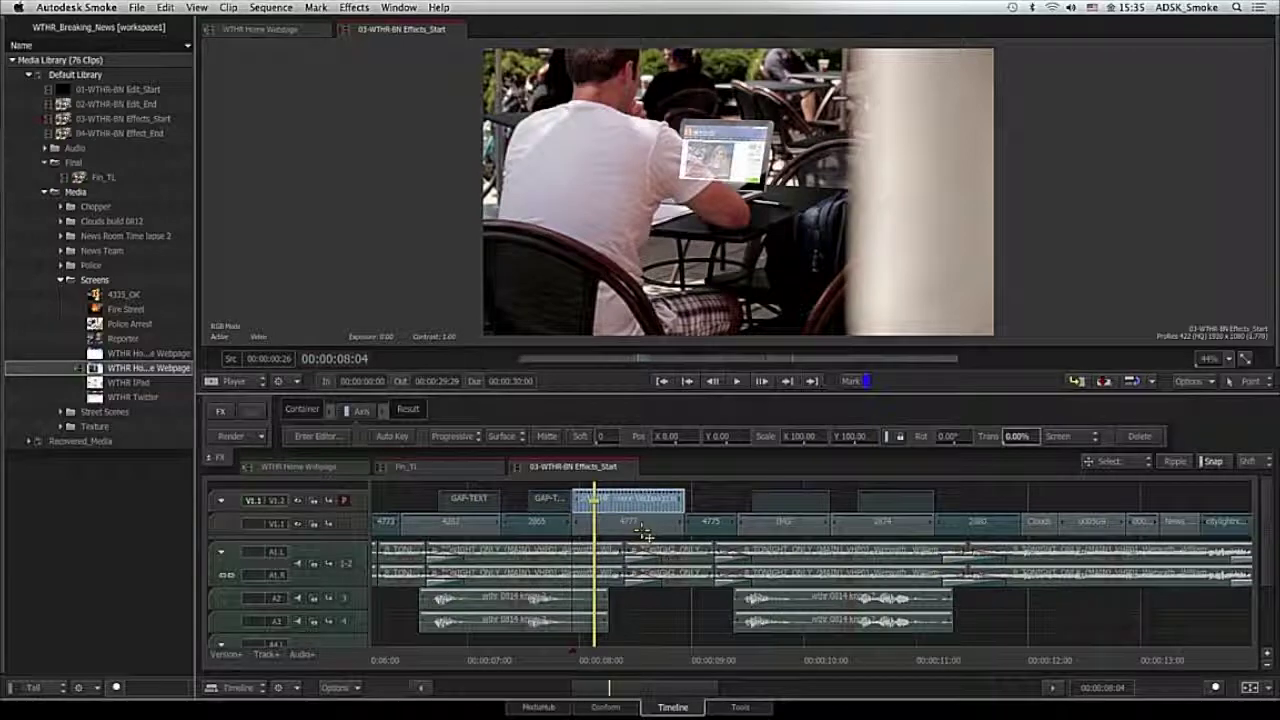
# - Copy clip 4777 onto a new track above the webpage, add an Axis effect to it and open the full editor
pyautogui.moveTo(648, 528); pyautogui.dragTo(647, 480)
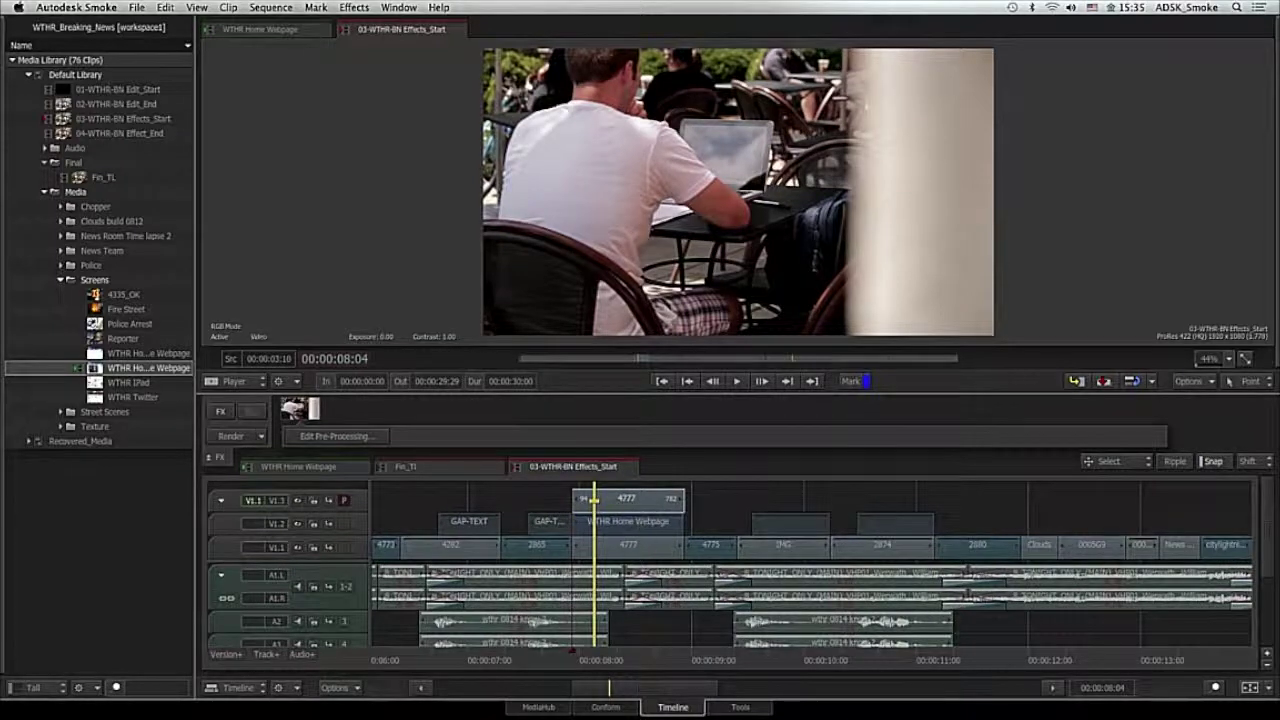
pyautogui.rightClick(655, 494)
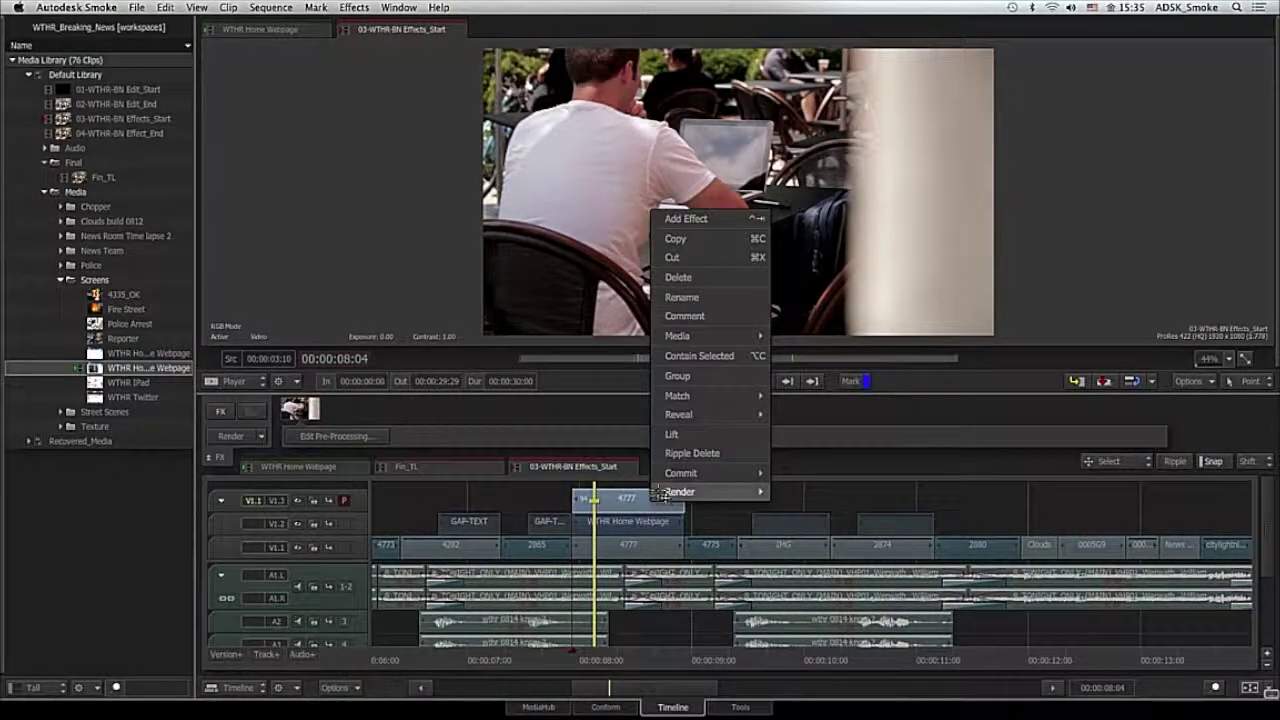
pyautogui.click(699, 220)
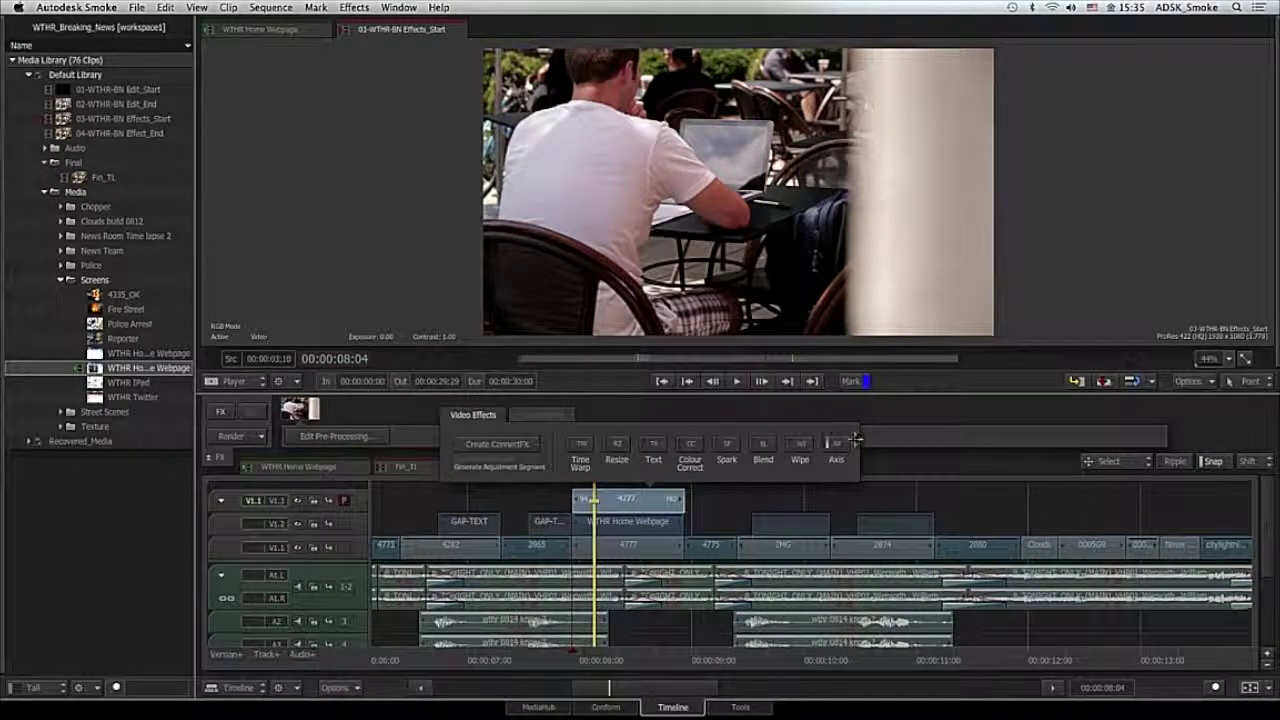
pyautogui.click(848, 446)
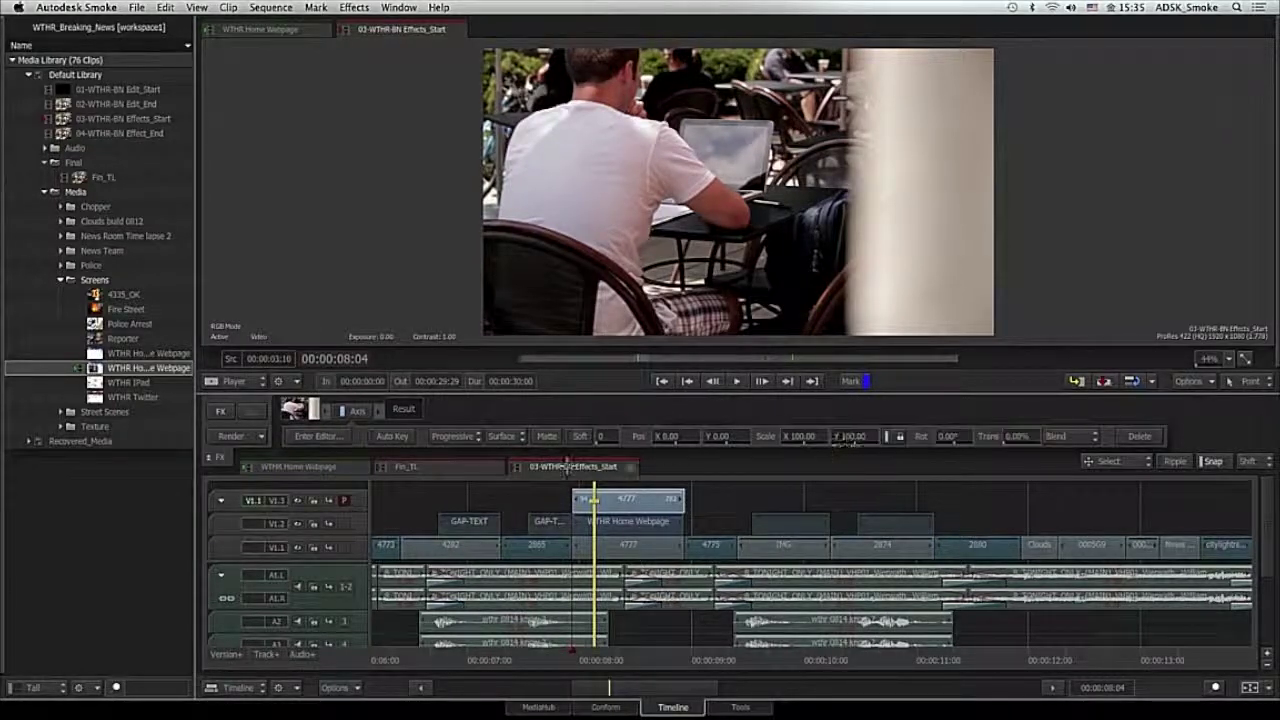
pyautogui.click(318, 437)
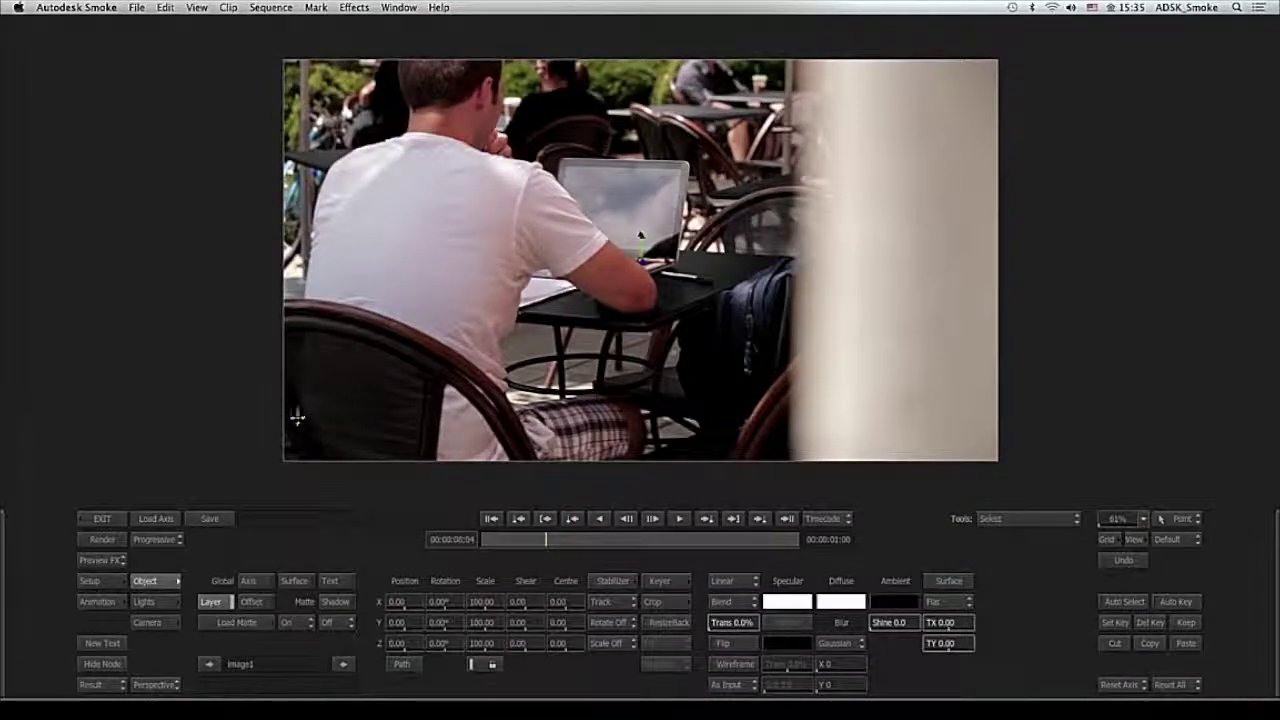
# - At the first frame, open the copied layer's keyer and add a new garbage mask
pyautogui.click(491, 518)
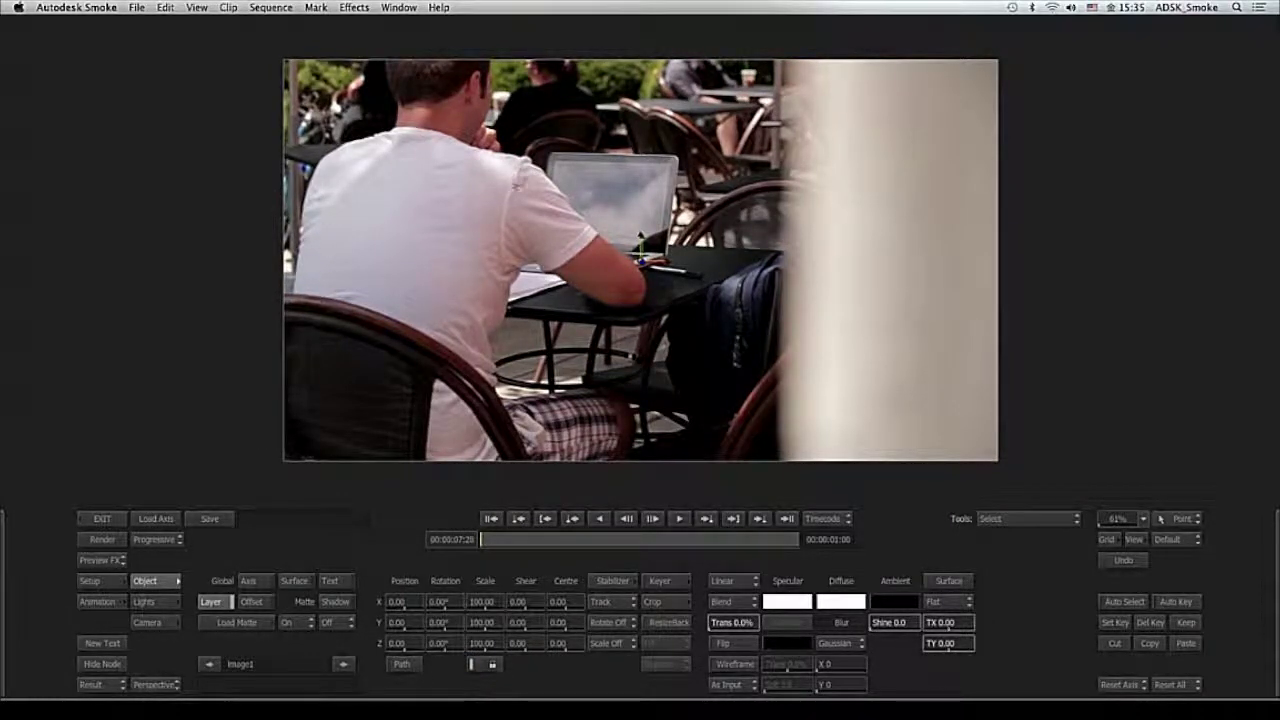
pyautogui.click(664, 580)
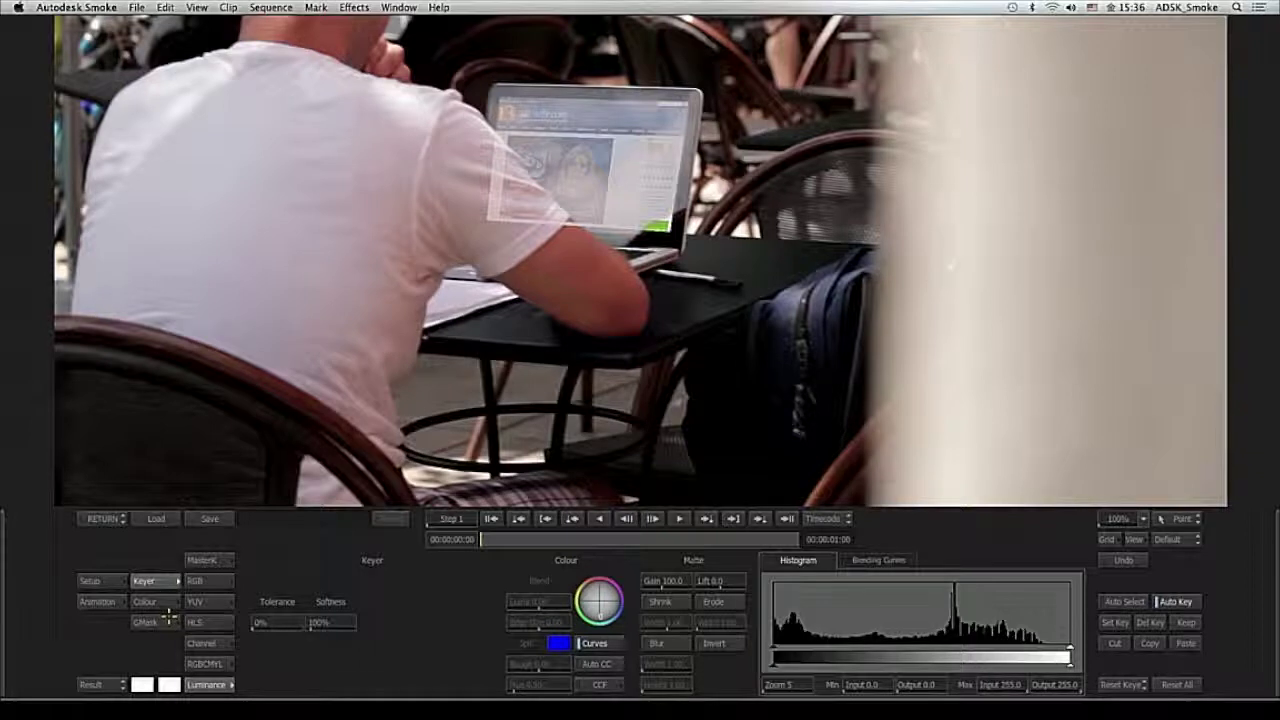
pyautogui.click(165, 625)
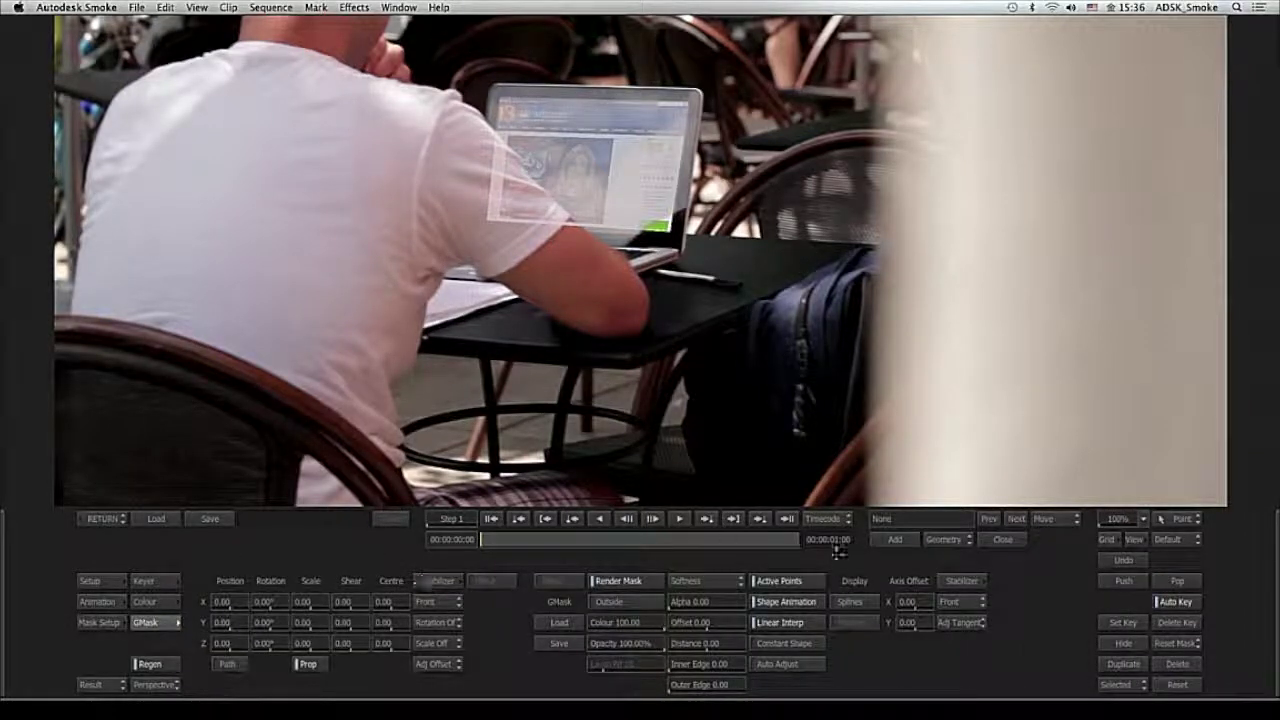
pyautogui.click(894, 540)
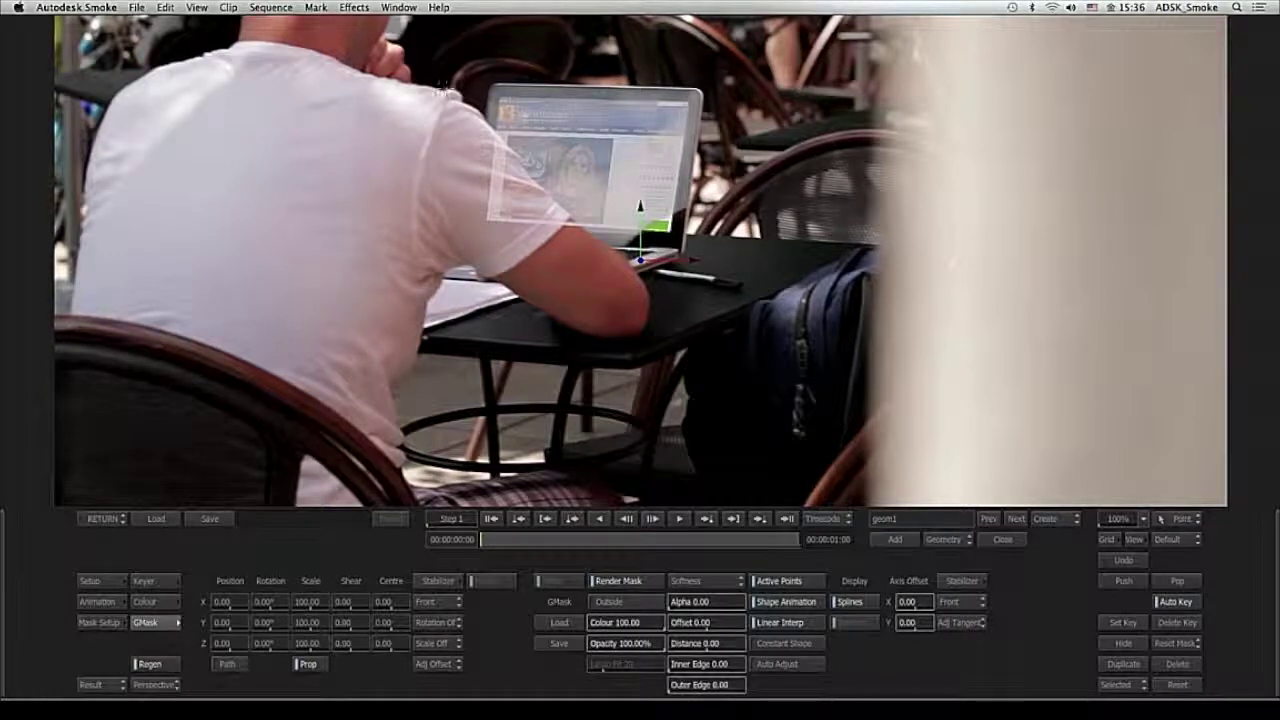
# - Trace the garbage mask along the man's shoulder and arm where they meet the laptop, and close the shape across his back
pyautogui.click(455, 94)
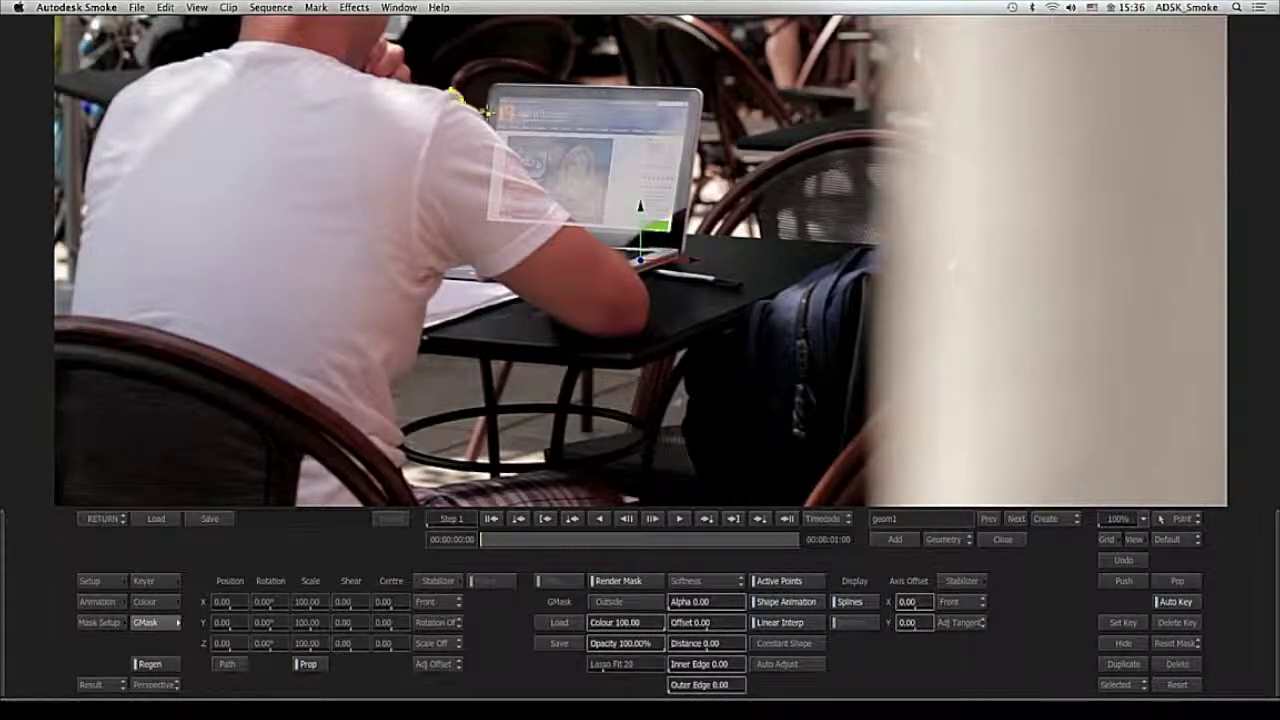
pyautogui.moveTo(500, 132)
pyautogui.mouseDown()
pyautogui.moveTo(527, 177)
pyautogui.moveTo(630, 262)
pyautogui.moveTo(670, 375)
pyautogui.moveTo(688, 366)
pyautogui.moveTo(660, 350)
pyautogui.moveTo(655, 320)
pyautogui.moveTo(712, 392)
pyautogui.moveTo(690, 400)
pyautogui.moveTo(685, 385)
pyautogui.moveTo(668, 490)
pyautogui.moveTo(311, 441)
pyautogui.moveTo(290, 457)
pyautogui.moveTo(282, 437)
pyautogui.moveTo(245, 425)
pyautogui.moveTo(258, 155)
pyautogui.mouseUp()
pyautogui.click(261, 156)
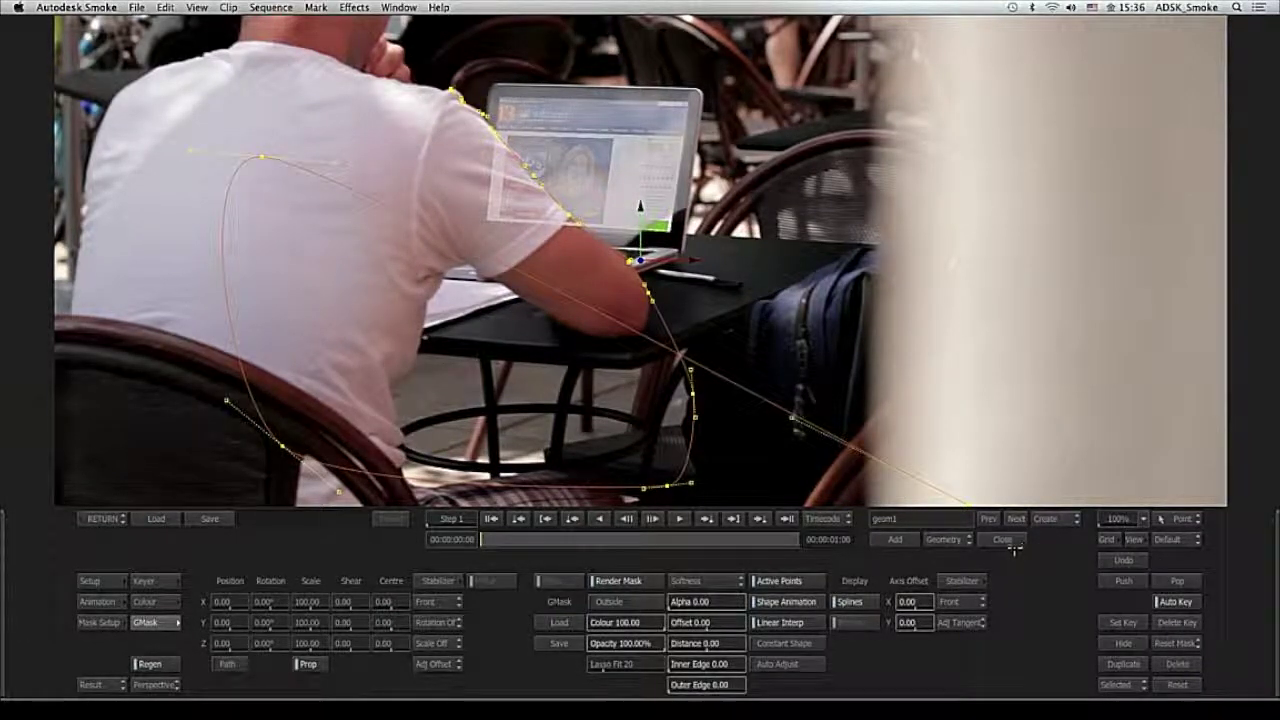
pyautogui.click(1012, 543)
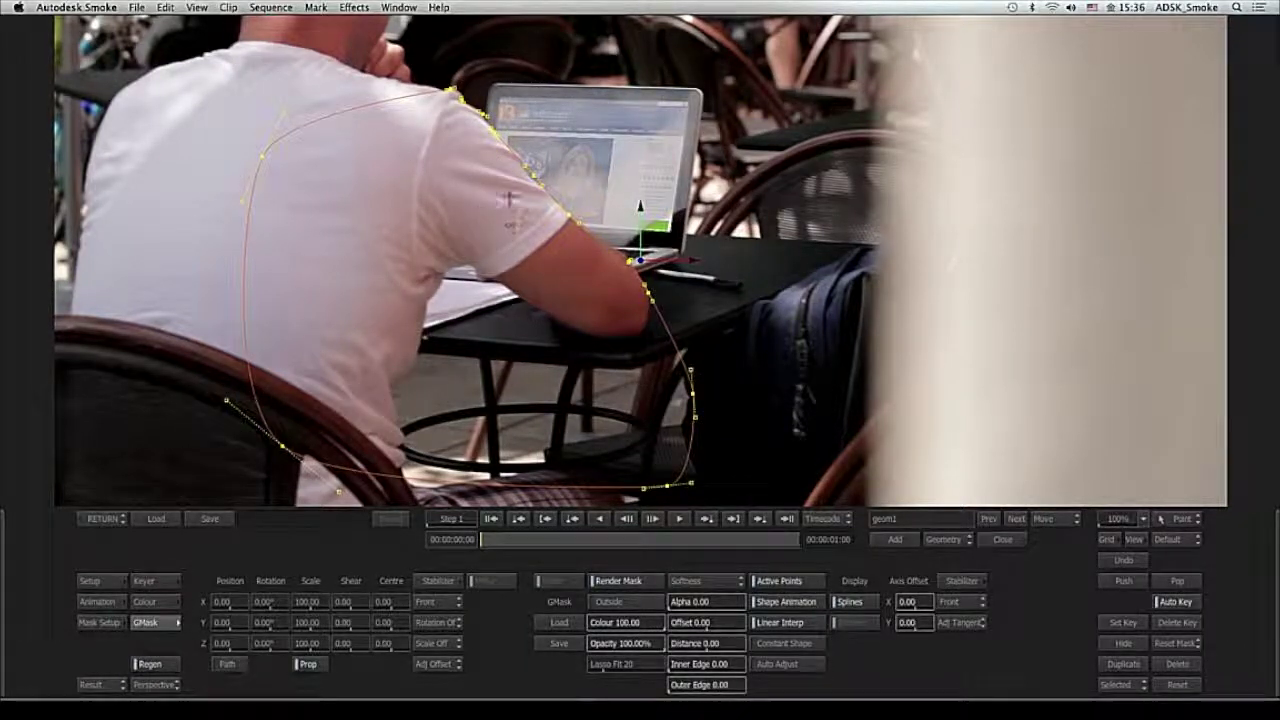
# - Select the mask points running along the man's shoulder and arm and open their stabilizer
pyautogui.moveTo(405, 61)
pyautogui.mouseDown()
pyautogui.moveTo(711, 335)
pyautogui.moveTo(729, 409)
pyautogui.mouseUp()
pyautogui.click(694, 416)
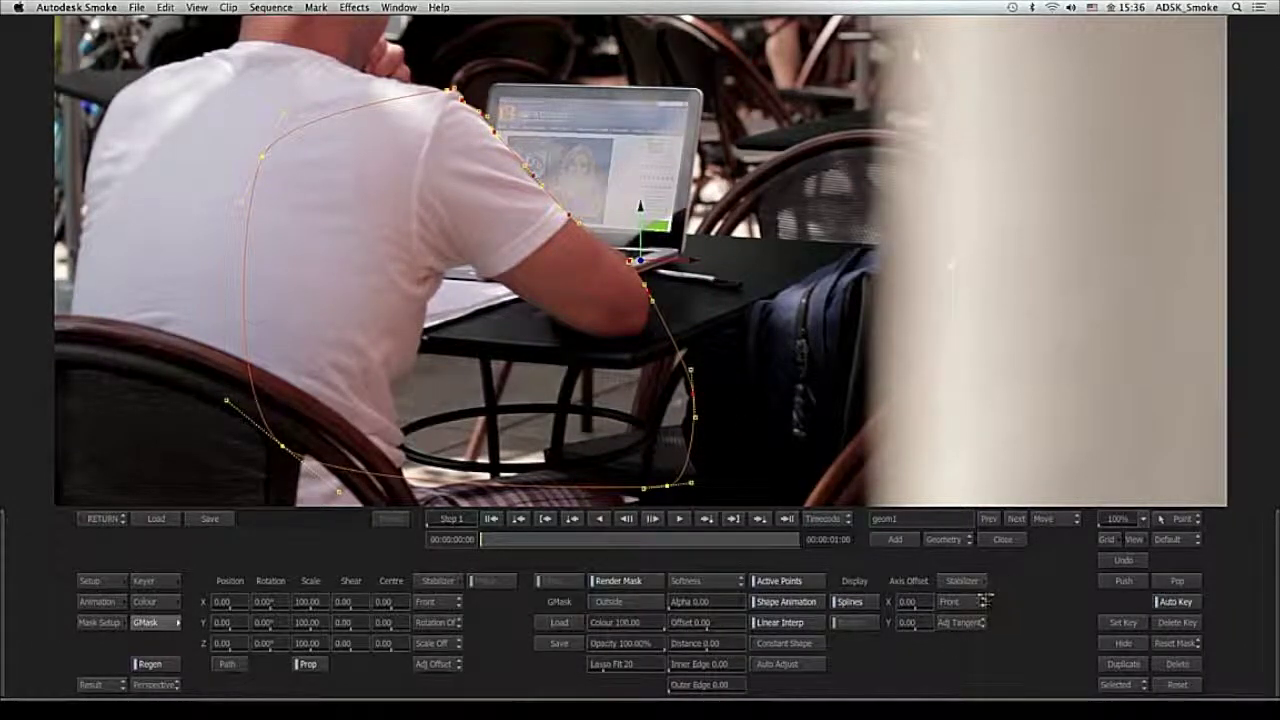
pyautogui.click(976, 581)
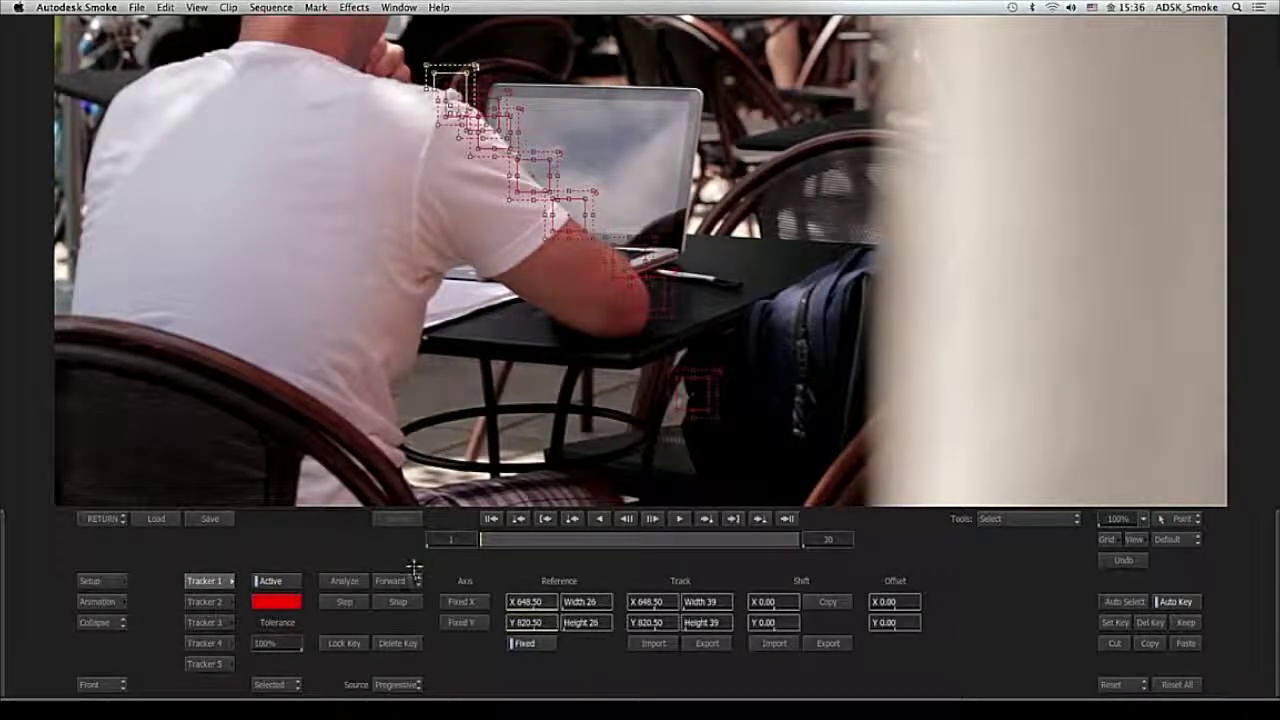
# - Gang the mask-point trackers with Fixed off, analyze them forward through the shot and review the tracked mask
pyautogui.click(279, 682)
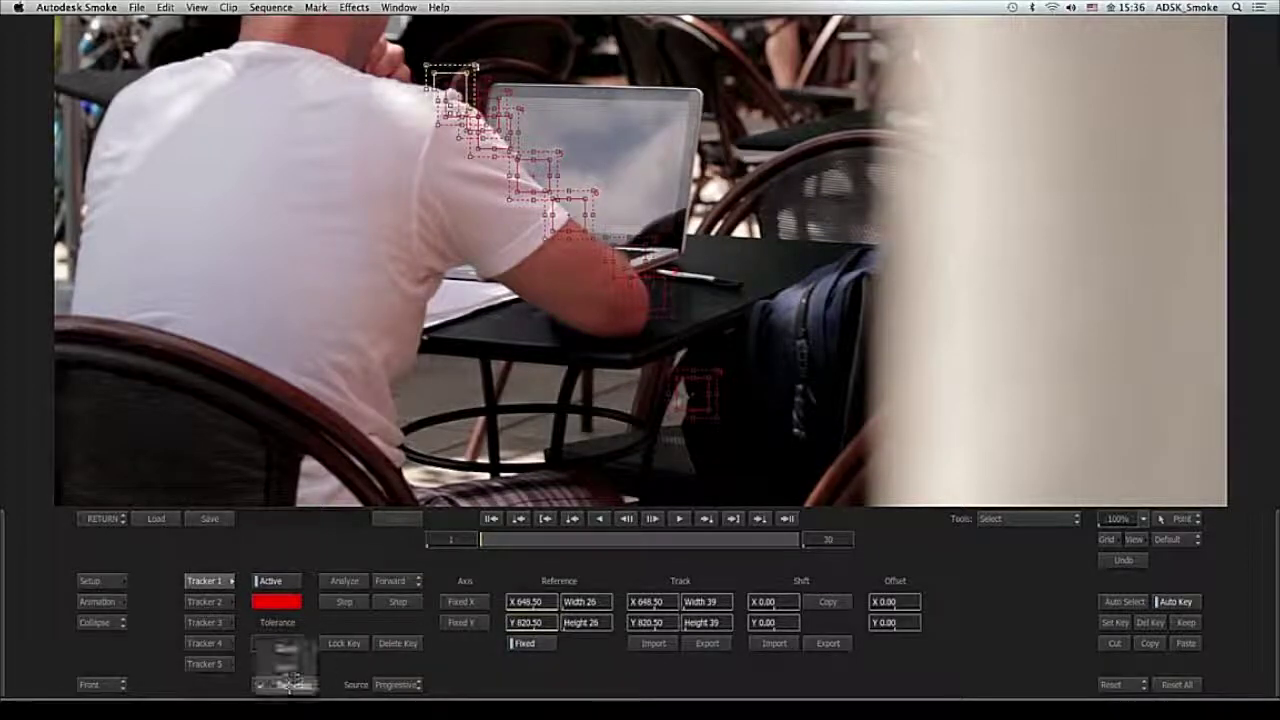
pyautogui.click(276, 647)
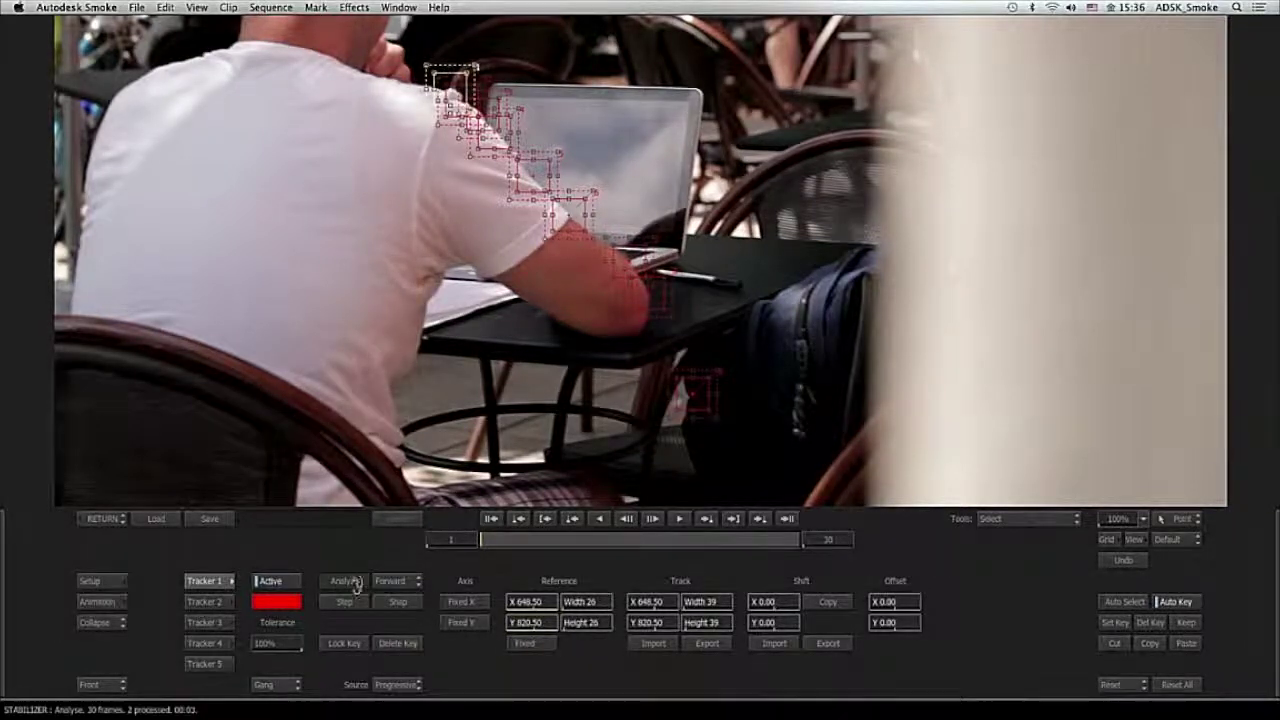
pyautogui.click(344, 581)
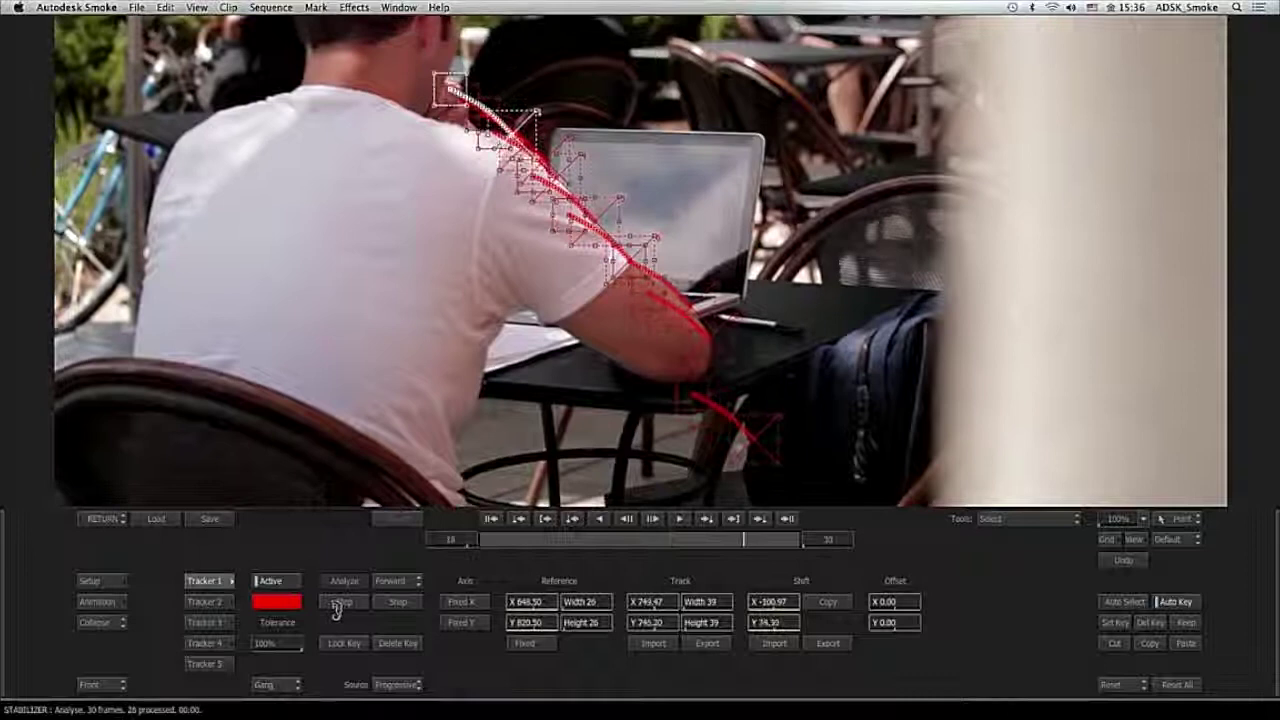
pyautogui.click(118, 518)
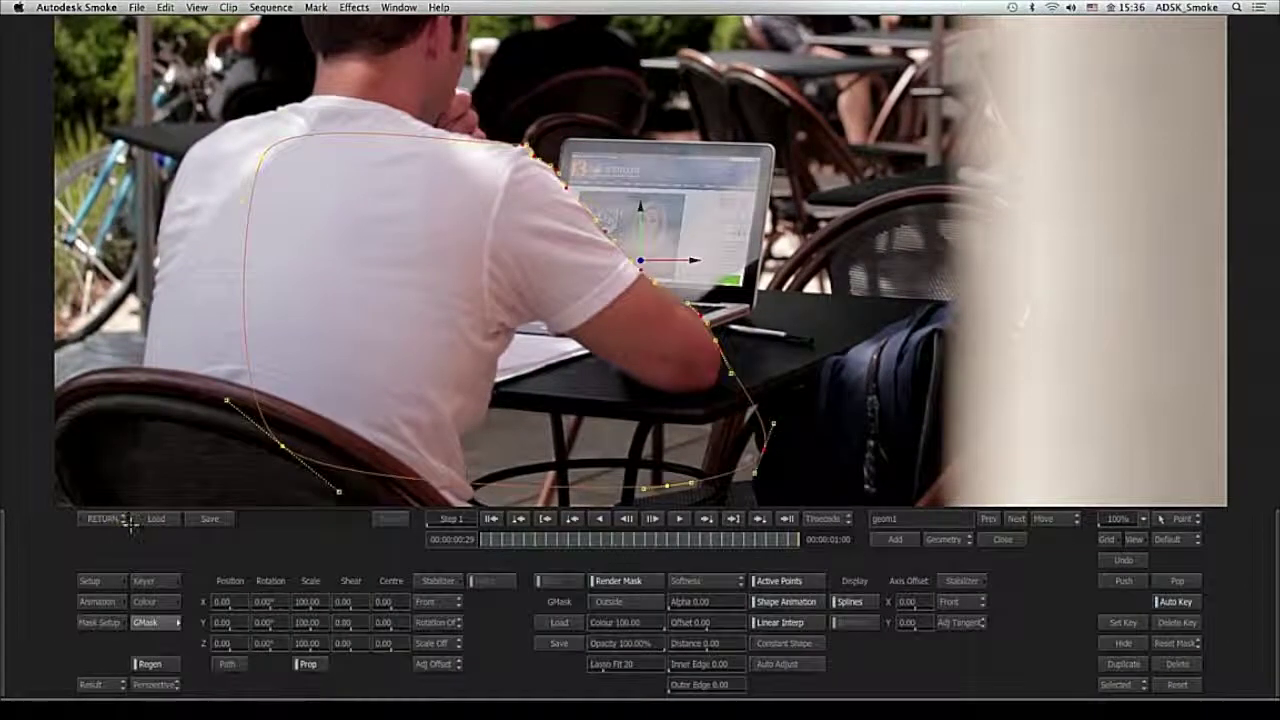
pyautogui.moveTo(769, 560); pyautogui.dragTo(228, 495)
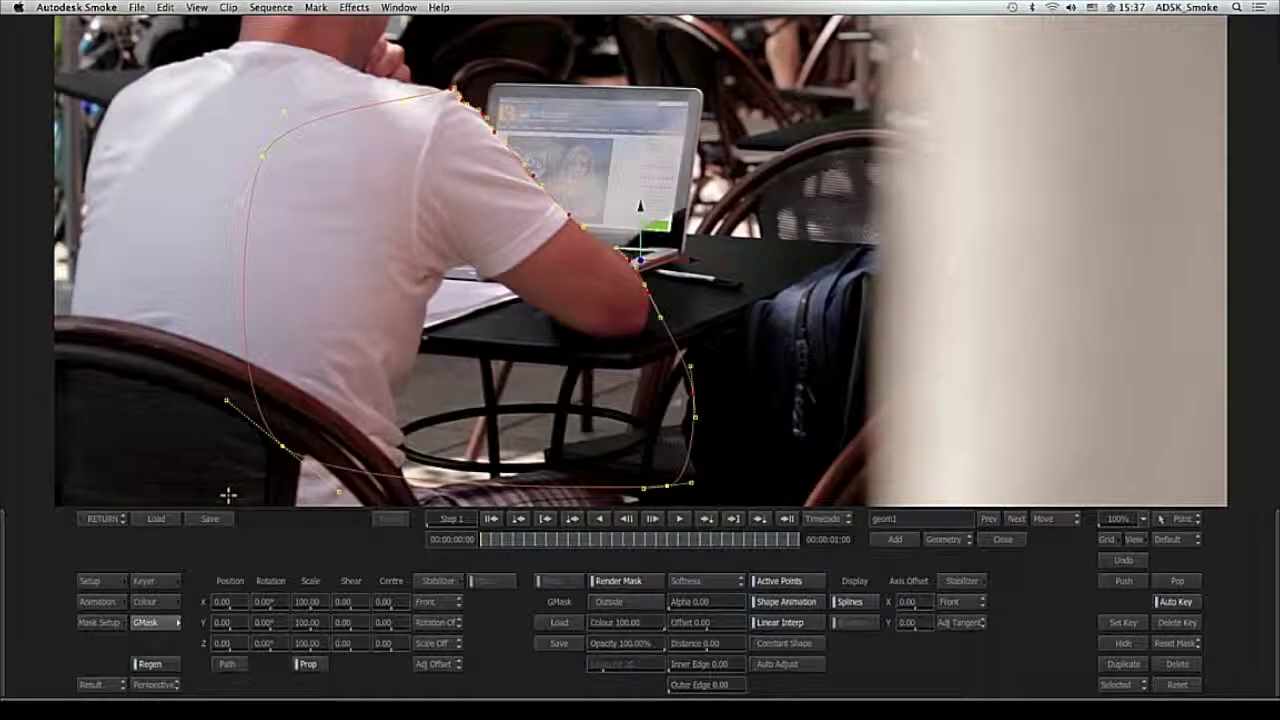
# - Close the mask and Axis editors and play the laptop composite in the timeline from before the shot
pyautogui.click(110, 519)
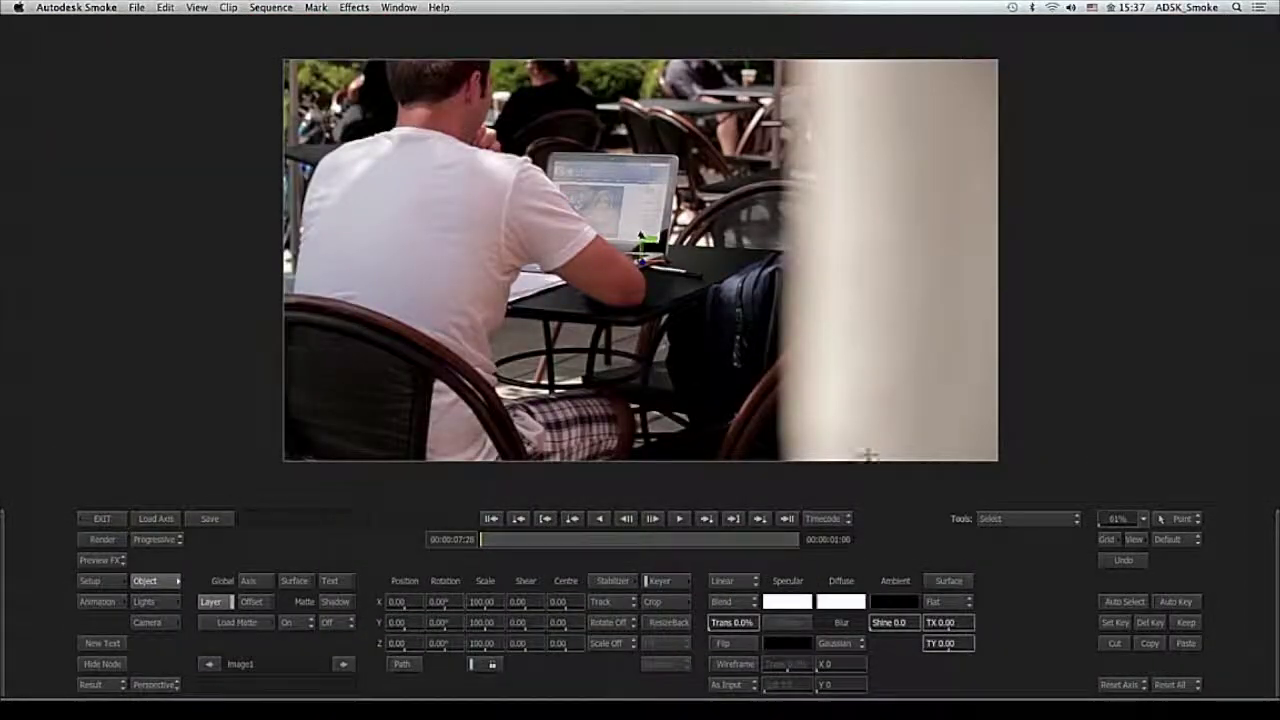
pyautogui.click(102, 519)
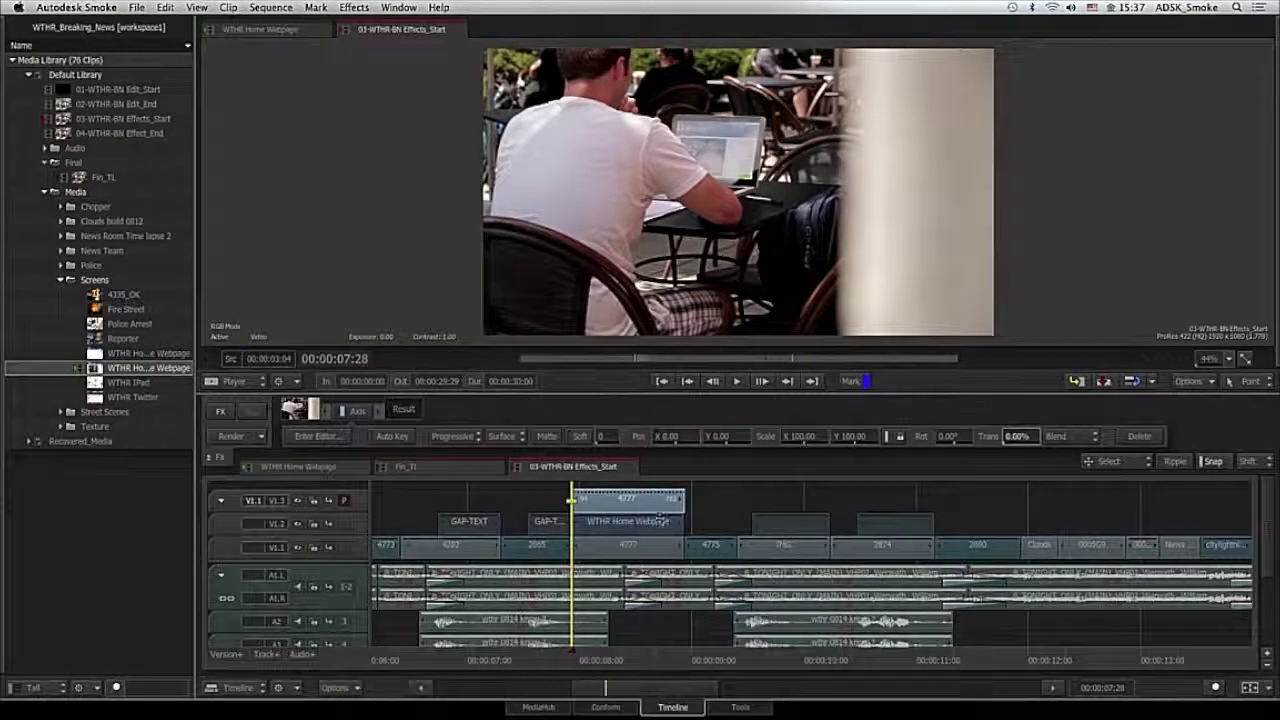
pyautogui.click(531, 659)
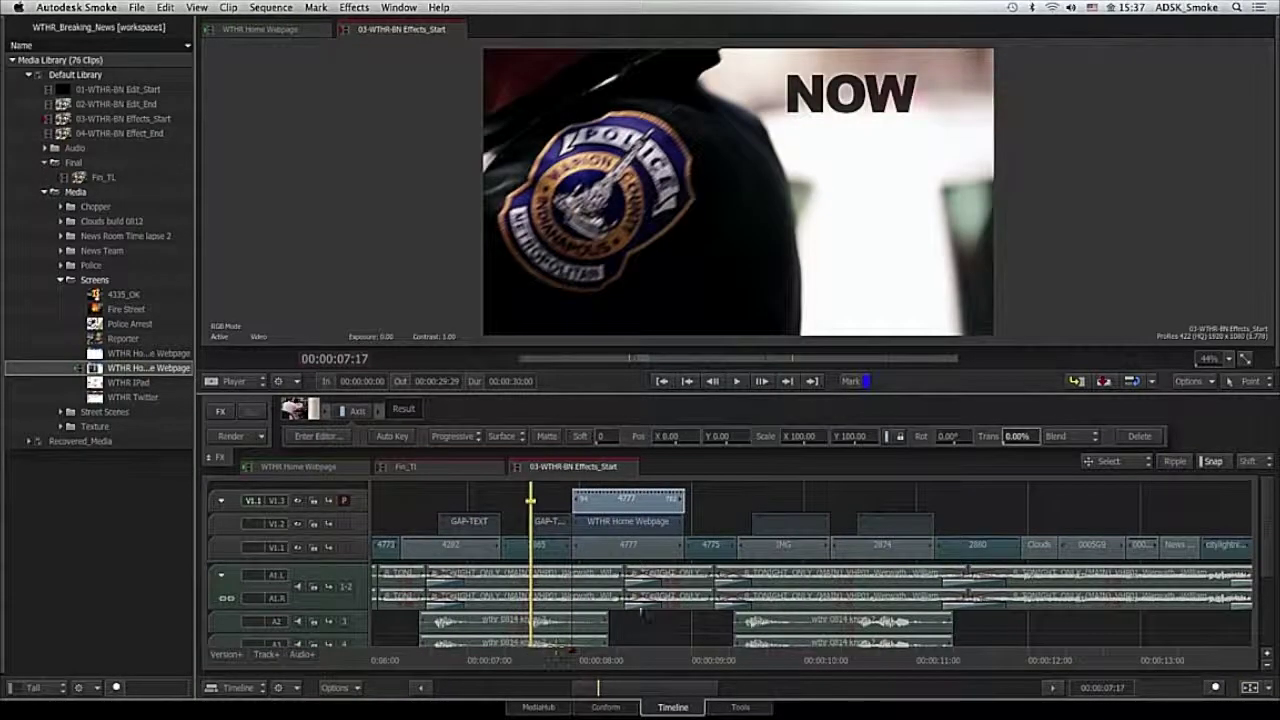
pyautogui.press('space')
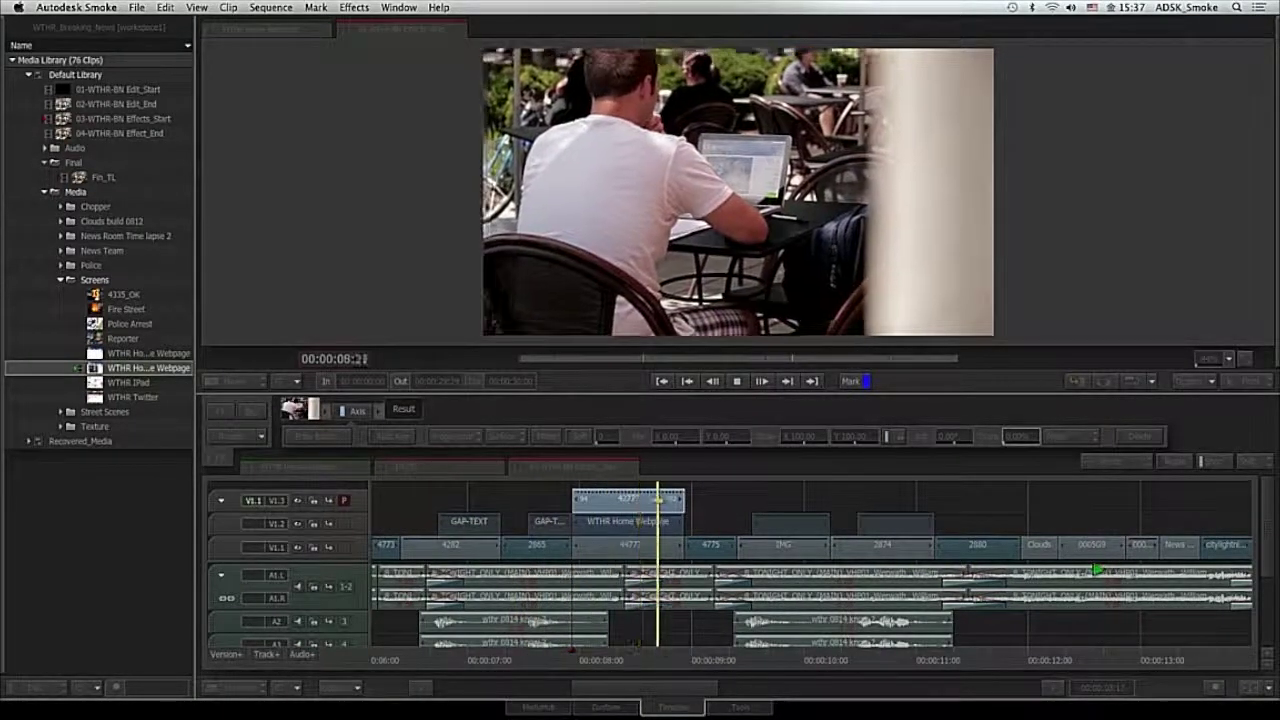
pyautogui.press('space')
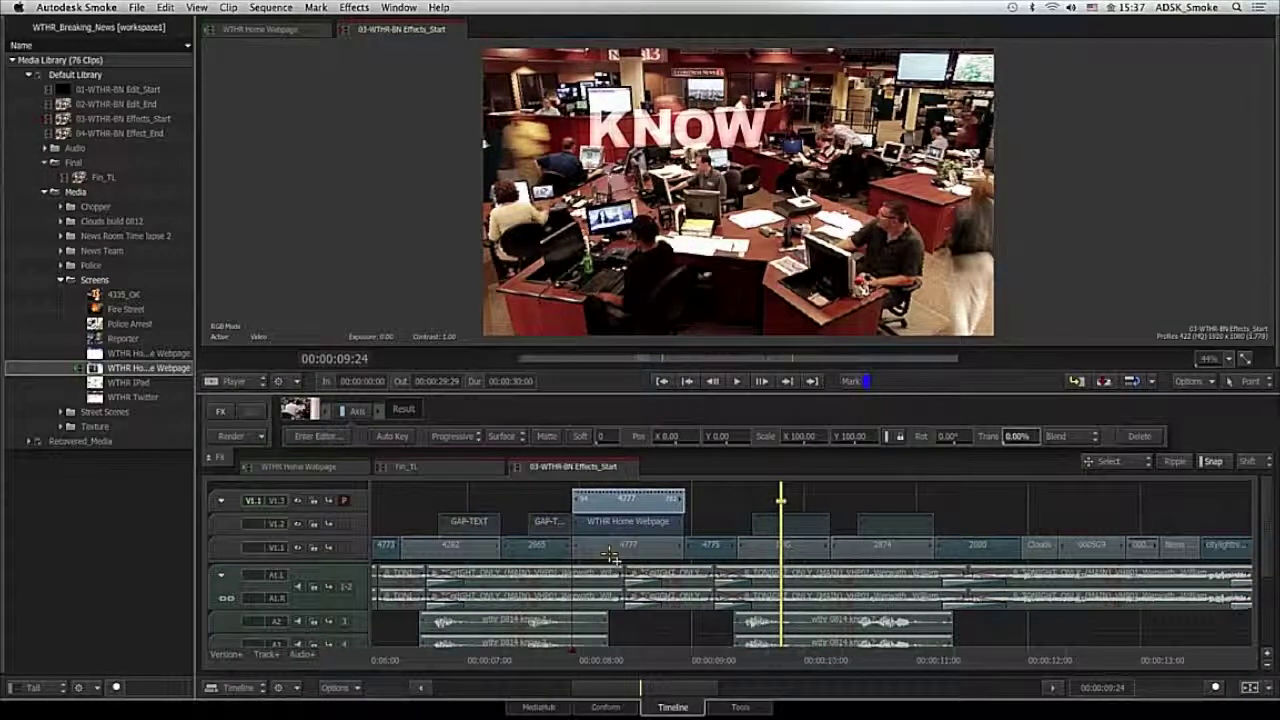
# - Go to the camera lens shot, clip 4307, at 00:00:17:00 in the timeline
pyautogui.click(1249, 687)
pyautogui.moveTo(714, 661); pyautogui.dragTo(897, 490)
pyautogui.moveTo(851, 660); pyautogui.dragTo(960, 645)
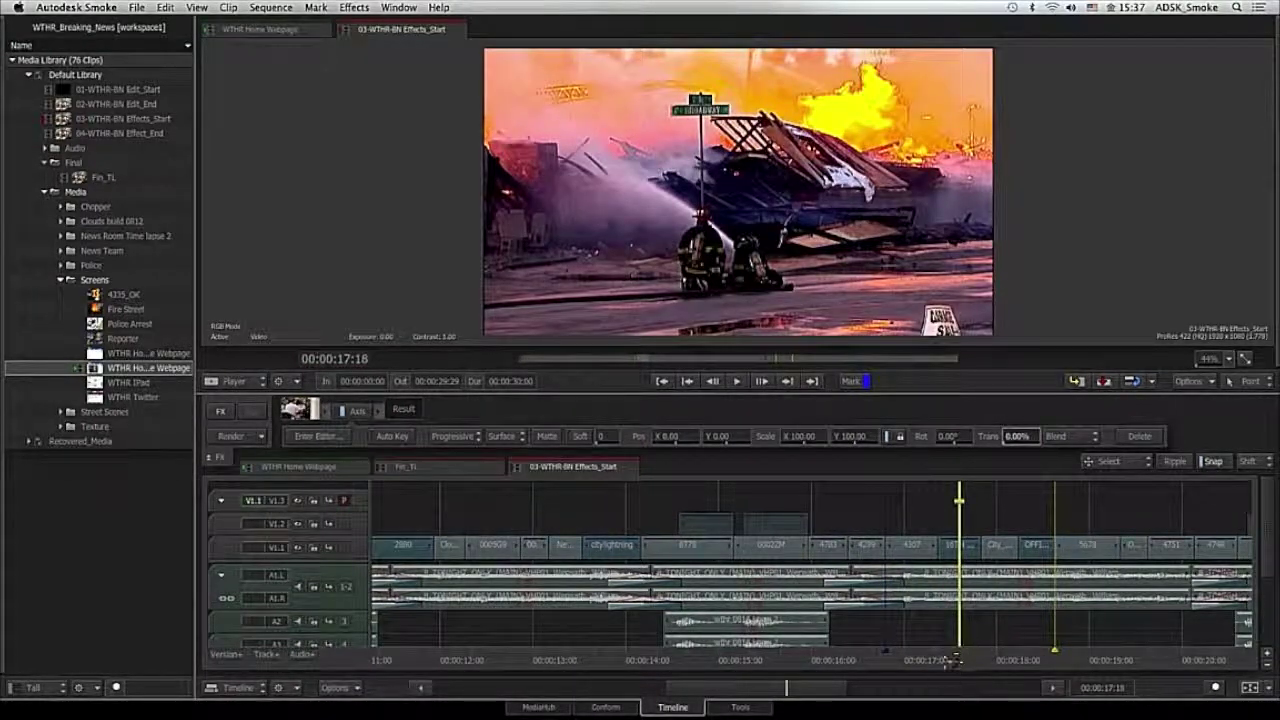
pyautogui.moveTo(958, 655); pyautogui.dragTo(918, 664)
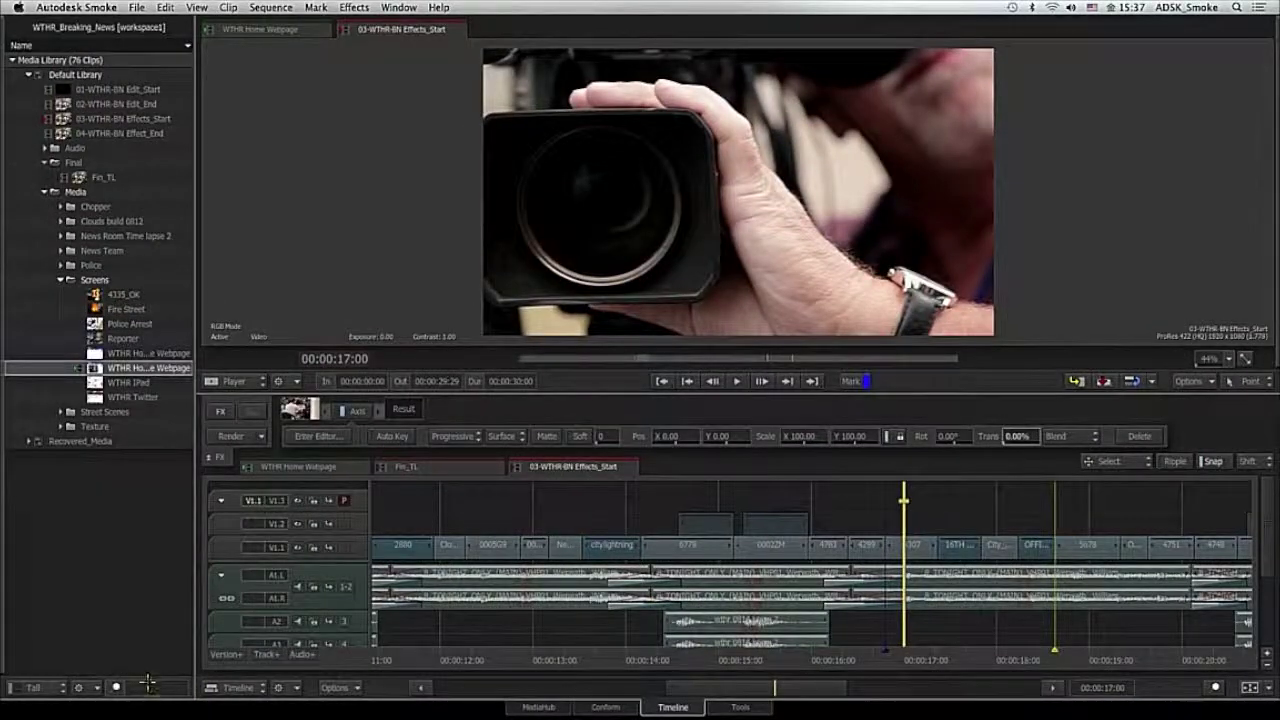
# - Search the media library for "fir" and open the 16TH AND BROADWAY FIRE clip
pyautogui.click(148, 683)
pyautogui.write('fi')
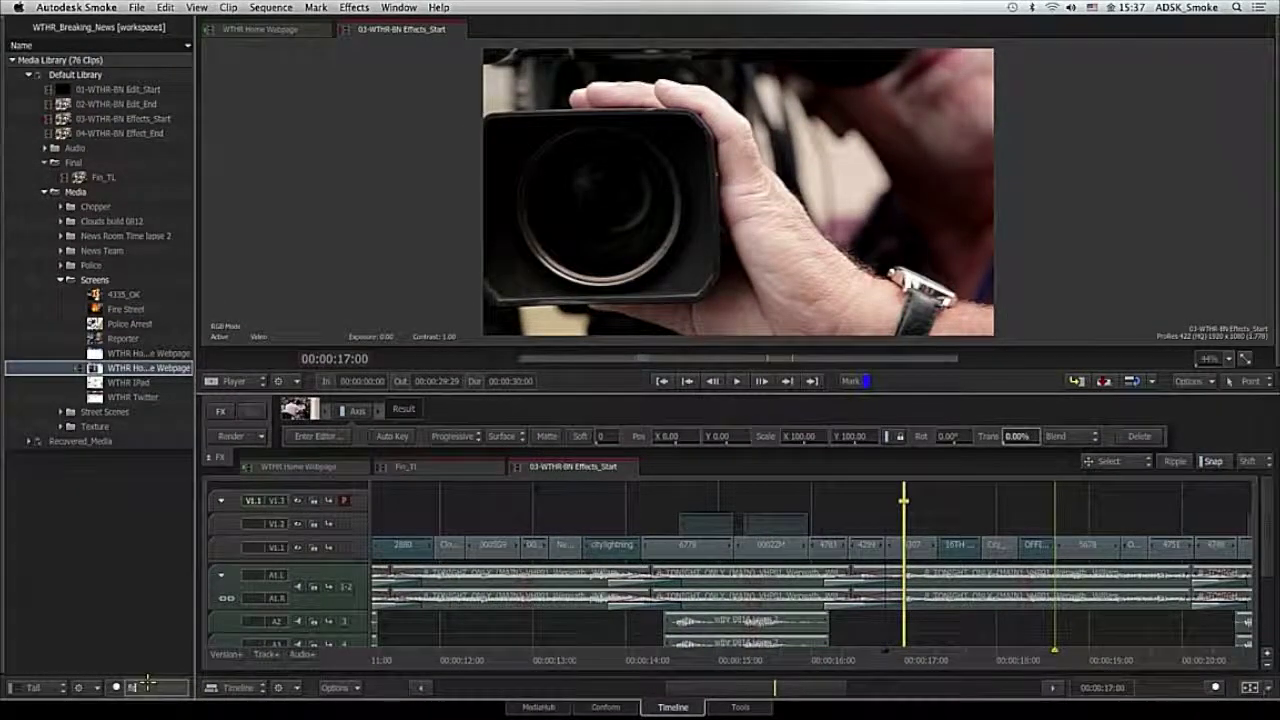
pyautogui.write('r')
pyautogui.press('Return')
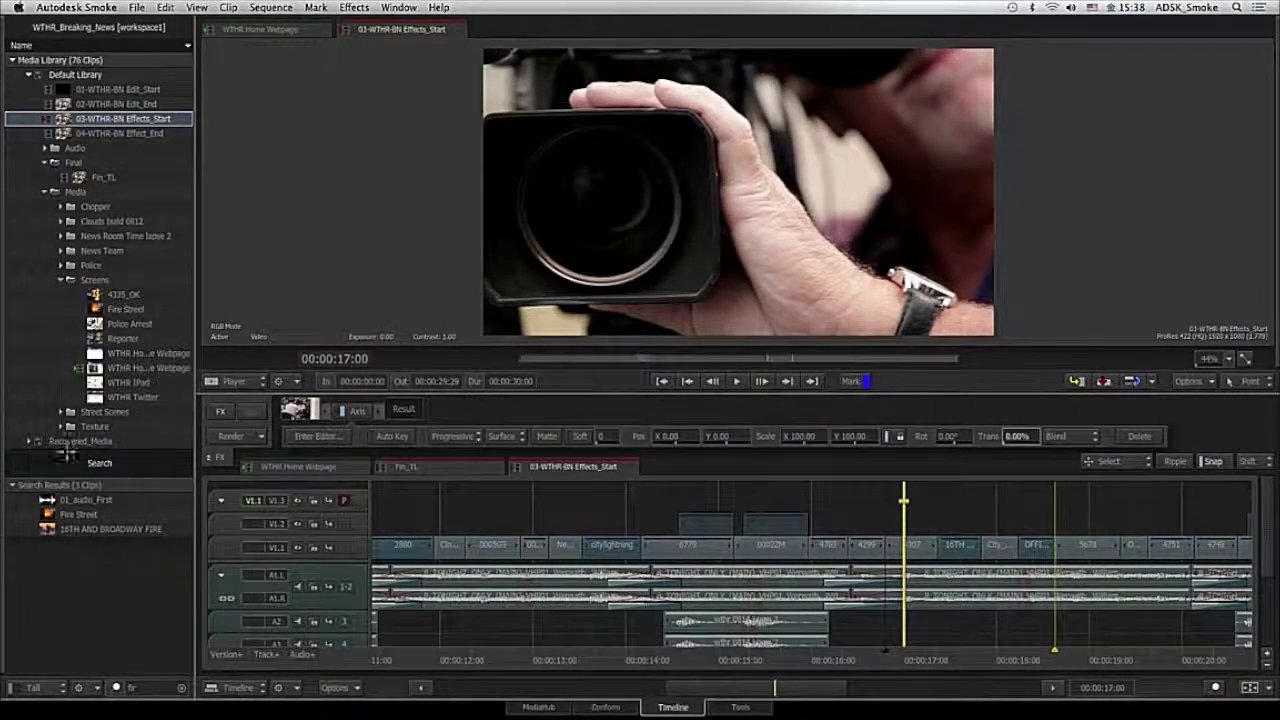
pyautogui.hotkey('alt', '1')
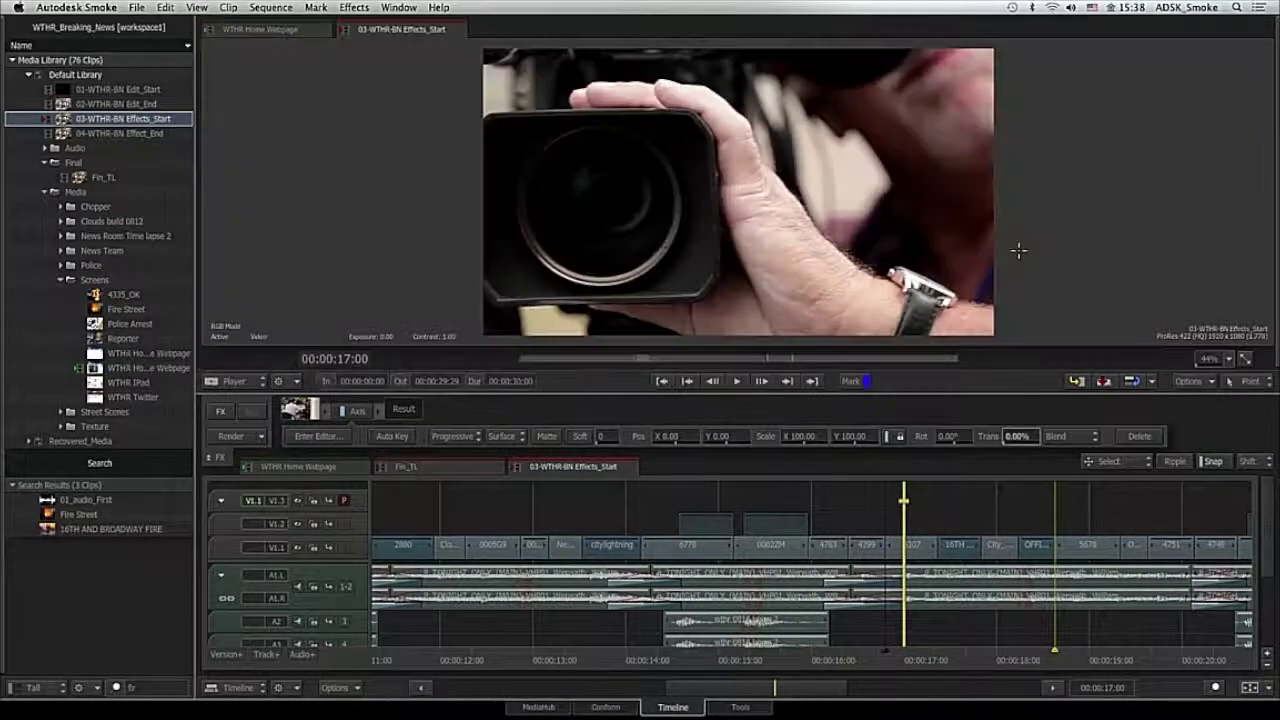
pyautogui.click(80, 516)
pyautogui.click(85, 530)
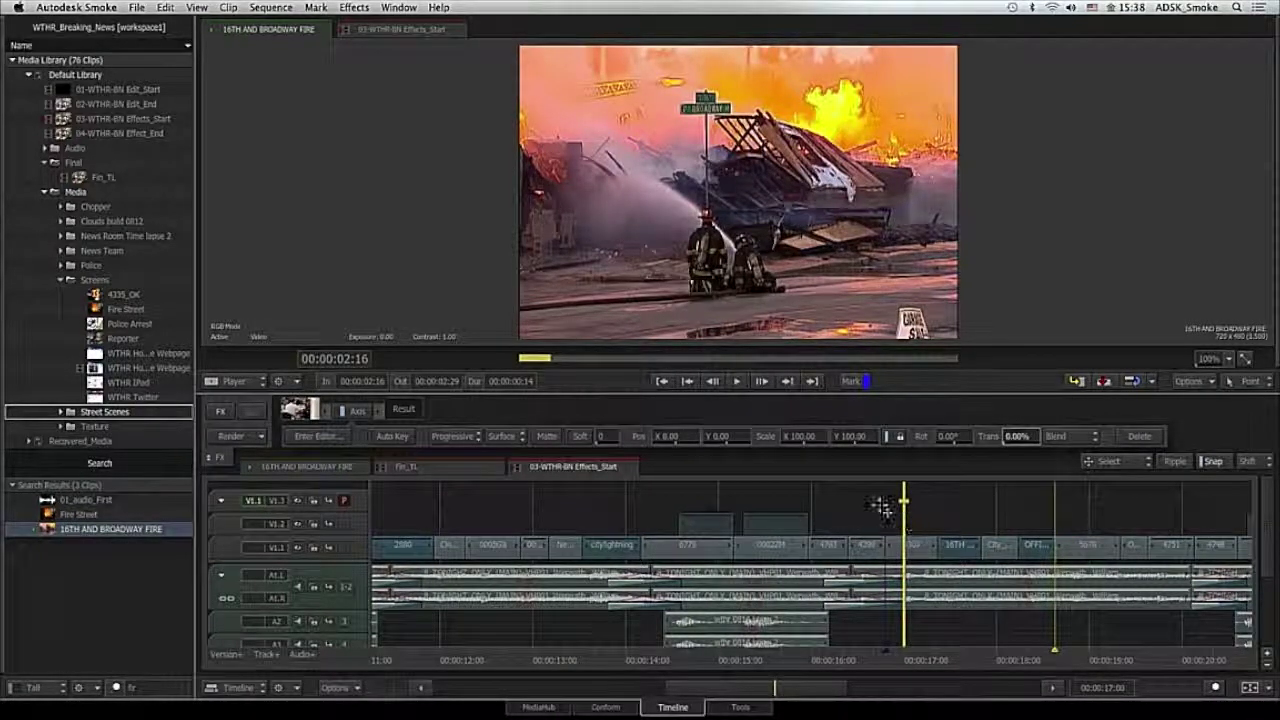
# - Place the fire clip on track V1.2 above clip 4307, aligned with its start, and make V1.2 the primary track
pyautogui.moveTo(42, 527); pyautogui.dragTo(891, 536)
pyautogui.moveTo(835, 688); pyautogui.dragTo(822, 505)
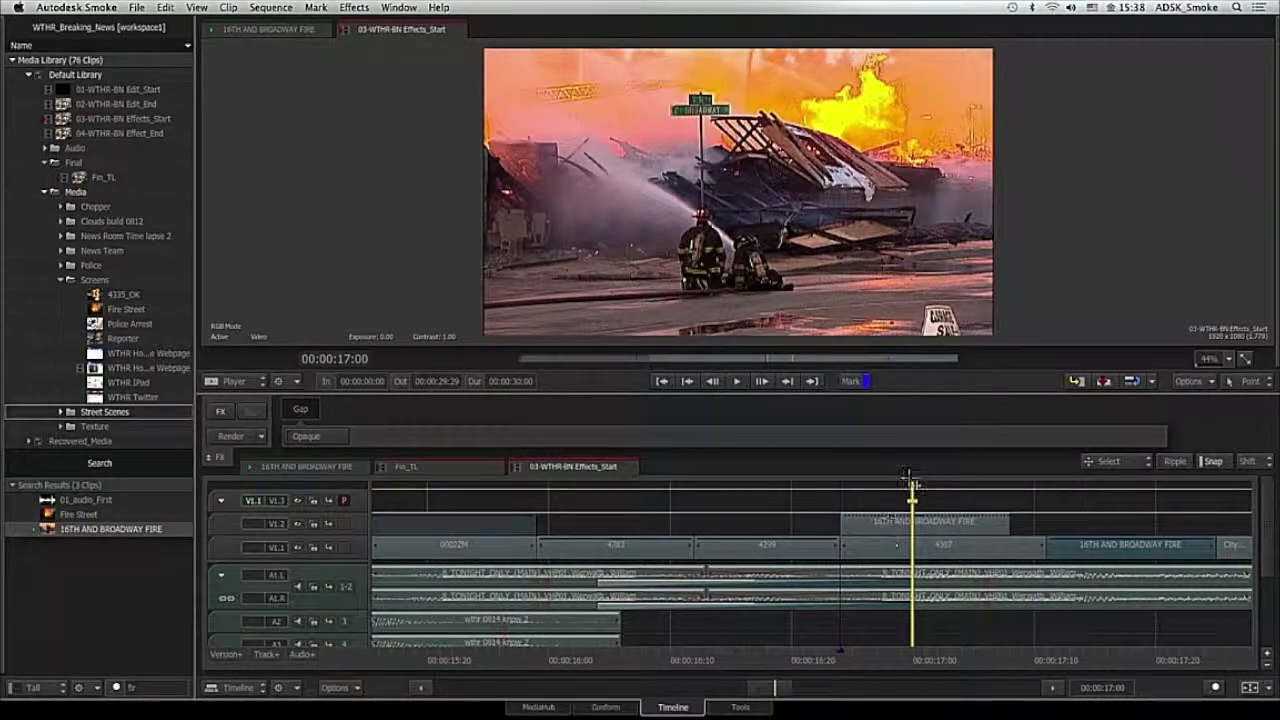
pyautogui.click(942, 536)
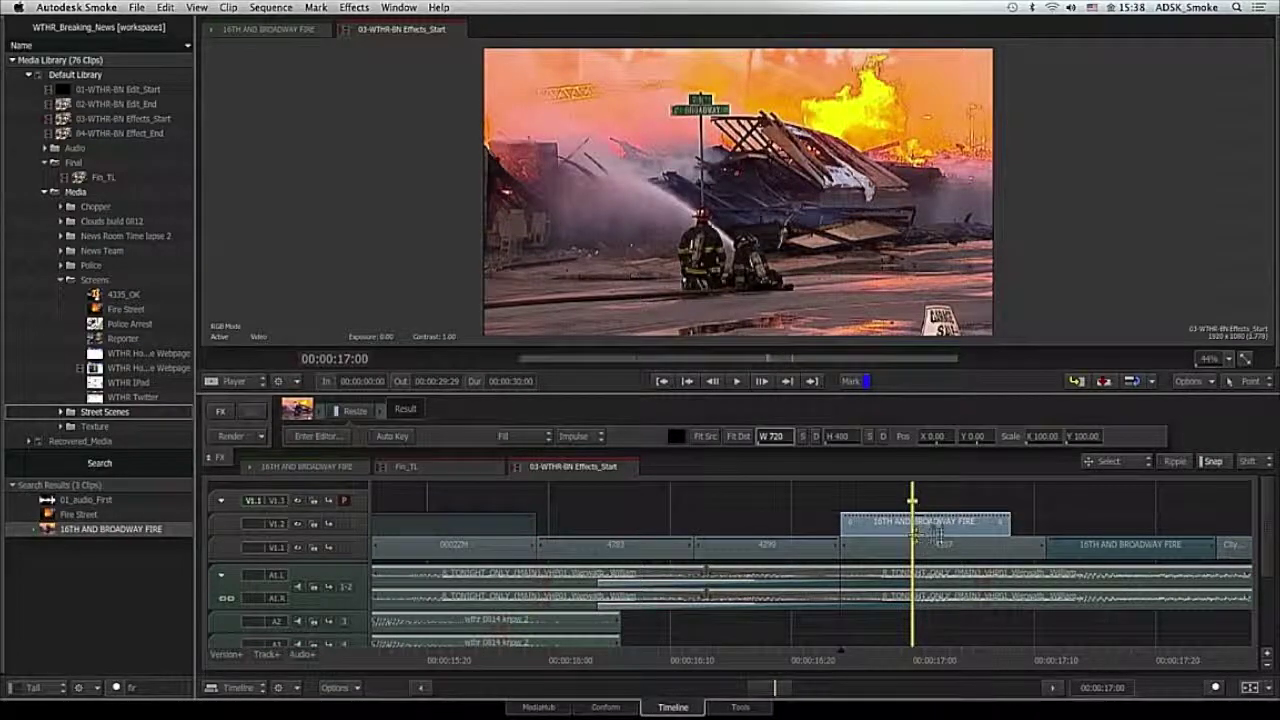
pyautogui.moveTo(948, 522)
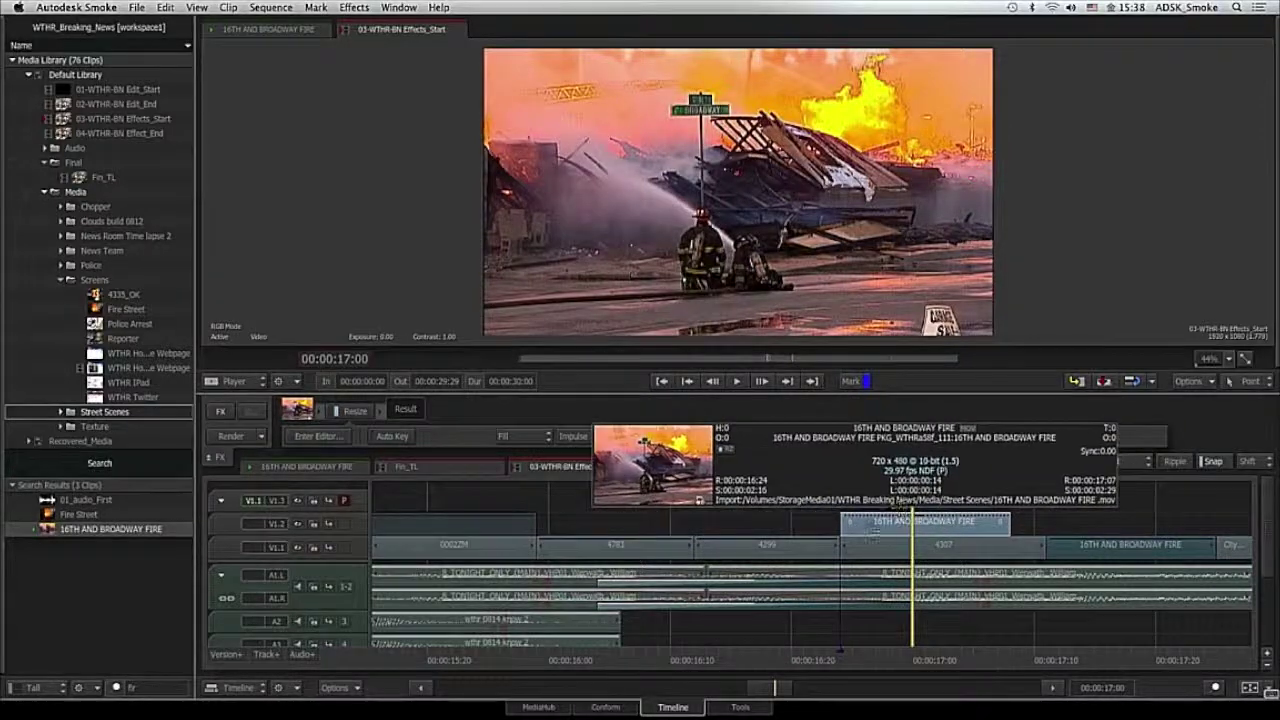
pyautogui.click(866, 530)
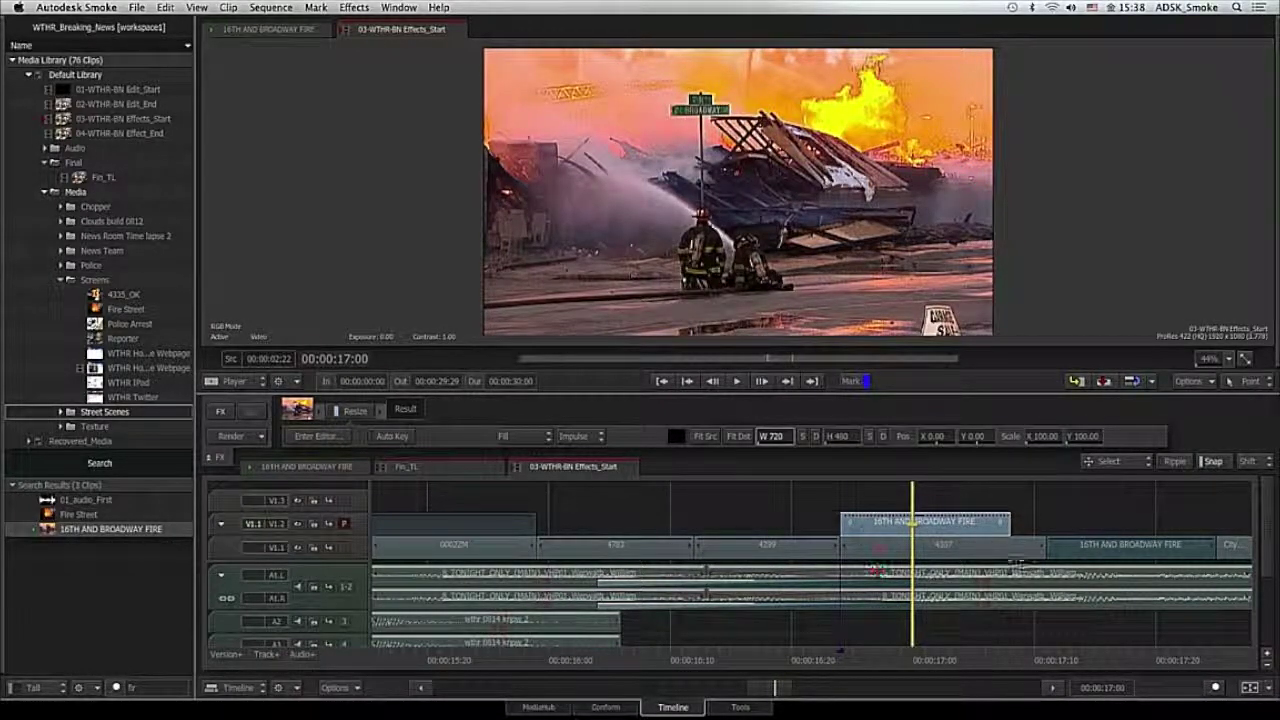
# - Add a Timewarp effect to the fire clip and, at its first frame, set the constant speed to 60%
pyautogui.rightClick(980, 522)
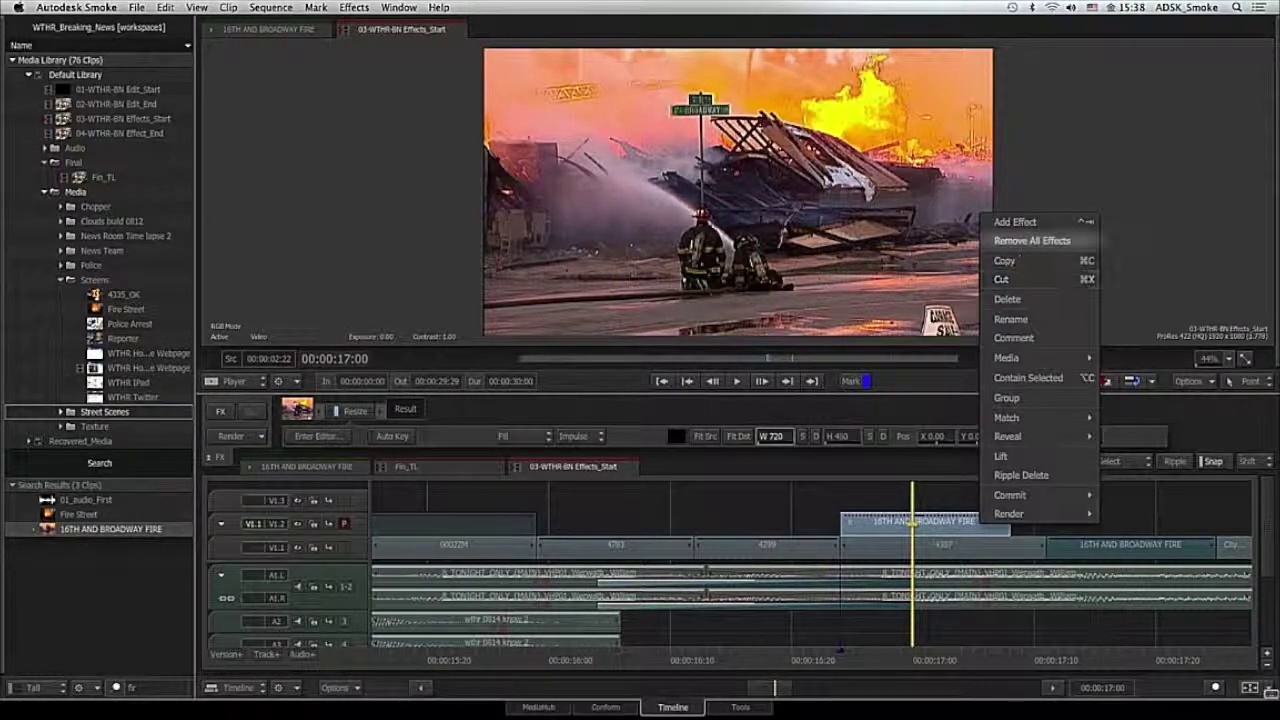
pyautogui.click(1015, 222)
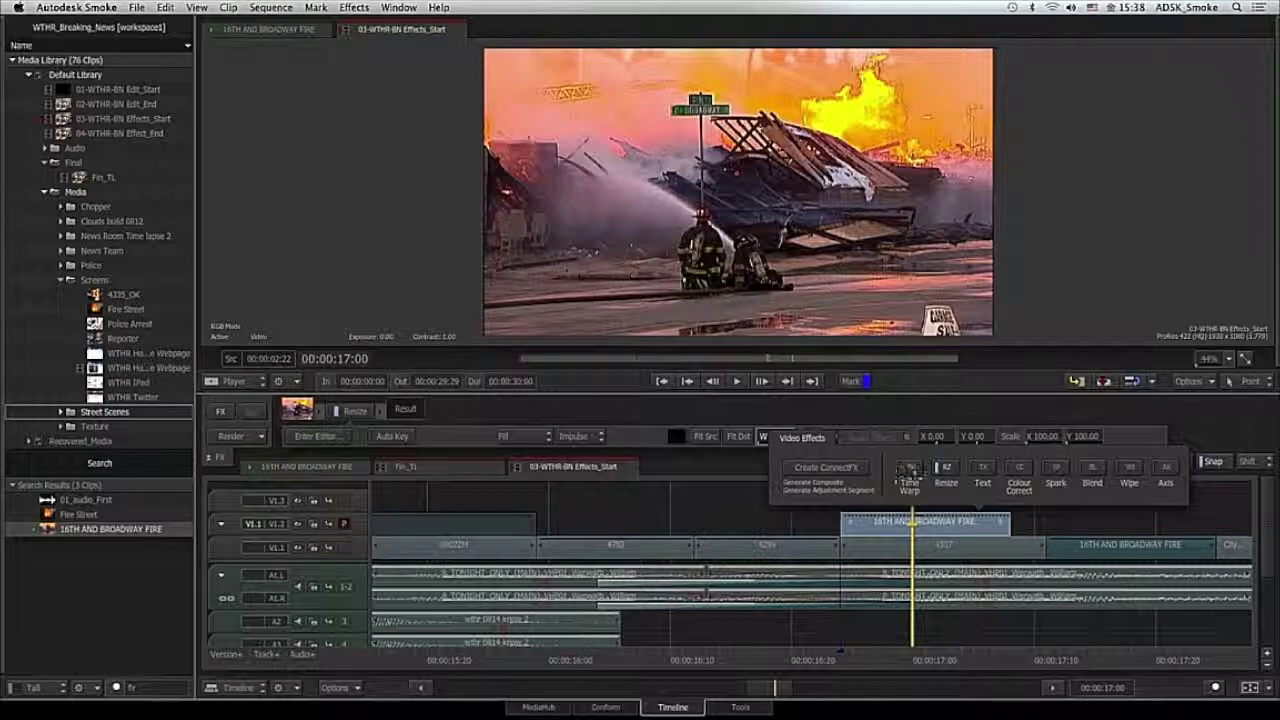
pyautogui.click(908, 468)
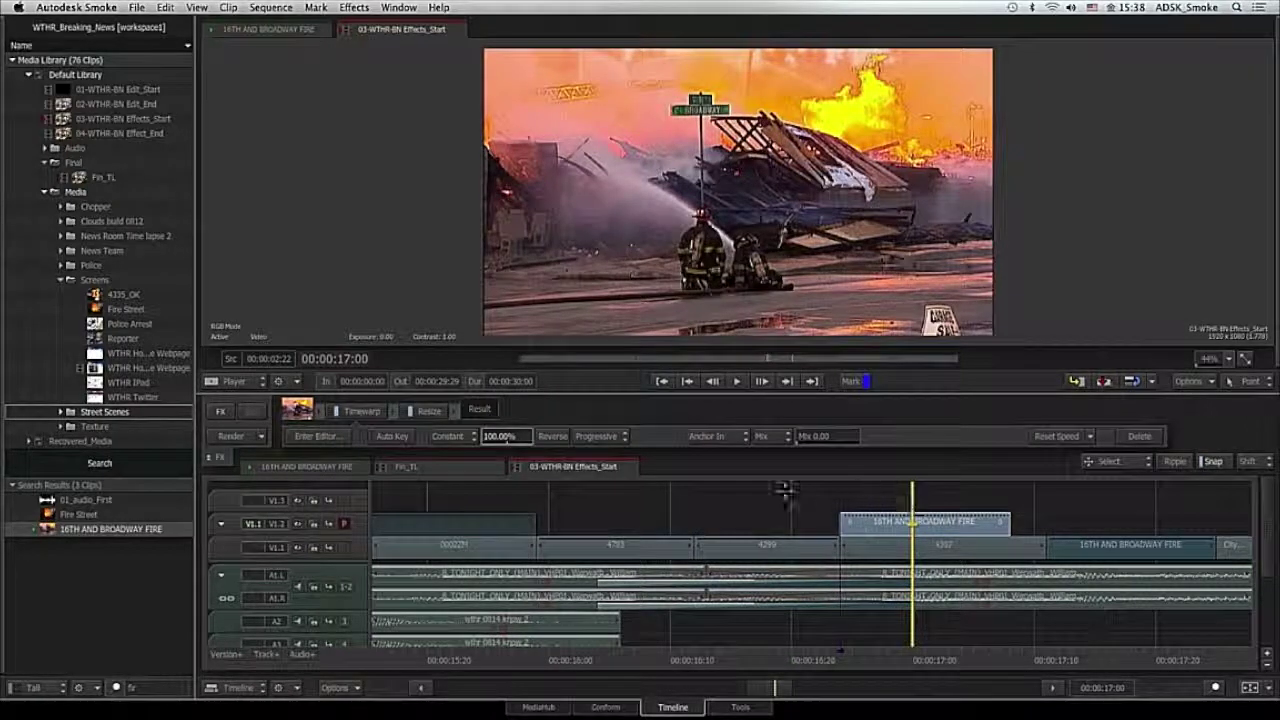
pyautogui.press('Up')
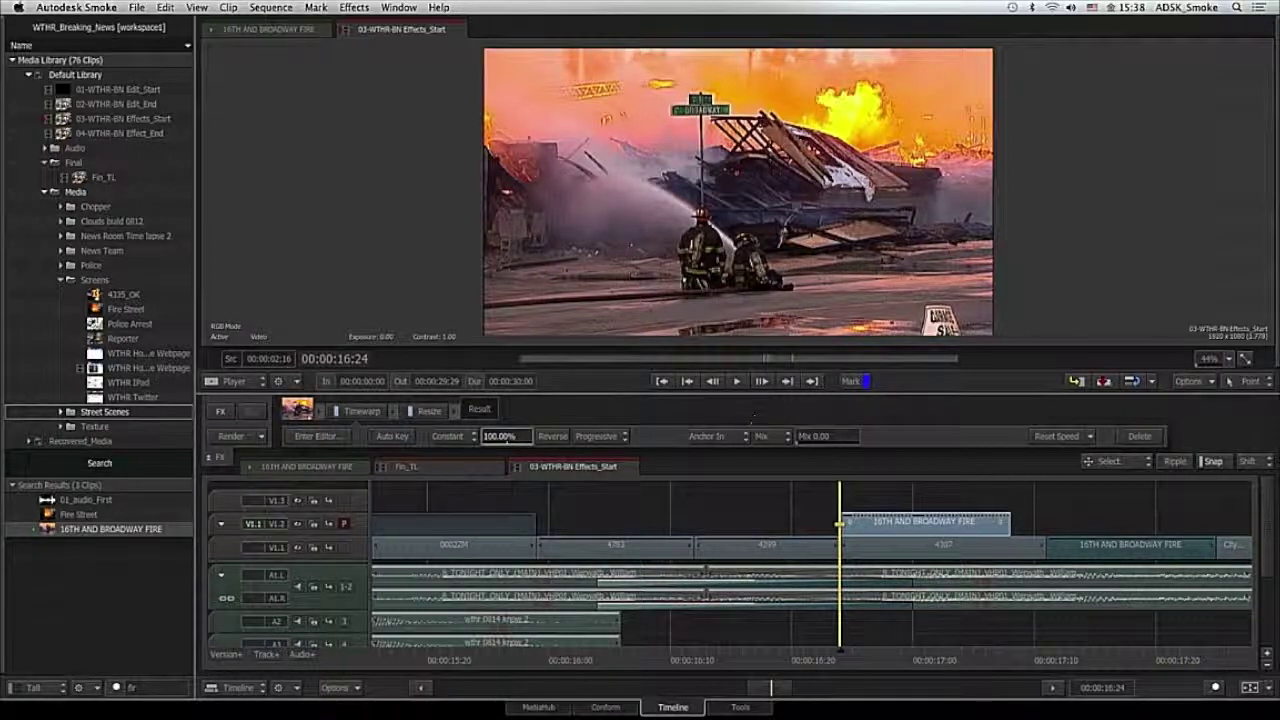
pyautogui.click(520, 438)
pyautogui.write('50')
pyautogui.press('Return')
pyautogui.click(520, 437)
pyautogui.write('60')
pyautogui.press('Return')
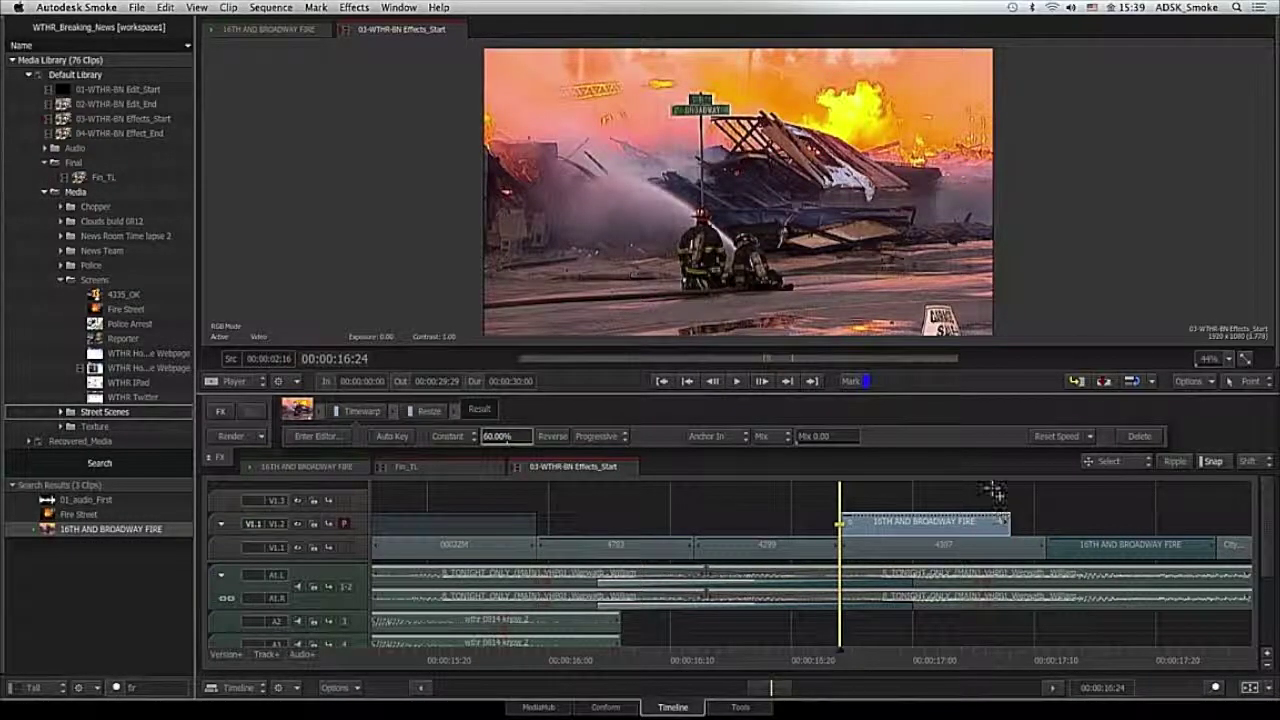
# - Extend the end of the fire clip to match the end of clip 4307 and scrub through the slowed footage
pyautogui.moveTo(997, 521); pyautogui.dragTo(1046, 521)
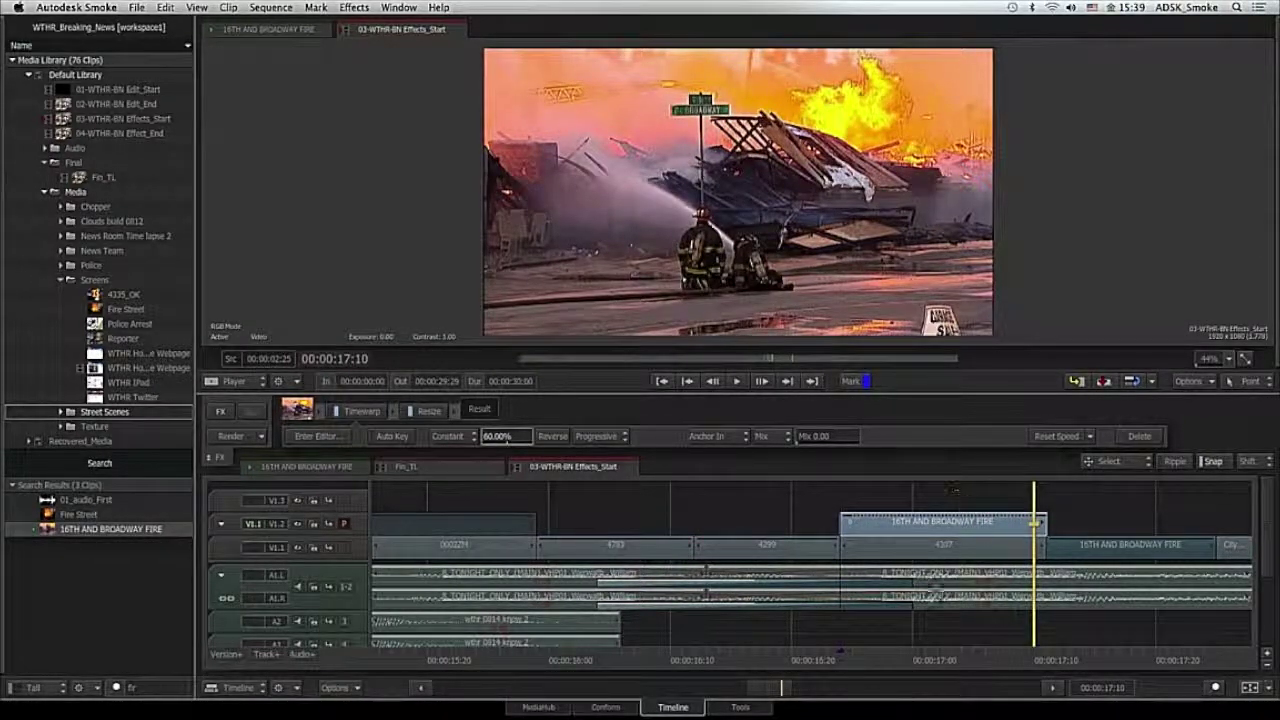
pyautogui.click(902, 660)
pyautogui.moveTo(903, 660); pyautogui.dragTo(937, 658)
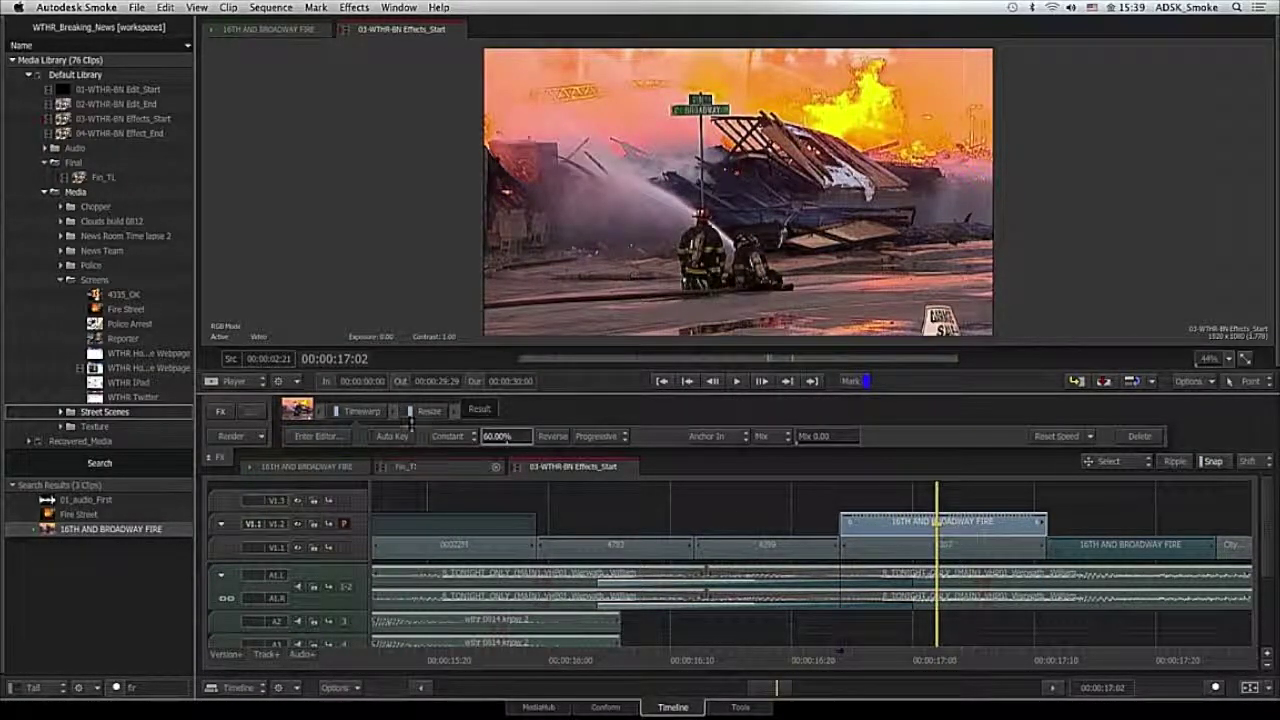
# - Set the fire clip's Resize effect to Centre/Crop and commit the clip's Timewarp and Resize effects
pyautogui.click(429, 411)
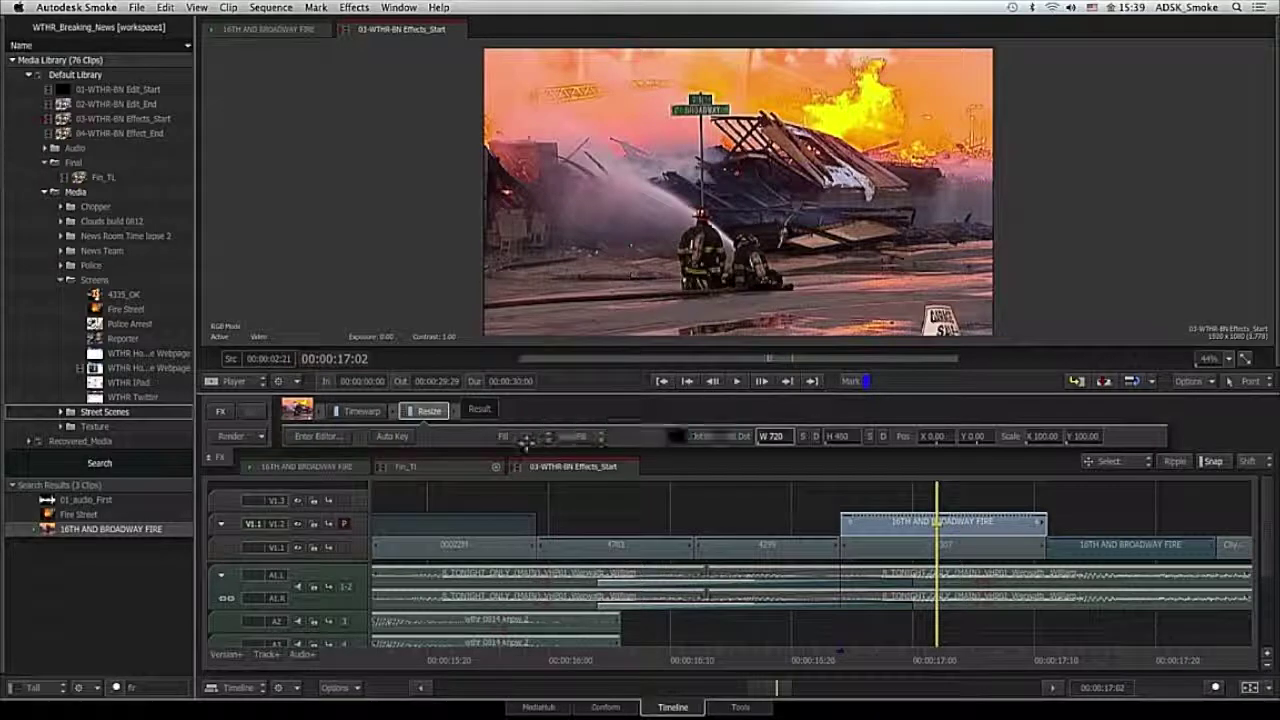
pyautogui.click(530, 437)
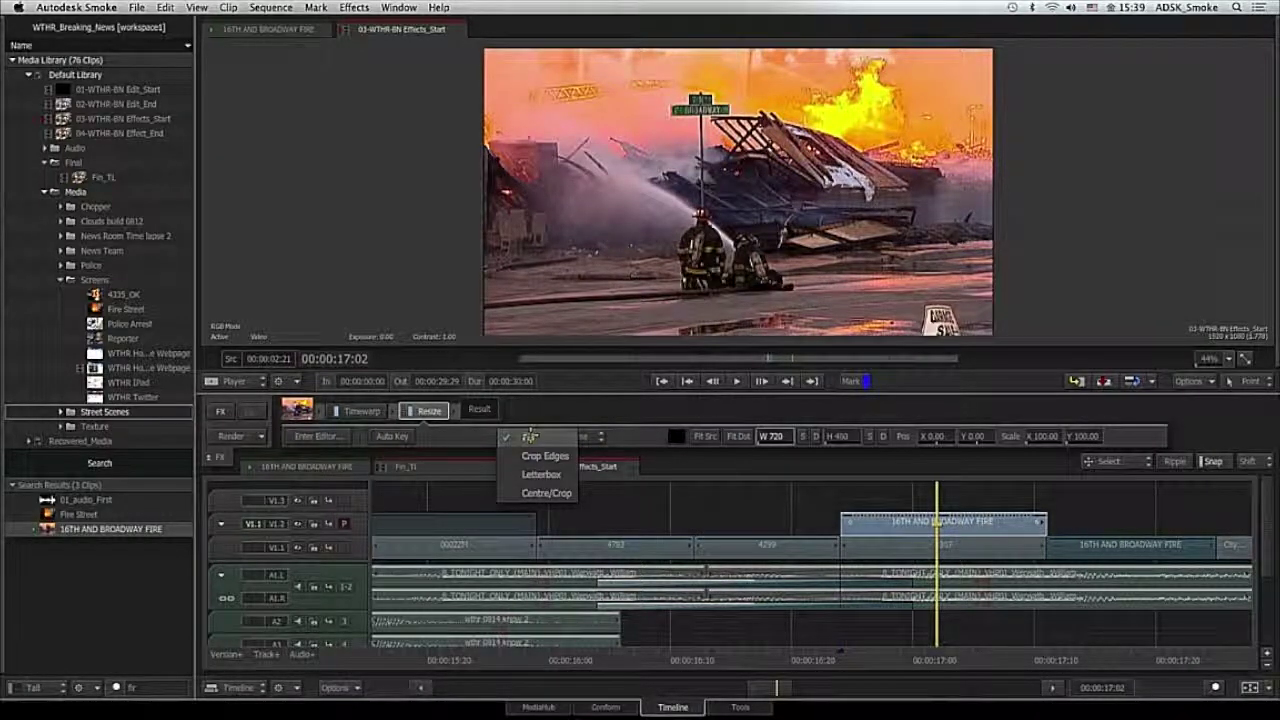
pyautogui.click(560, 491)
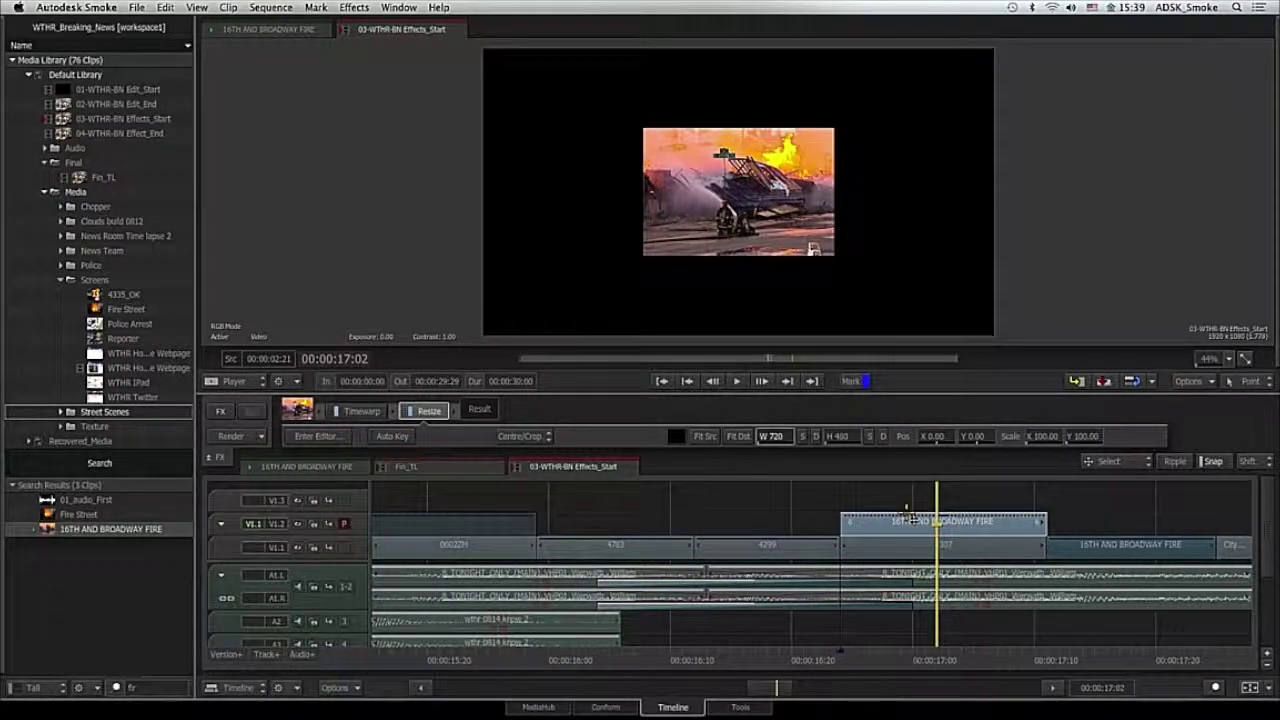
pyautogui.rightClick(882, 530)
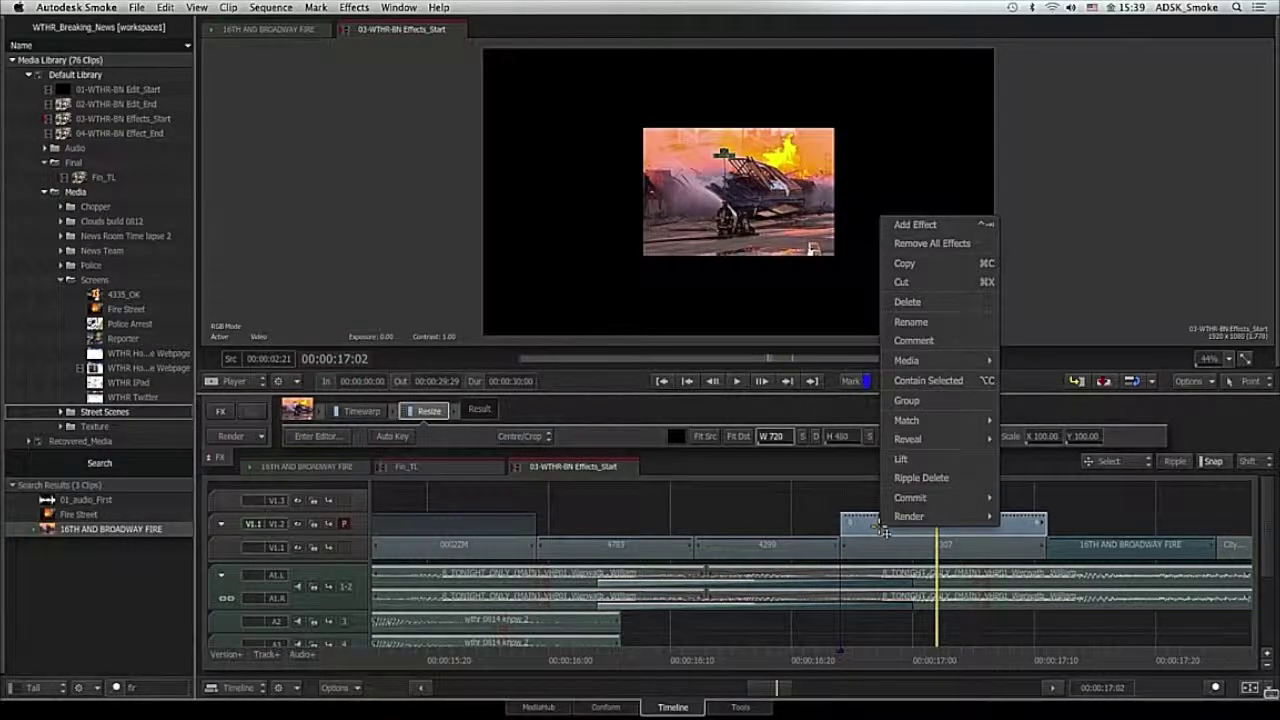
pyautogui.moveTo(912, 500)
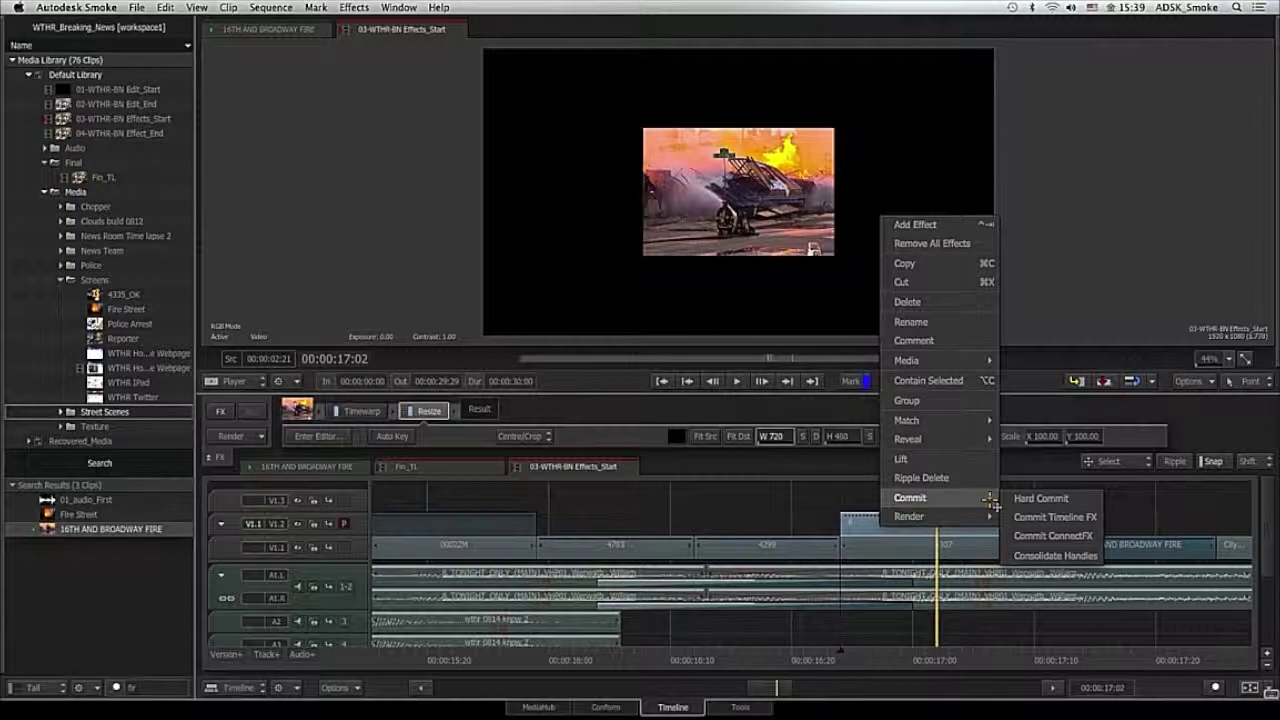
pyautogui.click(1043, 508)
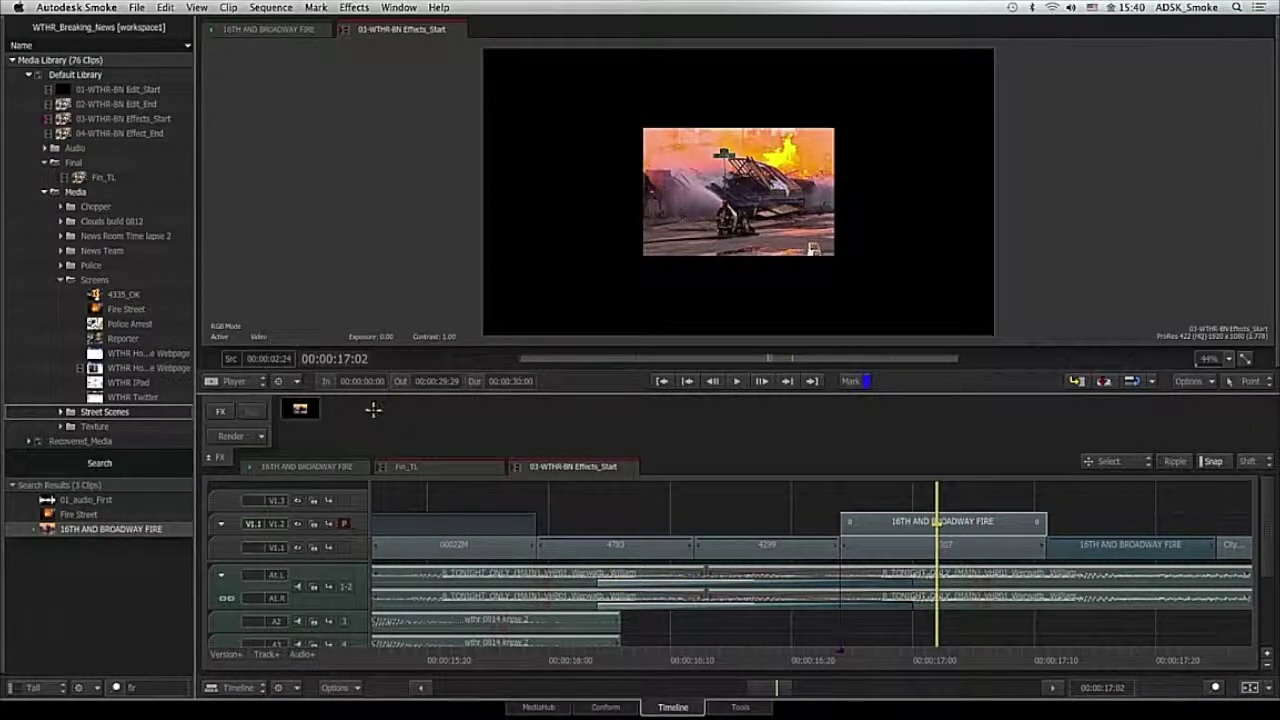
# - Add an Axis effect to the committed fire clip and open it in the effect editor
pyautogui.click(914, 523)
pyautogui.rightClick(905, 522)
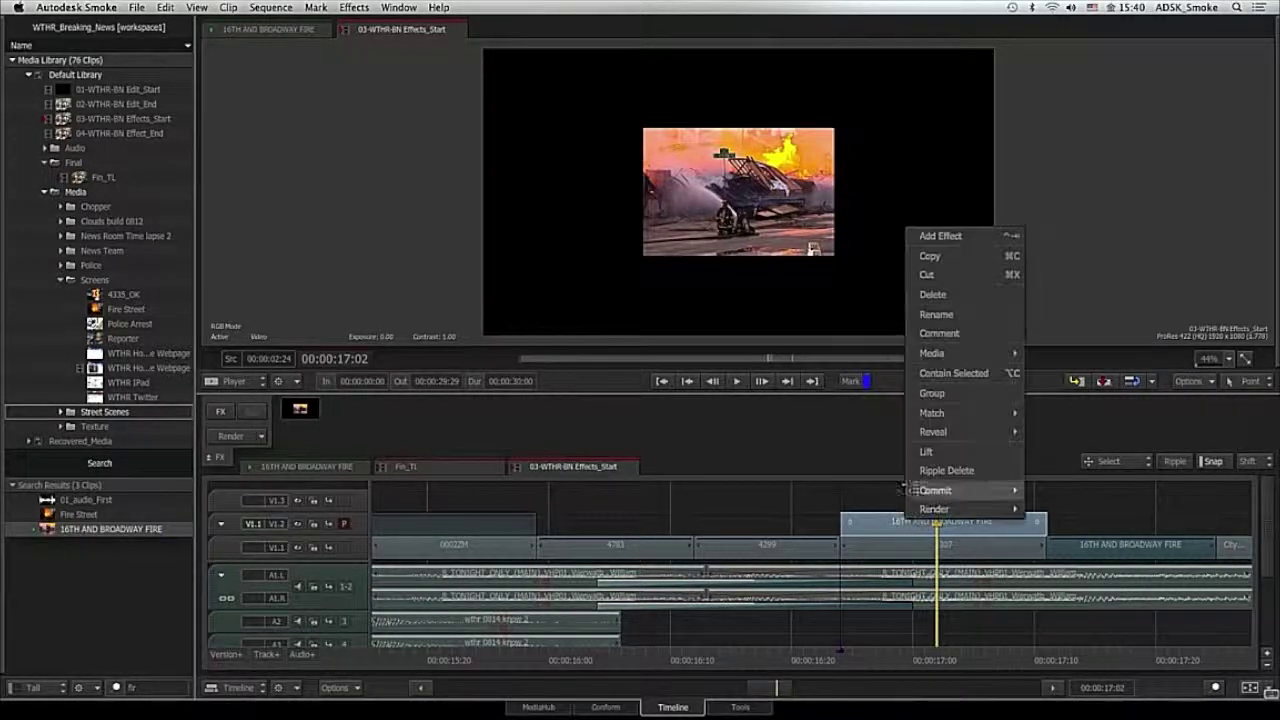
pyautogui.click(944, 238)
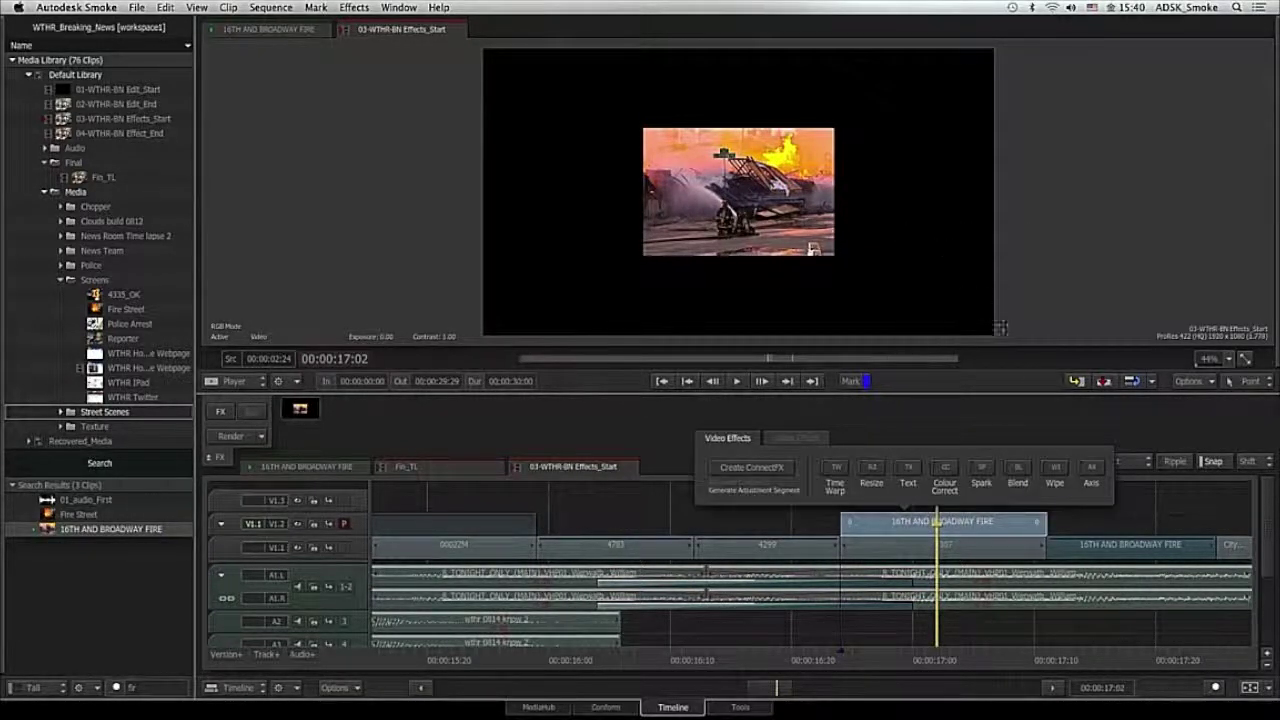
pyautogui.click(1093, 472)
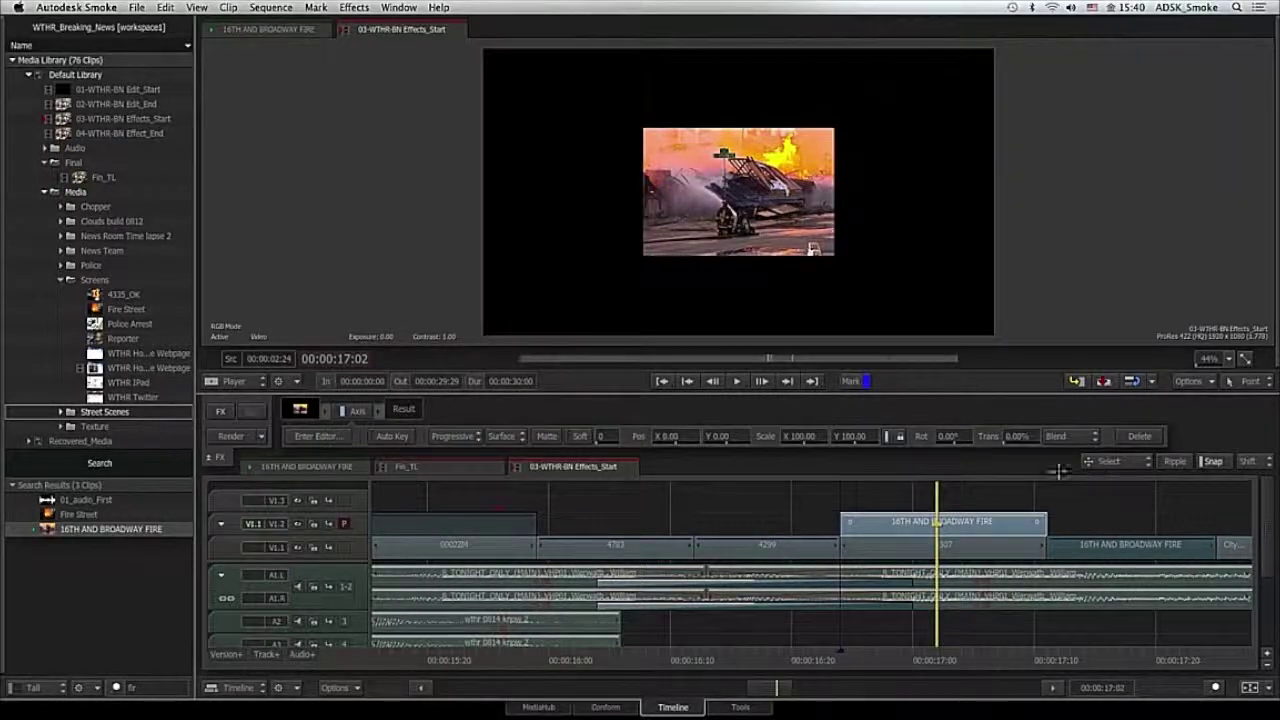
pyautogui.click(325, 437)
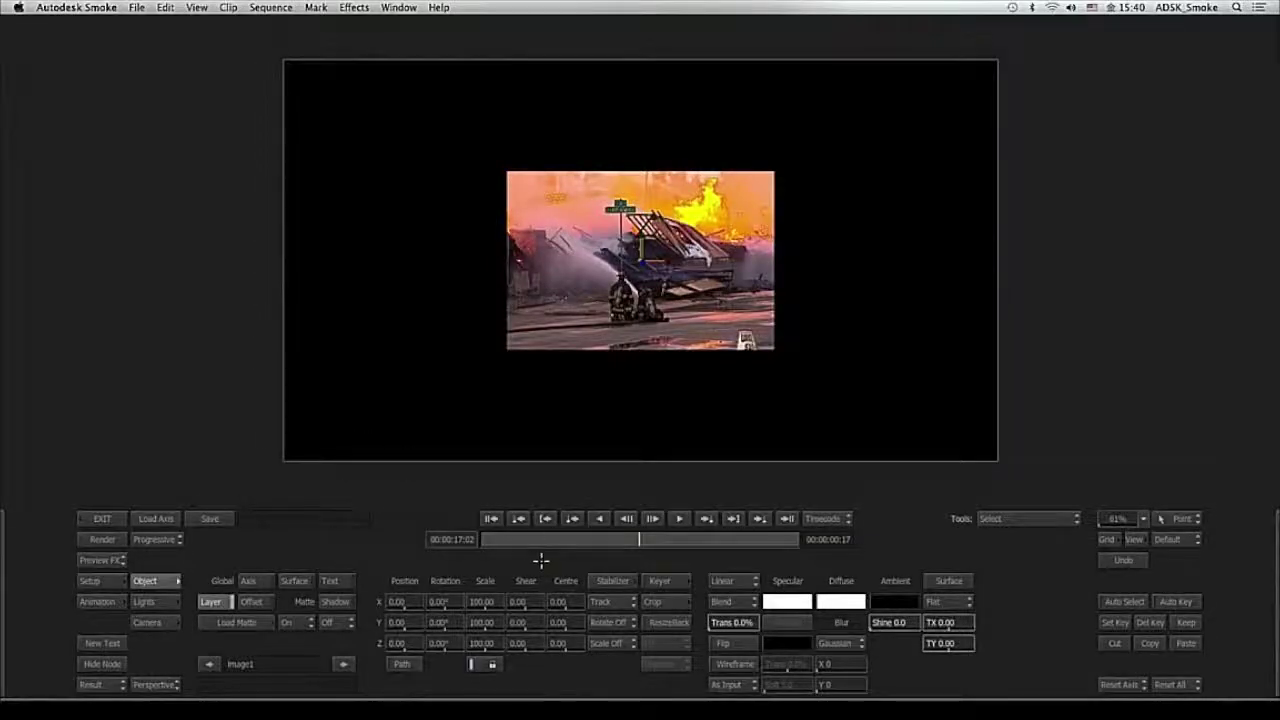
# - Go to the first frame and open the garbage mask settings of the fire layer's Keyer
pyautogui.click(498, 518)
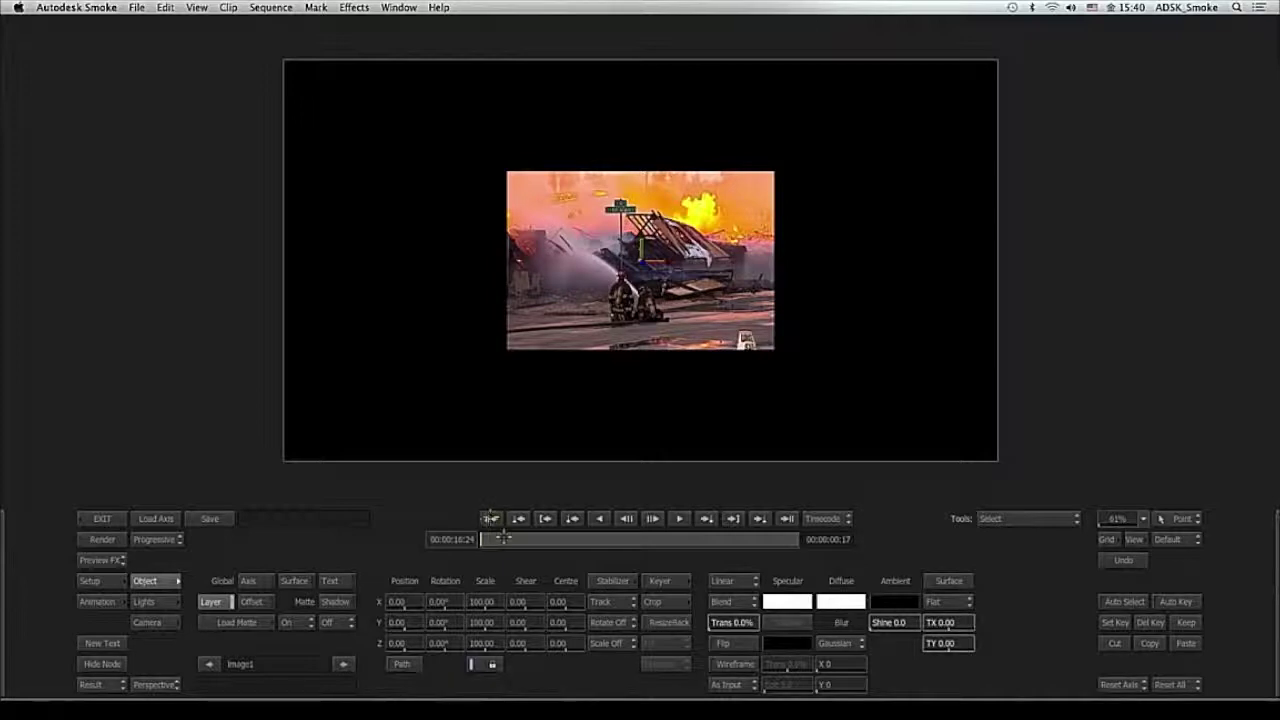
pyautogui.click(672, 580)
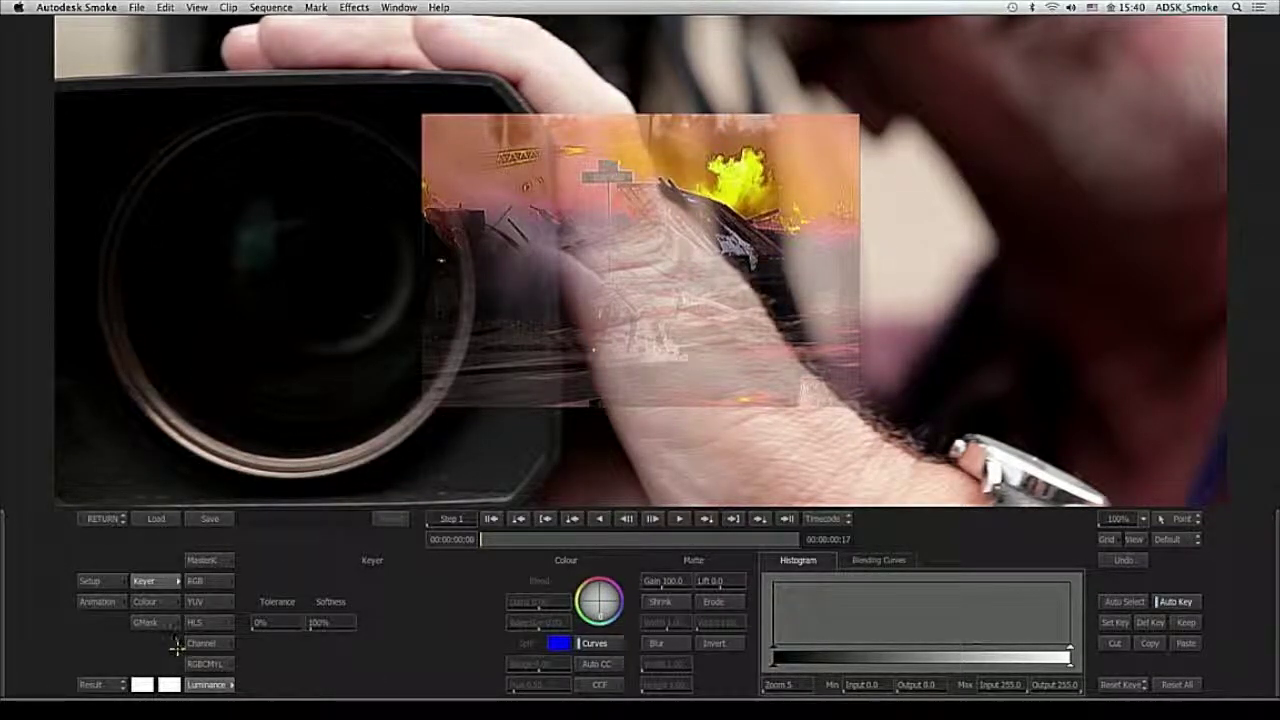
pyautogui.click(150, 625)
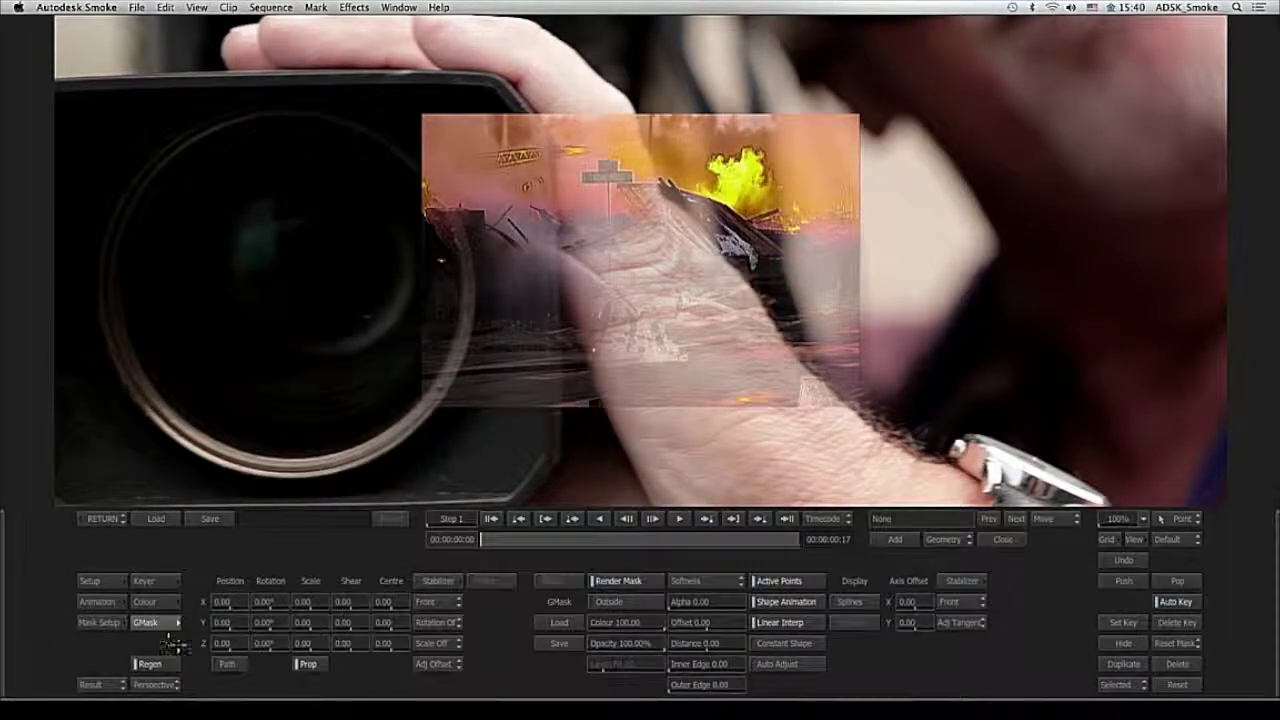
# - Try out the Luminance keyer's tolerance on the fire layer and return it to 0%
pyautogui.click(145, 580)
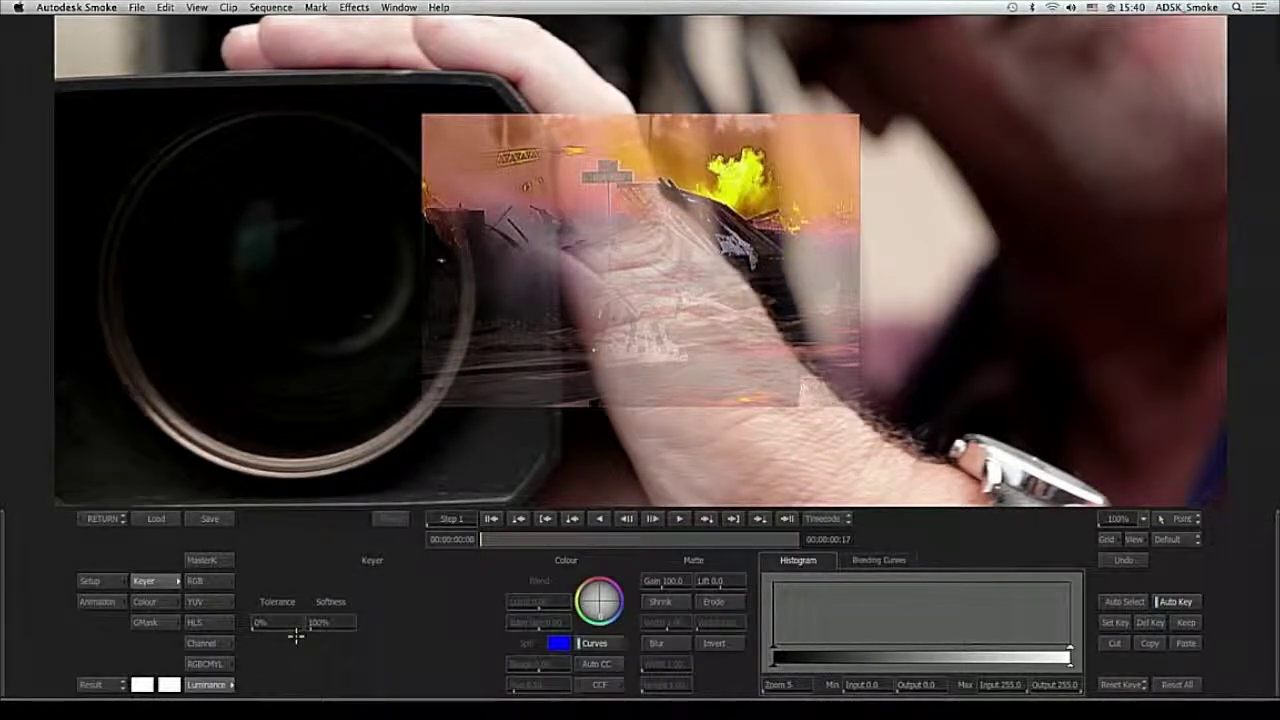
pyautogui.moveTo(300, 620); pyautogui.dragTo(454, 596)
pyautogui.moveTo(282, 621); pyautogui.dragTo(95, 651)
# - Load the circle preset from the default garbage mask library onto the fire layer
pyautogui.click(166, 619)
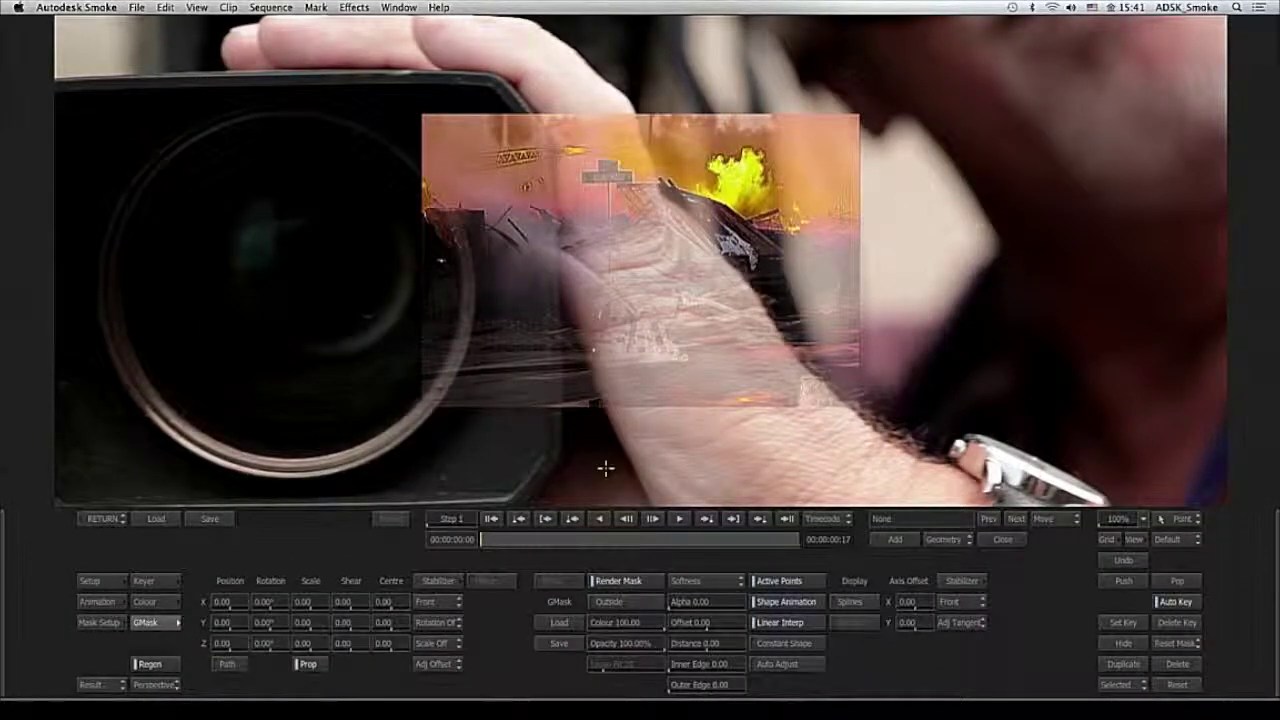
pyautogui.click(559, 622)
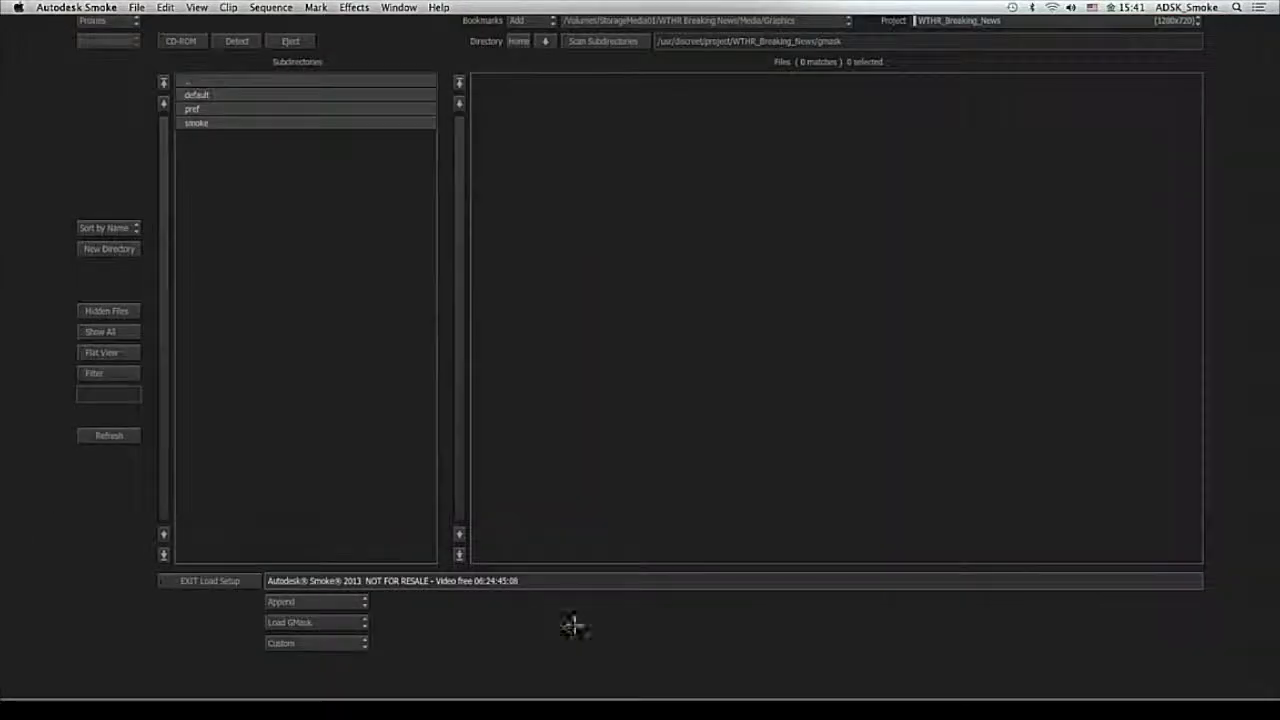
pyautogui.click(242, 94)
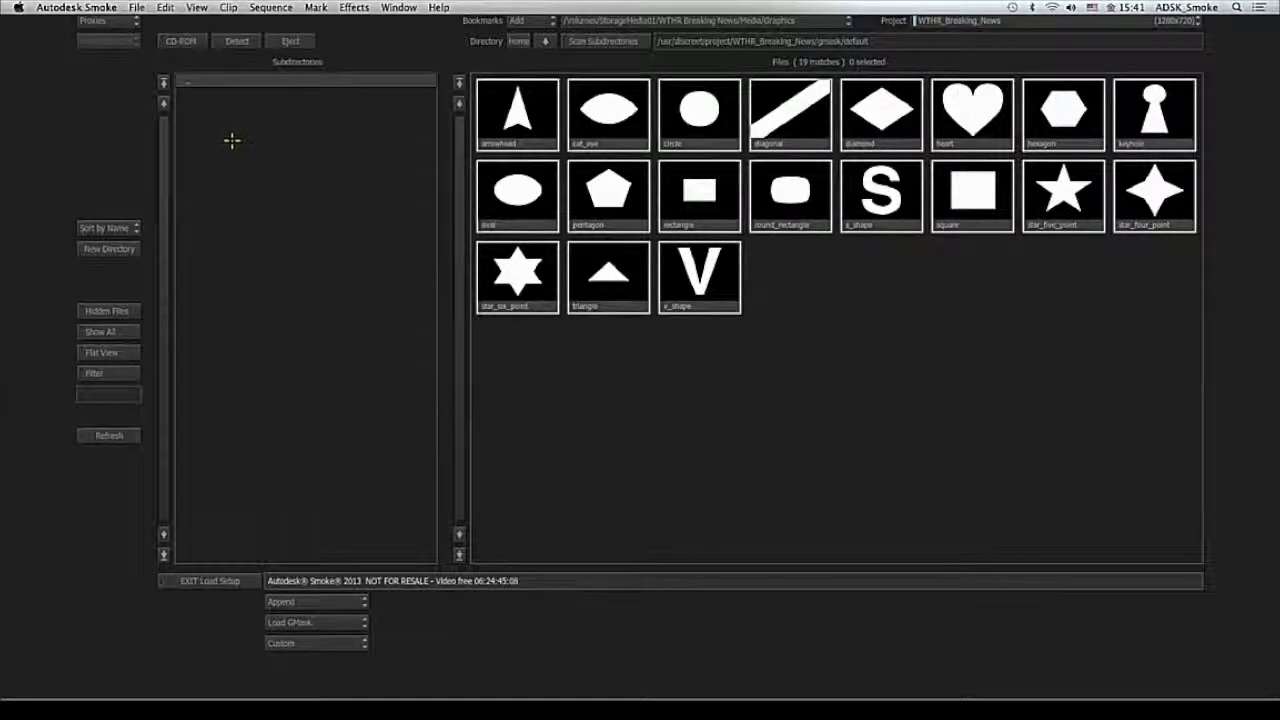
pyautogui.click(702, 148)
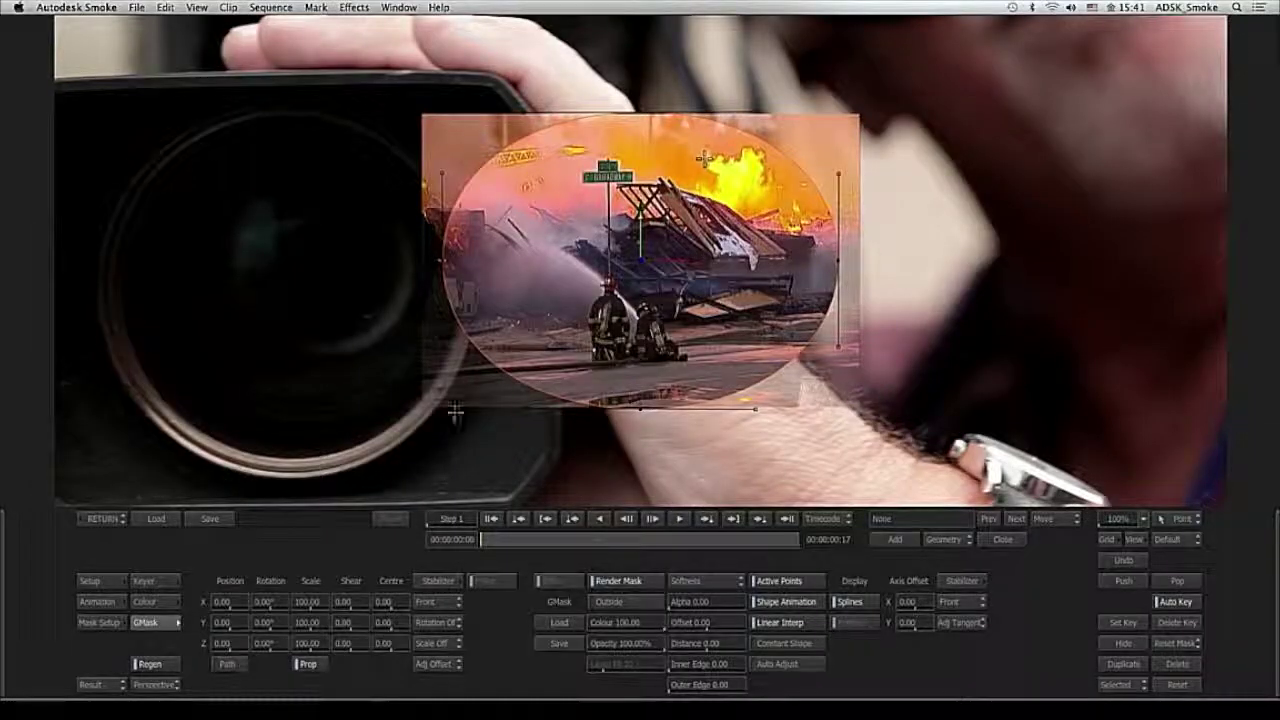
# - Set the Luminance keyer's tolerance to 100% so only the garbage mask cuts out the fire layer
pyautogui.click(152, 581)
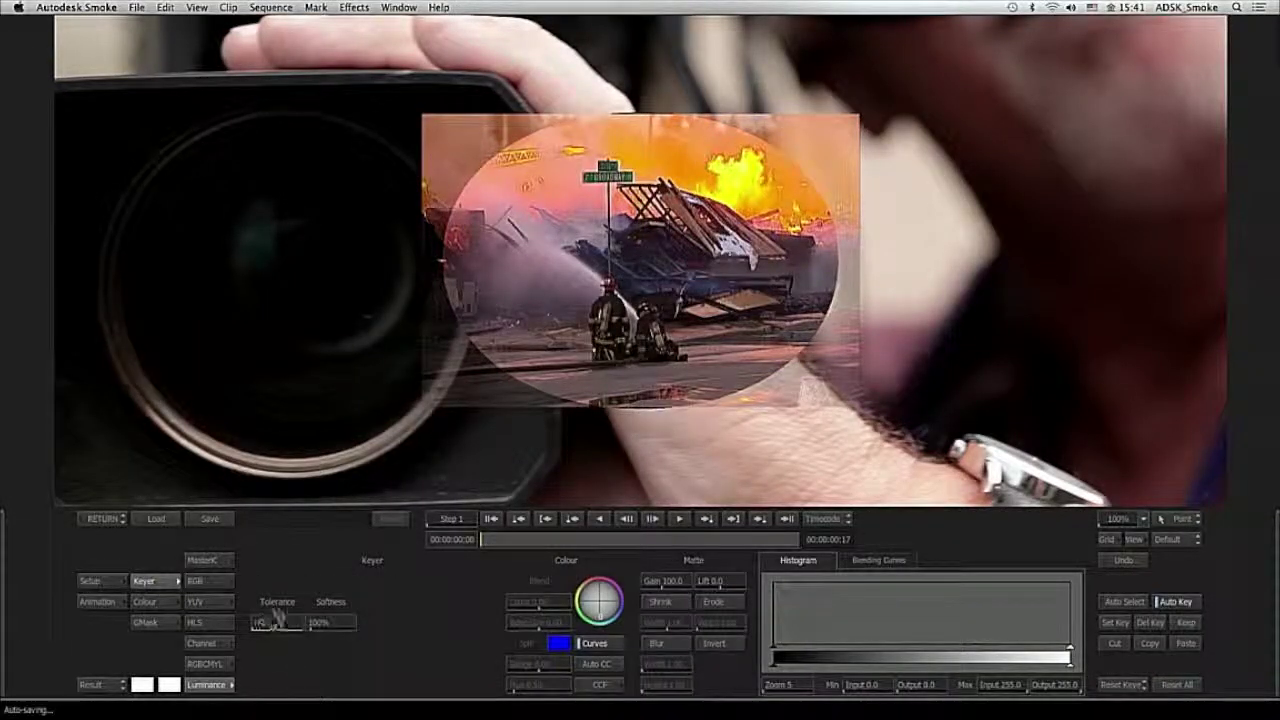
pyautogui.click(296, 623)
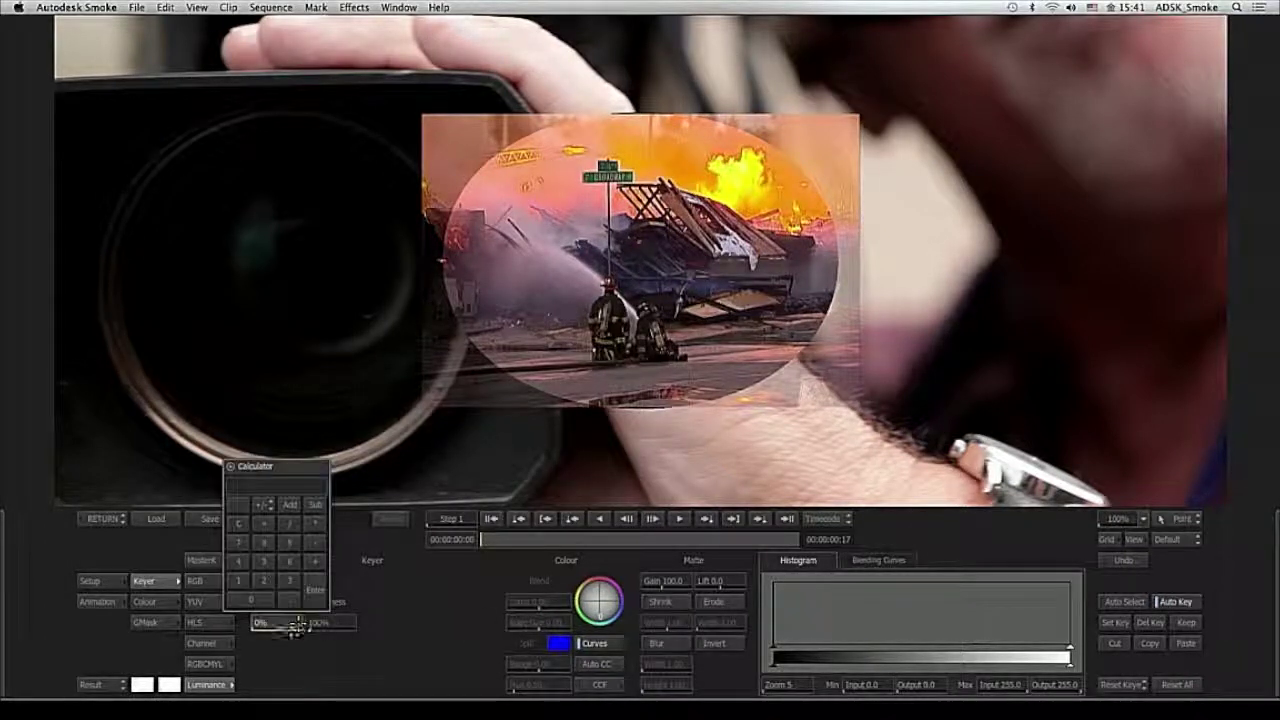
pyautogui.moveTo(278, 621); pyautogui.dragTo(510, 601)
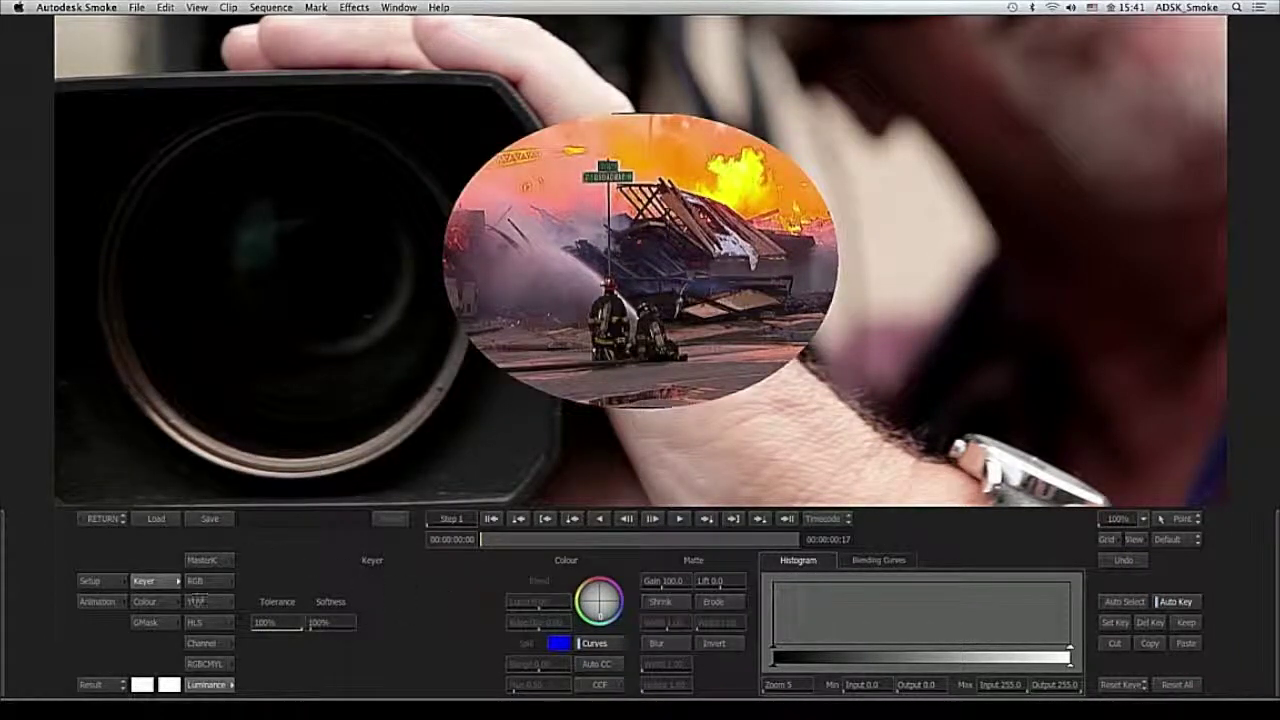
# - Select the mask's two side points and scale them inward to narrow the ellipse
pyautogui.click(150, 622)
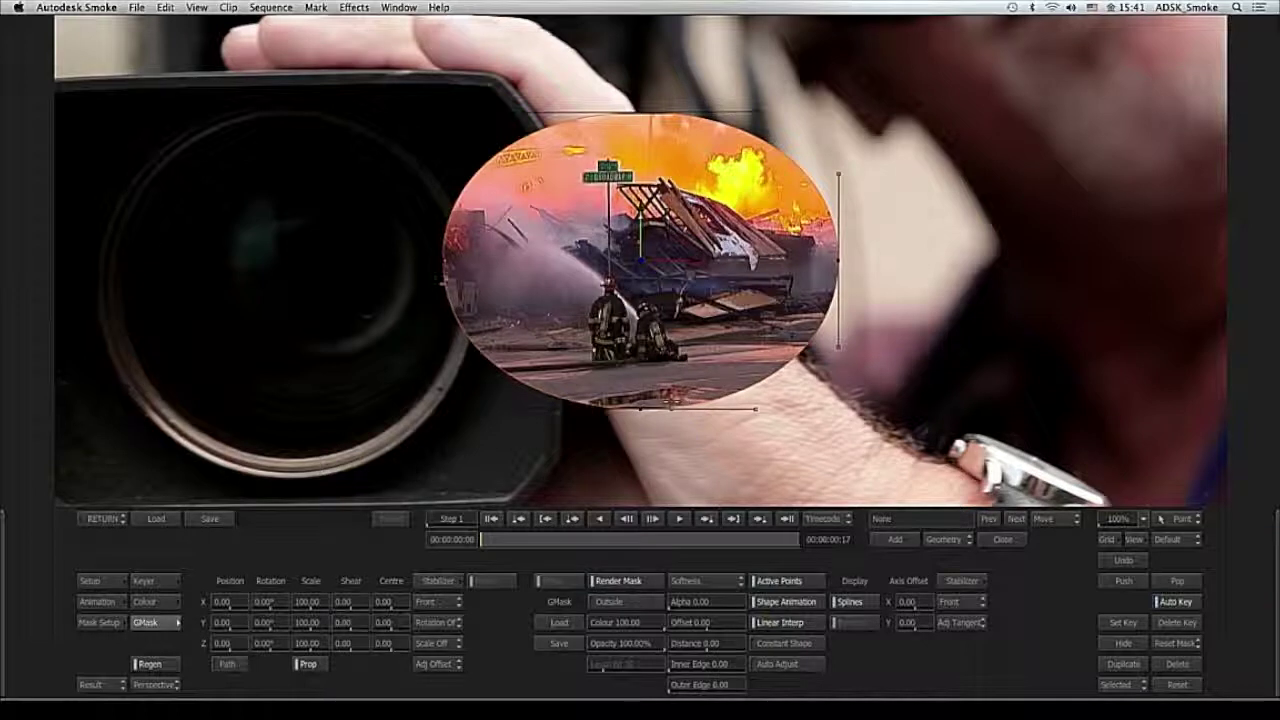
pyautogui.click(441, 295)
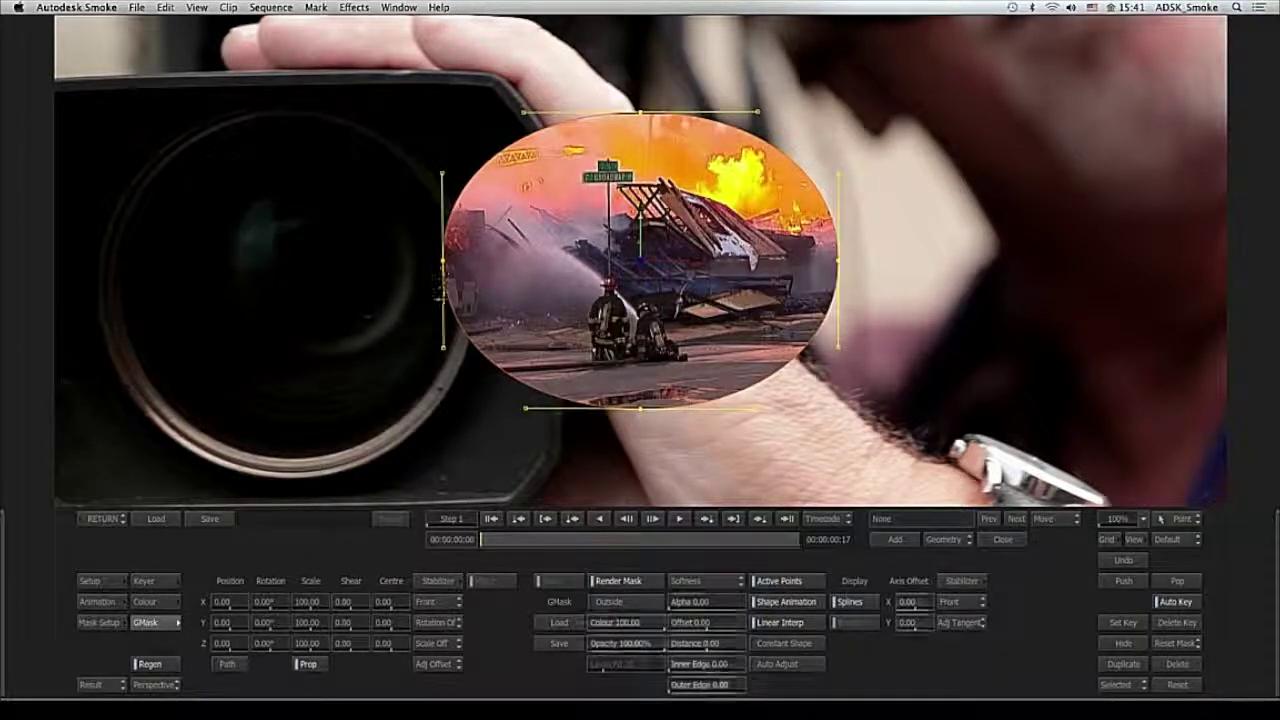
pyautogui.moveTo(380, 227); pyautogui.dragTo(954, 284)
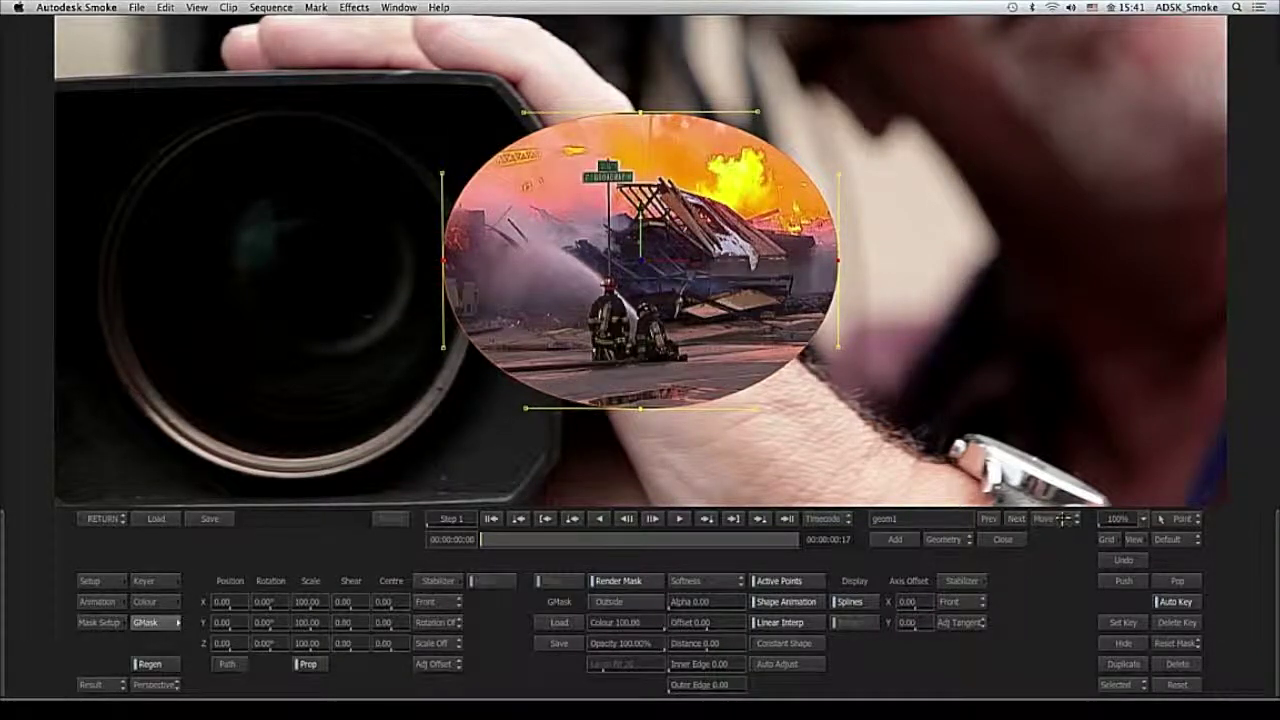
pyautogui.click(1066, 519)
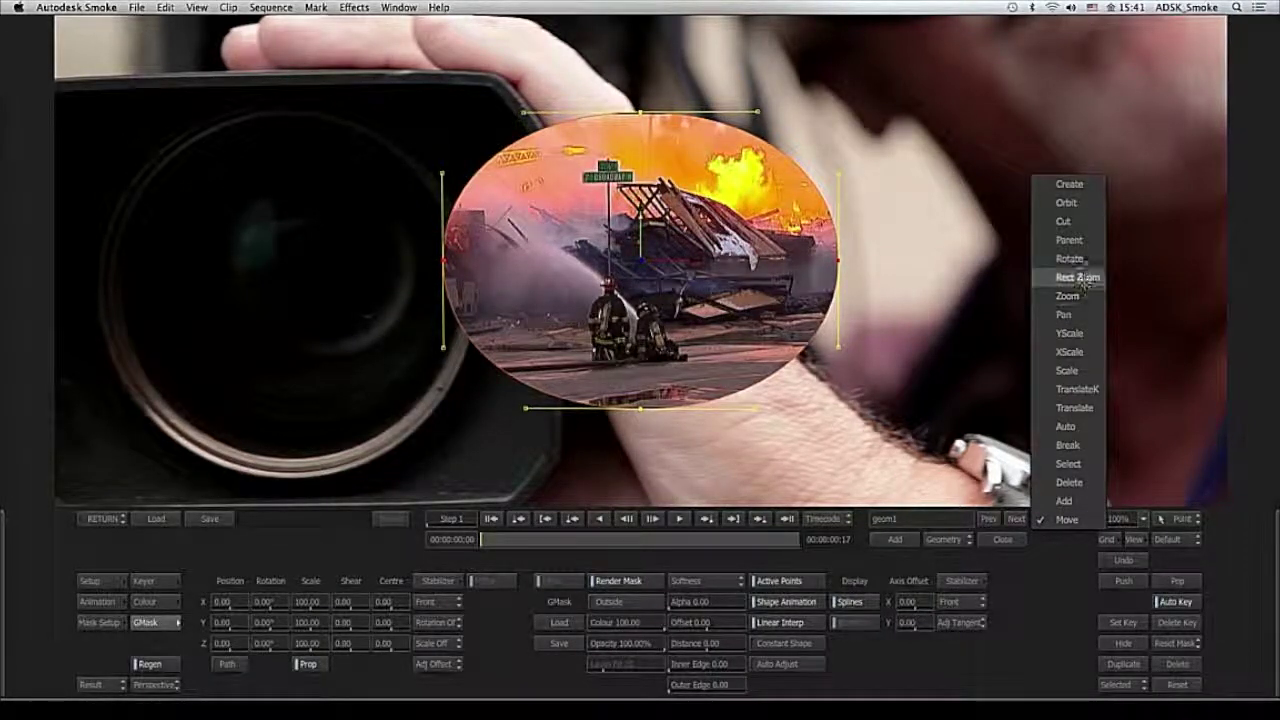
pyautogui.click(1081, 369)
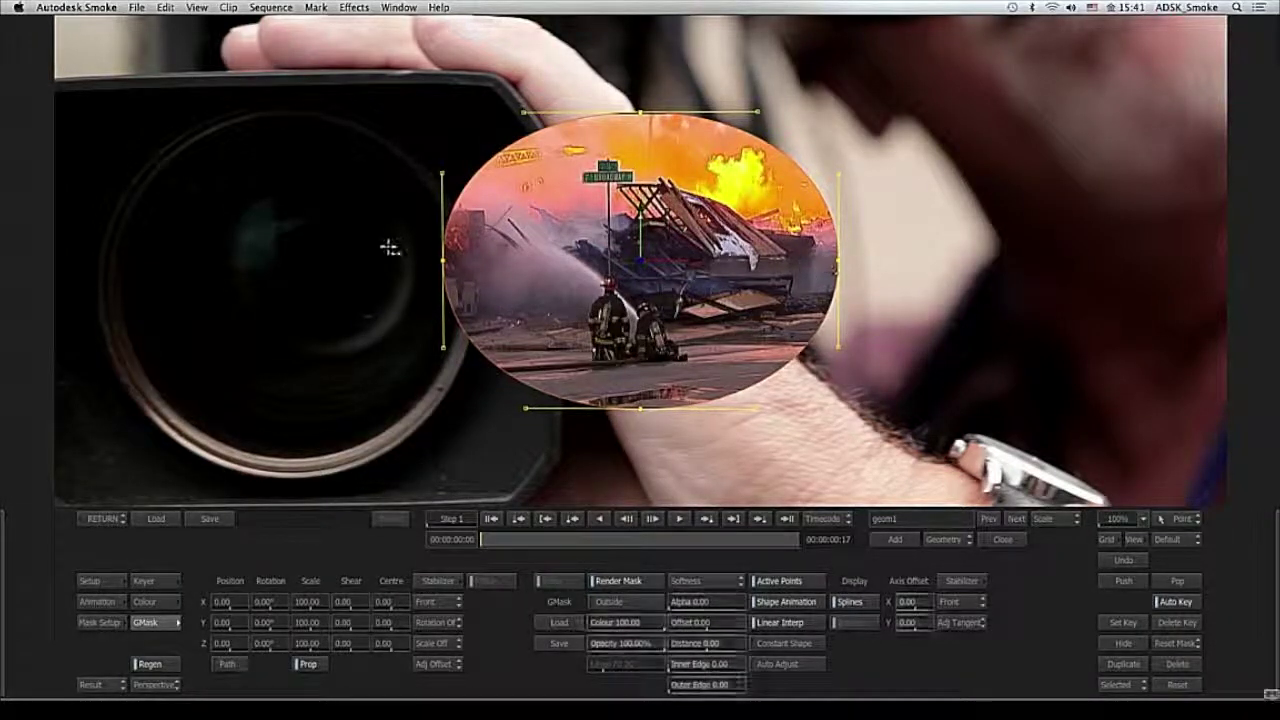
pyautogui.moveTo(843, 262); pyautogui.dragTo(812, 268)
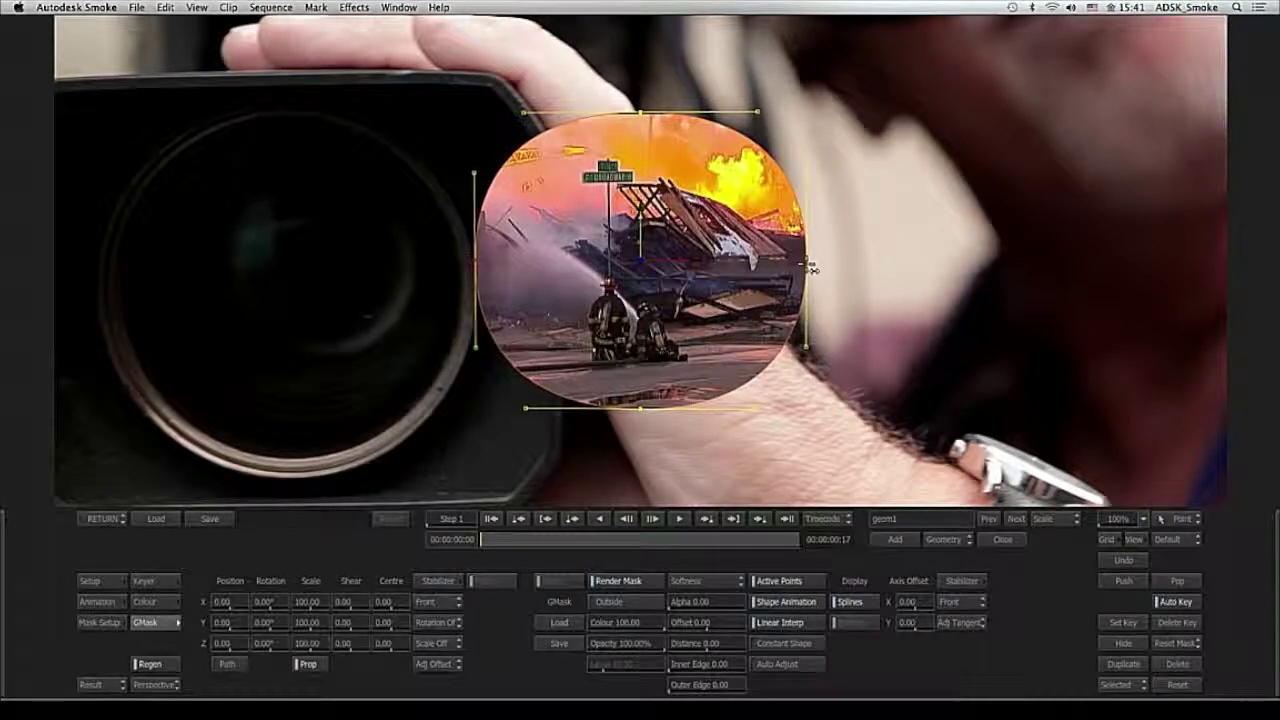
# - Shorten the tangent handles of the mask points with the Move tool to make its outline rounder
pyautogui.click(1056, 519)
pyautogui.click(1064, 664)
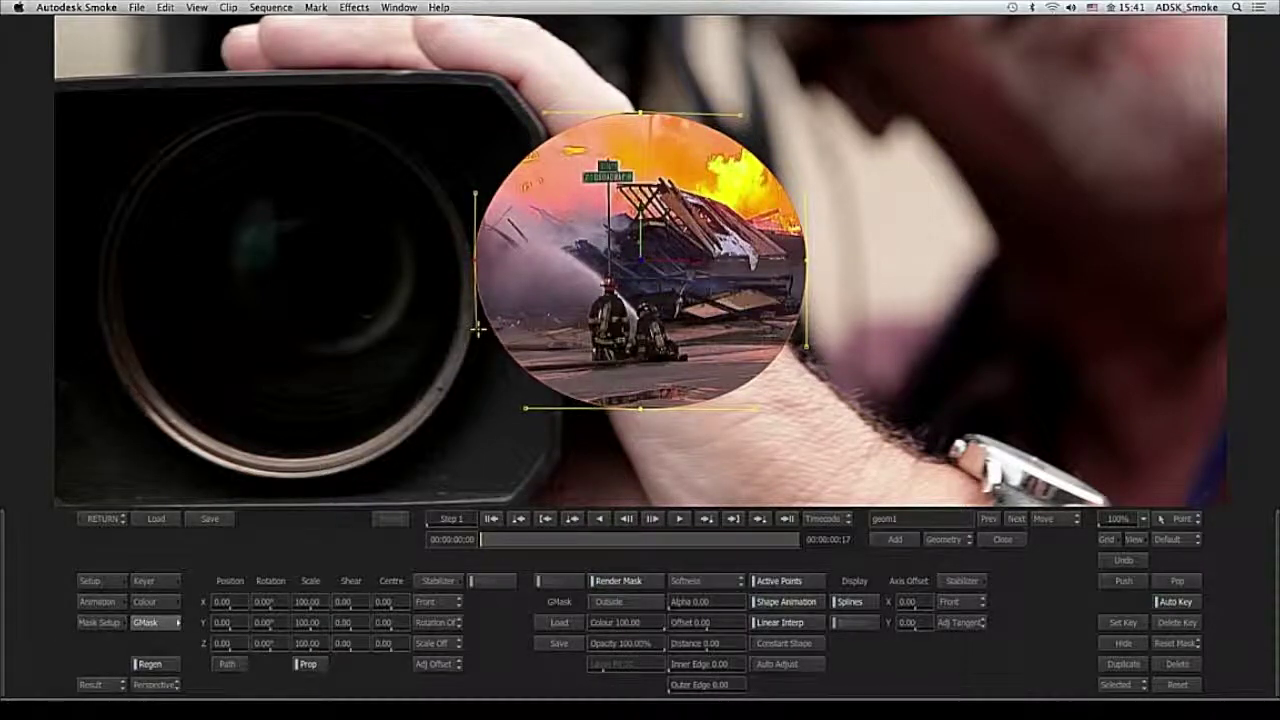
pyautogui.moveTo(523, 408); pyautogui.dragTo(551, 408)
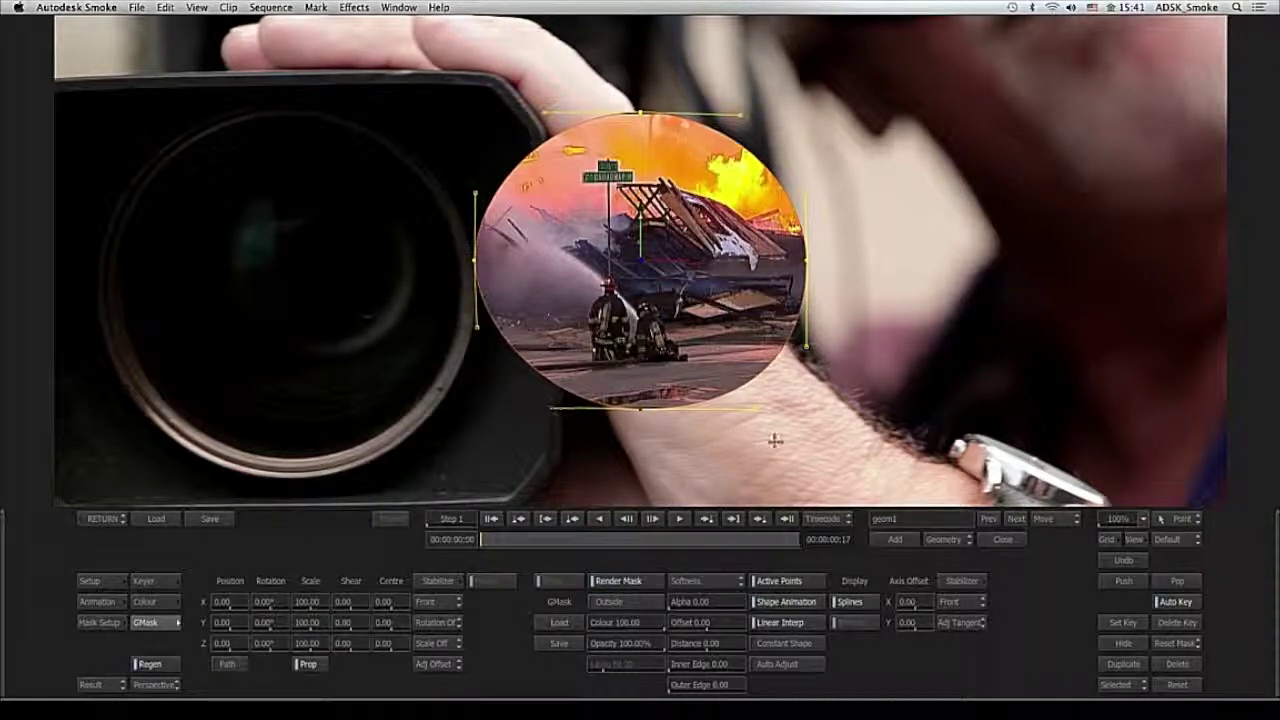
pyautogui.moveTo(757, 409); pyautogui.dragTo(731, 416)
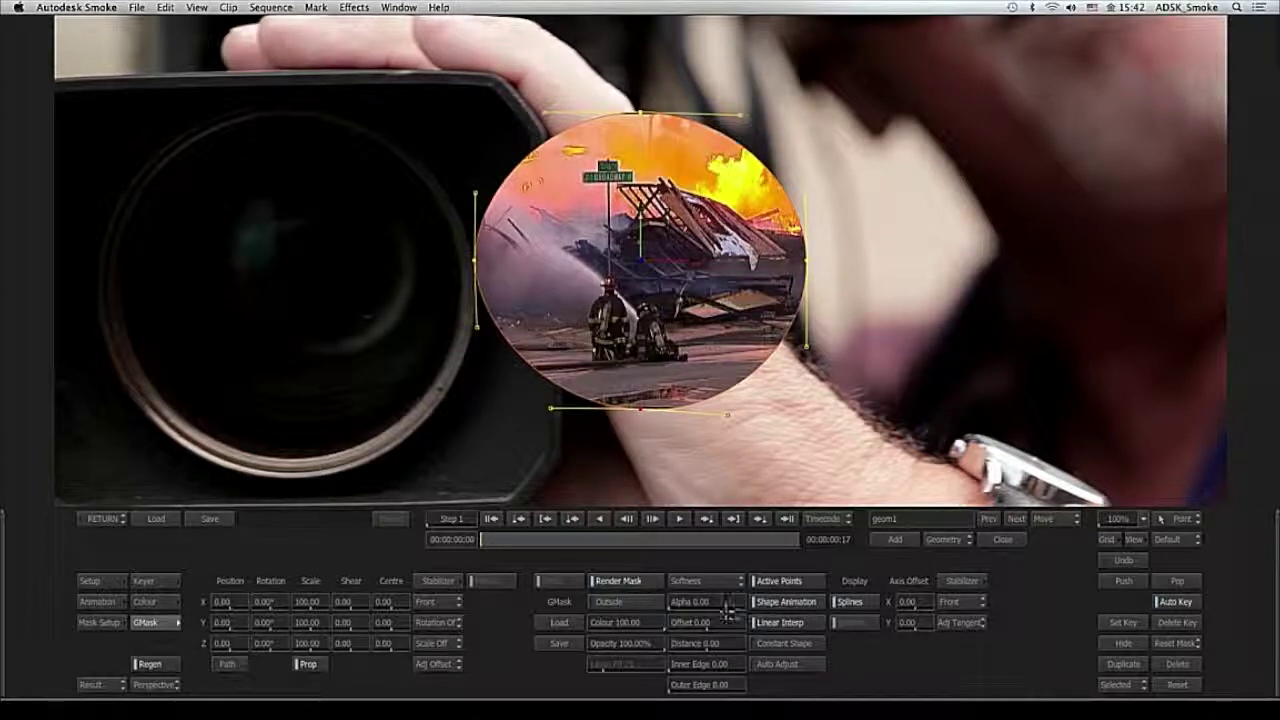
# - Soften the mask's edge with an offset of 24, and try Advanced Gradient by moving a border point and undoing that move
pyautogui.moveTo(705, 622); pyautogui.dragTo(756, 632)
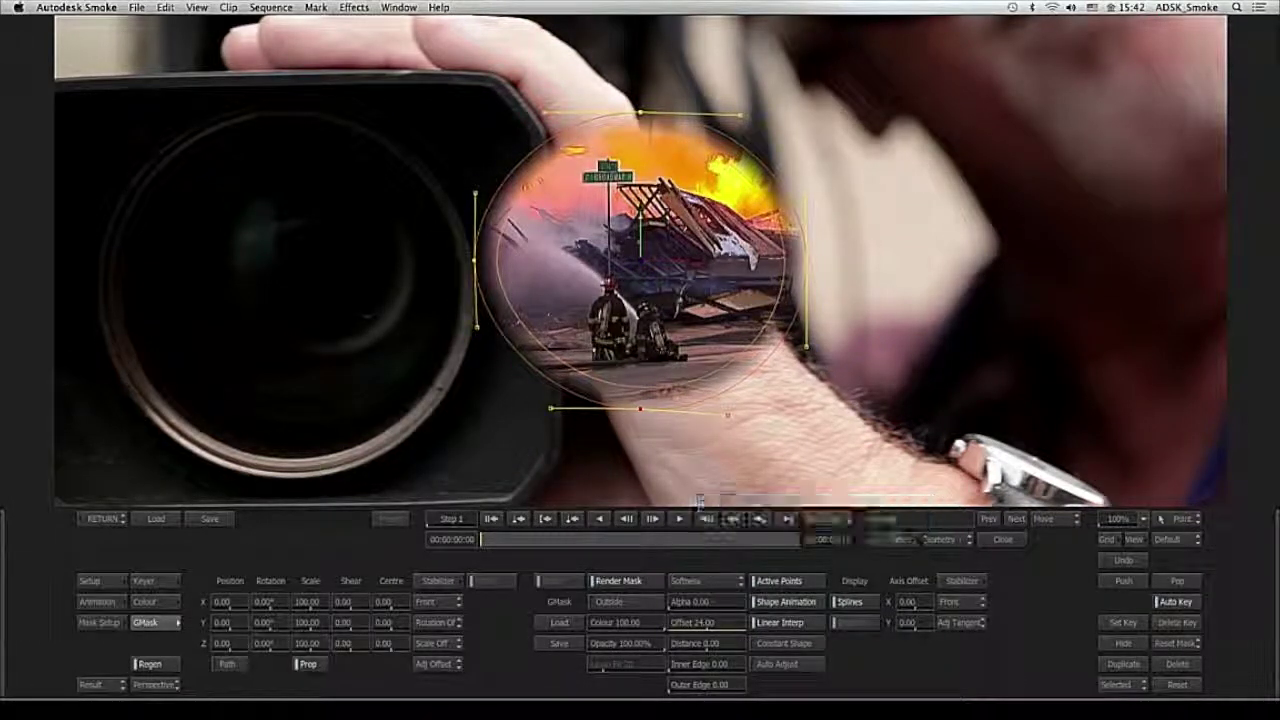
pyautogui.click(706, 581)
pyautogui.moveTo(795, 260); pyautogui.dragTo(743, 275)
pyautogui.press('super+z')
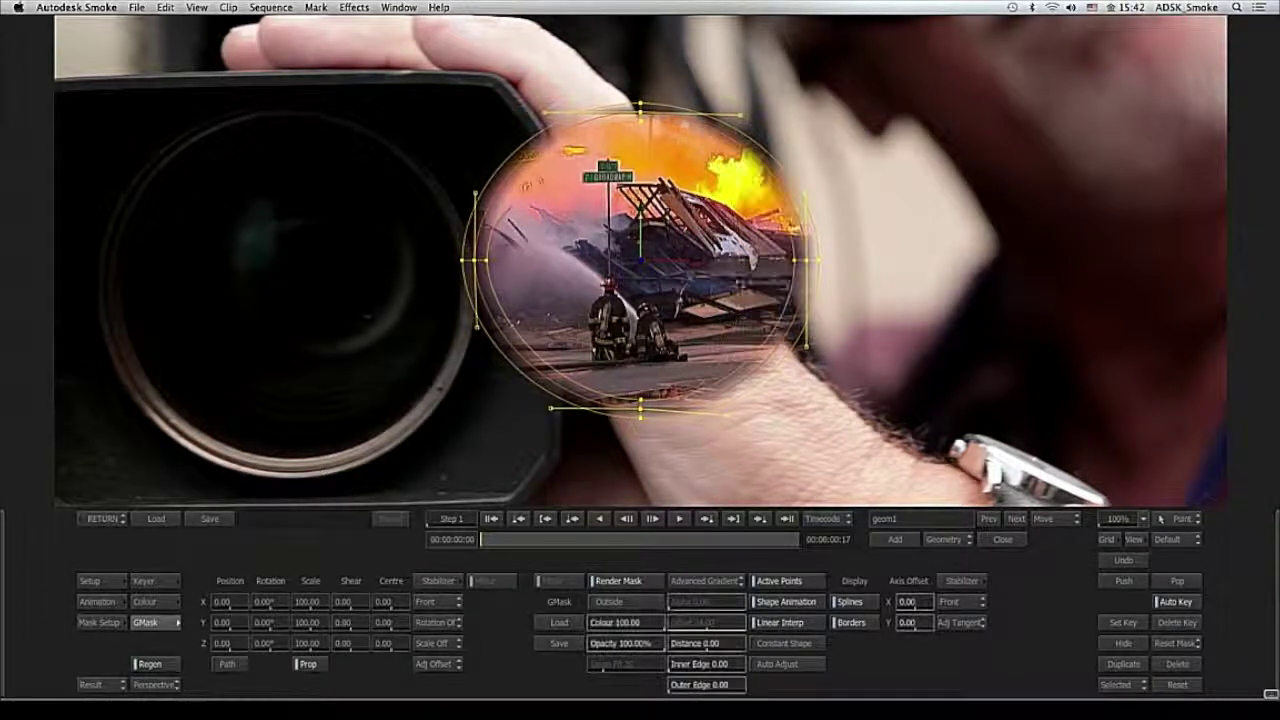
pyautogui.click(720, 582)
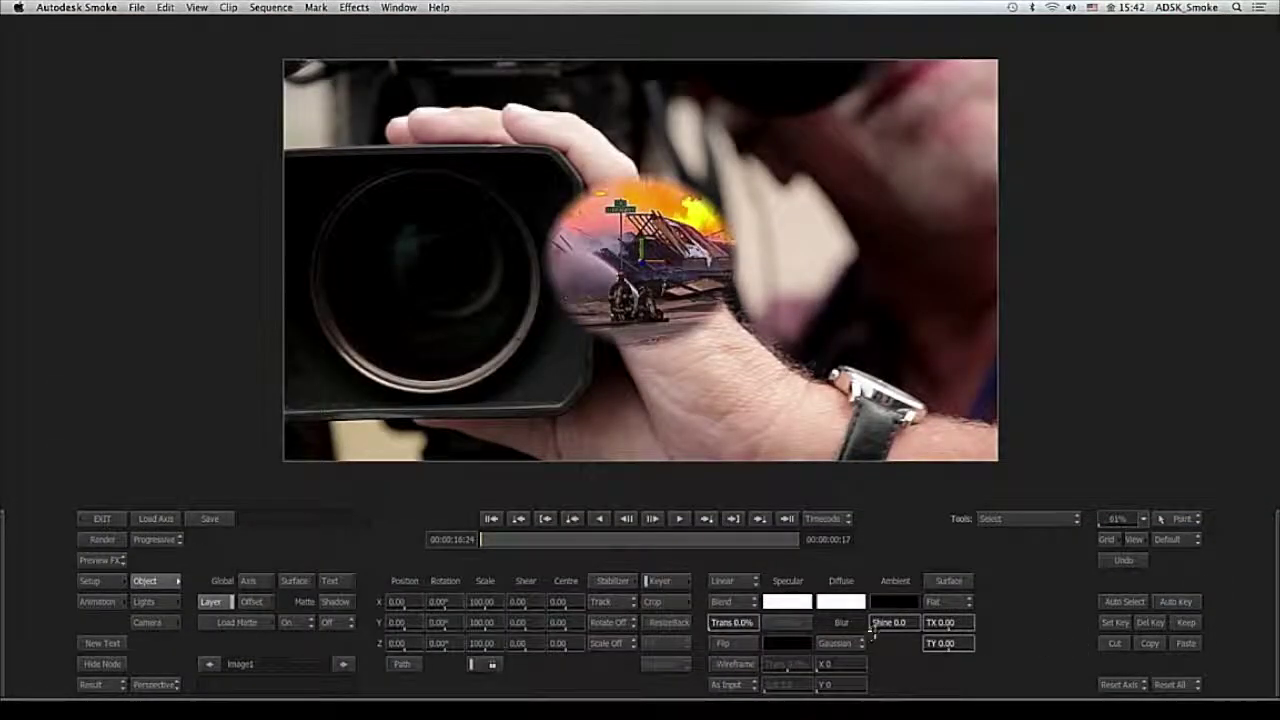
# - Change the fire layer's surface type from Flat to ExtBicubic and subdivide it into a denser grid
pyautogui.click(946, 601)
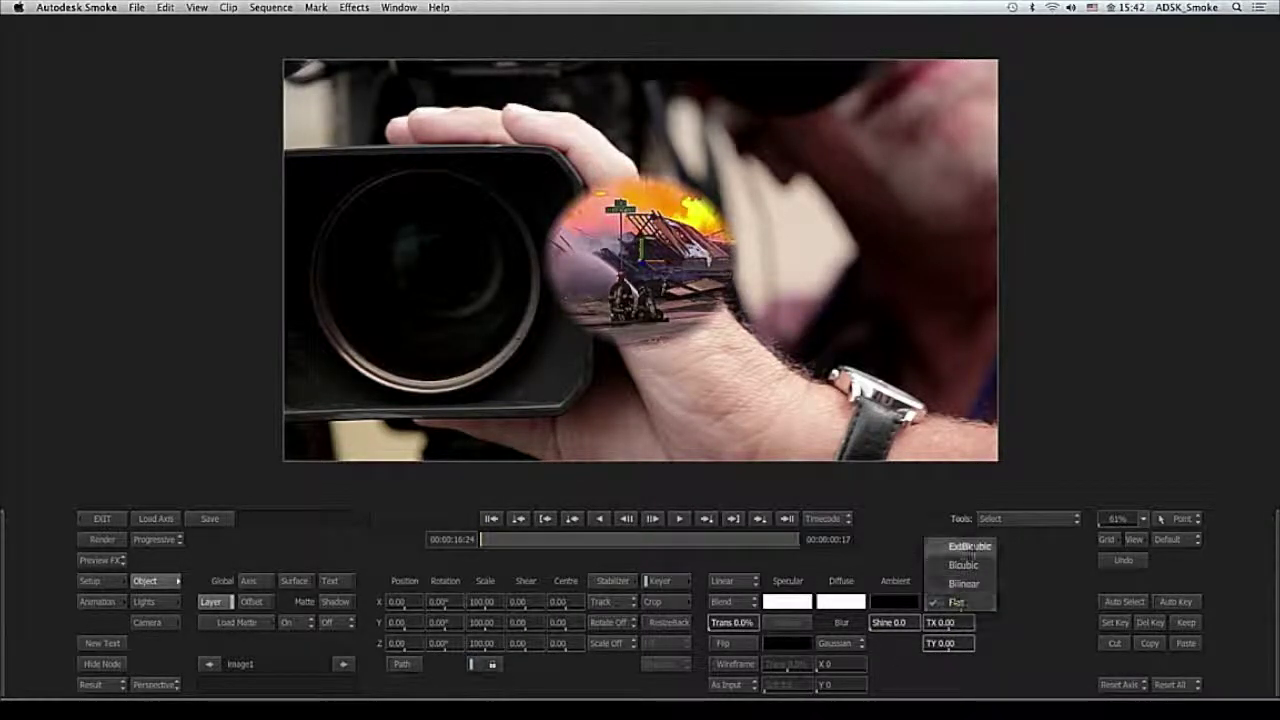
pyautogui.click(969, 546)
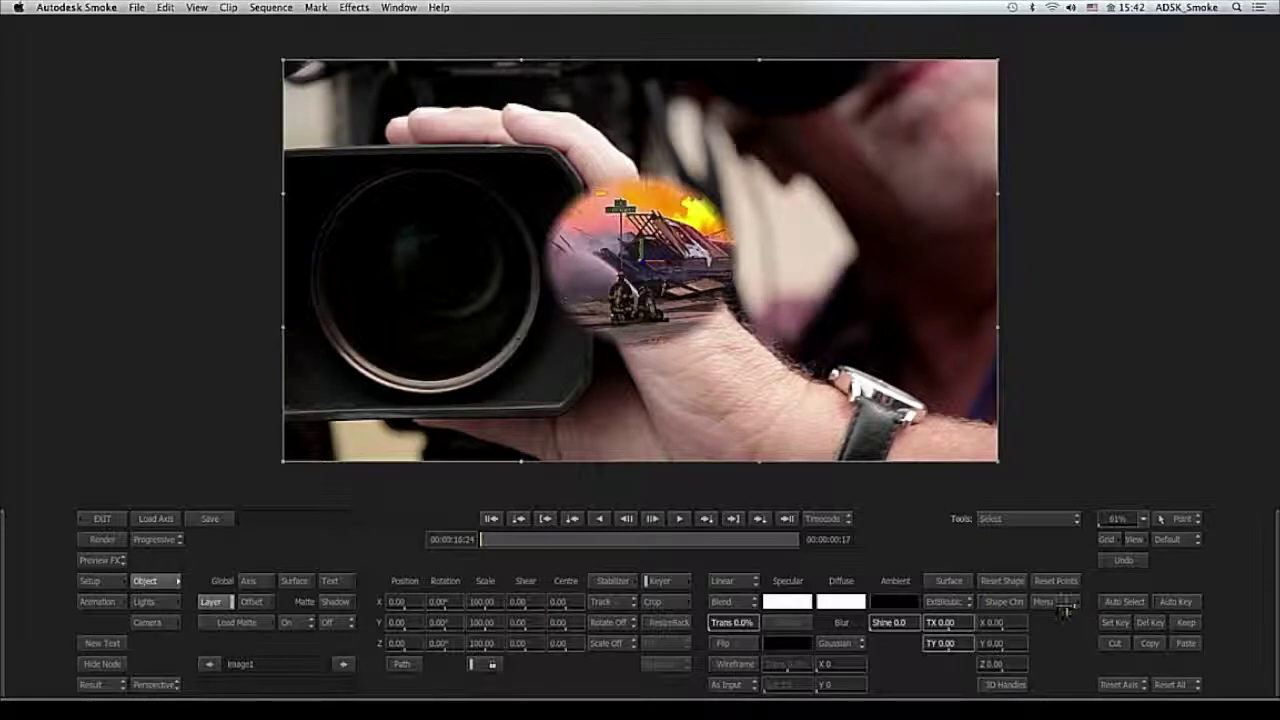
pyautogui.click(1064, 604)
pyautogui.click(1057, 623)
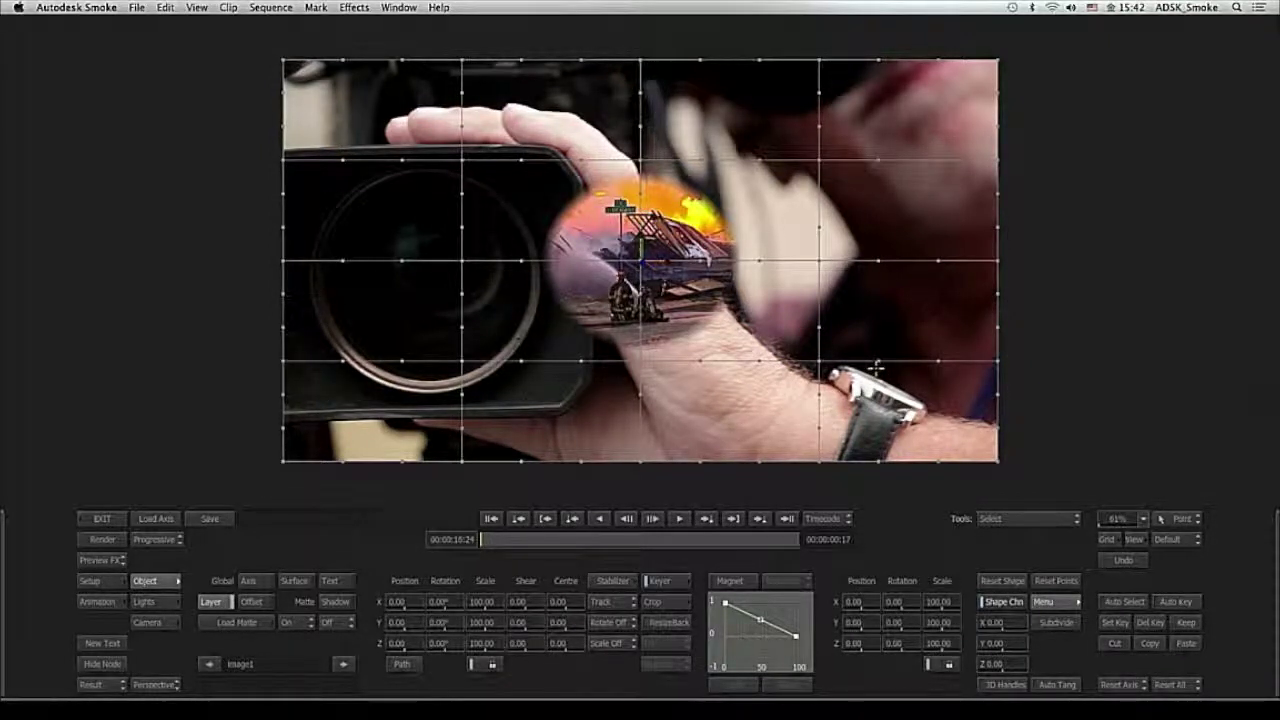
pyautogui.click(1038, 598)
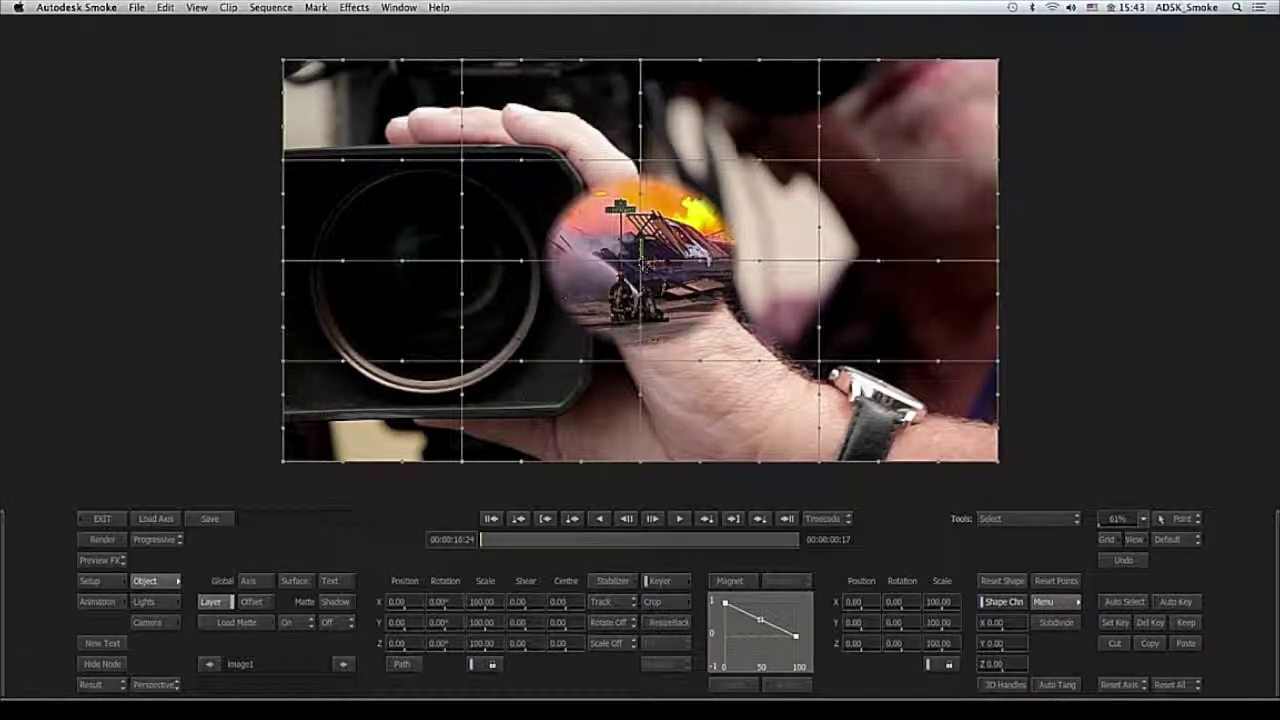
# - Select the centre point of the surface grid and set its Z position to 13
pyautogui.click(645, 258)
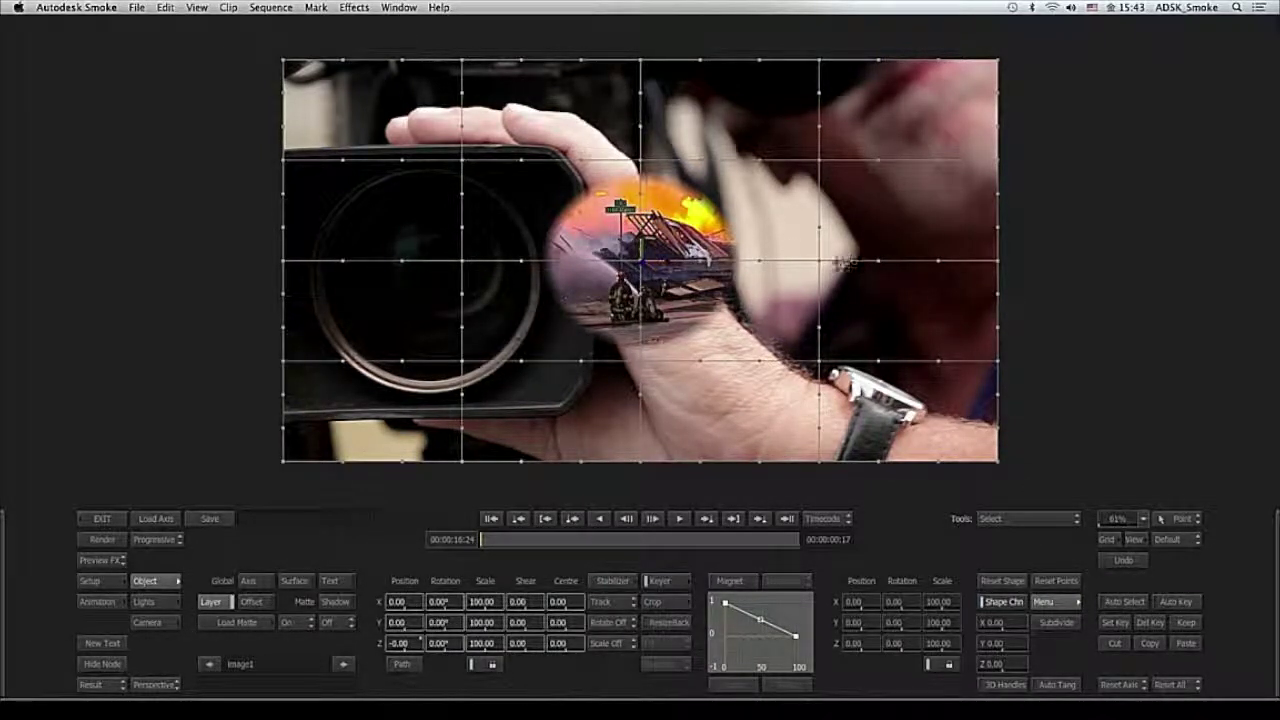
pyautogui.click(820, 260)
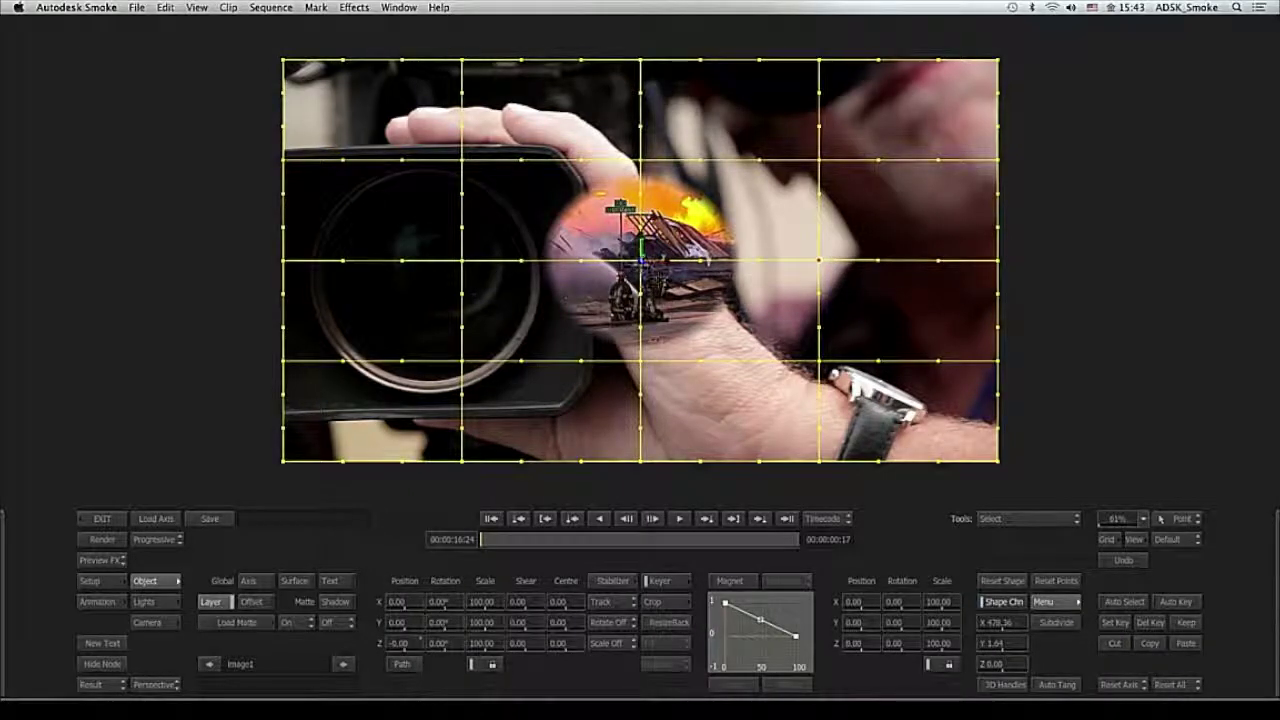
pyautogui.click(642, 261)
pyautogui.click(664, 277)
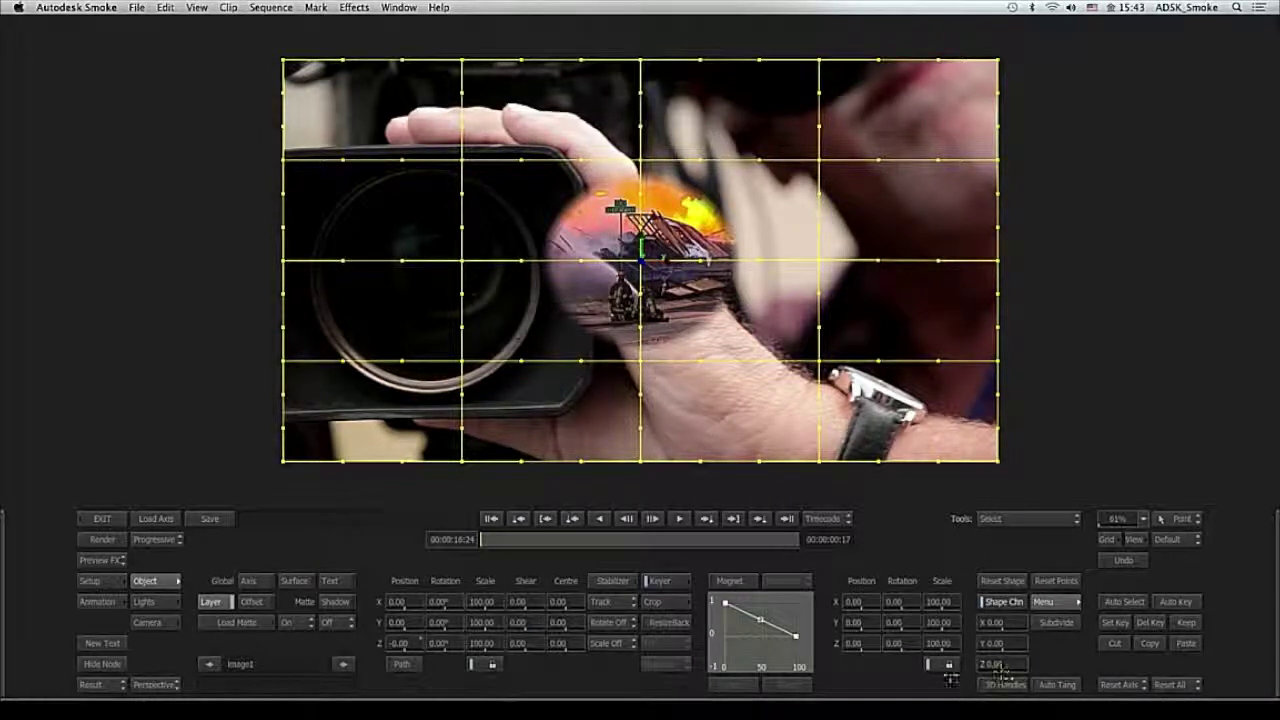
pyautogui.moveTo(866, 647); pyautogui.dragTo(896, 620)
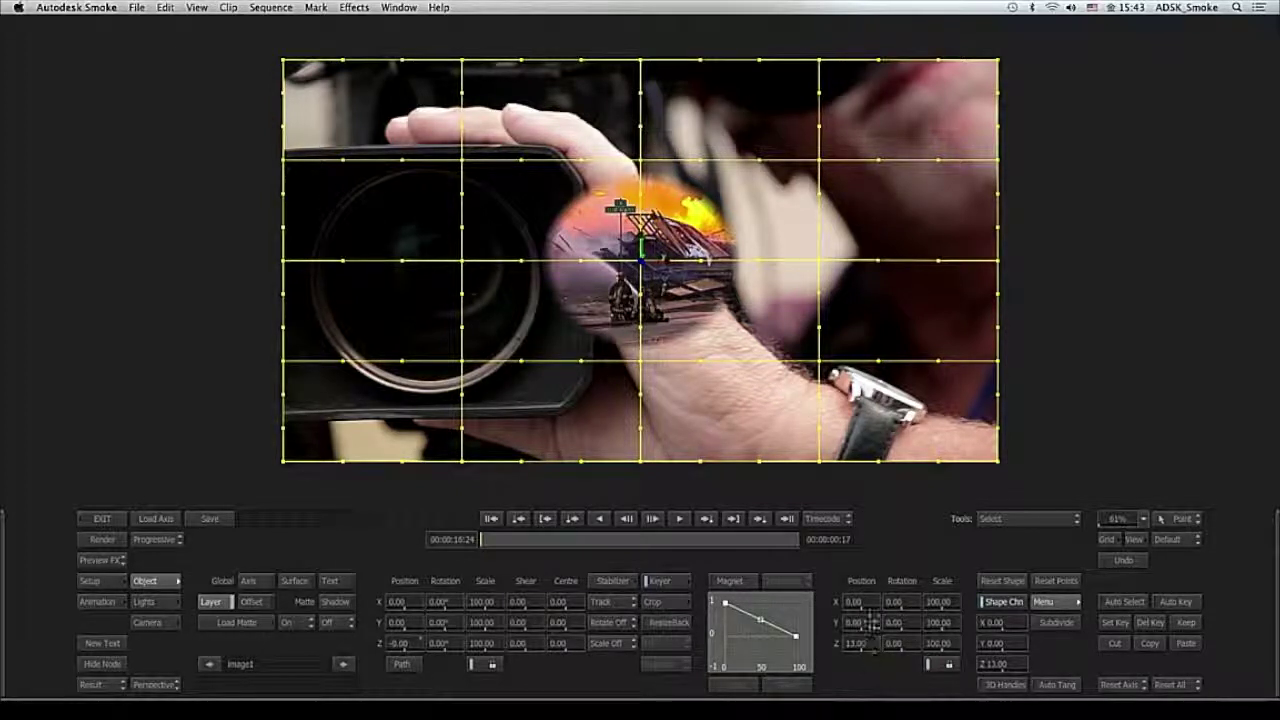
# - Switch to the Top view and raise the surface's centre point to a Z position of 62
pyautogui.click(160, 684)
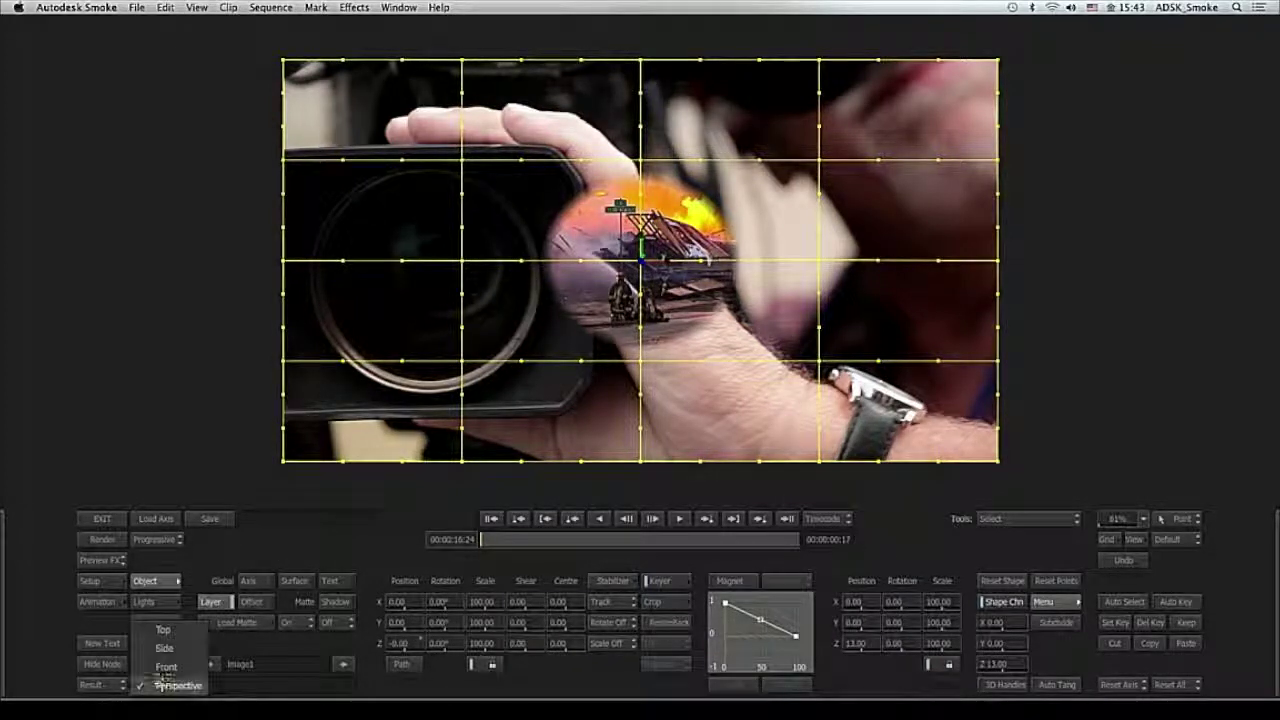
pyautogui.click(170, 622)
pyautogui.moveTo(858, 646); pyautogui.dragTo(911, 646)
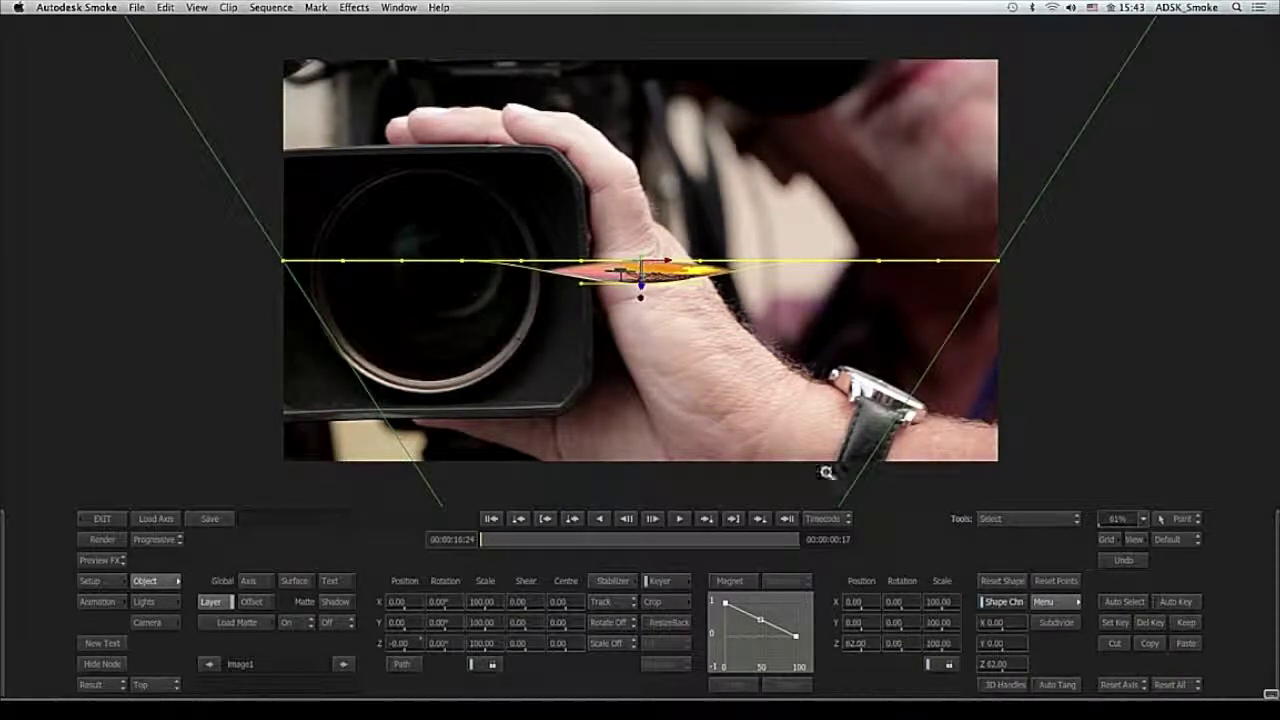
pyautogui.moveTo(791, 427); pyautogui.dragTo(606, 476)
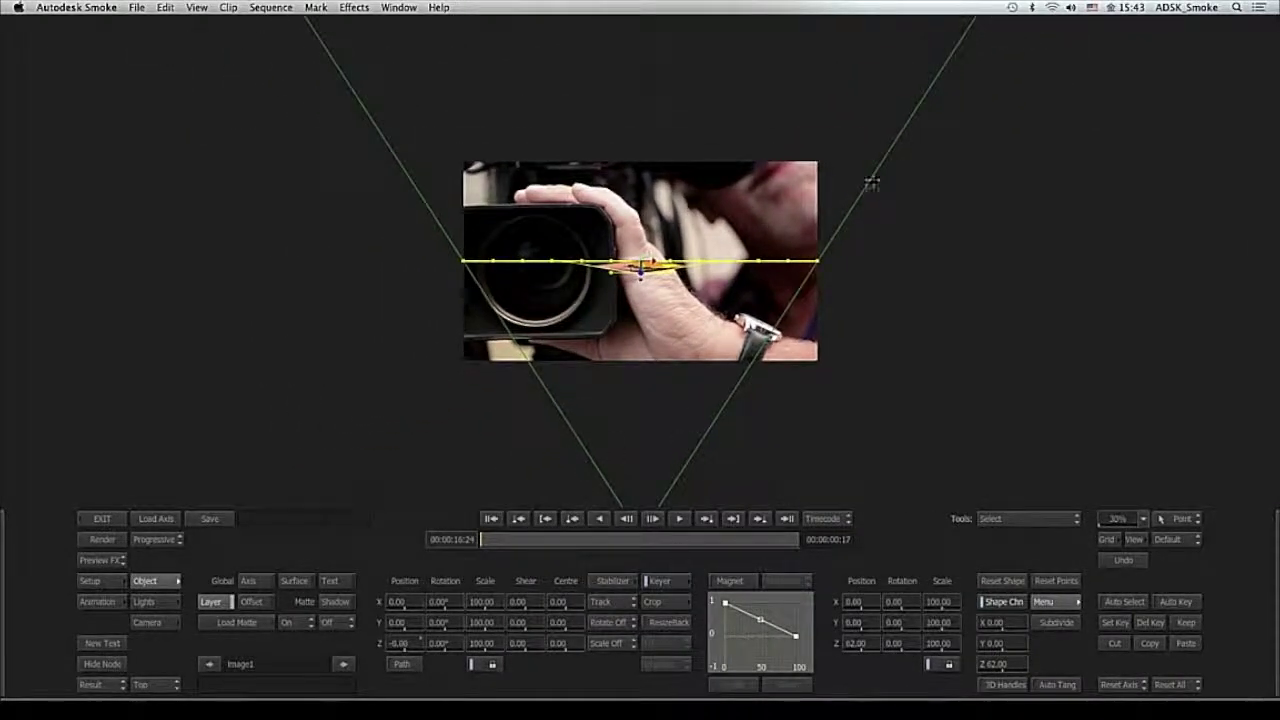
pyautogui.moveTo(655, 422); pyautogui.dragTo(872, 390)
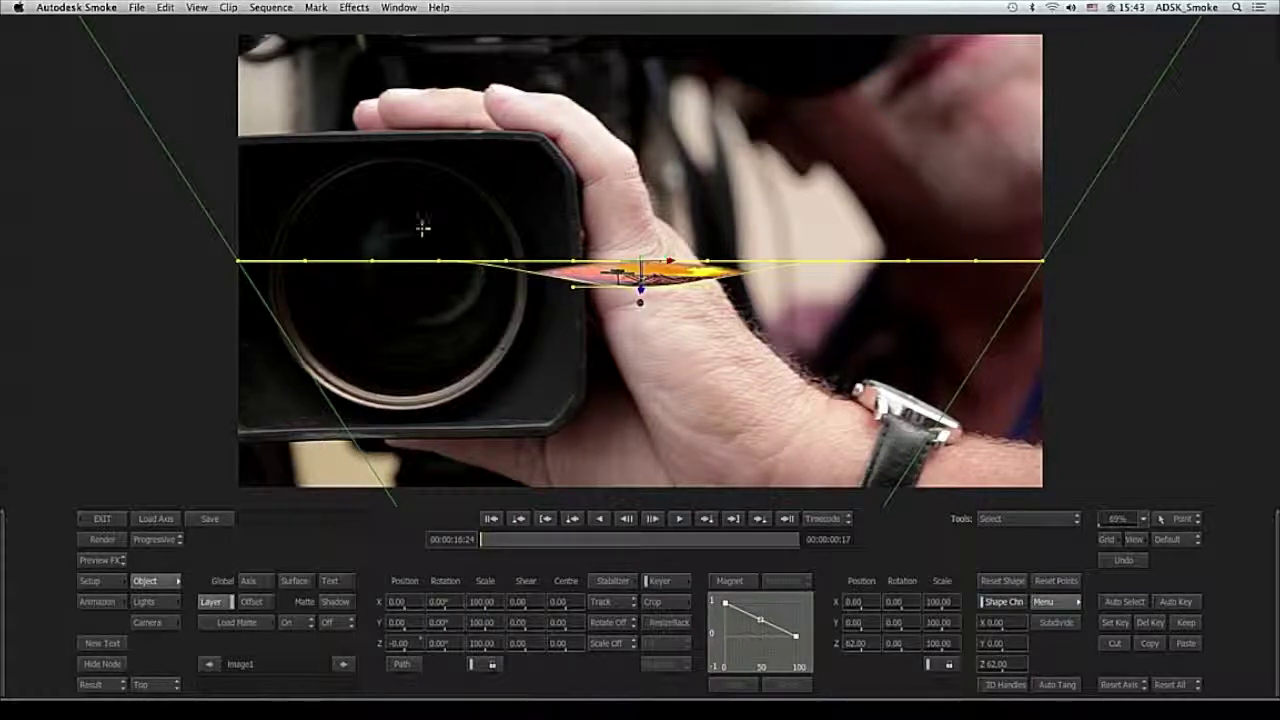
# - Push the surface points on both sides of the centre back to Z -47, and return to the Perspective view
pyautogui.click(438, 261)
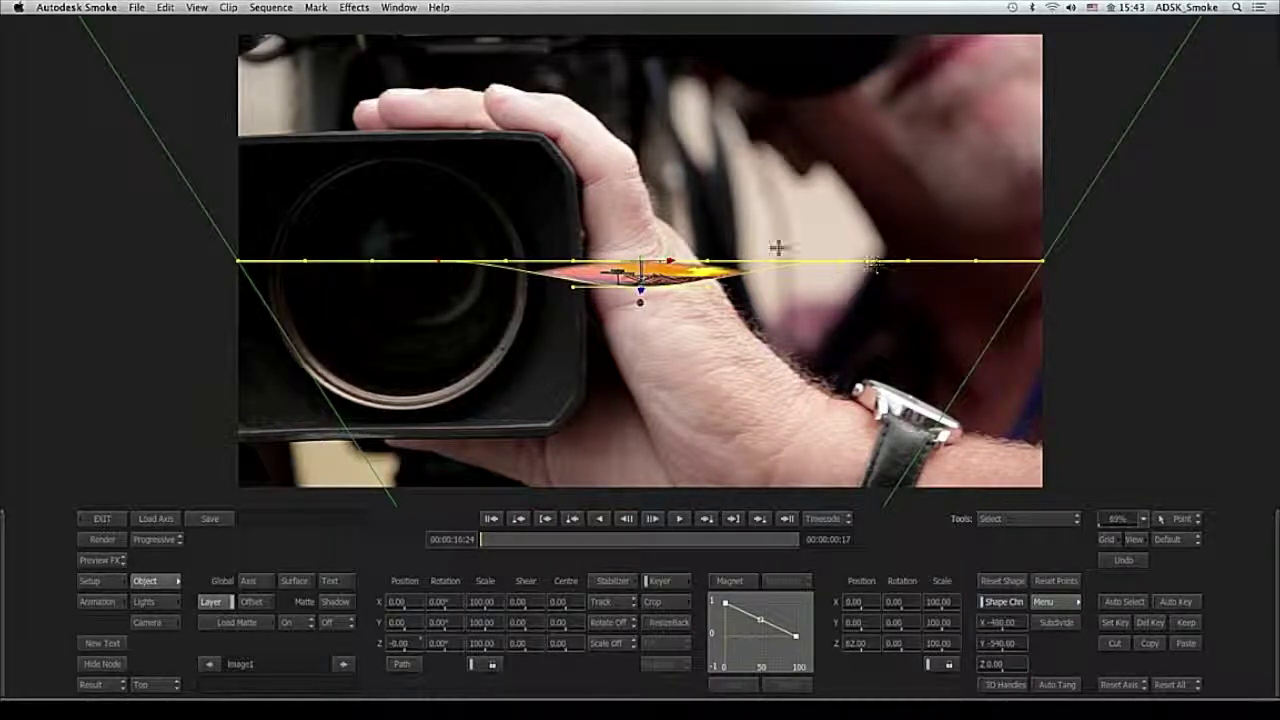
pyautogui.moveTo(818, 232); pyautogui.dragTo(884, 288)
pyautogui.moveTo(870, 647); pyautogui.dragTo(795, 633)
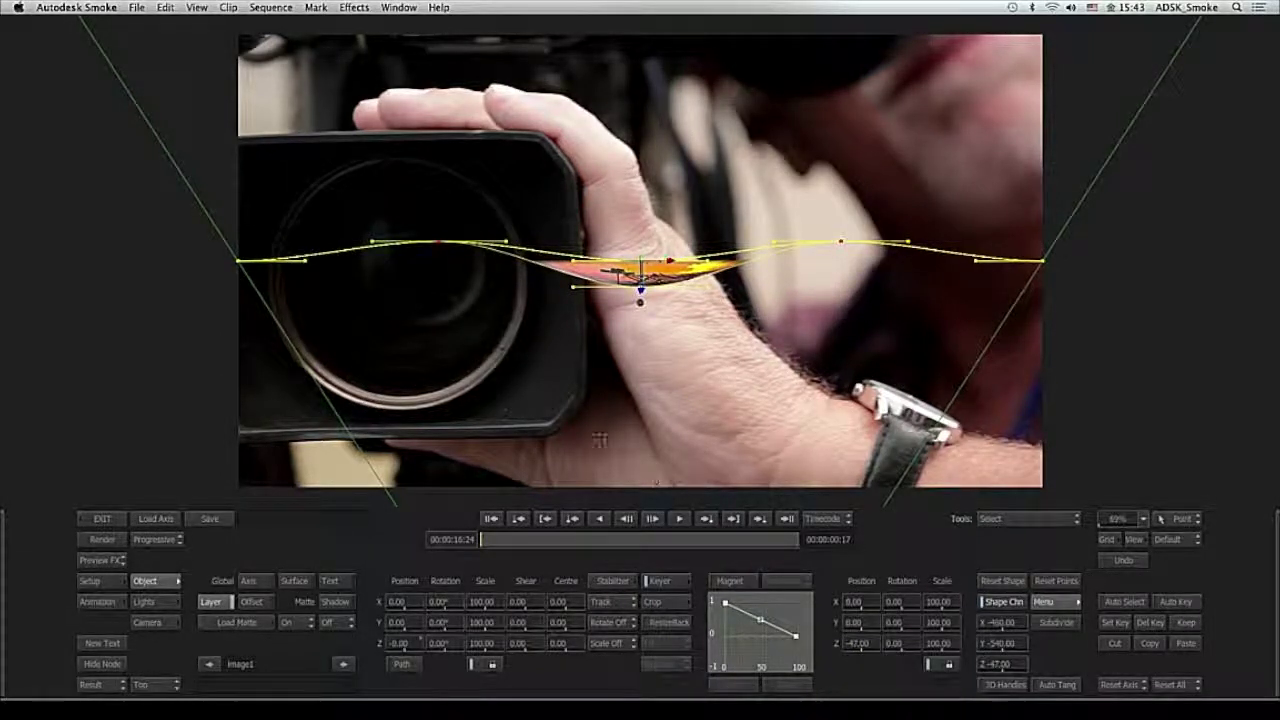
pyautogui.click(160, 684)
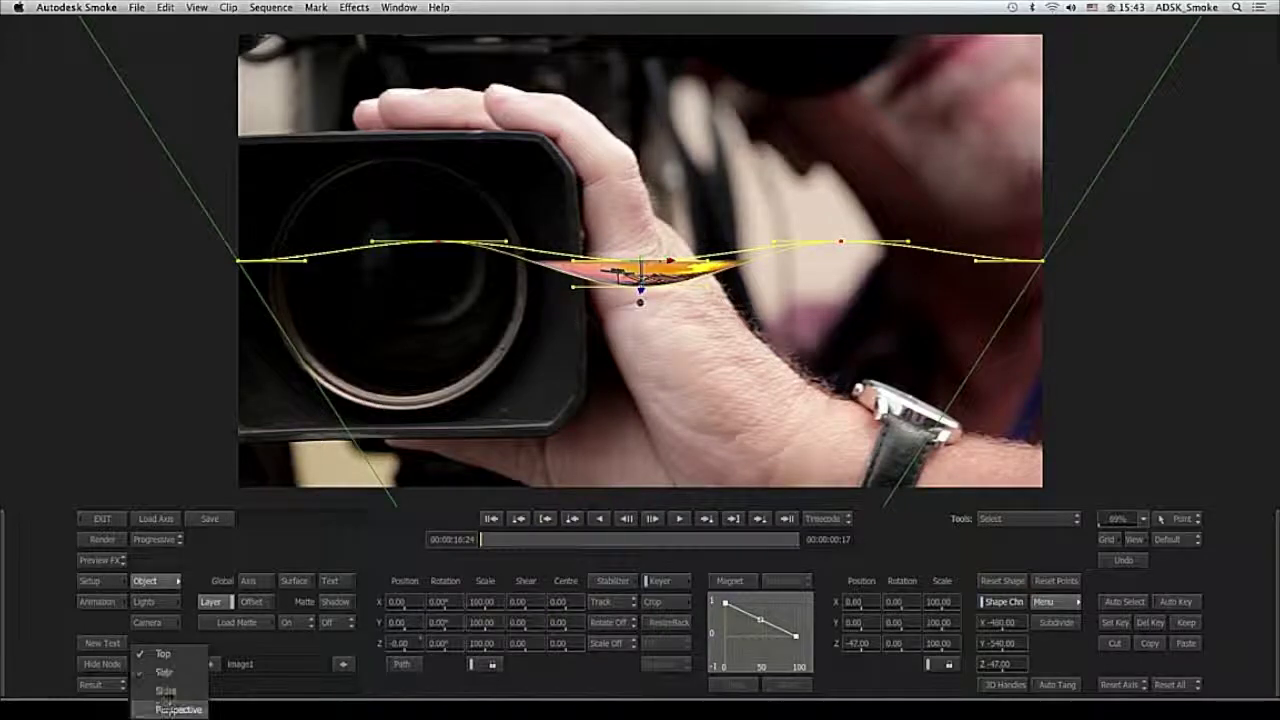
pyautogui.click(172, 704)
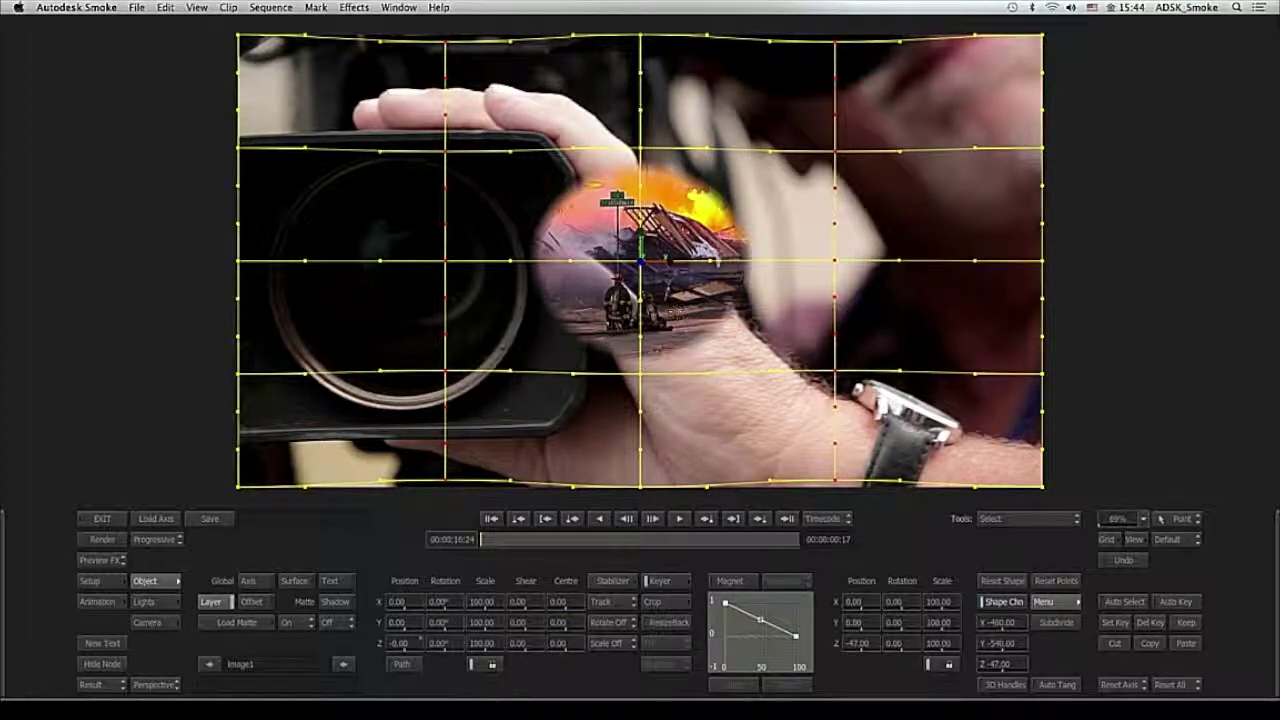
pyautogui.moveTo(505, 541); pyautogui.dragTo(331, 563)
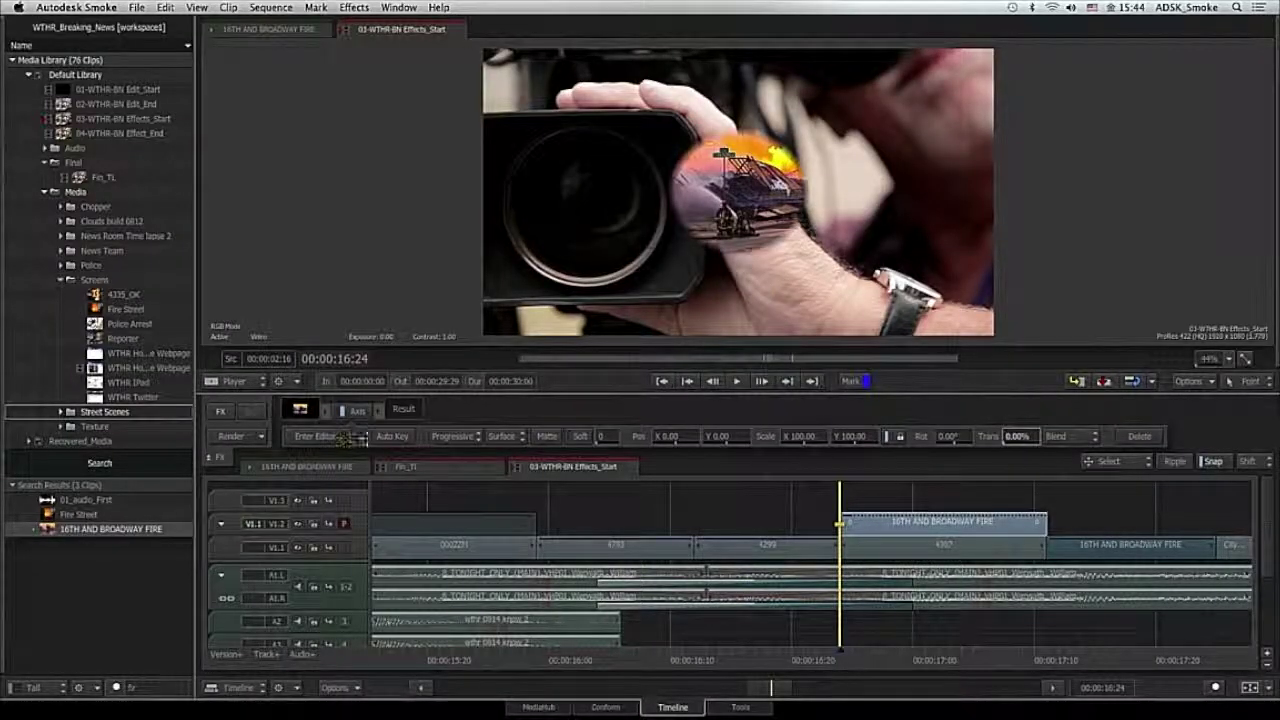
# - Reopen the fire clip's Axis effect editor and open the layer's Stabilizer with scale tracking on
pyautogui.click(358, 412)
pyautogui.click(332, 437)
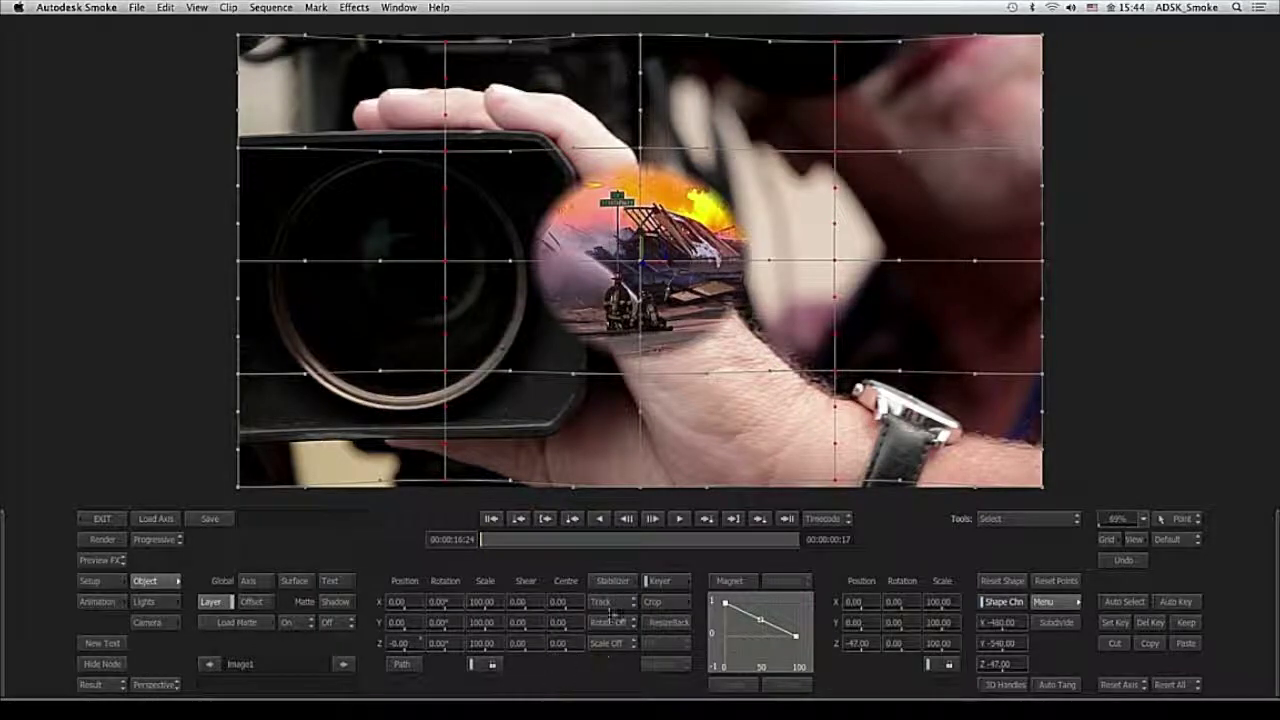
pyautogui.click(612, 602)
pyautogui.click(613, 644)
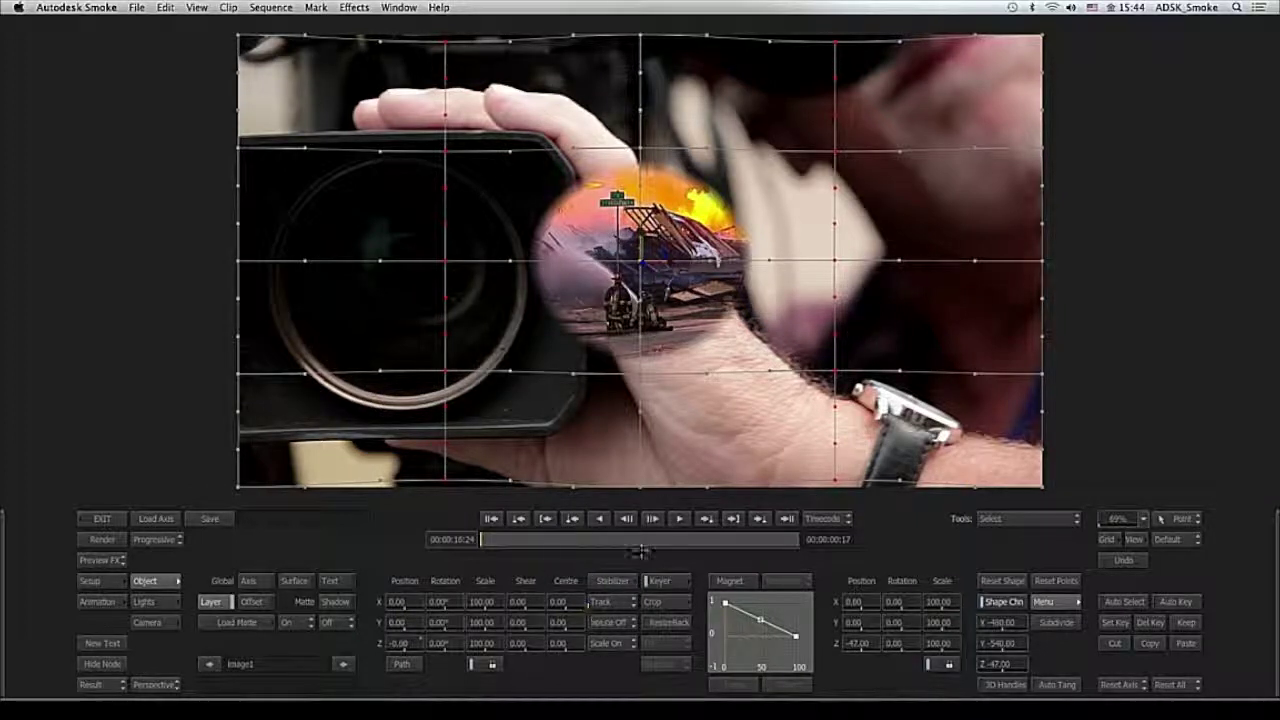
pyautogui.click(614, 581)
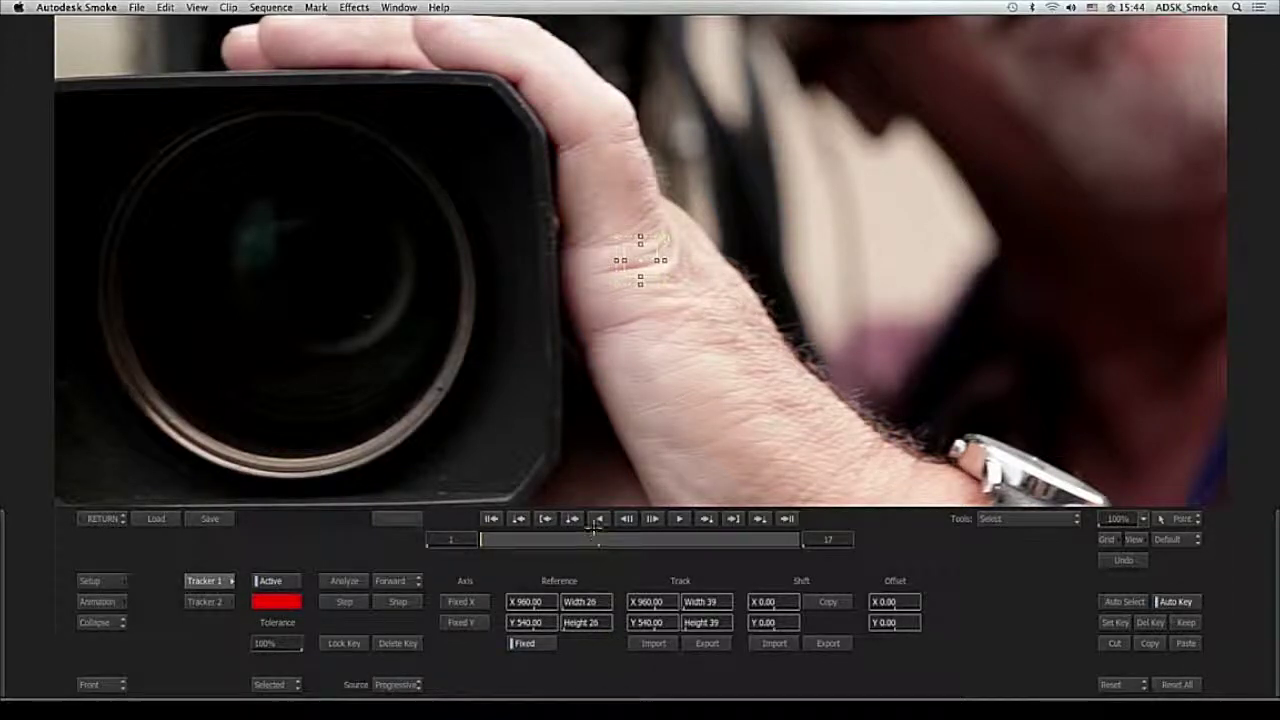
# - Place Tracker 1 on the lens rim's upper-left edge at about X 131, Y 640 and Tracker 2 on the lower-right edge at about X 635, Y 331
pyautogui.moveTo(640, 262); pyautogui.dragTo(185, 198)
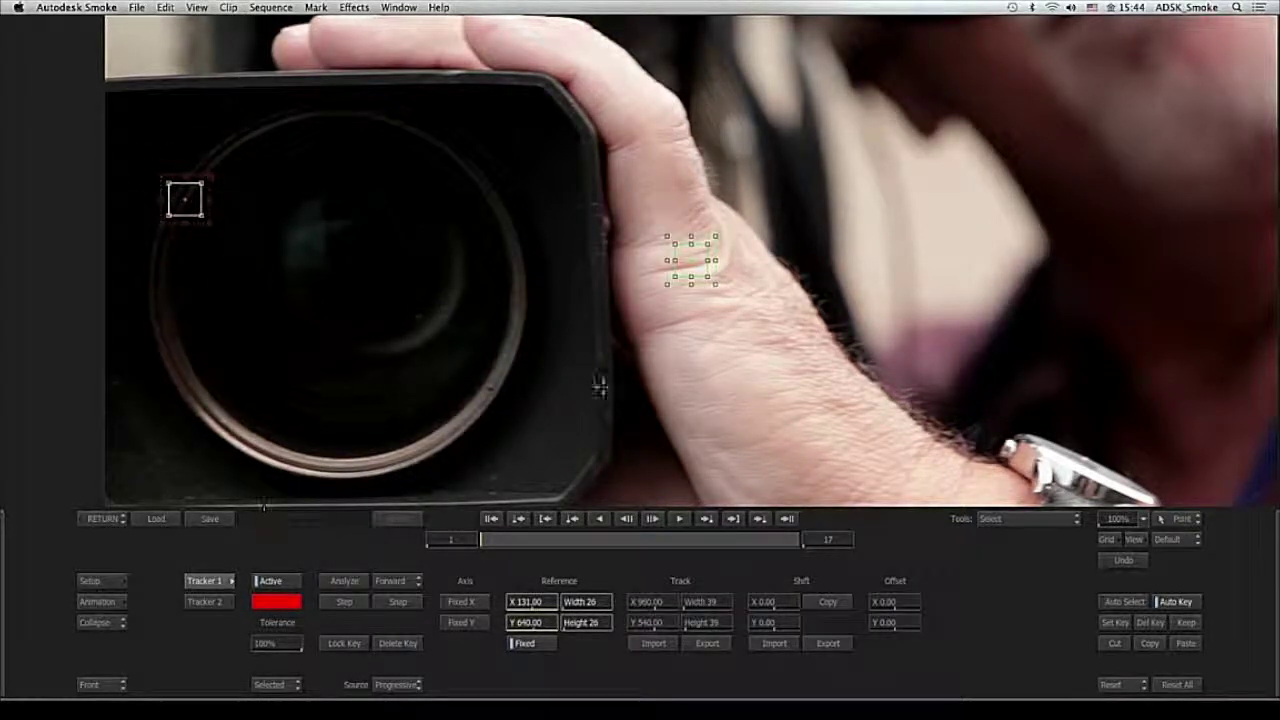
pyautogui.click(204, 601)
pyautogui.moveTo(690, 260); pyautogui.dragTo(492, 390)
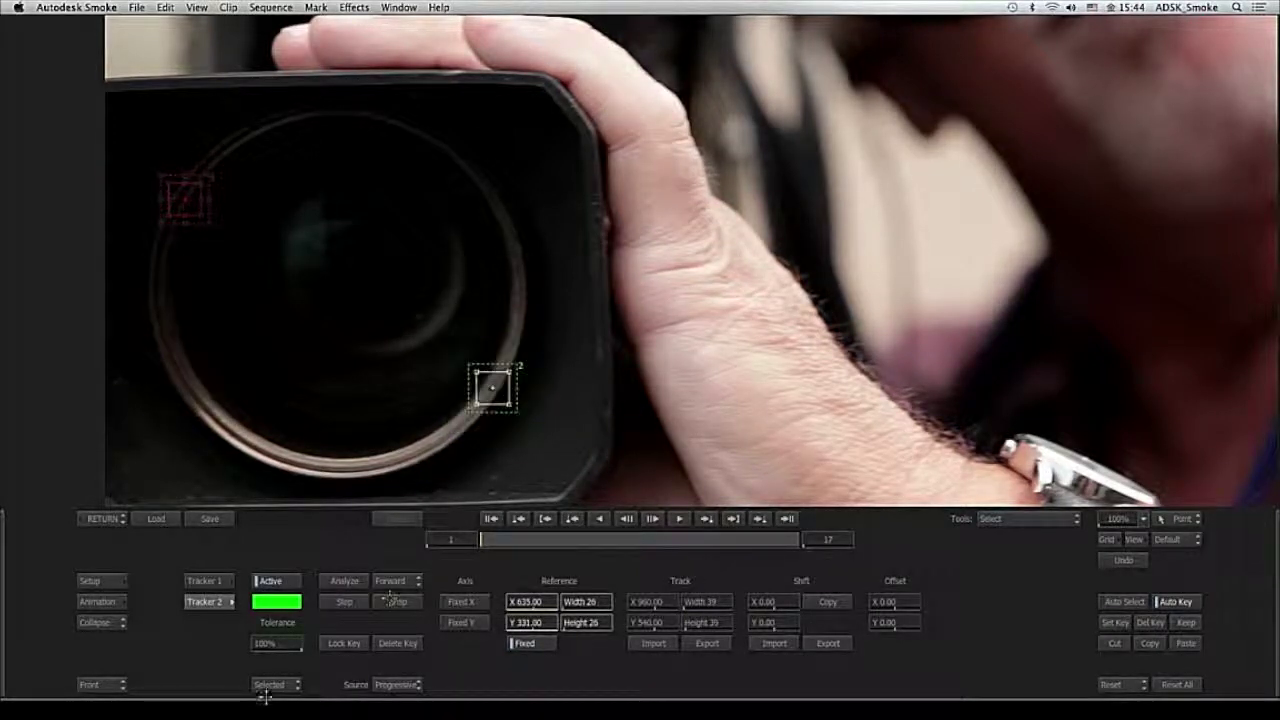
# - Gang the two trackers, turn off the fixed reference and analyze the lens motion, returning to the Axis setup
pyautogui.click(288, 678)
pyautogui.click(280, 645)
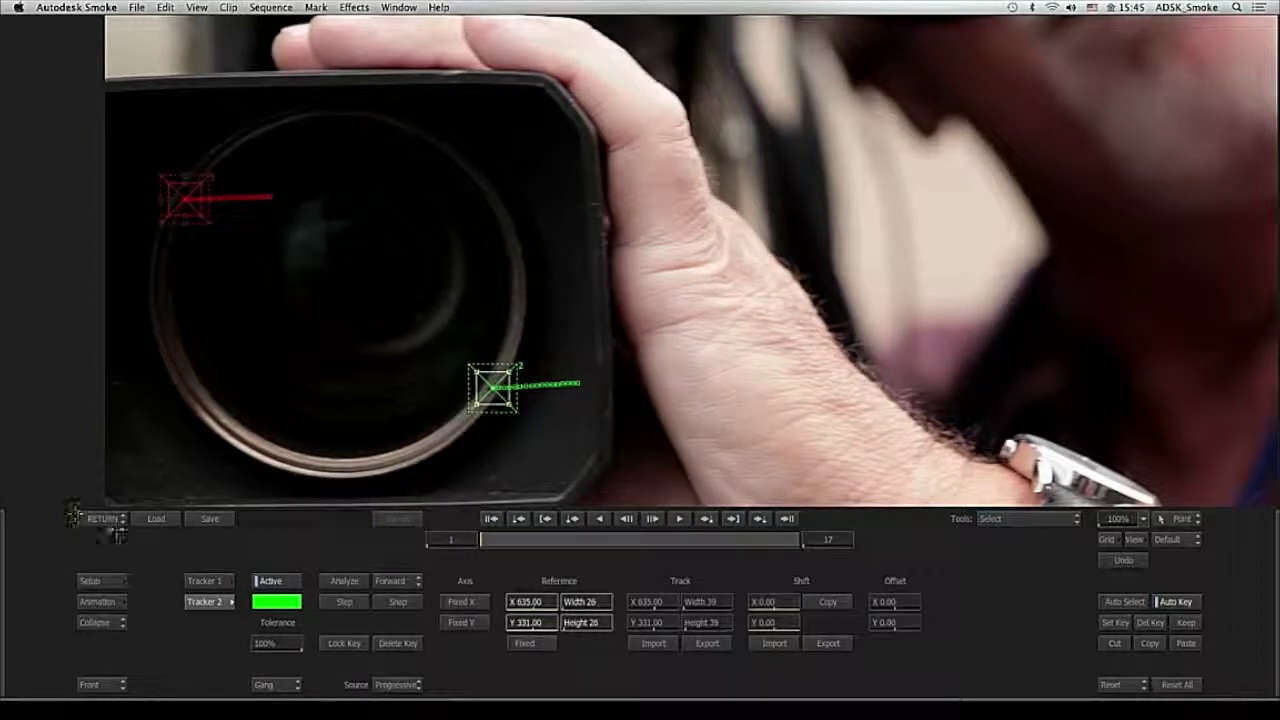
pyautogui.click(103, 518)
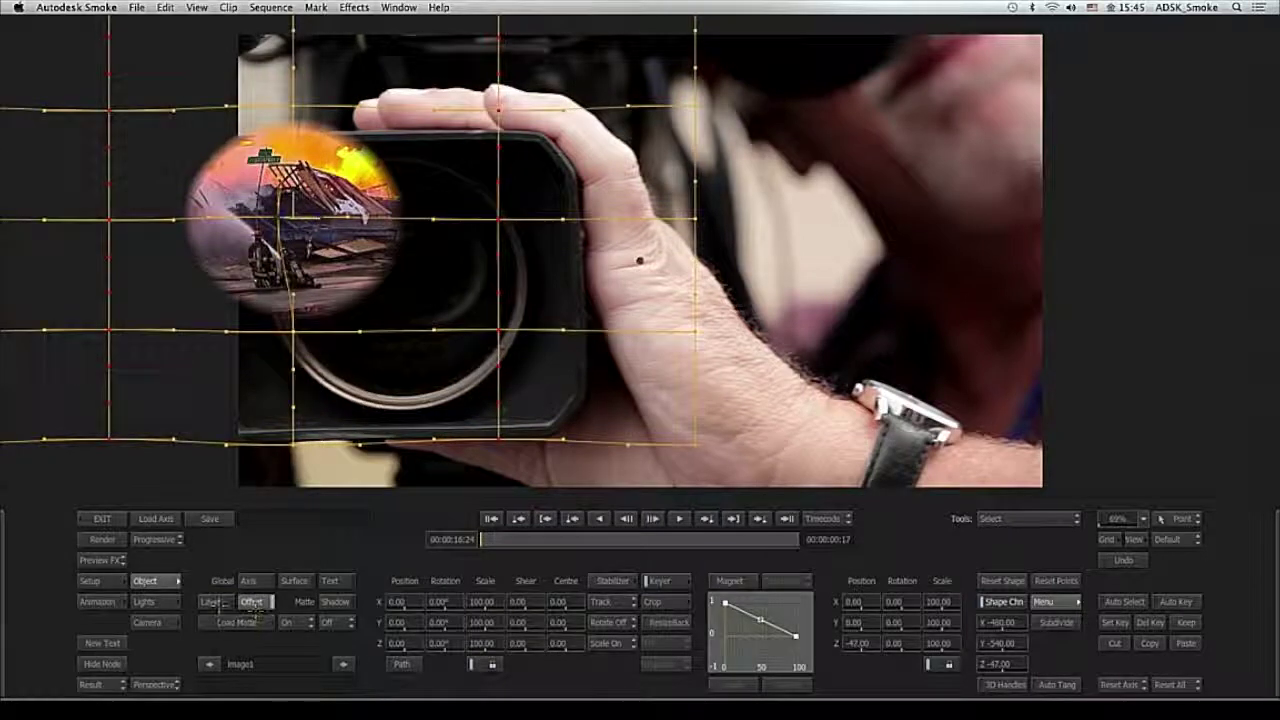
# - Offset the fire layer onto the lens at X 259, Y -144, Z -6.66 and scale it to 103%
pyautogui.click(247, 603)
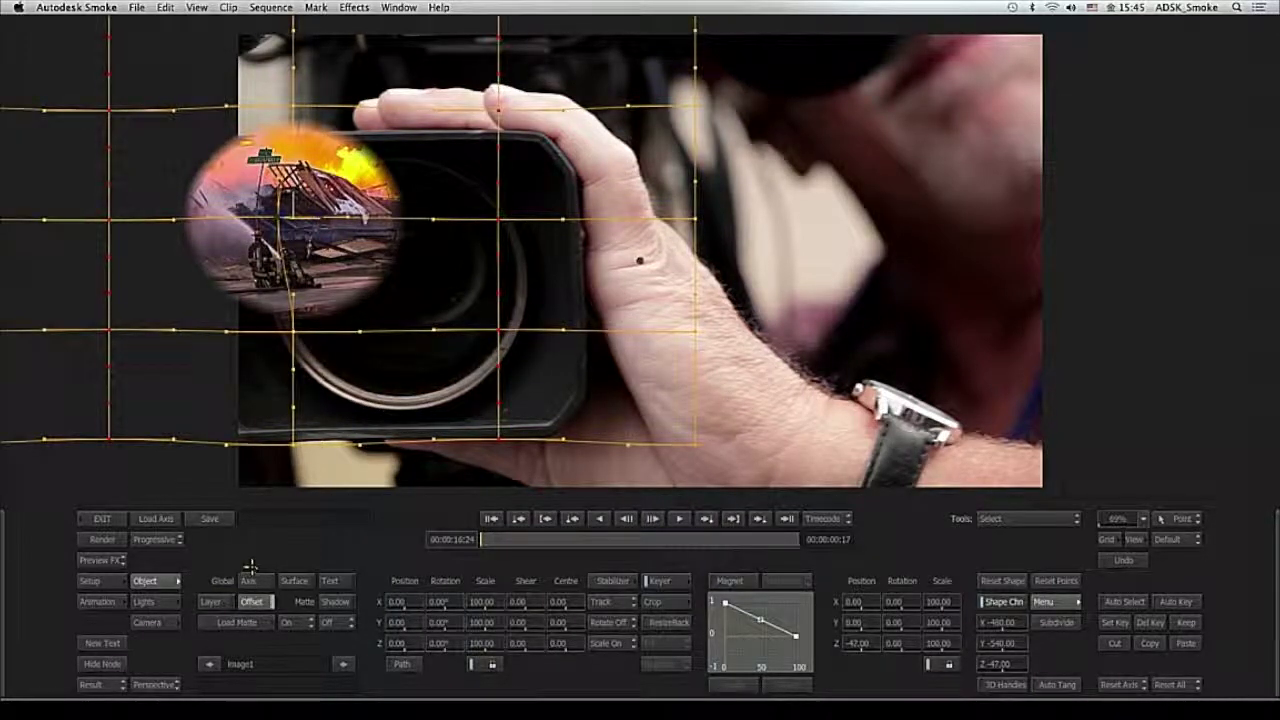
pyautogui.moveTo(410, 601); pyautogui.dragTo(540, 612)
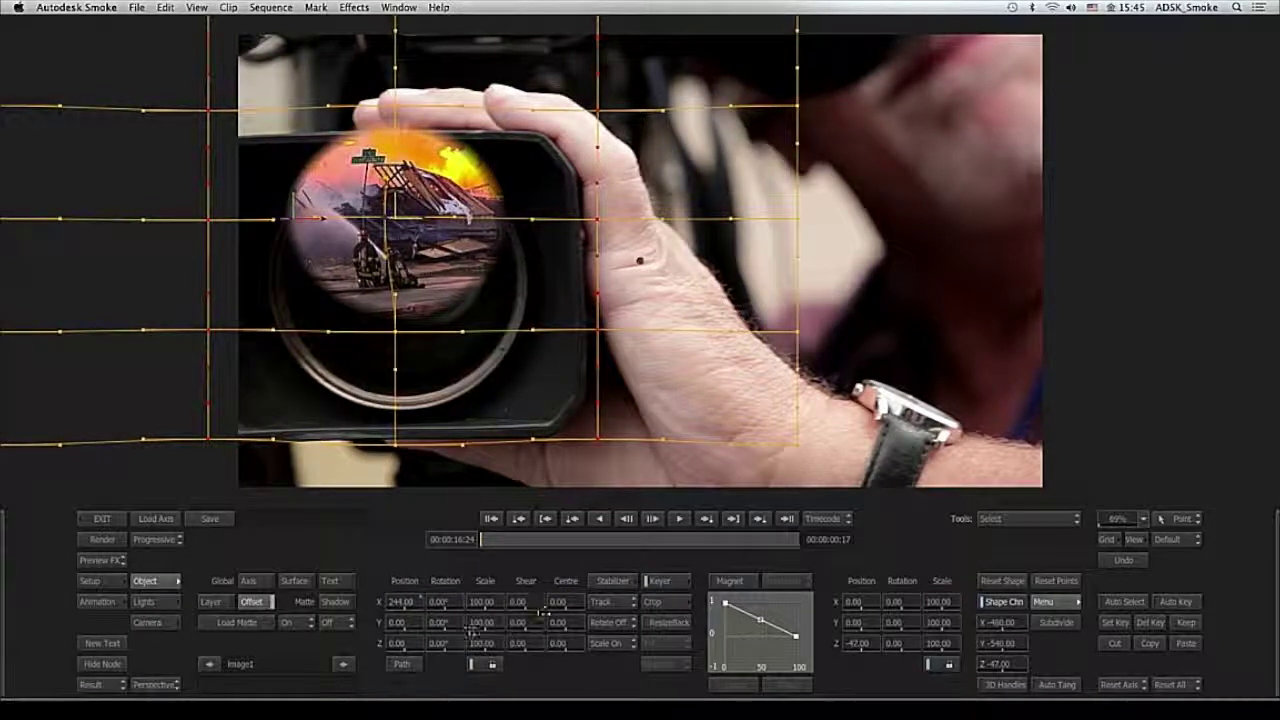
pyautogui.moveTo(410, 625); pyautogui.dragTo(498, 624)
pyautogui.moveTo(415, 605); pyautogui.dragTo(432, 595)
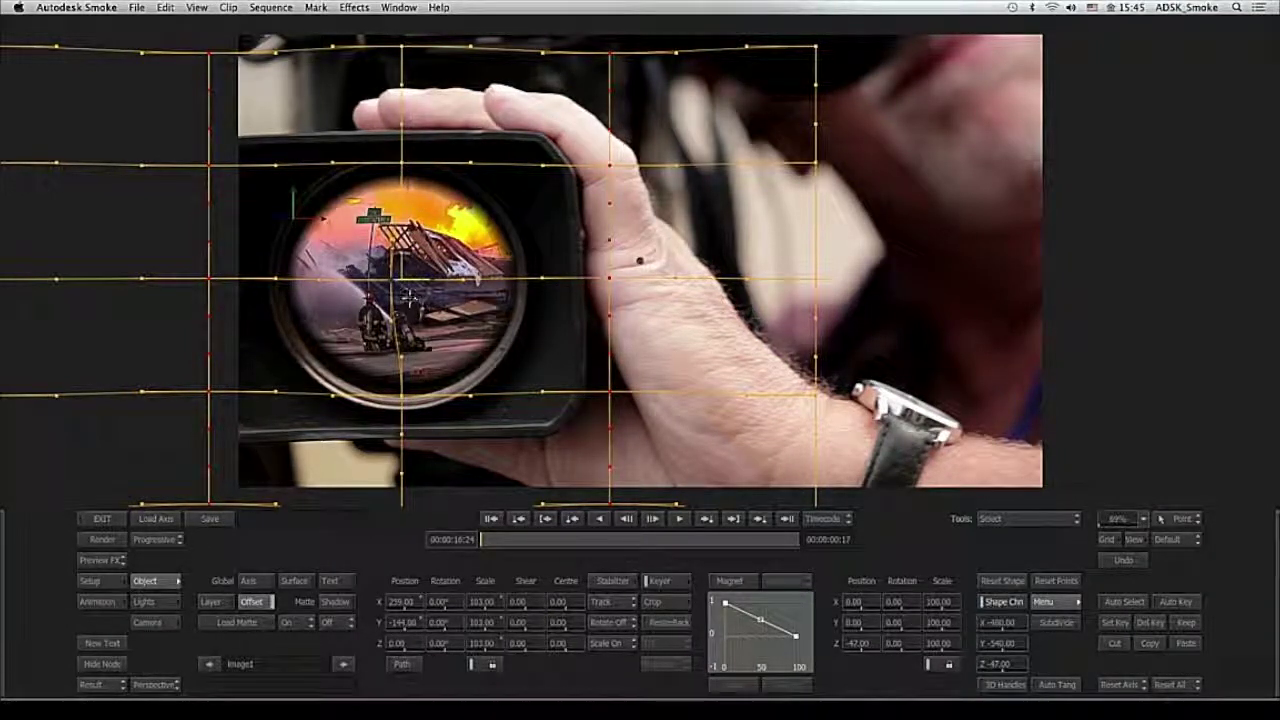
pyautogui.moveTo(402, 643); pyautogui.dragTo(388, 643)
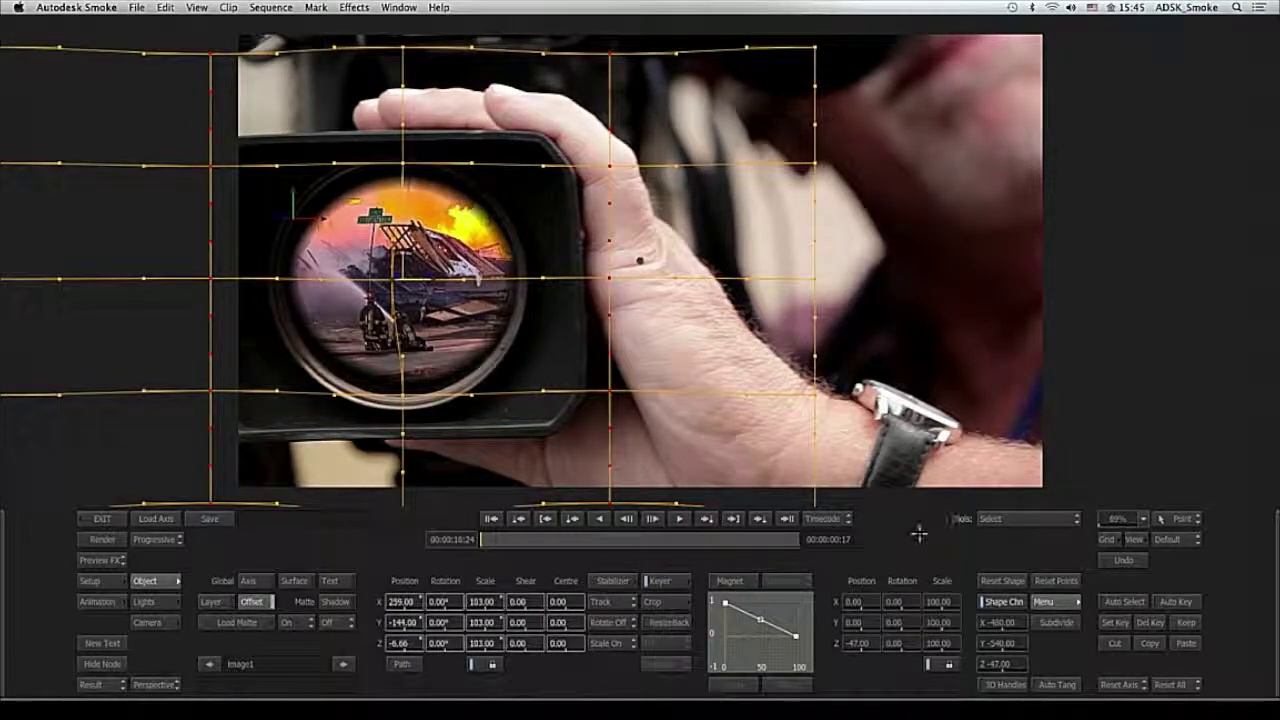
# - Nudge the surface's centre point to about X 28.59, Y -2.72 at Z 62, and set the layer's X offset to 251
pyautogui.click(418, 283)
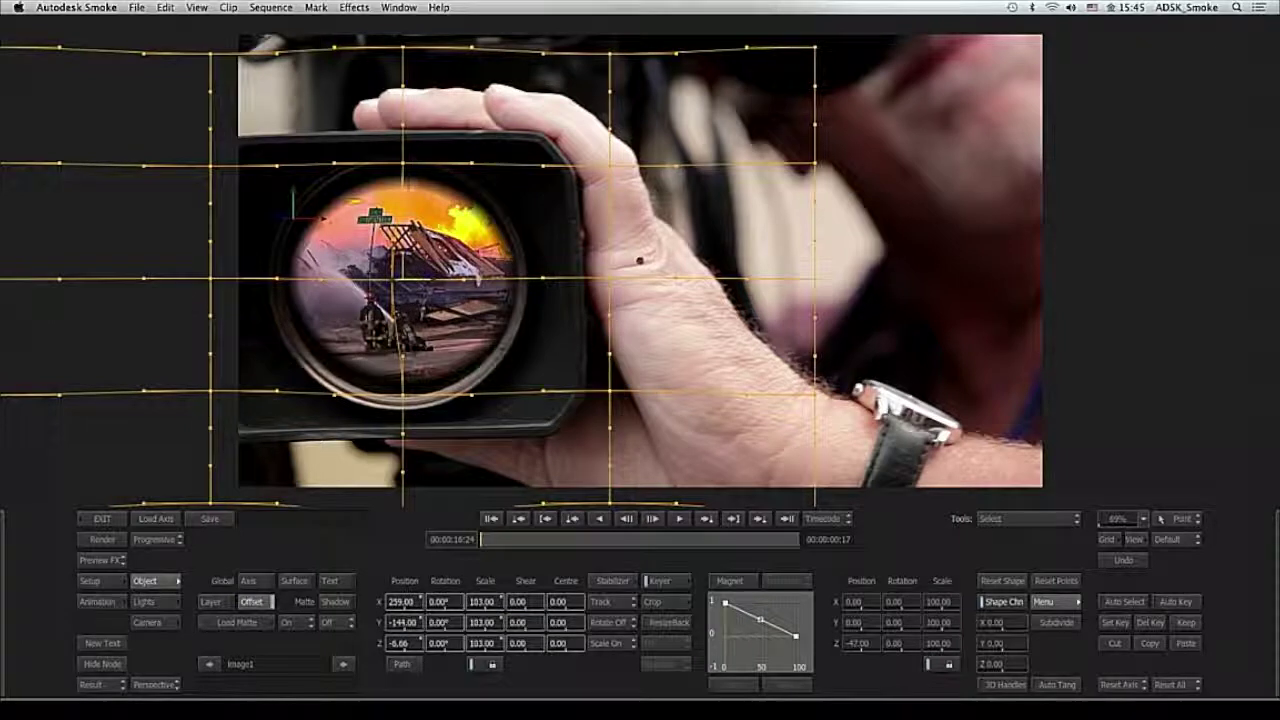
pyautogui.click(398, 281)
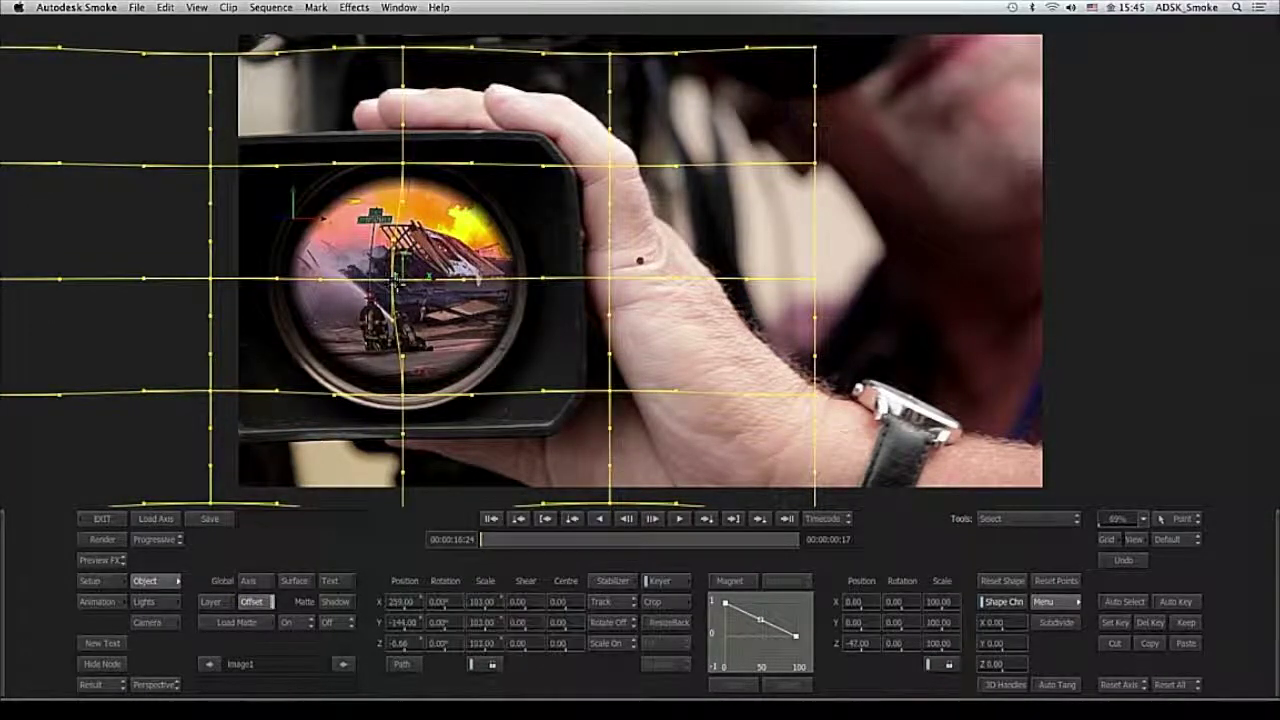
pyautogui.moveTo(1002, 664); pyautogui.dragTo(988, 664)
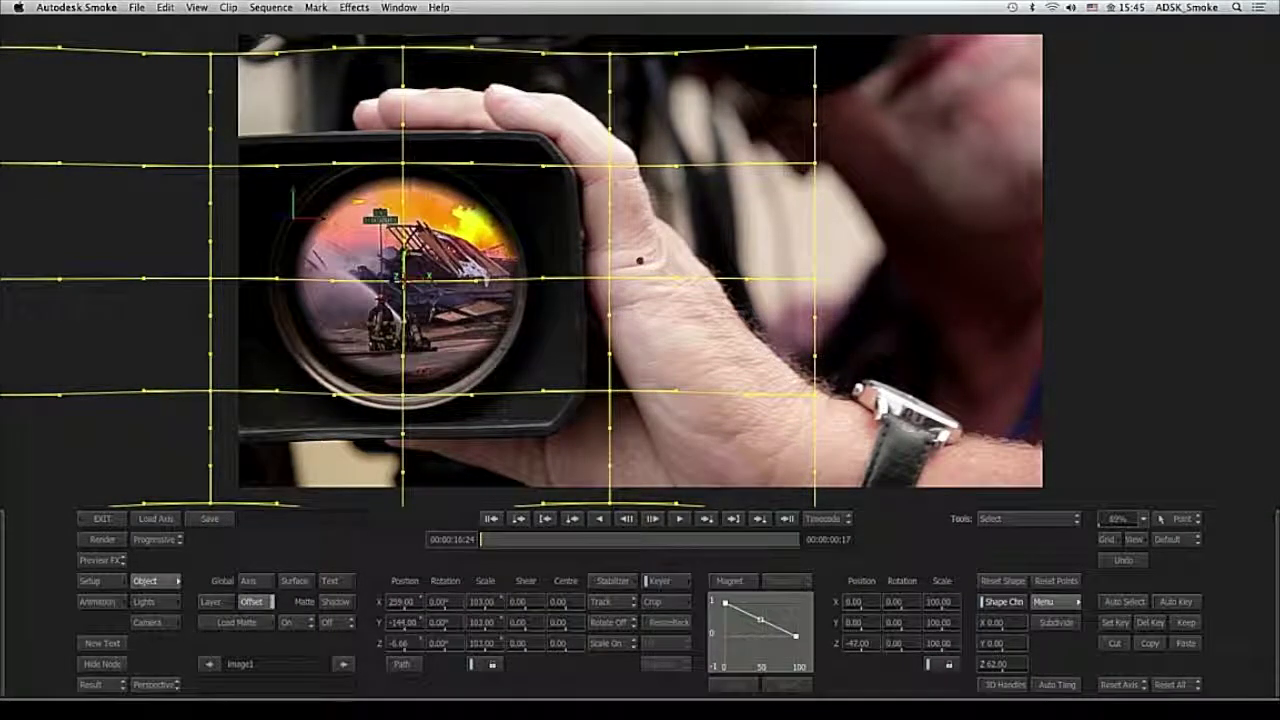
pyautogui.moveTo(579, 280); pyautogui.dragTo(540, 286)
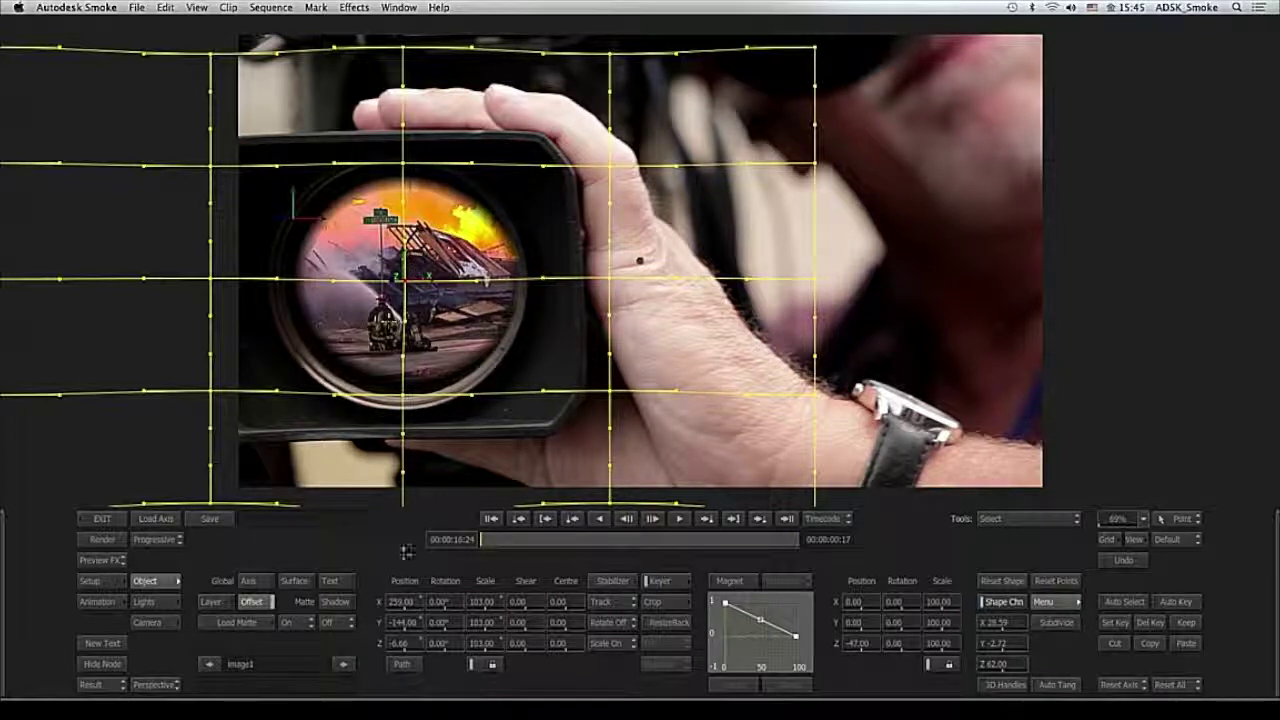
pyautogui.moveTo(422, 601)
pyautogui.mouseDown()
pyautogui.moveTo(381, 601)
pyautogui.moveTo(401, 601)
pyautogui.mouseUp()
# - Adjust the surface points around the lens to fit its rim, including the upper-left one at about X -487.34, Y 274.41
pyautogui.moveTo(400, 163); pyautogui.dragTo(400, 158)
pyautogui.moveTo(207, 279); pyautogui.dragTo(201, 279)
pyautogui.moveTo(400, 391); pyautogui.dragTo(396, 404)
pyautogui.moveTo(607, 279); pyautogui.dragTo(600, 279)
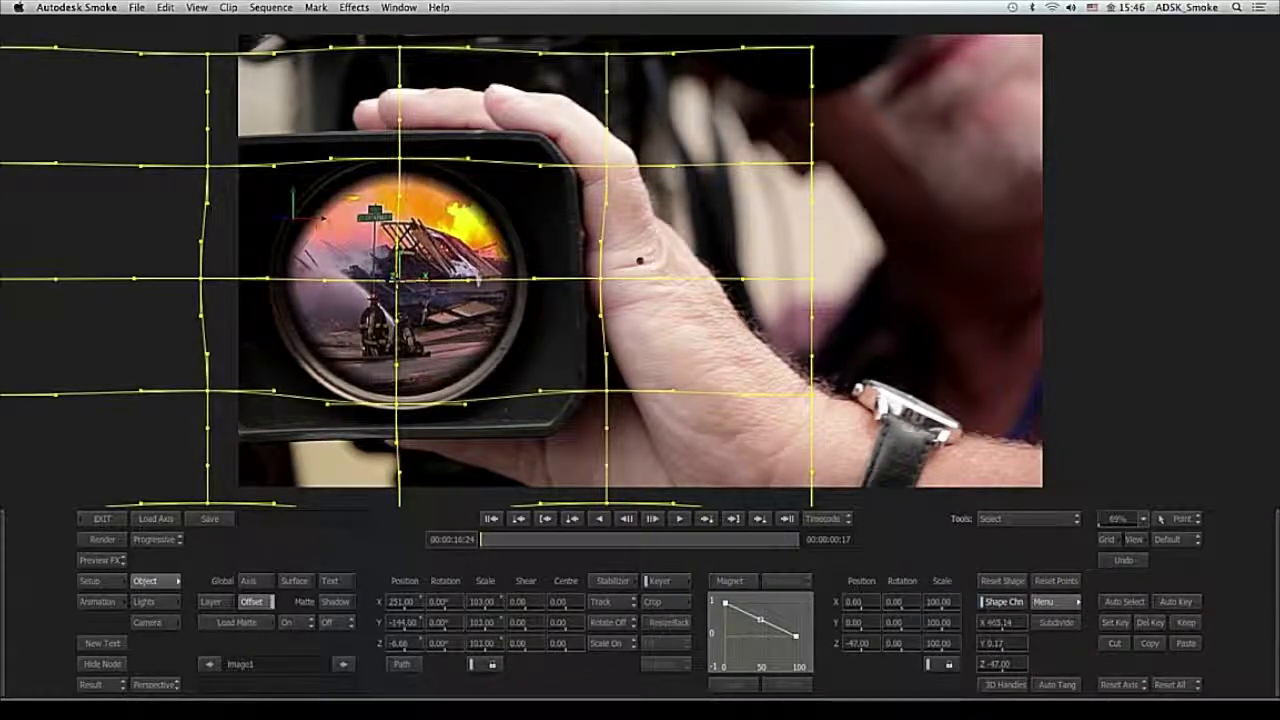
pyautogui.click(396, 158)
pyautogui.moveTo(396, 158); pyautogui.dragTo(397, 157)
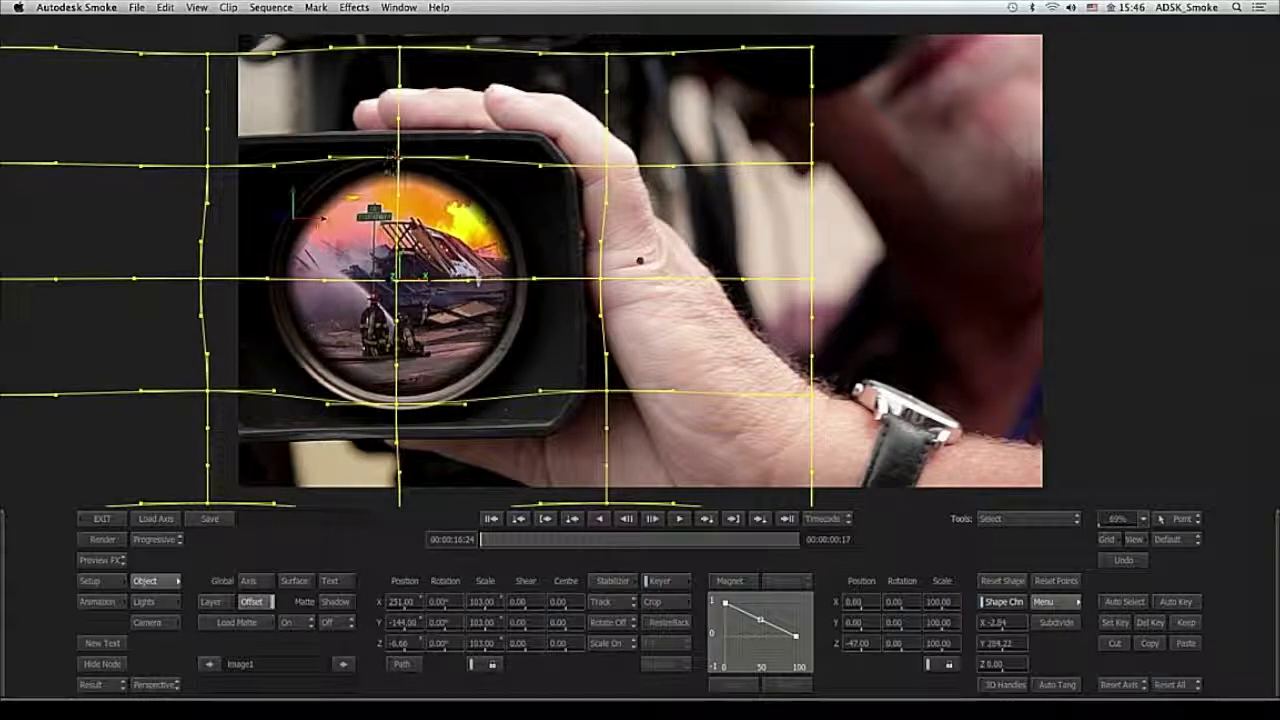
pyautogui.click(204, 163)
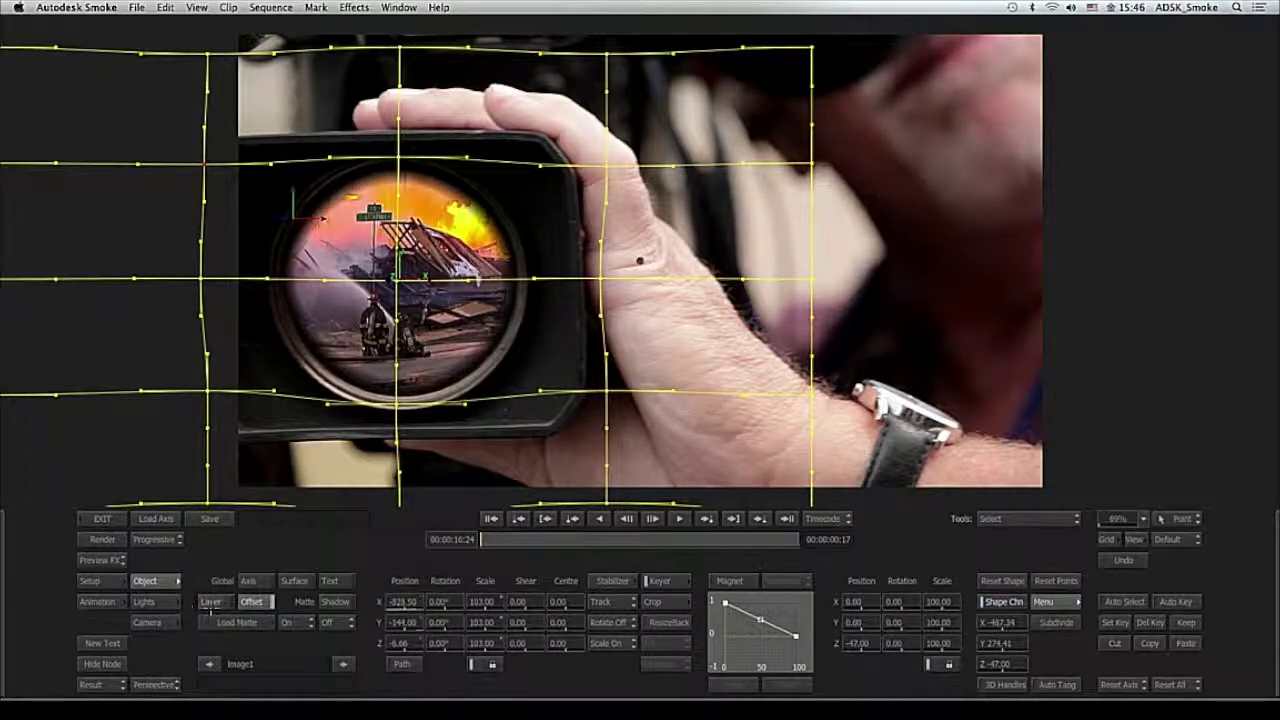
# - Switch from Offset to the Layer controls and set the fire layer's transparency to 69%, checking the blend across the shot
pyautogui.click(211, 601)
pyautogui.click(1069, 603)
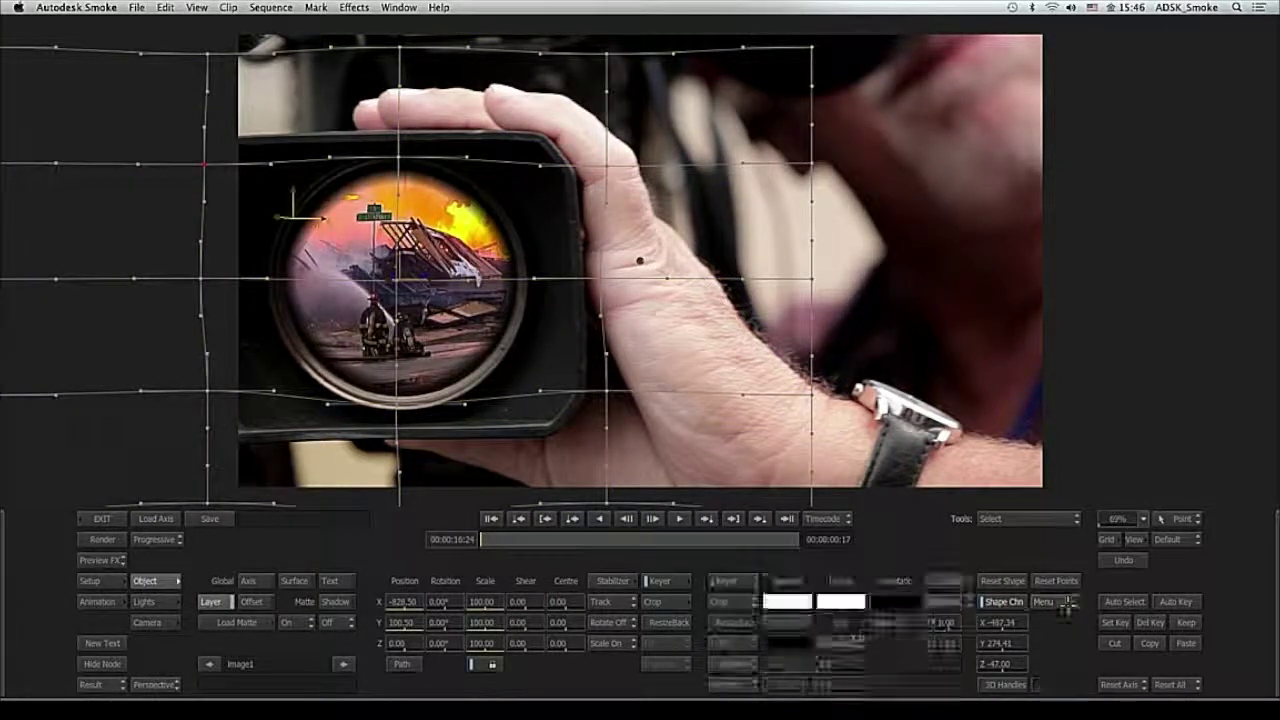
pyautogui.moveTo(731, 623); pyautogui.dragTo(768, 628)
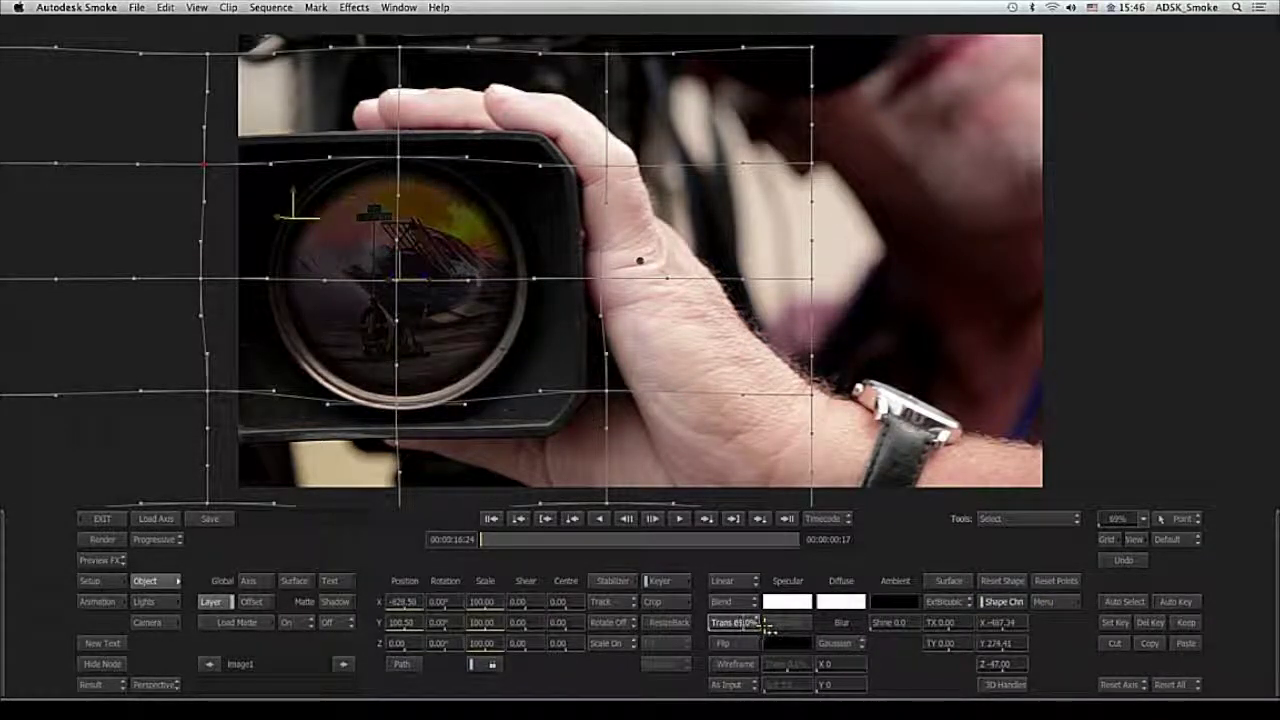
pyautogui.moveTo(768, 626); pyautogui.dragTo(768, 626)
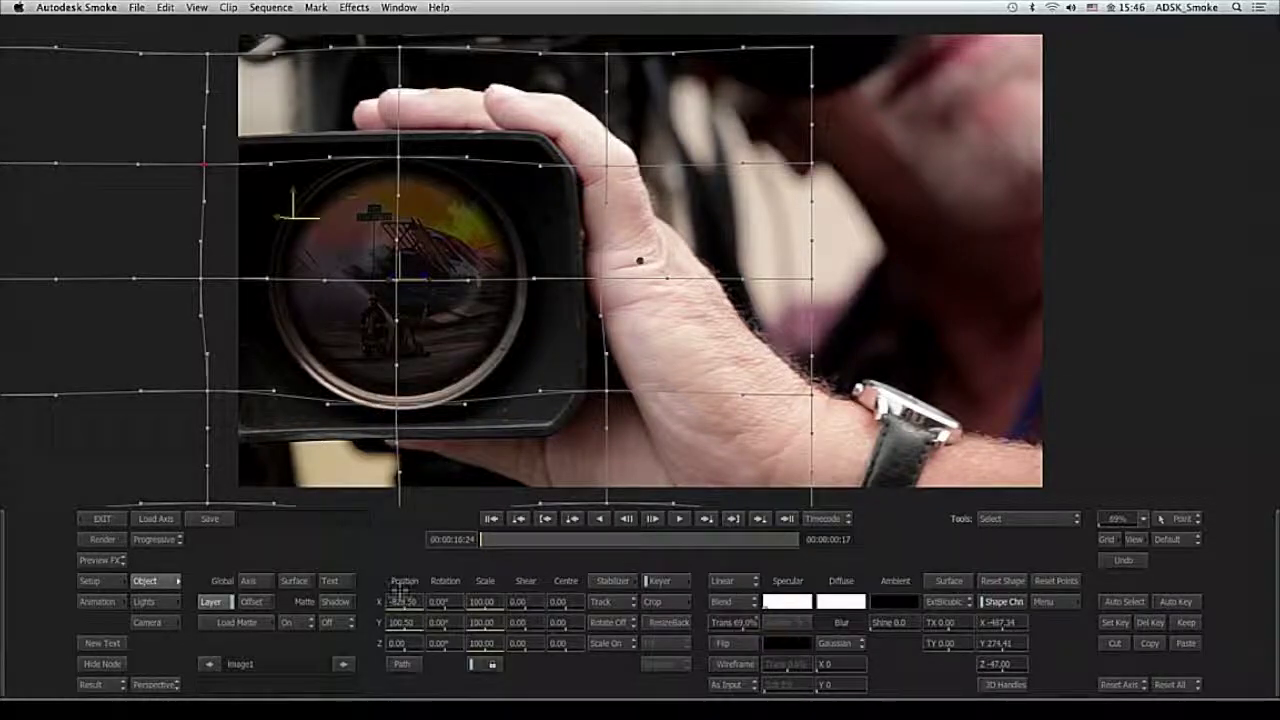
pyautogui.moveTo(507, 540); pyautogui.dragTo(252, 530)
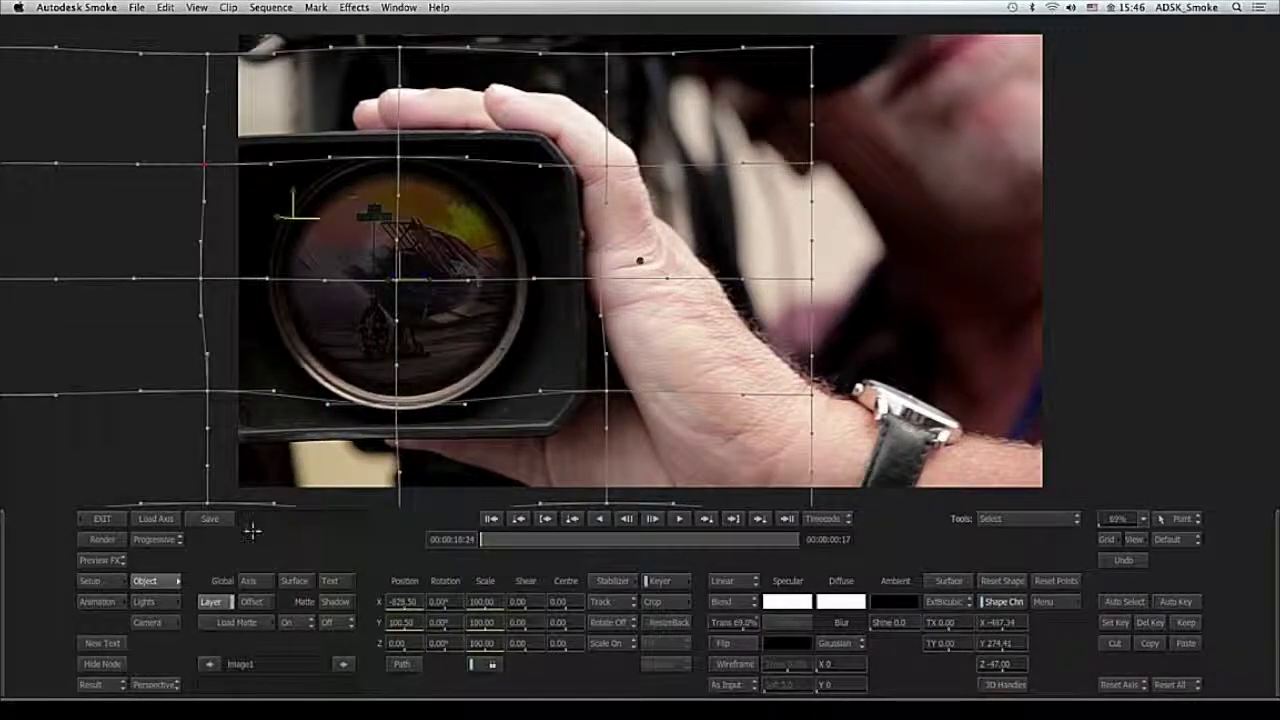
# - Exit the Axis editor and play the timeline from 00:00:16:20 to review the lens reflection
pyautogui.click(102, 518)
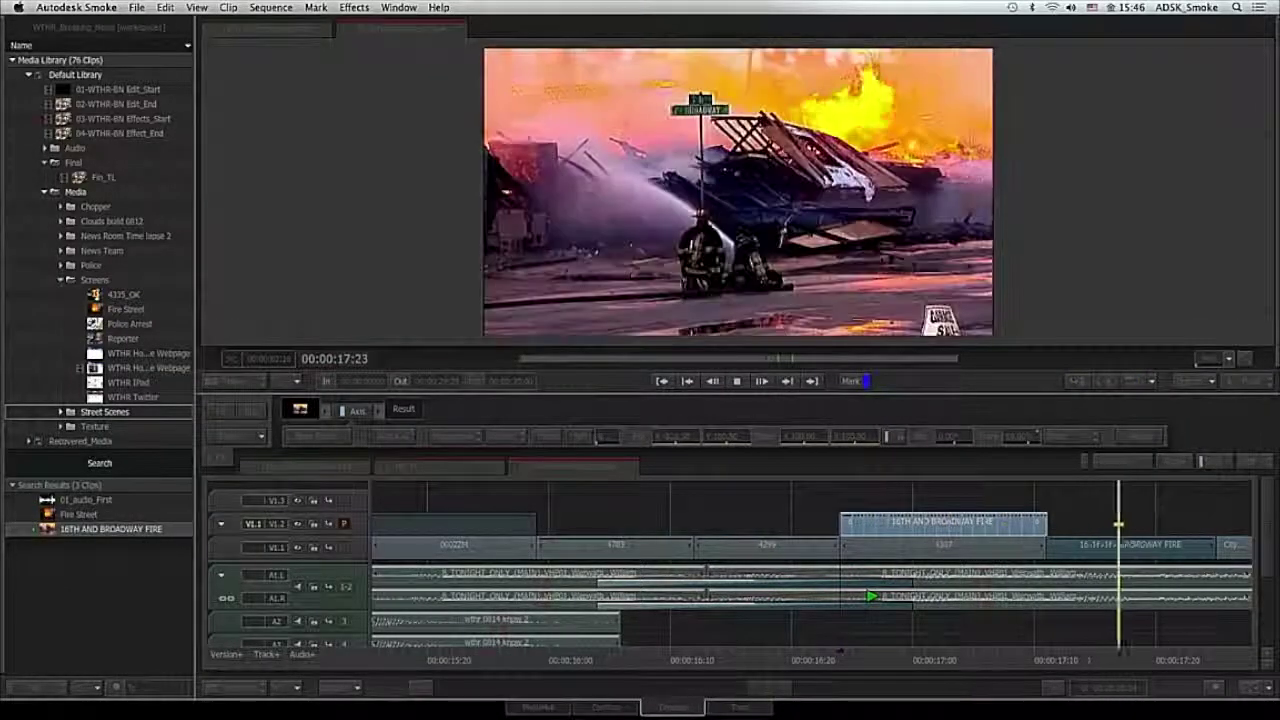
pyautogui.press('space')
pyautogui.click(752, 655)
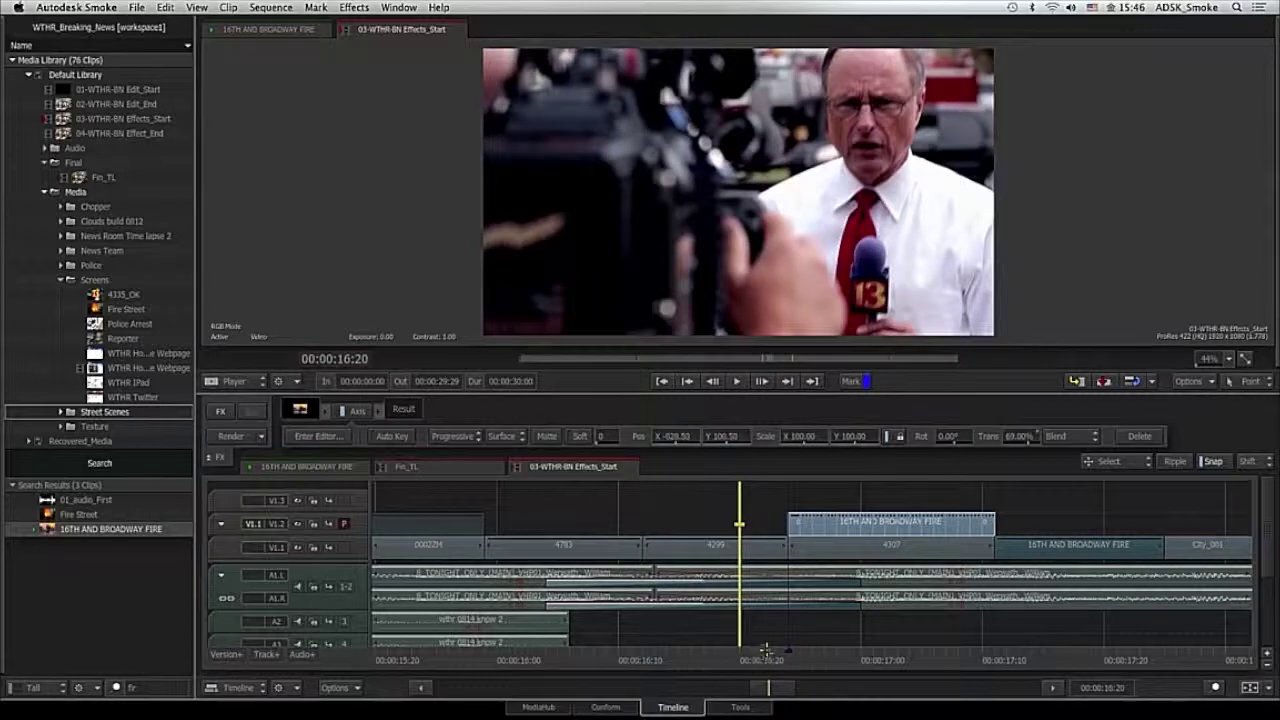
pyautogui.press('space')
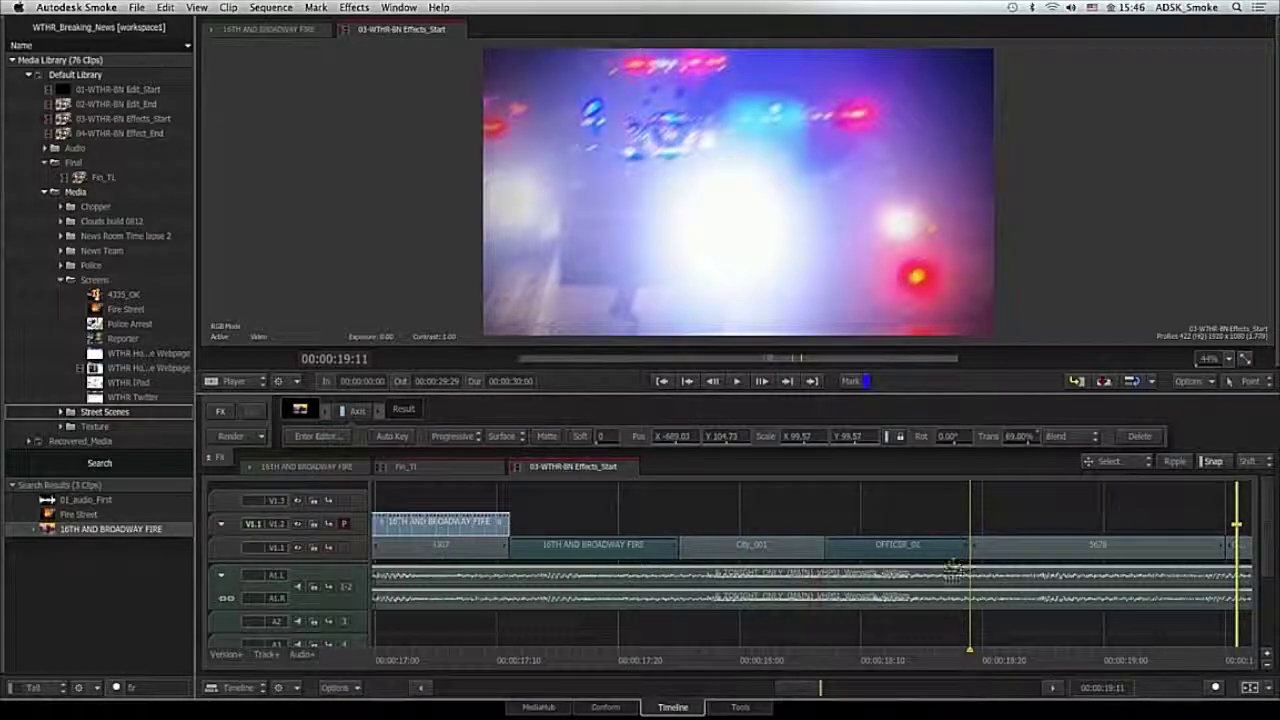
# - Go to 00:00:18:29 in the night reporter shot and make V1.1 the primary track
pyautogui.click(1250, 689)
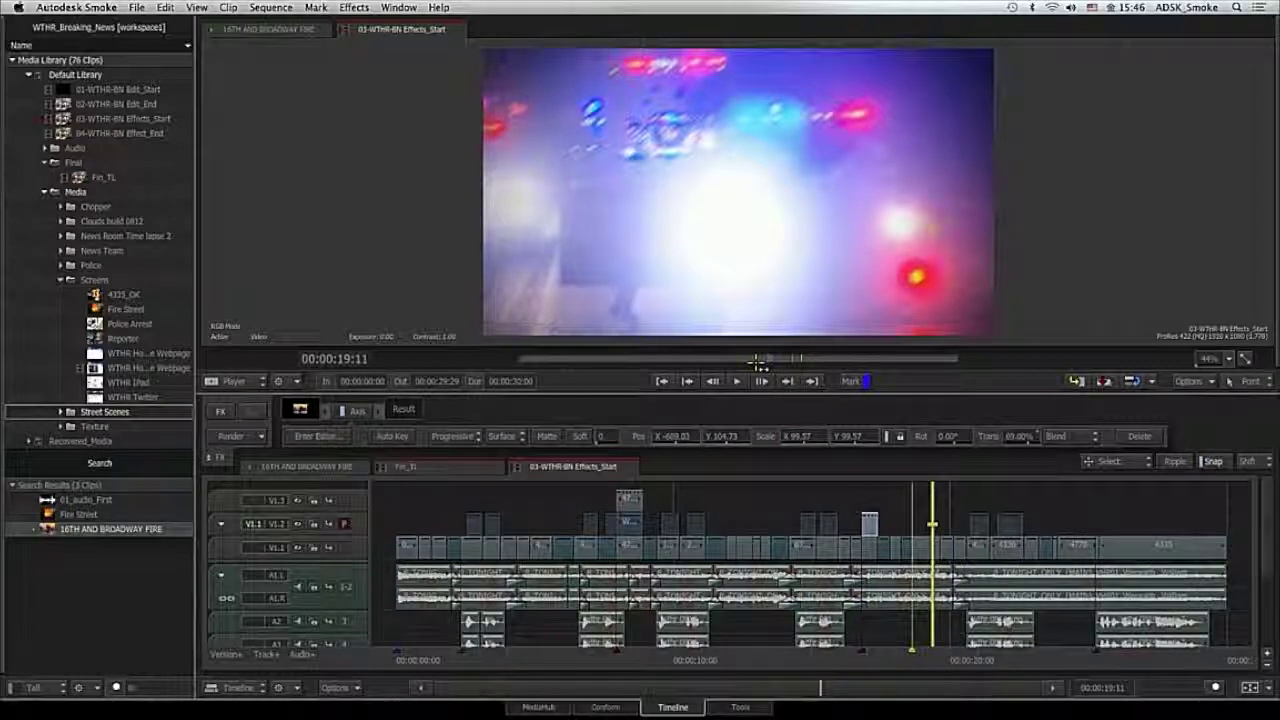
pyautogui.moveTo(929, 688); pyautogui.dragTo(901, 657)
pyautogui.press('pagedown')
pyautogui.press('Up')
pyautogui.press('Up')
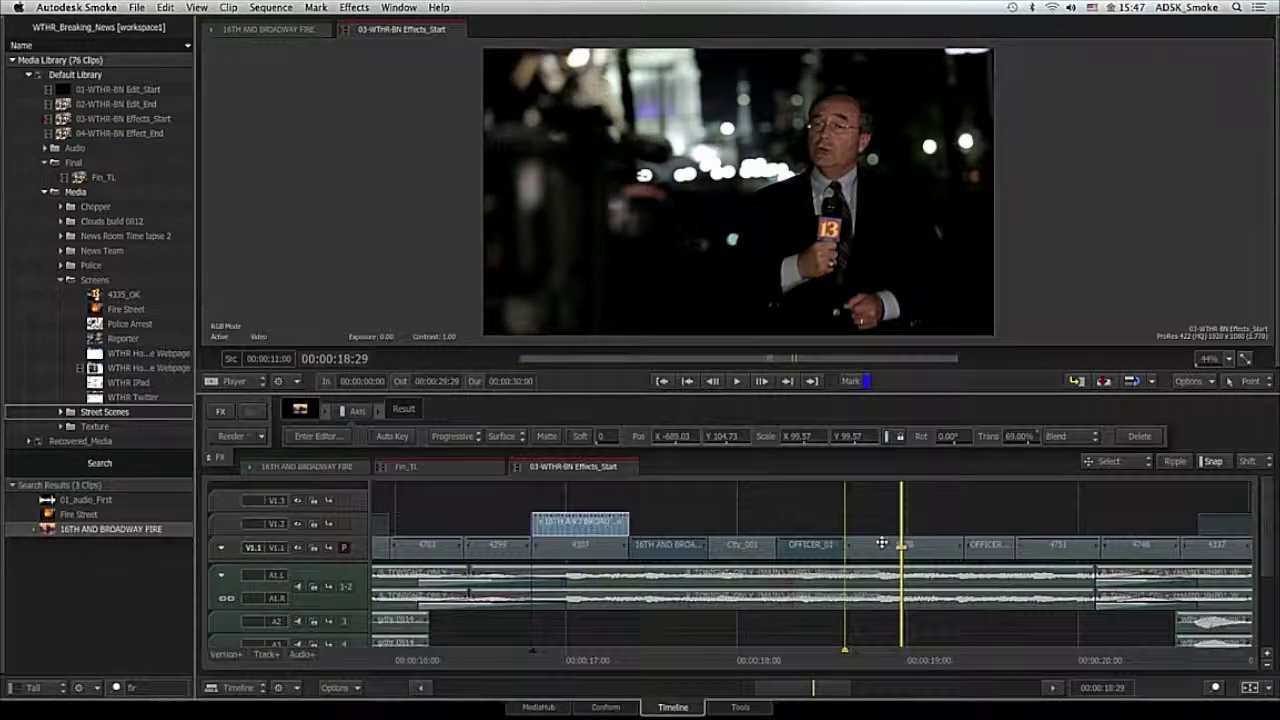
pyautogui.moveTo(846, 690); pyautogui.dragTo(874, 693)
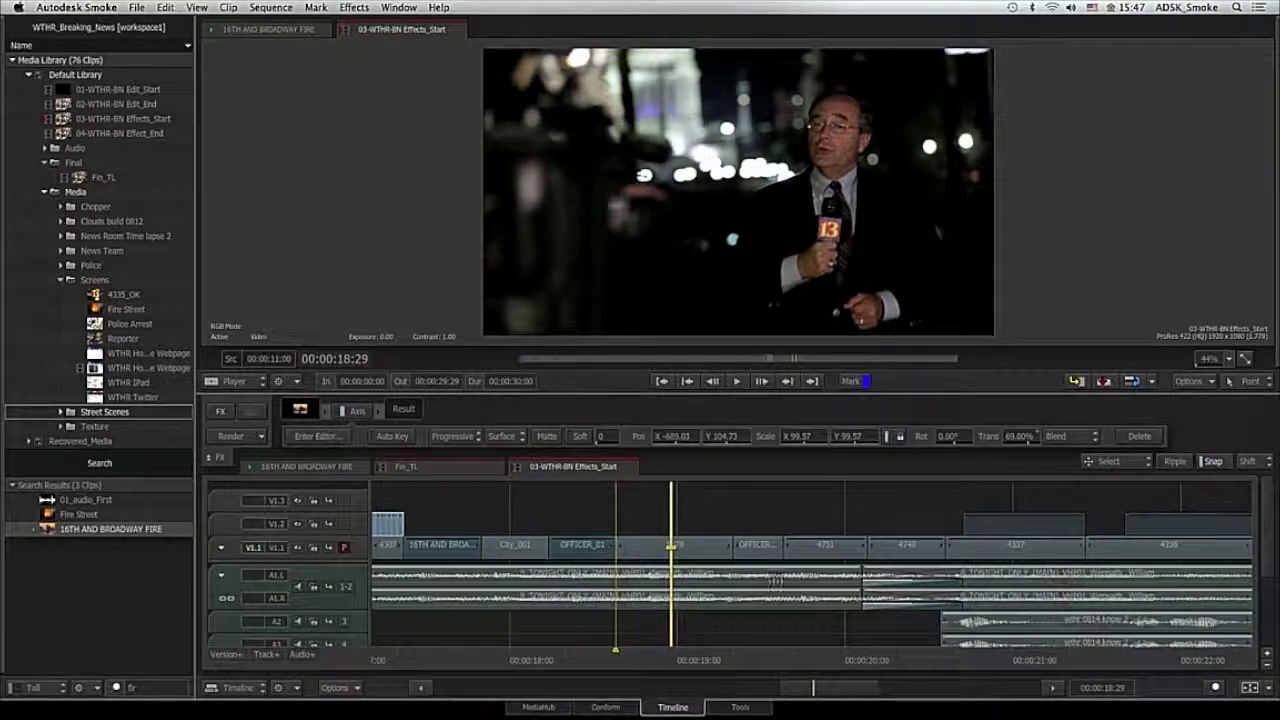
# - Add a Colour Correct effect to the night reporter clip on V1.1 and set its master gain to 168.0
pyautogui.click(708, 545)
pyautogui.rightClick(708, 545)
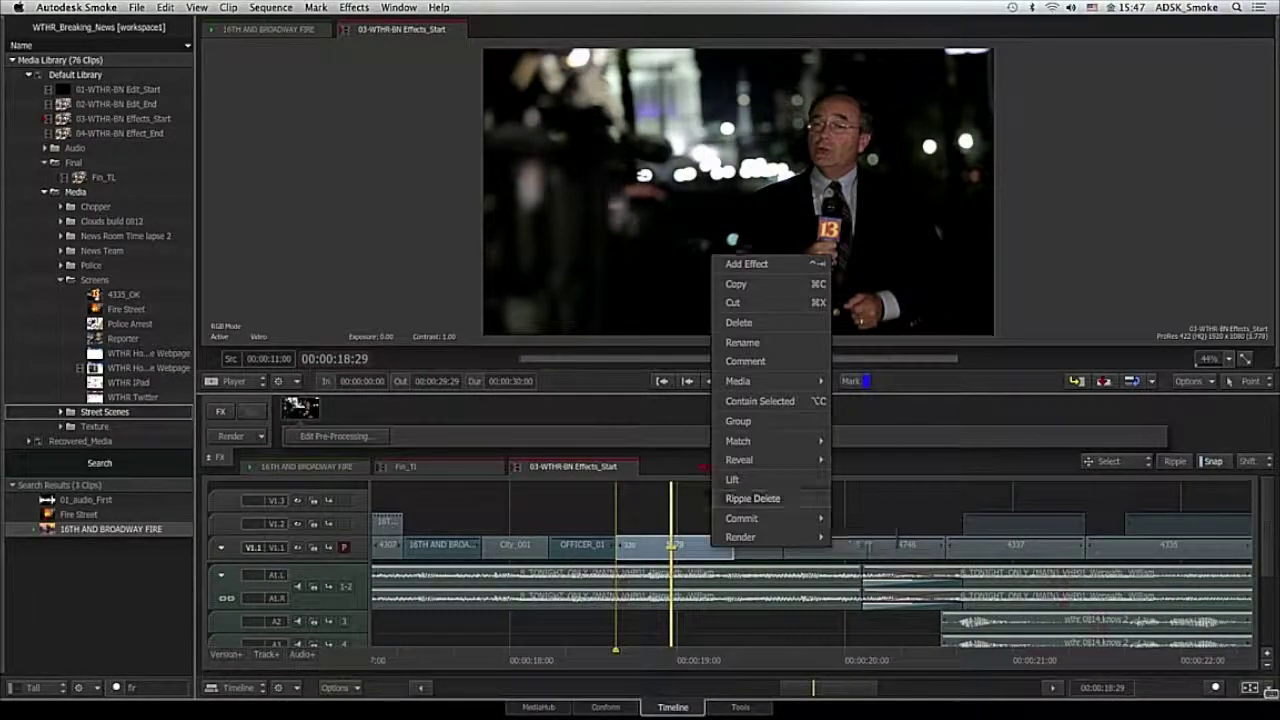
pyautogui.click(746, 264)
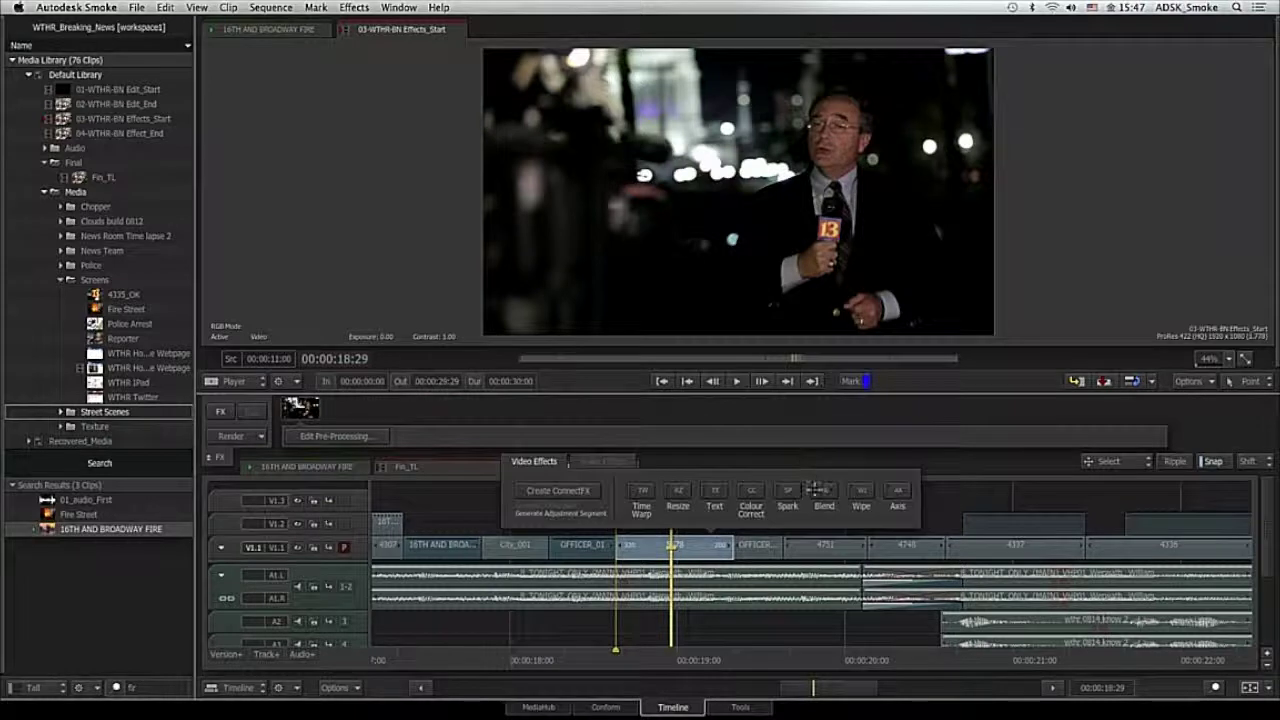
pyautogui.click(752, 492)
pyautogui.moveTo(857, 438); pyautogui.dragTo(895, 432)
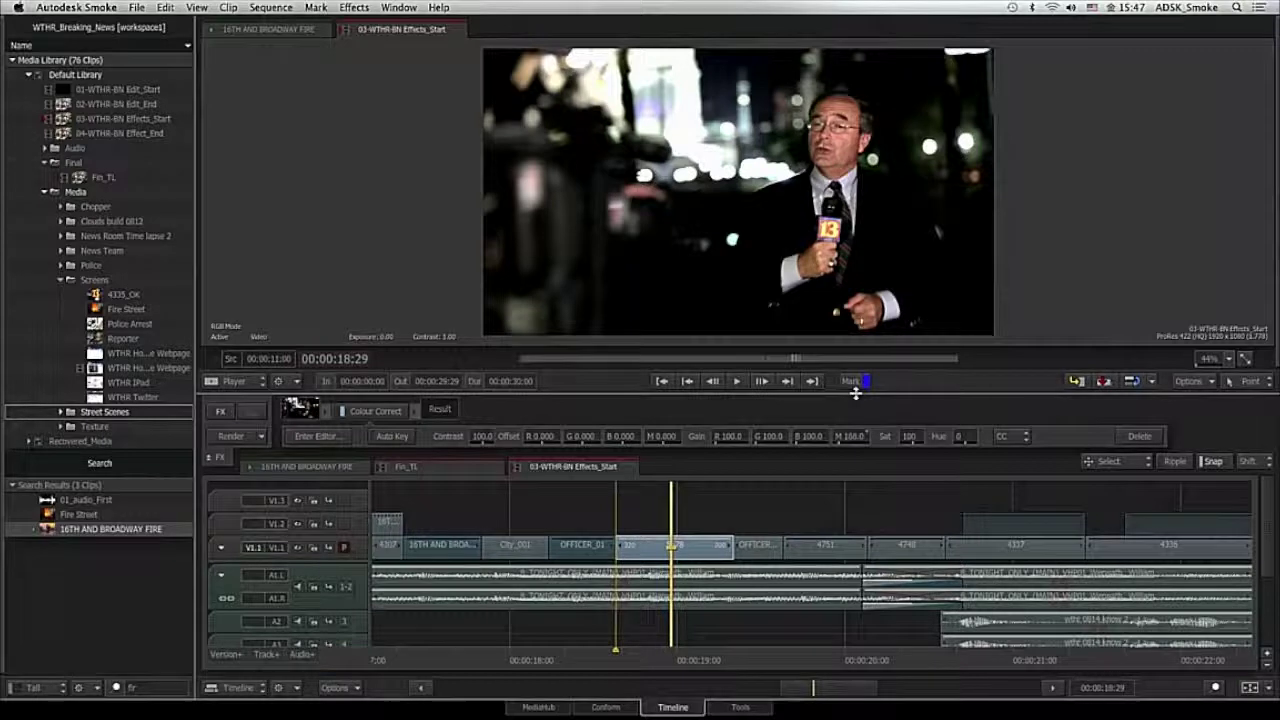
# - Try creating a ConnectFX on the reporter clip without Generate Composite, exit to the timeline and undo its creation
pyautogui.rightClick(705, 546)
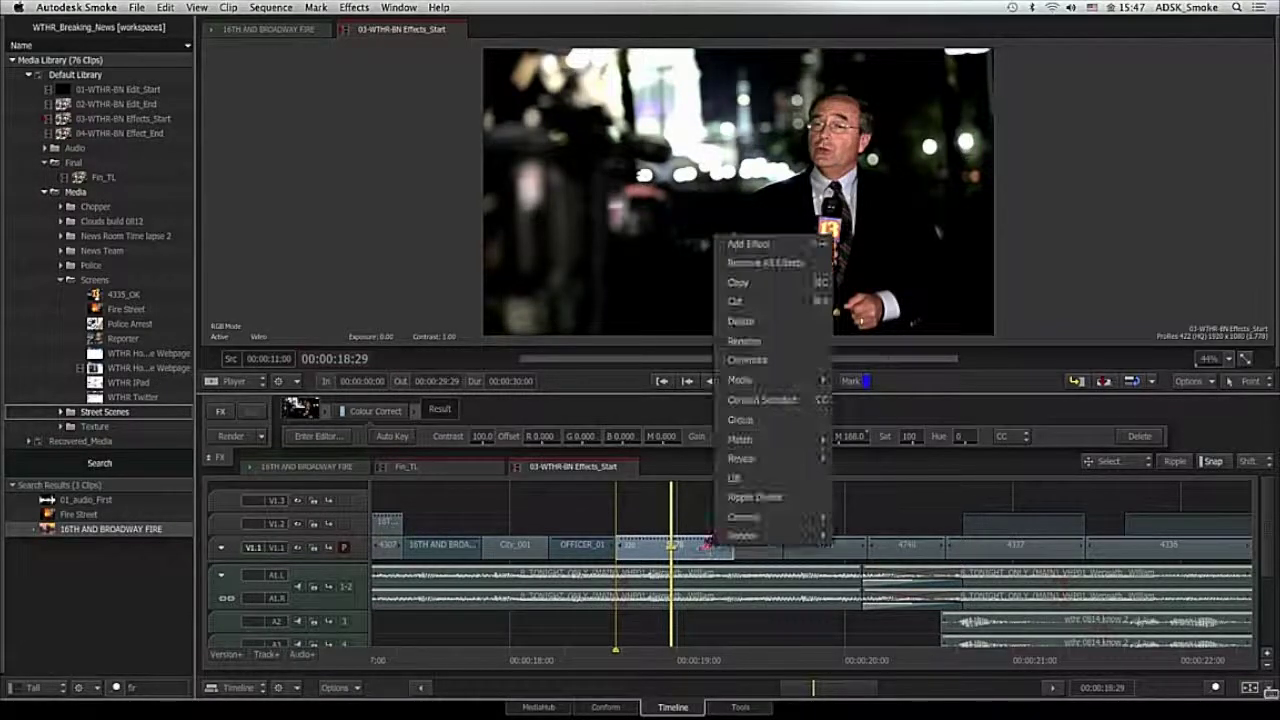
pyautogui.click(770, 247)
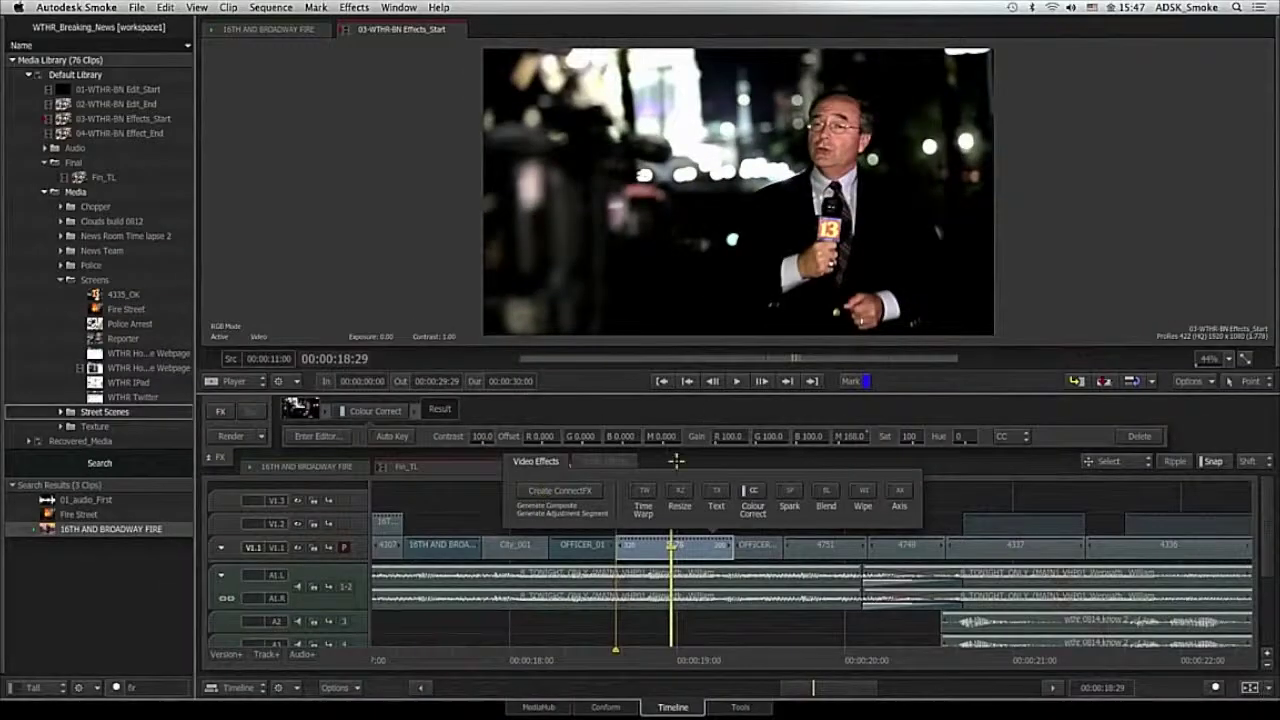
pyautogui.click(566, 491)
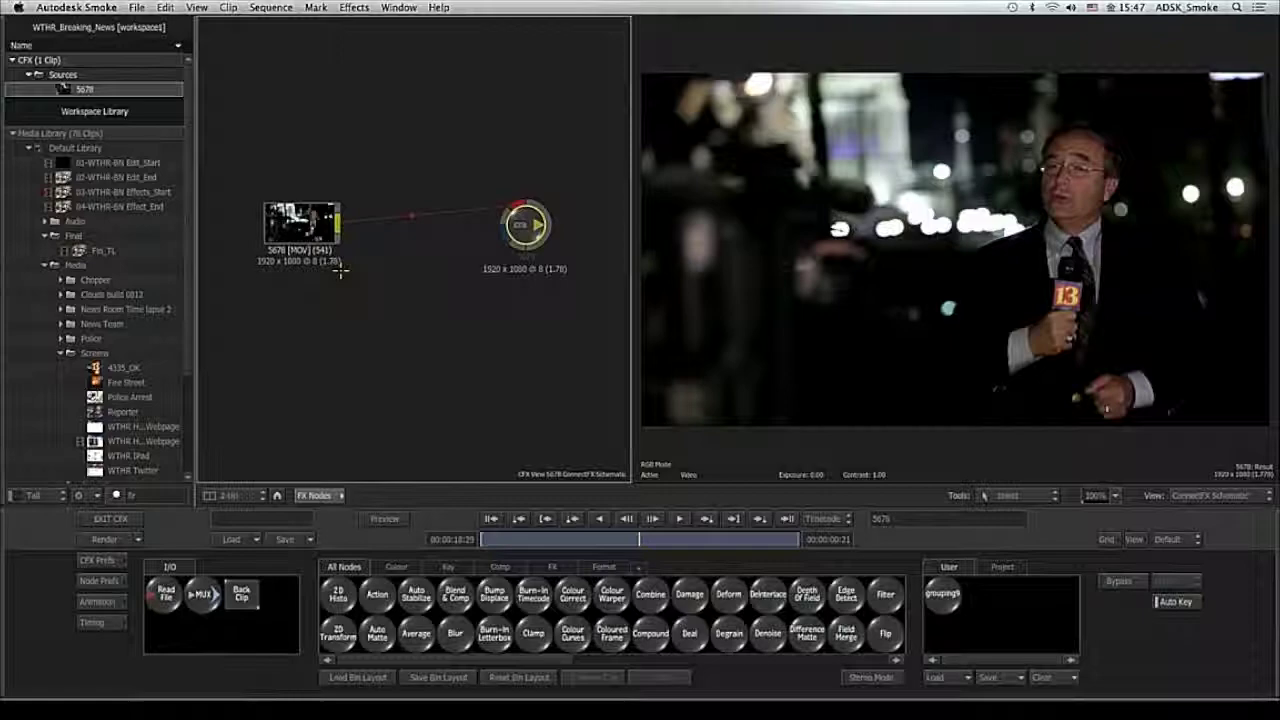
pyautogui.click(113, 519)
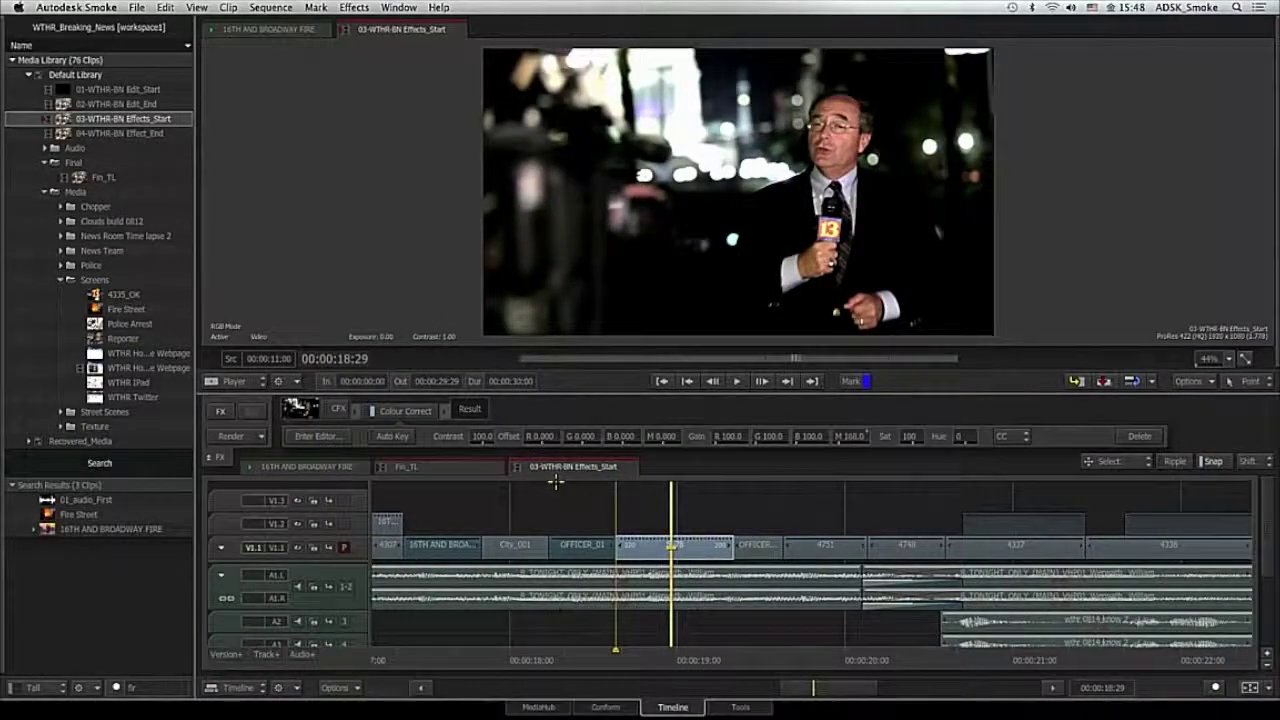
pyautogui.press('super+z')
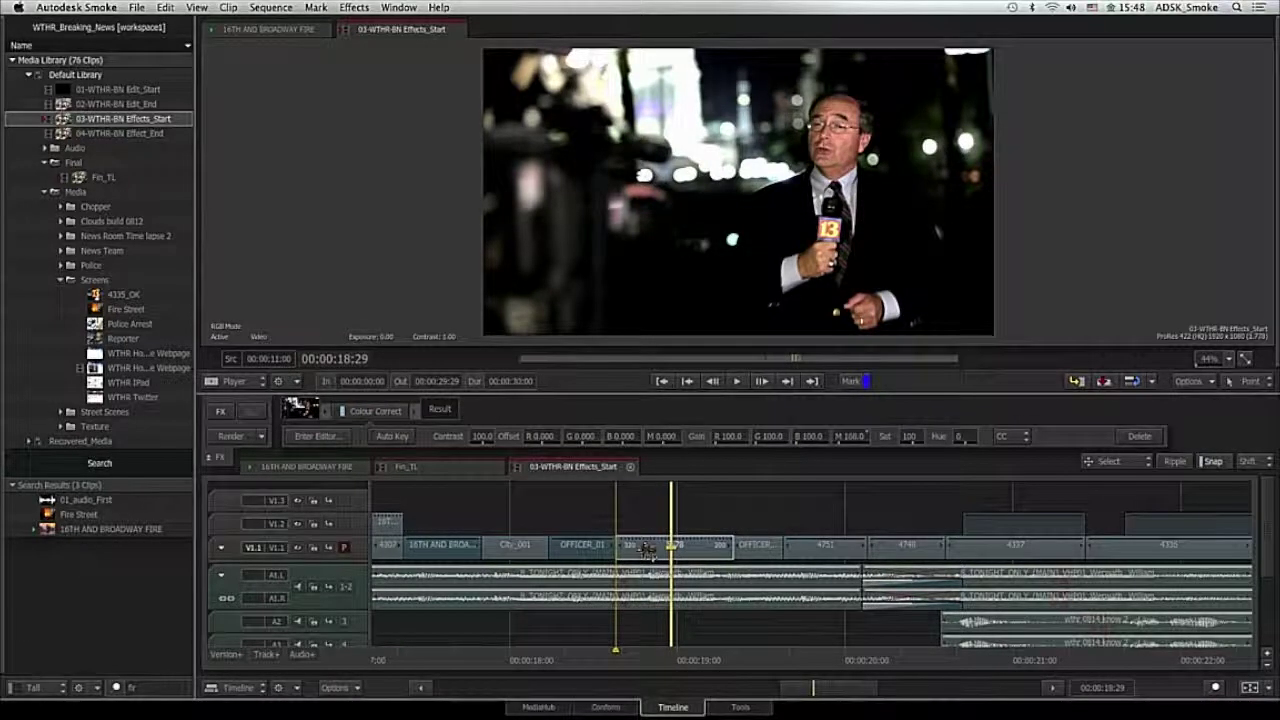
# - Create a ConnectFX from the colour-corrected reporter clip with Generate Composite enabled
pyautogui.rightClick(652, 547)
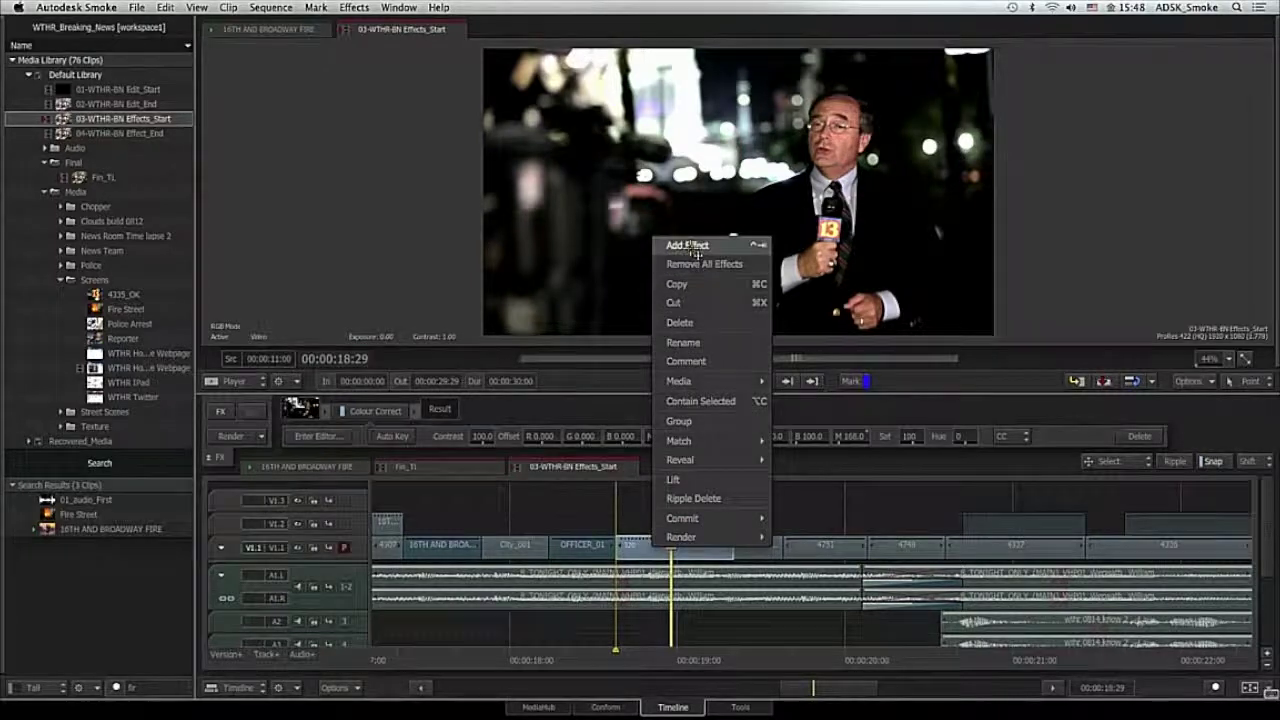
pyautogui.click(688, 247)
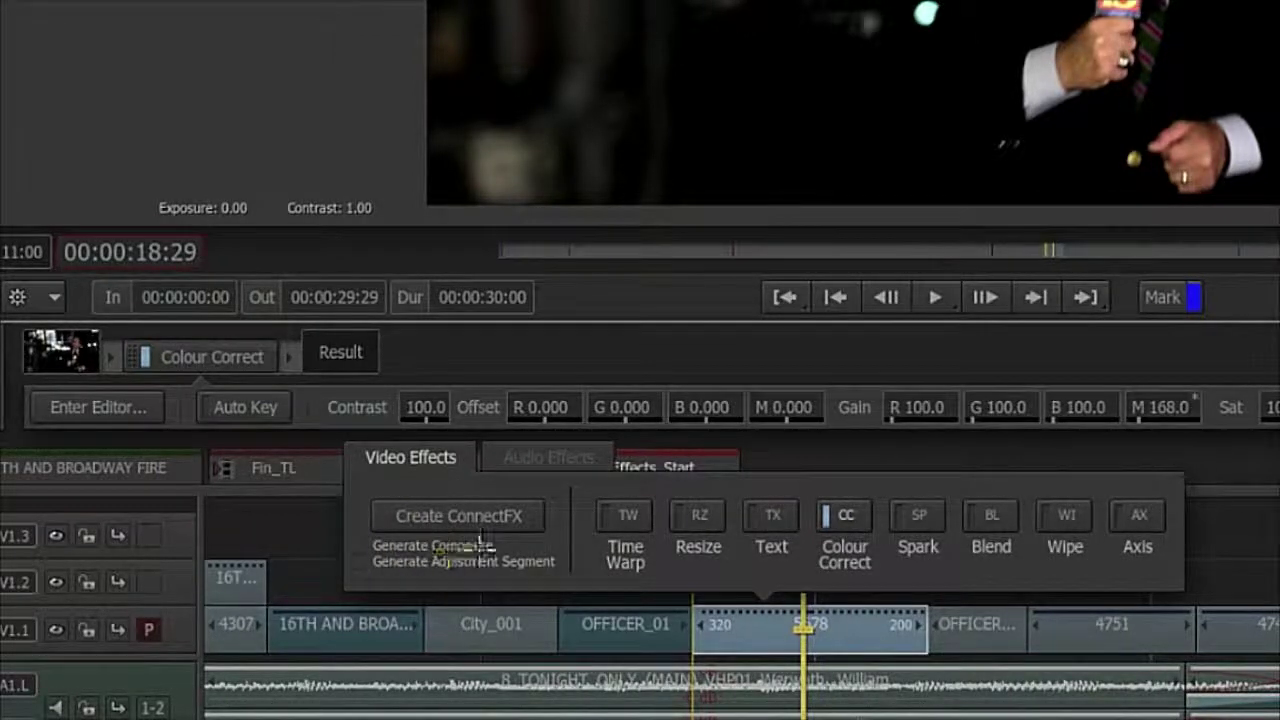
pyautogui.click(360, 546)
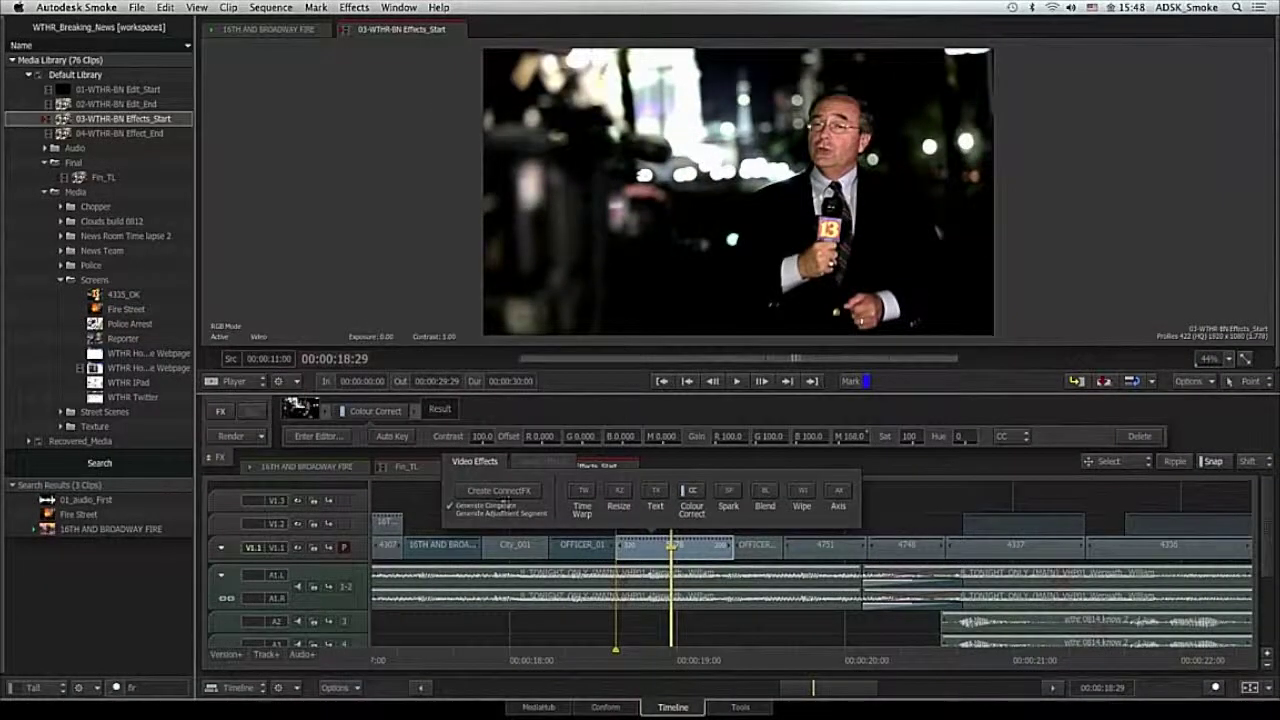
pyautogui.click(511, 494)
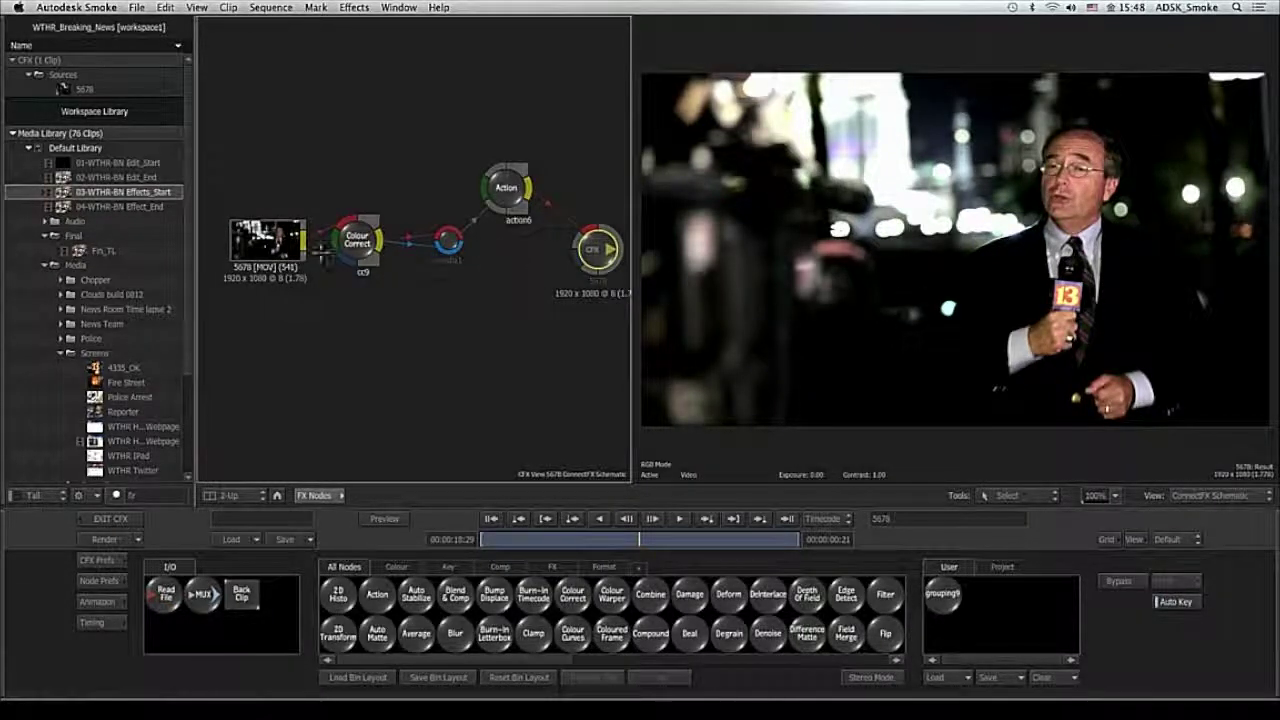
# - Rearrange the clip, Colour Correct, media and Action nodes into a clear chain and hide the media library
pyautogui.moveTo(280, 240); pyautogui.dragTo(273, 187)
pyautogui.moveTo(360, 242); pyautogui.dragTo(374, 199)
pyautogui.moveTo(506, 188); pyautogui.dragTo(514, 180)
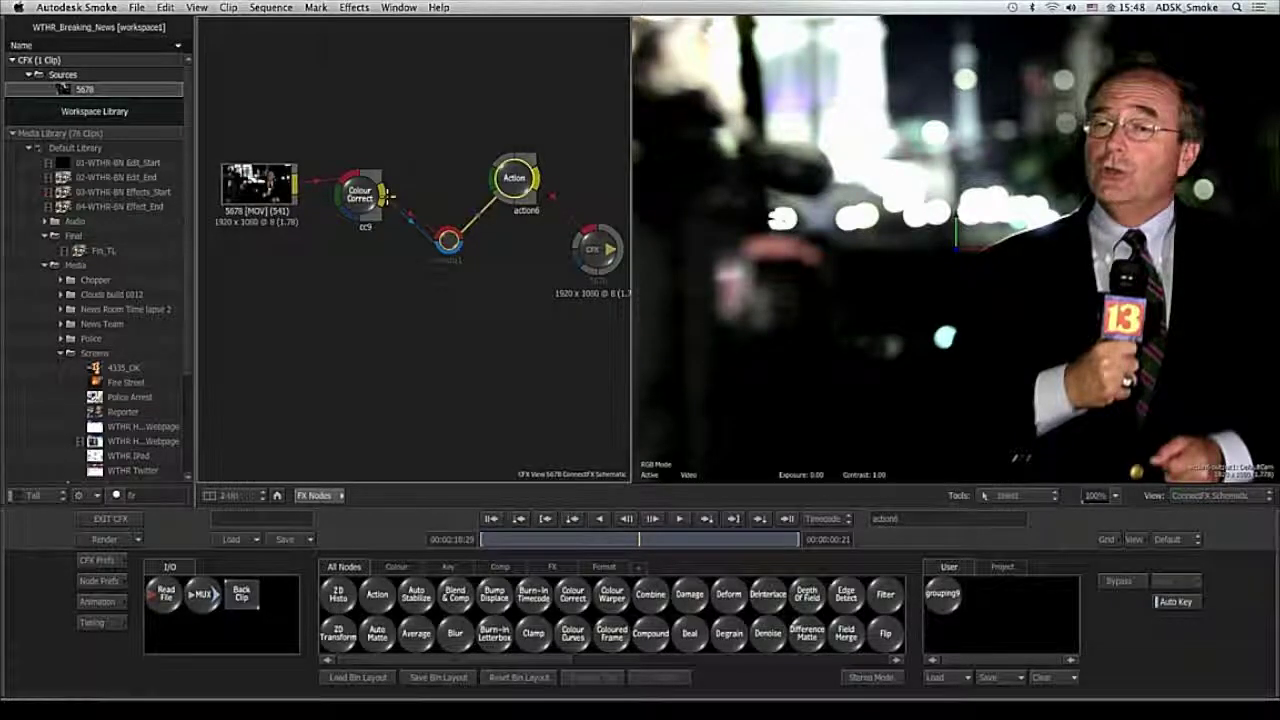
pyautogui.moveTo(516, 183); pyautogui.dragTo(518, 268)
pyautogui.moveTo(450, 241); pyautogui.dragTo(444, 225)
pyautogui.moveTo(516, 264); pyautogui.dragTo(508, 262)
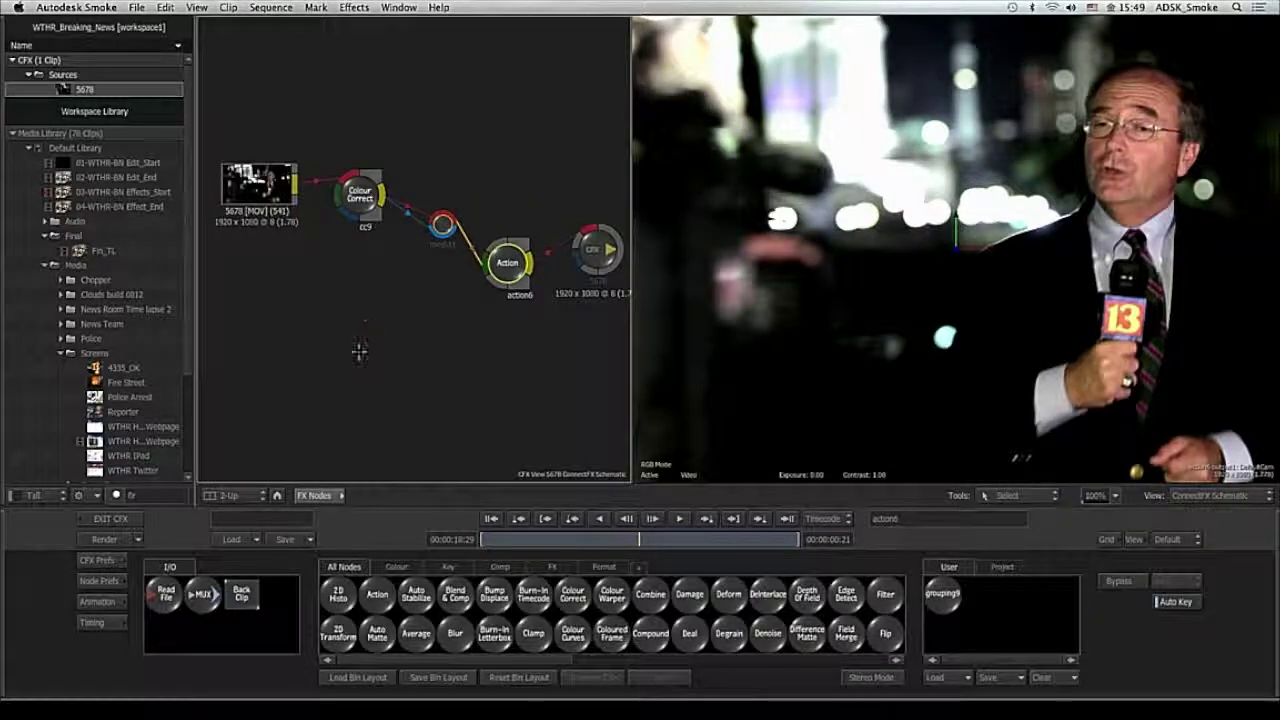
pyautogui.moveTo(2, 416)
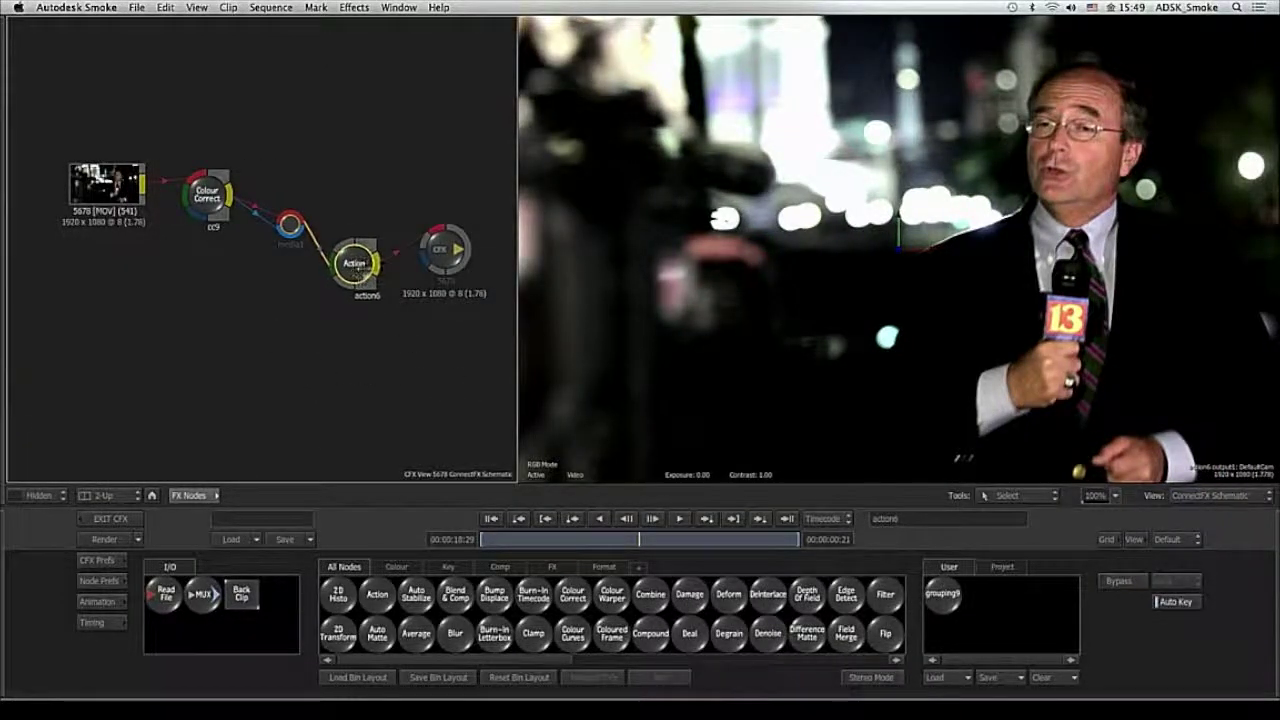
# - Add a second media input to the Action node and feed its front and matte from the Colour Correct node
pyautogui.doubleClick(366, 277)
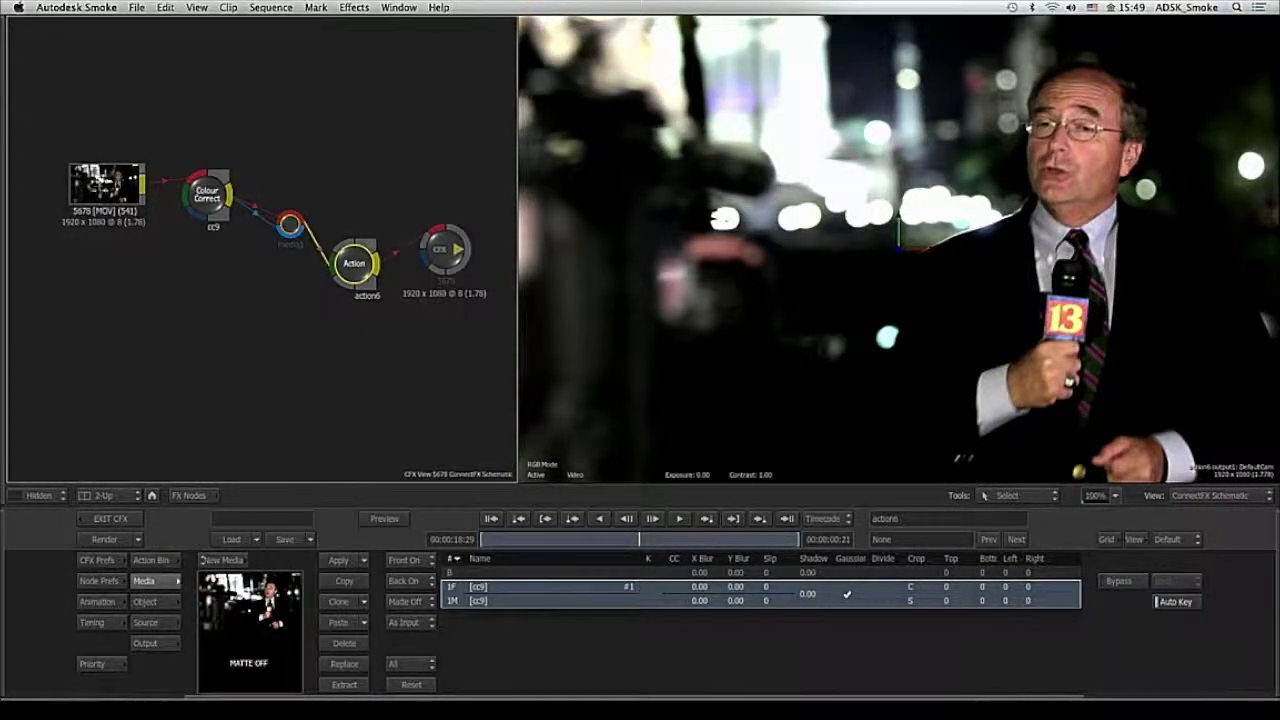
pyautogui.click(103, 188)
pyautogui.click(352, 266)
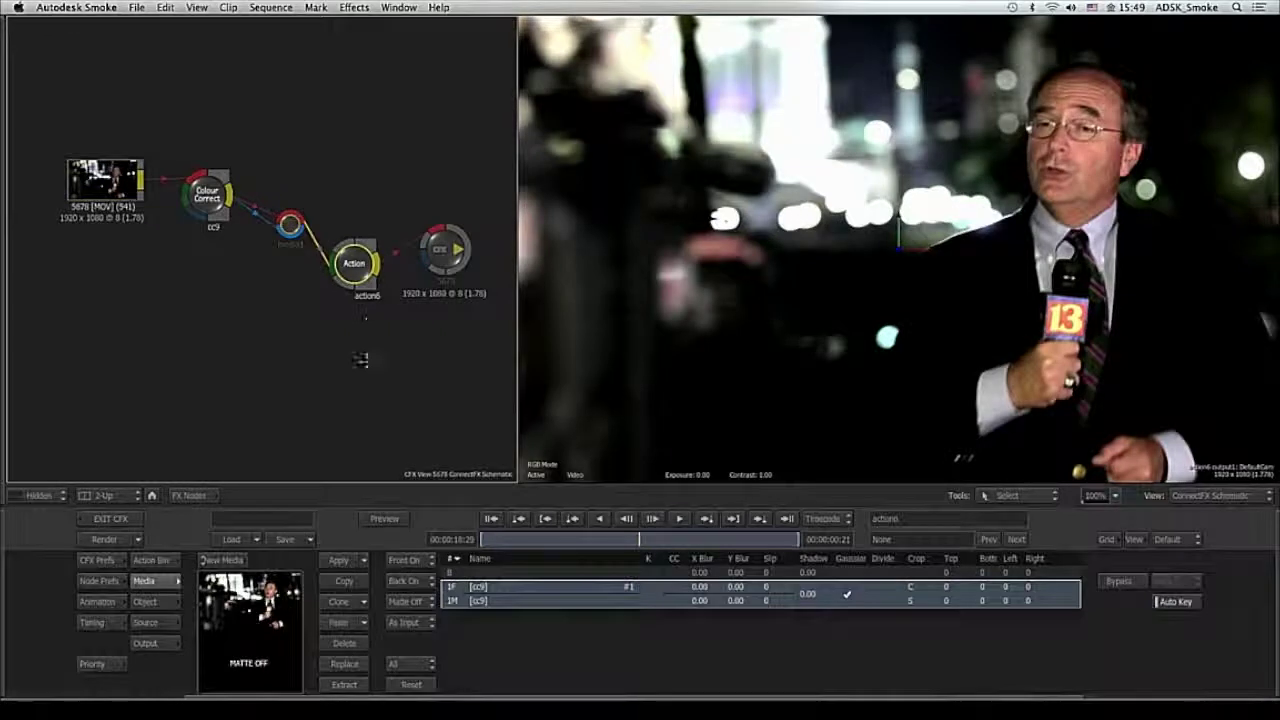
pyautogui.click(232, 561)
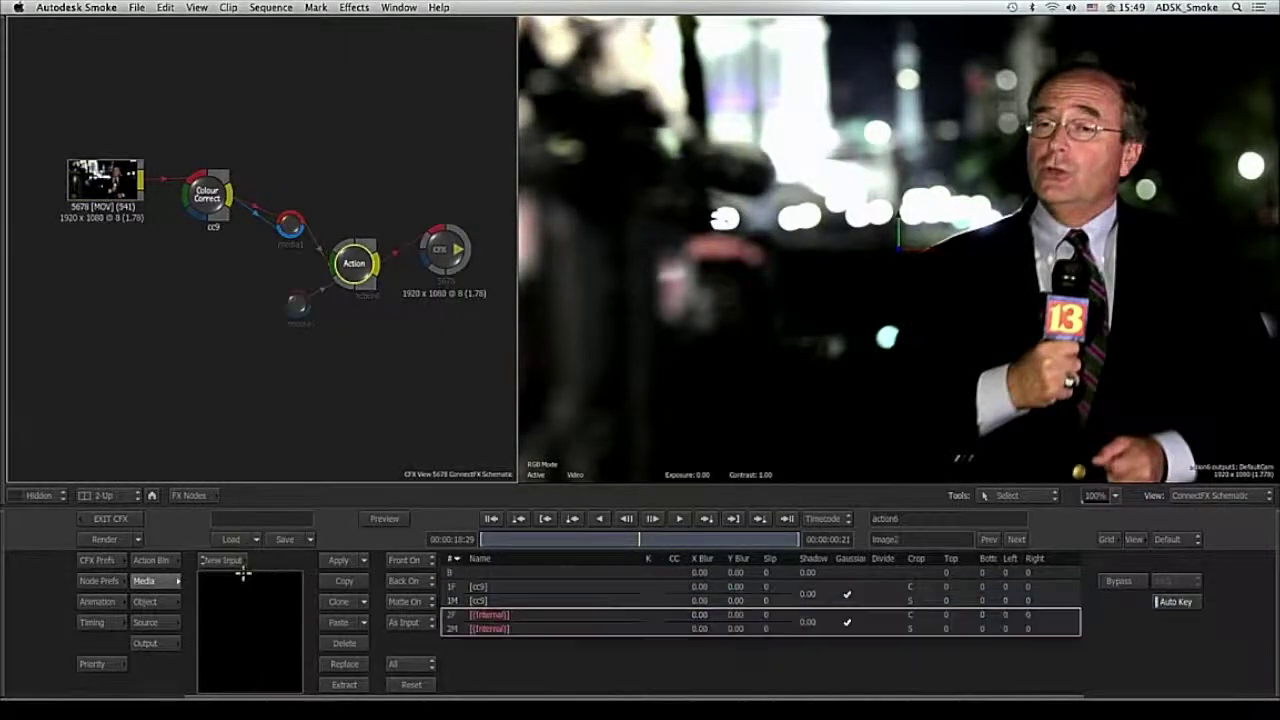
pyautogui.moveTo(292, 300)
pyautogui.mouseDown()
pyautogui.moveTo(285, 308)
pyautogui.moveTo(263, 189)
pyautogui.moveTo(292, 228)
pyautogui.moveTo(285, 320)
pyautogui.mouseUp()
pyautogui.moveTo(363, 278); pyautogui.dragTo(367, 268)
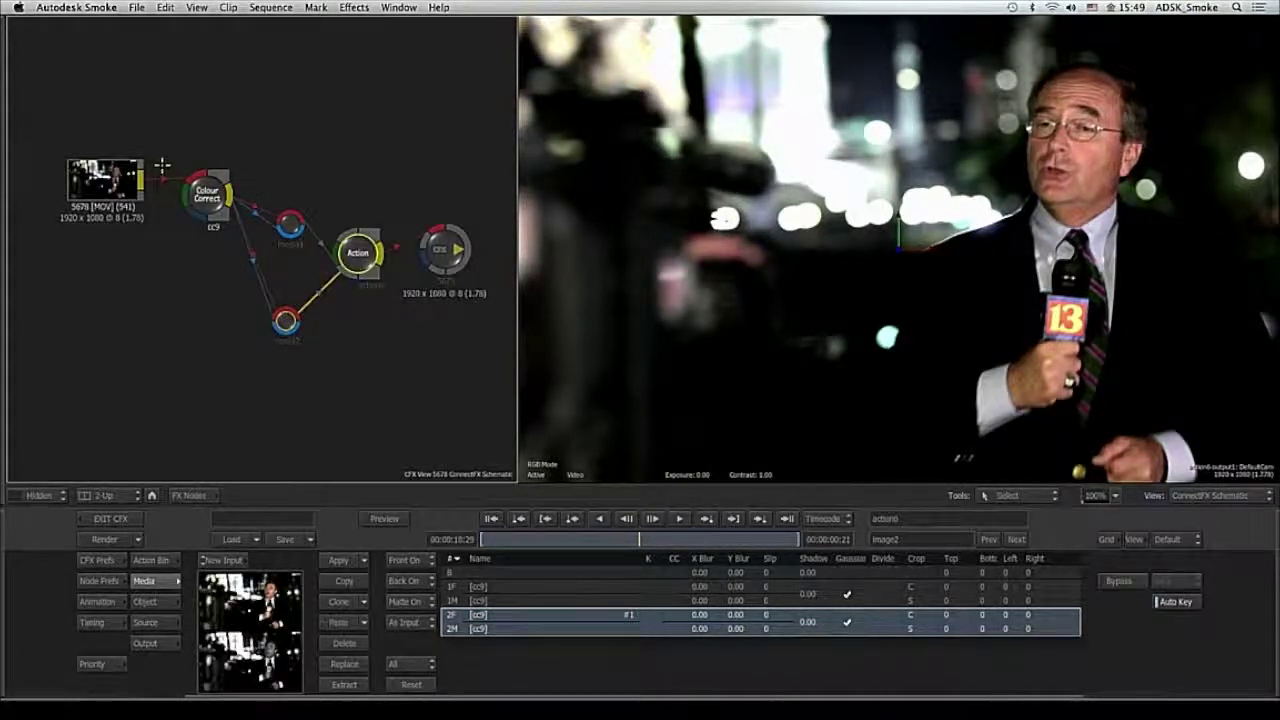
# - Connect the 5678 source clip to the Action node's back input and enter the Action schematic
pyautogui.moveTo(141, 180); pyautogui.dragTo(366, 110)
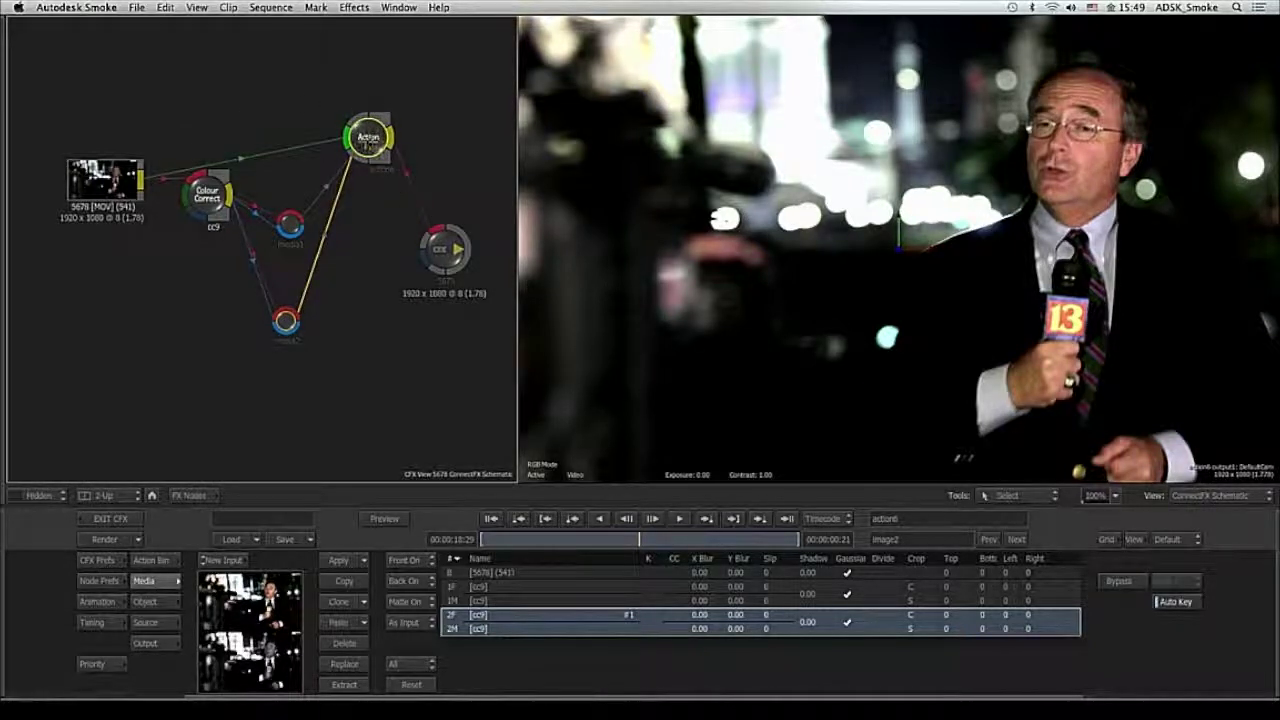
pyautogui.doubleClick(372, 160)
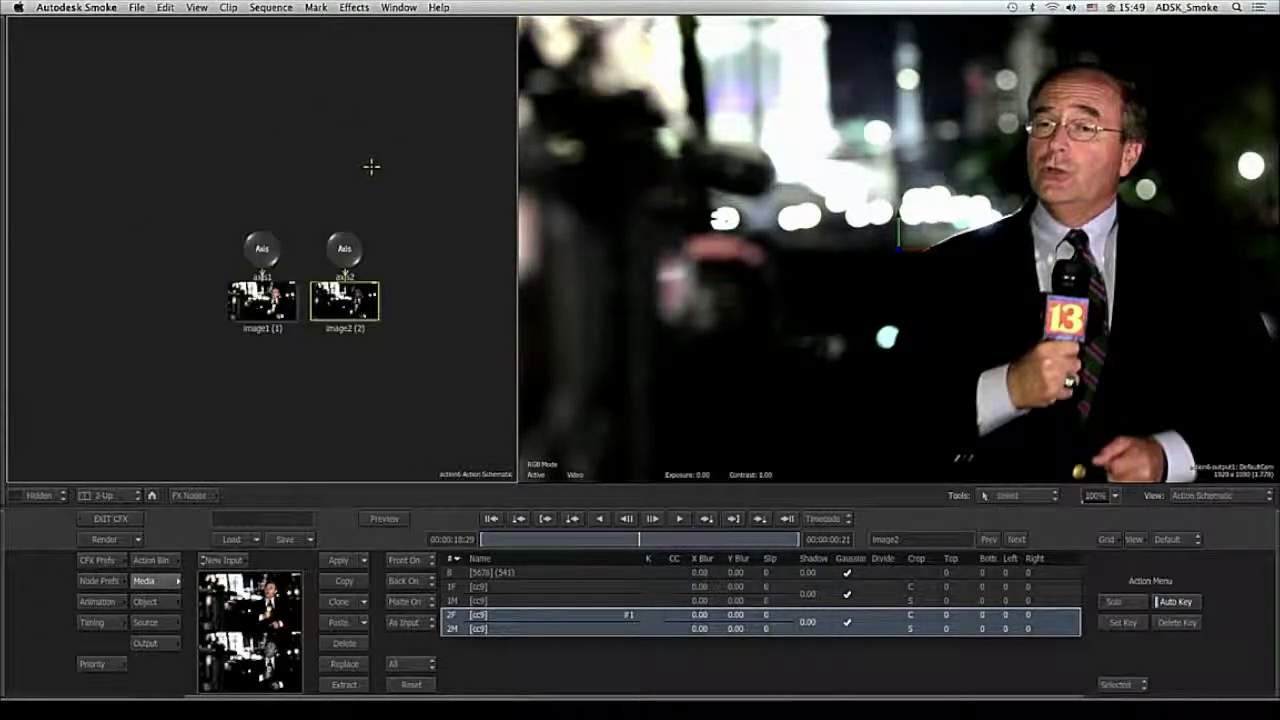
pyautogui.scroll(3, 365, 370)
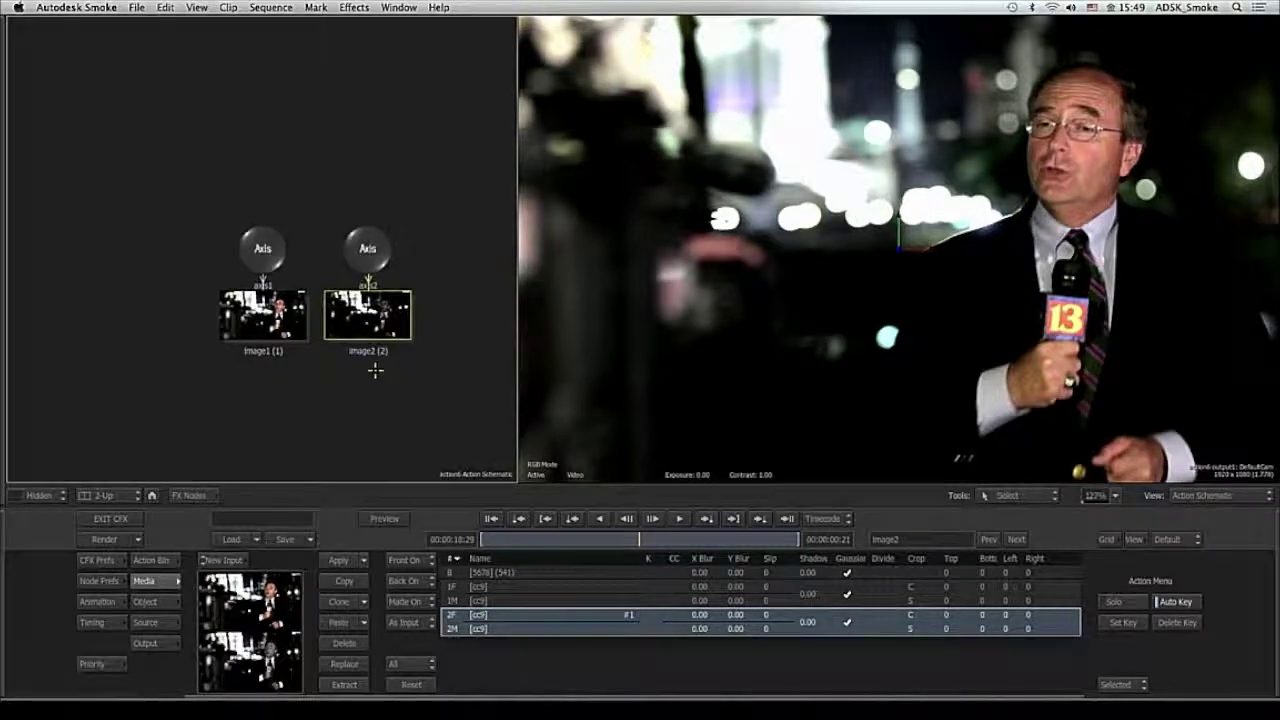
# - Open the Modular Keyer for the second media layer (image2) and switch to a two-viewport layout
pyautogui.moveTo(390, 381); pyautogui.dragTo(384, 381)
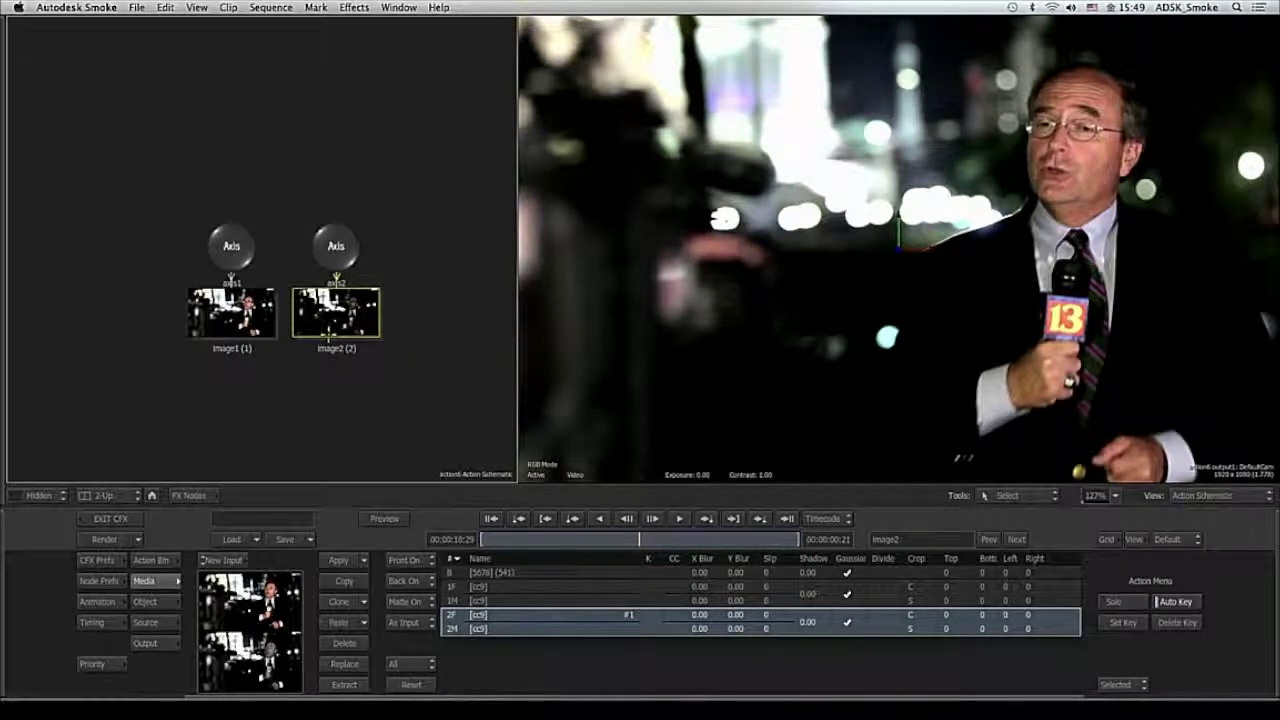
pyautogui.moveTo(837, 266); pyautogui.dragTo(777, 291)
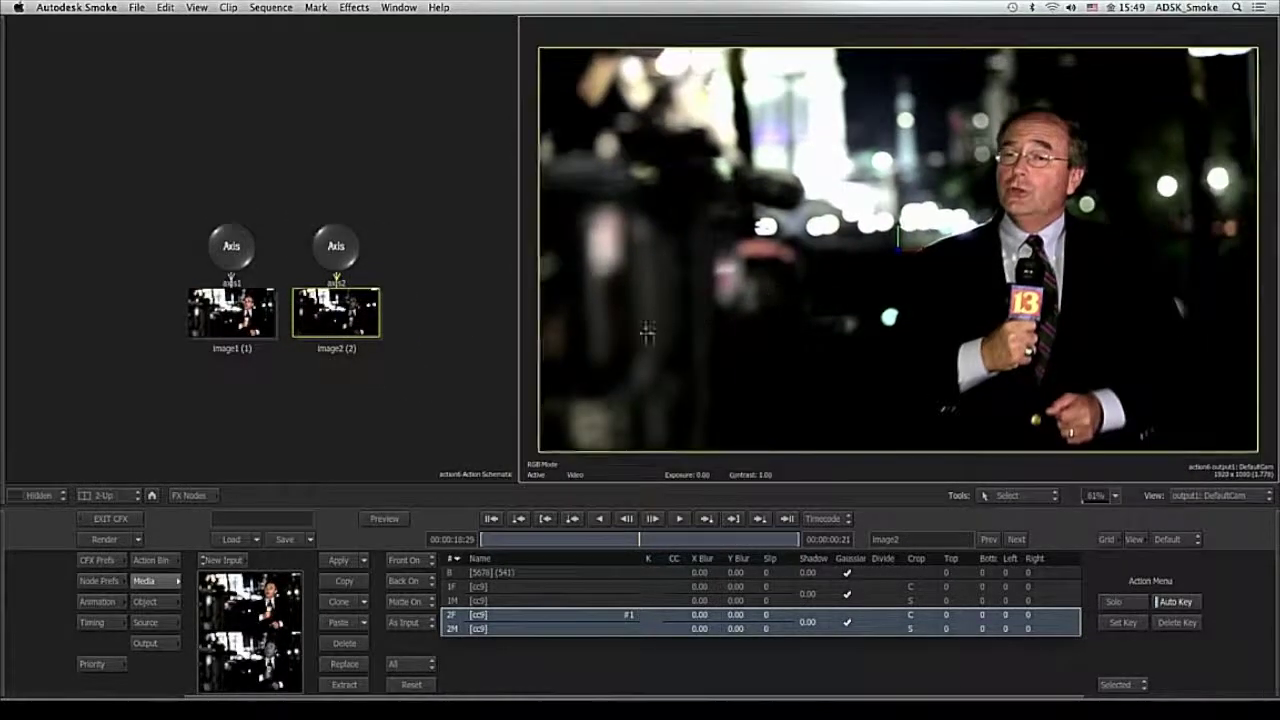
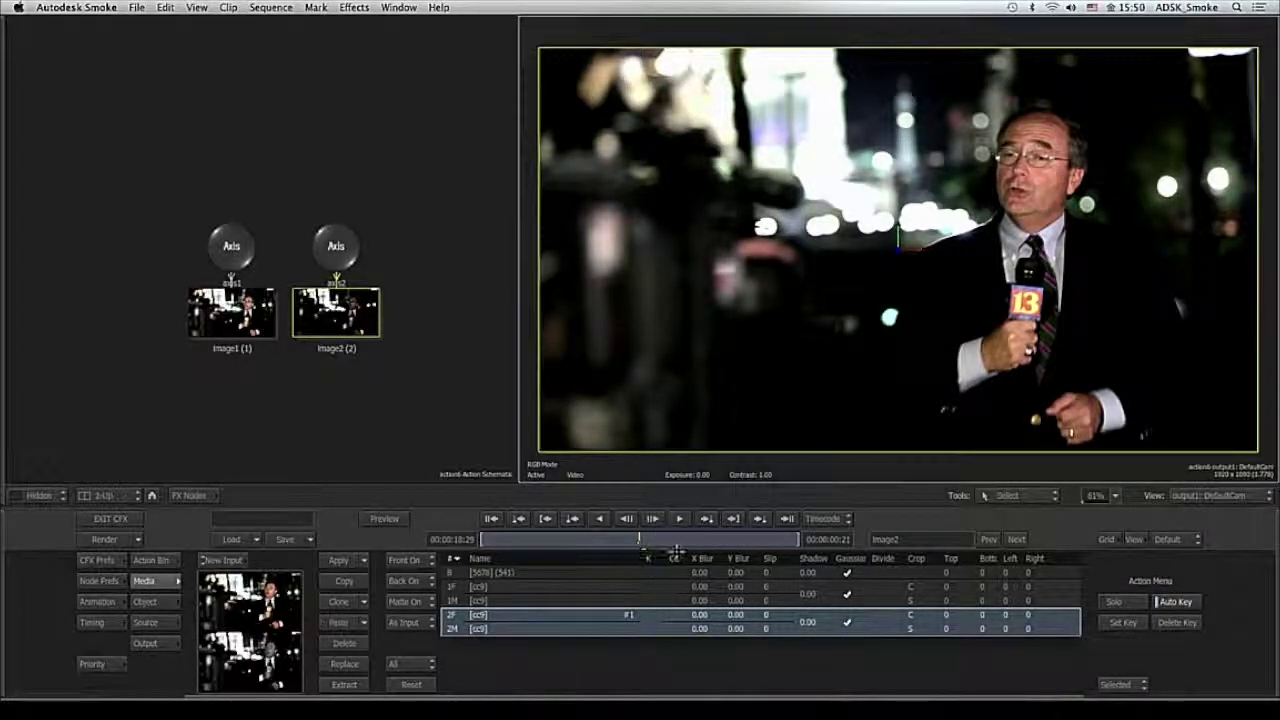
pyautogui.click(653, 626)
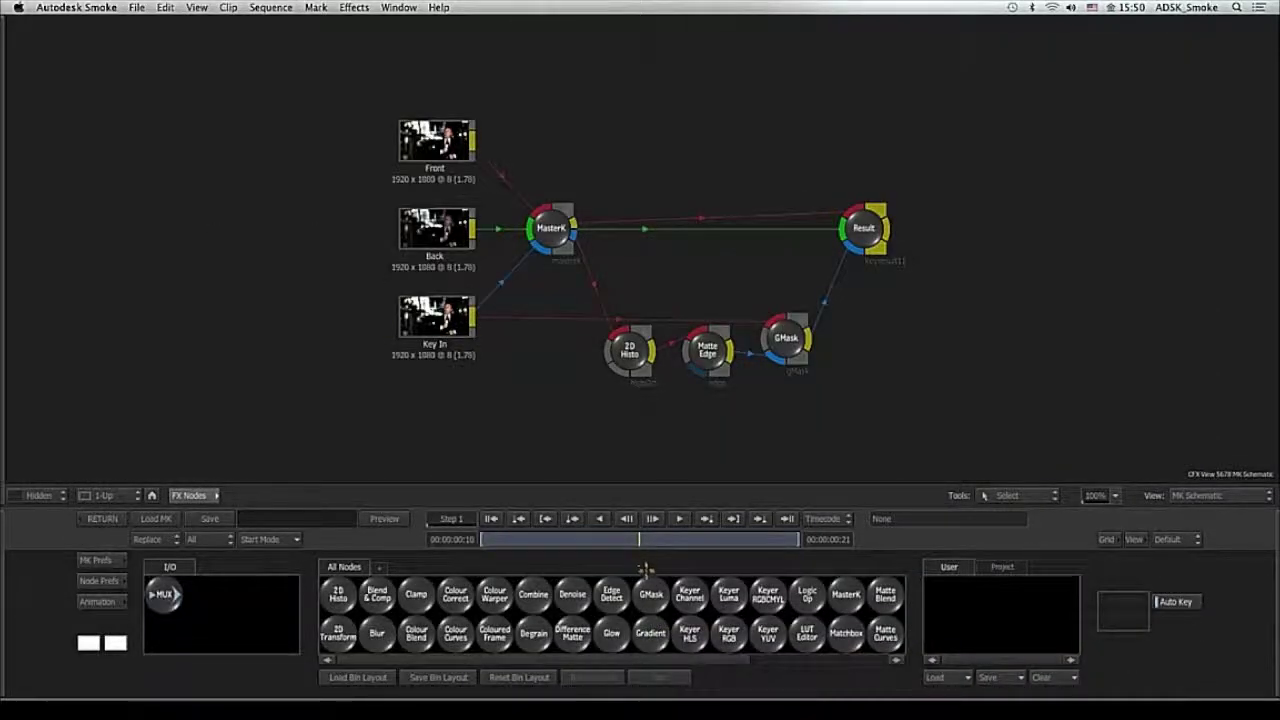
pyautogui.hotkey('alt', '2')
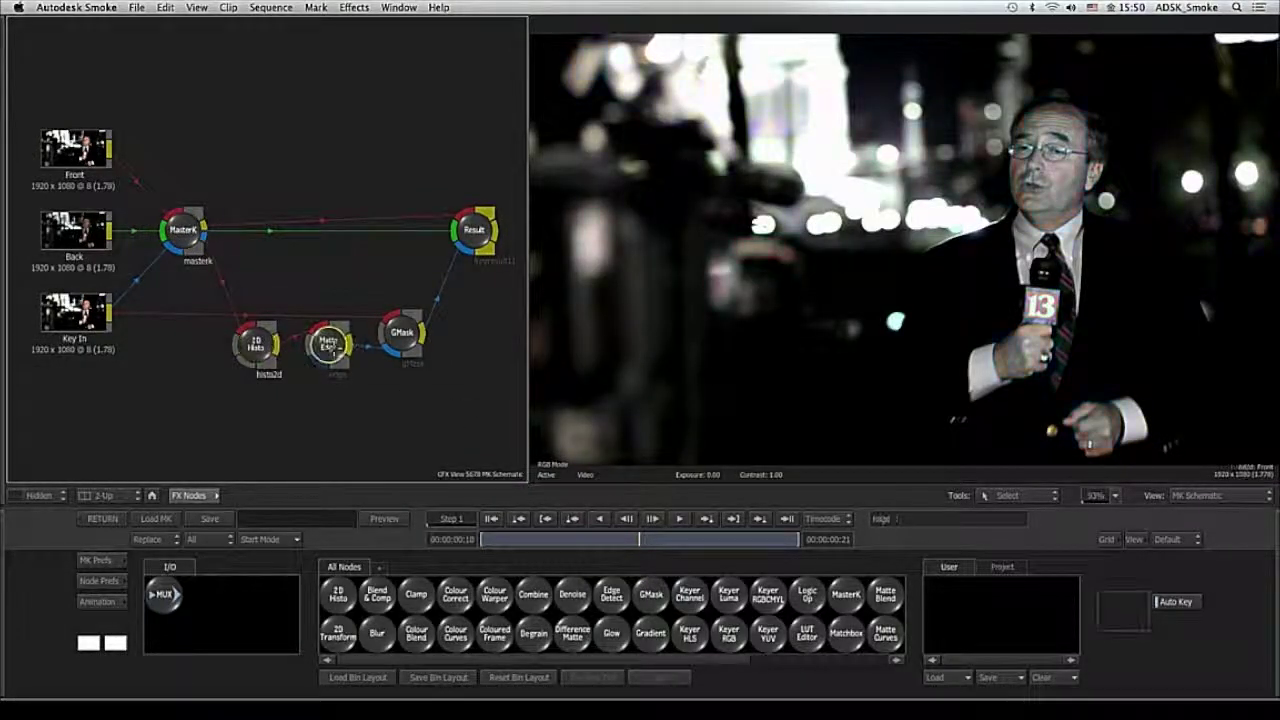
# - Inspect the MasterK, Matte Edge and GMask nodes and reset the keyer schematic to the GMask start mode
pyautogui.click(170, 232)
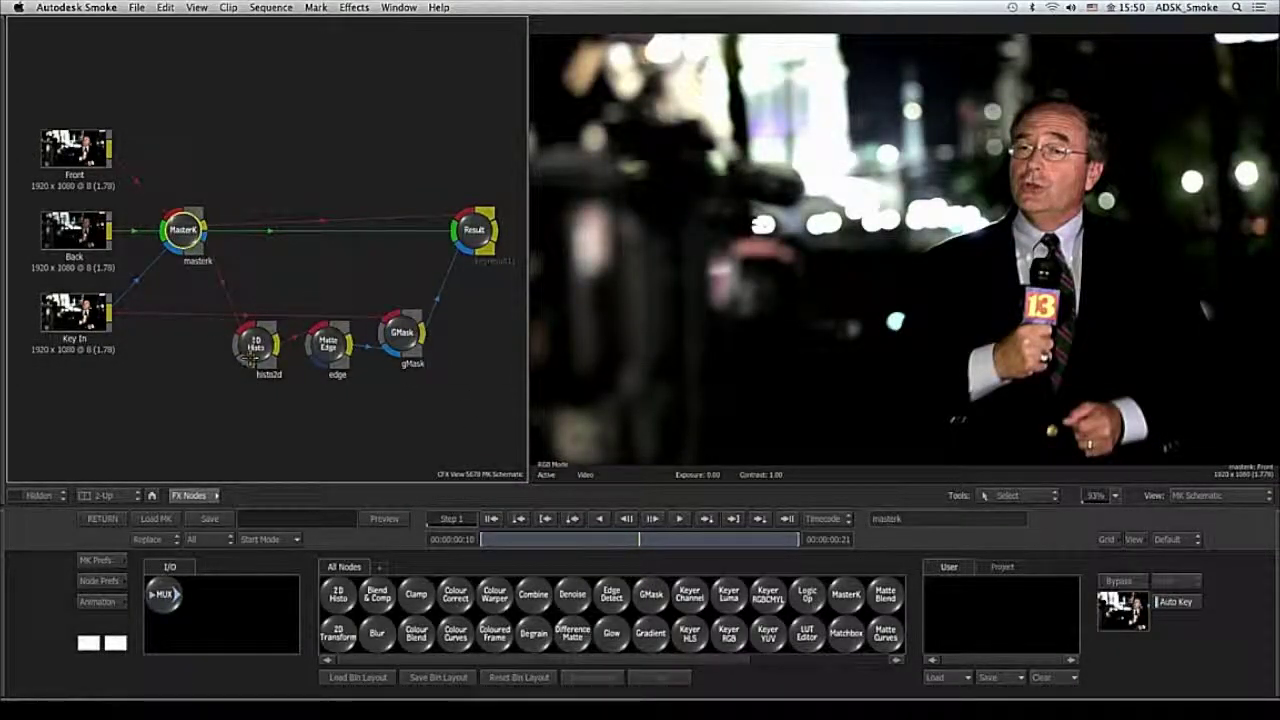
pyautogui.click(327, 344)
pyautogui.click(402, 337)
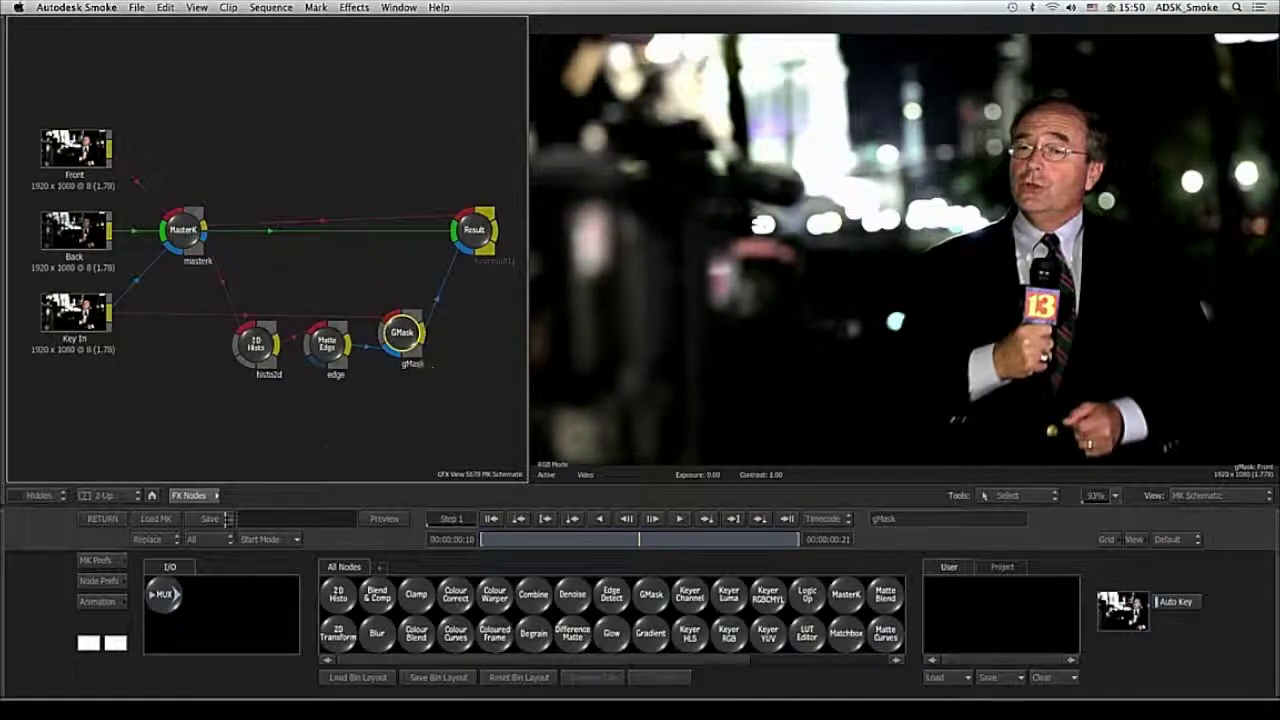
pyautogui.click(289, 540)
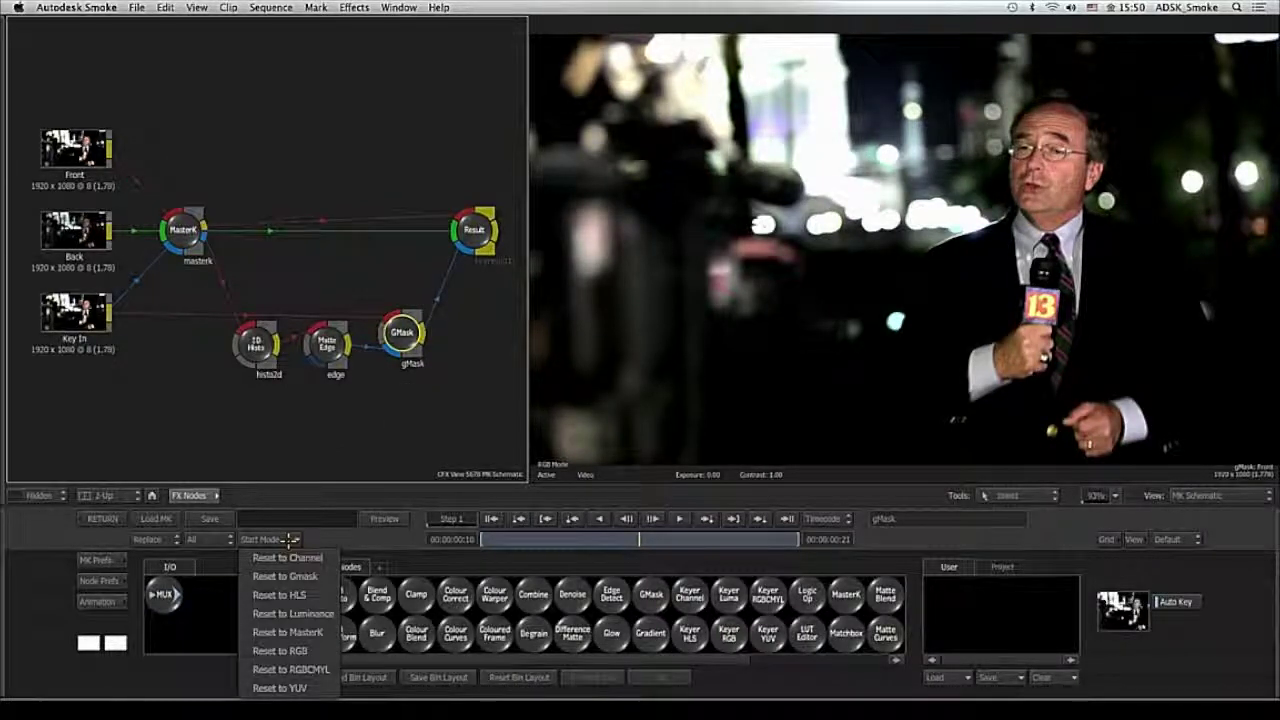
pyautogui.click(286, 576)
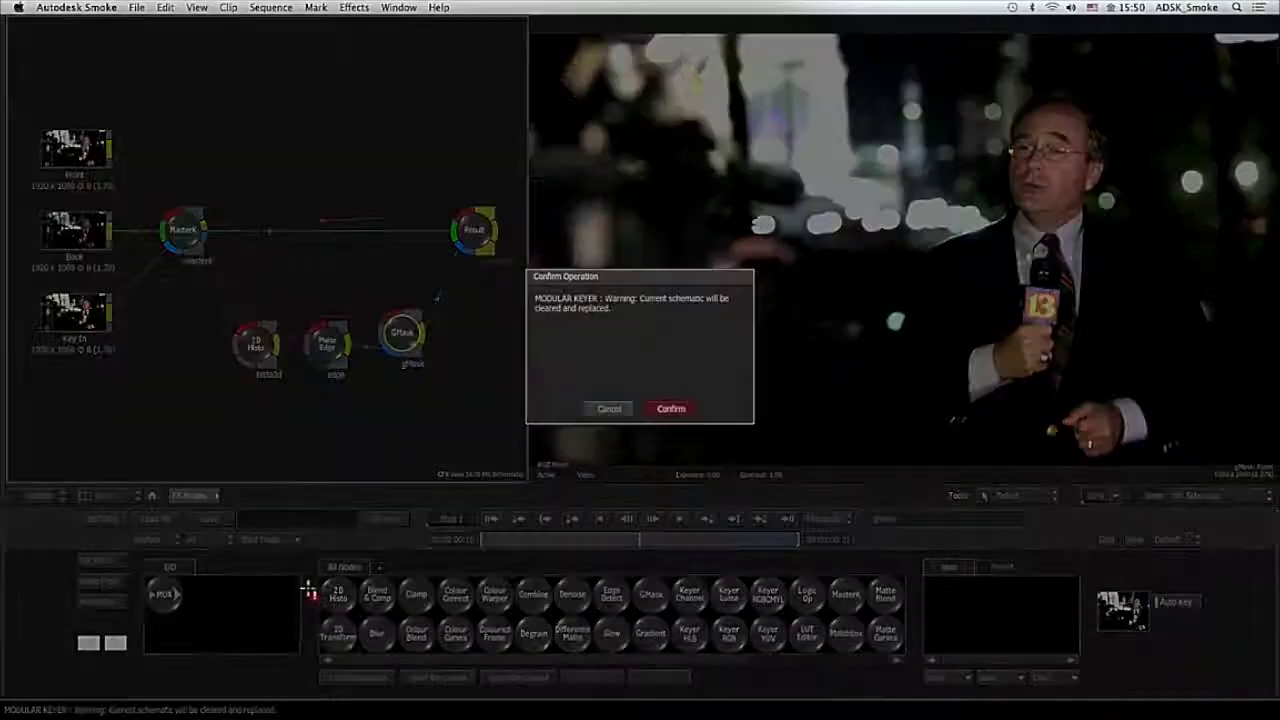
pyautogui.click(671, 408)
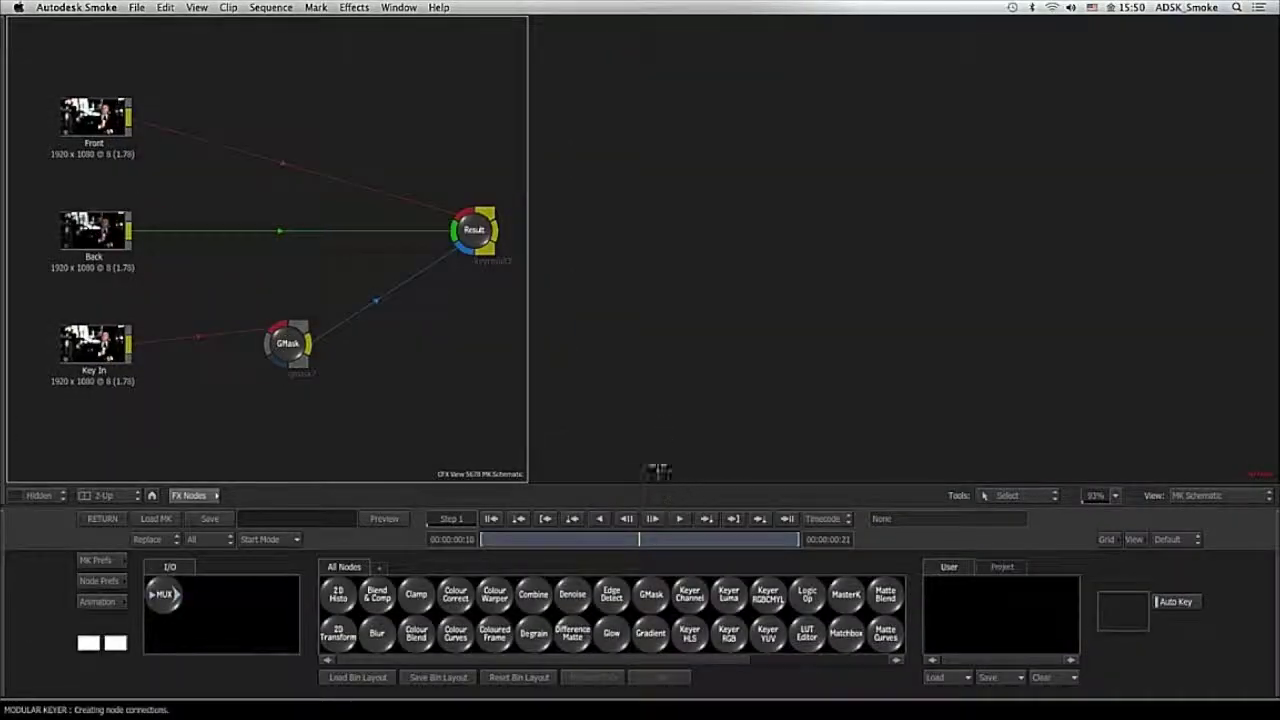
# - Show the GMask node's front result in the viewer, open the node's controls and go to the first frame
pyautogui.click(290, 347)
pyautogui.moveTo(594, 283); pyautogui.dragTo(686, 289)
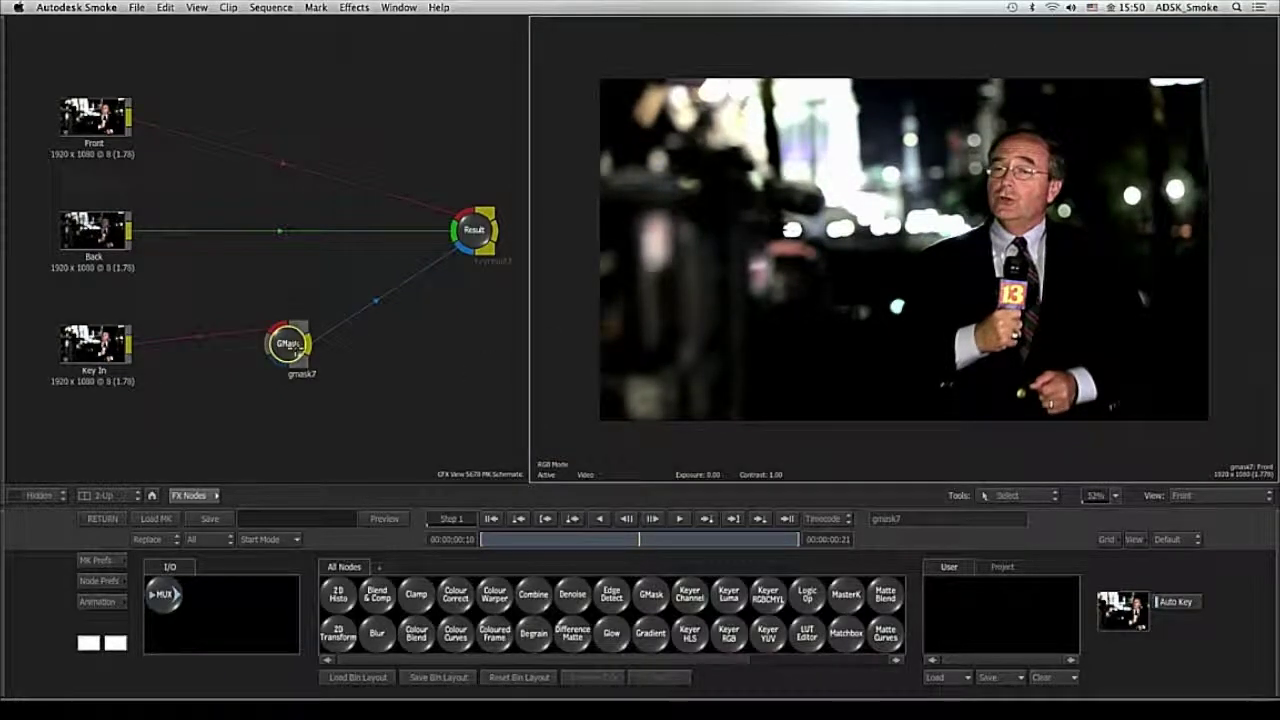
pyautogui.doubleClick(287, 344)
pyautogui.click(494, 519)
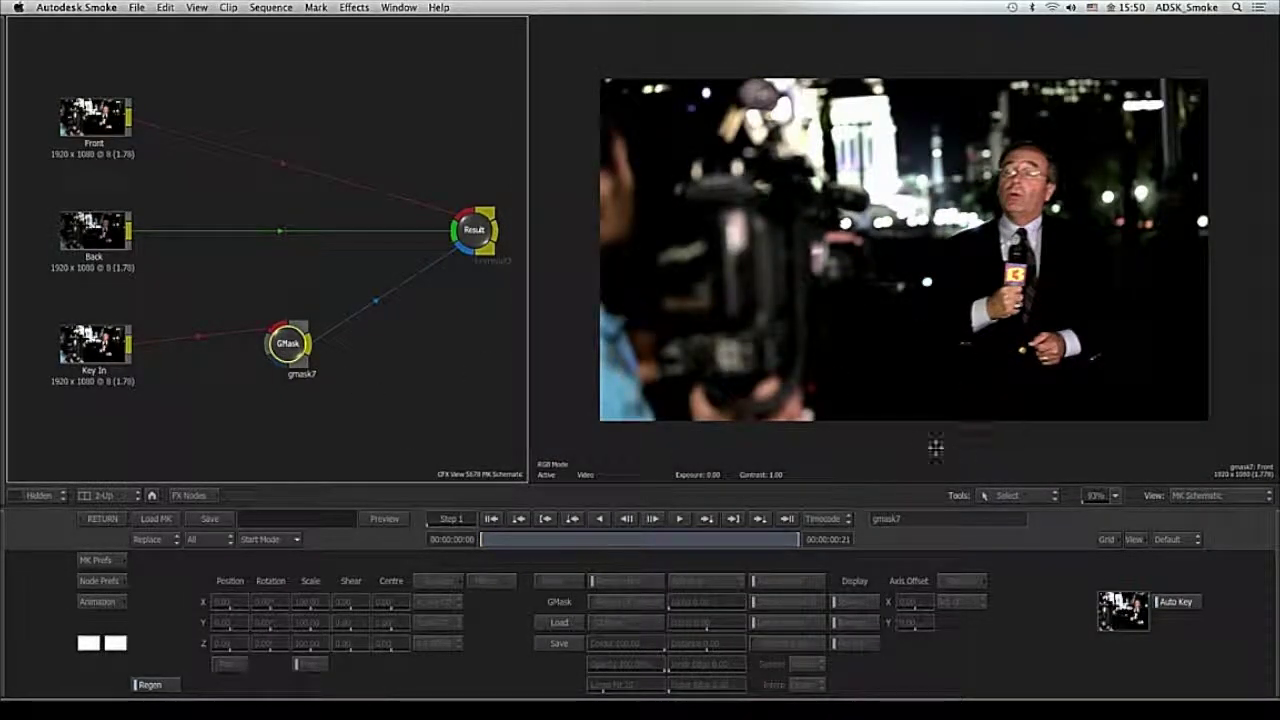
pyautogui.moveTo(936, 447); pyautogui.dragTo(1006, 420)
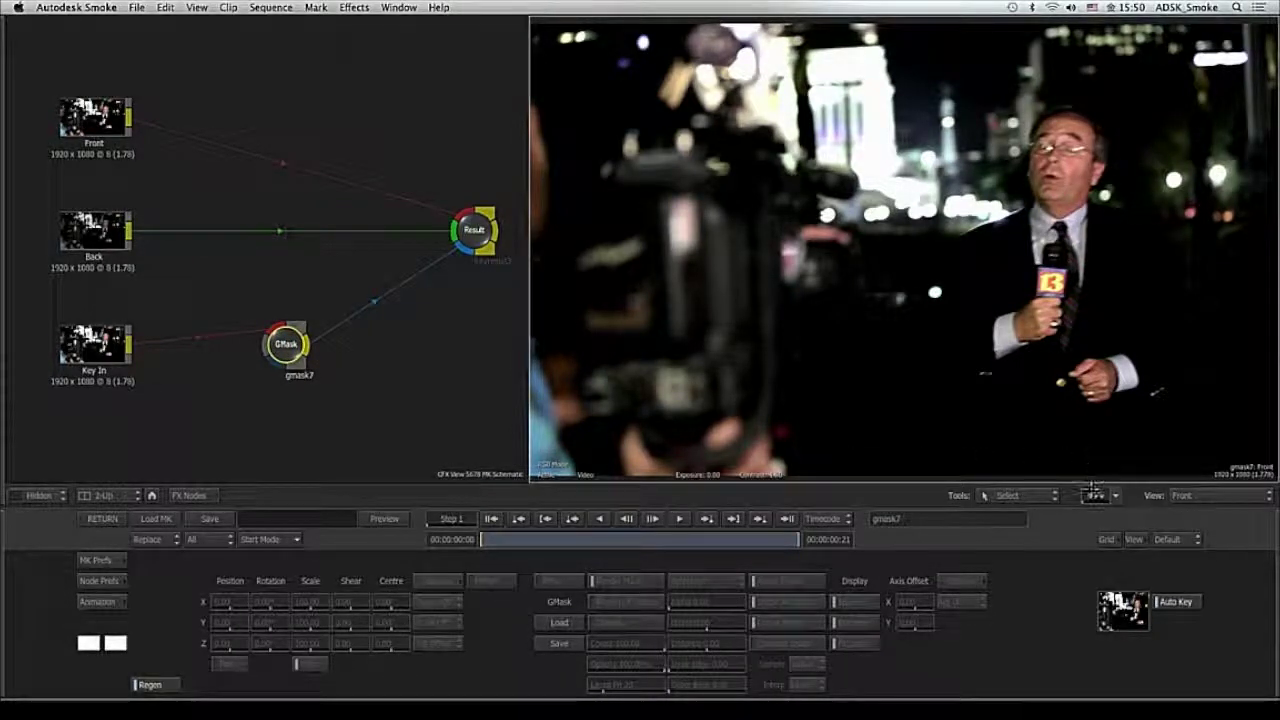
# - Draw a closed freehand garbage mask around the reporter's head, shoulders and body on the first frame
pyautogui.click(294, 352)
pyautogui.click(1072, 385)
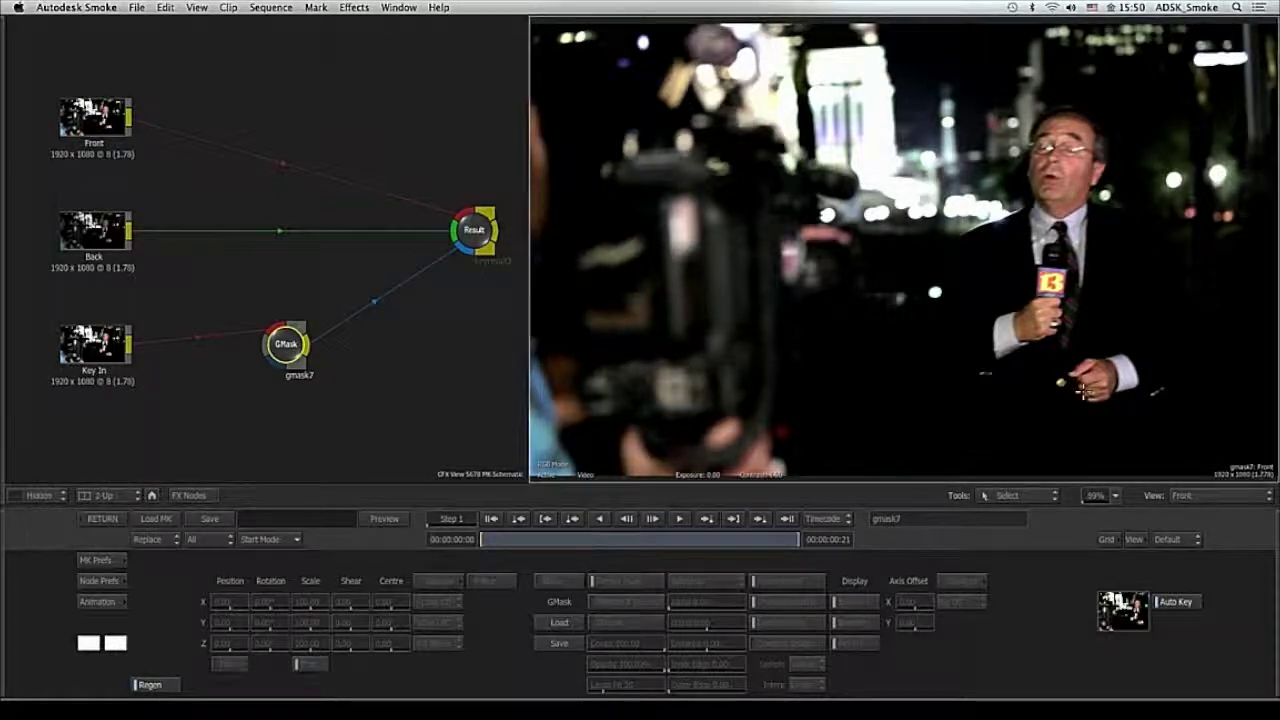
pyautogui.click(1077, 401)
pyautogui.click(904, 539)
pyautogui.click(948, 243)
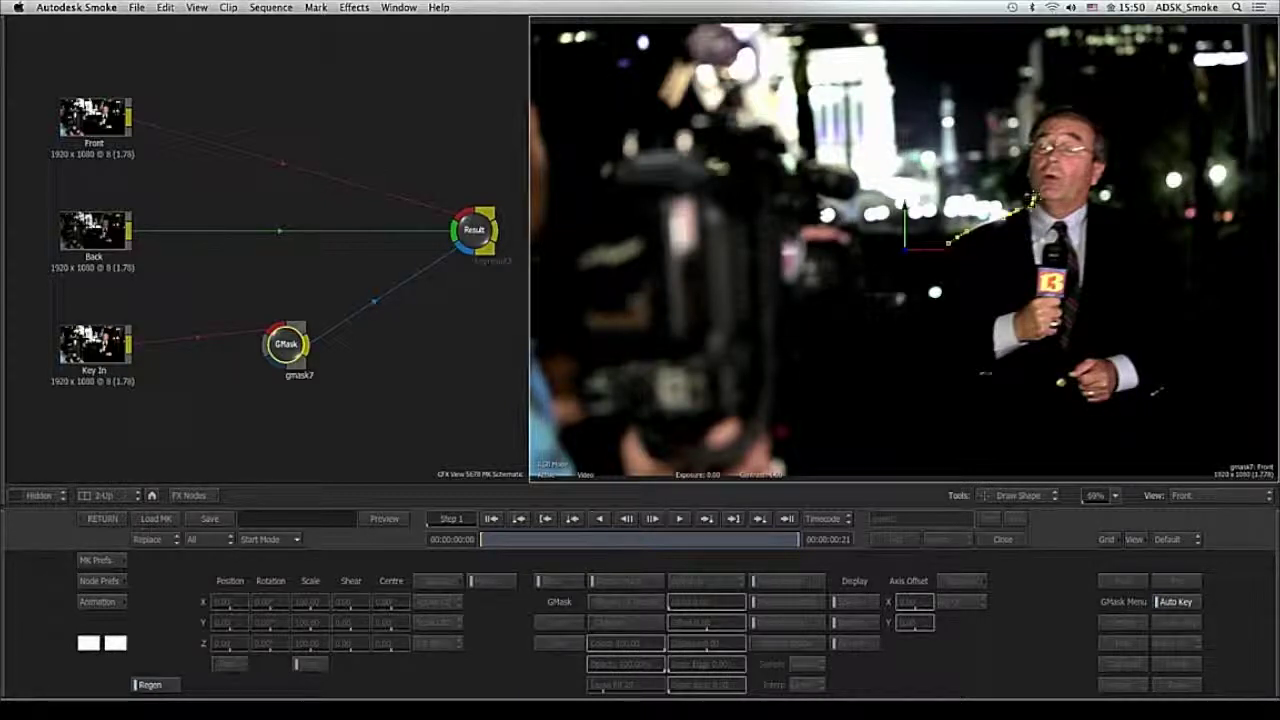
pyautogui.moveTo(1030, 148)
pyautogui.mouseDown()
pyautogui.moveTo(1060, 97)
pyautogui.moveTo(1093, 114)
pyautogui.moveTo(1112, 160)
pyautogui.moveTo(1096, 190)
pyautogui.moveTo(1172, 233)
pyautogui.moveTo(1205, 313)
pyautogui.moveTo(1187, 303)
pyautogui.moveTo(1204, 352)
pyautogui.moveTo(1169, 400)
pyautogui.moveTo(1176, 478)
pyautogui.mouseUp()
pyautogui.moveTo(1066, 468)
pyautogui.mouseDown()
pyautogui.moveTo(943, 470)
pyautogui.moveTo(934, 368)
pyautogui.moveTo(955, 238)
pyautogui.mouseUp()
pyautogui.click(955, 240)
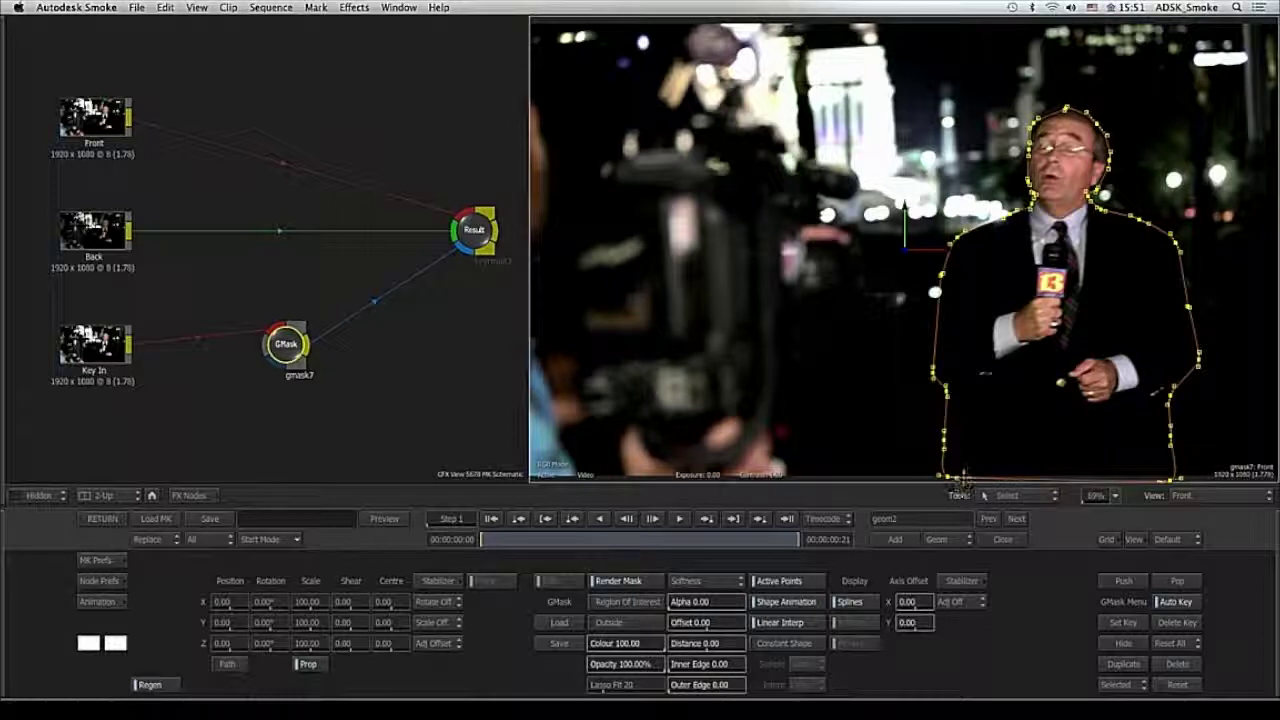
# - Check the mask against the clip, turn on Scale tracking with Rotate off, and open the stabilizer for its axis
pyautogui.moveTo(496, 541); pyautogui.dragTo(314, 551)
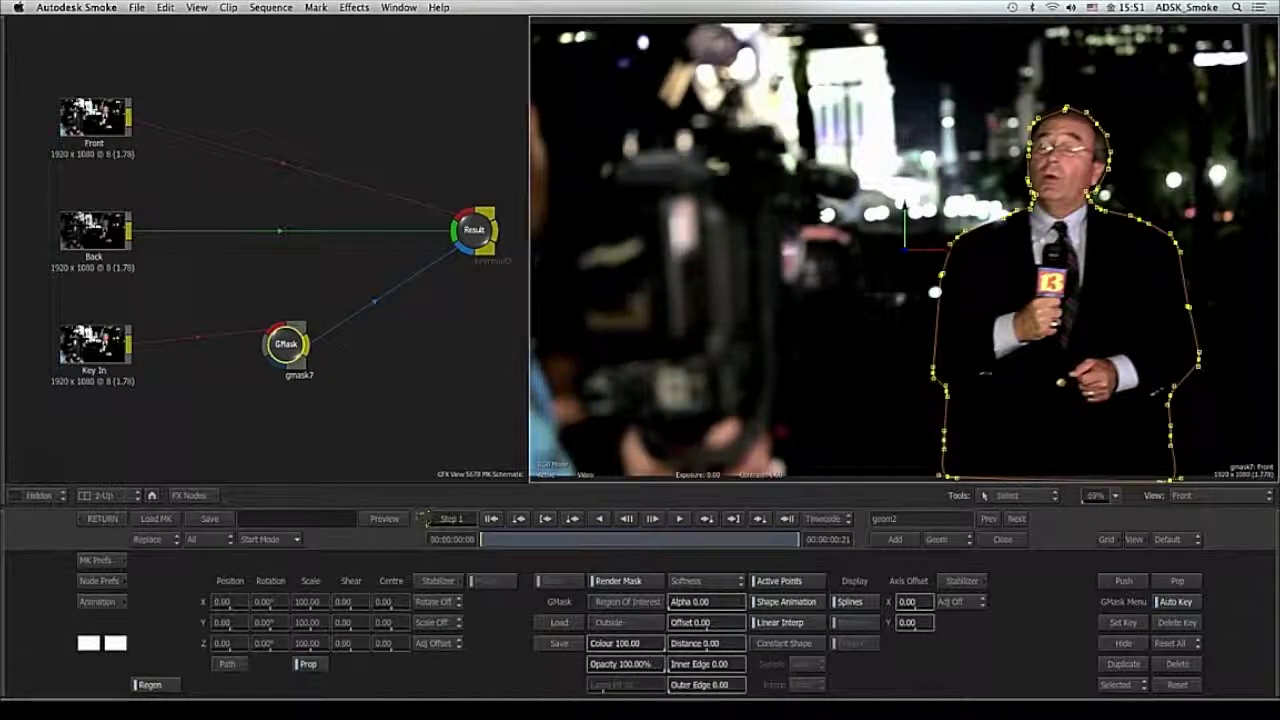
pyautogui.click(445, 624)
pyautogui.click(454, 603)
pyautogui.click(447, 583)
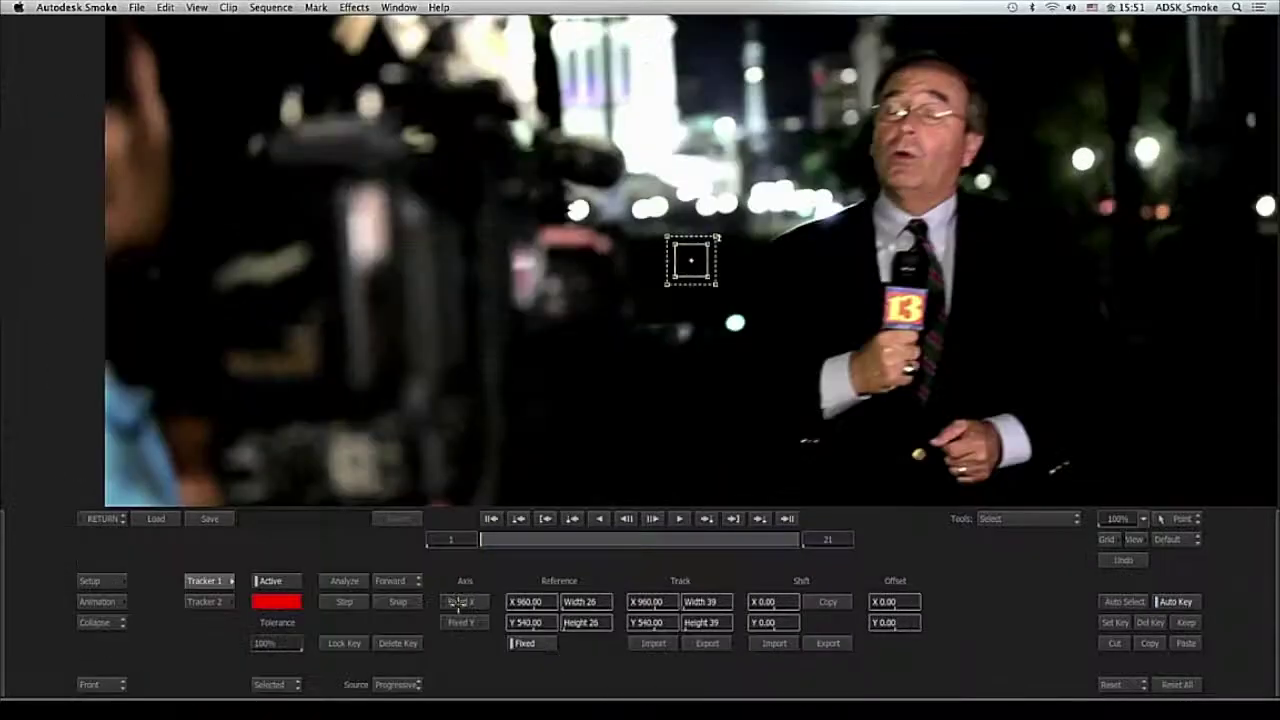
# - Place Tracker 1 on the light on the distant tower and Tracker 2 on the background light beside the reporter's head
pyautogui.moveTo(691, 260); pyautogui.dragTo(753, 77)
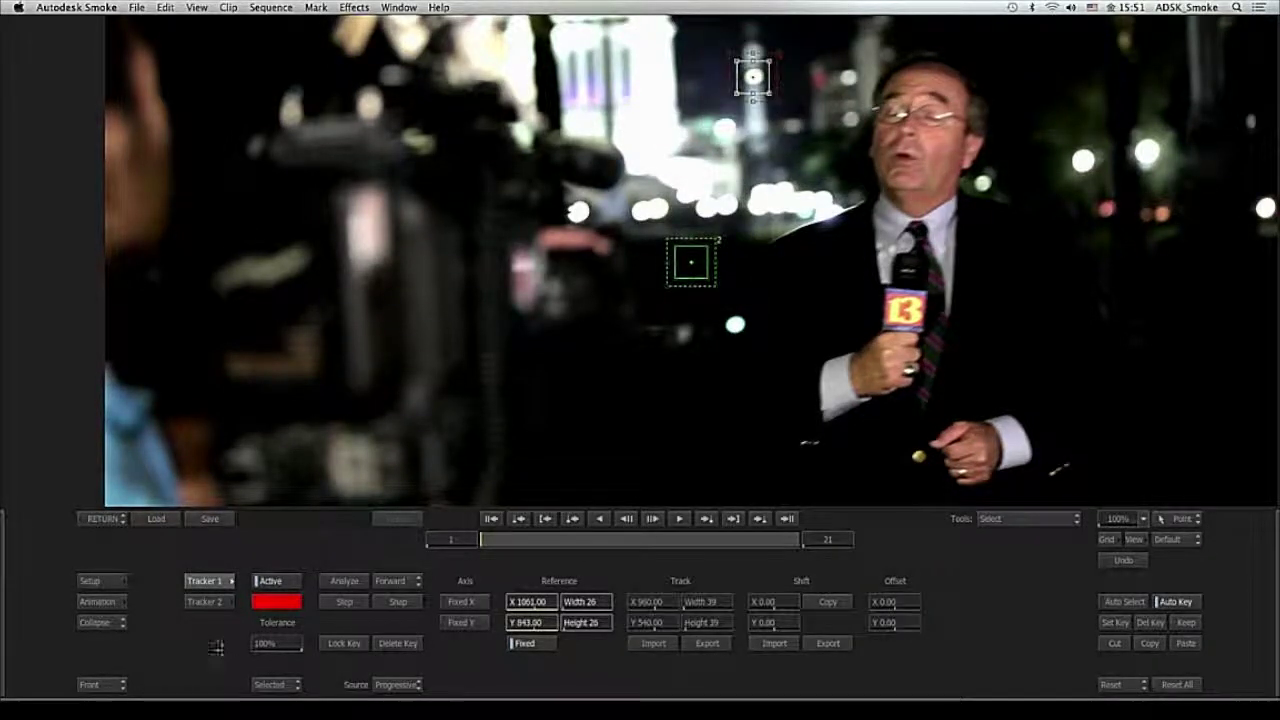
pyautogui.click(205, 601)
pyautogui.moveTo(691, 262); pyautogui.dragTo(849, 80)
# - Gang the two trackers and analyze the clip forward
pyautogui.click(278, 685)
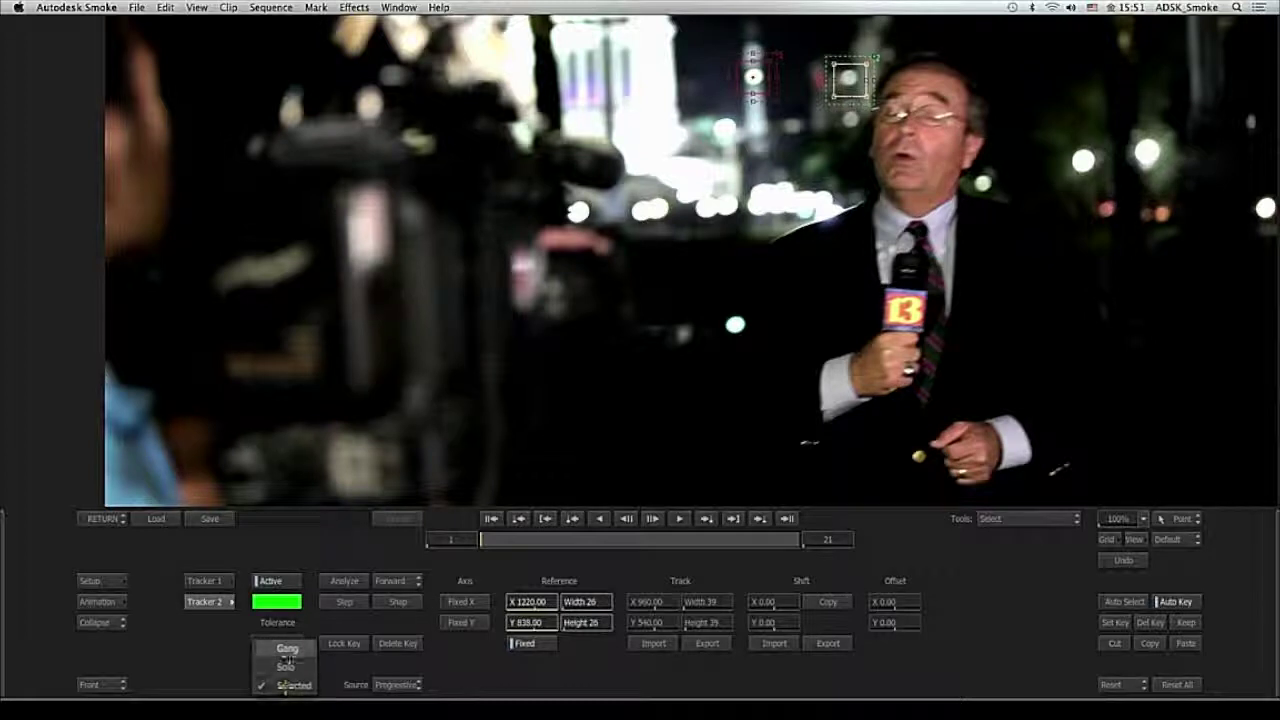
pyautogui.click(285, 648)
pyautogui.click(350, 583)
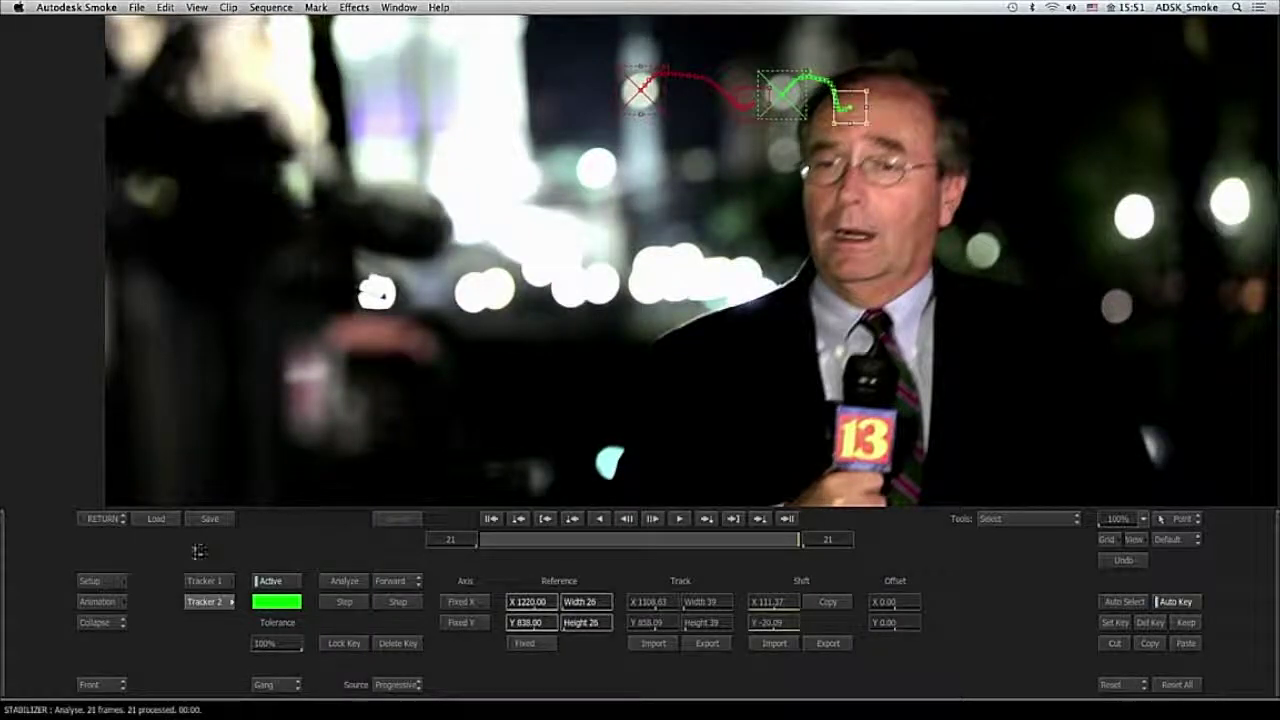
# - Return to the mask, go to the end of the clip and shift the head outline's points to fit the reporter
pyautogui.click(103, 518)
pyautogui.moveTo(486, 540); pyautogui.dragTo(860, 547)
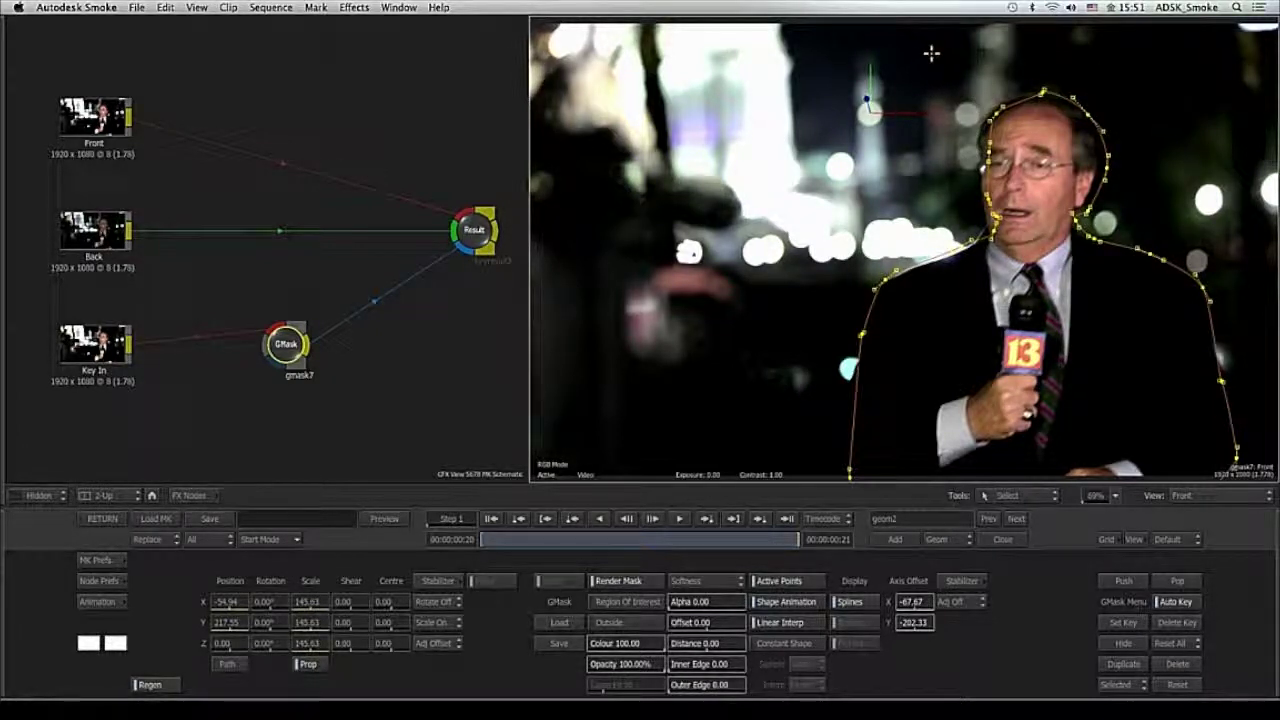
pyautogui.moveTo(1090, 115); pyautogui.dragTo(1077, 118)
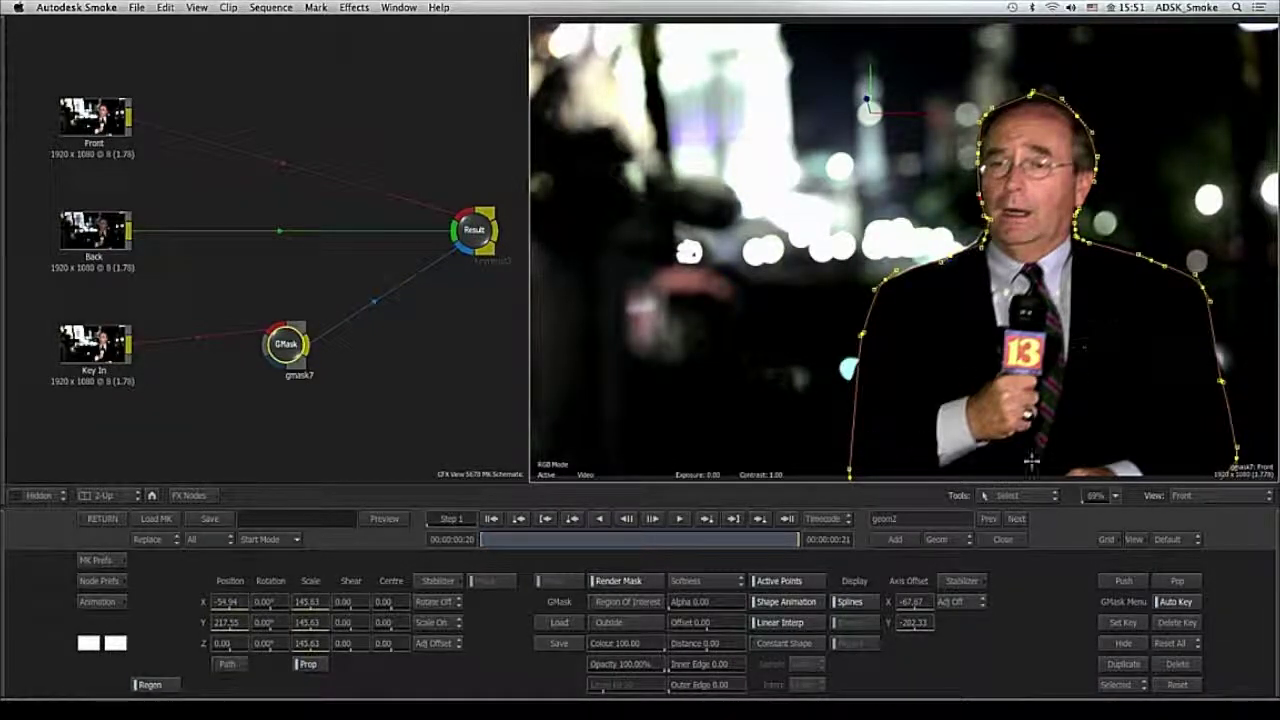
# - Go back to the first frame, set the mask's offset to 7 and return to the Action composite
pyautogui.moveTo(775, 544); pyautogui.dragTo(1003, 503)
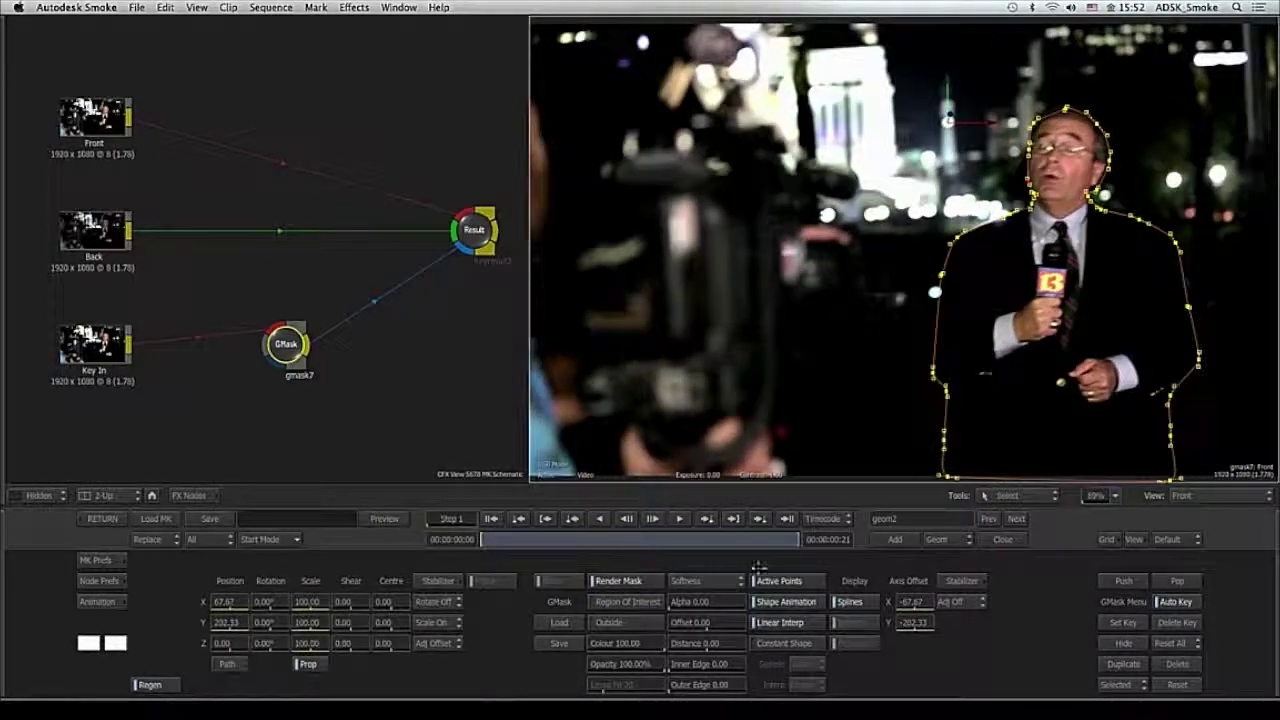
pyautogui.moveTo(698, 617); pyautogui.dragTo(718, 613)
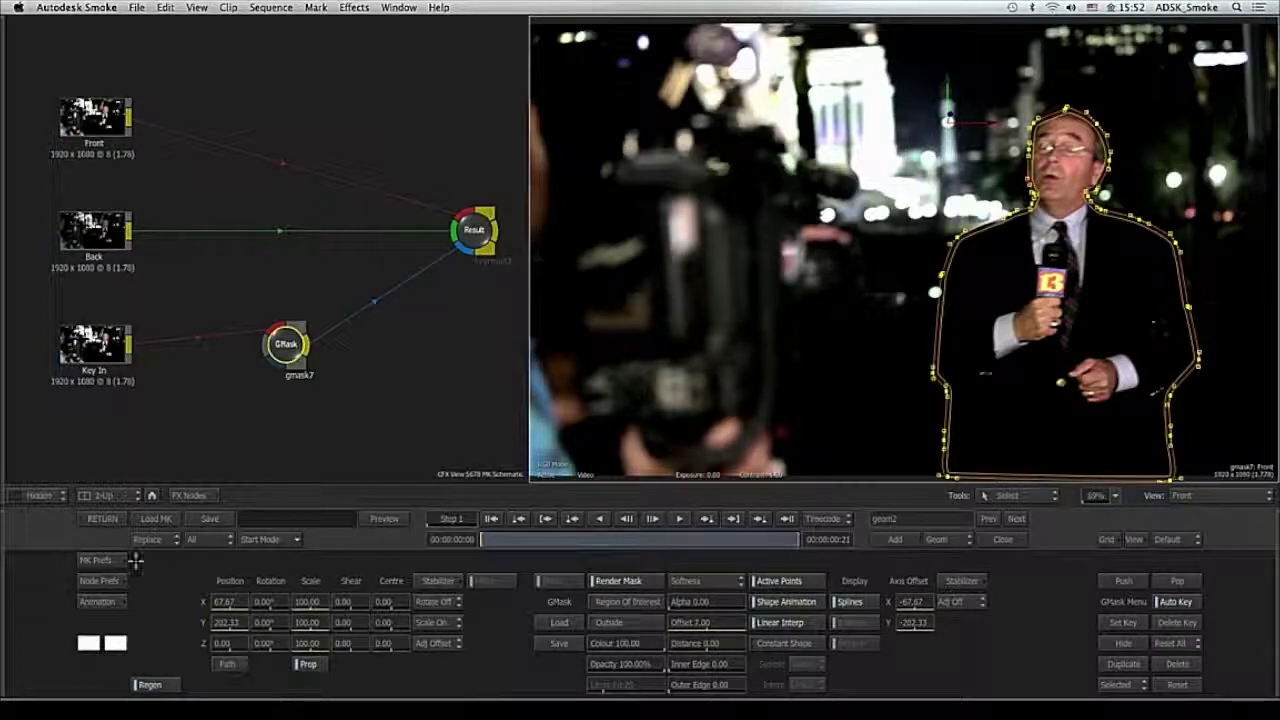
pyautogui.click(112, 519)
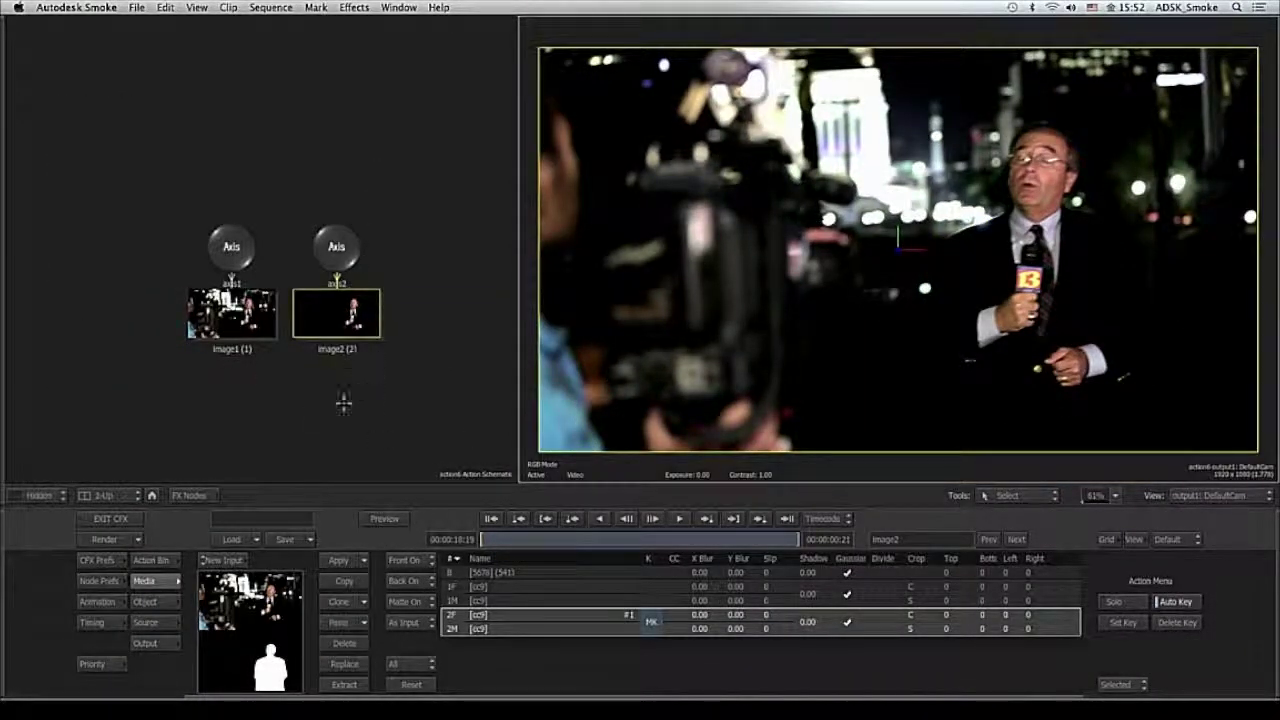
# - Turn off the background in the Action composite
pyautogui.moveTo(344, 386); pyautogui.dragTo(405, 381)
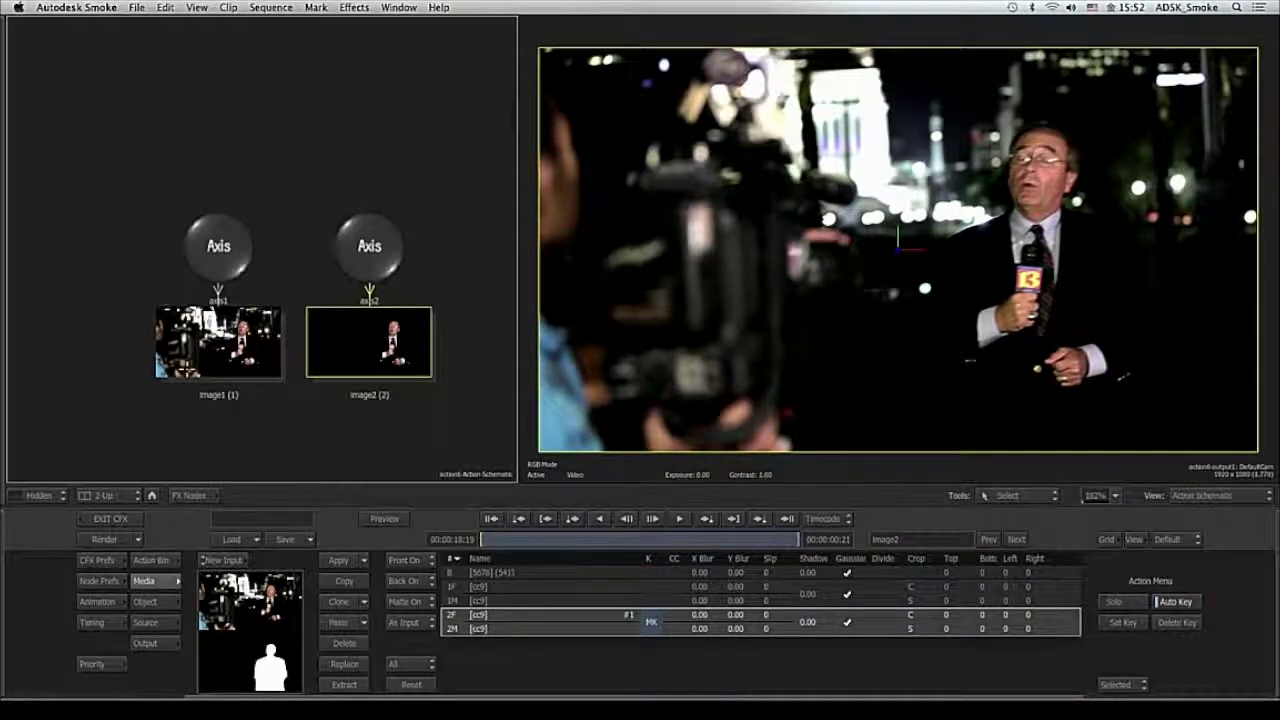
pyautogui.moveTo(460, 419); pyautogui.dragTo(415, 437)
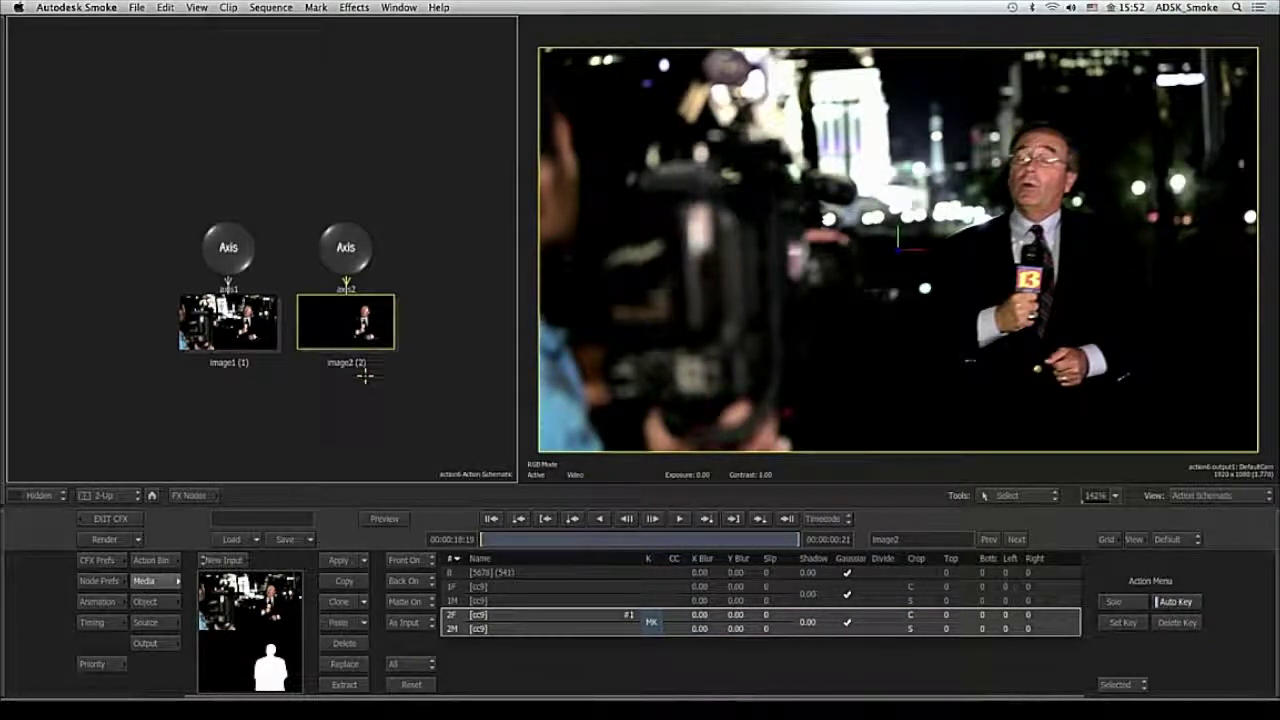
pyautogui.moveTo(428, 366); pyautogui.dragTo(414, 363)
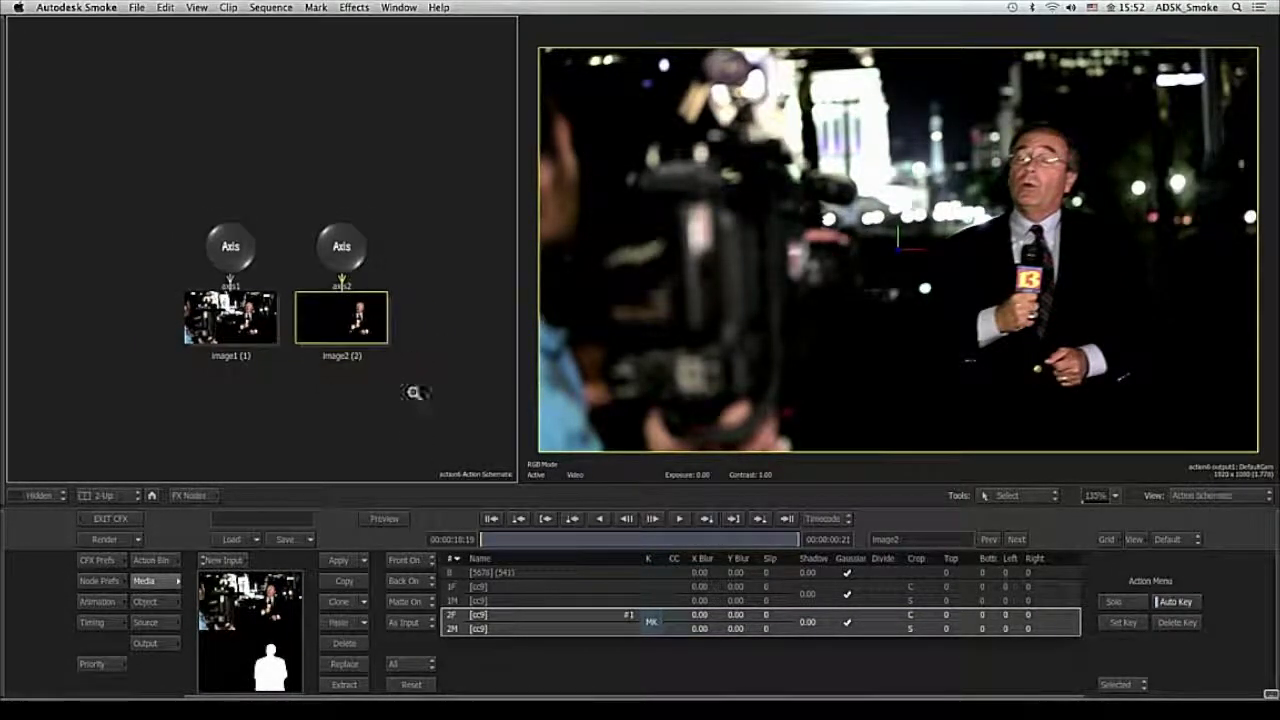
pyautogui.click(418, 582)
pyautogui.click(424, 599)
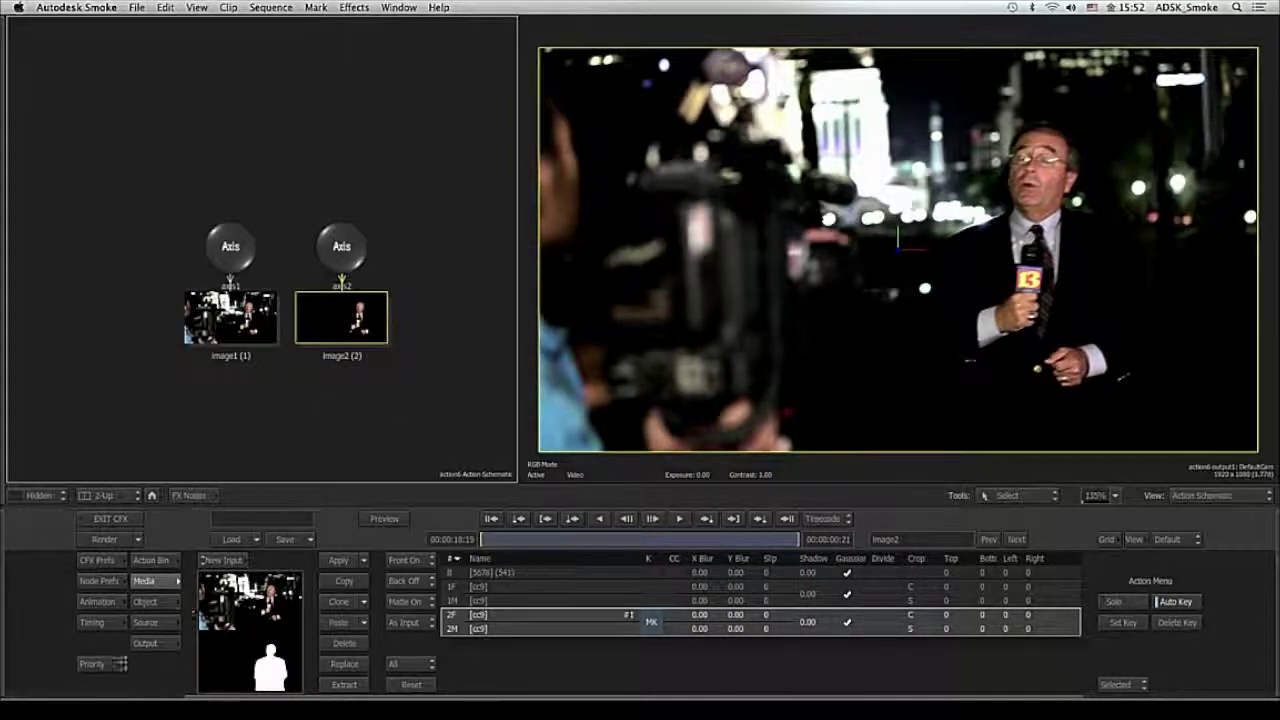
# - Show the scene from the Top camera with the whole camera cone in view and open image2's object settings
pyautogui.press('F6')
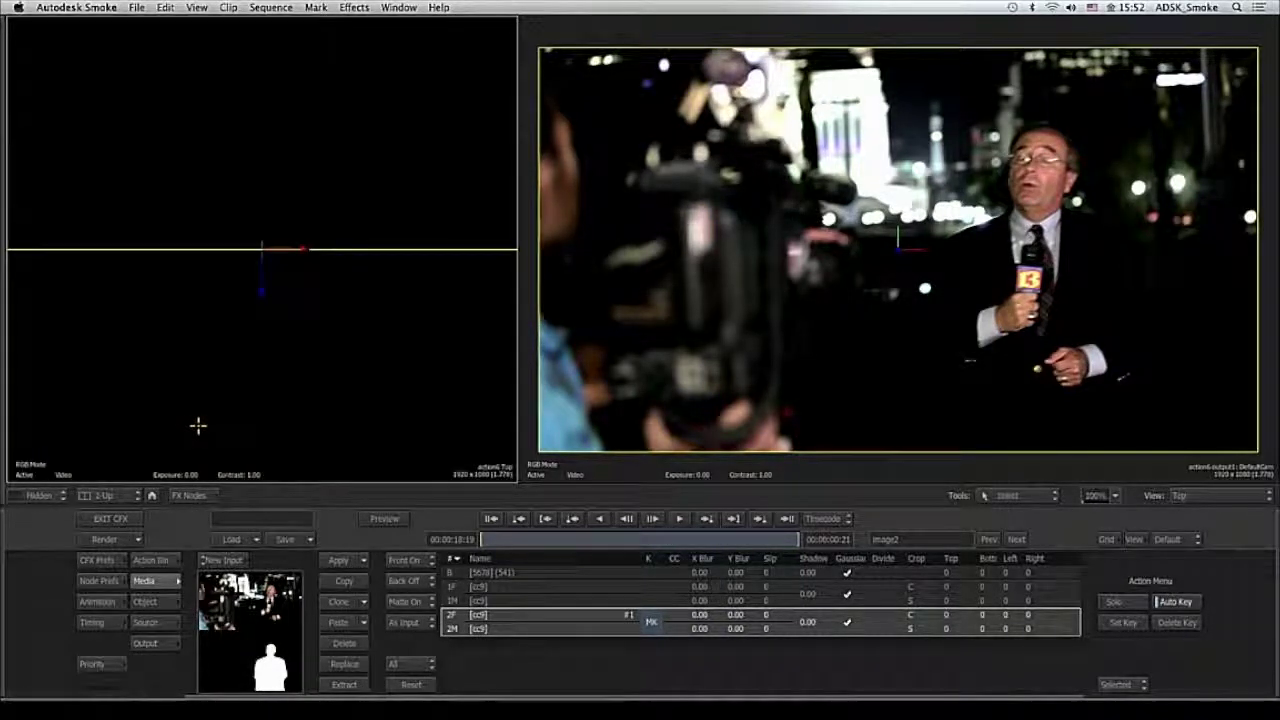
pyautogui.moveTo(338, 312); pyautogui.dragTo(248, 382)
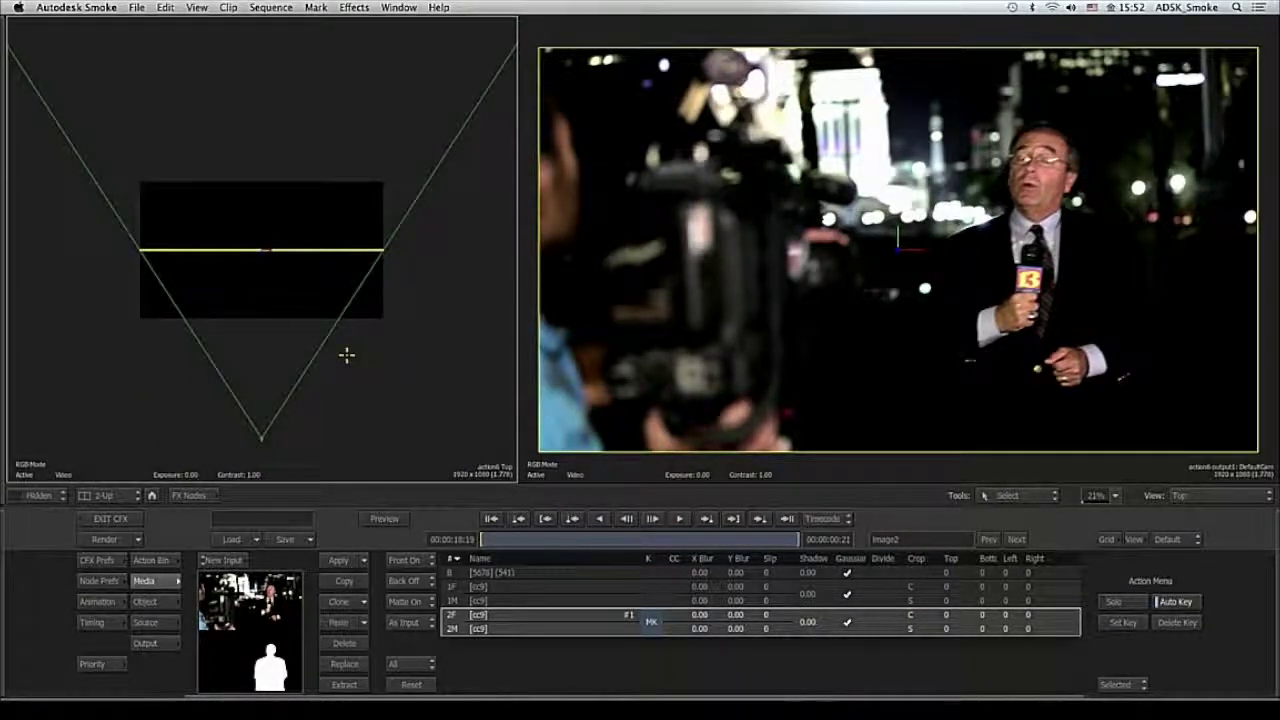
pyautogui.click(150, 604)
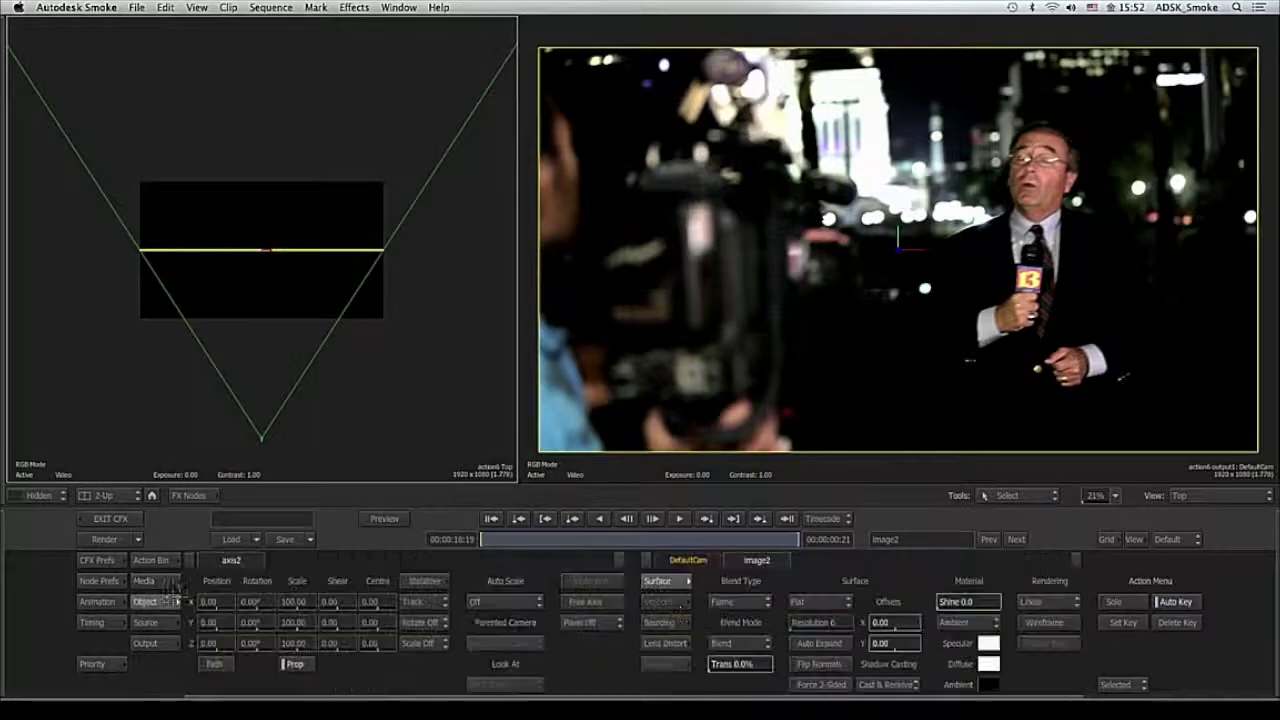
# - Try moving axis2 in depth by changing its Z position, and undo the change
pyautogui.moveTo(212, 643); pyautogui.dragTo(527, 643)
pyautogui.press('super+z')
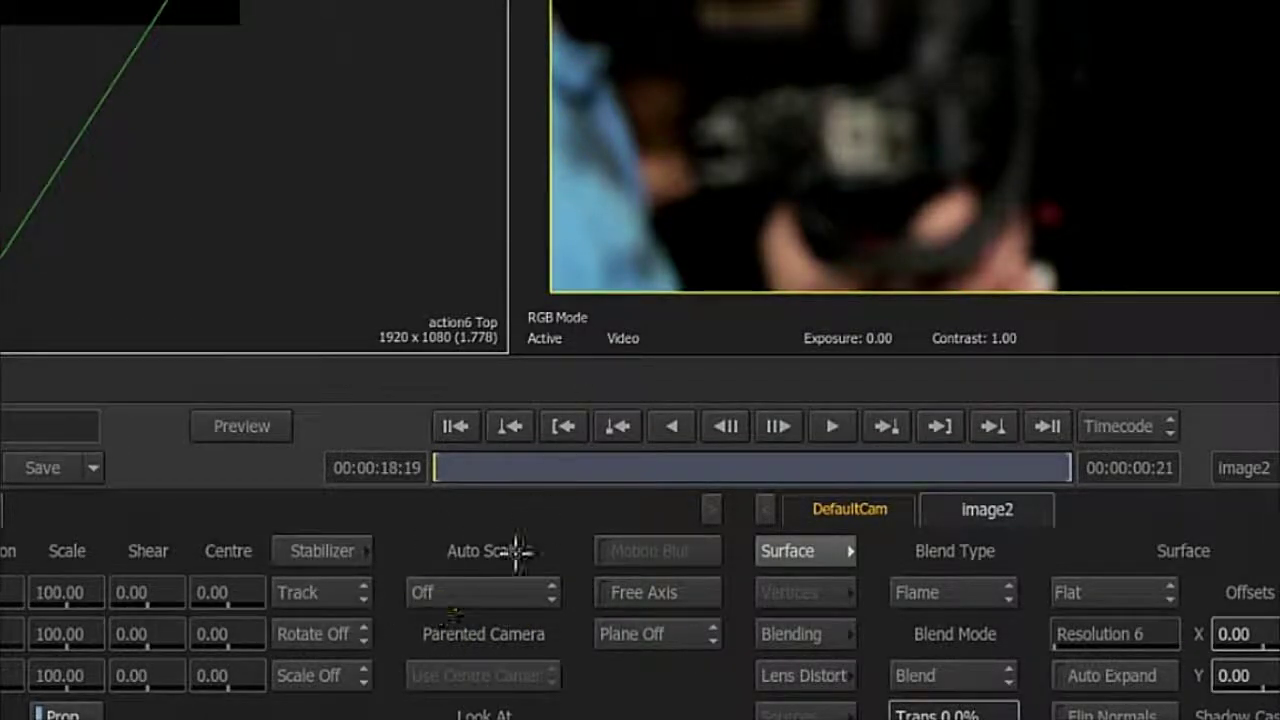
# - Set axis2's Auto Scale to On All Transforms and its Z position to 400
pyautogui.click(482, 594)
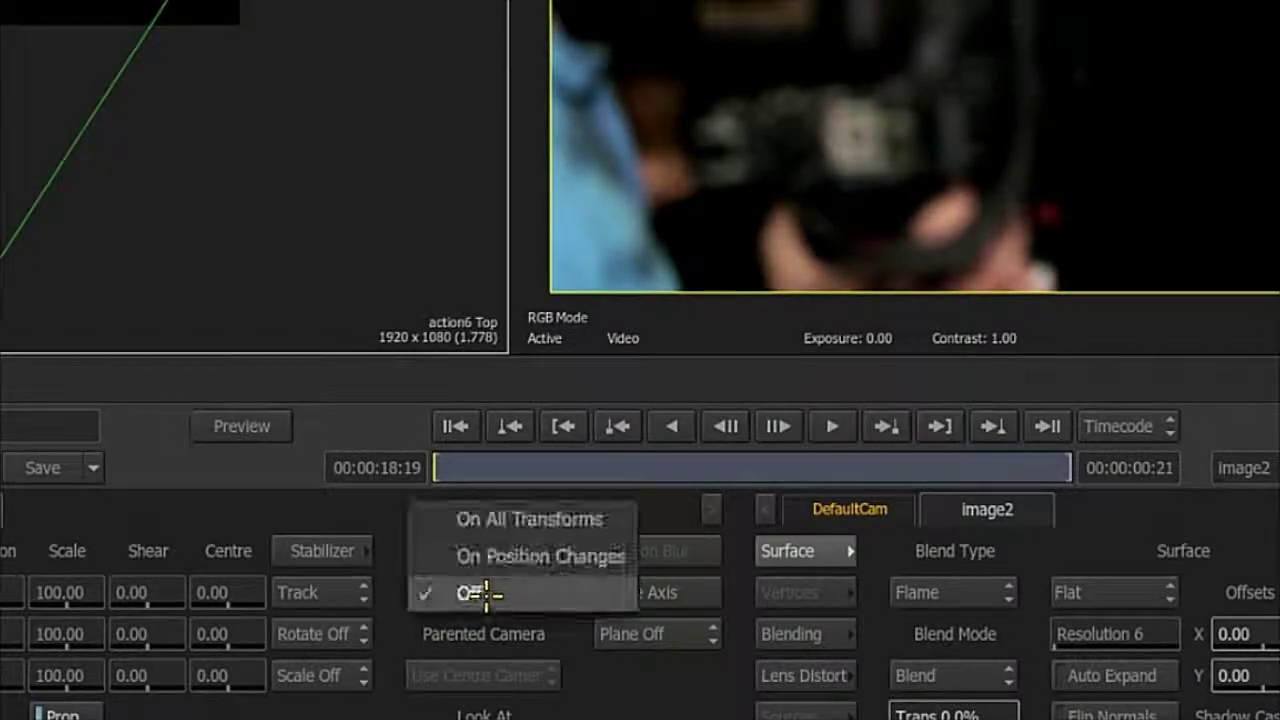
pyautogui.click(517, 519)
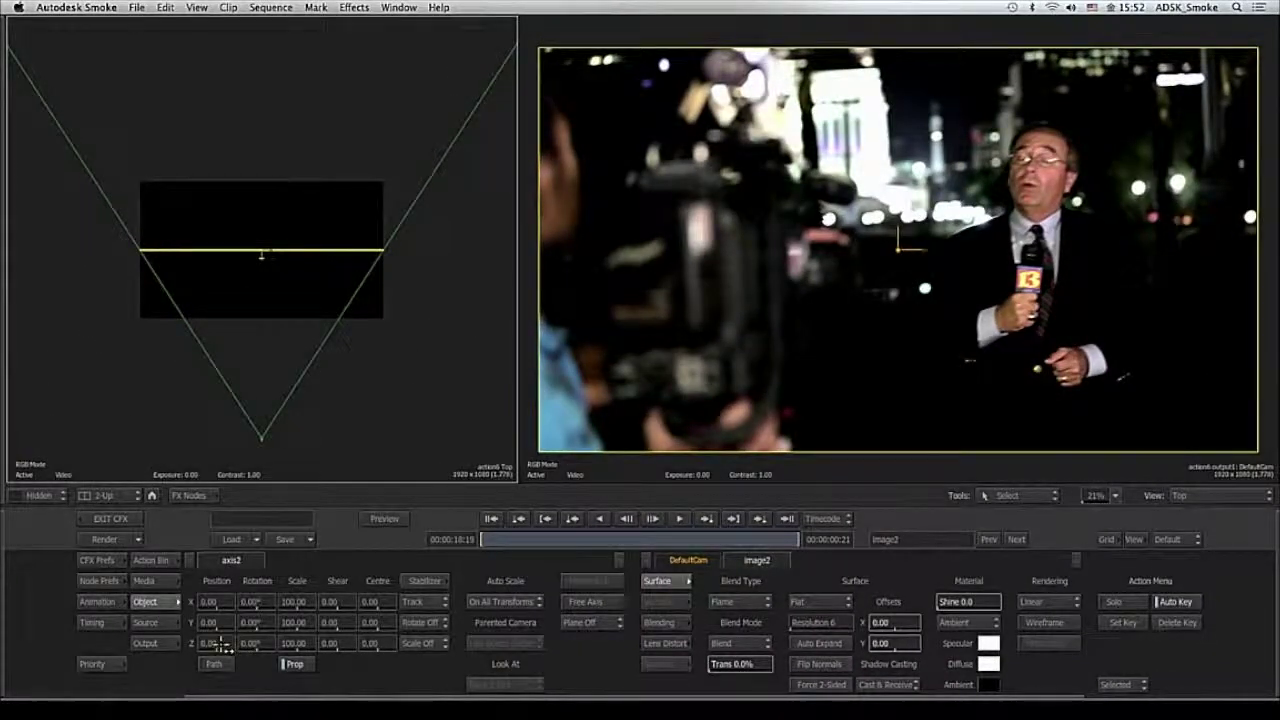
pyautogui.moveTo(220, 645); pyautogui.dragTo(368, 656)
pyautogui.click(227, 645)
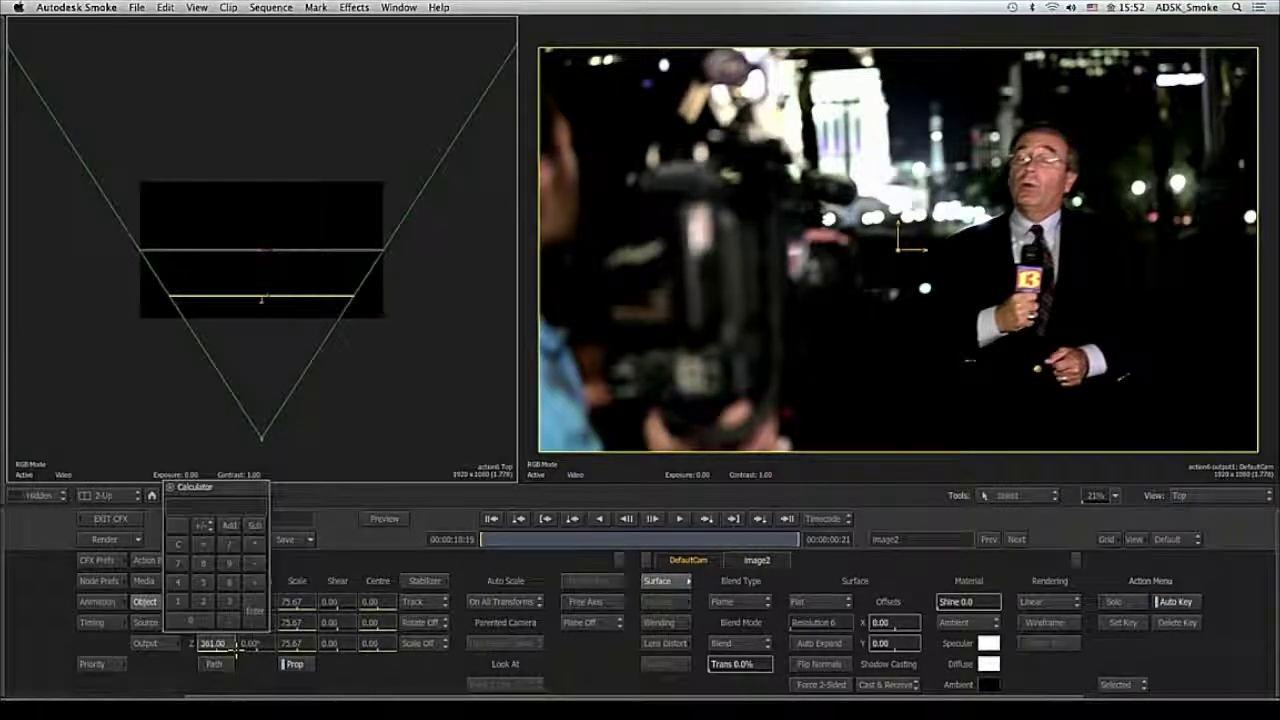
pyautogui.write('400')
pyautogui.press('Return')
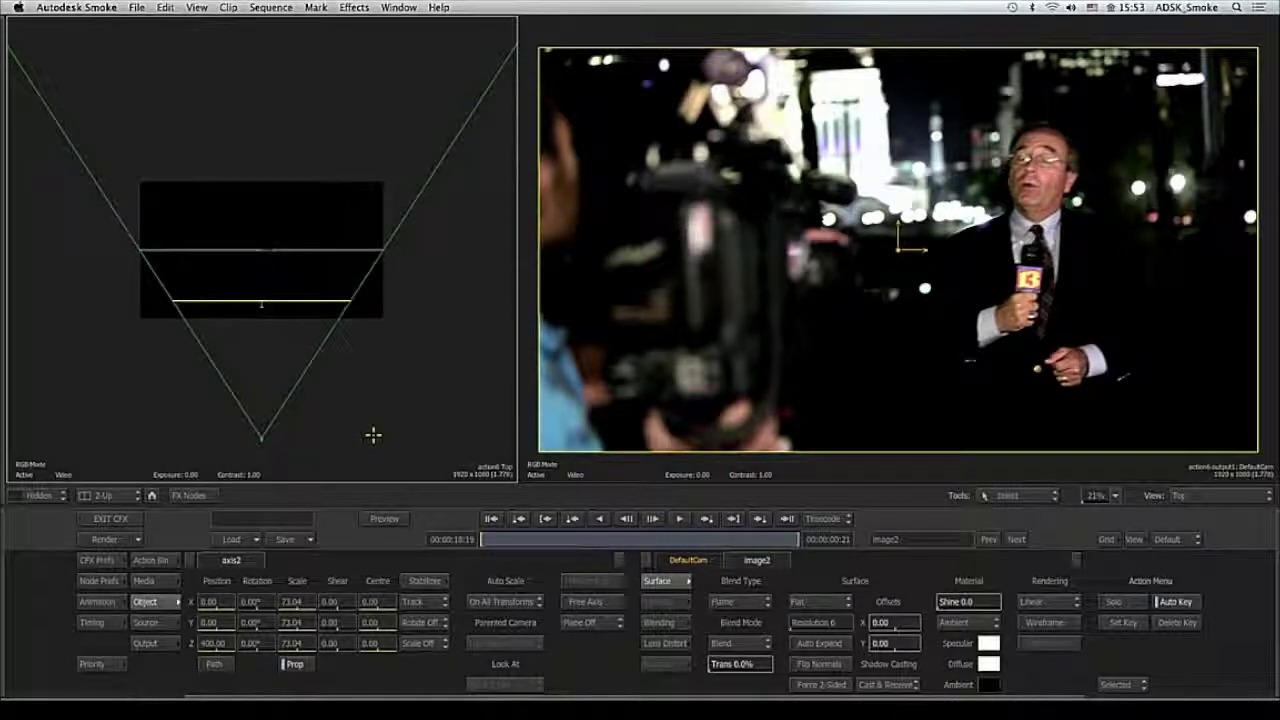
# - Add a relighting light, move it beside the camera in the Top view and change its type to Ambient
pyautogui.click(160, 562)
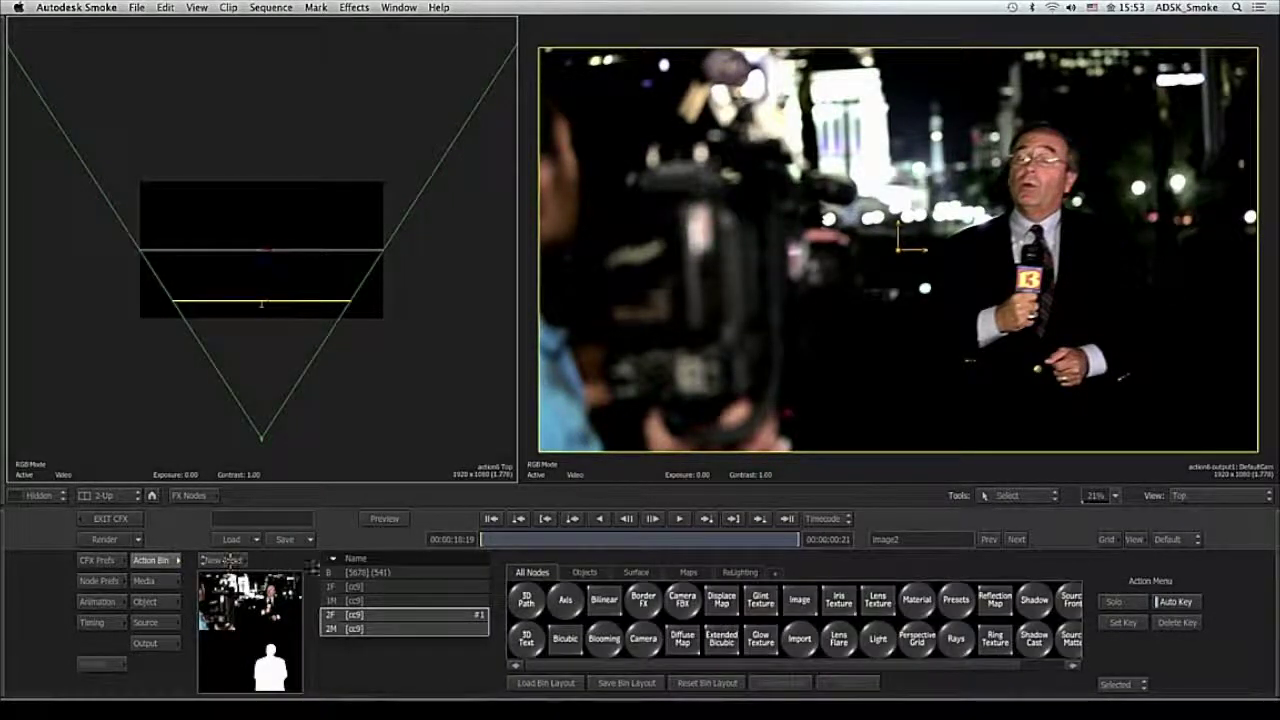
pyautogui.click(740, 572)
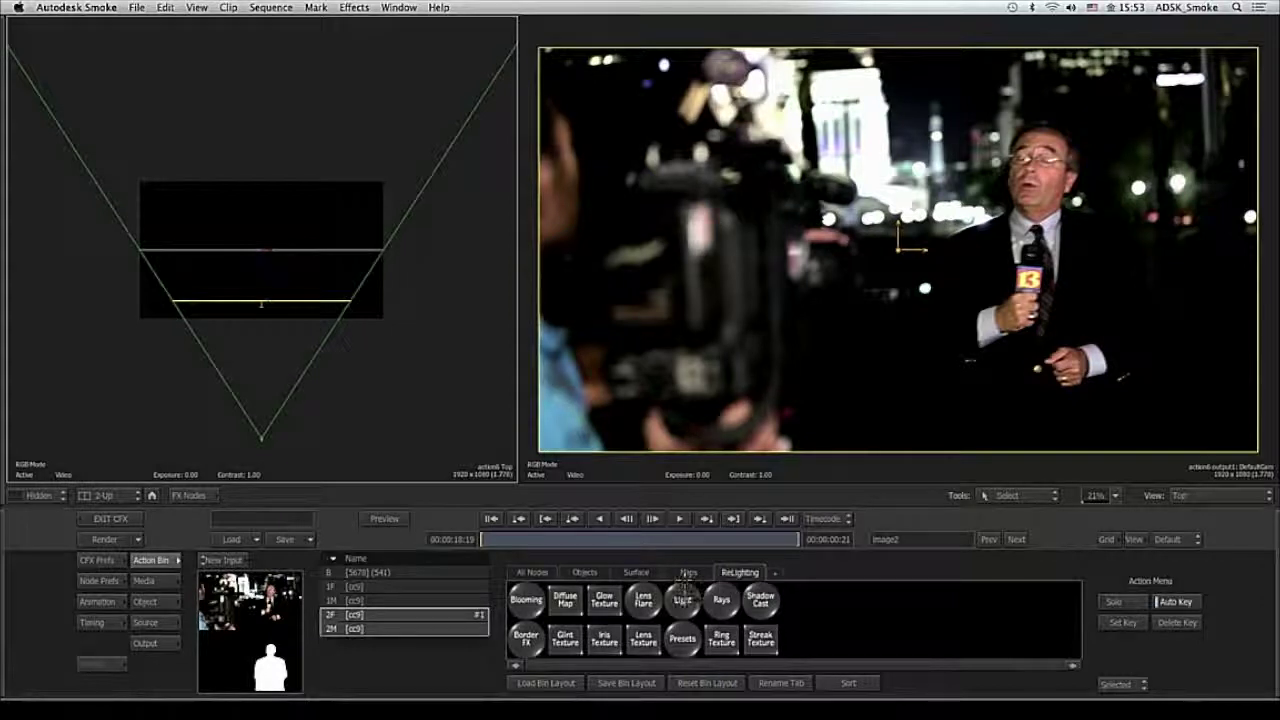
pyautogui.click(681, 596)
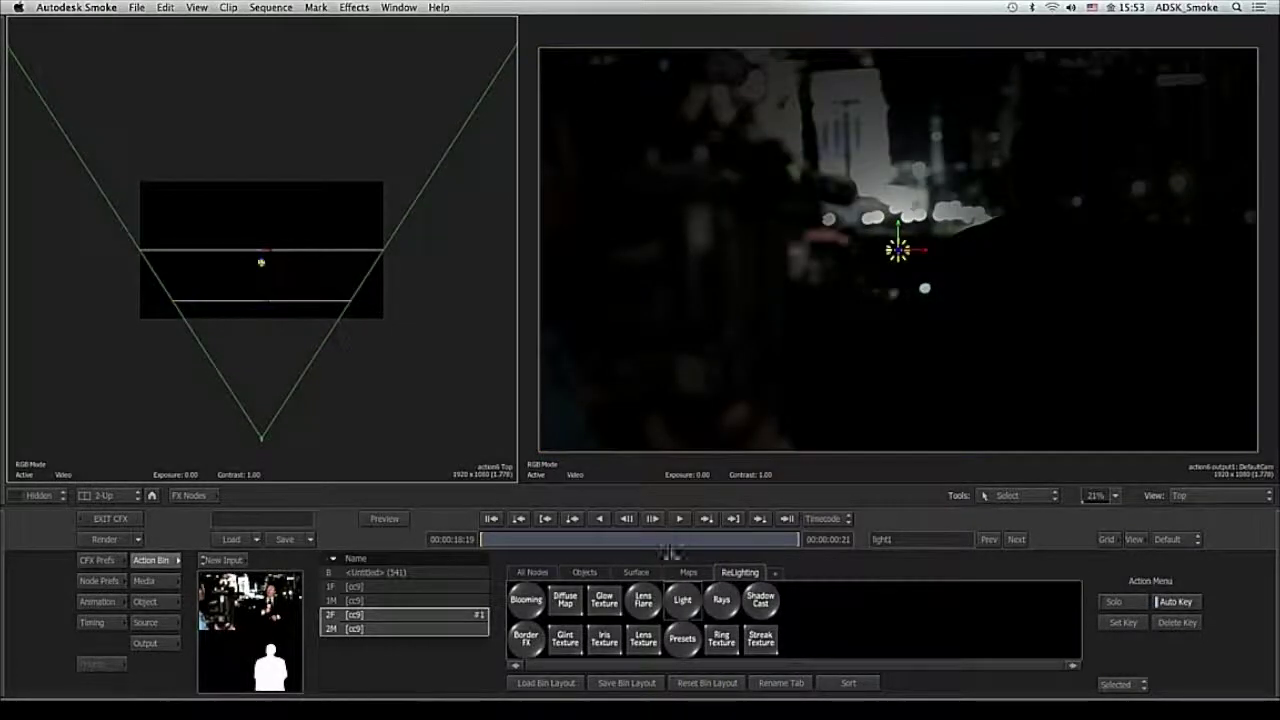
pyautogui.moveTo(260, 264); pyautogui.dragTo(228, 422)
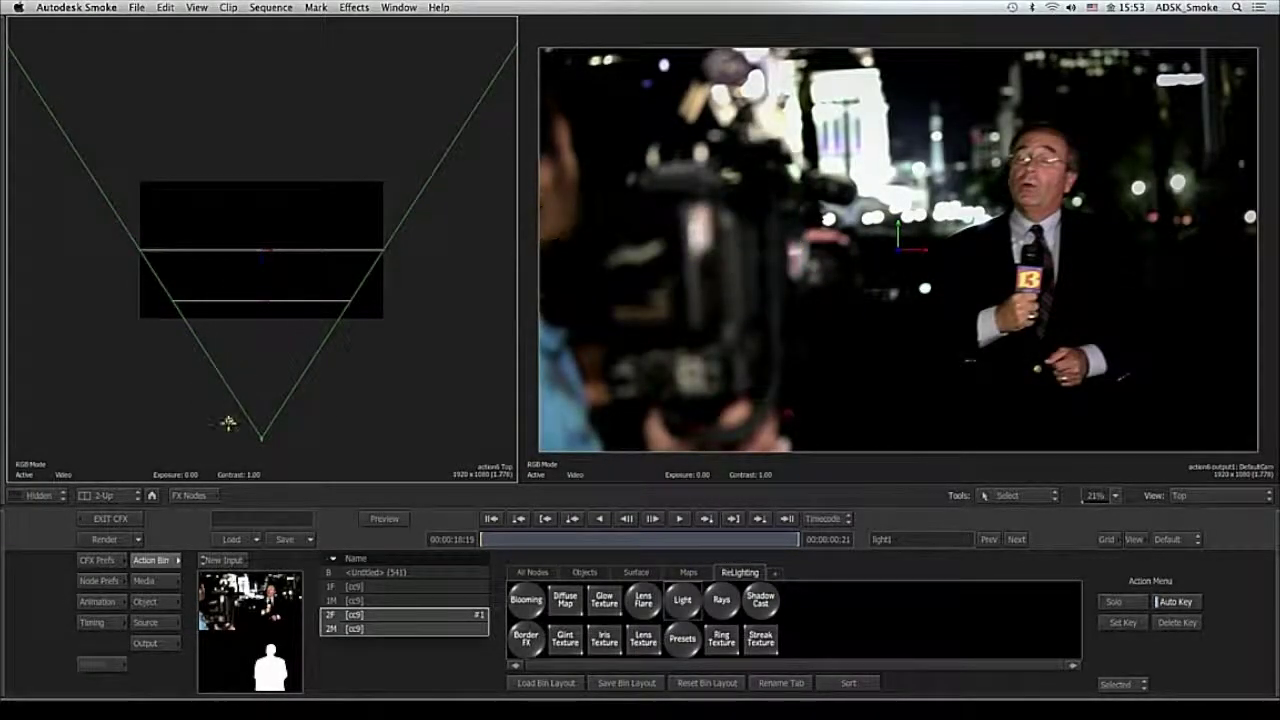
pyautogui.click(170, 601)
pyautogui.click(293, 602)
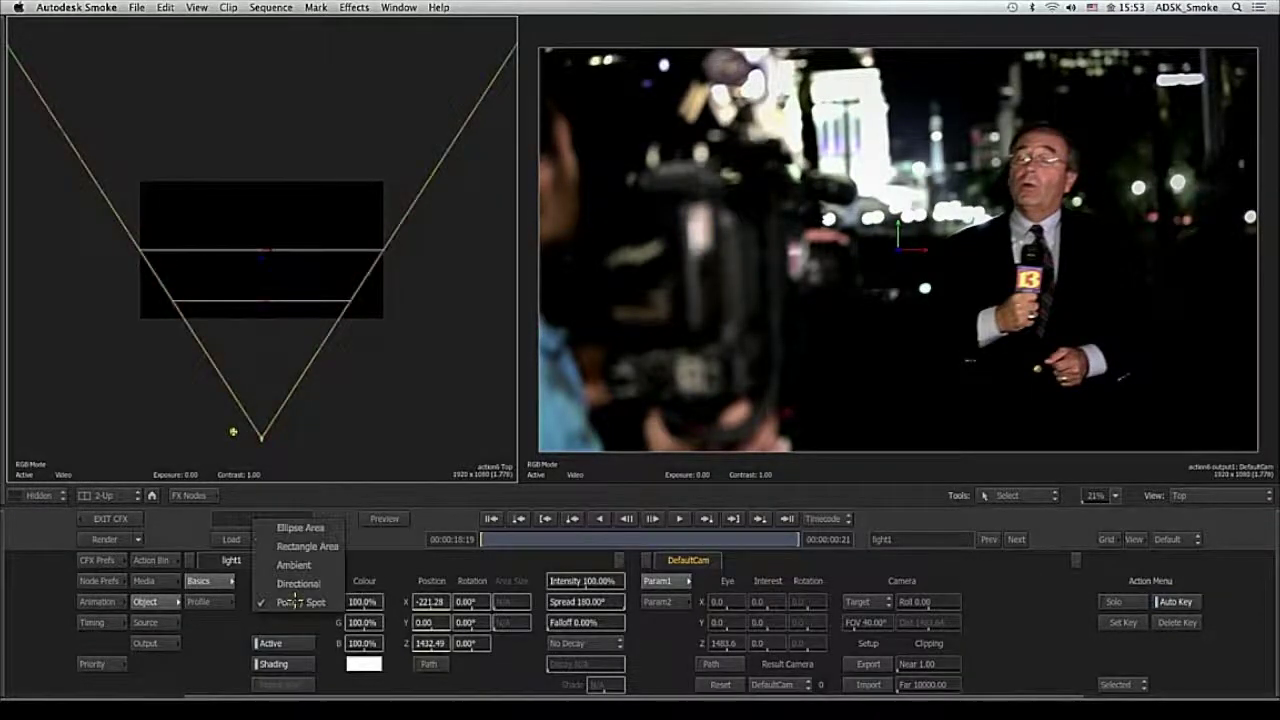
pyautogui.click(293, 565)
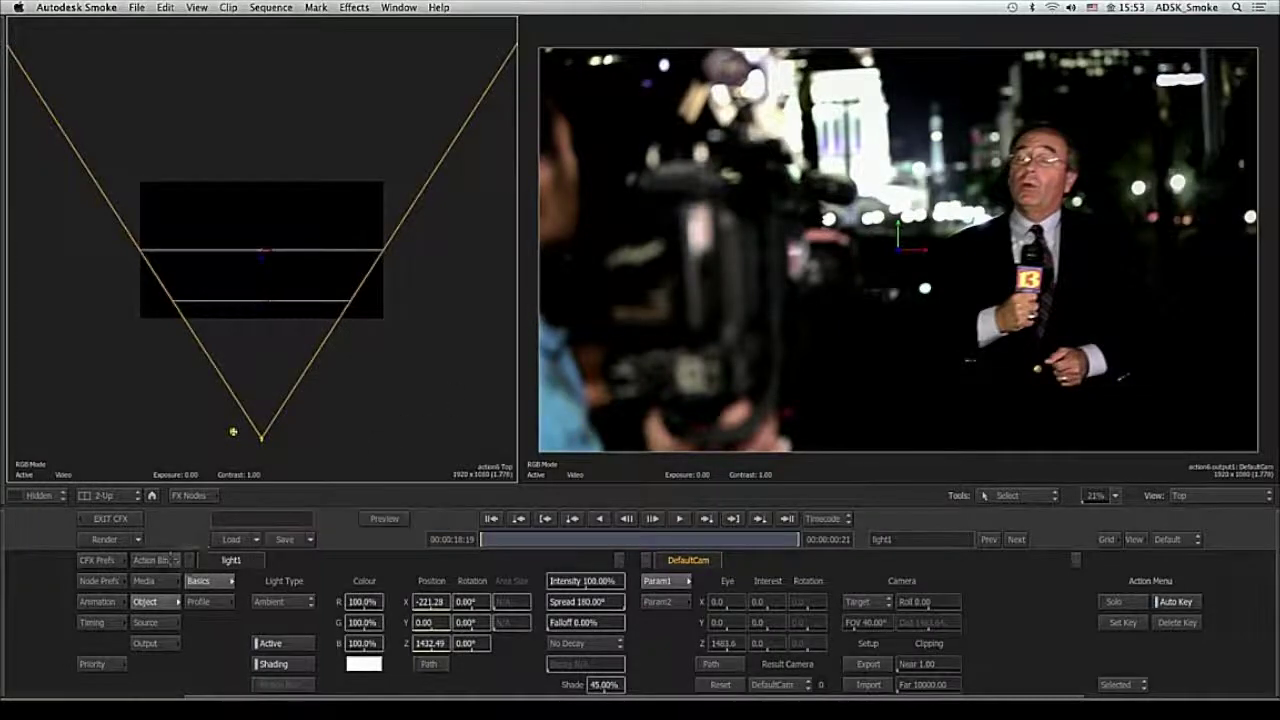
# - Add a second light and place it just beside the reporter's head in the camera view
pyautogui.click(170, 560)
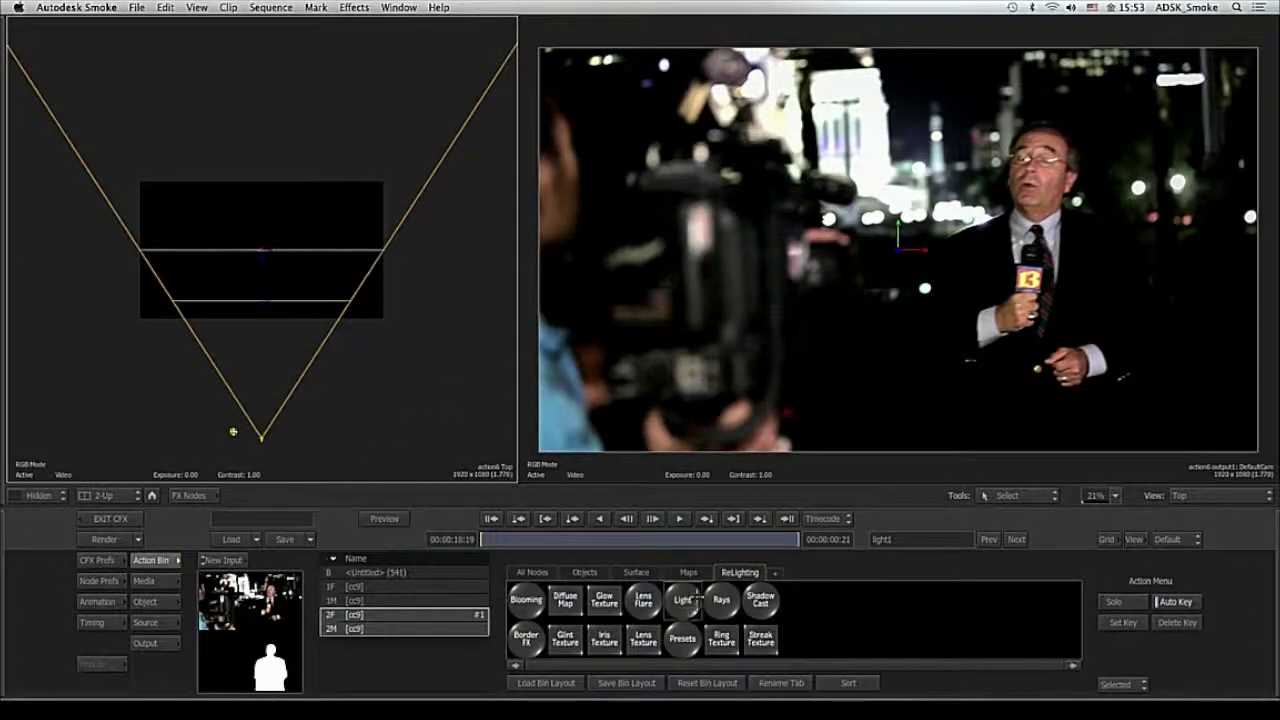
pyautogui.doubleClick(683, 600)
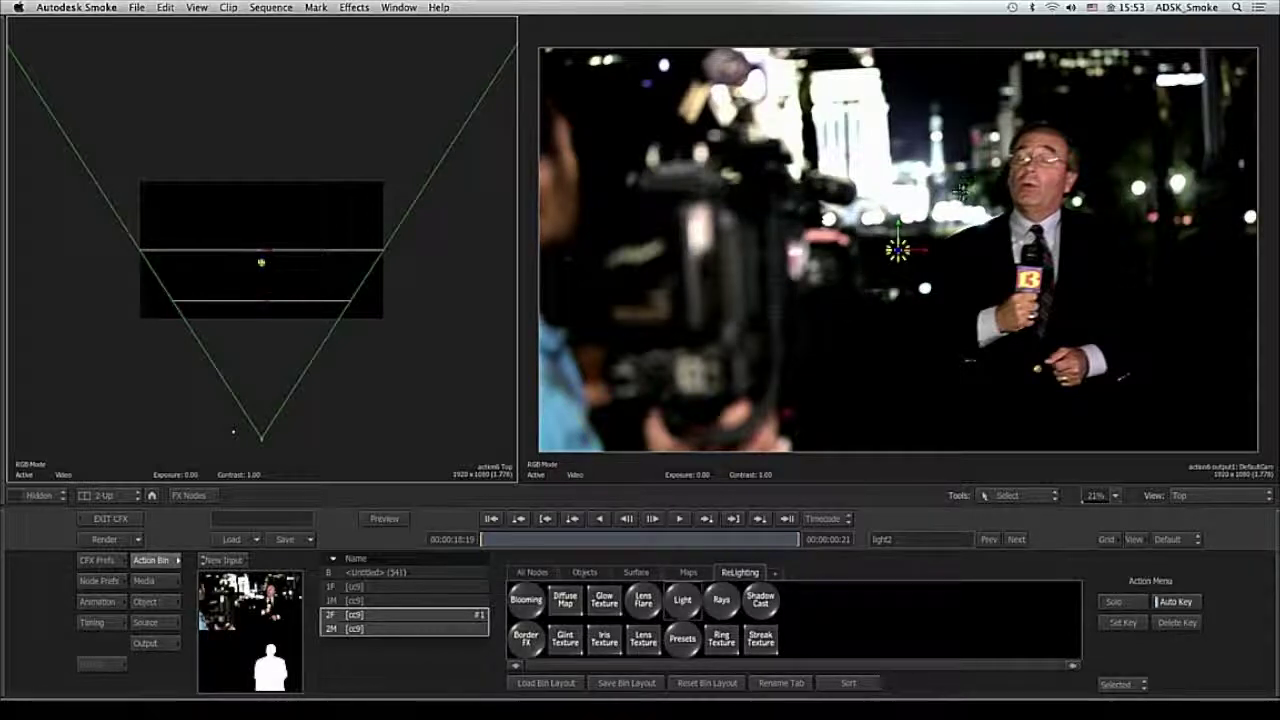
pyautogui.moveTo(898, 250); pyautogui.dragTo(960, 157)
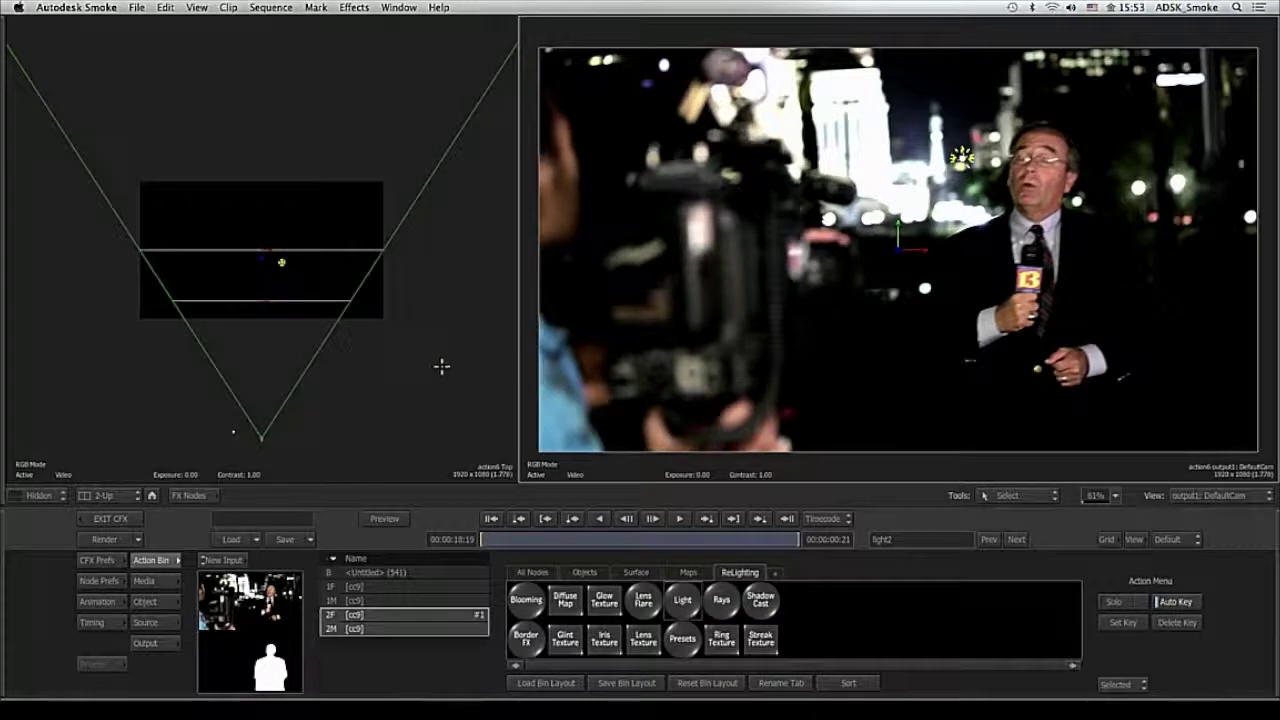
# - In the Action schematic, attach a Lens Flare to the second light, space out its nodes, and move the light over the distant tower
pyautogui.press('F4')
pyautogui.moveTo(446, 413); pyautogui.dragTo(352, 381)
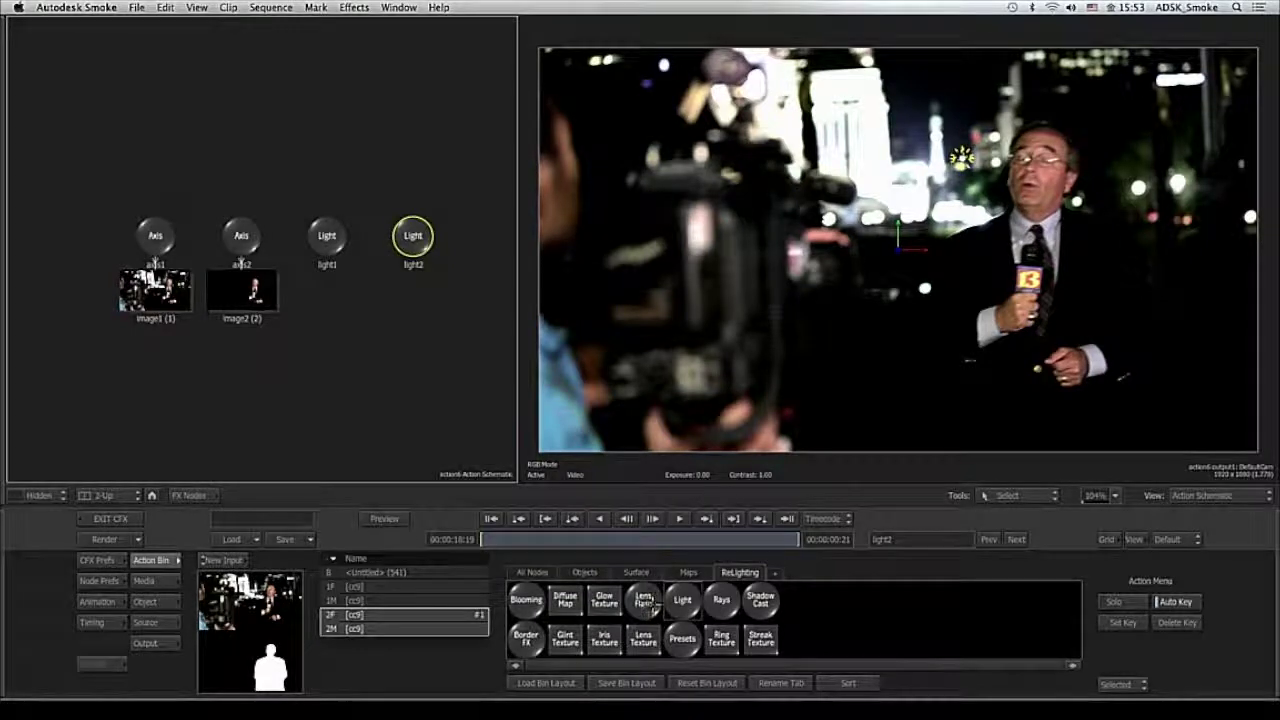
pyautogui.click(645, 598)
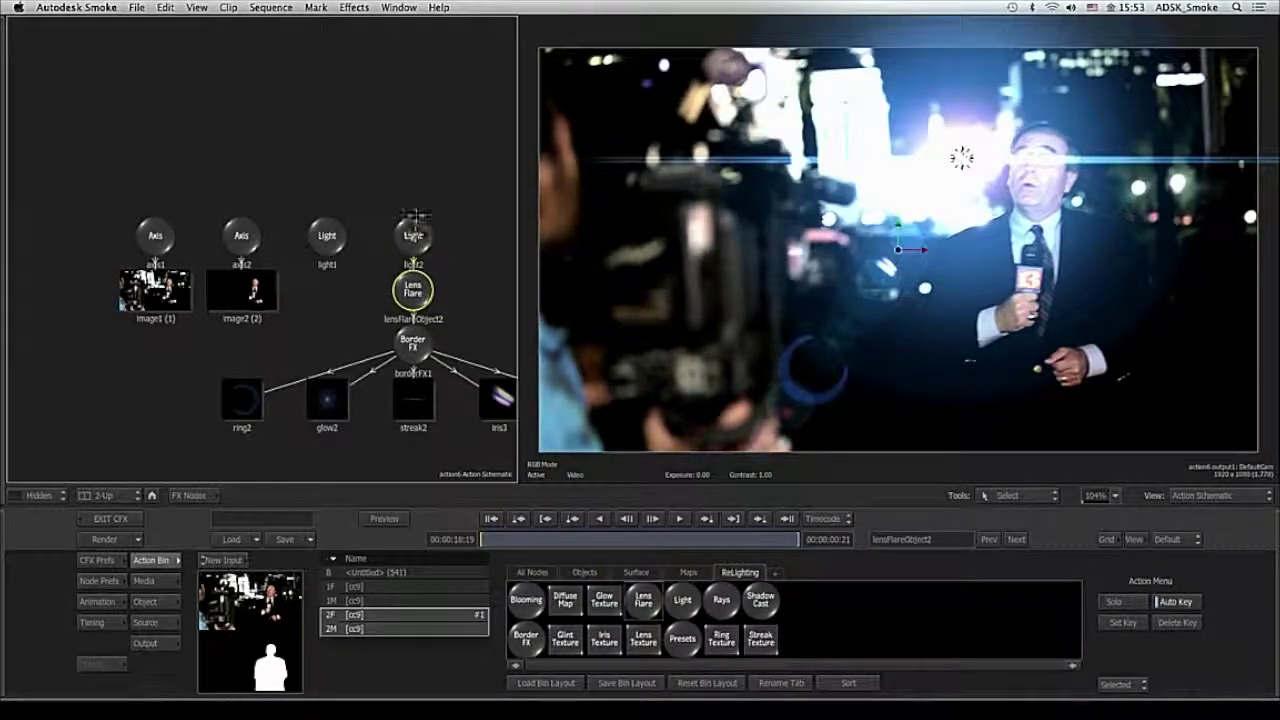
pyautogui.moveTo(416, 214); pyautogui.dragTo(414, 177)
pyautogui.moveTo(413, 290); pyautogui.dragTo(413, 272)
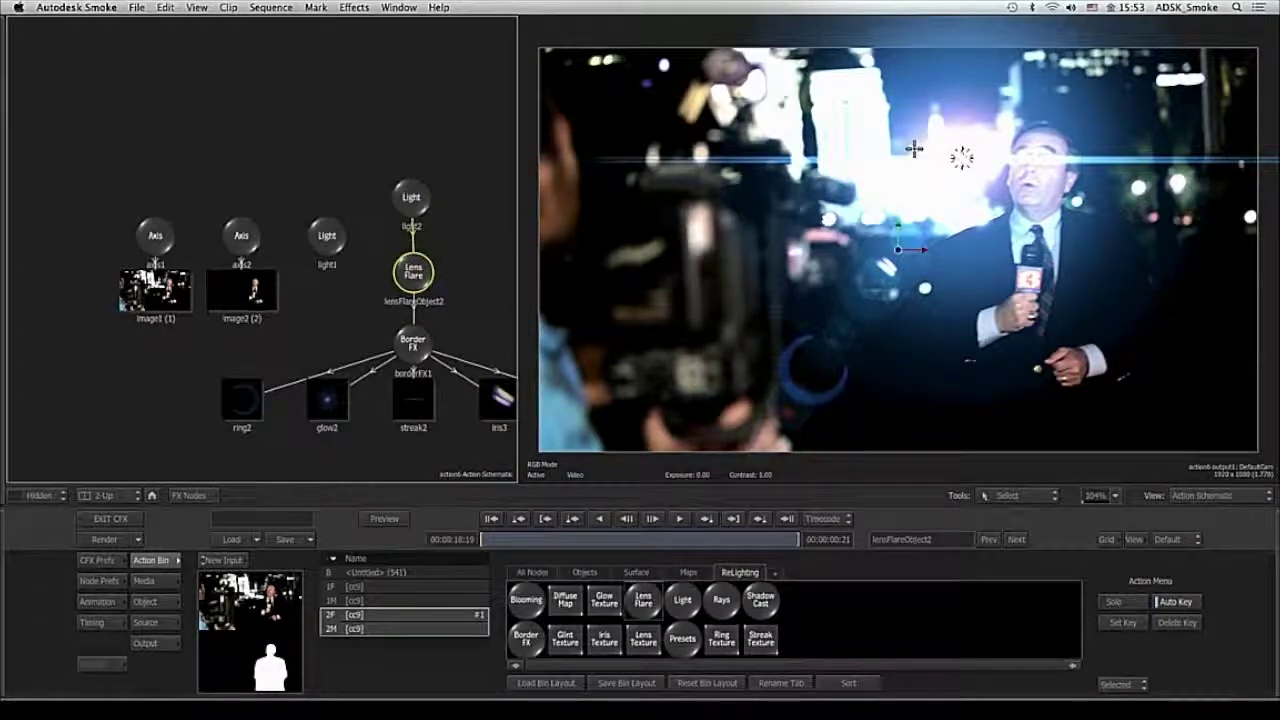
pyautogui.moveTo(961, 157)
pyautogui.mouseDown()
pyautogui.moveTo(929, 114)
pyautogui.moveTo(949, 94)
pyautogui.moveTo(977, 123)
pyautogui.moveTo(932, 109)
pyautogui.moveTo(1013, 186)
pyautogui.moveTo(1049, 190)
pyautogui.moveTo(1038, 160)
pyautogui.moveTo(963, 123)
pyautogui.moveTo(943, 120)
pyautogui.moveTo(939, 142)
pyautogui.mouseUp()
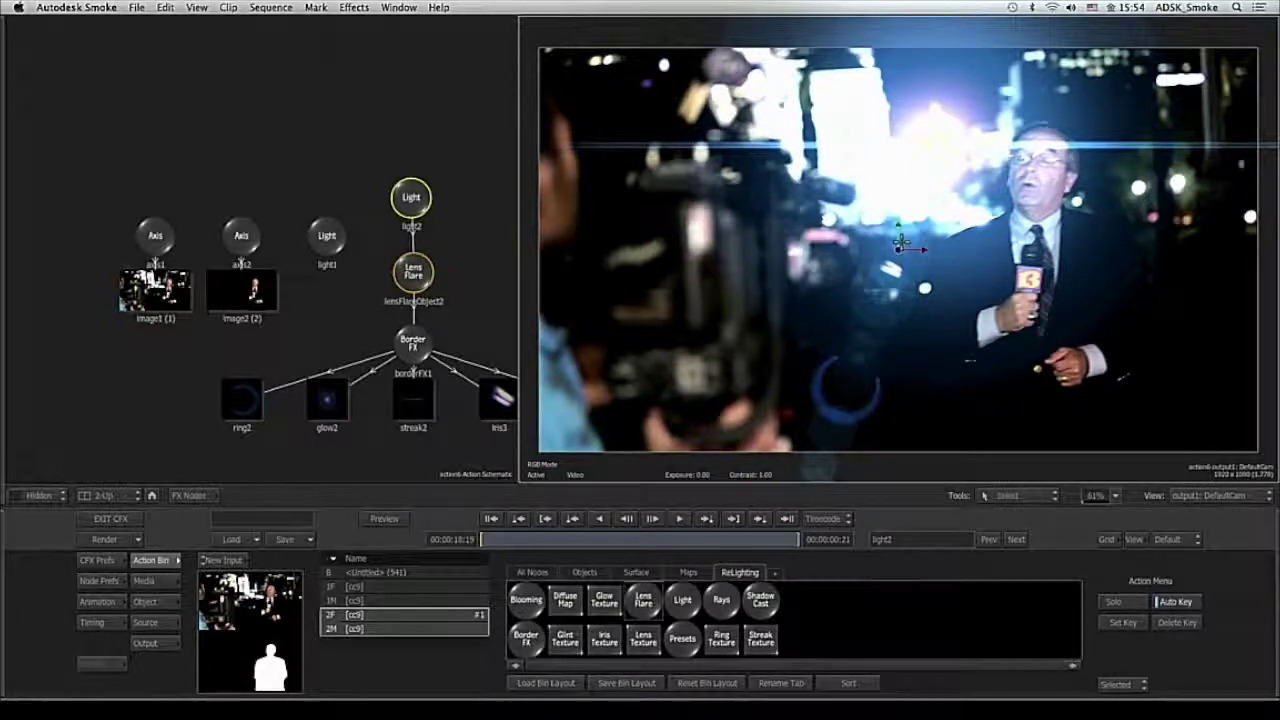
# - Examine the settings of the ring, glow, streak and iris elements that make up the lens flare
pyautogui.moveTo(482, 335); pyautogui.dragTo(377, 297)
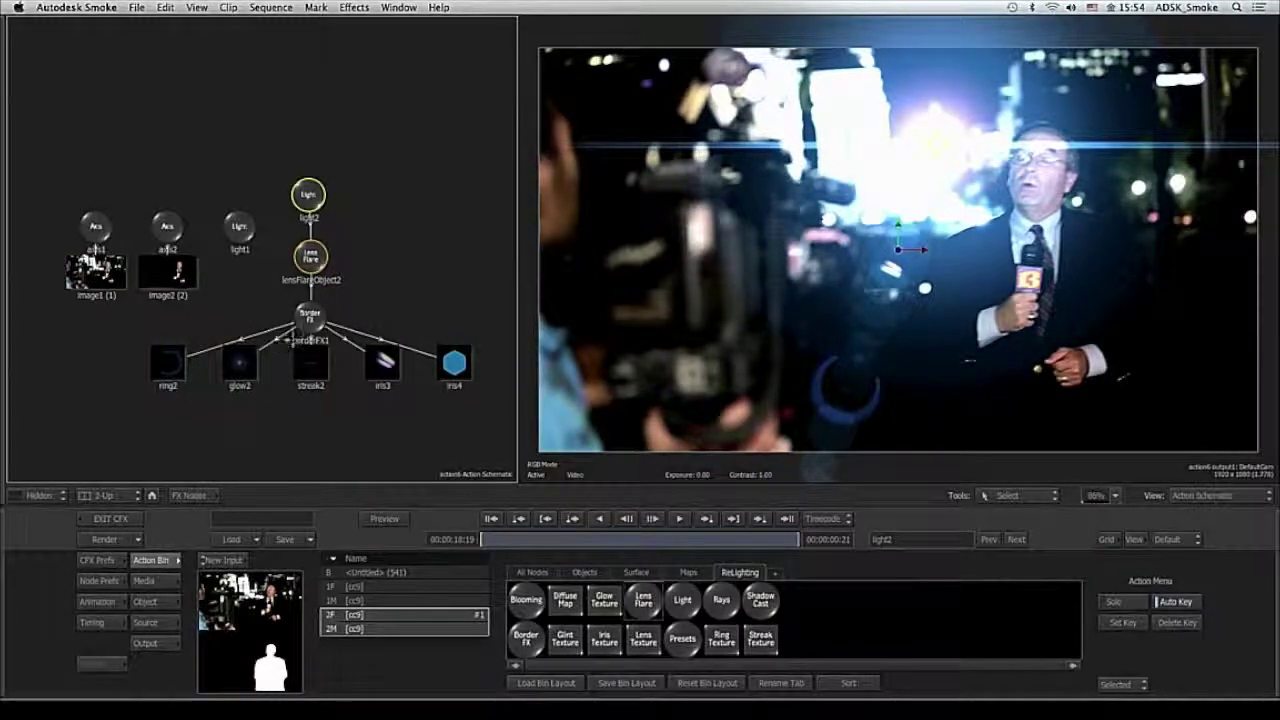
pyautogui.moveTo(311, 320); pyautogui.dragTo(313, 312)
pyautogui.doubleClick(177, 366)
pyautogui.click(248, 367)
pyautogui.click(313, 368)
pyautogui.click(383, 363)
pyautogui.click(454, 363)
pyautogui.click(379, 370)
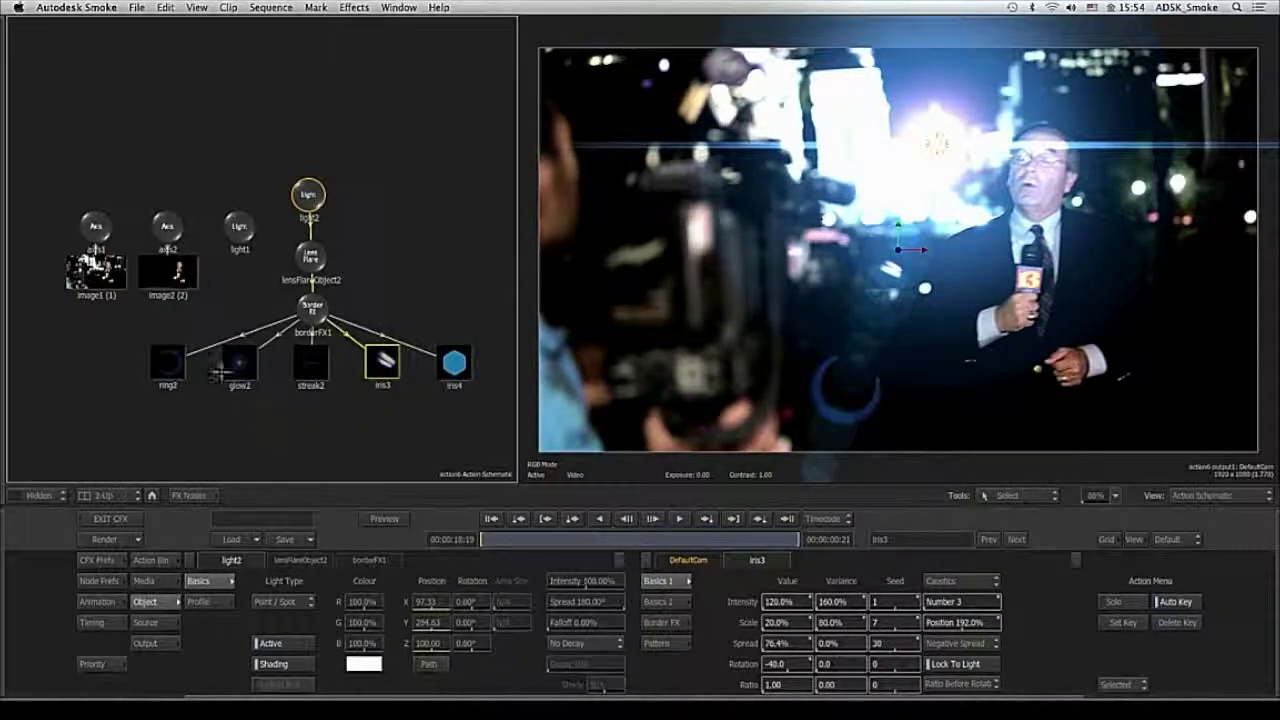
# - Delete the flare's ring2, streak2, iris3 and iris4 elements and place glow2 directly below the Border FX node
pyautogui.click(166, 368)
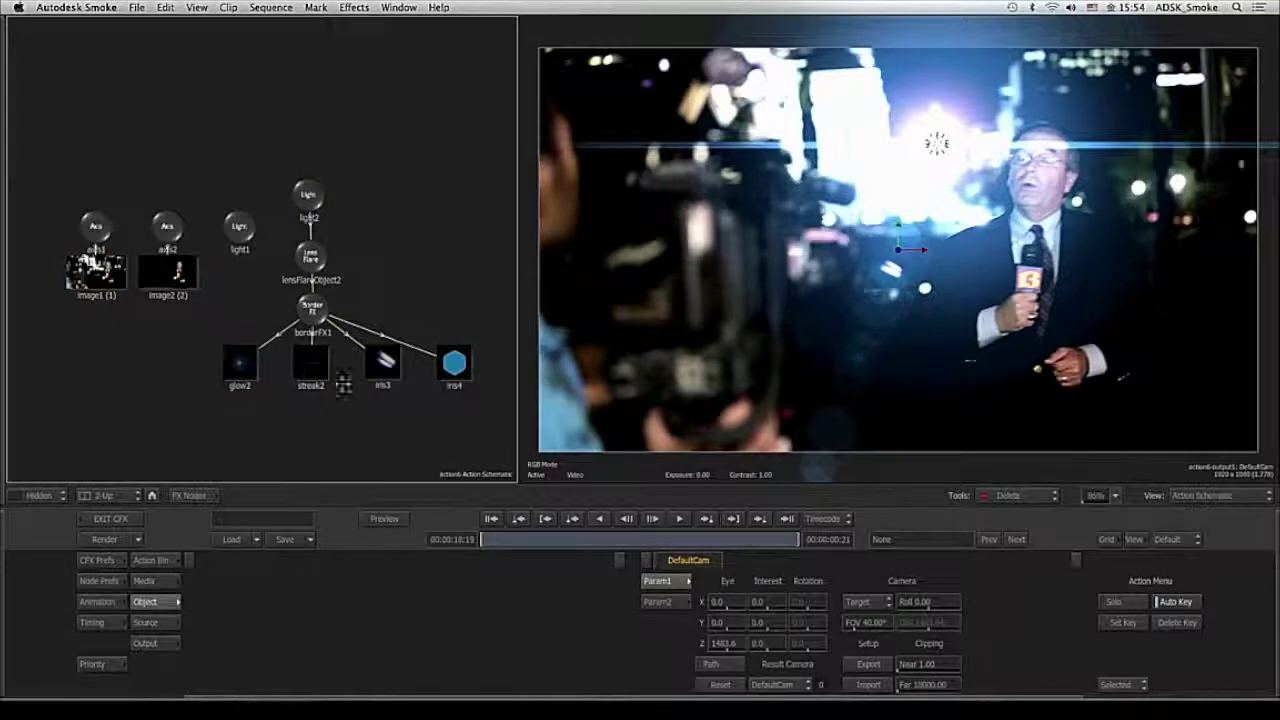
pyautogui.click(314, 366)
pyautogui.click(384, 364)
pyautogui.click(454, 363)
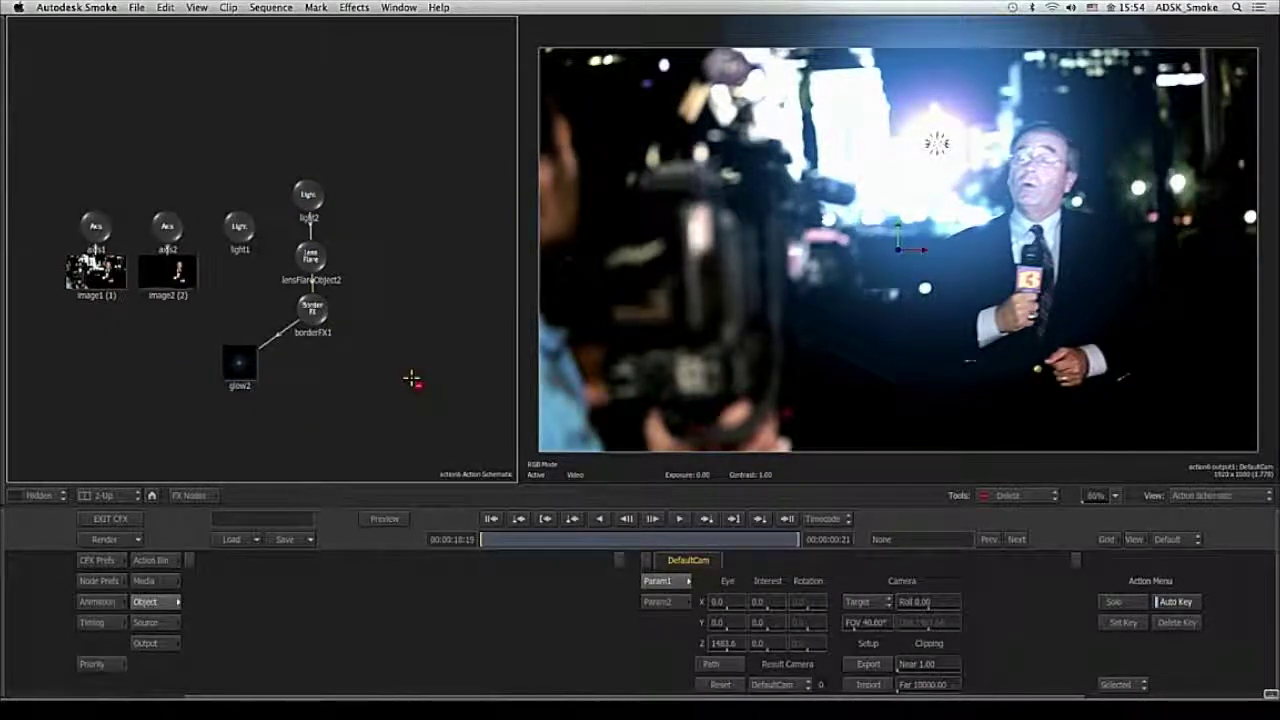
pyautogui.moveTo(241, 362); pyautogui.dragTo(310, 379)
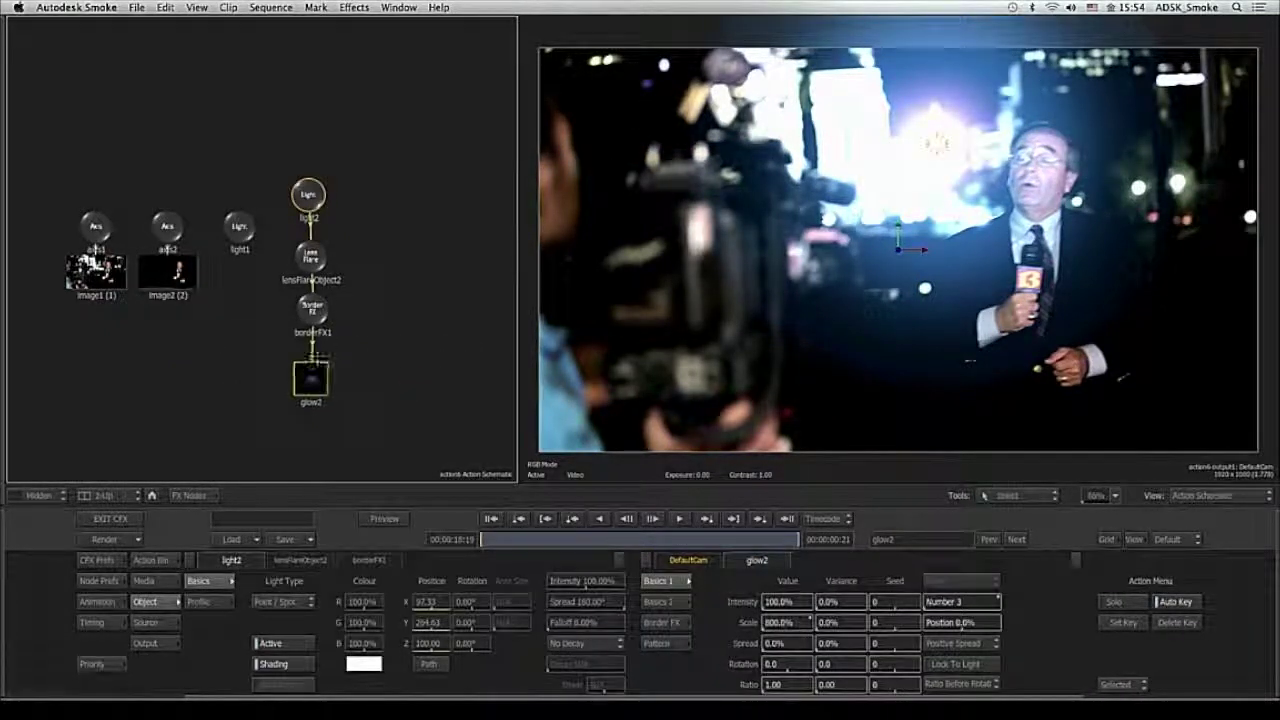
# - Set glow2's inner colour to a deep blue with hue 700 and luminance 378
pyautogui.click(656, 643)
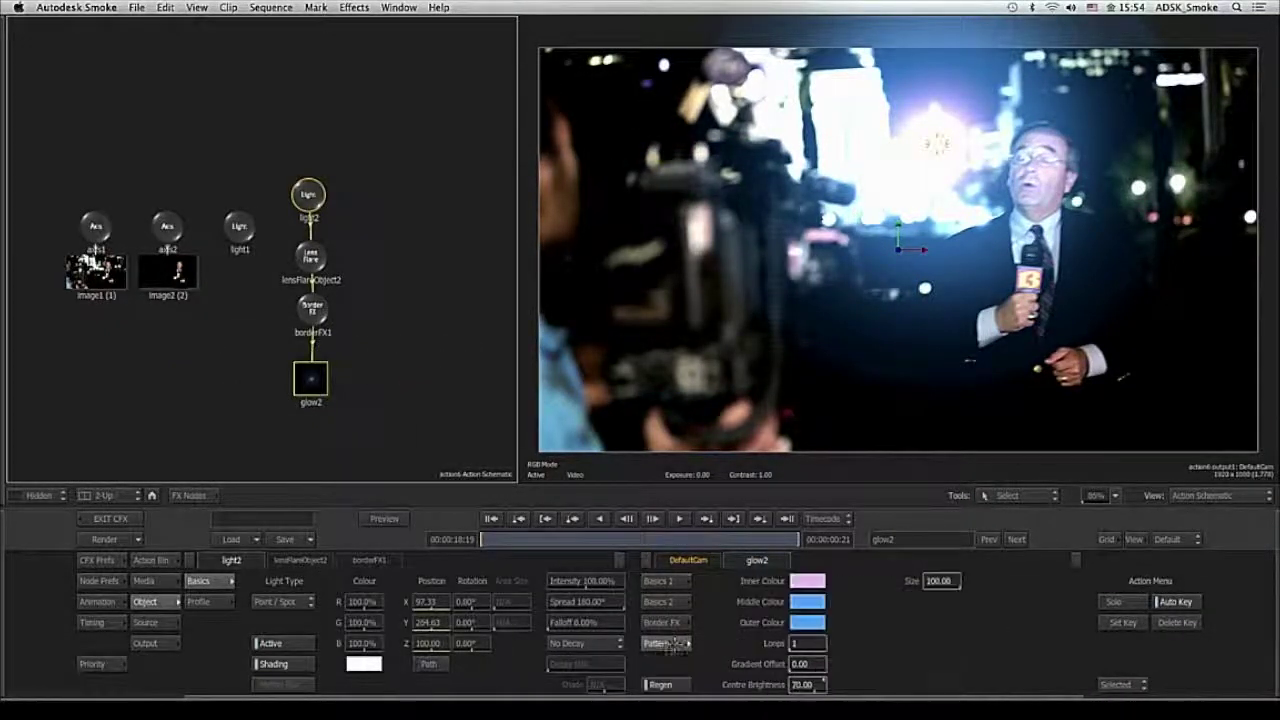
pyautogui.click(812, 580)
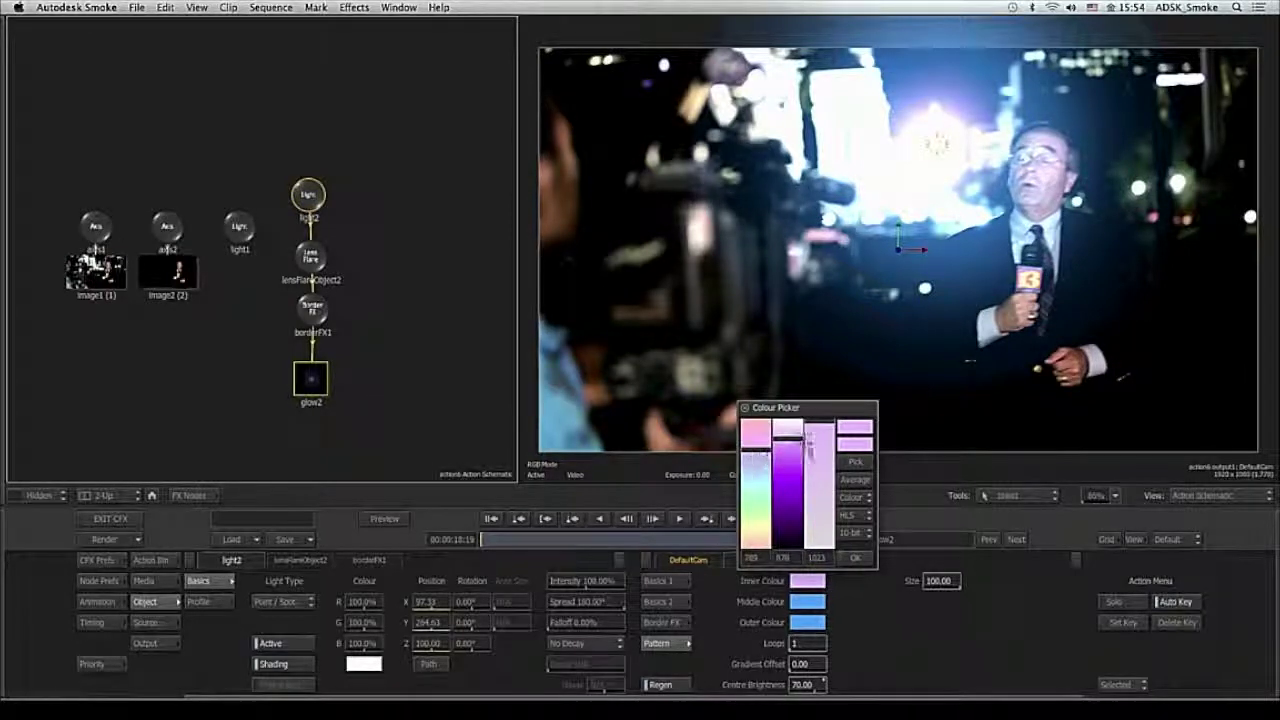
pyautogui.click(791, 512)
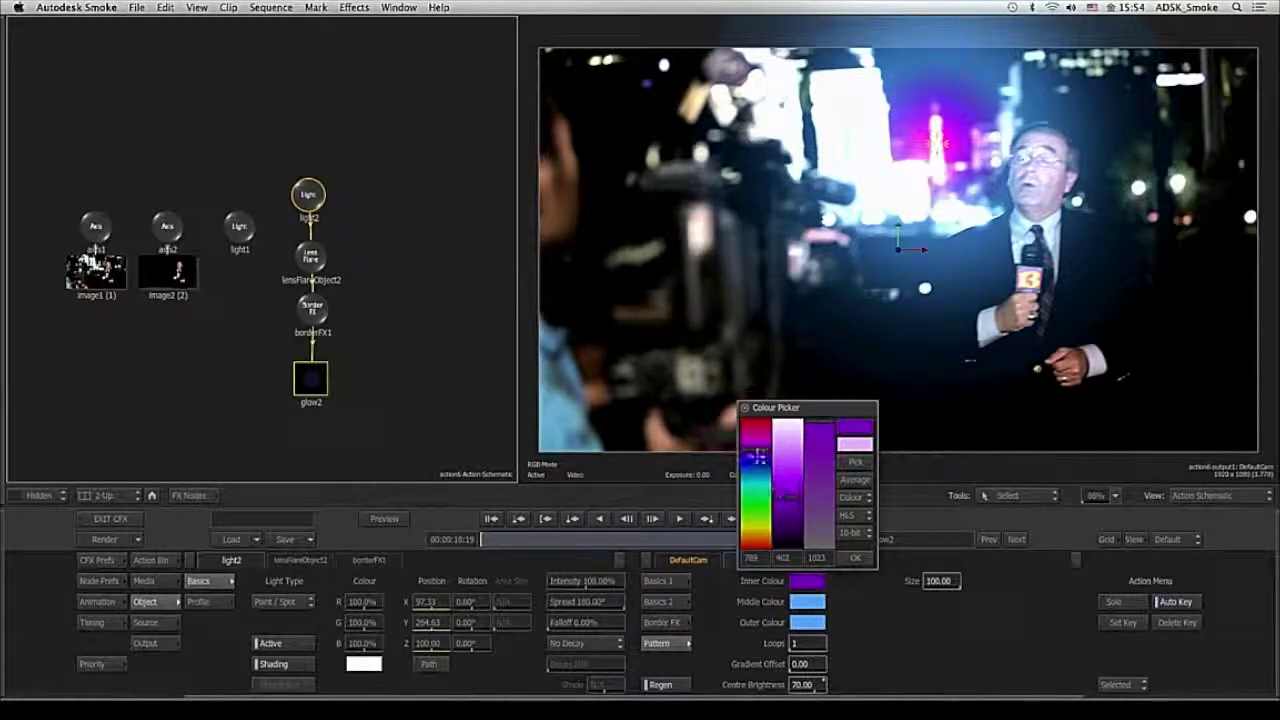
pyautogui.moveTo(757, 460); pyautogui.dragTo(758, 478)
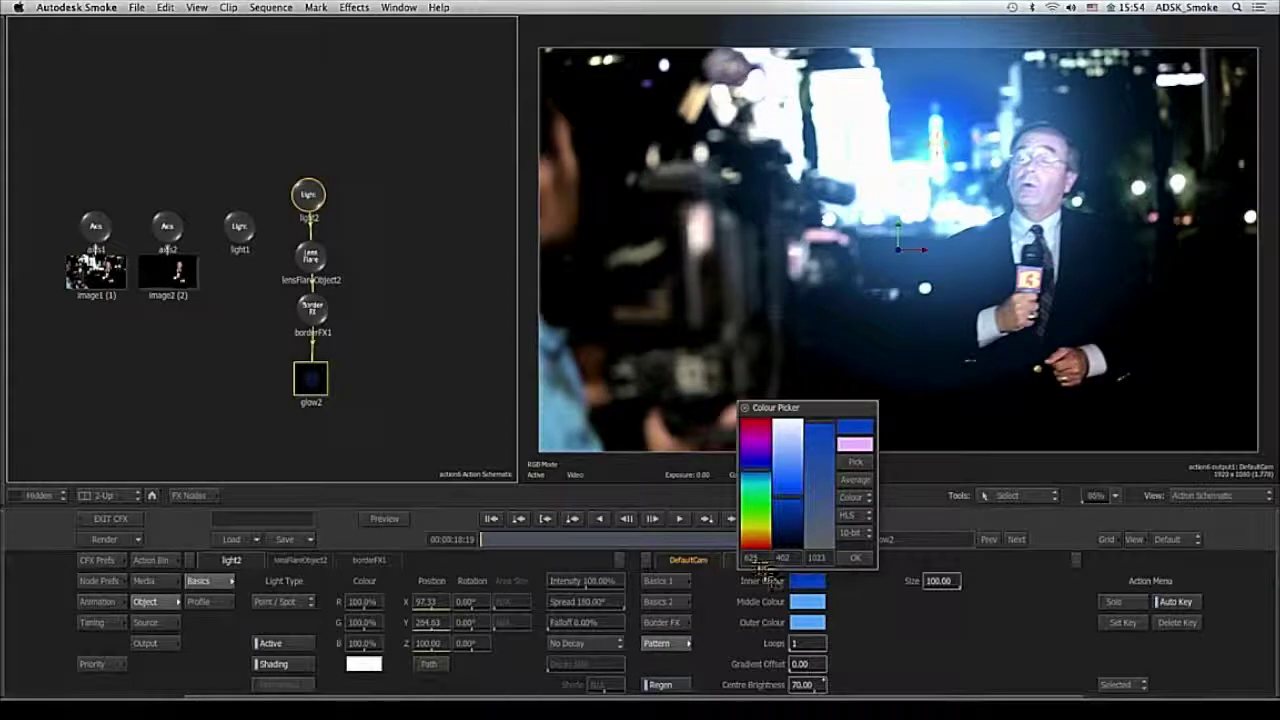
pyautogui.click(751, 557)
pyautogui.write('700')
pyautogui.press('Return')
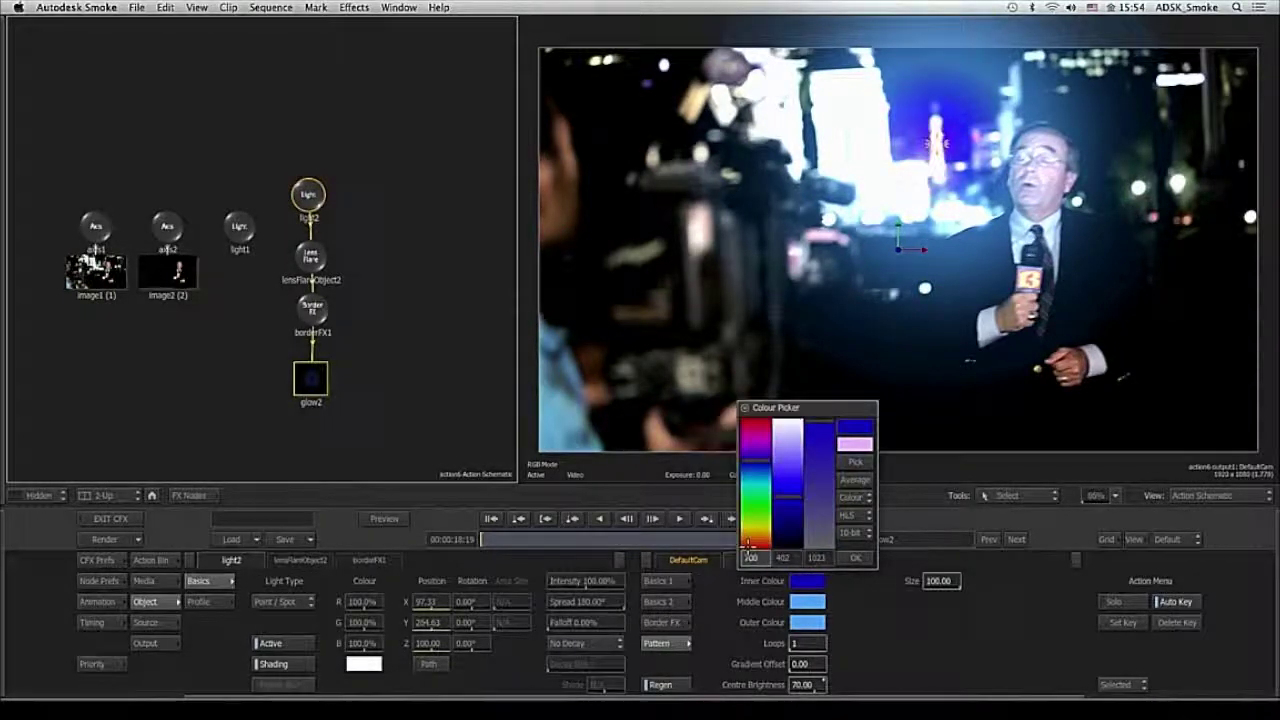
pyautogui.moveTo(790, 505); pyautogui.dragTo(790, 508)
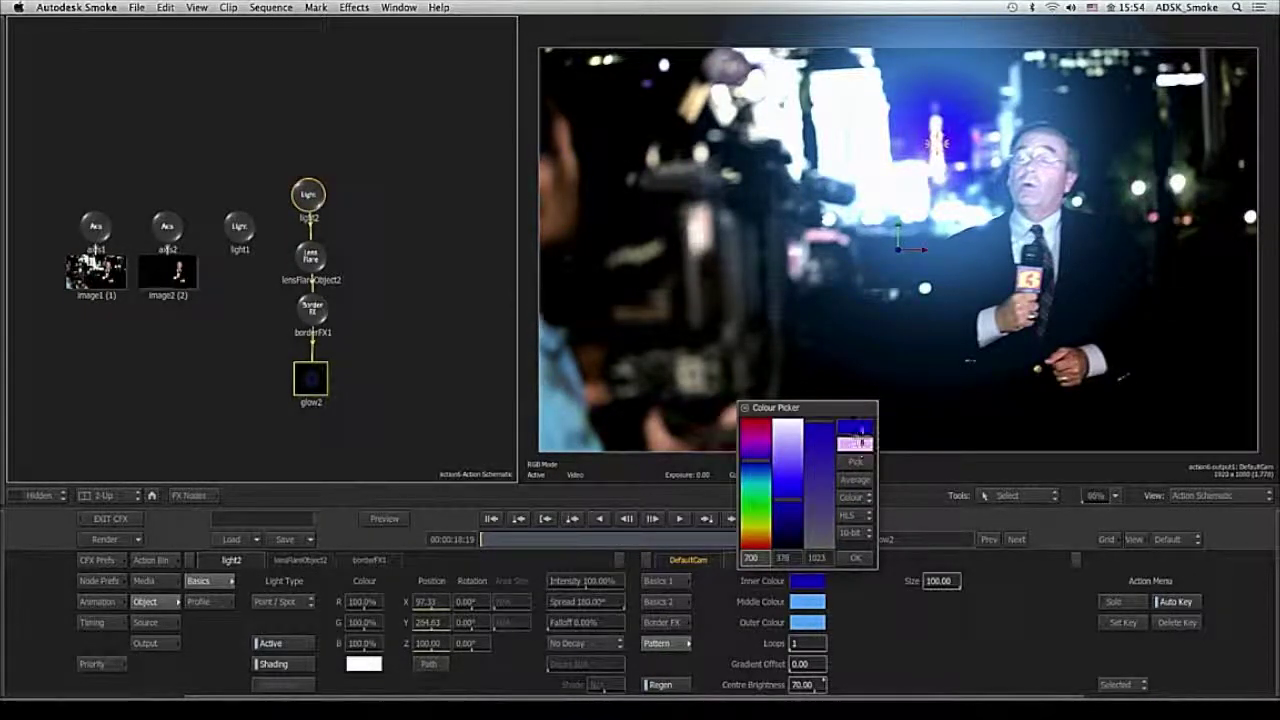
pyautogui.click(812, 605)
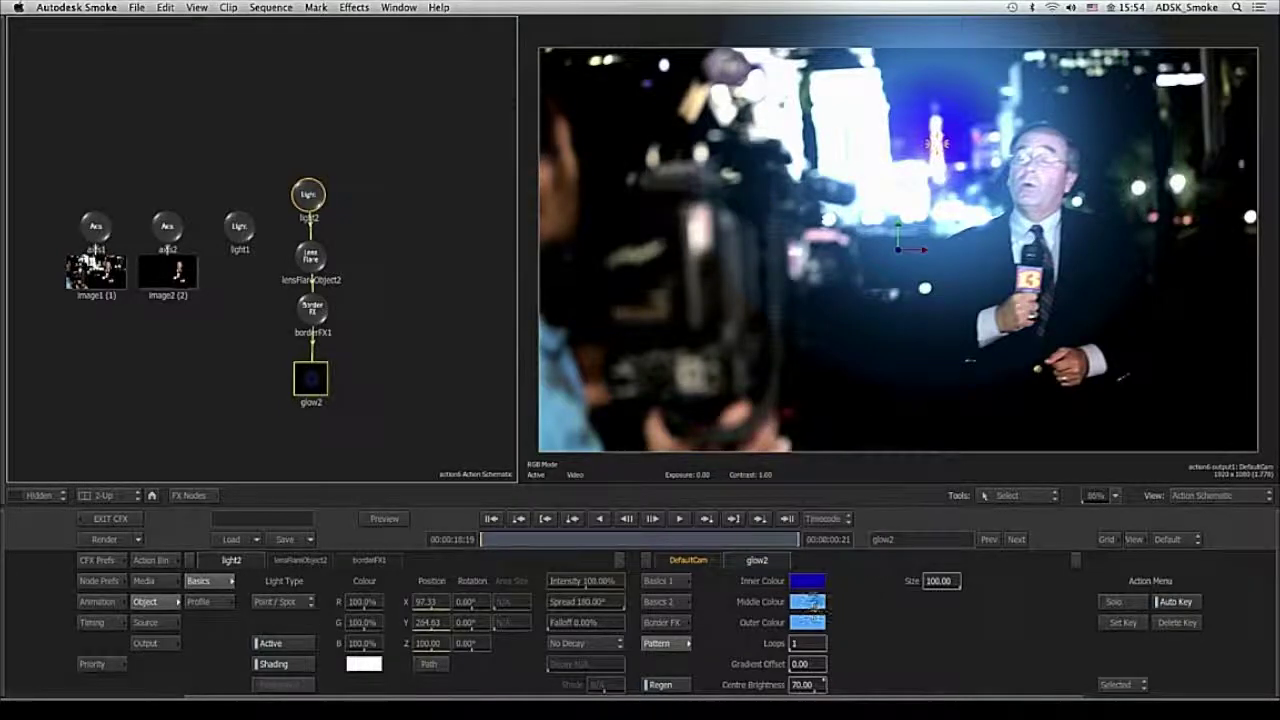
# - Darken glow2's middle colour by setting its luminance to 200
pyautogui.click(816, 602)
pyautogui.click(790, 485)
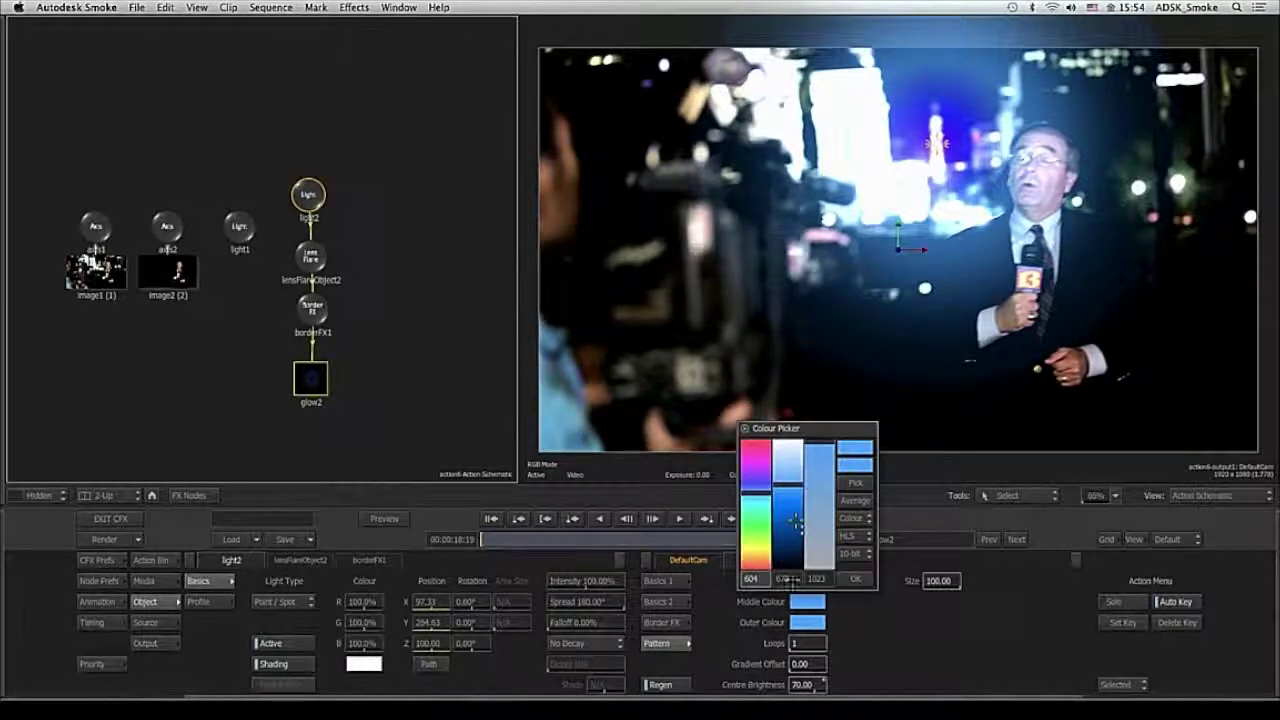
pyautogui.click(783, 578)
pyautogui.write('200')
pyautogui.press('Return')
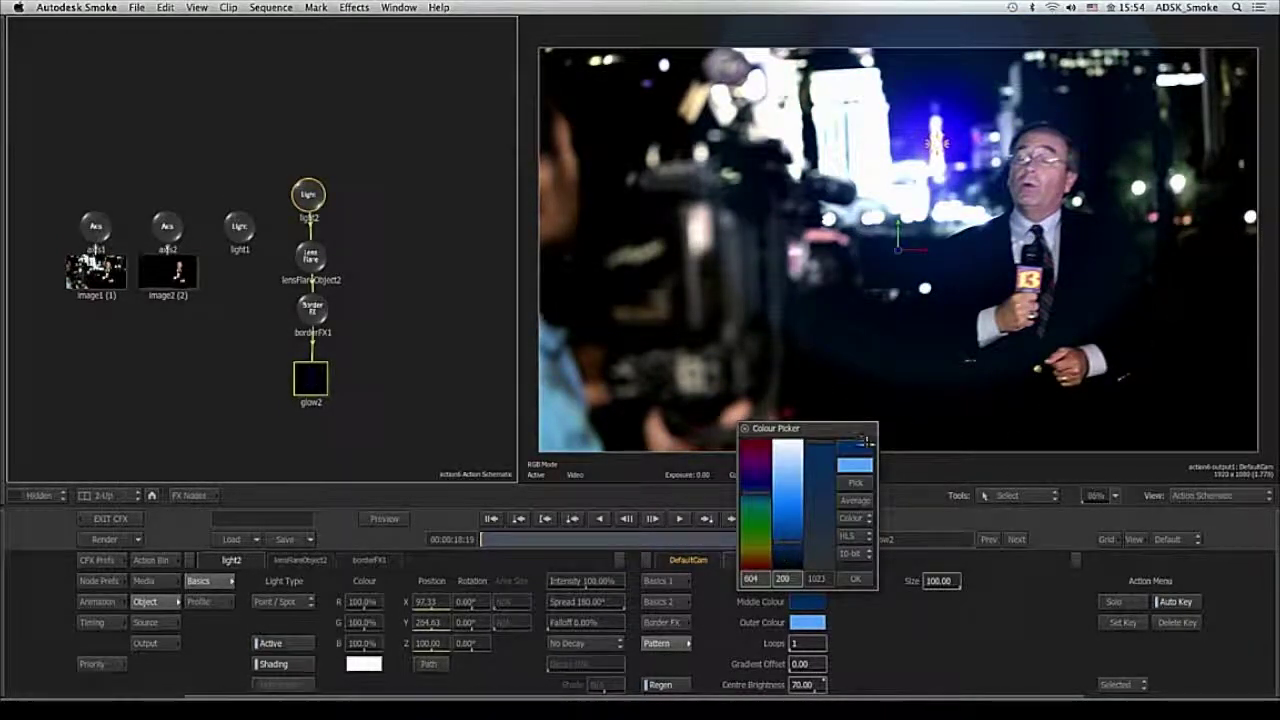
pyautogui.click(808, 622)
# - Set glow2's outer colour to black
pyautogui.click(808, 622)
pyautogui.moveTo(792, 511); pyautogui.dragTo(794, 684)
pyautogui.click(860, 470)
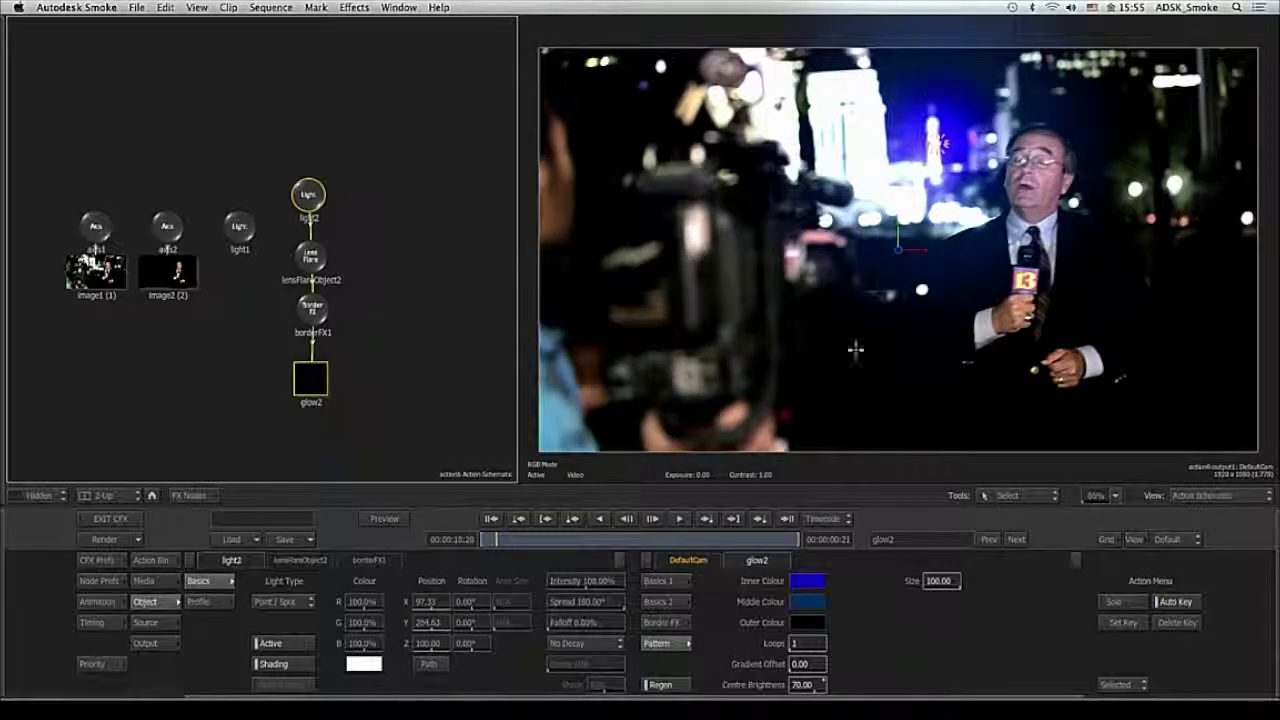
# - At frame 00:00:18:20, change glow2's inner colour to red and its middle colour to dark red, and return to the previous frame
pyautogui.click(808, 580)
pyautogui.moveTo(763, 462); pyautogui.dragTo(763, 305)
pyautogui.click(808, 601)
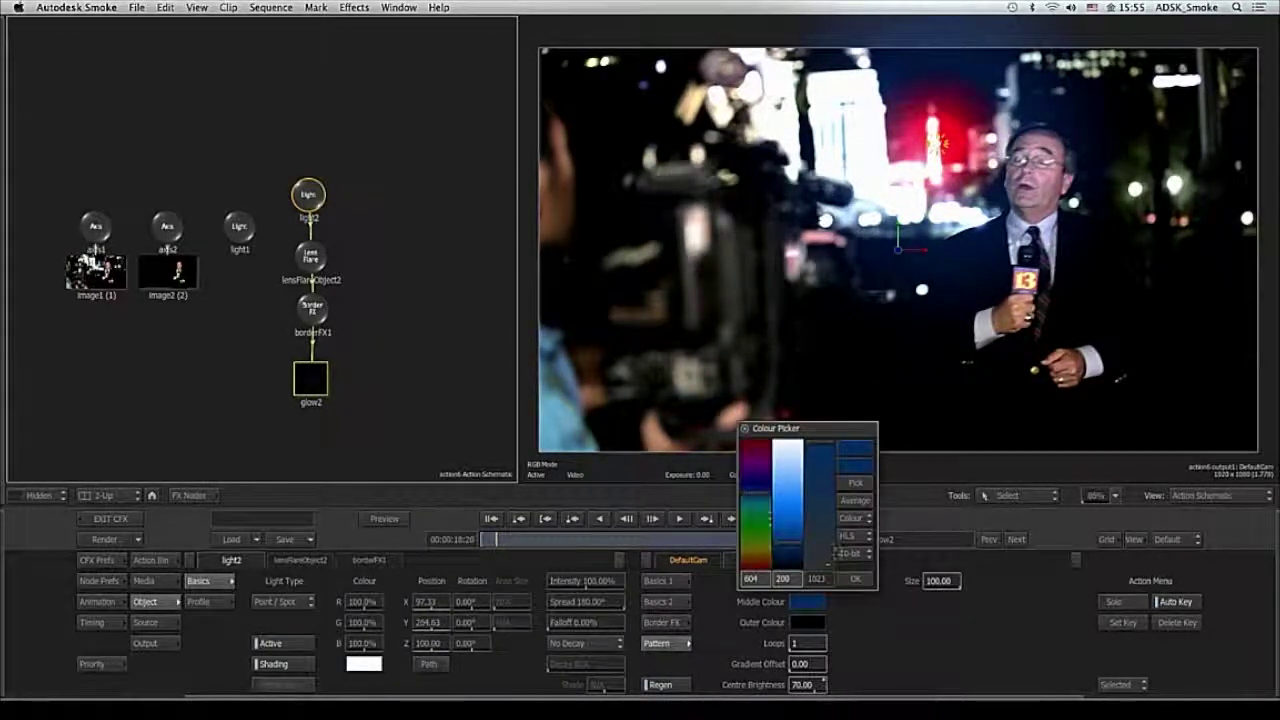
pyautogui.moveTo(758, 504); pyautogui.dragTo(768, 223)
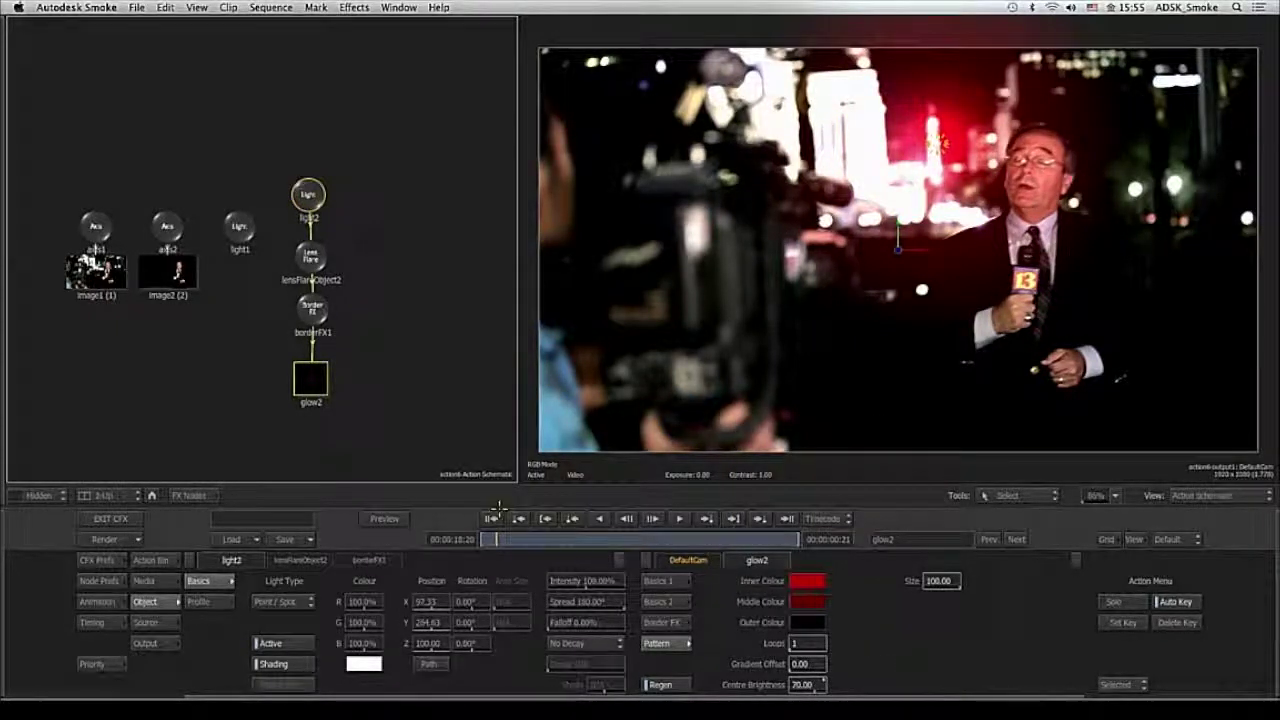
pyautogui.press('Left')
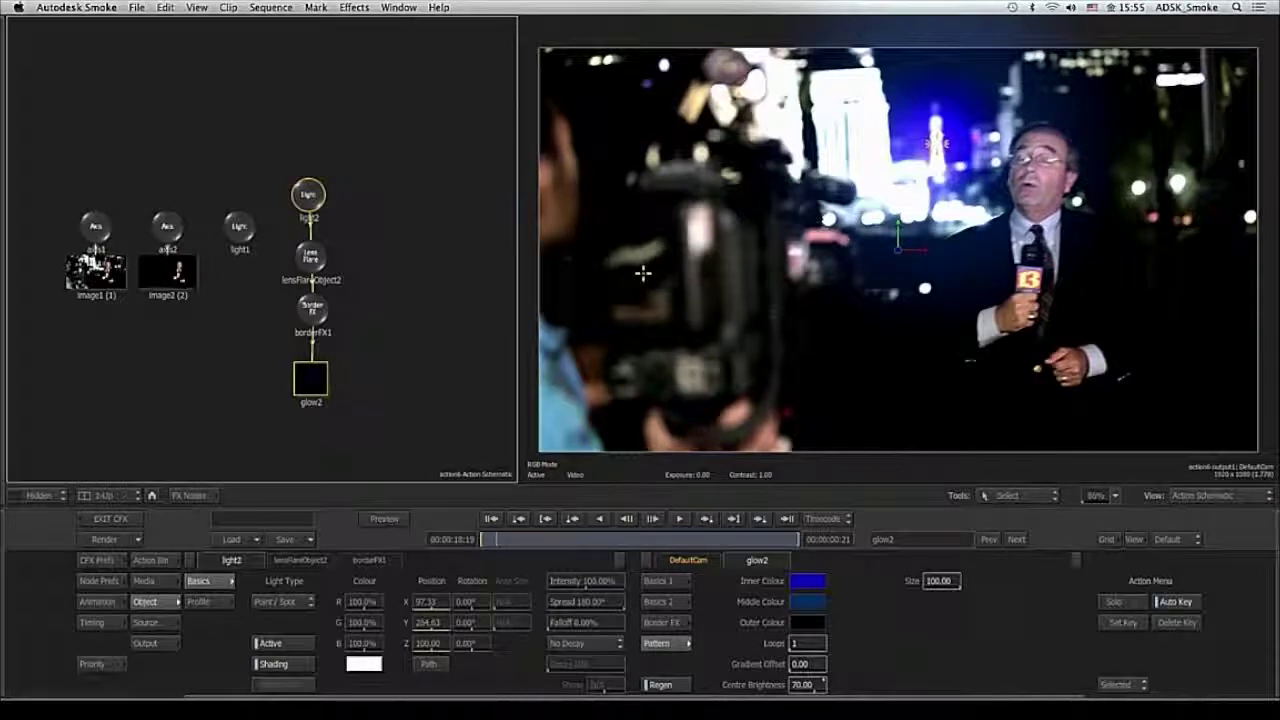
# - Compare the two colour frames, and show only the selected glow2 node's animation curves, expanded and framed in the curve view
pyautogui.press('Right')
pyautogui.press('Left')
pyautogui.press('Right')
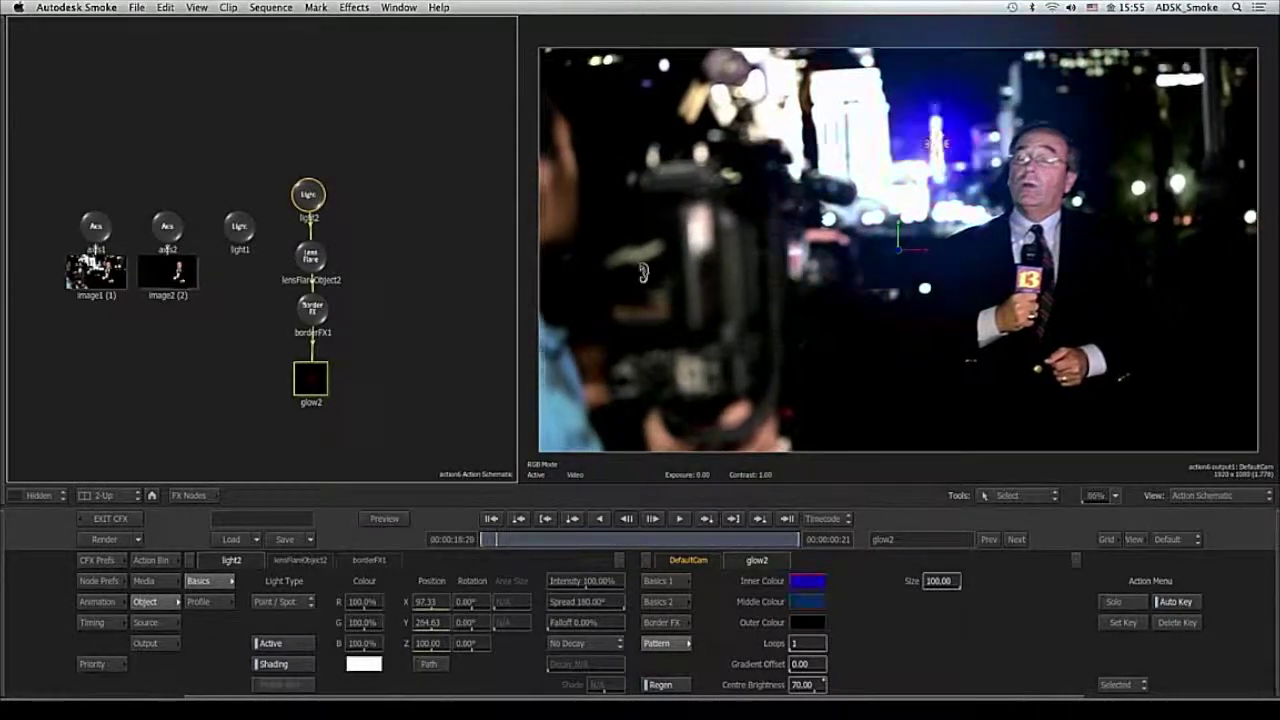
pyautogui.press('Left')
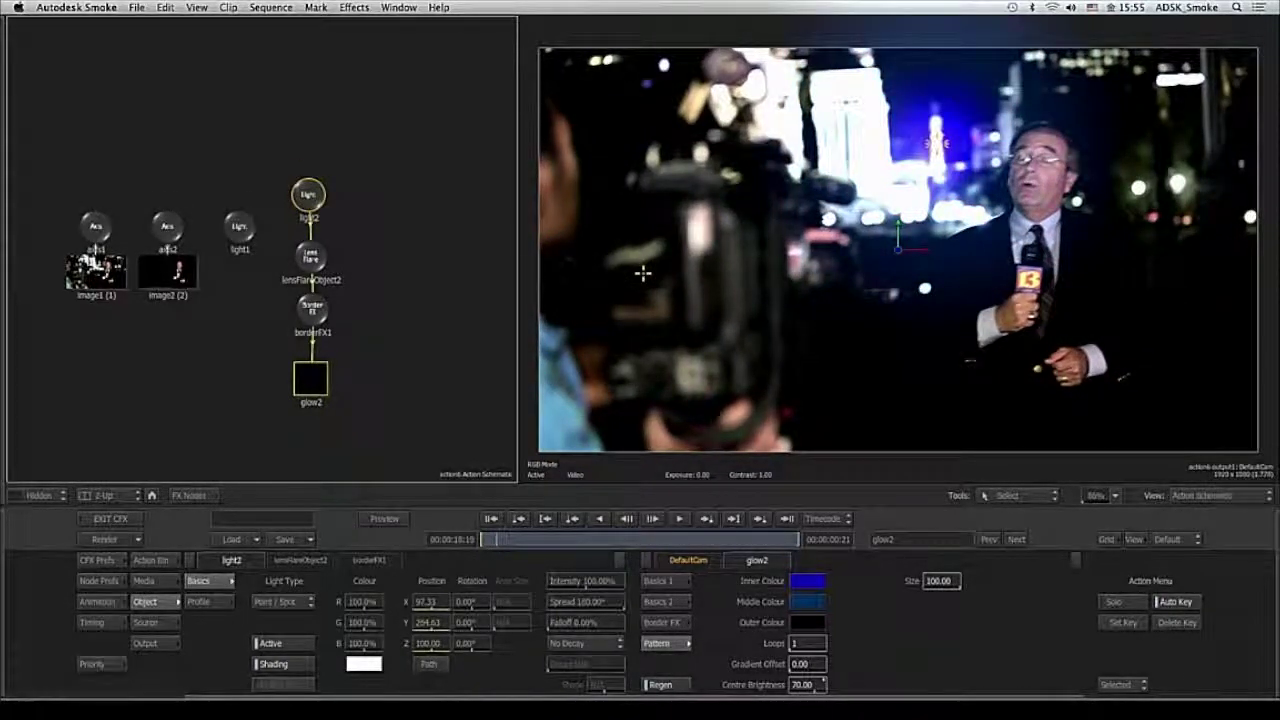
pyautogui.click(99, 601)
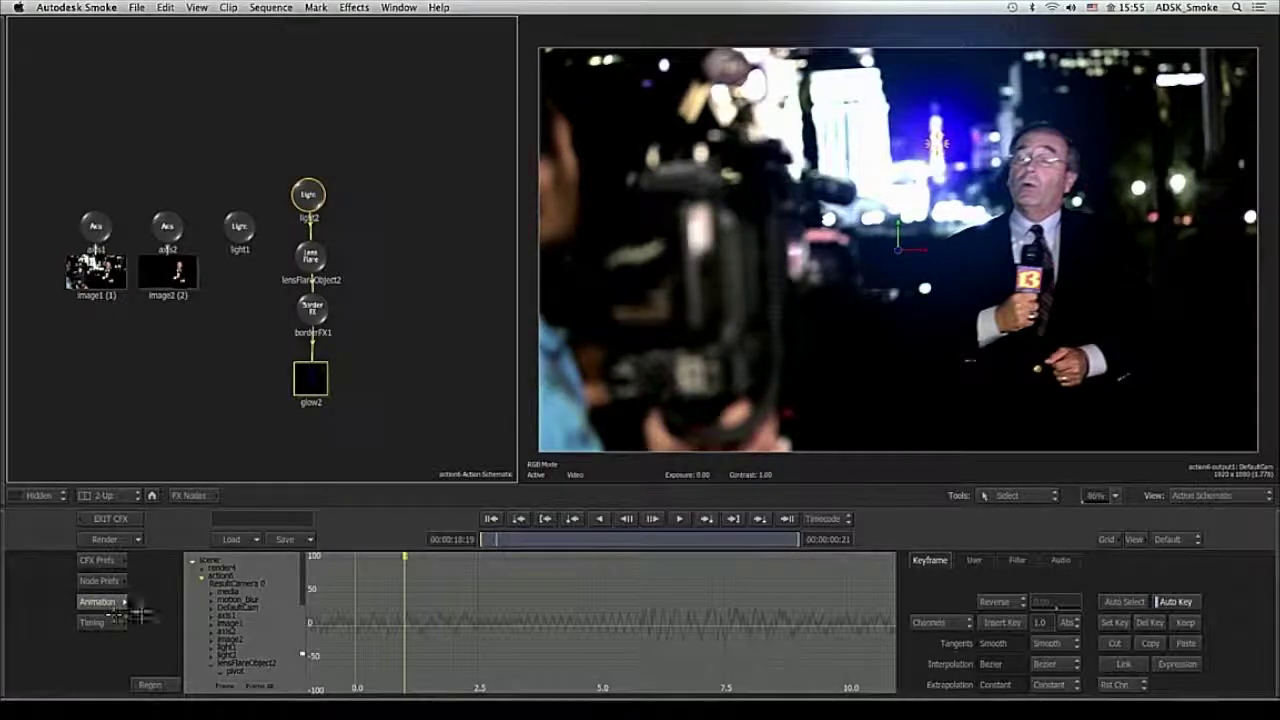
pyautogui.click(1017, 560)
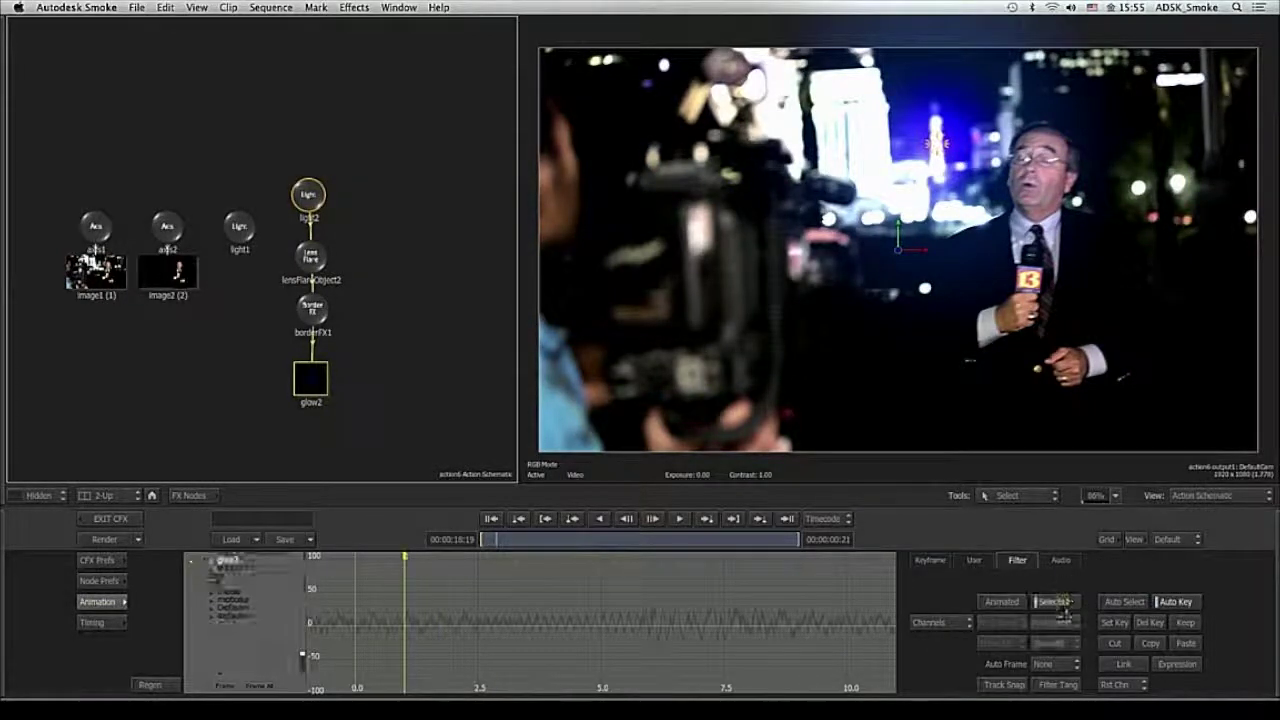
pyautogui.click(1062, 622)
pyautogui.click(1063, 584)
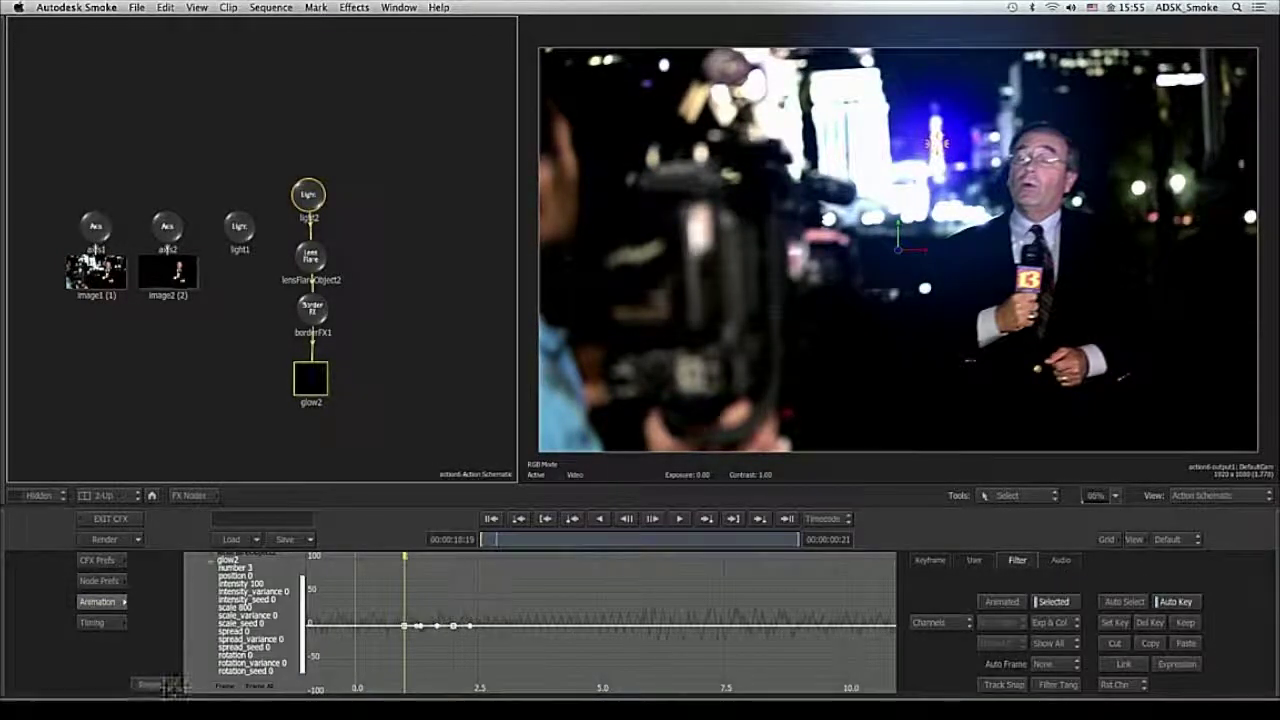
pyautogui.click(228, 688)
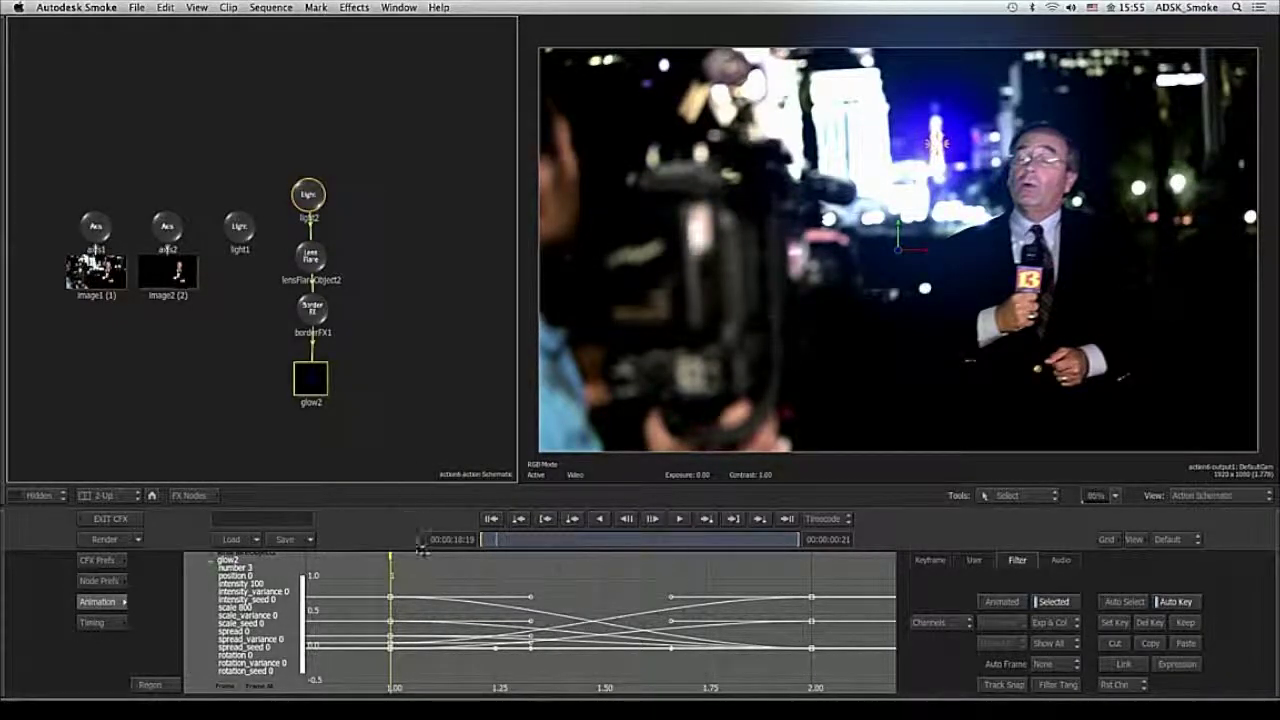
# - Select all of glow2's keyframes, set their interpolation to Linear and extrapolation to Rev + Cycle, and scrub through the shot
pyautogui.moveTo(356, 570); pyautogui.dragTo(864, 680)
pyautogui.click(945, 564)
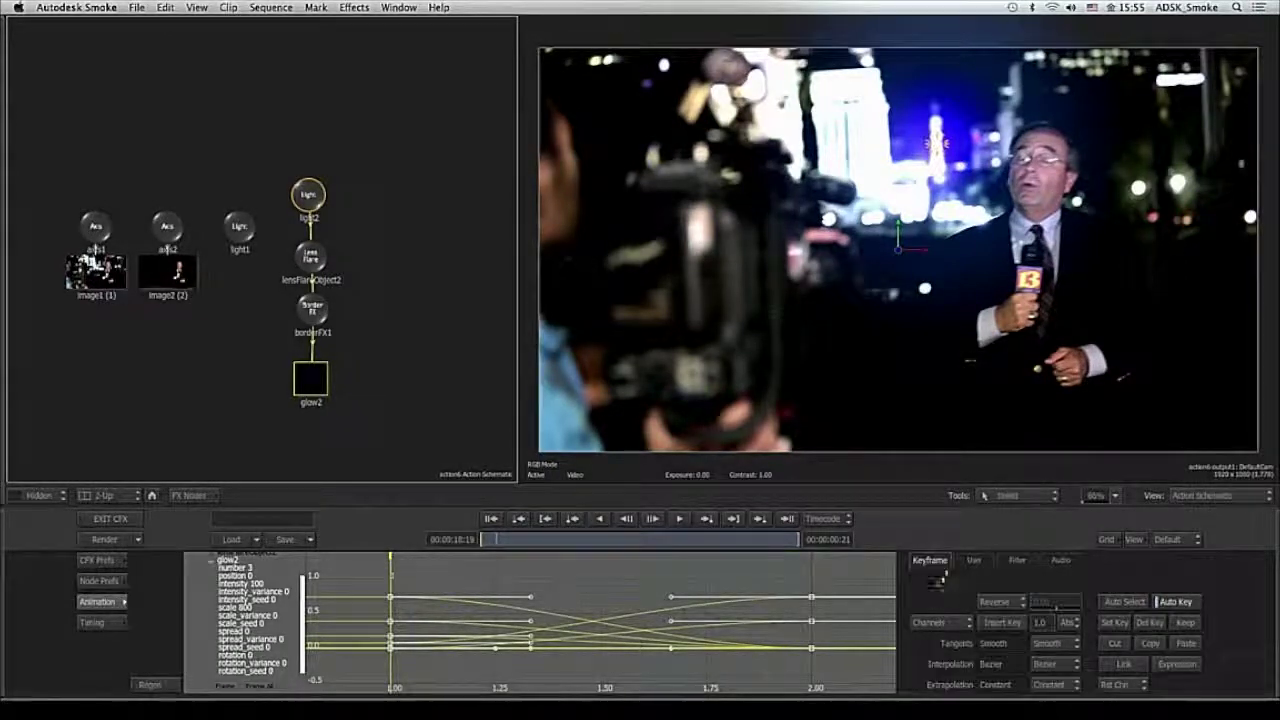
pyautogui.click(1066, 666)
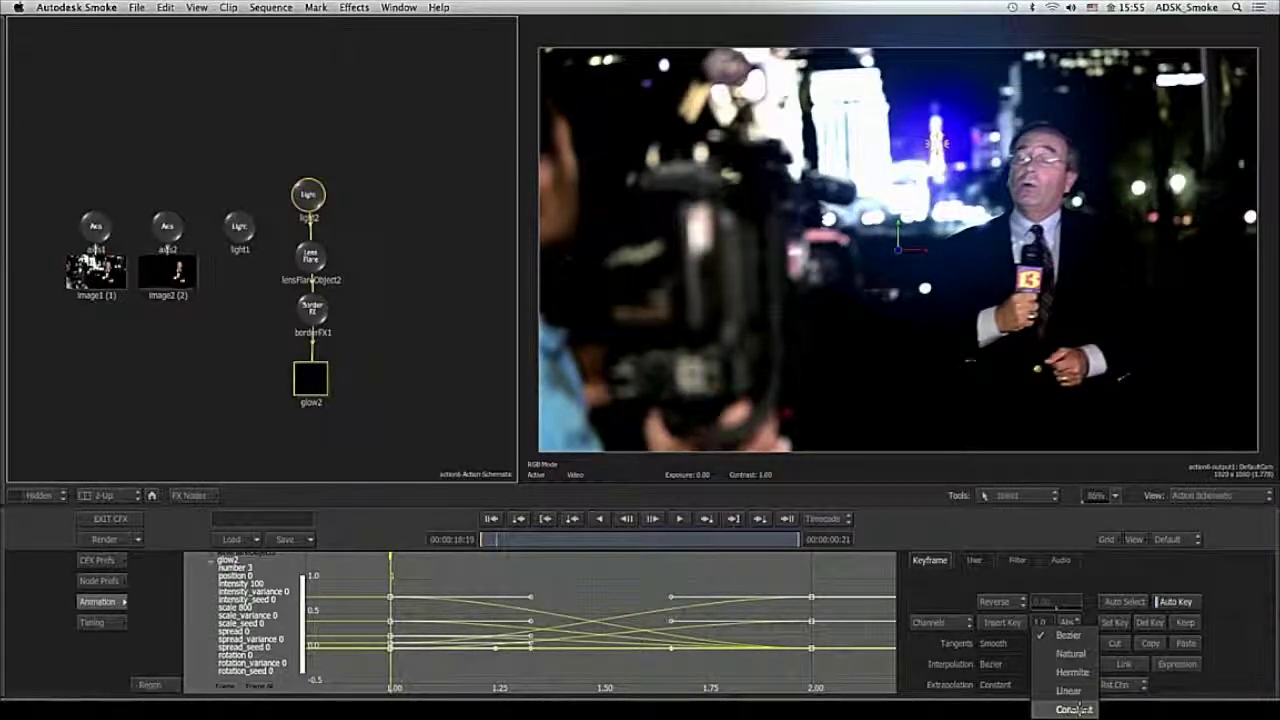
pyautogui.click(1070, 691)
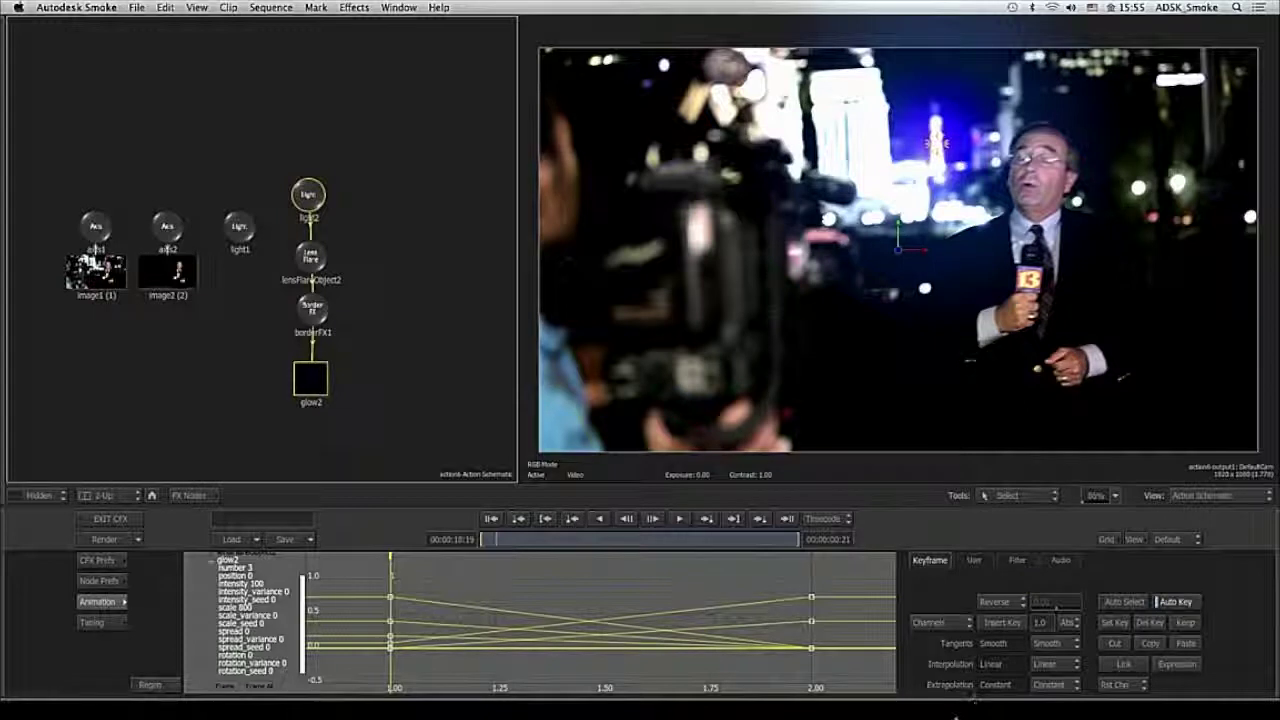
pyautogui.click(1063, 688)
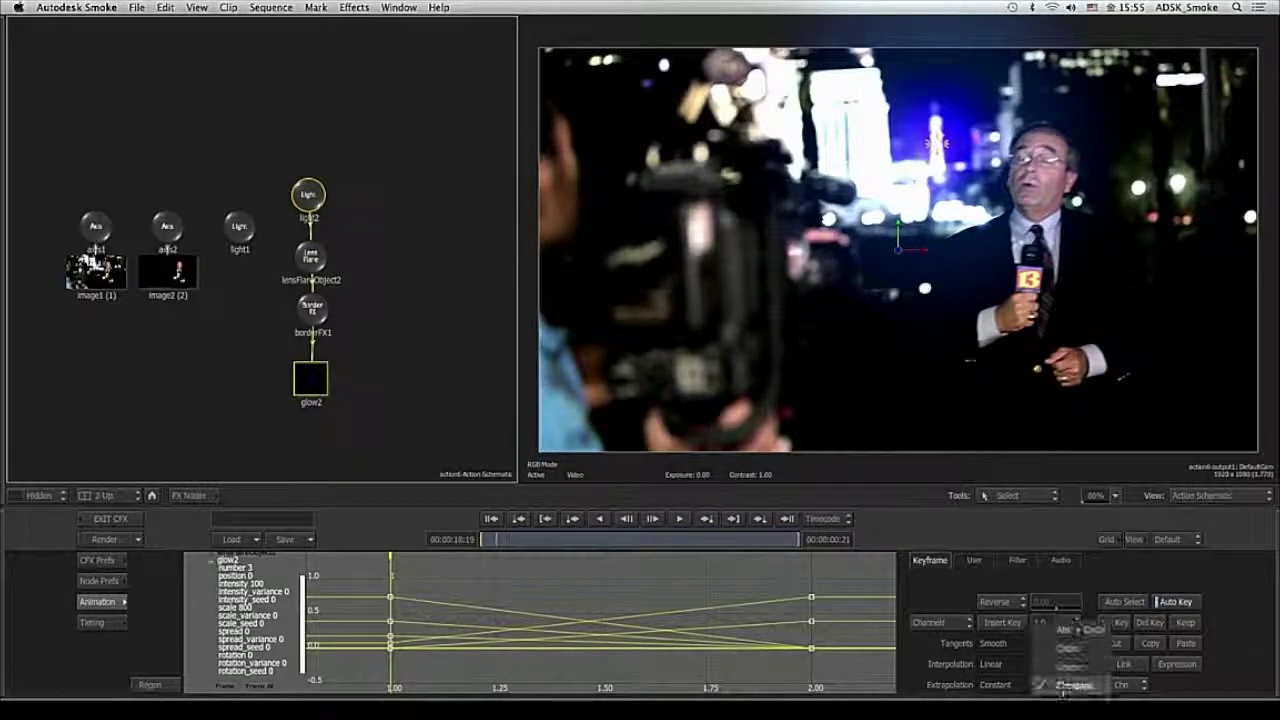
pyautogui.click(1076, 629)
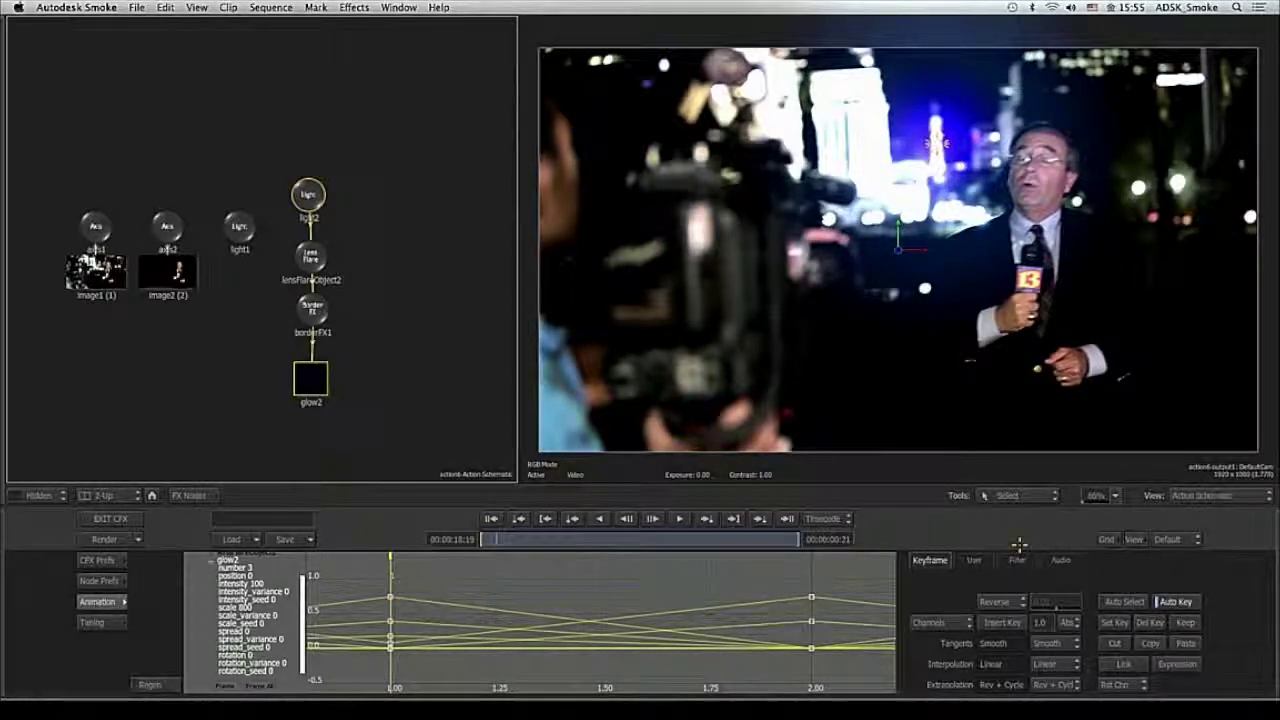
pyautogui.moveTo(488, 540)
pyautogui.mouseDown()
pyautogui.moveTo(745, 520)
pyautogui.moveTo(300, 523)
pyautogui.mouseUp()
# - Duplicate the whole light2 branch using Branch selection, place the copy beside it and set the new light's X position to 262.33
pyautogui.click(112, 601)
pyautogui.click(1138, 685)
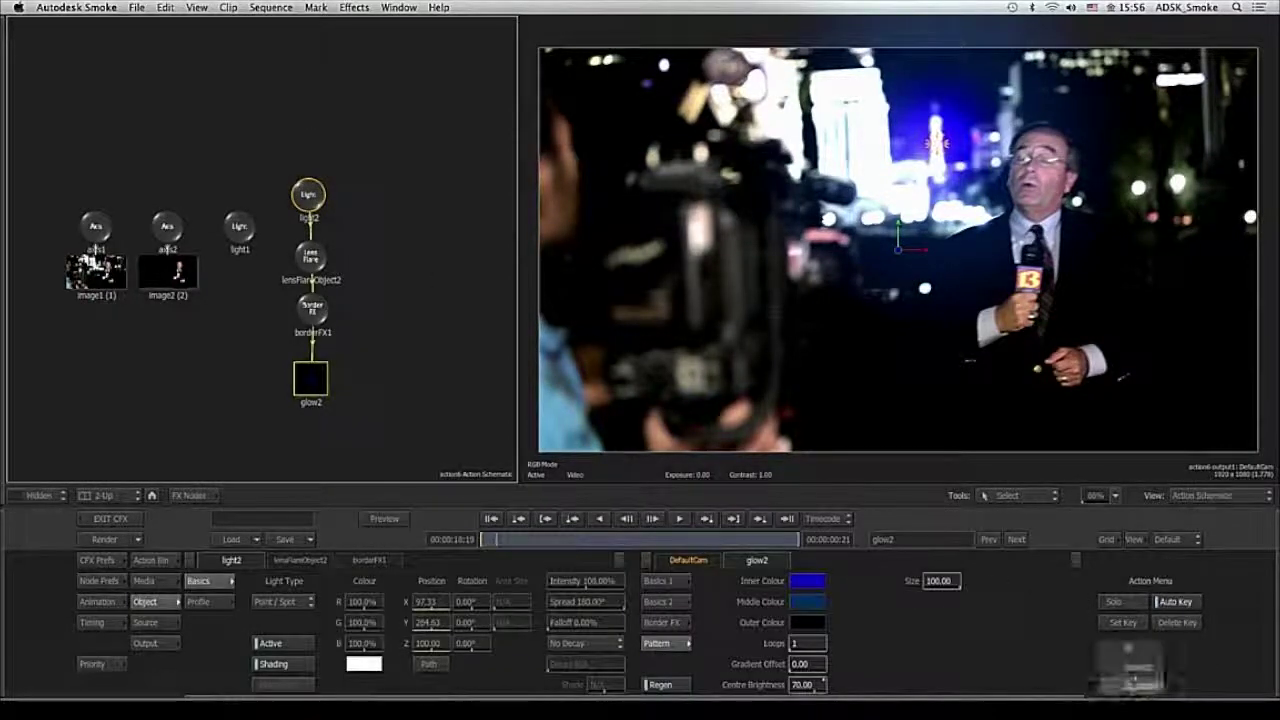
pyautogui.click(1139, 670)
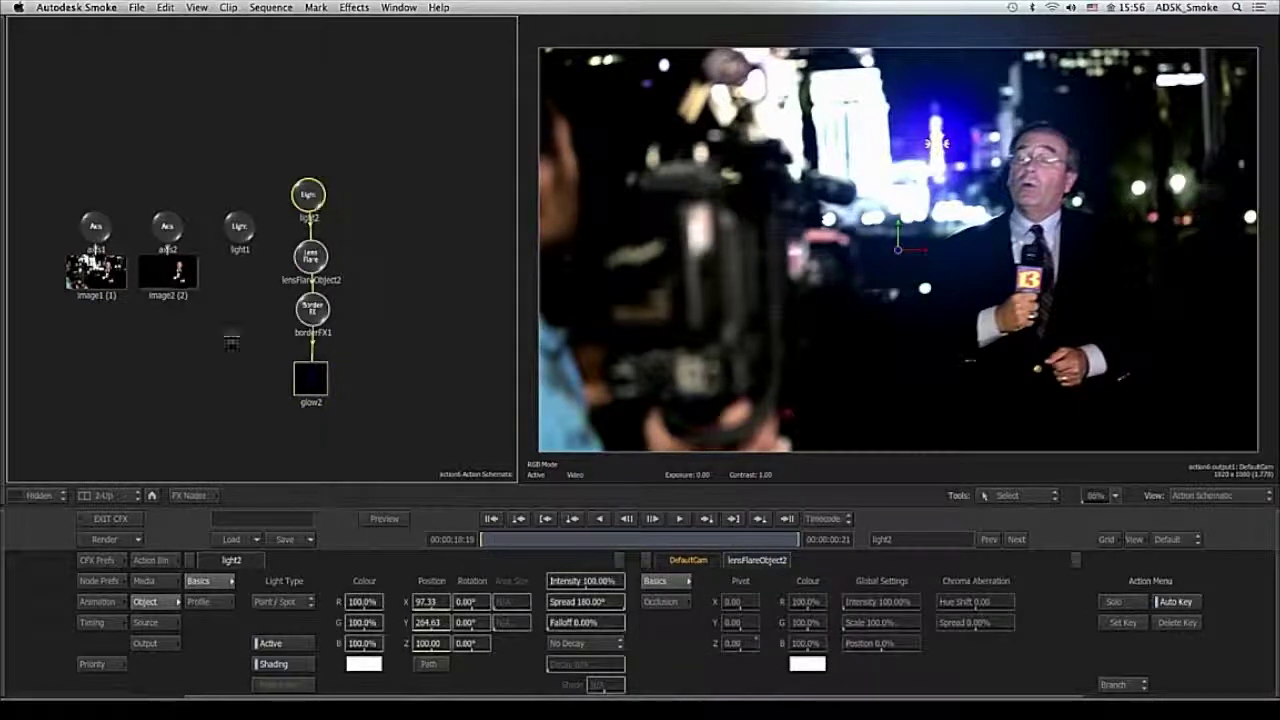
pyautogui.rightClick(316, 198)
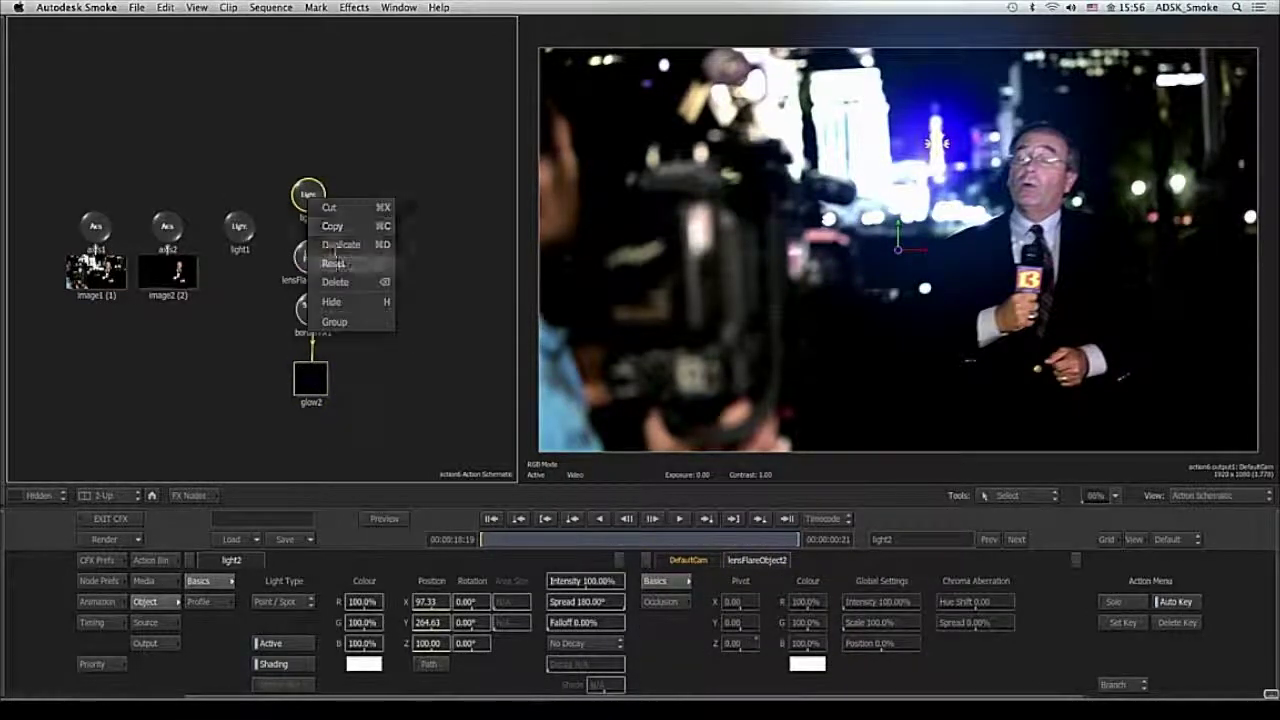
pyautogui.click(340, 248)
pyautogui.moveTo(319, 205); pyautogui.dragTo(378, 194)
pyautogui.moveTo(432, 604); pyautogui.dragTo(536, 560)
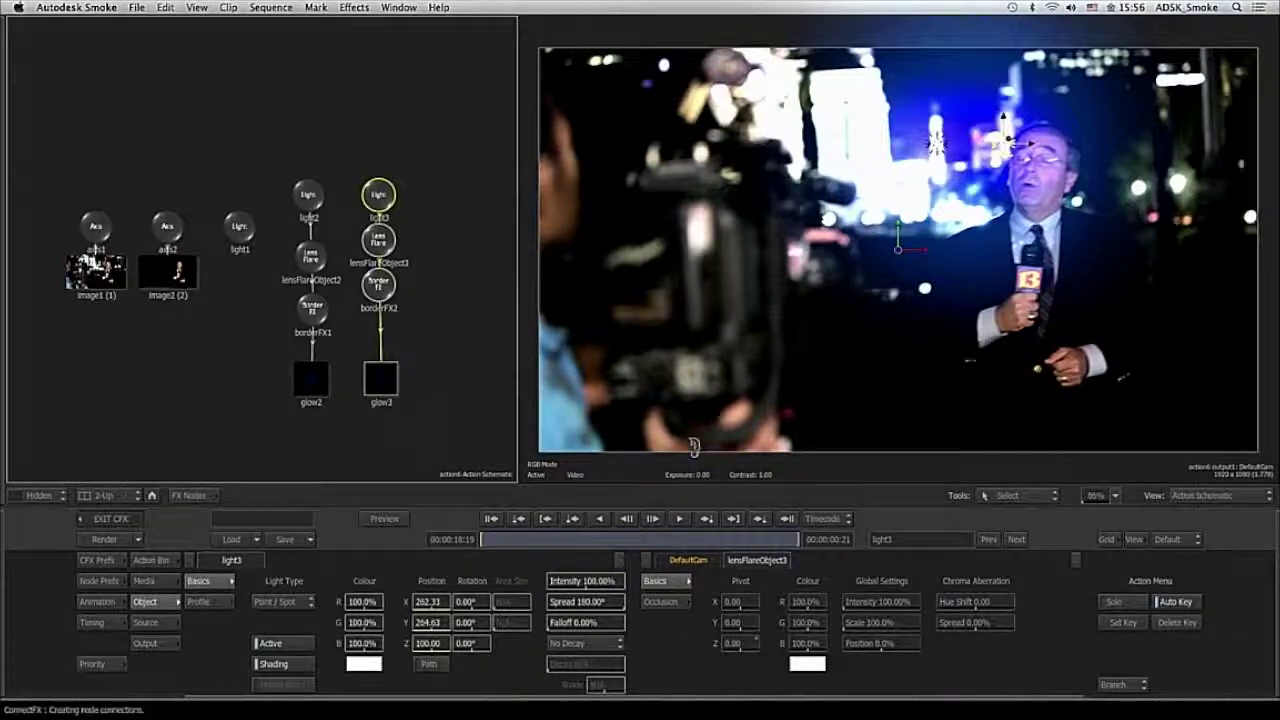
# - Exit the effects editor to the timeline and reopen the editor for clip 5678
pyautogui.click(112, 518)
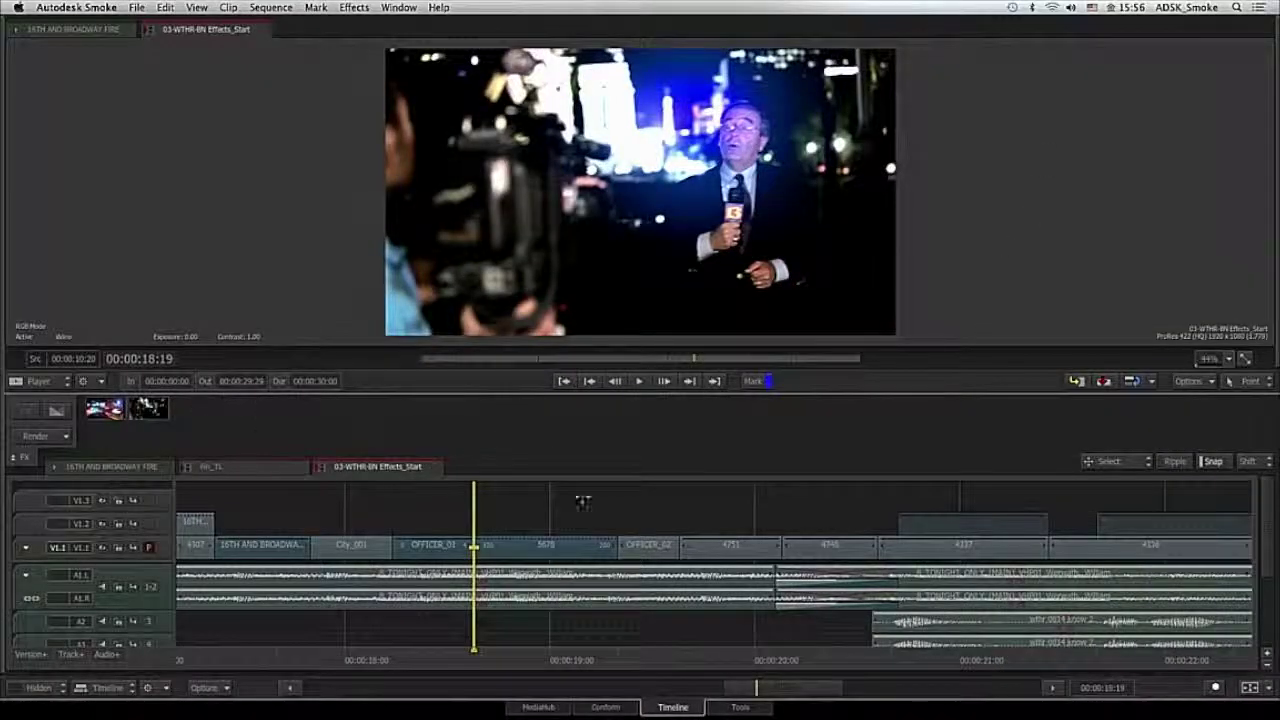
pyautogui.click(577, 550)
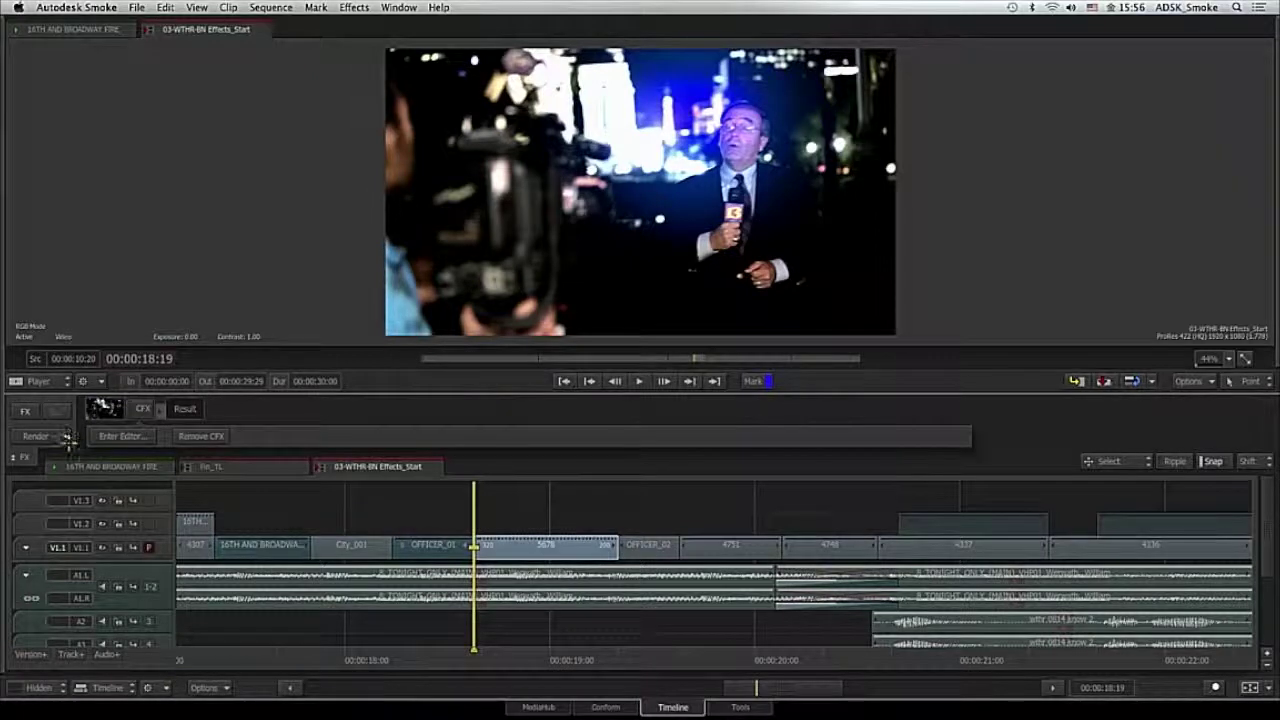
pyautogui.click(140, 437)
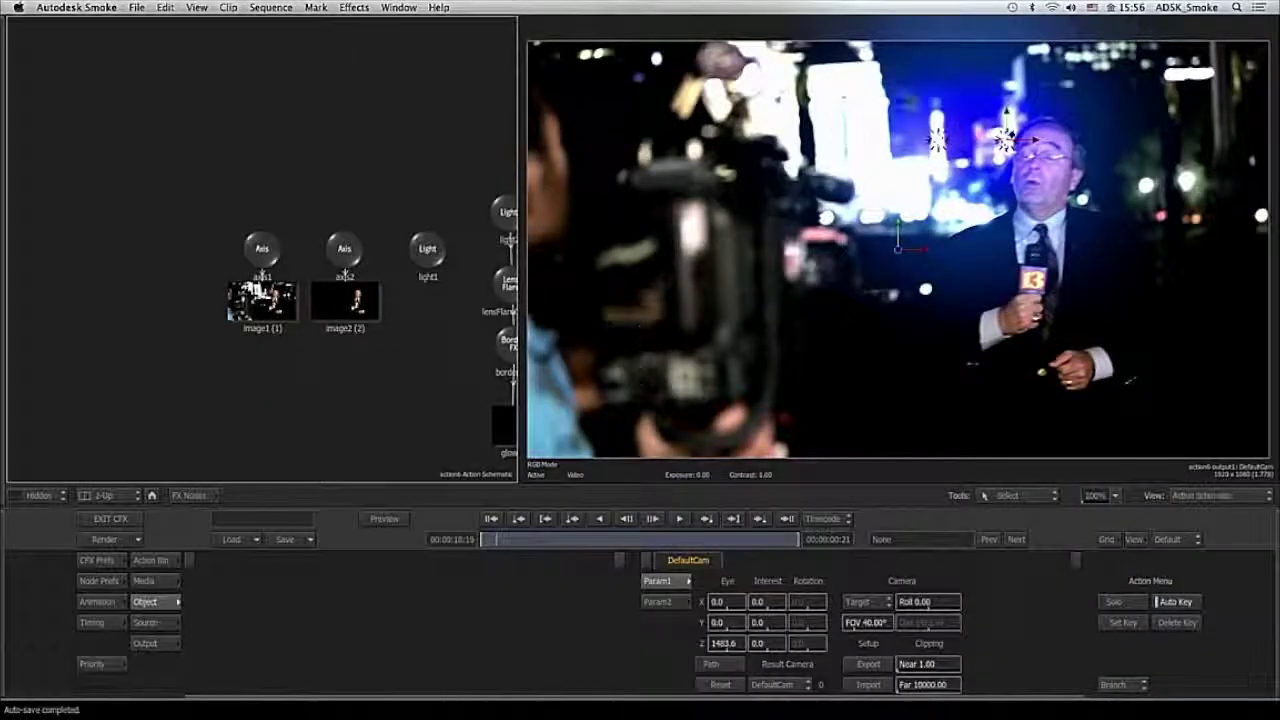
# - Reverse all of glow3's keyframes with the Reverse operation, then scrub the alternating flashes and return to frame 00:00:18:19
pyautogui.scroll(-2, 386, 408)
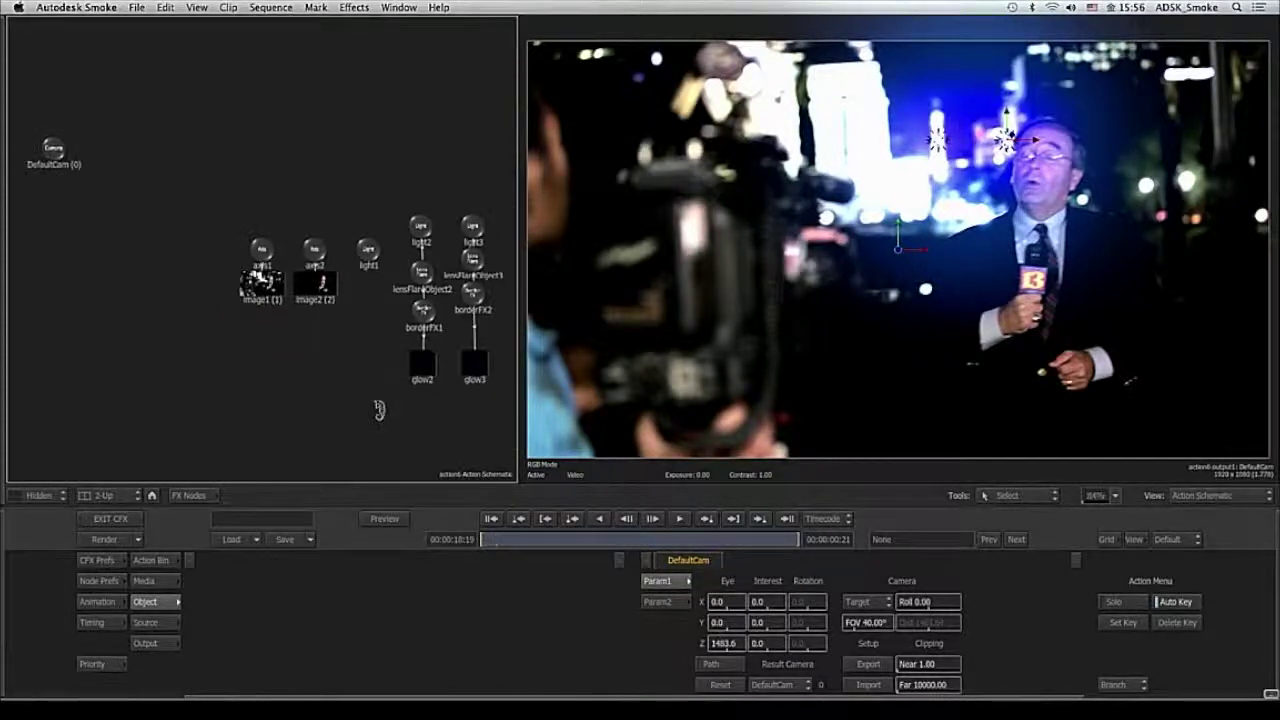
pyautogui.moveTo(387, 411); pyautogui.dragTo(285, 414)
pyautogui.click(373, 372)
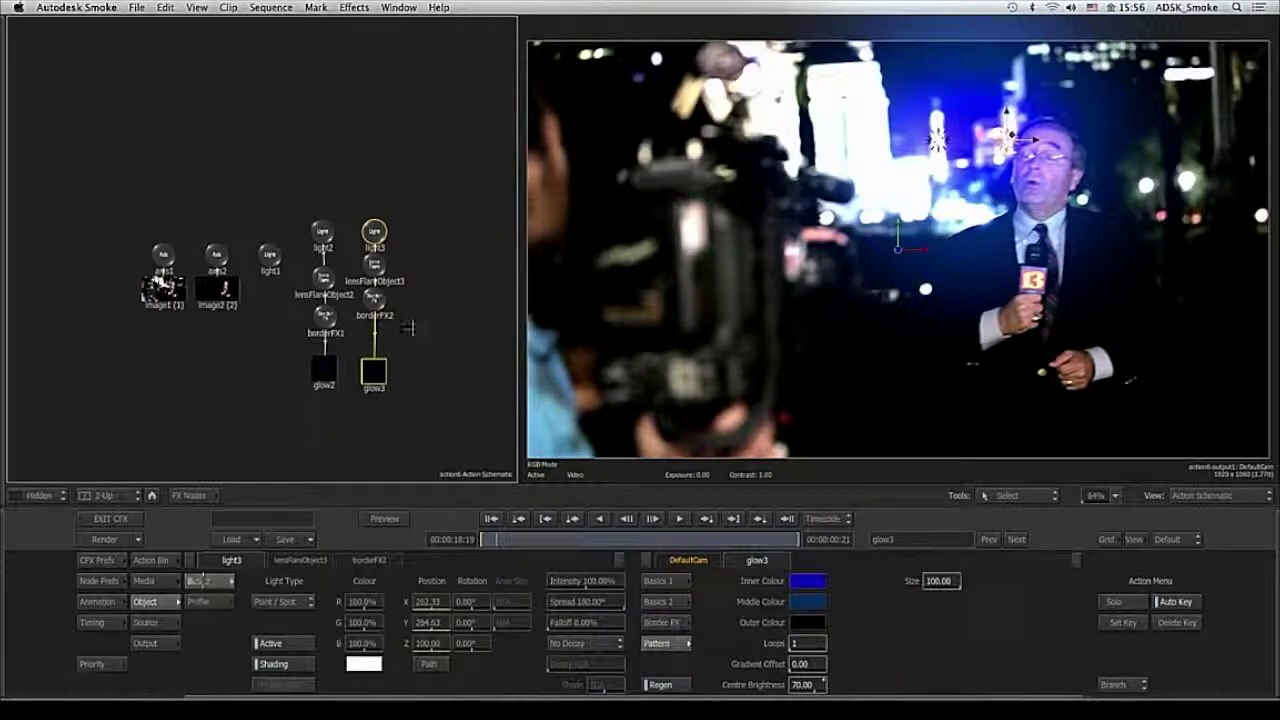
pyautogui.click(105, 602)
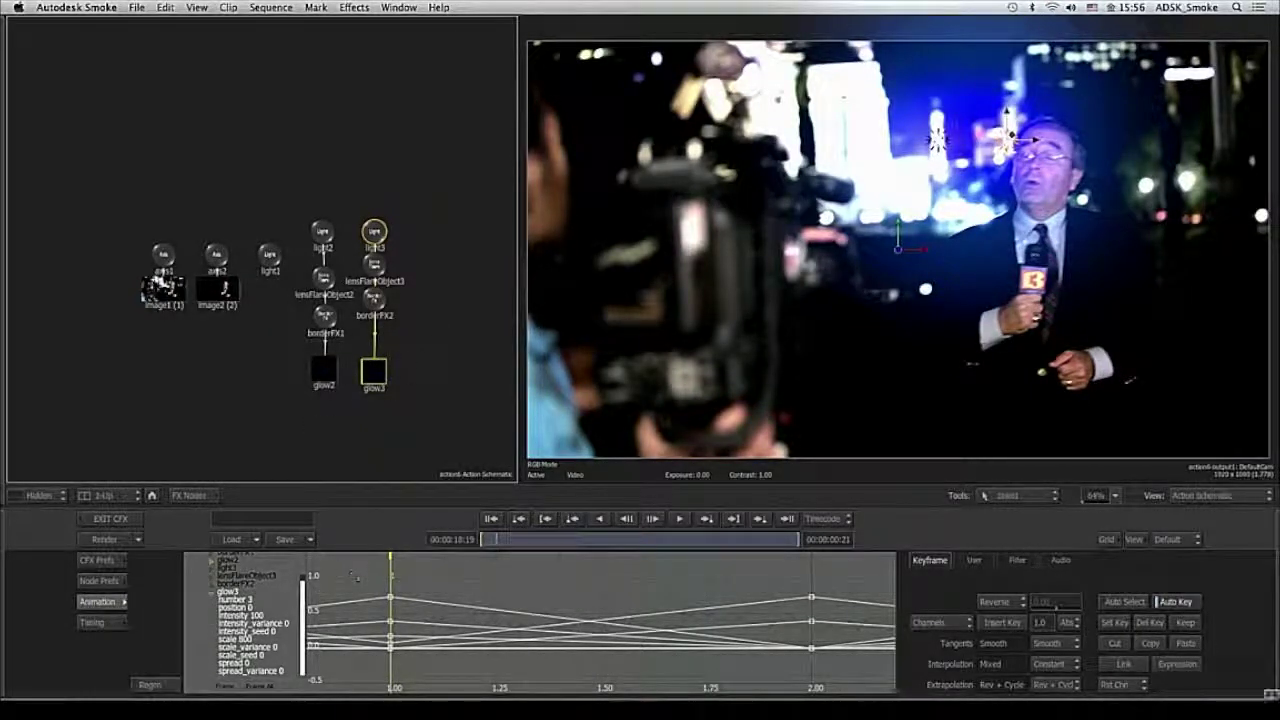
pyautogui.moveTo(336, 562); pyautogui.dragTo(850, 668)
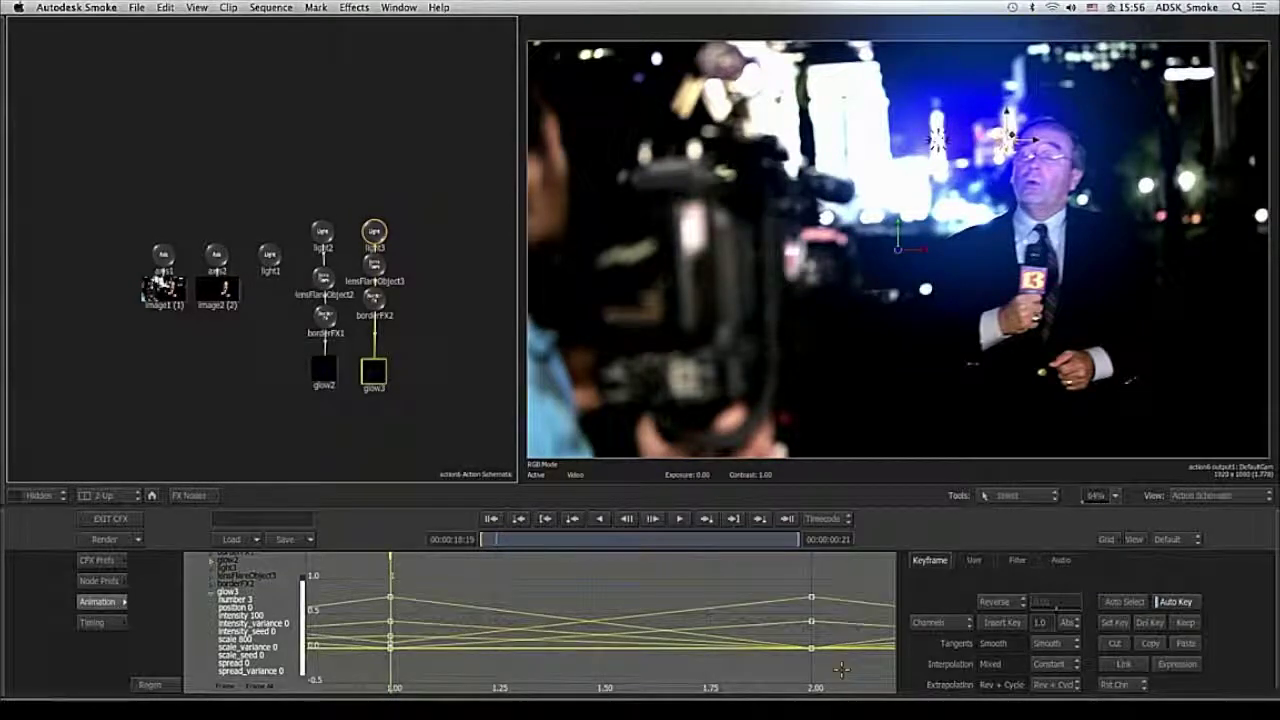
pyautogui.click(995, 624)
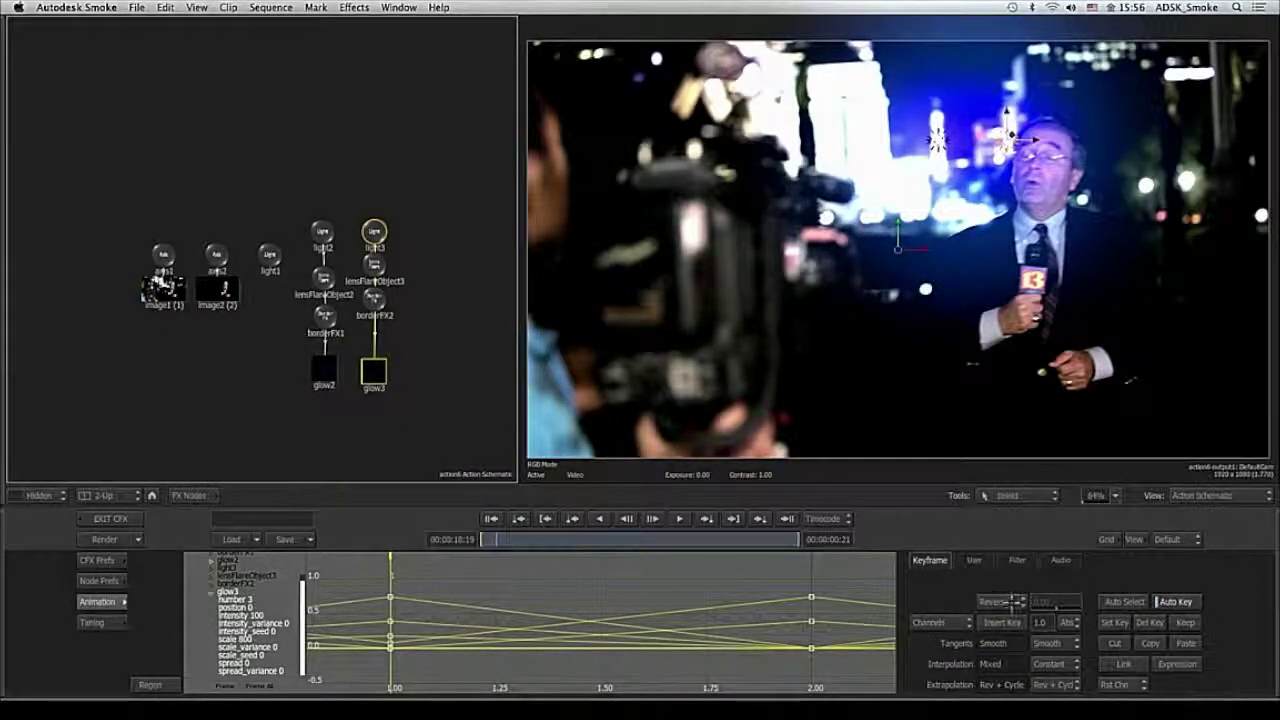
pyautogui.click(1000, 601)
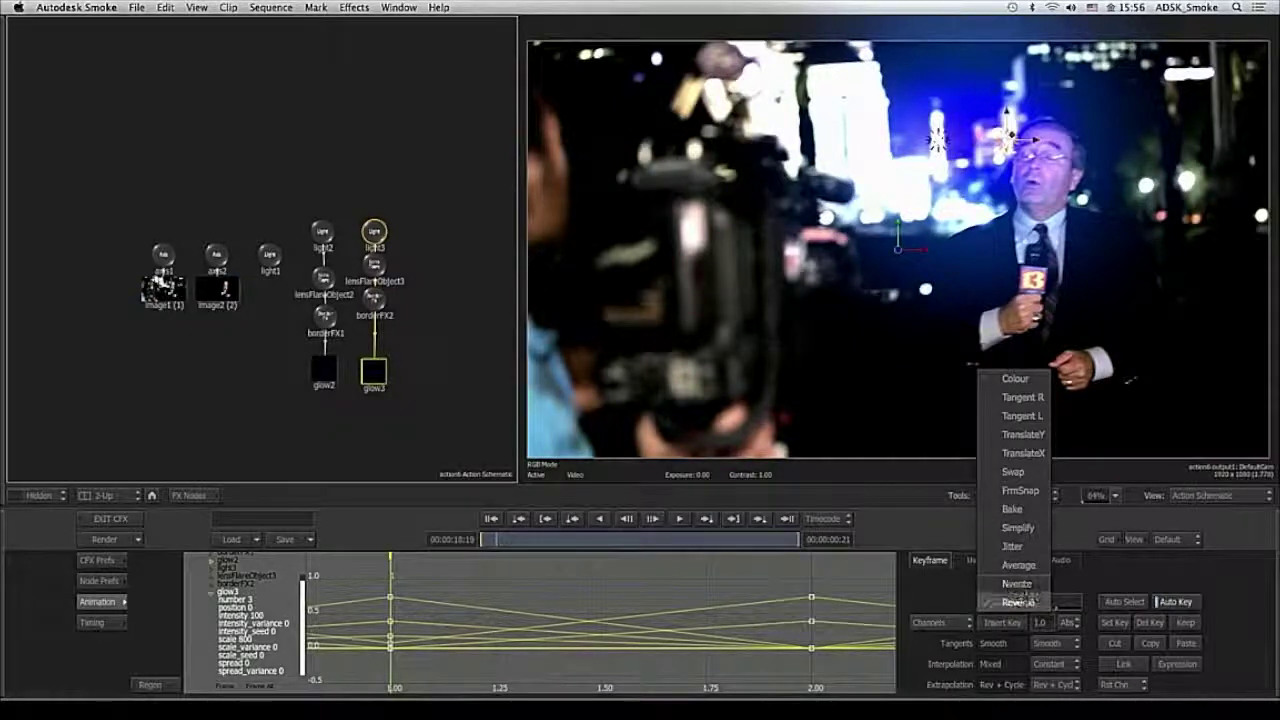
pyautogui.click(1018, 602)
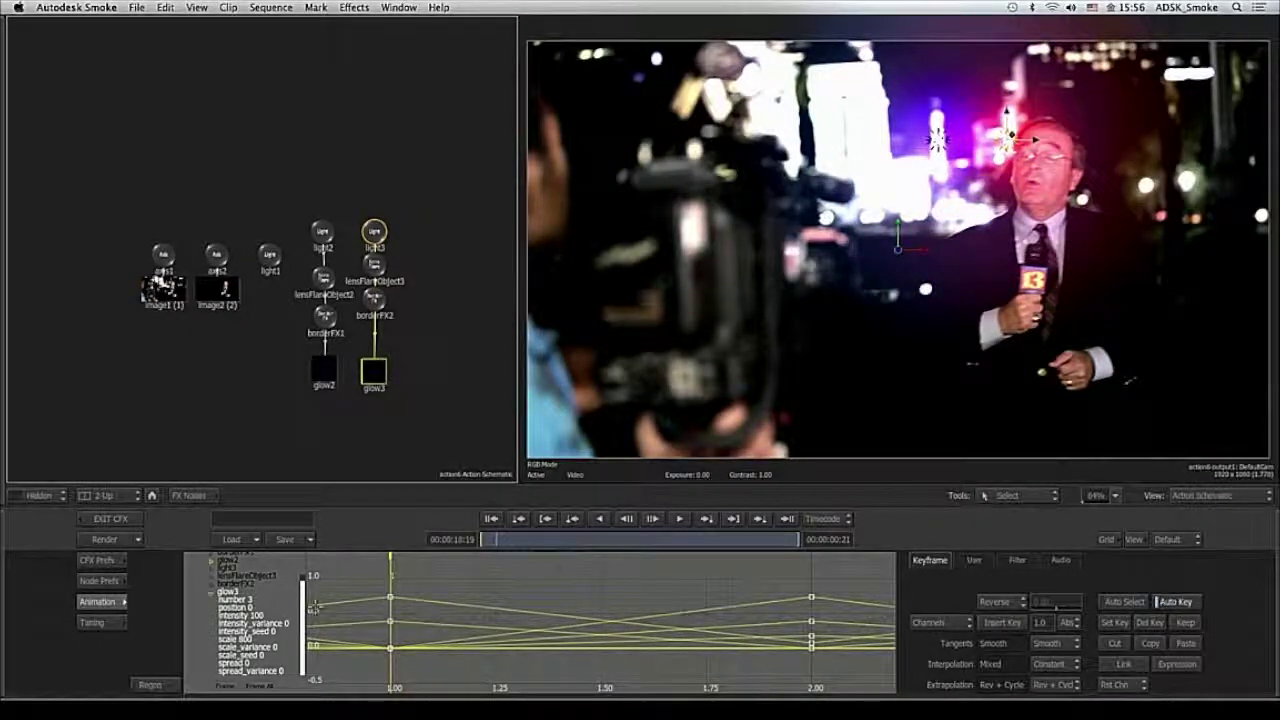
pyautogui.click(137, 612)
pyautogui.moveTo(490, 540); pyautogui.dragTo(638, 533)
pyautogui.click(519, 518)
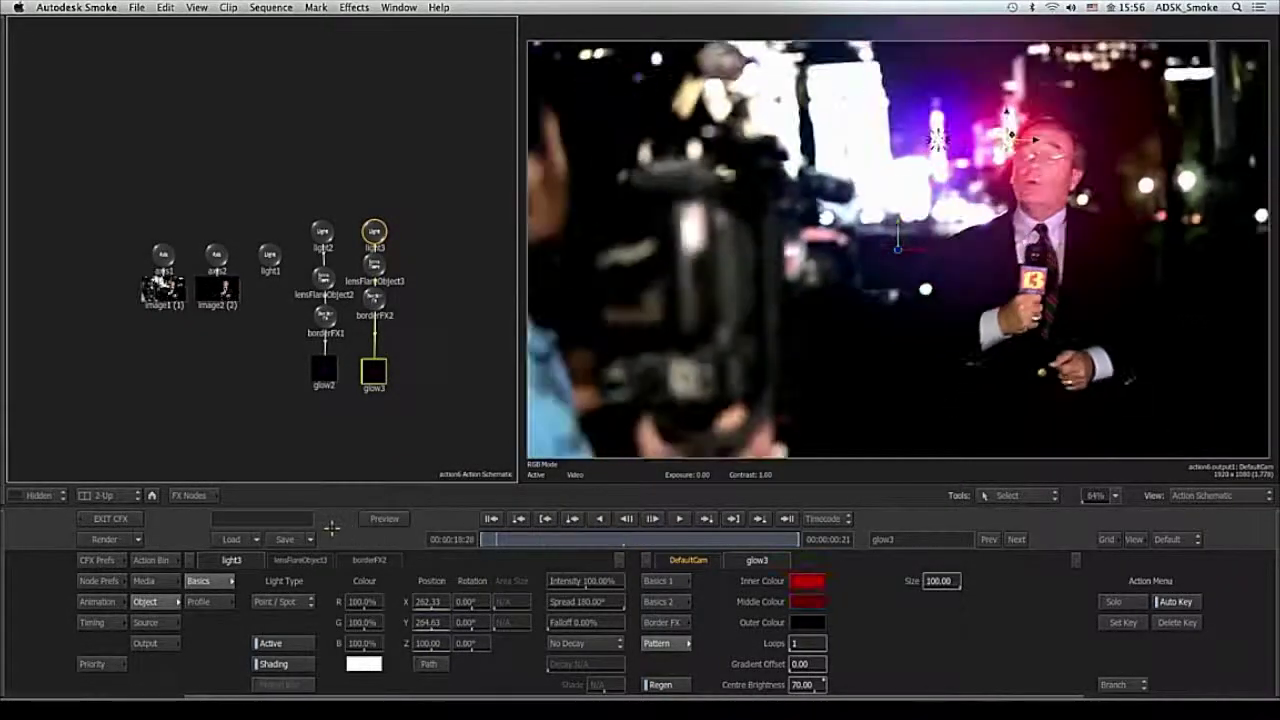
# - Add an Axis node above light2 and light3 and connect it as the parent of both lights
pyautogui.click(176, 560)
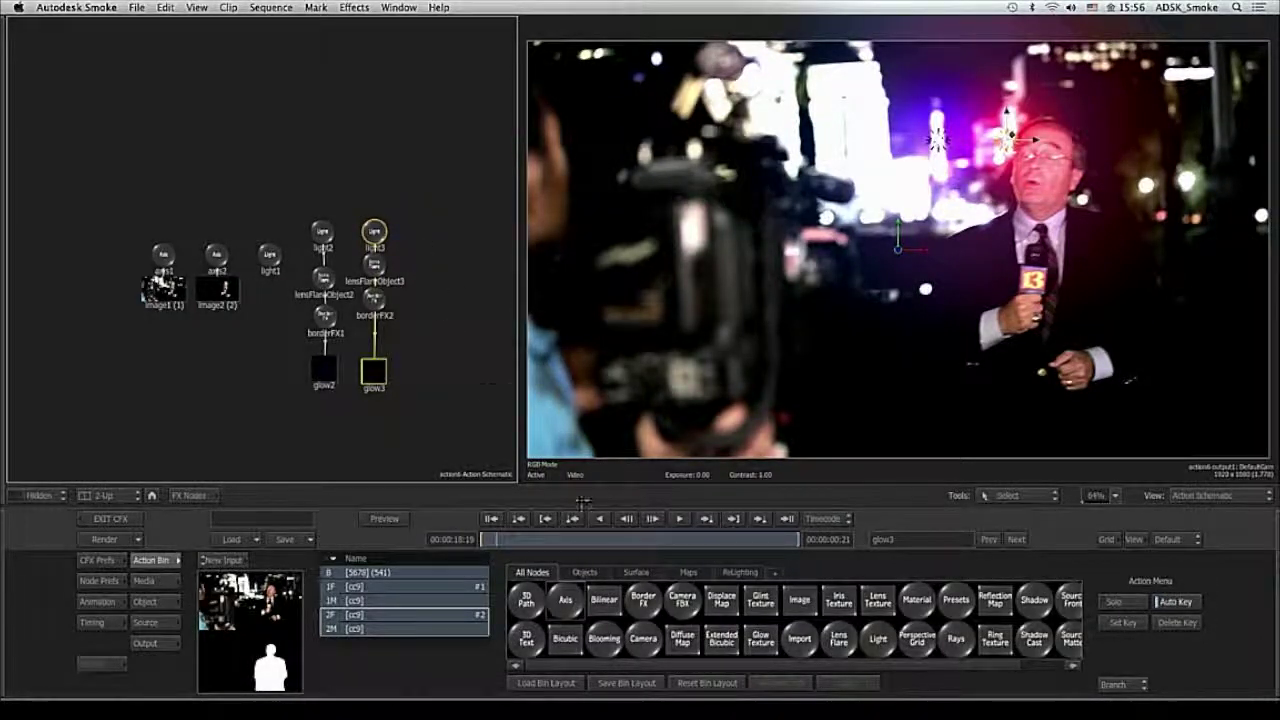
pyautogui.click(566, 600)
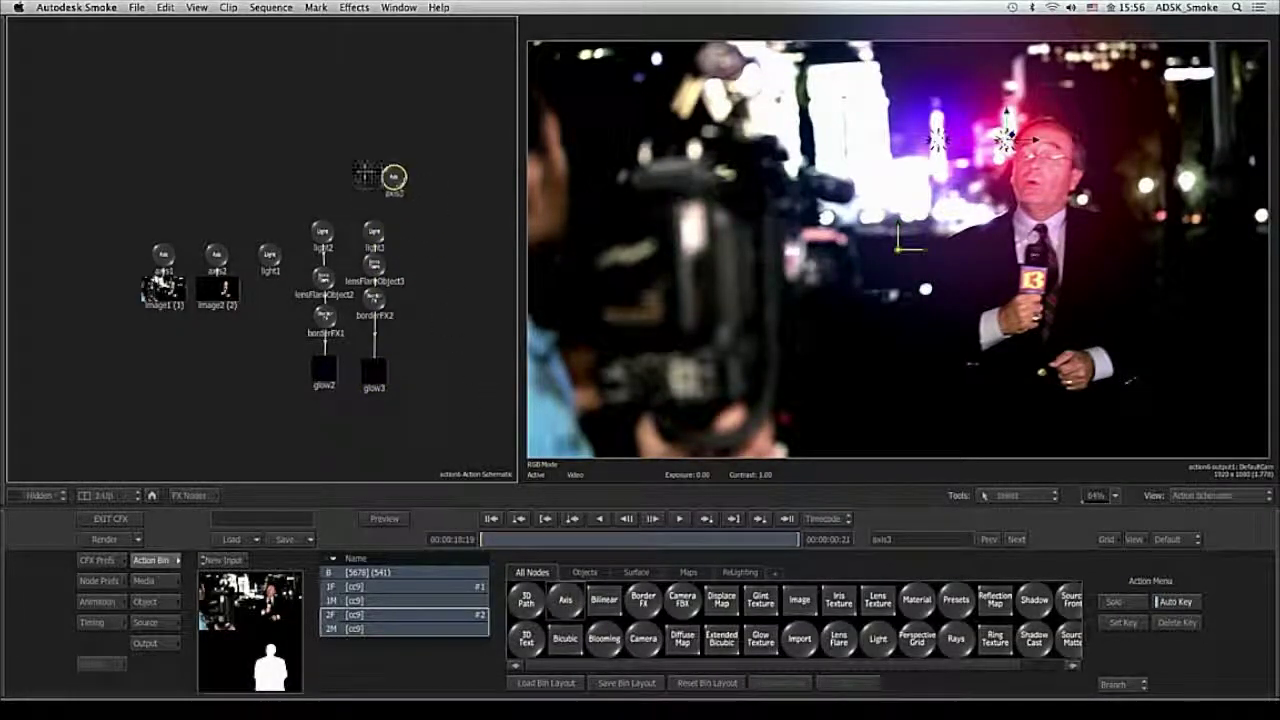
pyautogui.moveTo(375, 216); pyautogui.dragTo(353, 179)
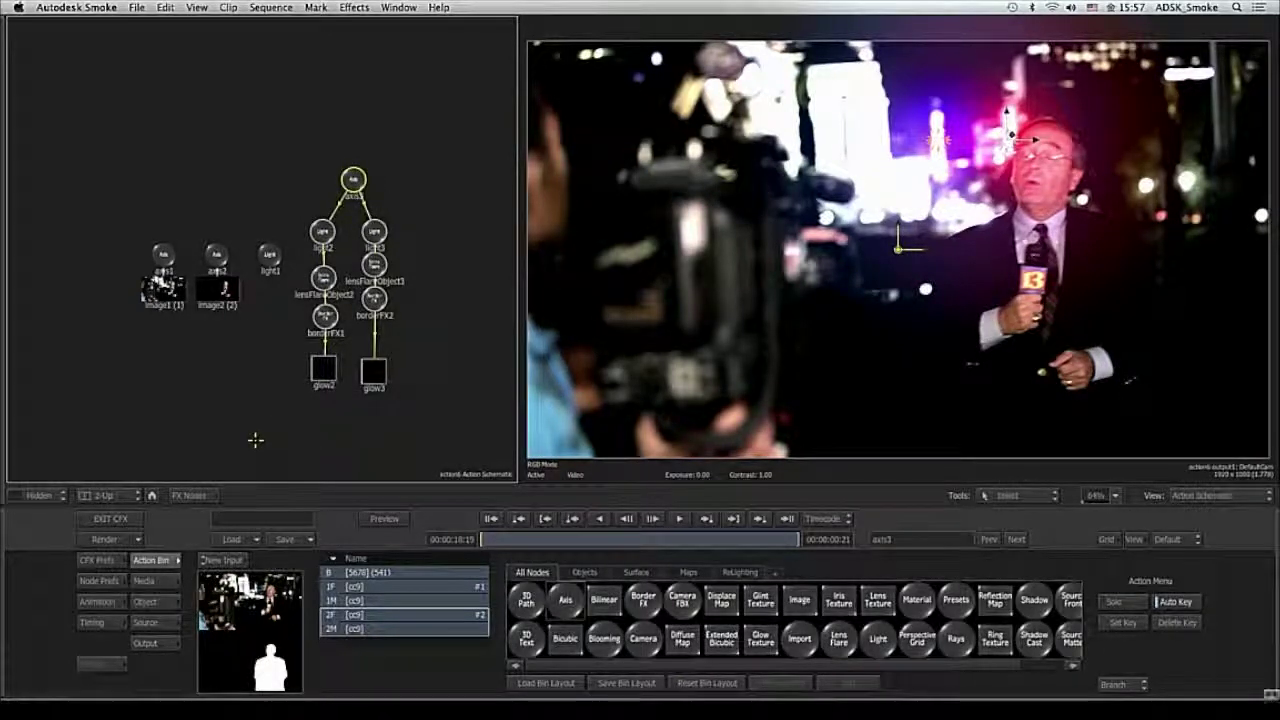
# - Switch the schematic viewport to the Top view and set light2's Spread to 50°
pyautogui.press('t')
pyautogui.moveTo(384, 356); pyautogui.dragTo(350, 363)
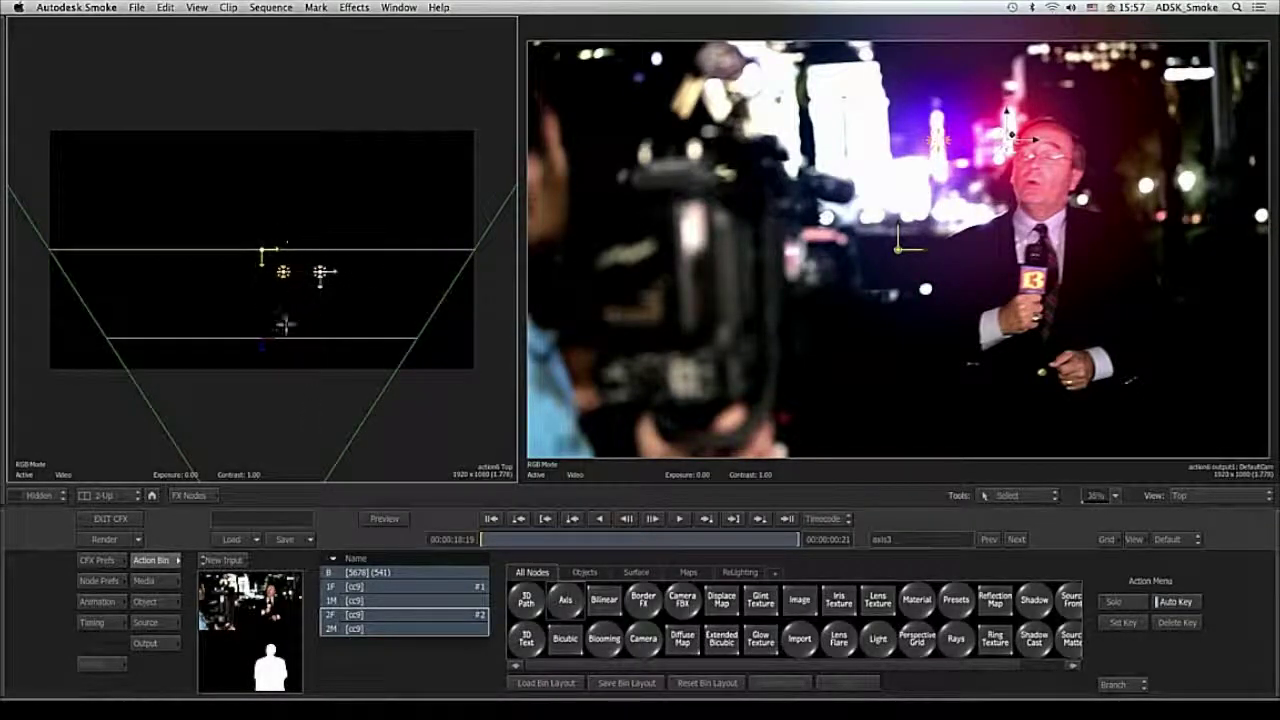
pyautogui.click(168, 603)
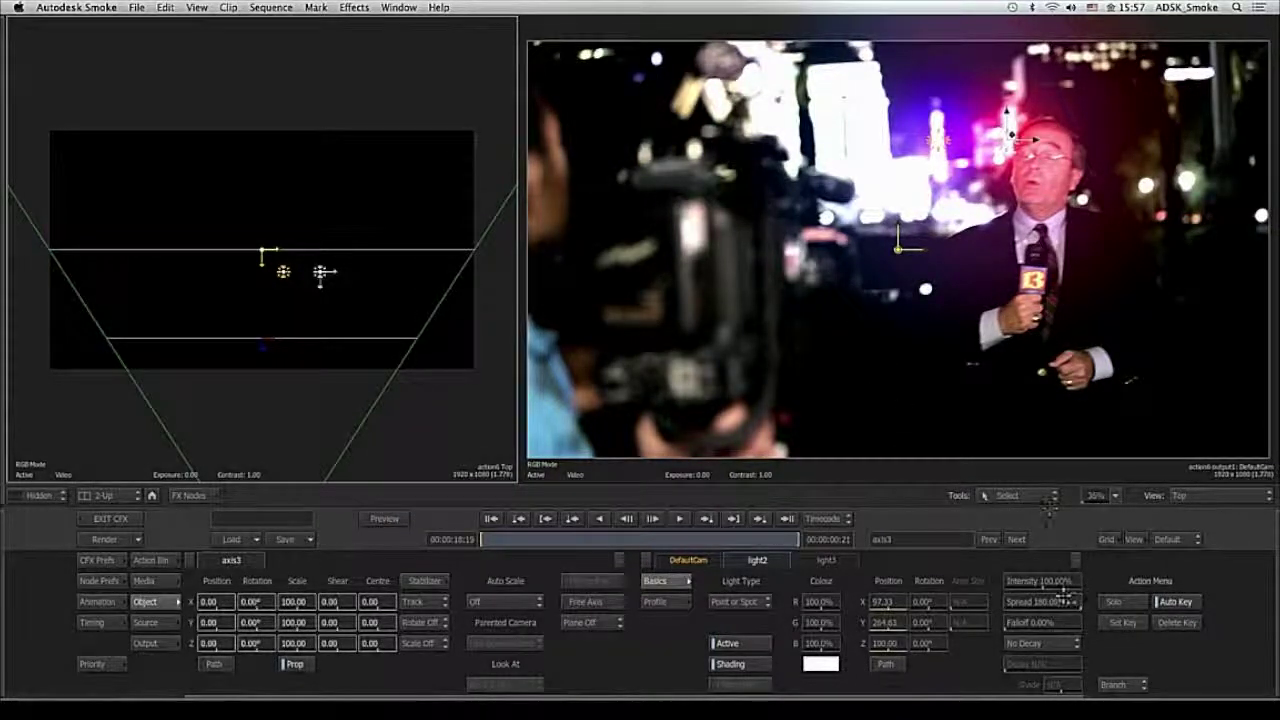
pyautogui.moveTo(1065, 603); pyautogui.dragTo(992, 601)
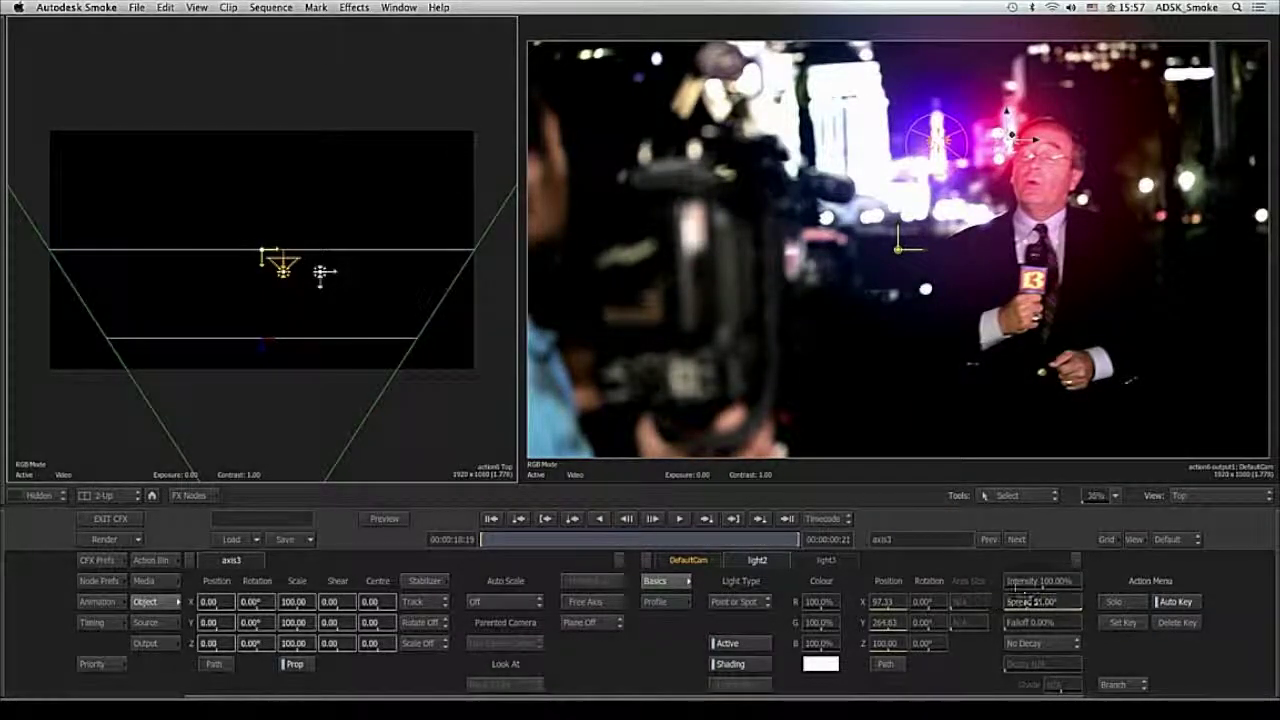
pyautogui.click(1065, 602)
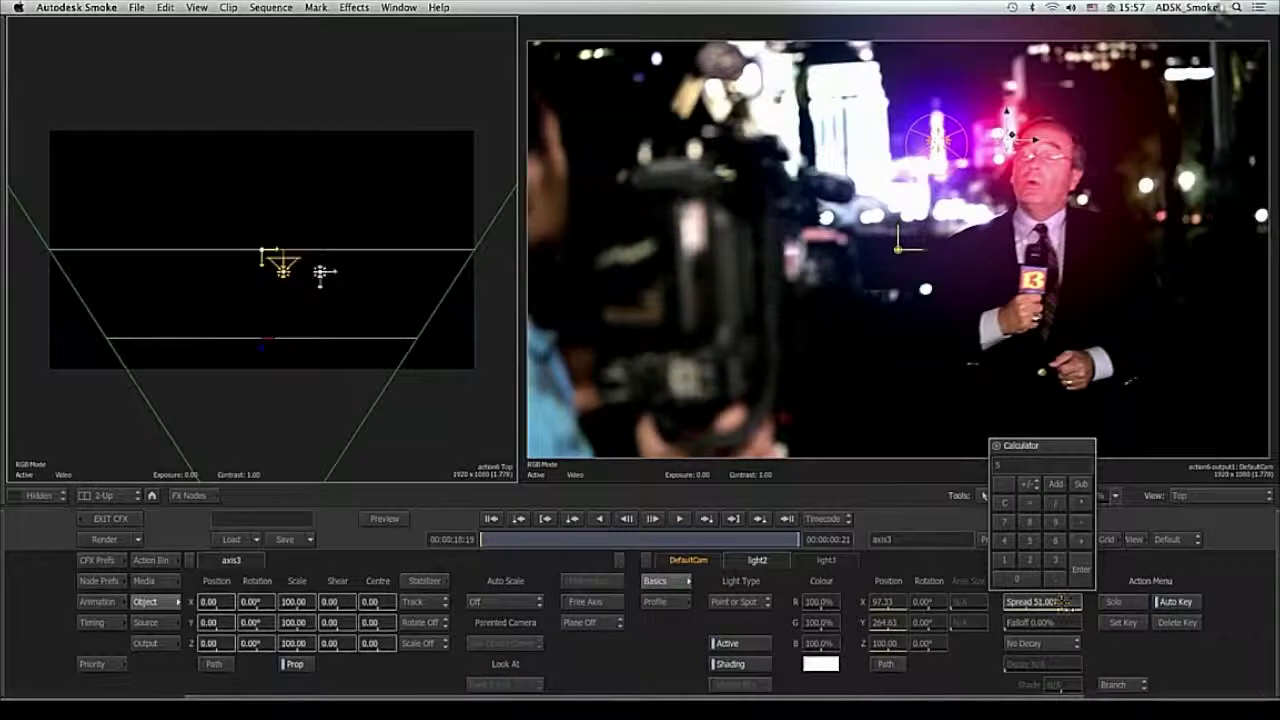
pyautogui.write('50')
pyautogui.press('Return')
# - Select light3 in the Top view and set its Spread to 50°
pyautogui.click(321, 273)
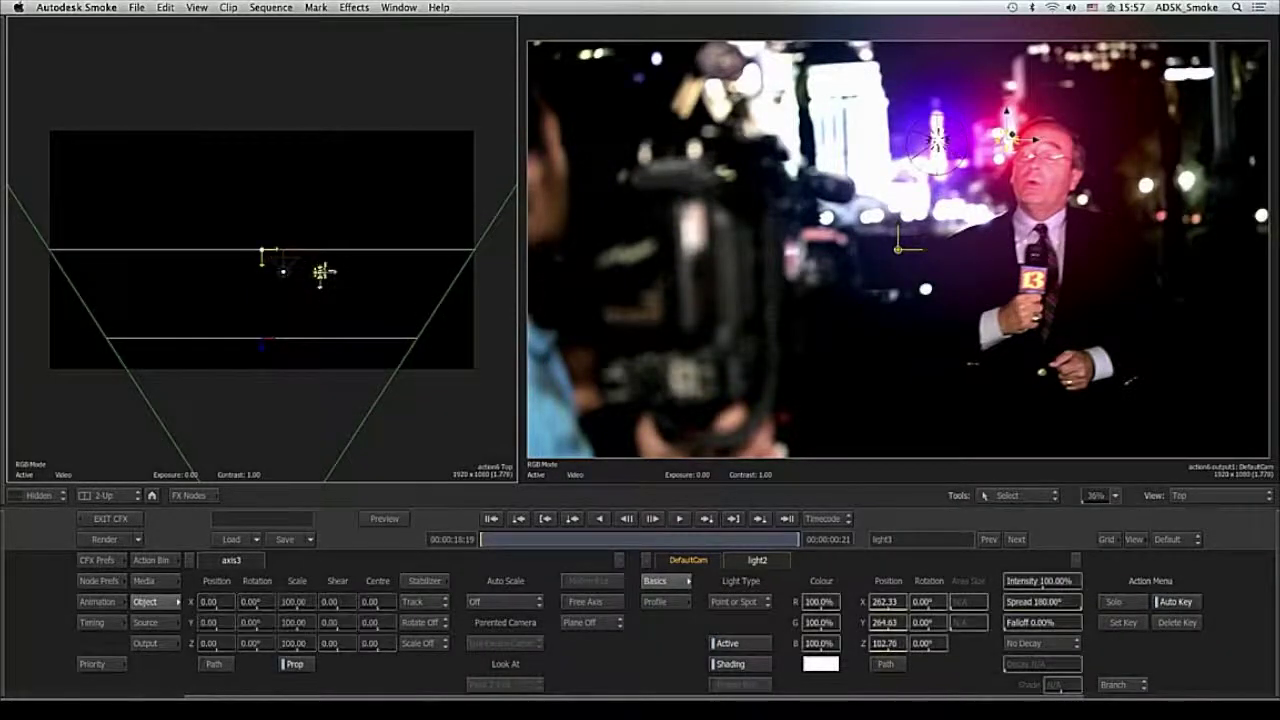
pyautogui.click(1060, 602)
pyautogui.write('50')
pyautogui.press('Return')
pyautogui.moveTo(340, 393); pyautogui.dragTo(472, 377)
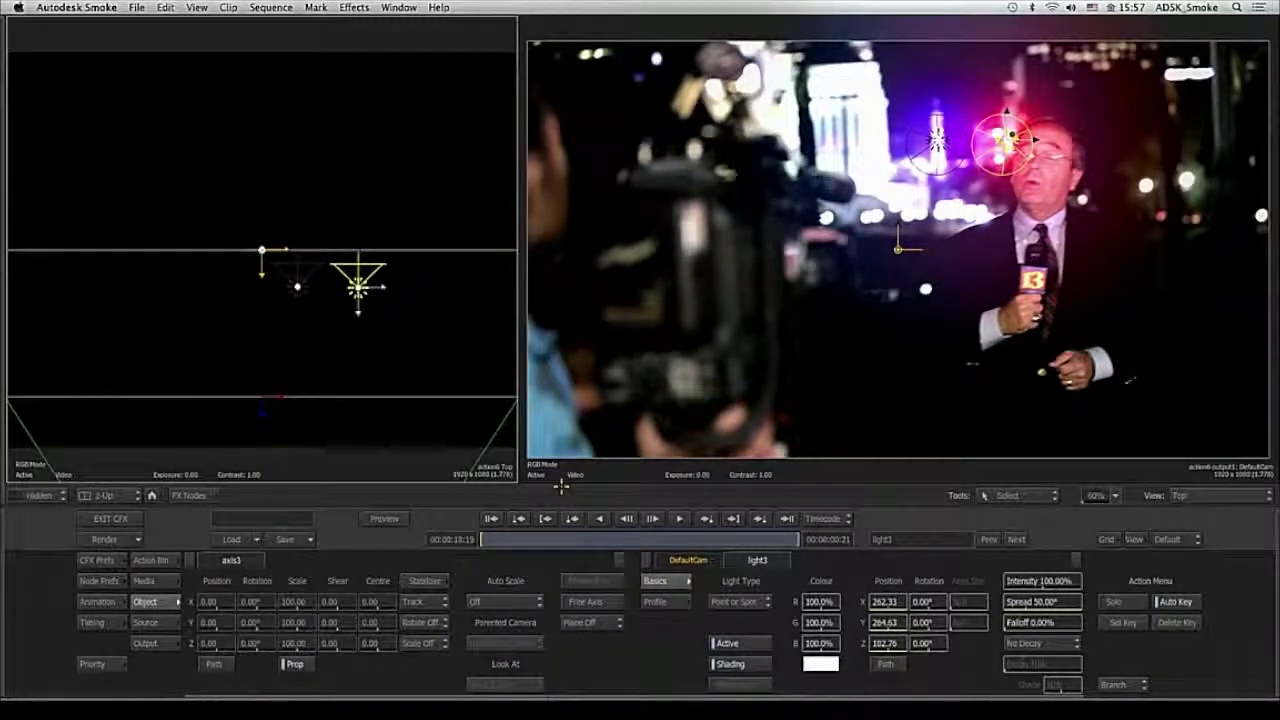
# - Set light3's Y rotation to 180° at frame 00:00:18:19
pyautogui.click(908, 622)
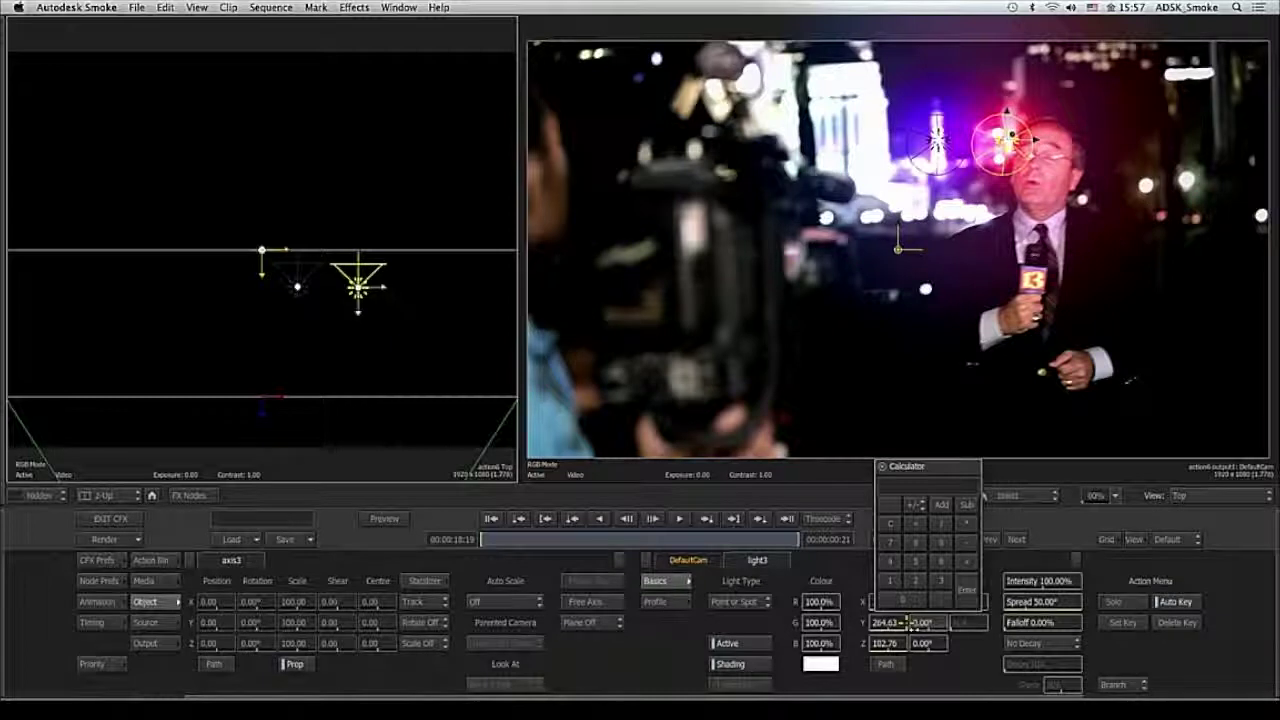
pyautogui.write('180')
pyautogui.press('Return')
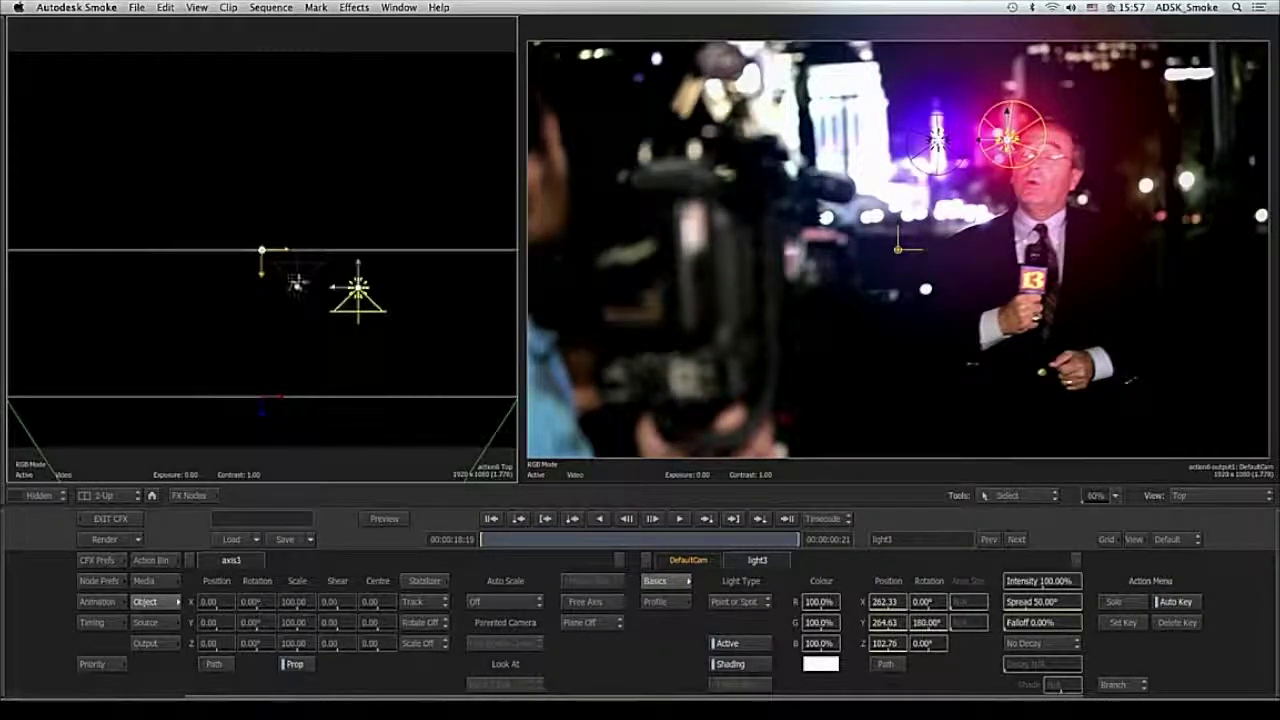
# - Select light2 in the Top view and set its Y rotation to 900° at the last frame, 00:00:19:09
pyautogui.click(297, 285)
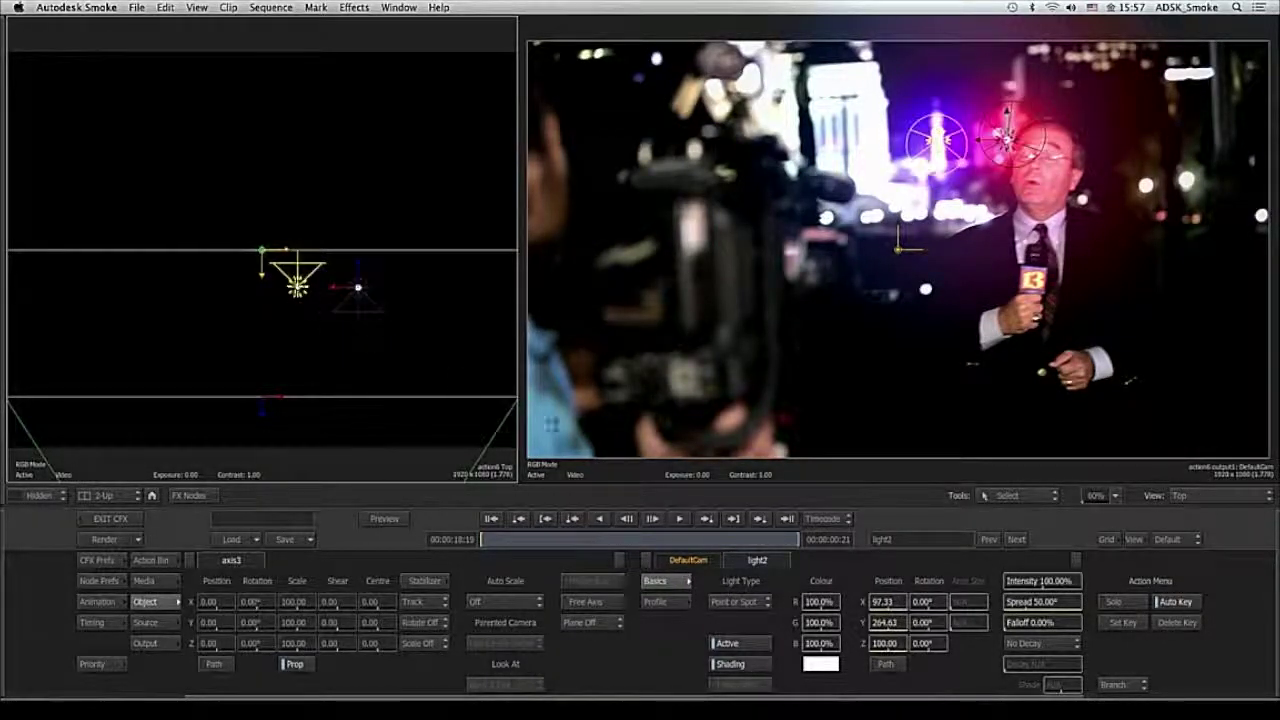
pyautogui.click(934, 638)
pyautogui.press('Escape')
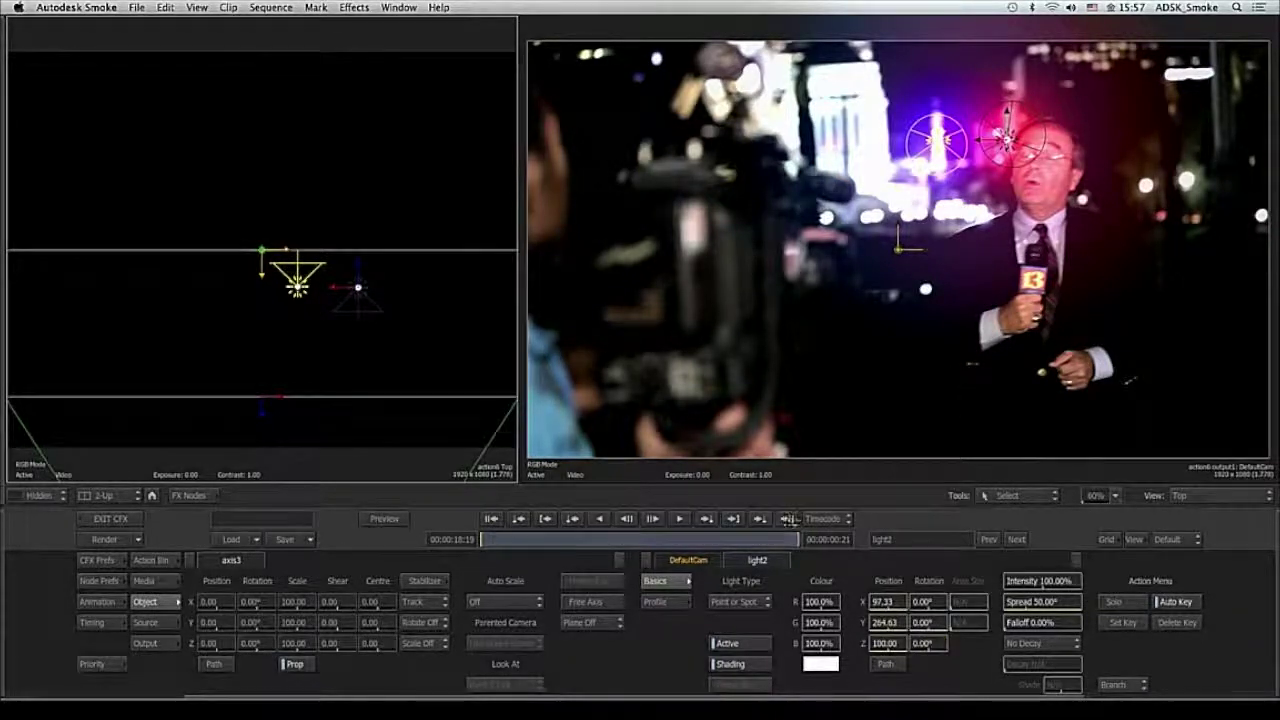
pyautogui.click(788, 519)
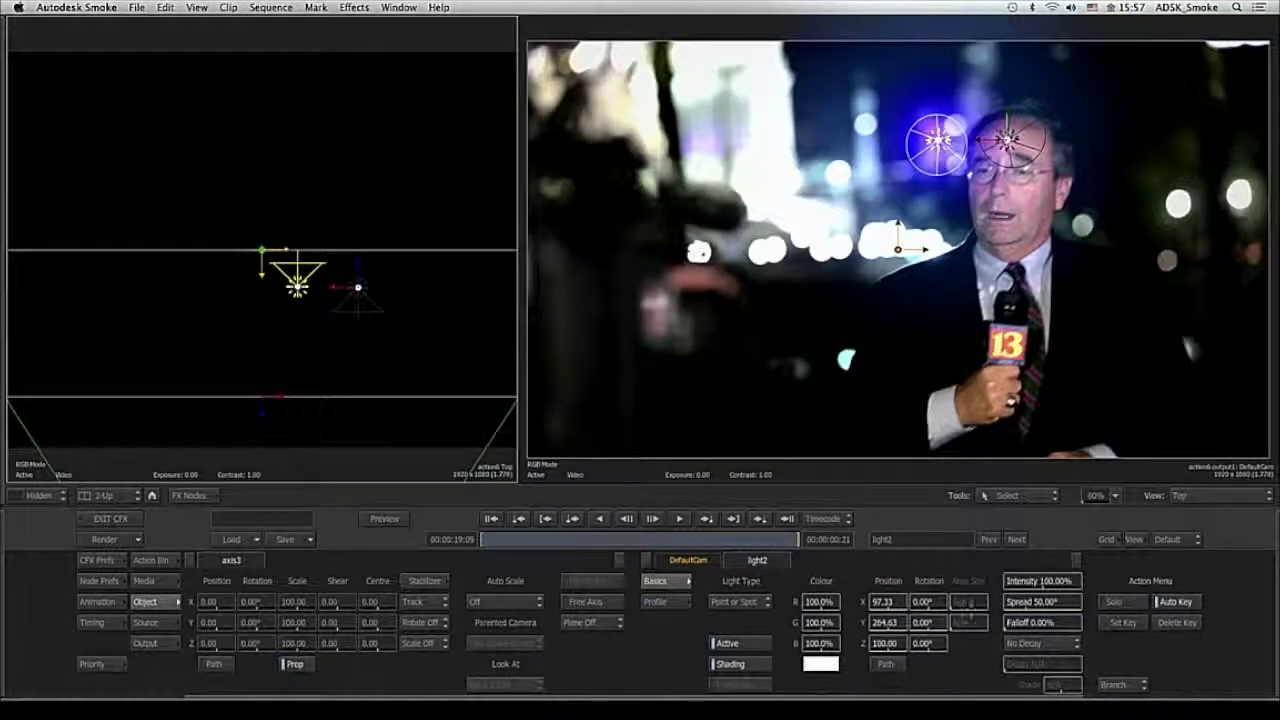
pyautogui.moveTo(932, 628); pyautogui.dragTo(1215, 598)
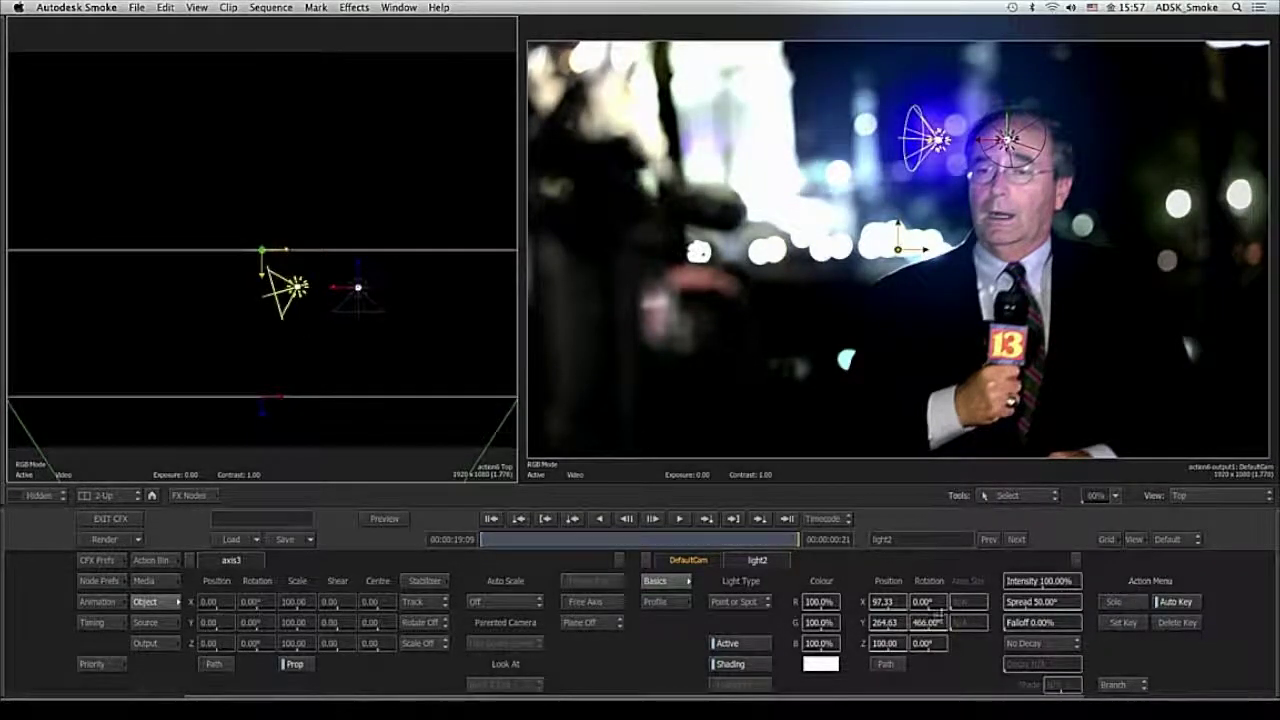
pyautogui.click(935, 627)
pyautogui.write('180')
pyautogui.press('Return')
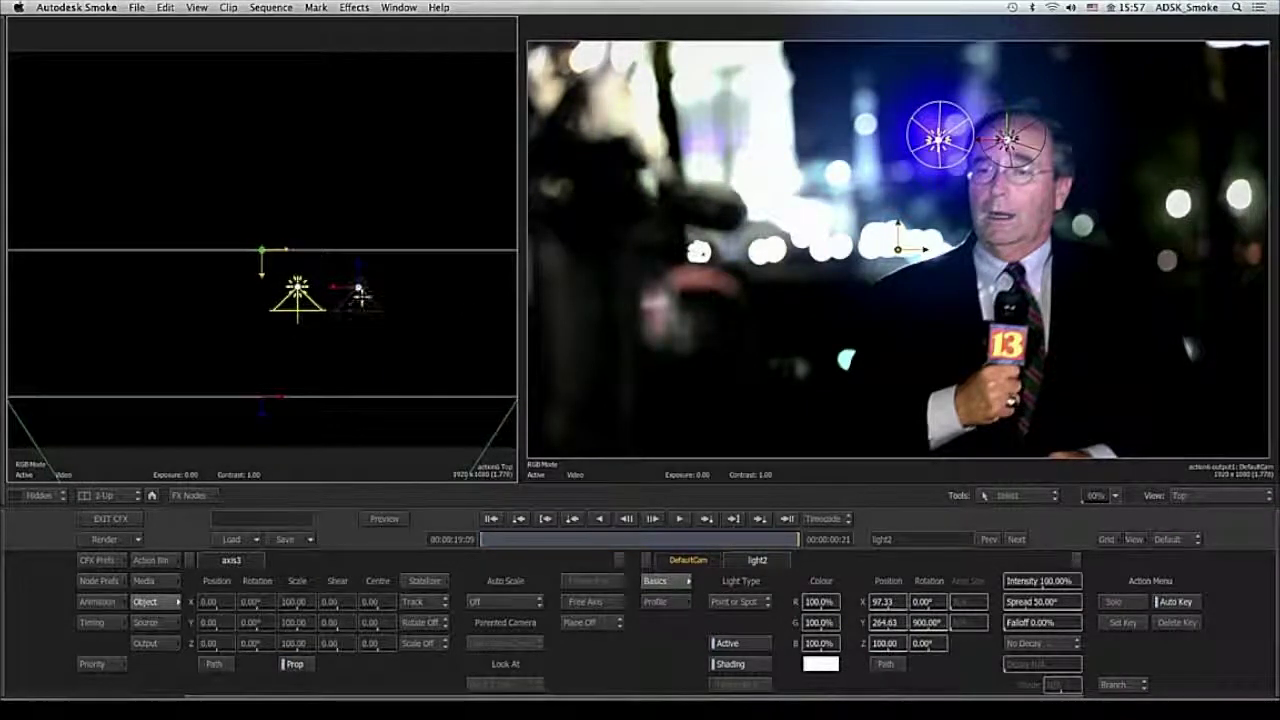
# - Set light3's Y rotation to 1080° at the last frame, then scrub the spinning lights back to frame 00:00:18:19
pyautogui.click(358, 291)
pyautogui.click(930, 622)
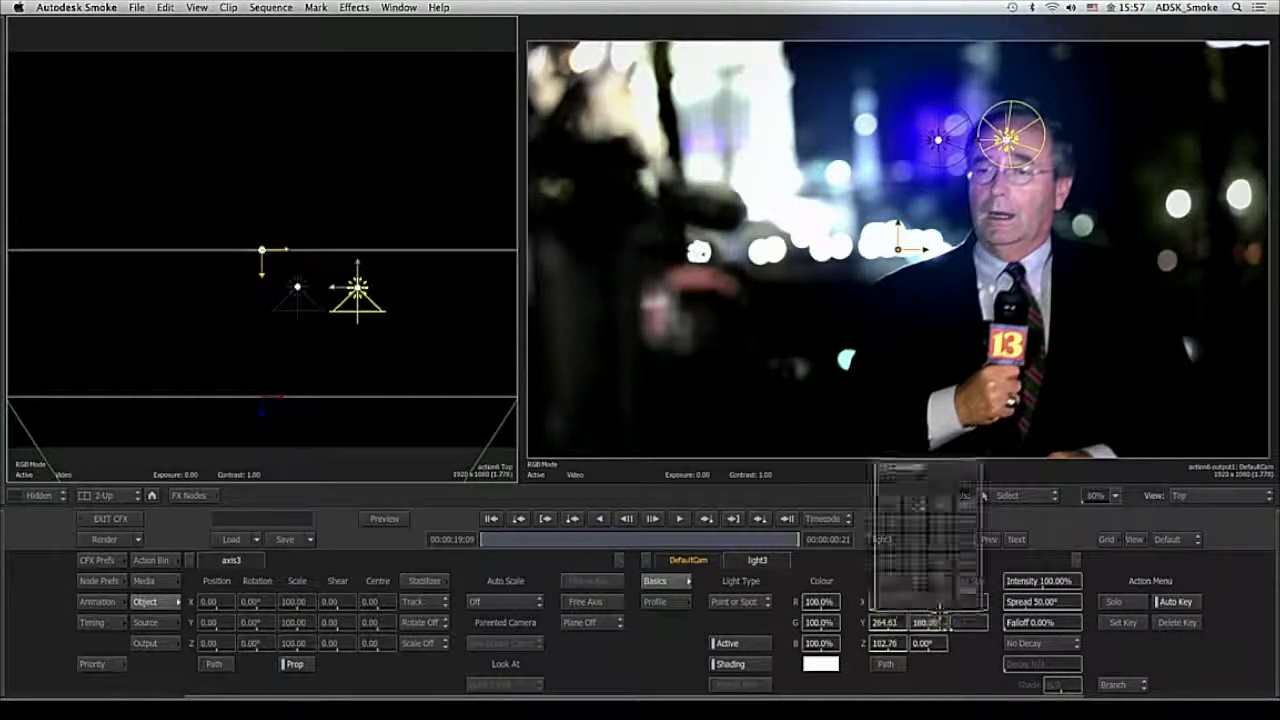
pyautogui.write('1080')
pyautogui.press('Return')
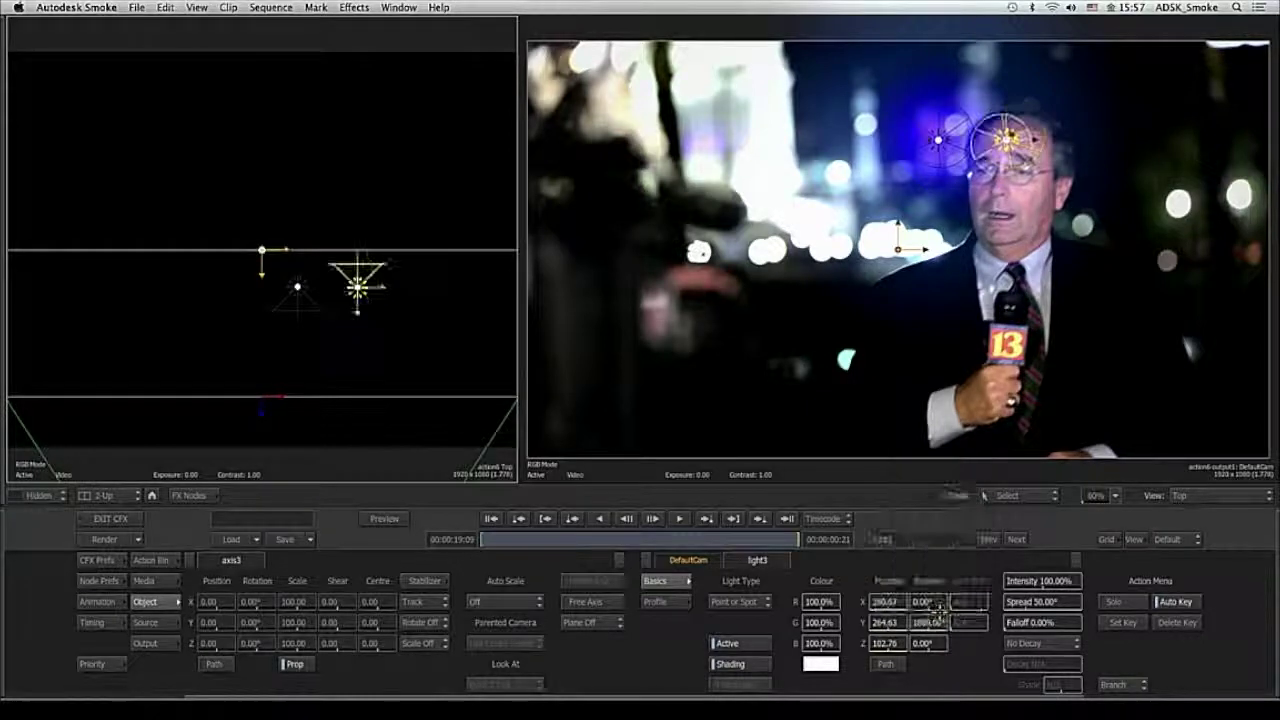
pyautogui.moveTo(724, 541); pyautogui.dragTo(750, 541)
pyautogui.moveTo(928, 518); pyautogui.dragTo(424, 541)
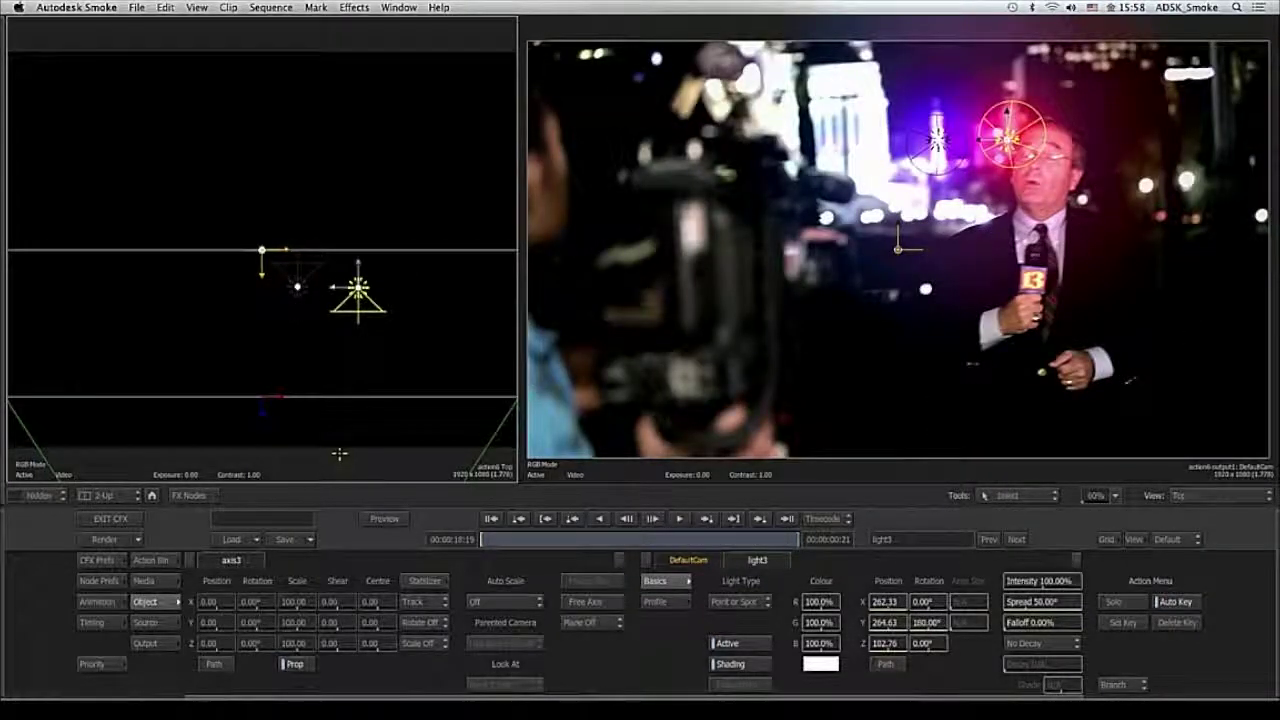
# - Return to the Action schematic, select the parent axis3 and set its position to X -59 and Y -64 at the first frame
pyautogui.press('Escape')
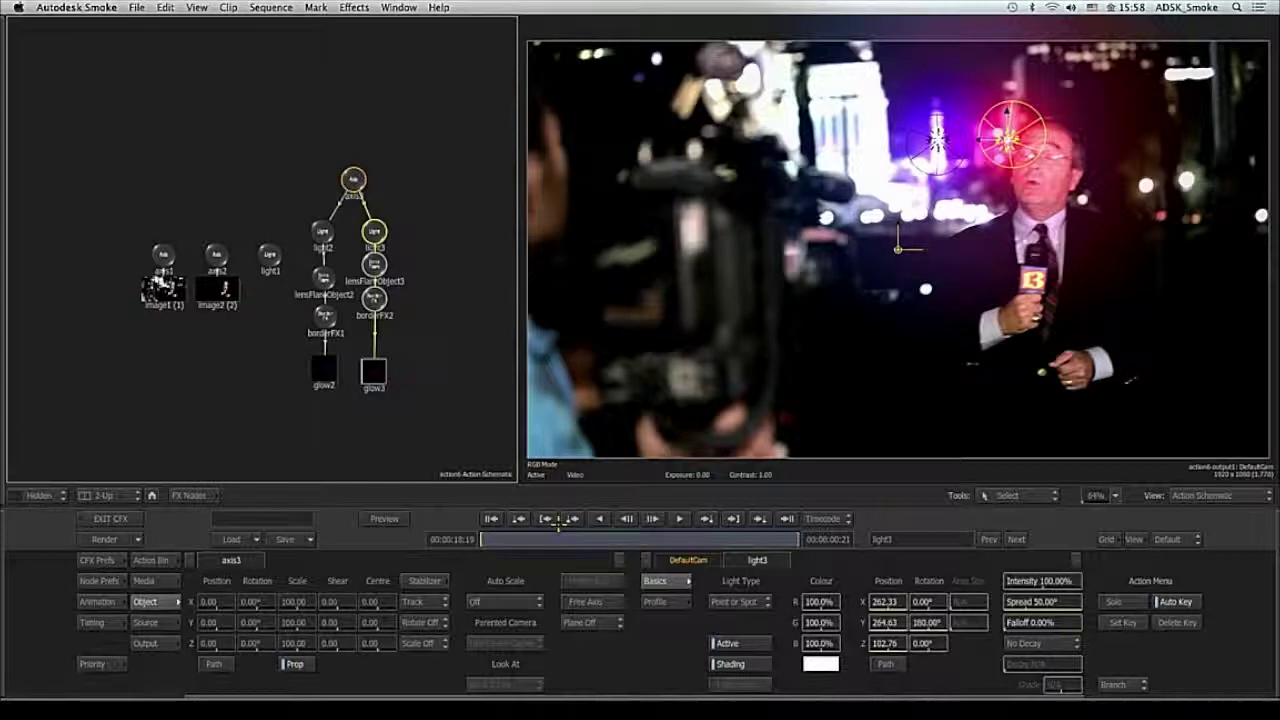
pyautogui.click(362, 178)
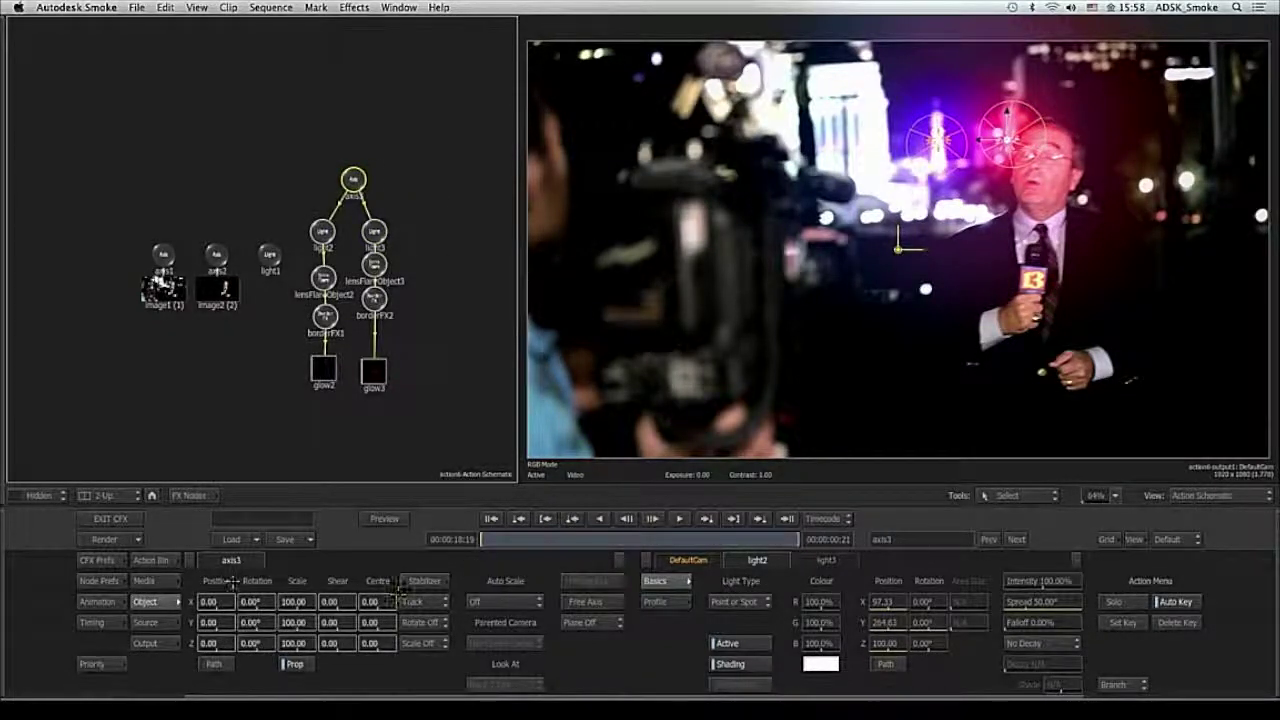
pyautogui.moveTo(218, 601); pyautogui.dragTo(162, 610)
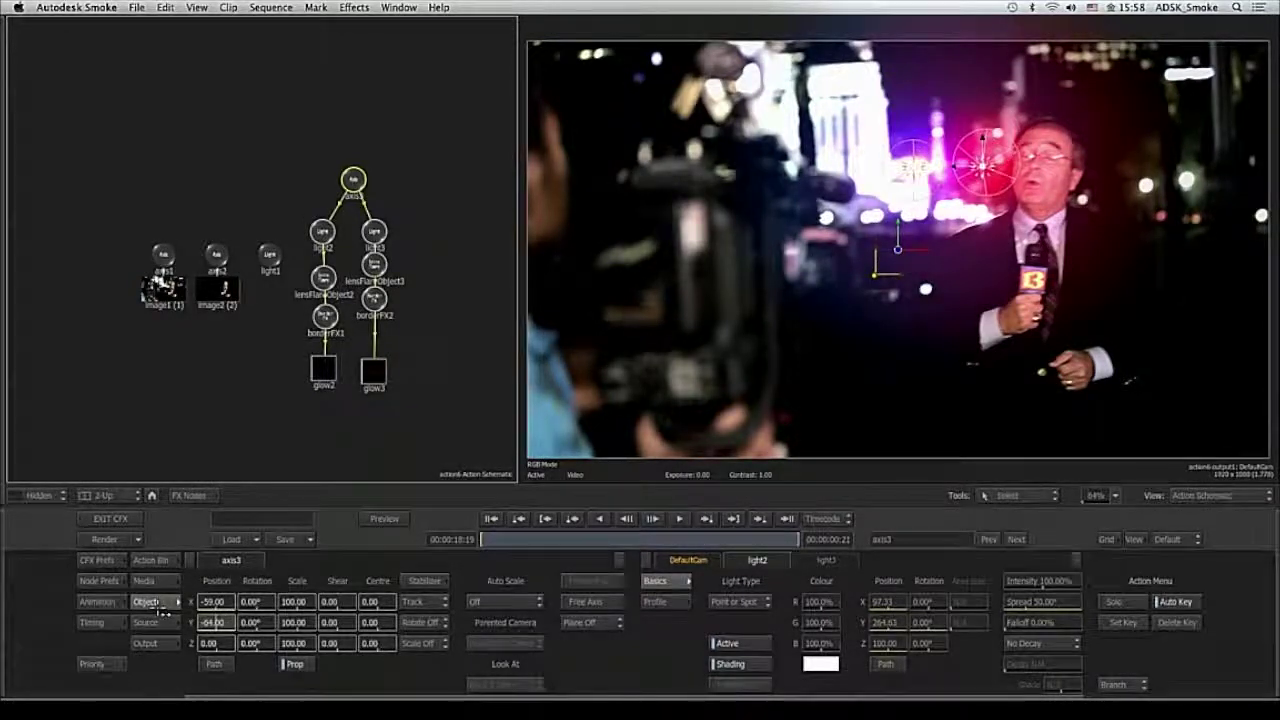
# - Shift axis3's X and Z positions at the last frame and scrub back through the animated move
pyautogui.click(787, 518)
pyautogui.moveTo(215, 601); pyautogui.dragTo(103, 606)
pyautogui.moveTo(212, 643)
pyautogui.mouseDown()
pyautogui.moveTo(238, 643)
pyautogui.moveTo(230, 604)
pyautogui.moveTo(192, 623)
pyautogui.mouseUp()
pyautogui.moveTo(797, 539); pyautogui.dragTo(260, 565)
# - Exit ConnectFX and play the sequence from about 00:00:18:00 through the reporter segment
pyautogui.click(112, 519)
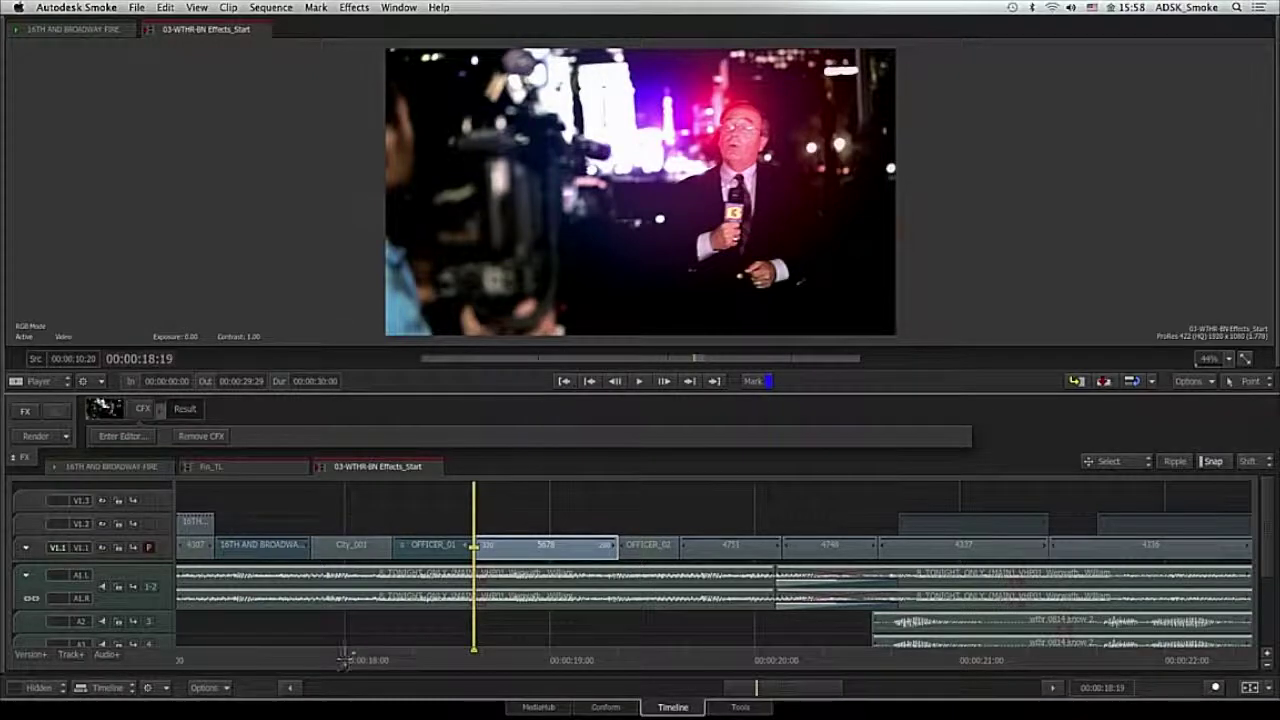
pyautogui.click(344, 656)
pyautogui.press('space')
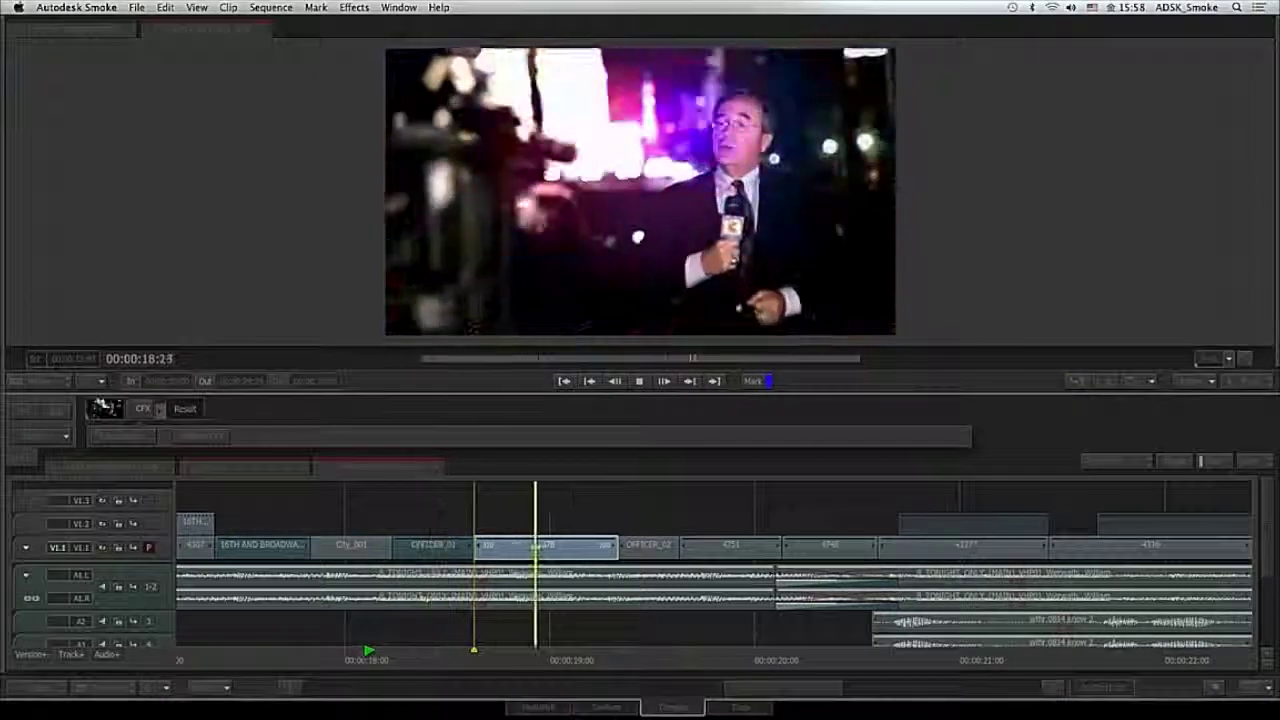
pyautogui.press('space')
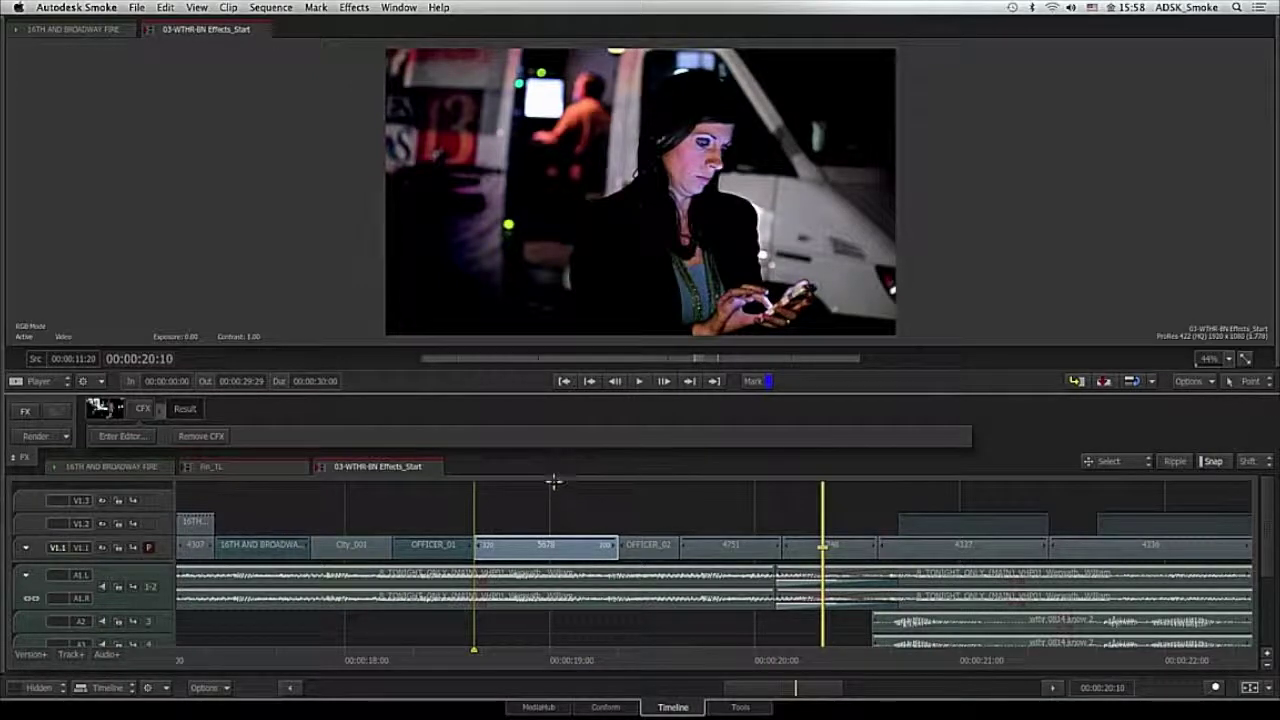
# - Fit the whole sequence in the timeline, move the playhead to 00:00:26:16 and show the full-size player
pyautogui.click(741, 707)
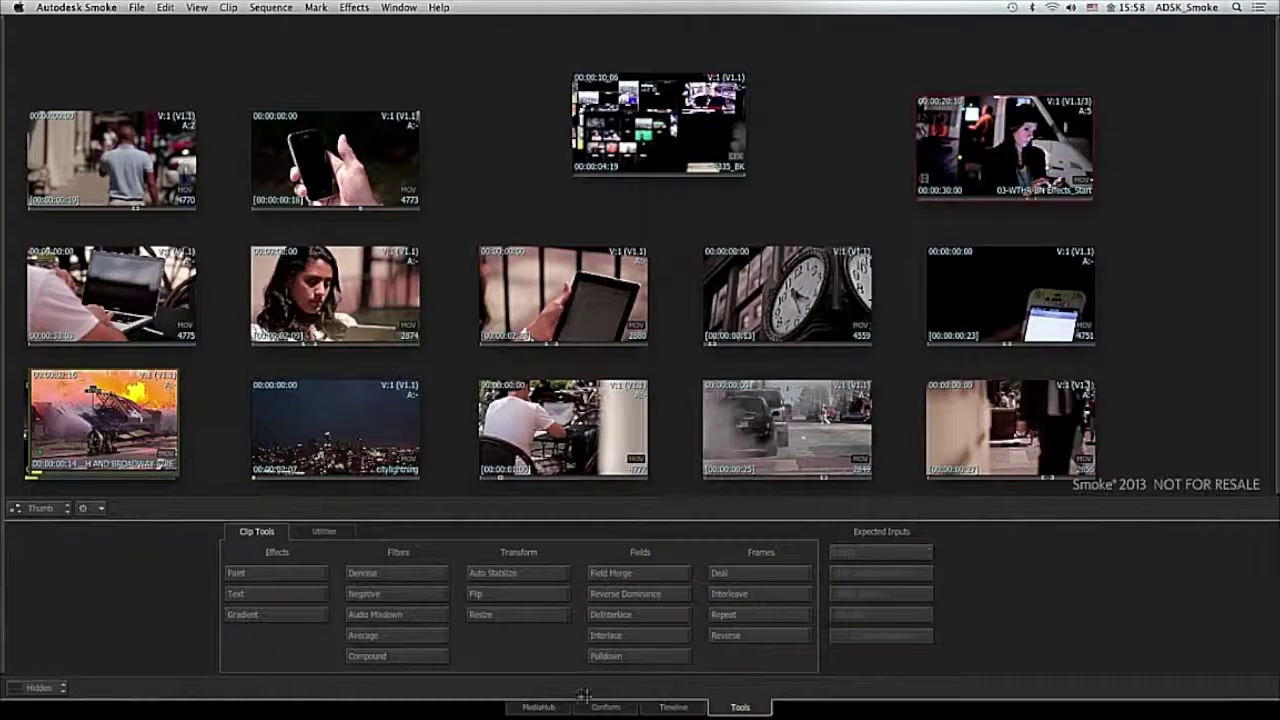
pyautogui.click(674, 708)
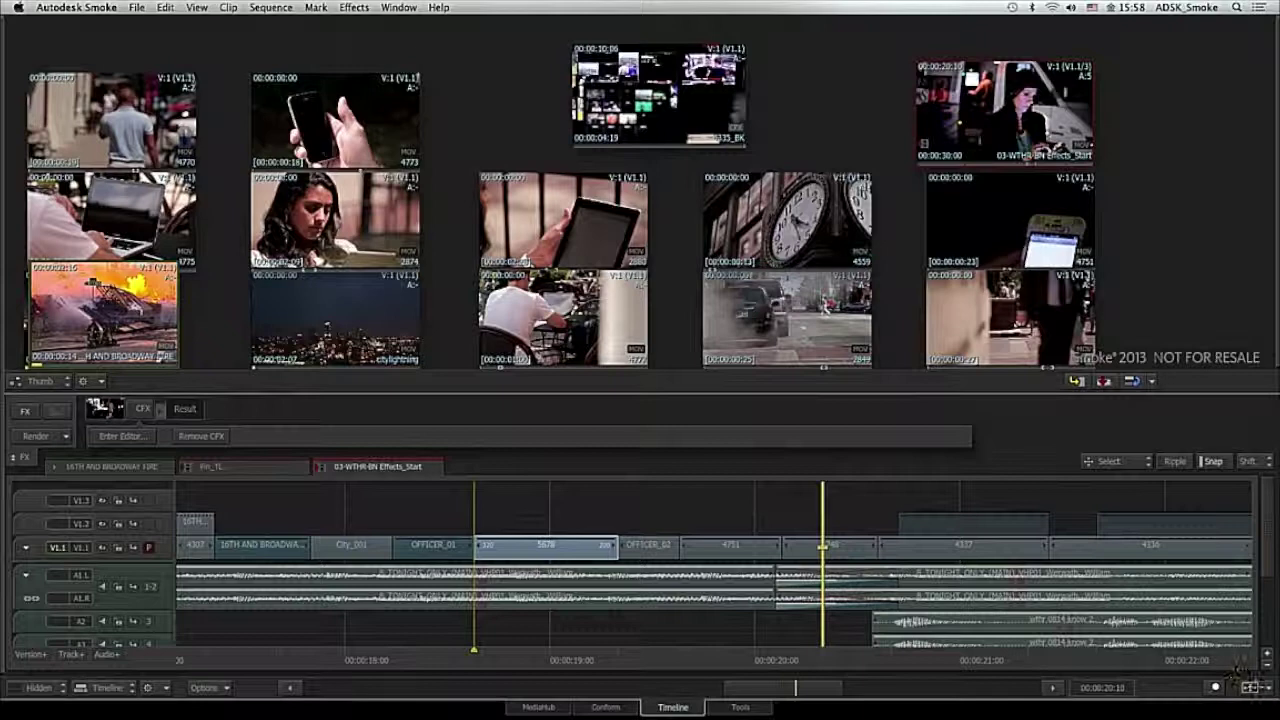
pyautogui.click(1247, 686)
pyautogui.moveTo(972, 659); pyautogui.dragTo(1105, 652)
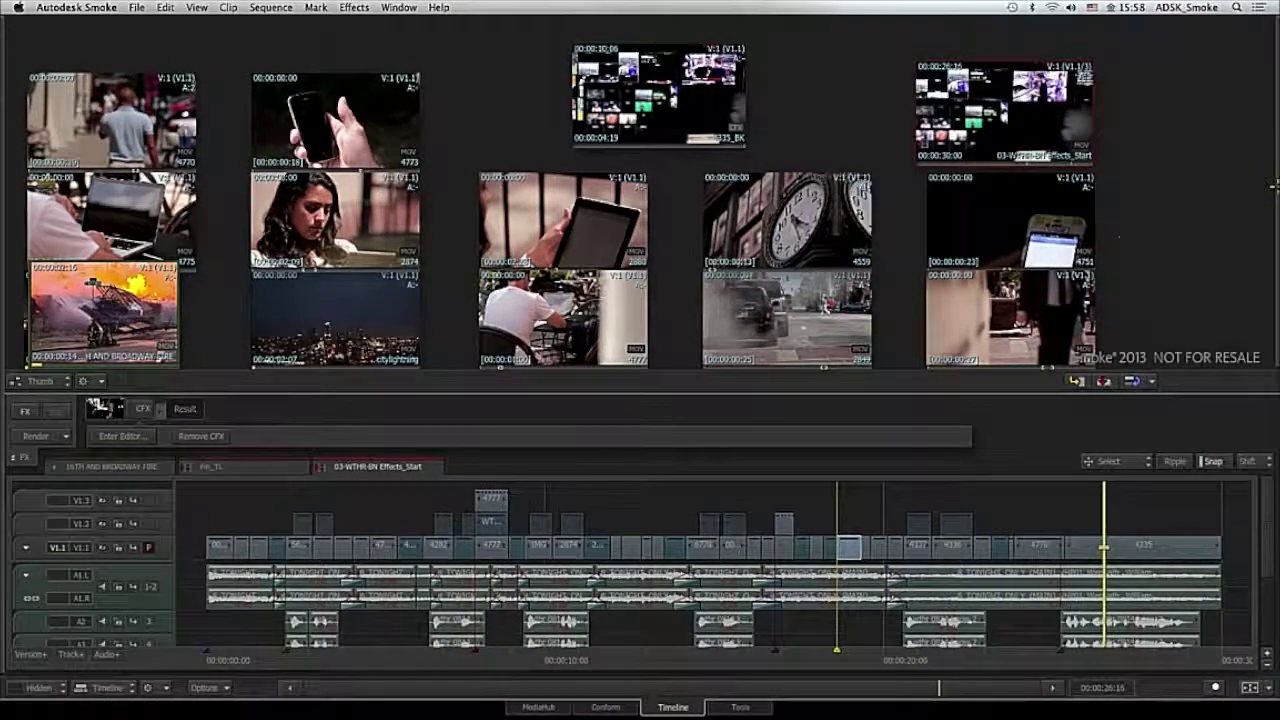
pyautogui.moveTo(1278, 171)
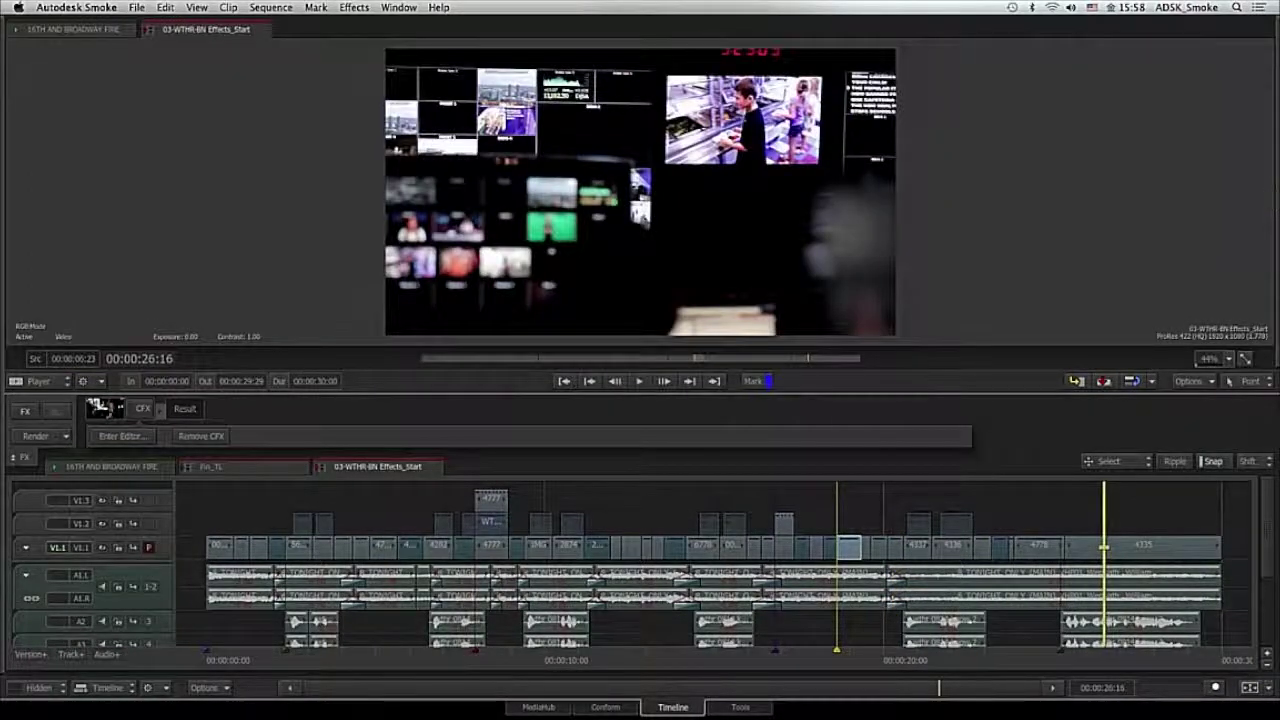
# - Create a ConnectFX on the final segment, 4335
pyautogui.click(1158, 551)
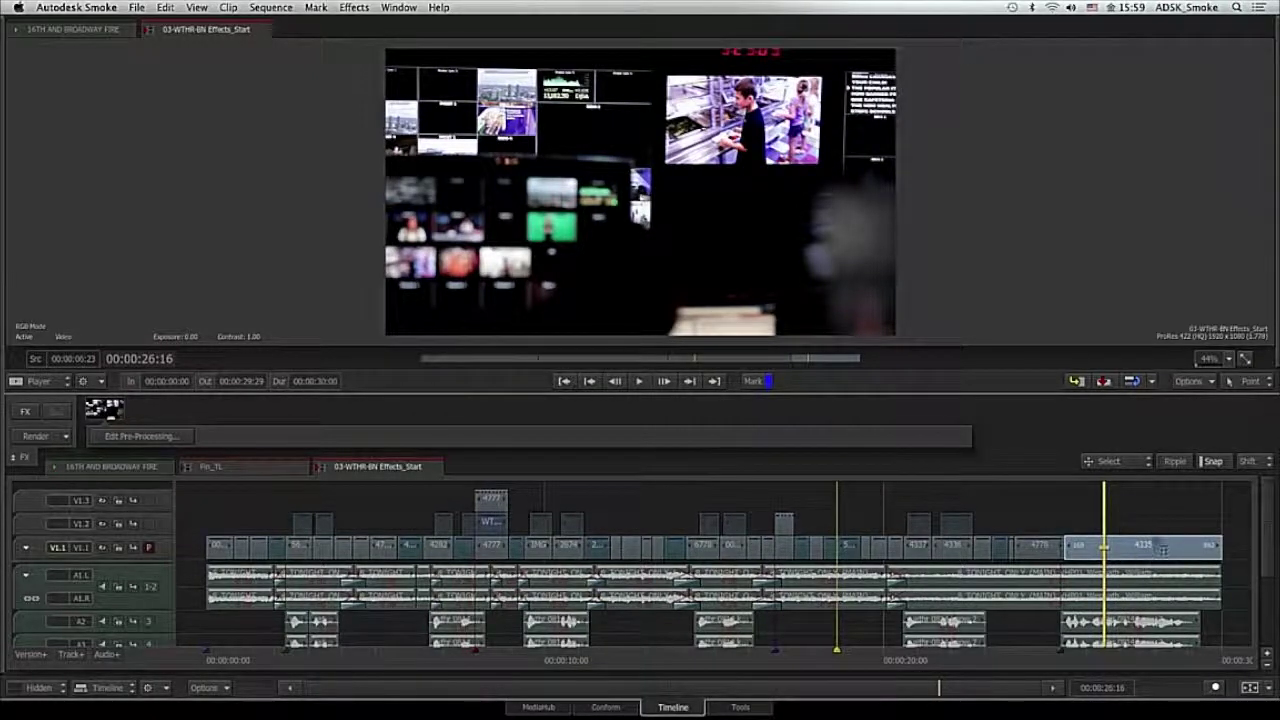
pyautogui.rightClick(1158, 551)
pyautogui.click(1192, 260)
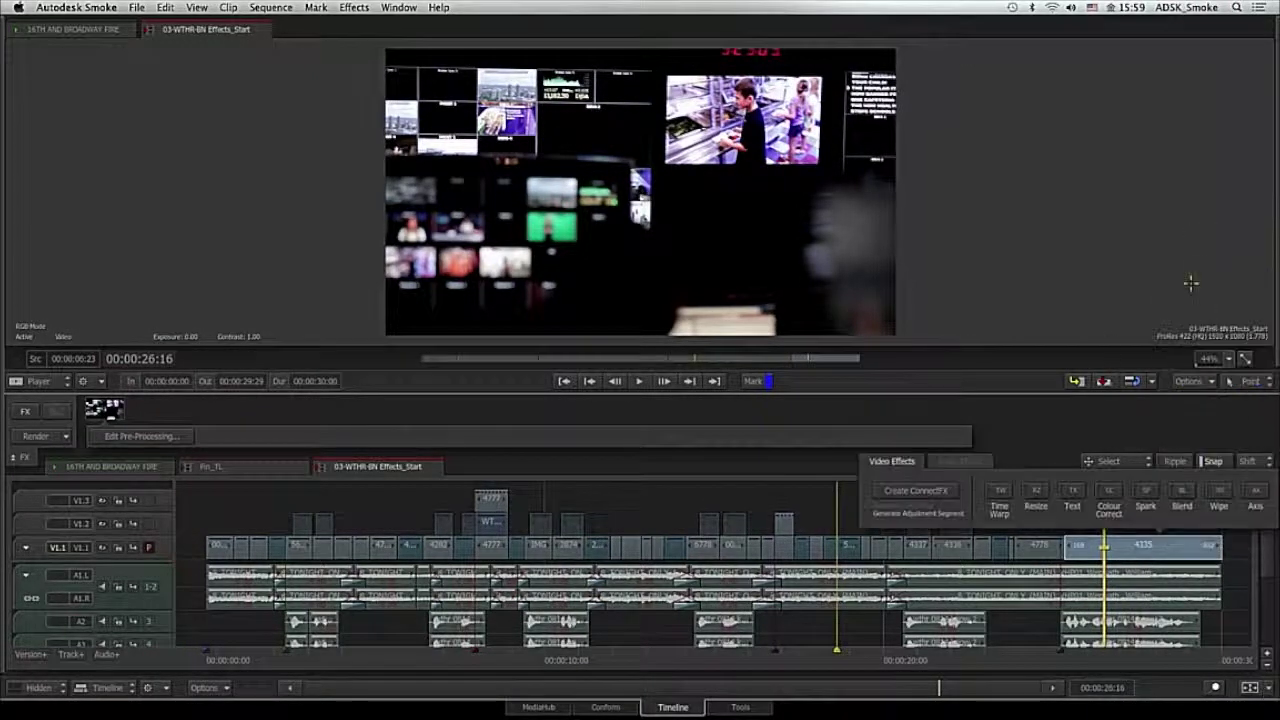
pyautogui.click(938, 491)
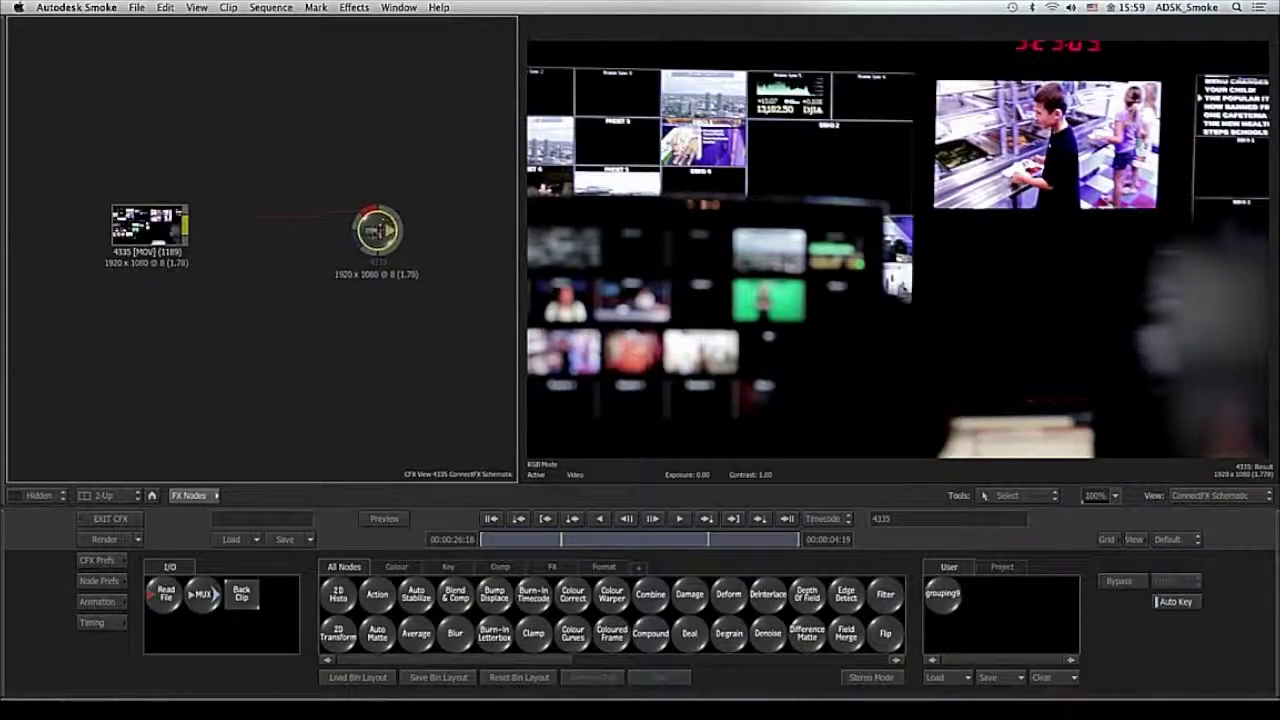
# - Insert a Blur node between the 4335 clip and the output, and raise its Gaussian width and height to 15.20
pyautogui.click(156, 228)
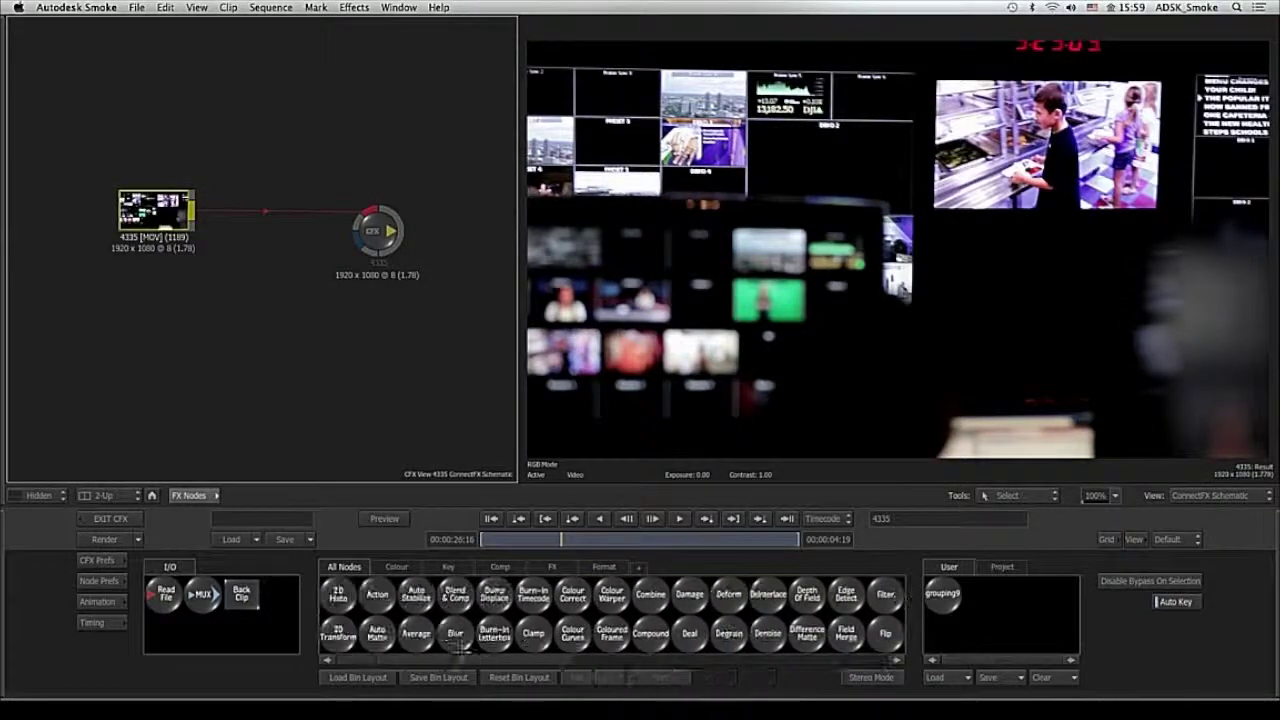
pyautogui.moveTo(460, 638); pyautogui.dragTo(268, 214)
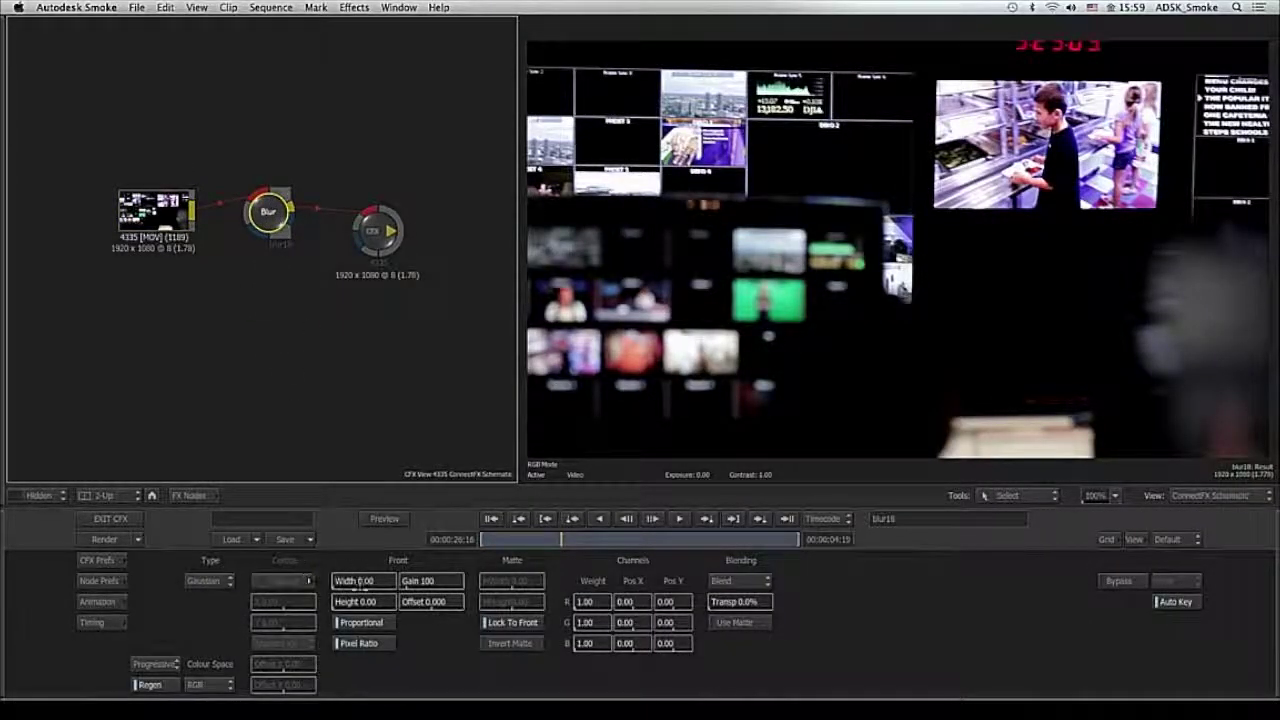
pyautogui.moveTo(385, 582); pyautogui.dragTo(450, 578)
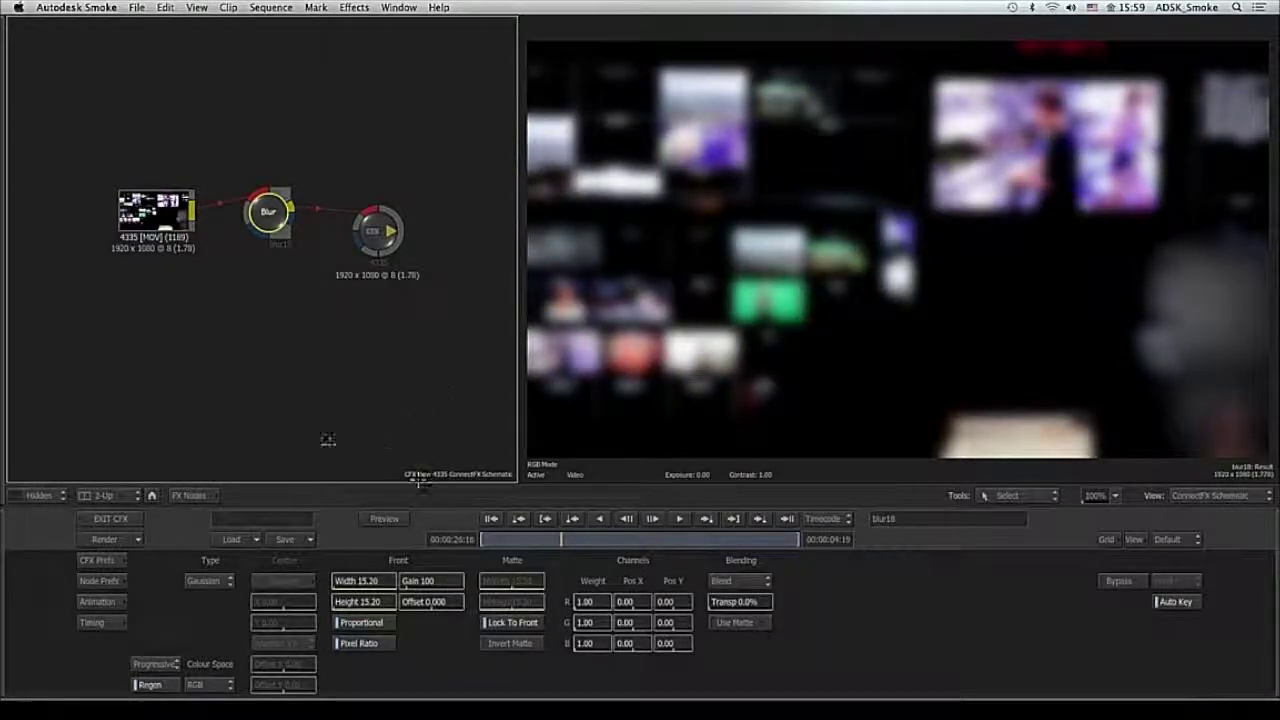
# - Try the Radial blur type with an amount of 69 and move its centre in the image
pyautogui.click(215, 581)
pyautogui.click(222, 525)
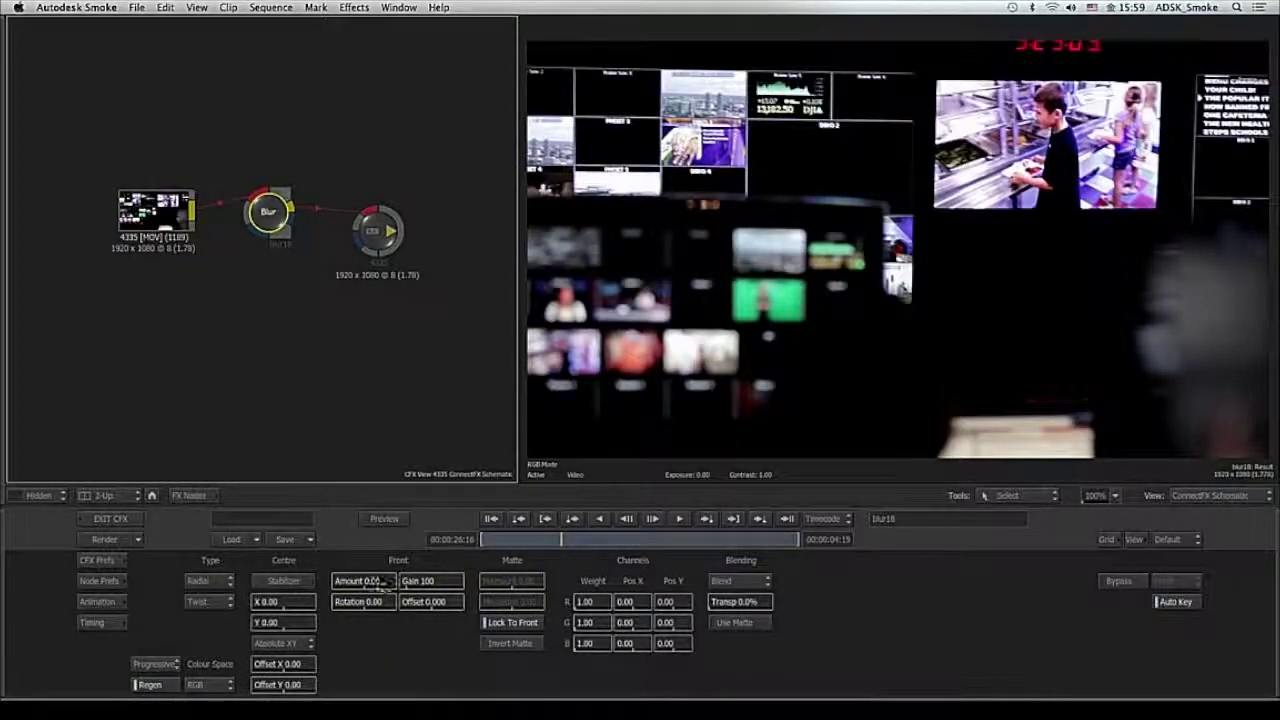
pyautogui.moveTo(372, 581); pyautogui.dragTo(415, 581)
pyautogui.moveTo(900, 251); pyautogui.dragTo(925, 284)
# - Switch the Blur type to Defocus and set its proportional width and height to 100 at the first frame
pyautogui.click(229, 584)
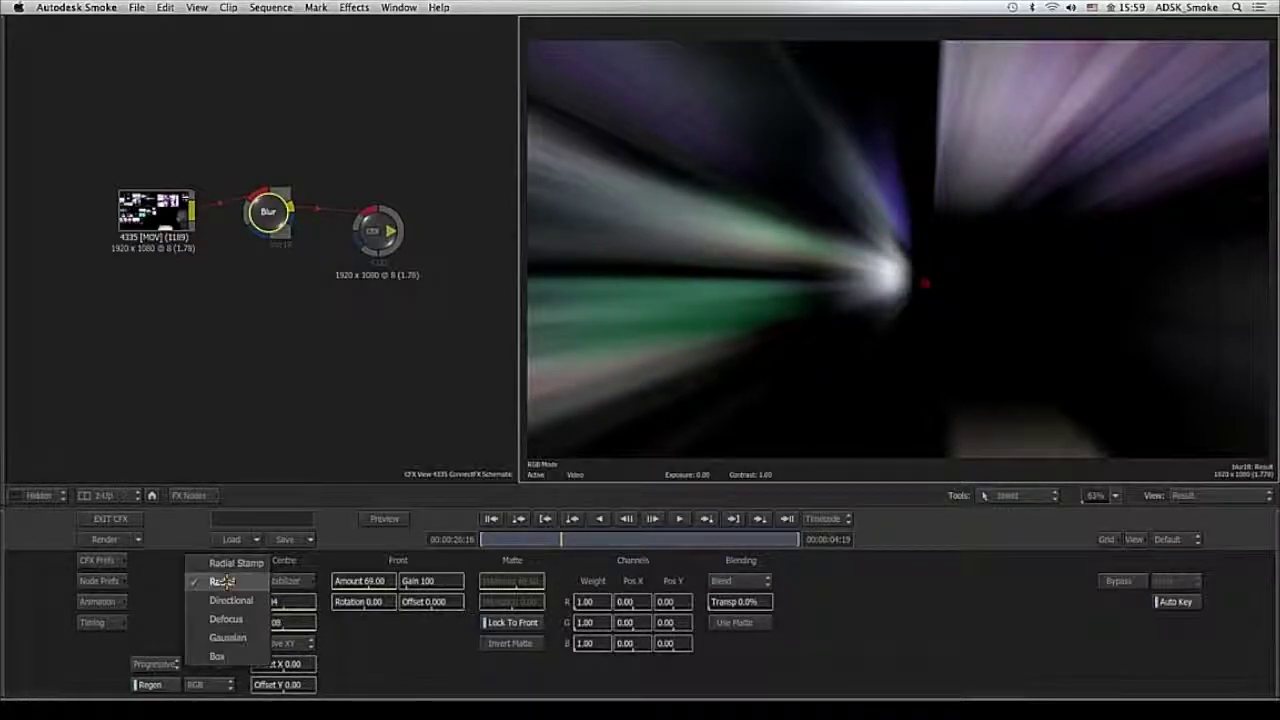
pyautogui.click(226, 619)
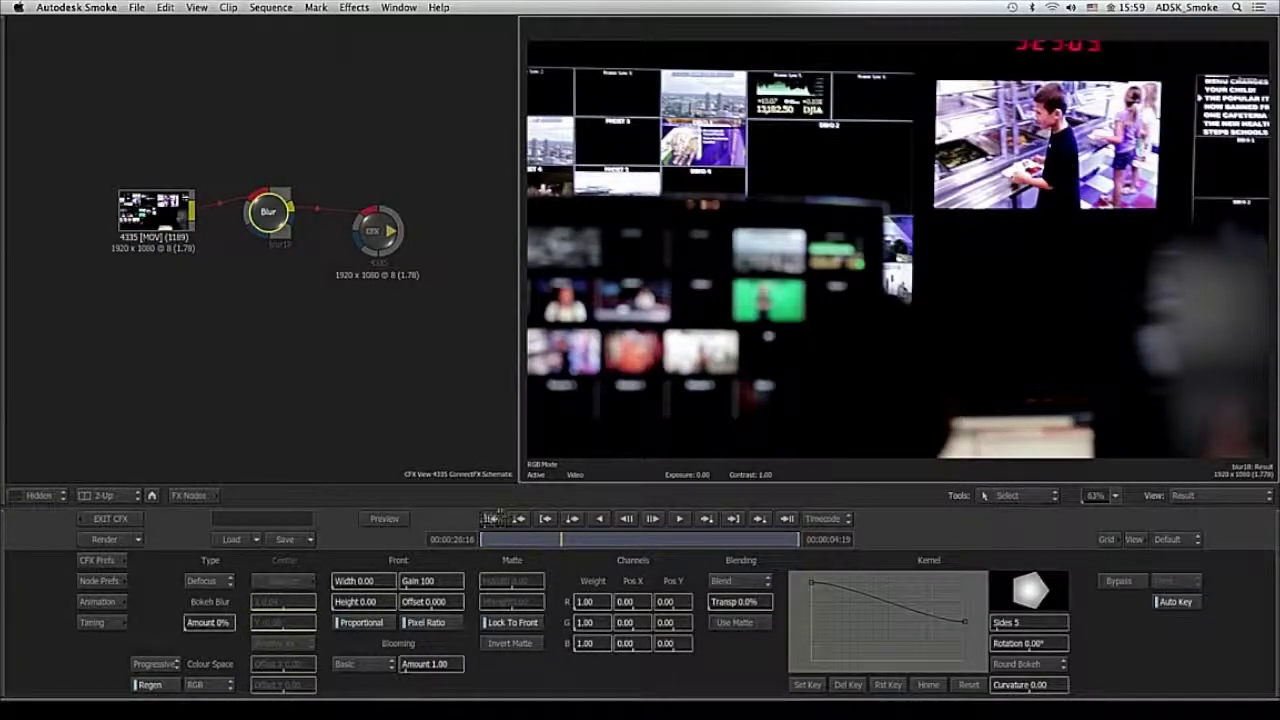
pyautogui.click(493, 518)
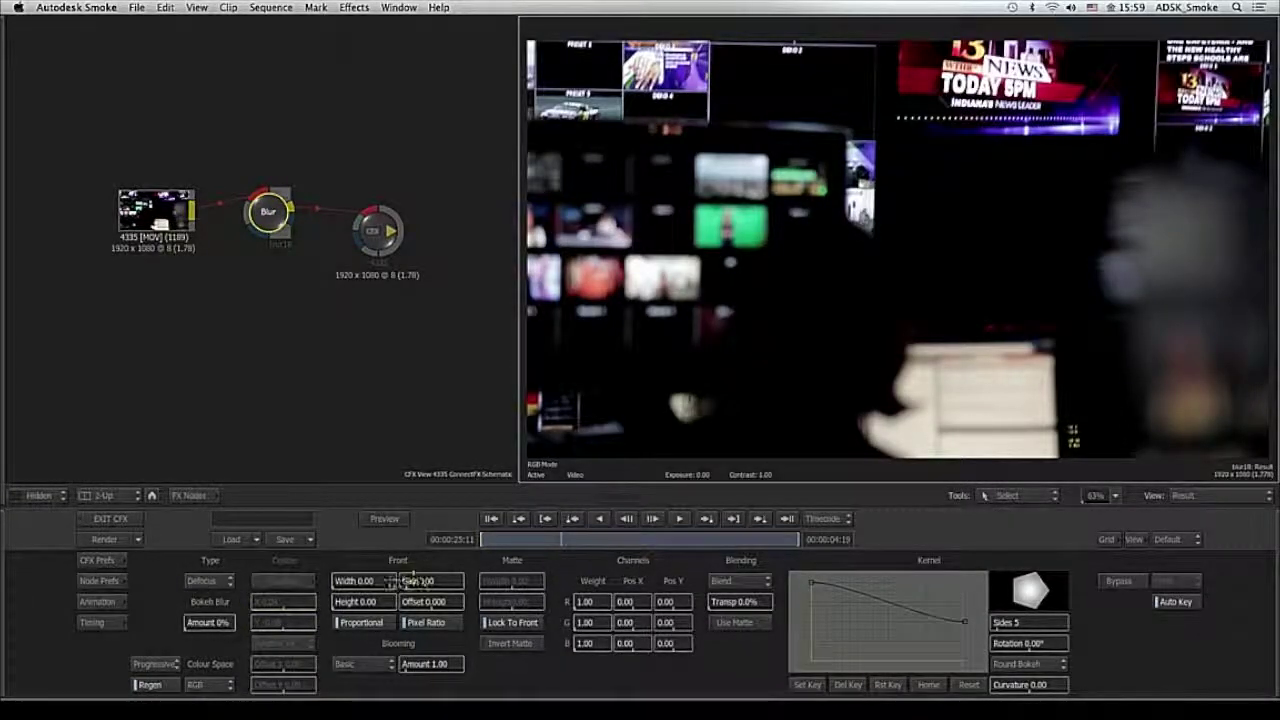
pyautogui.moveTo(365, 581); pyautogui.dragTo(545, 576)
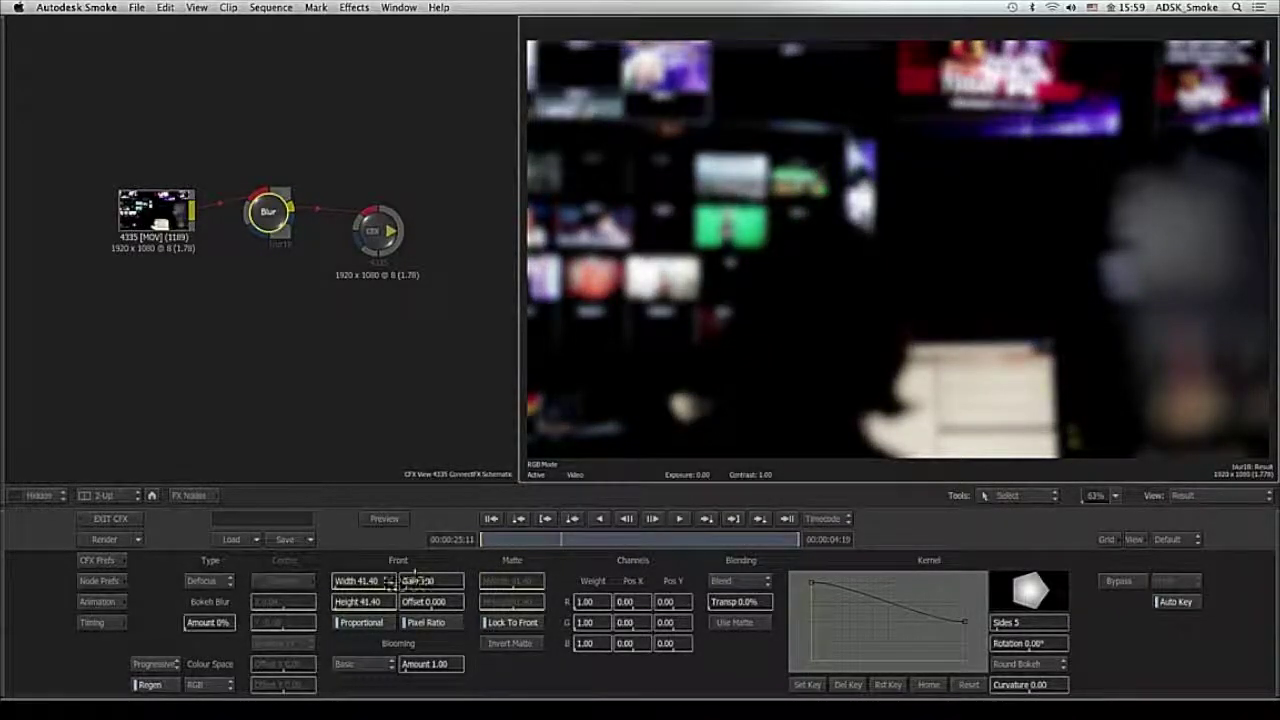
pyautogui.click(379, 578)
pyautogui.write('100')
pyautogui.press('Return')
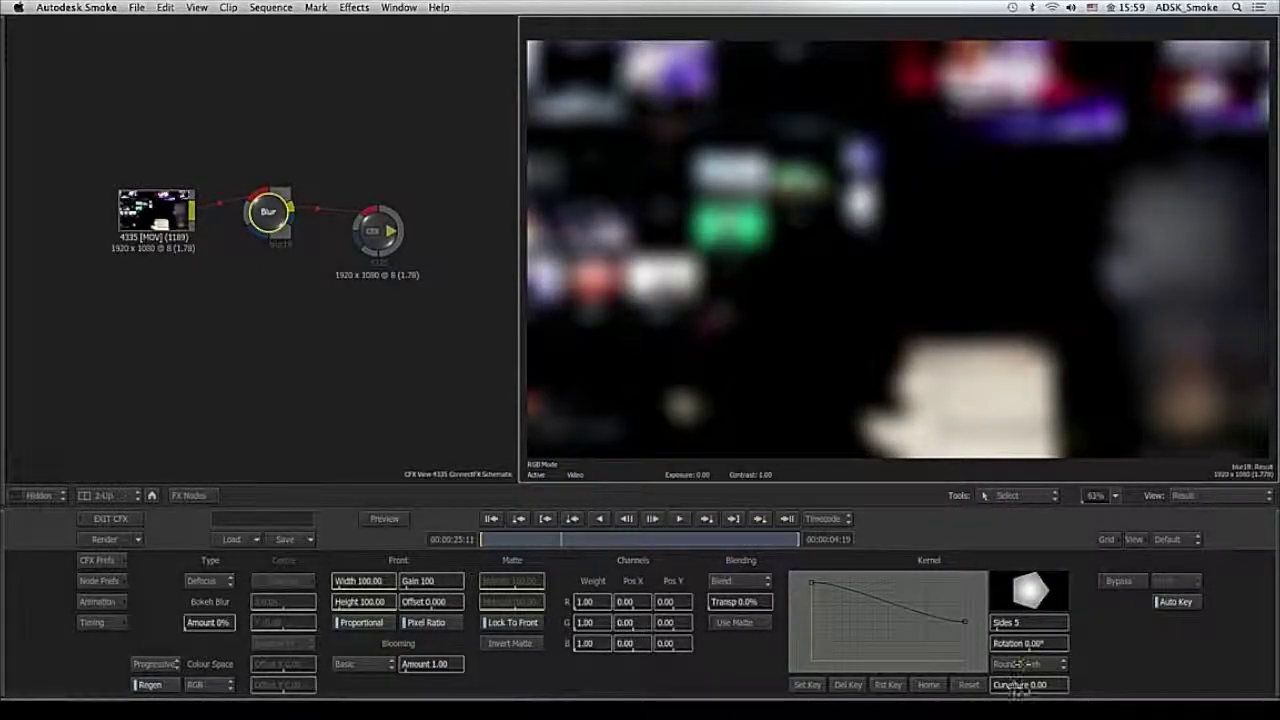
# - Set the Defocus kernel's Curvature to 0.71 and spread the clip, Blur and output nodes apart in the schematic
pyautogui.moveTo(1024, 686); pyautogui.dragTo(1064, 687)
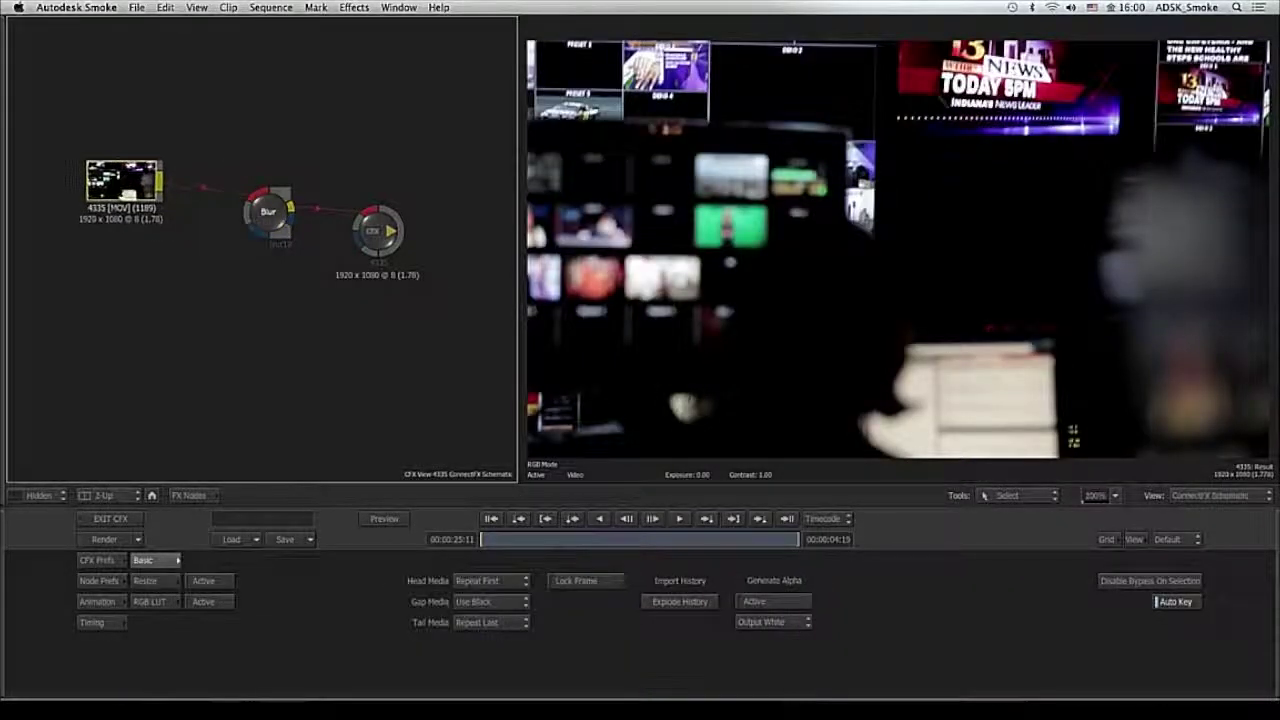
pyautogui.click(241, 188)
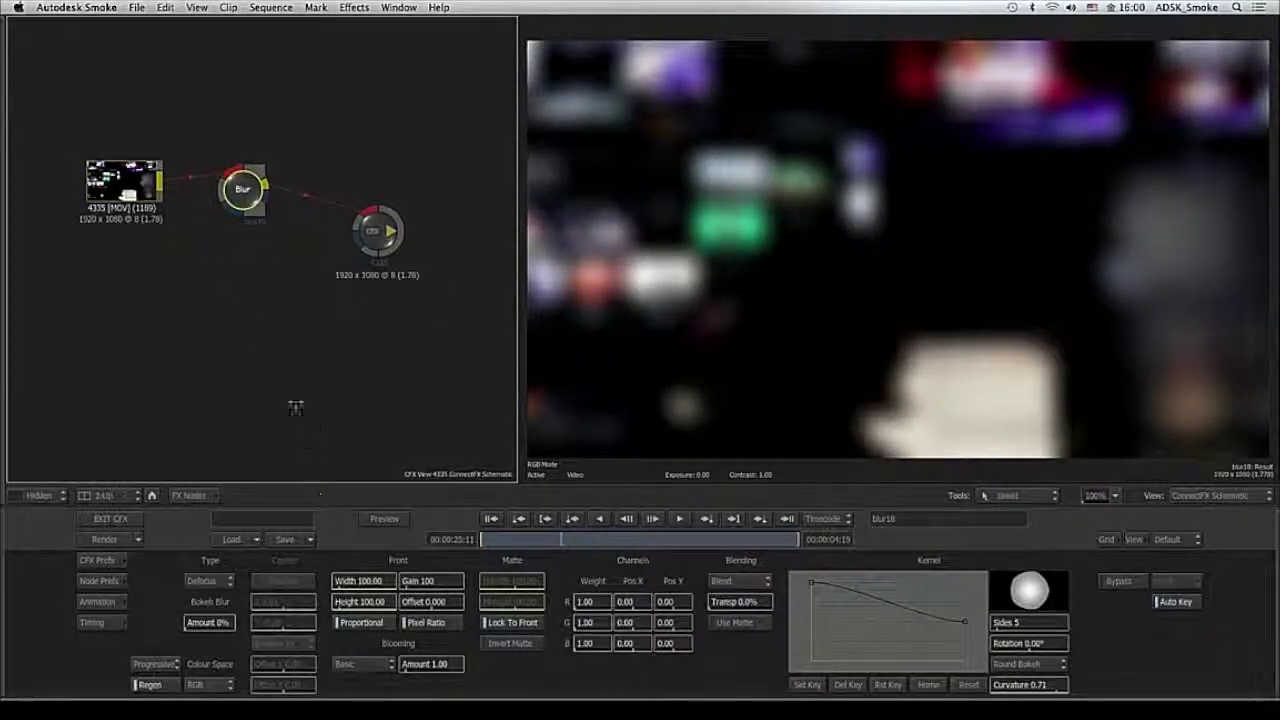
pyautogui.moveTo(373, 240); pyautogui.dragTo(398, 250)
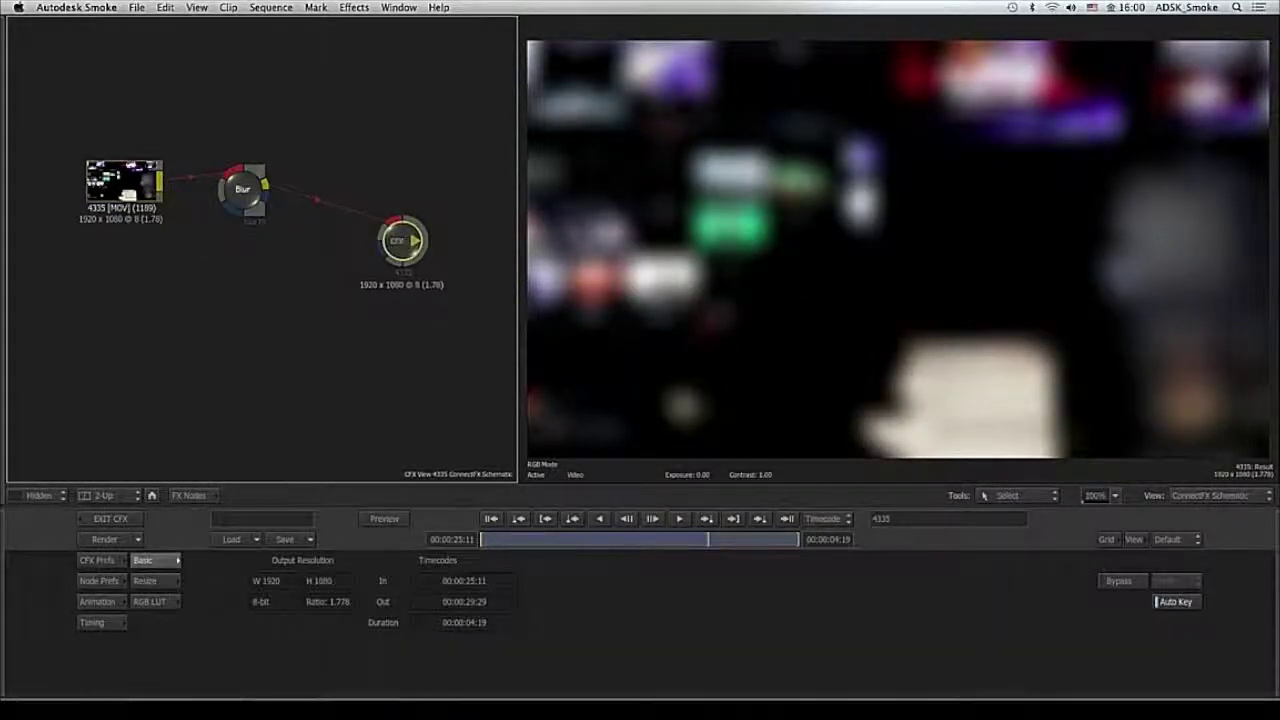
# - Insert an Action node between the Blur node and the output, and display its own schematic
pyautogui.click(197, 495)
pyautogui.moveTo(380, 598); pyautogui.dragTo(338, 211)
pyautogui.moveTo(395, 243); pyautogui.dragTo(444, 249)
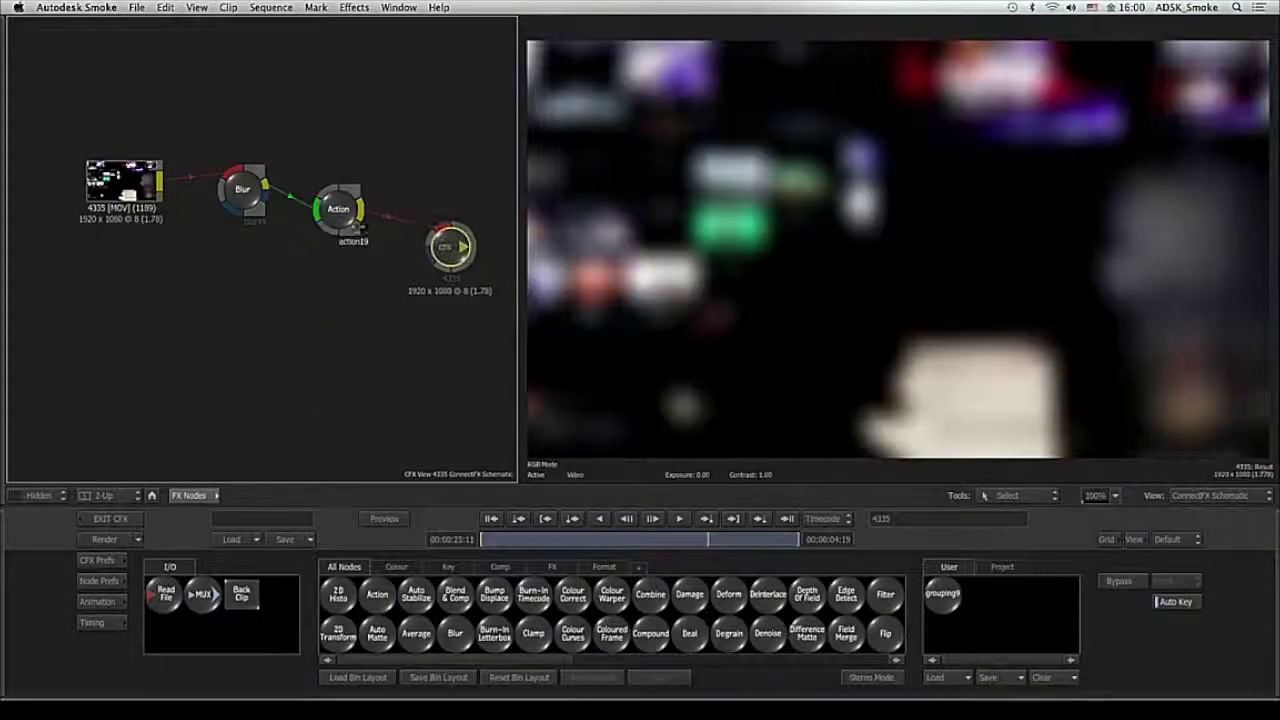
pyautogui.moveTo(339, 211); pyautogui.dragTo(353, 222)
pyautogui.doubleClick(353, 222)
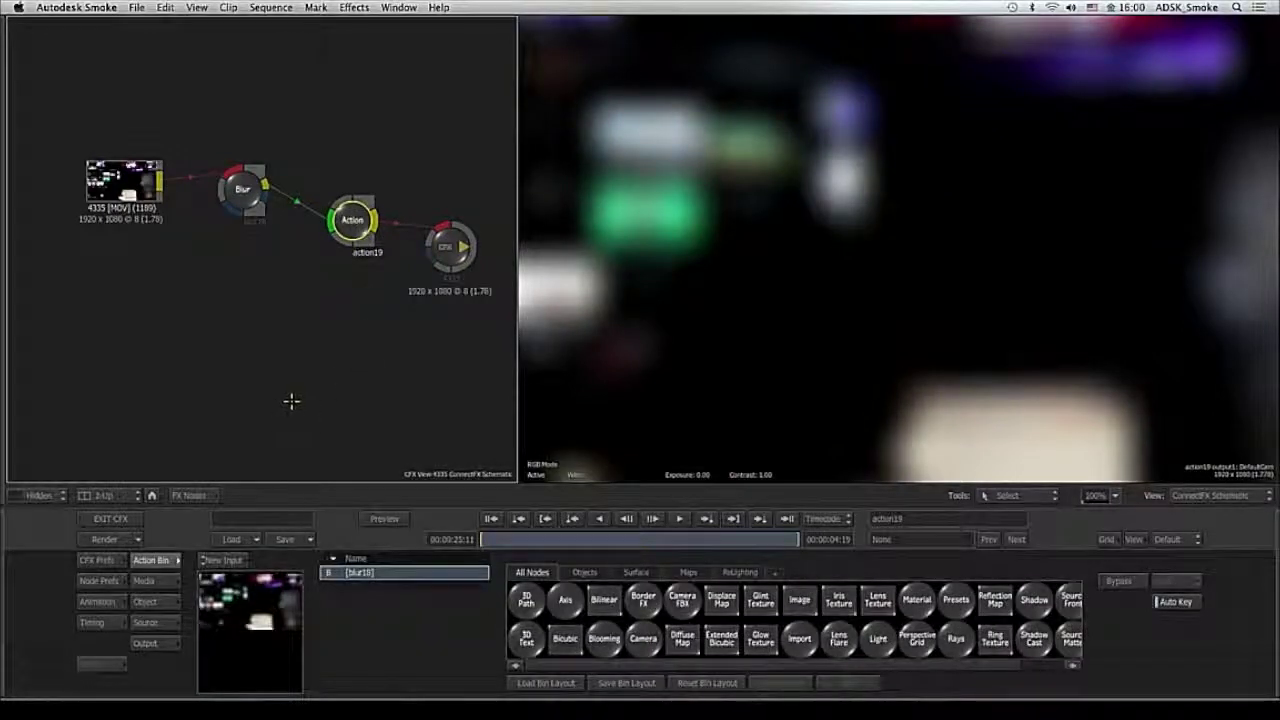
pyautogui.press('Escape')
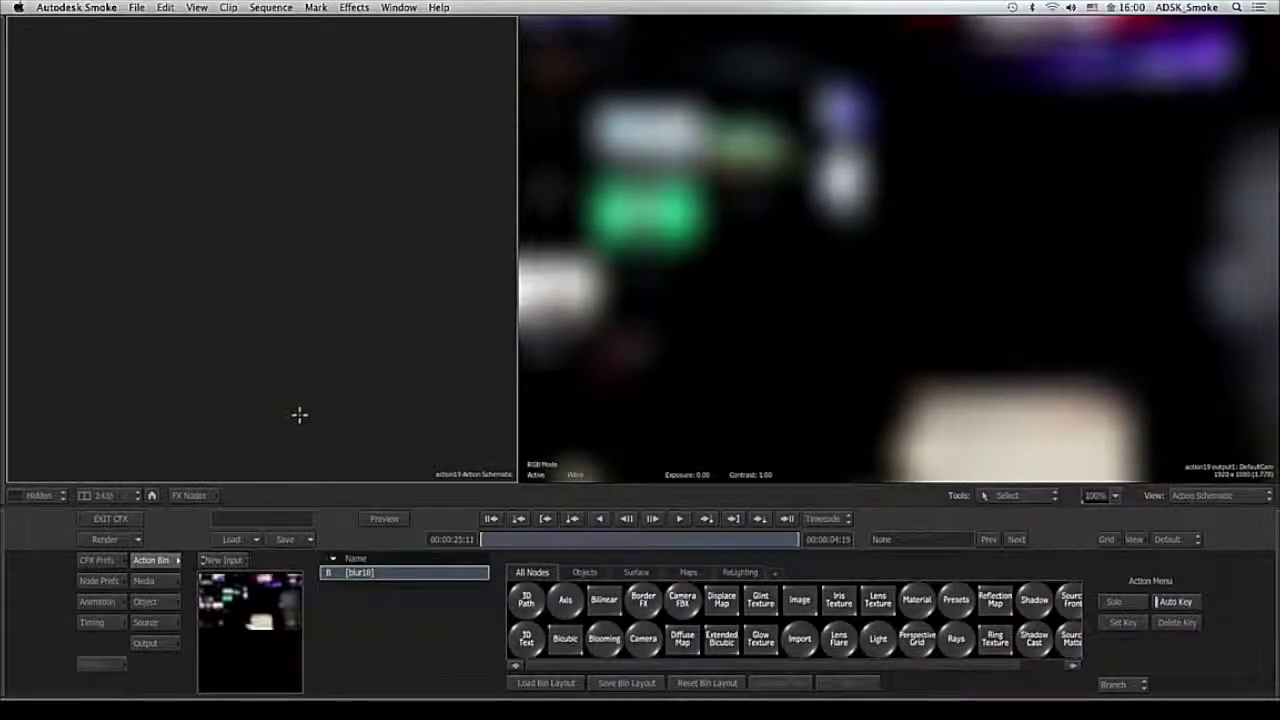
pyautogui.moveTo(348, 294); pyautogui.dragTo(305, 340)
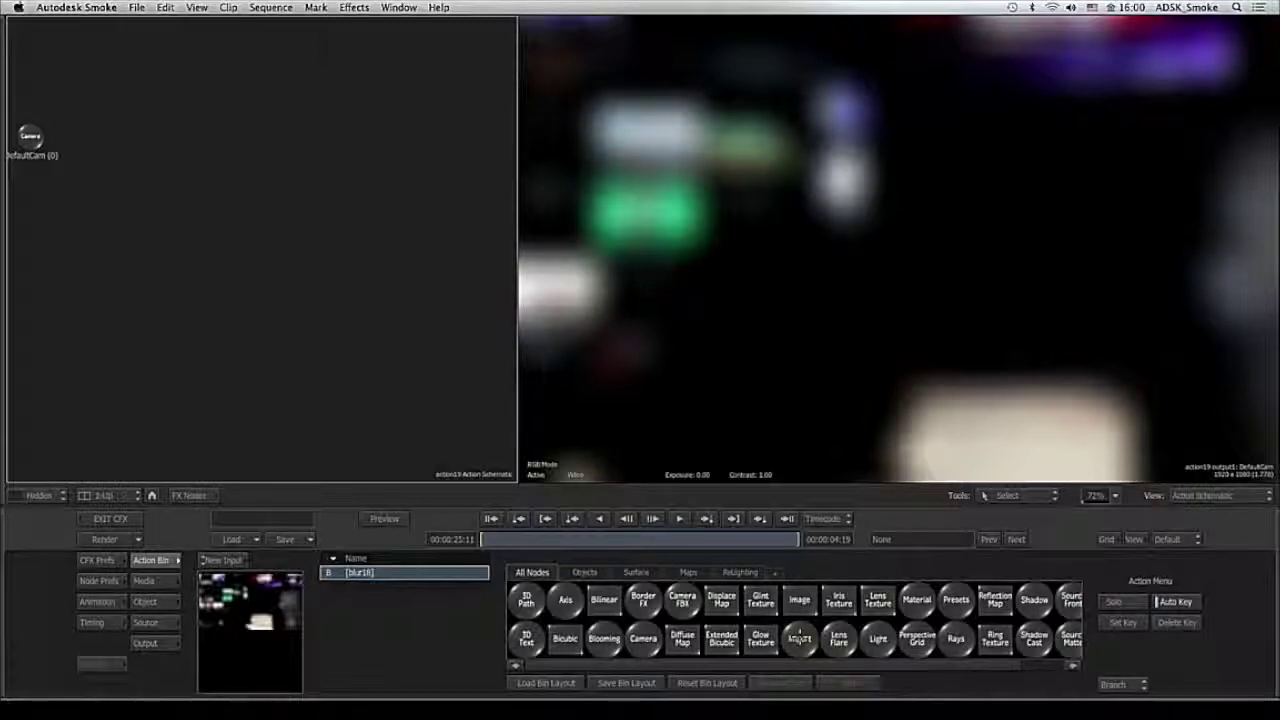
# - Import the layered WTHR Background Photoshop file from the Graphics media folder into the Action scene
pyautogui.click(800, 638)
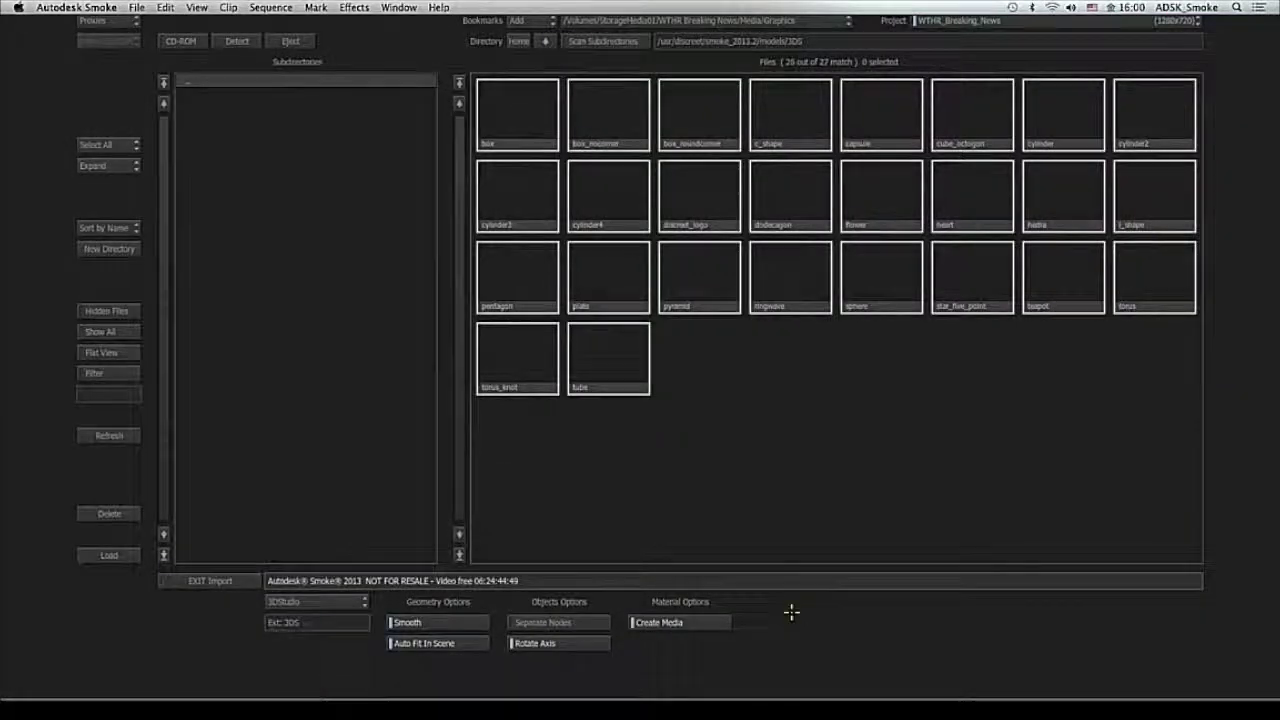
pyautogui.click(785, 20)
pyautogui.click(790, 42)
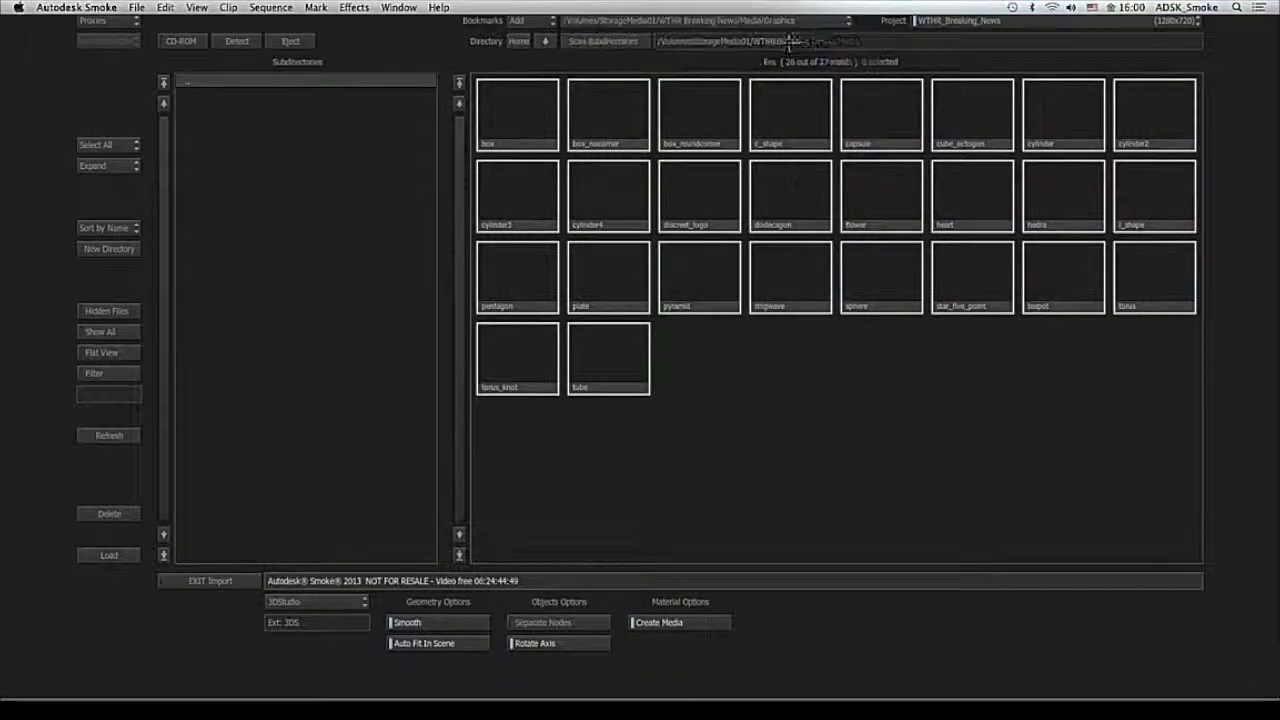
pyautogui.click(345, 601)
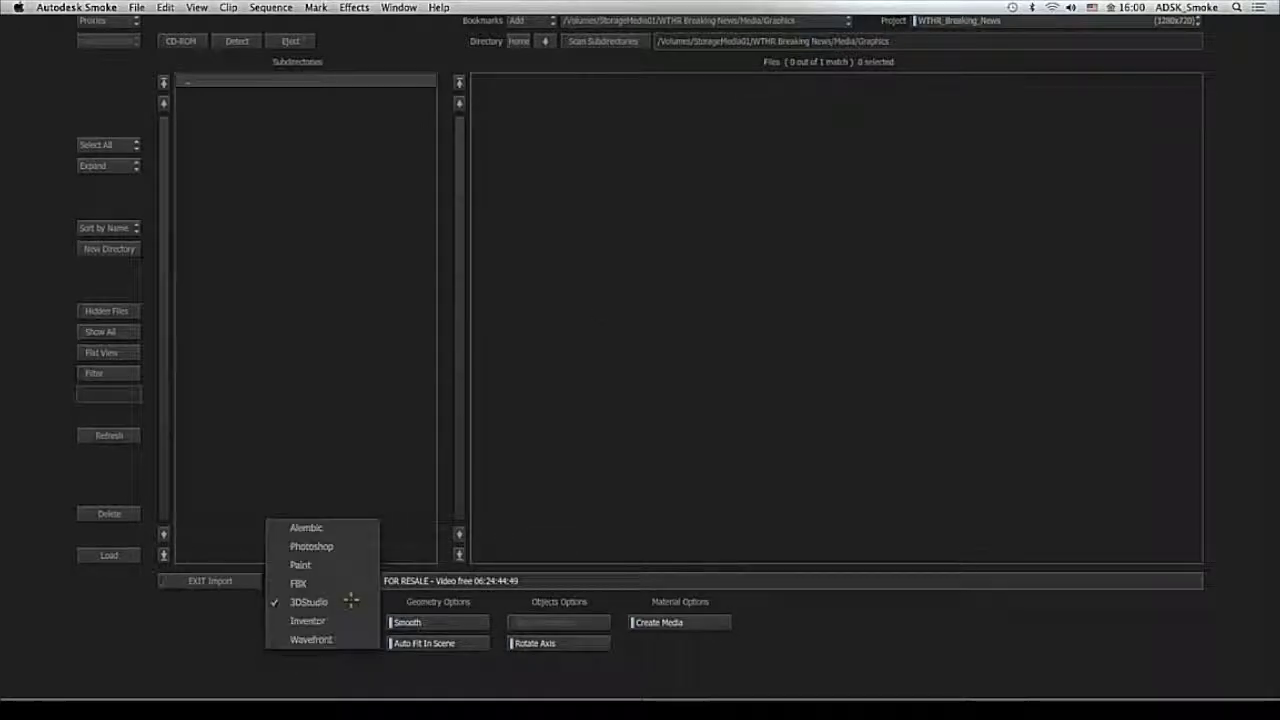
pyautogui.click(355, 546)
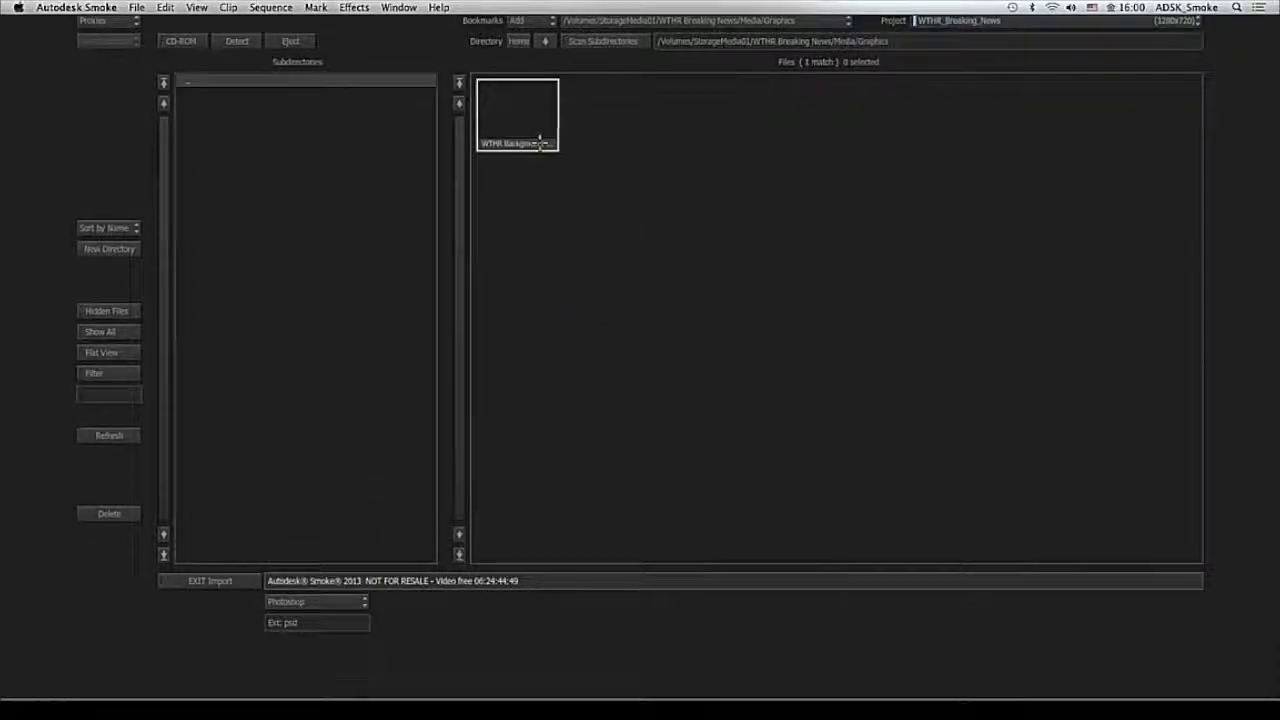
pyautogui.click(511, 134)
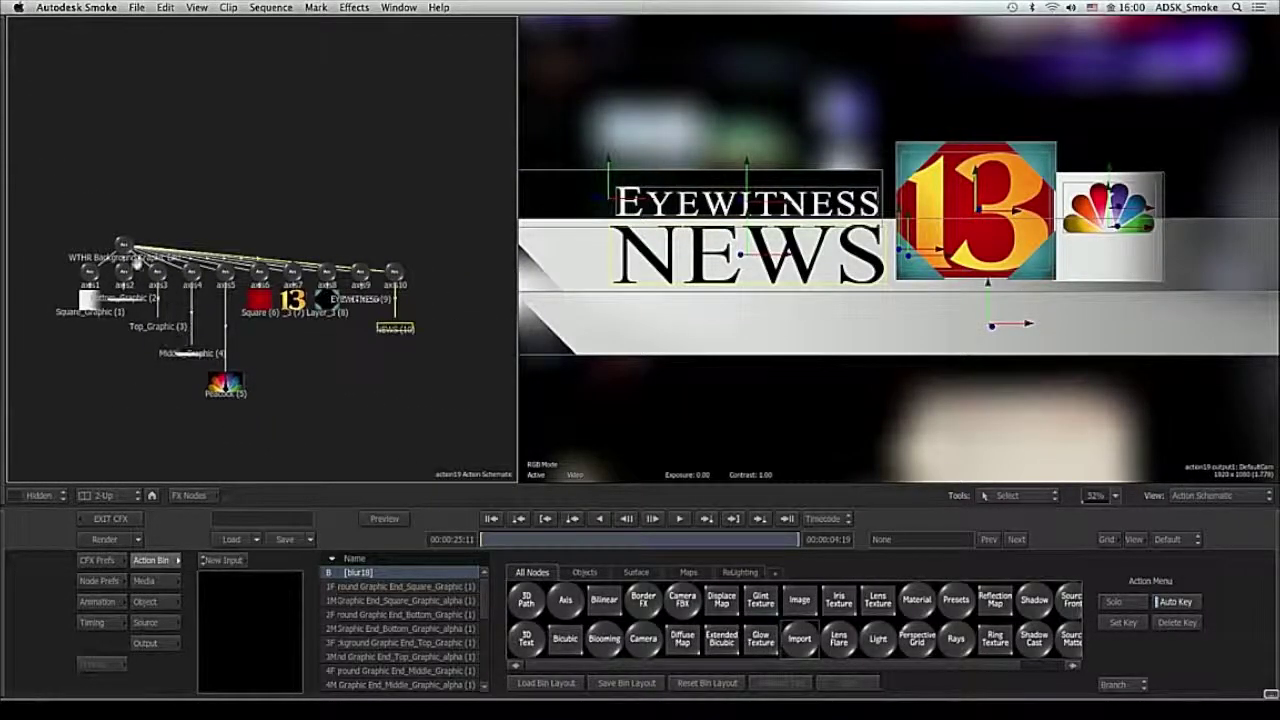
# - Move the imported graphic's parent axis above its child axes and step through the individual layers' axes
pyautogui.click(122, 243)
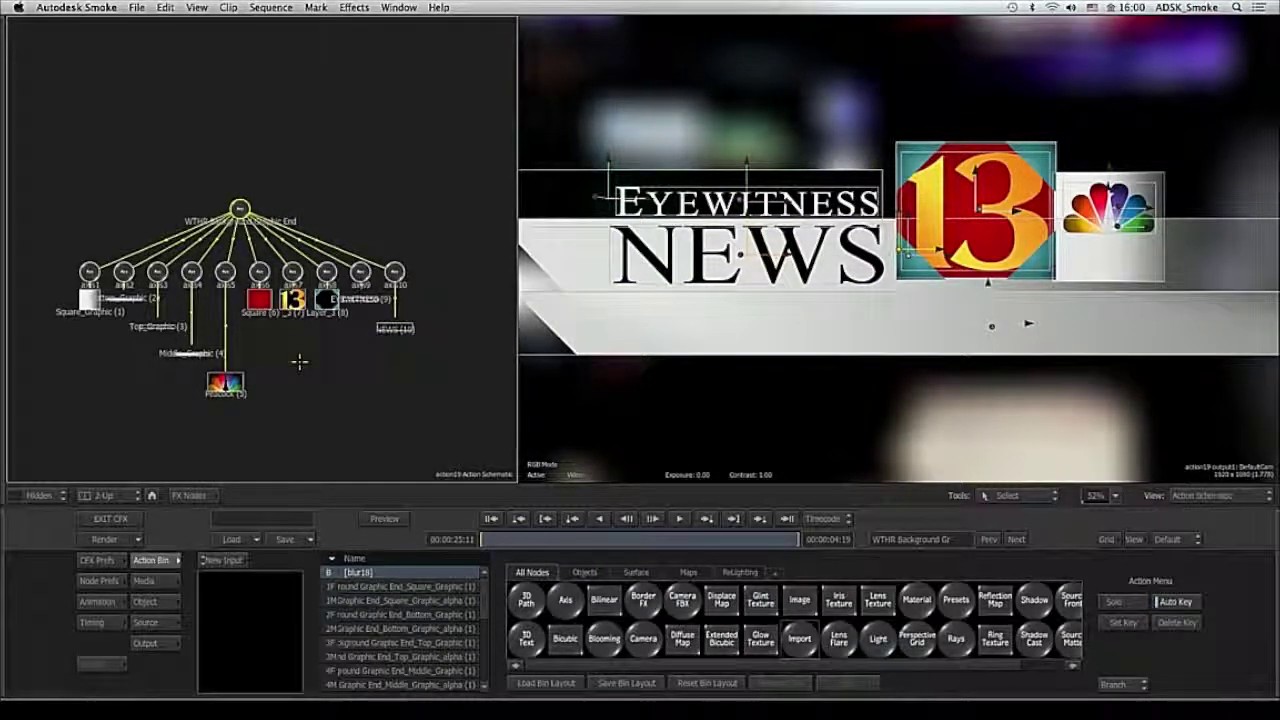
pyautogui.moveTo(367, 396); pyautogui.dragTo(404, 386)
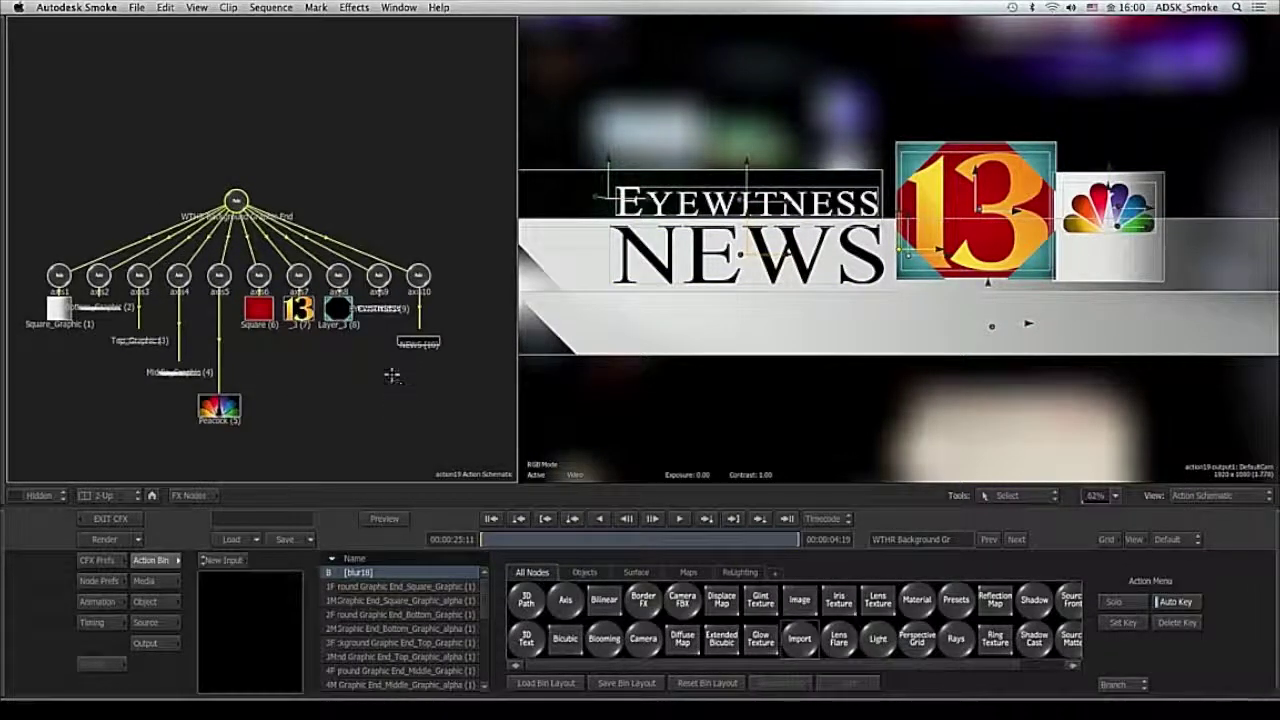
pyautogui.click(98, 274)
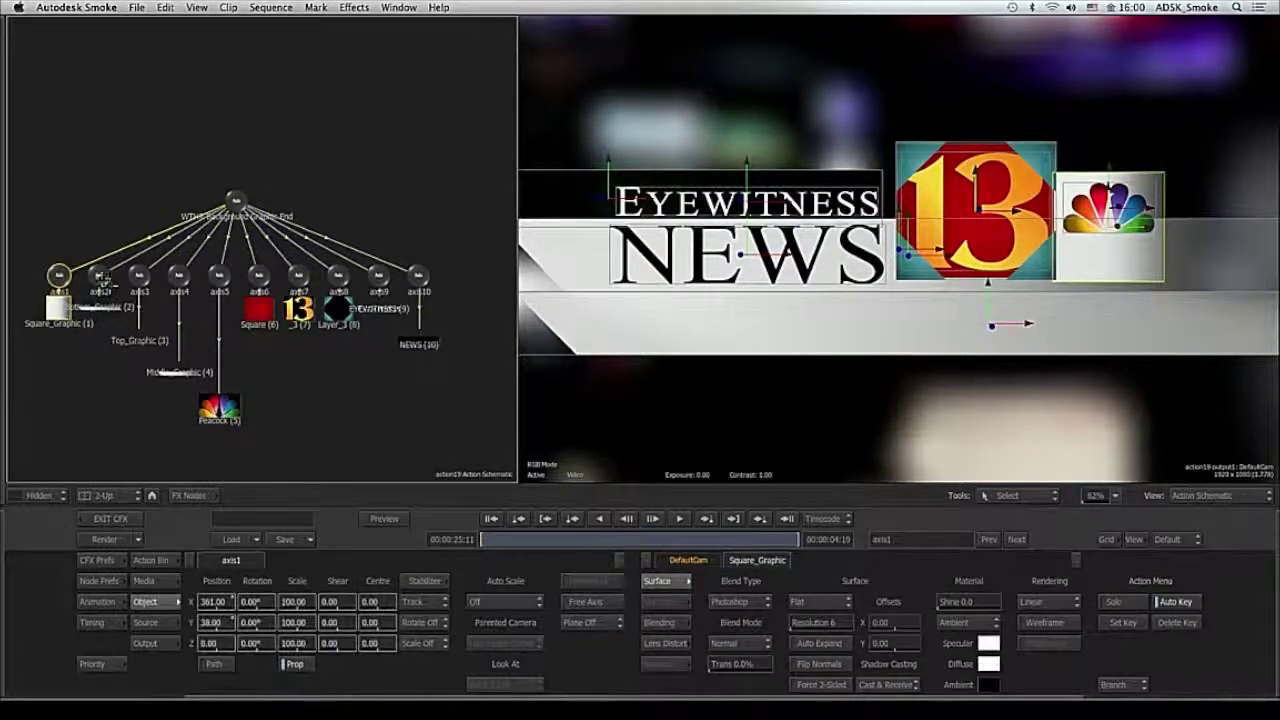
pyautogui.click(140, 276)
pyautogui.click(179, 275)
pyautogui.click(222, 282)
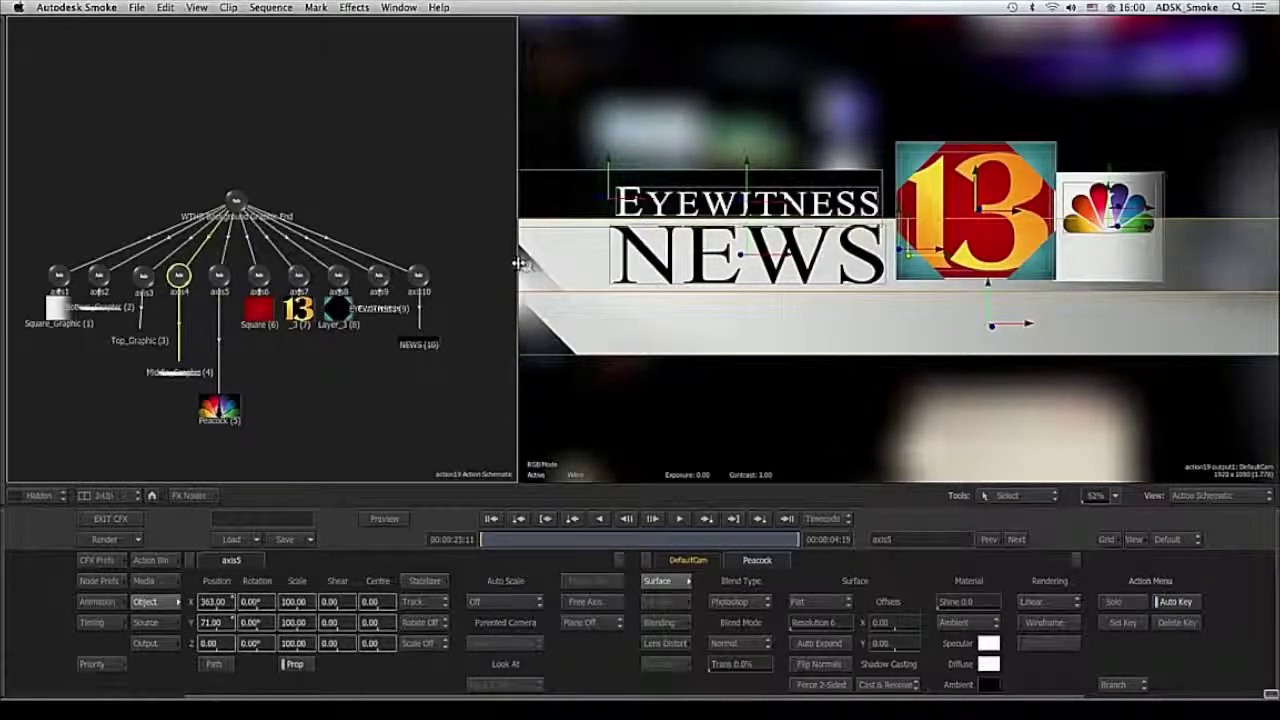
pyautogui.moveTo(517, 258); pyautogui.dragTo(503, 260)
pyautogui.moveTo(778, 336); pyautogui.dragTo(751, 357)
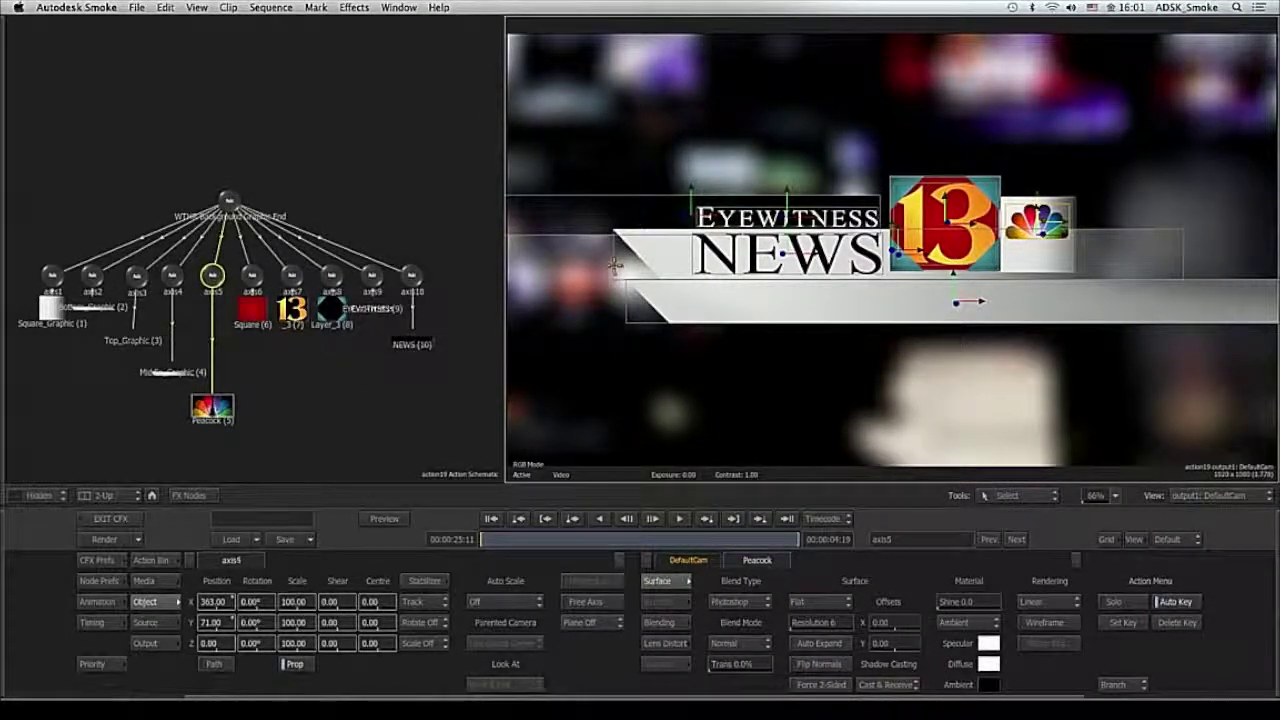
# - Animate Middle_Graphic sliding in, with its axis X position at 1735 on the first frame and its original position at about 00:00:28:00
pyautogui.click(615, 265)
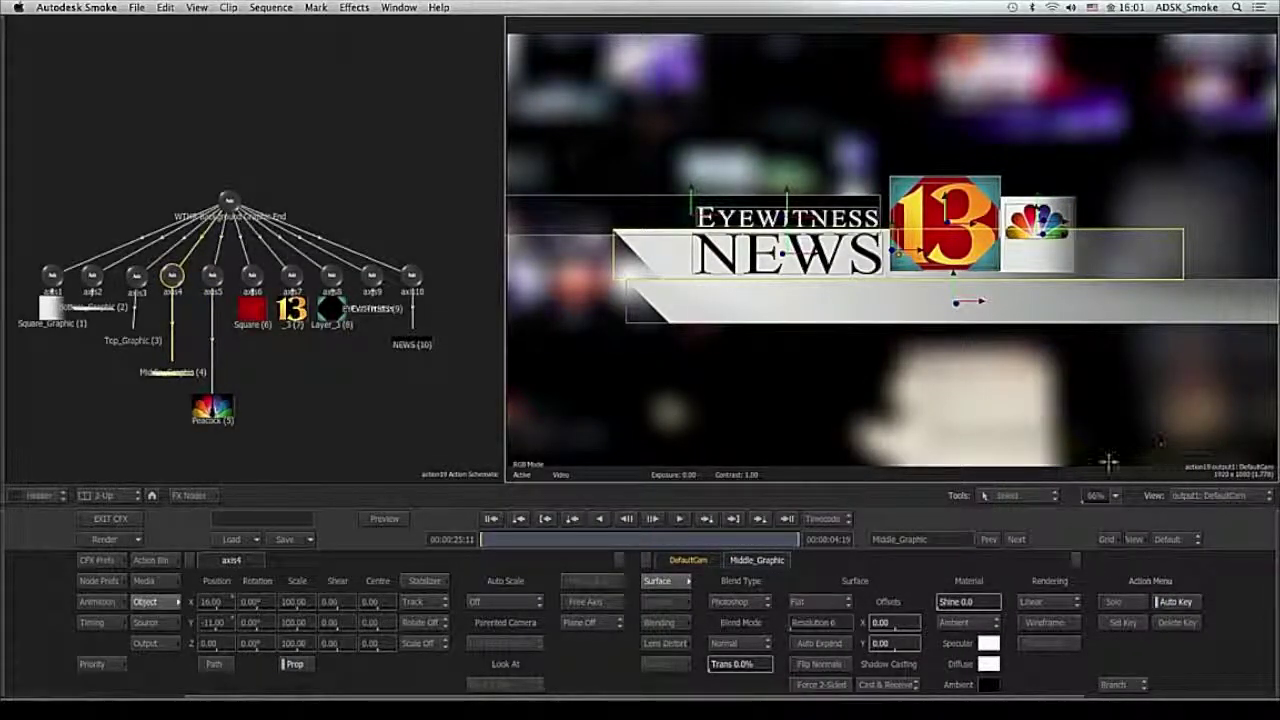
pyautogui.scroll(-3, 1093, 381)
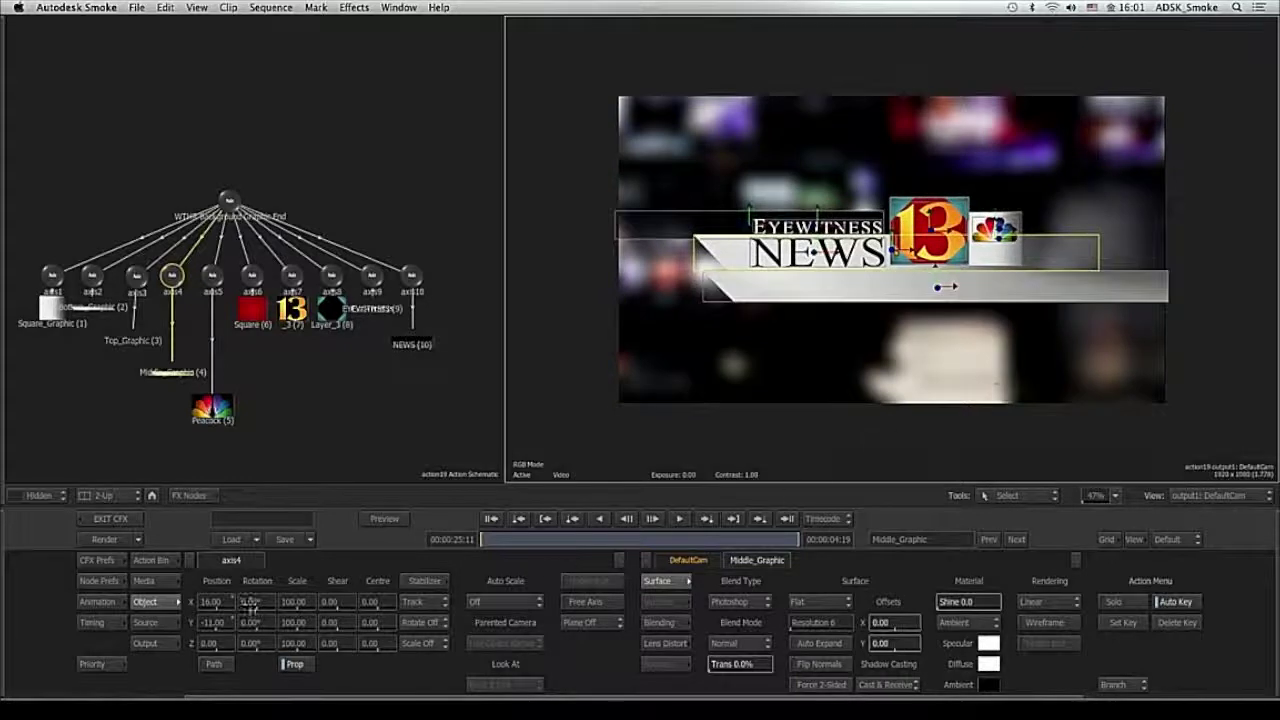
pyautogui.moveTo(688, 540); pyautogui.dragTo(662, 537)
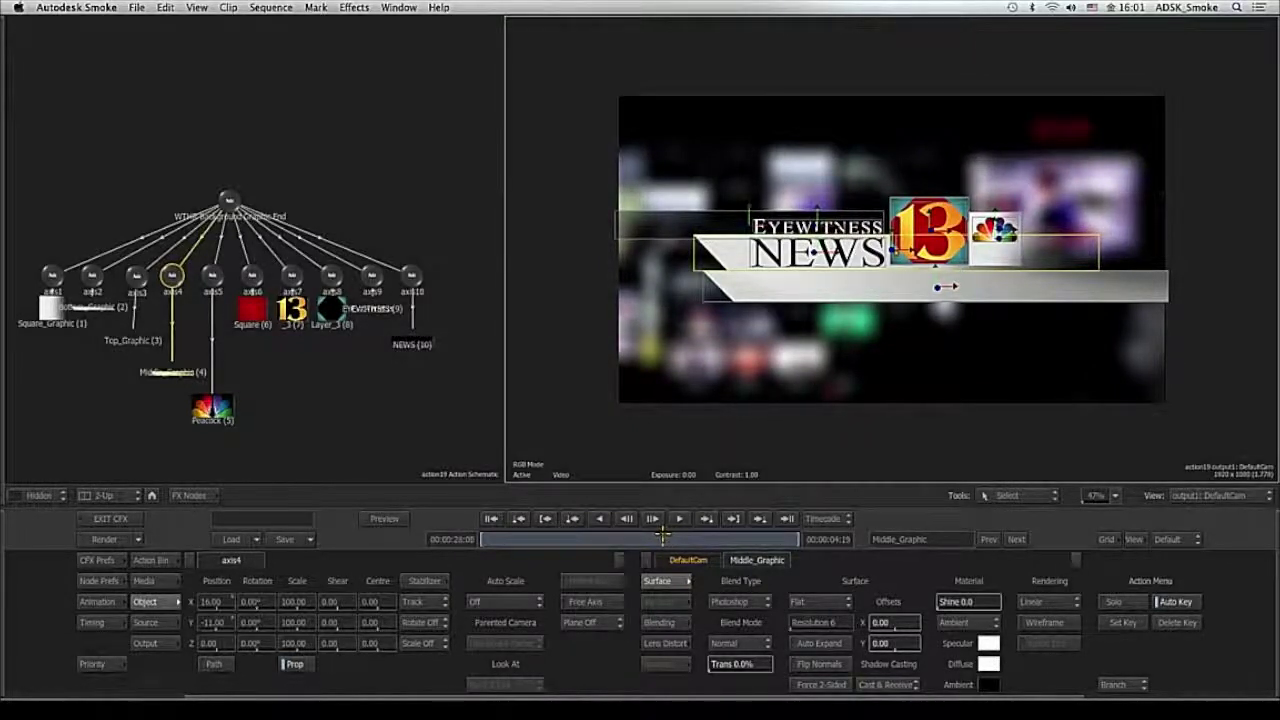
pyautogui.click(172, 275)
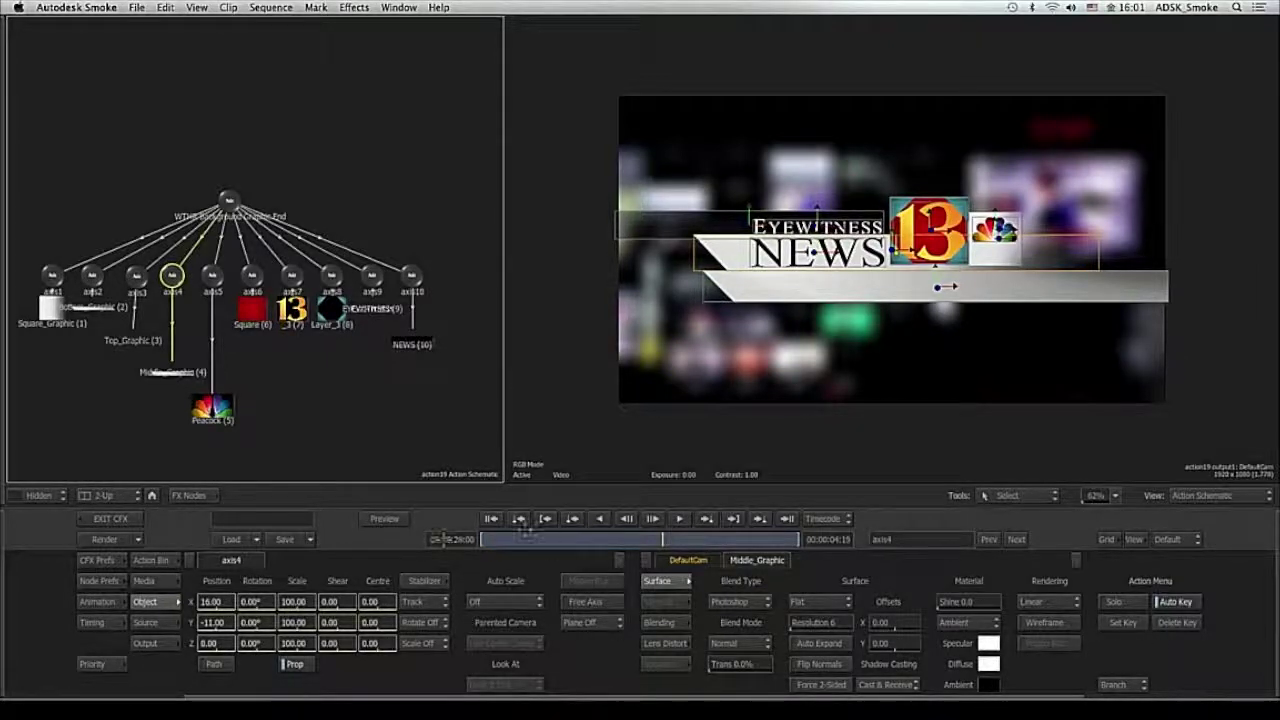
pyautogui.click(496, 520)
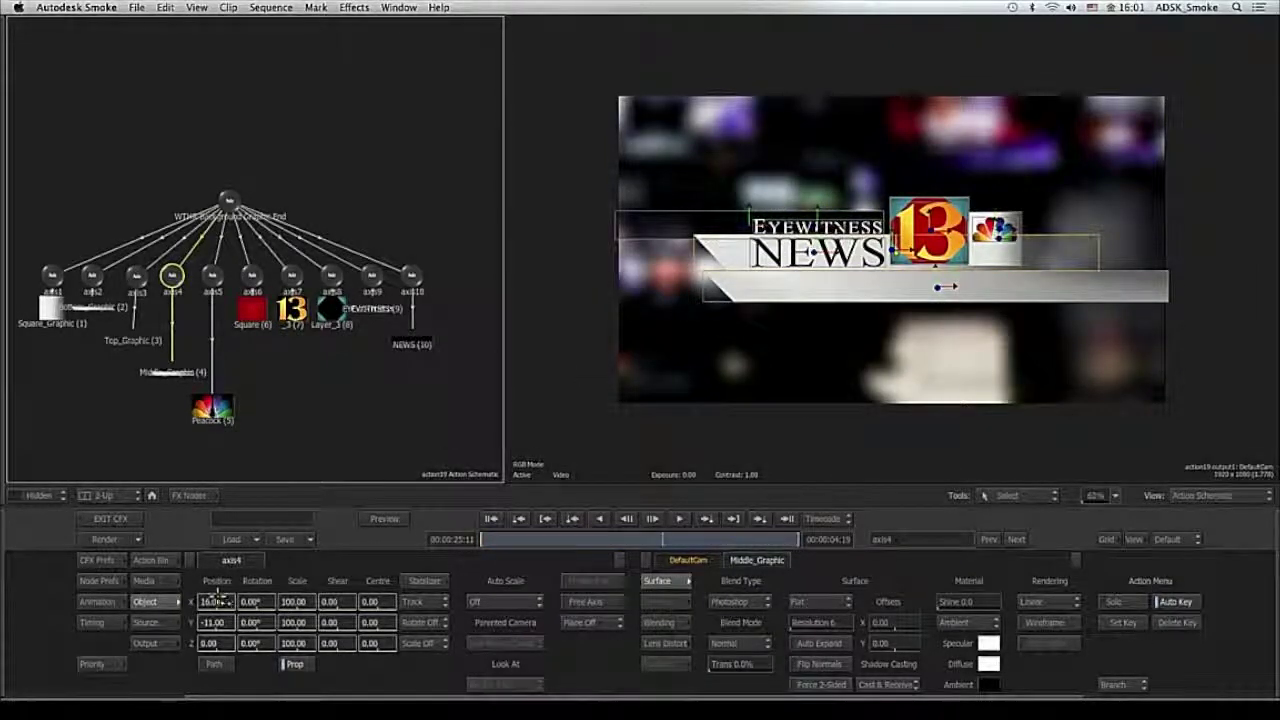
pyautogui.moveTo(217, 602); pyautogui.dragTo(1080, 528)
# - Fade in the Peacock layer by animating its transparency from 100% at the first frame to 0% at about 00:00:28:00
pyautogui.scroll(2, 360, 410)
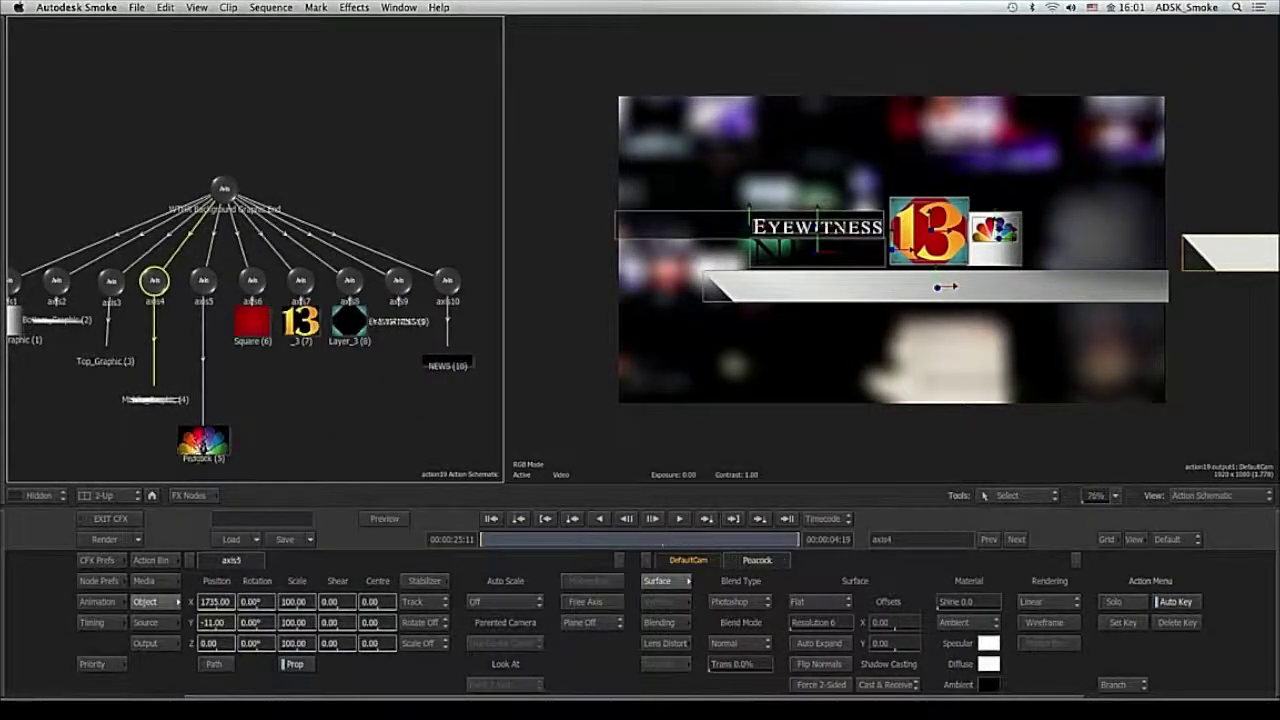
pyautogui.click(203, 442)
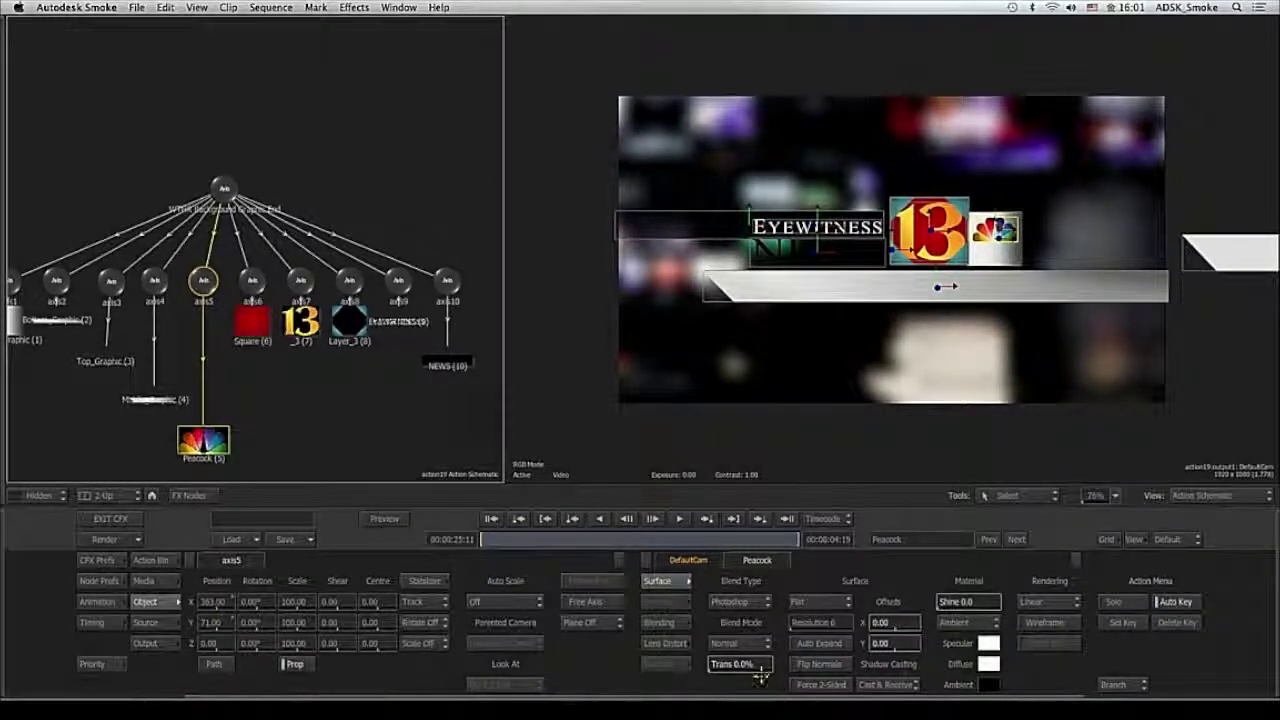
pyautogui.moveTo(750, 667); pyautogui.dragTo(840, 660)
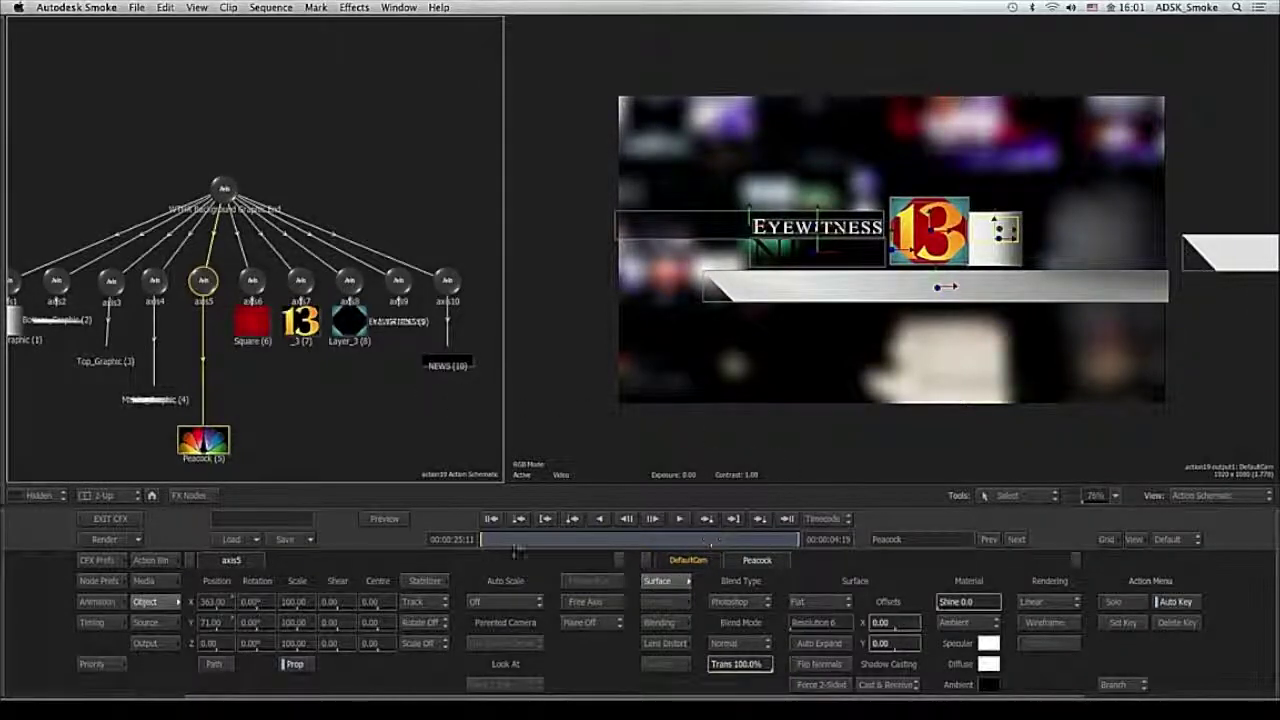
pyautogui.moveTo(617, 538); pyautogui.dragTo(662, 539)
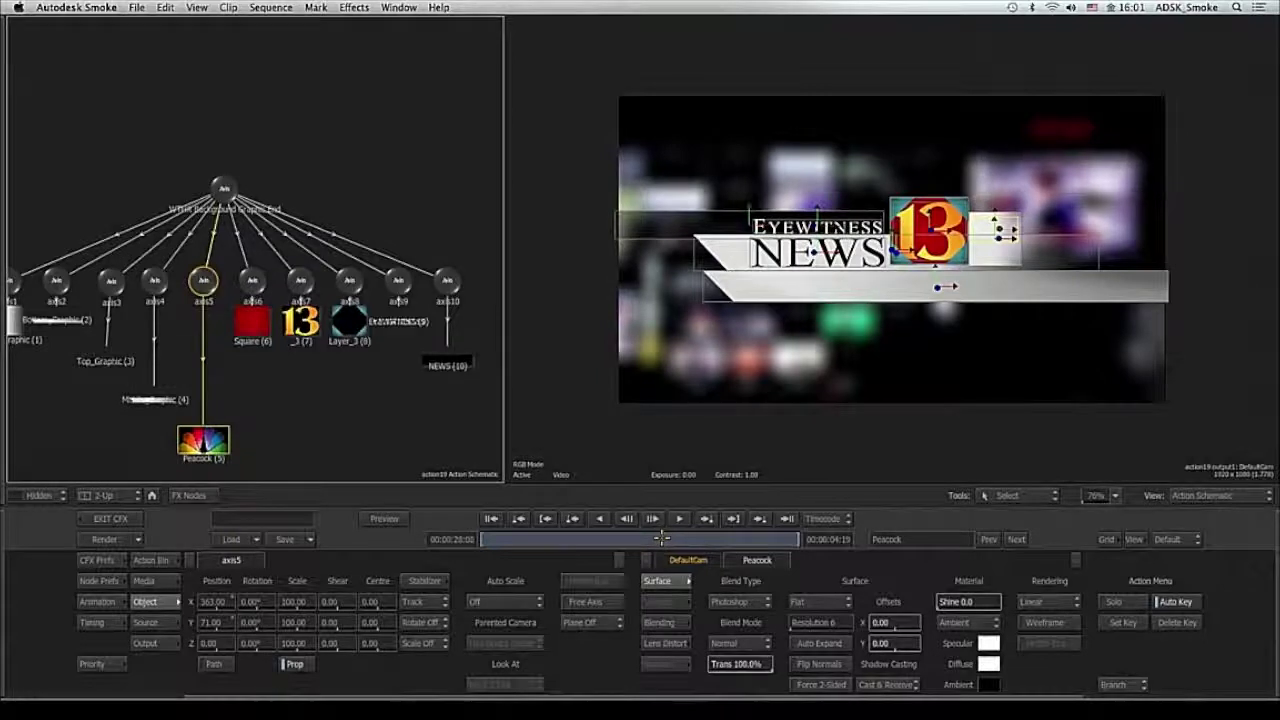
pyautogui.moveTo(762, 664); pyautogui.dragTo(337, 697)
pyautogui.moveTo(625, 539); pyautogui.dragTo(708, 521)
pyautogui.click(707, 518)
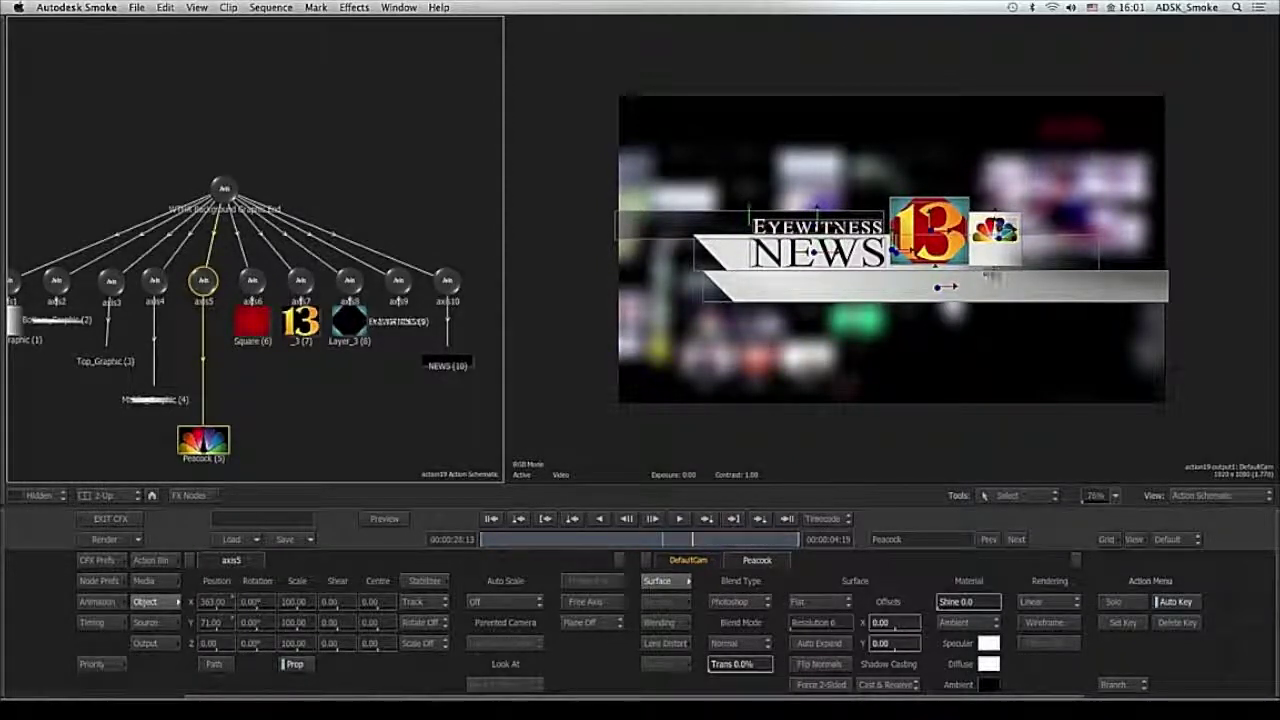
# - Import the WTHR_Logo FBX model from the FBX media folder into the Action scene
pyautogui.click(176, 560)
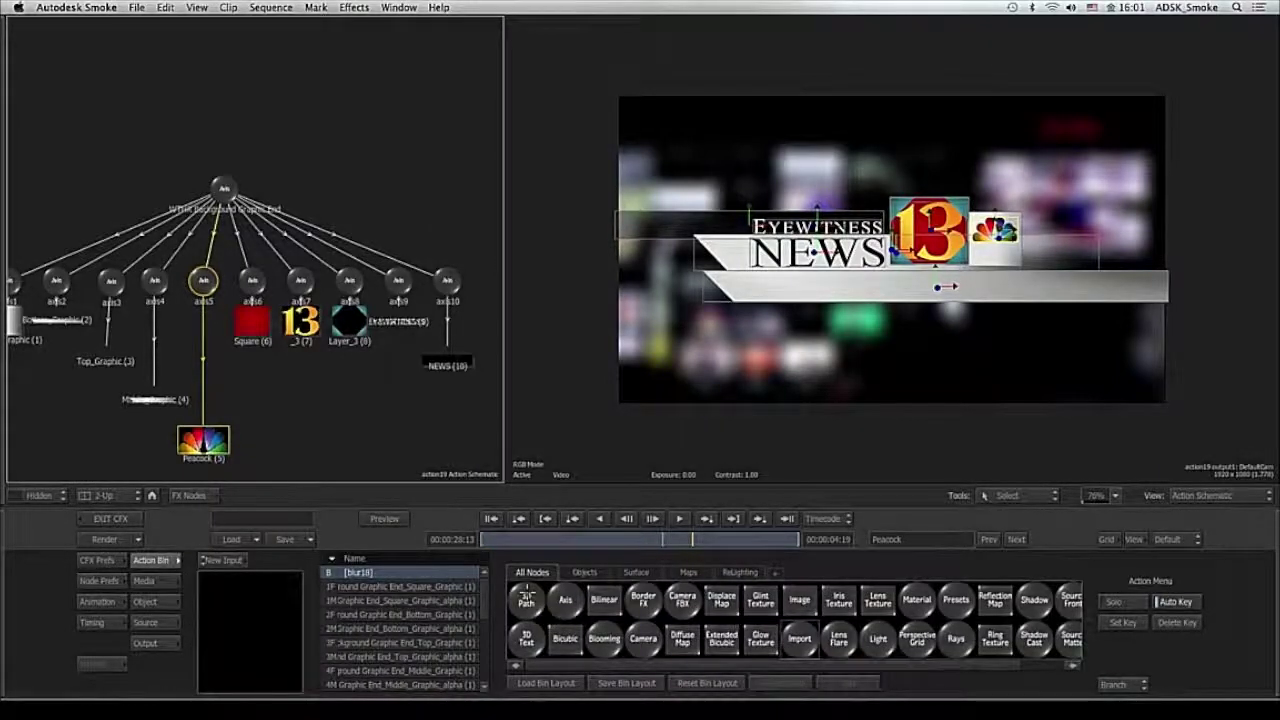
pyautogui.click(800, 638)
pyautogui.click(340, 602)
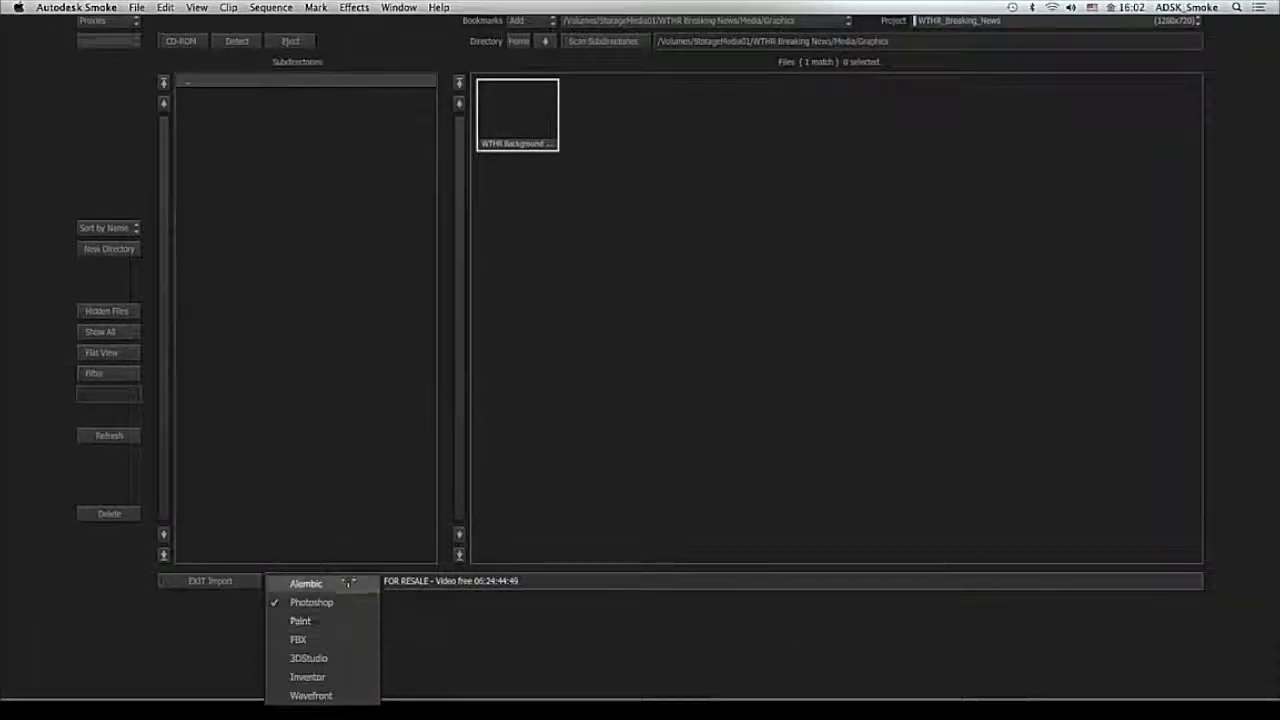
pyautogui.click(352, 638)
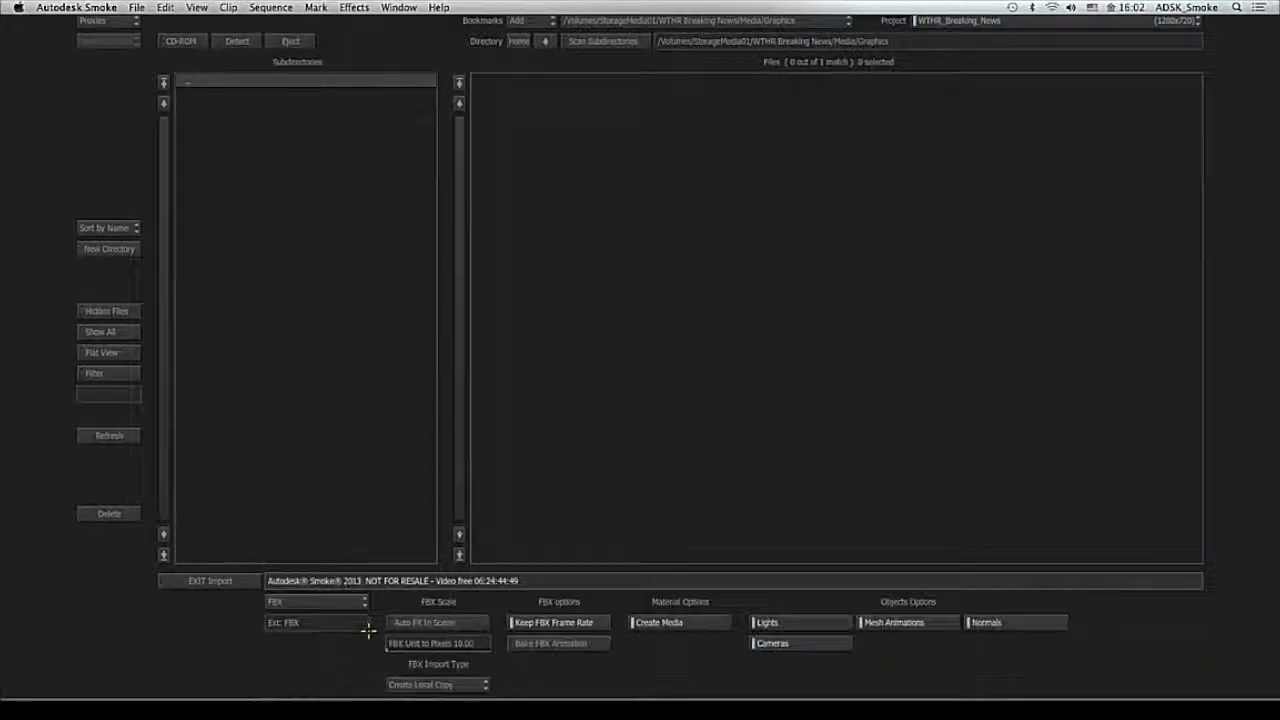
pyautogui.click(762, 26)
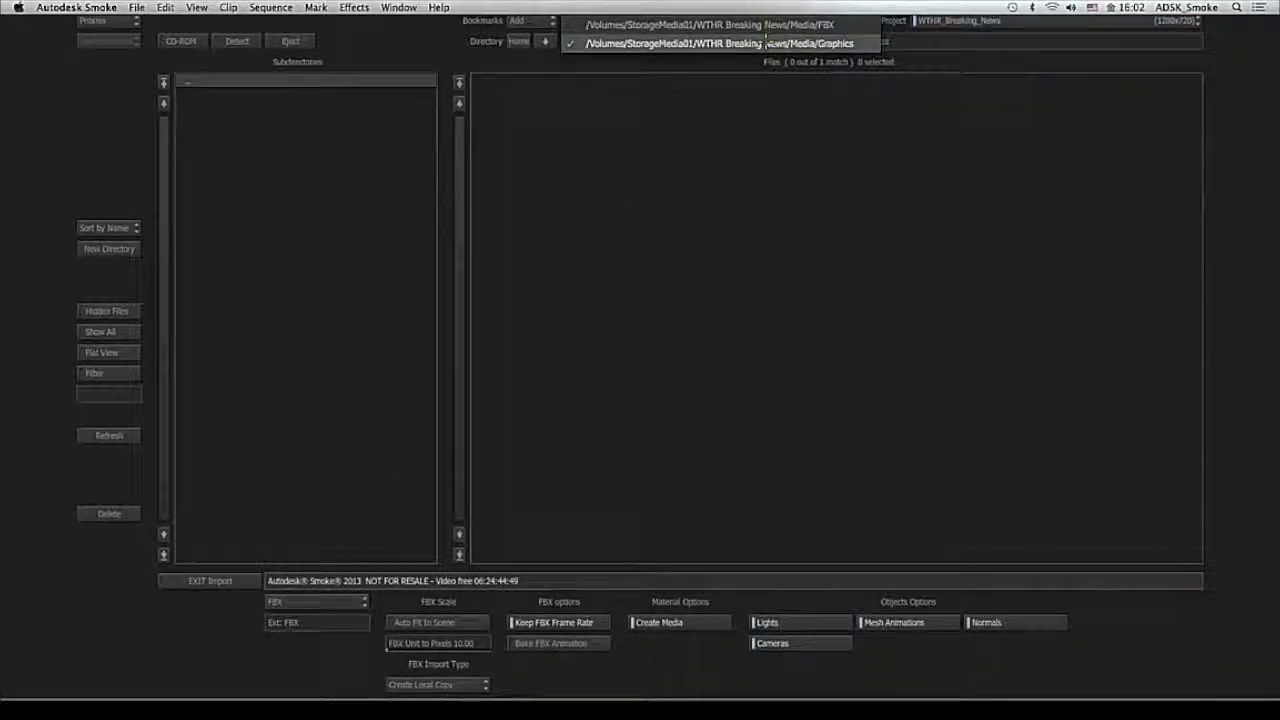
pyautogui.click(770, 38)
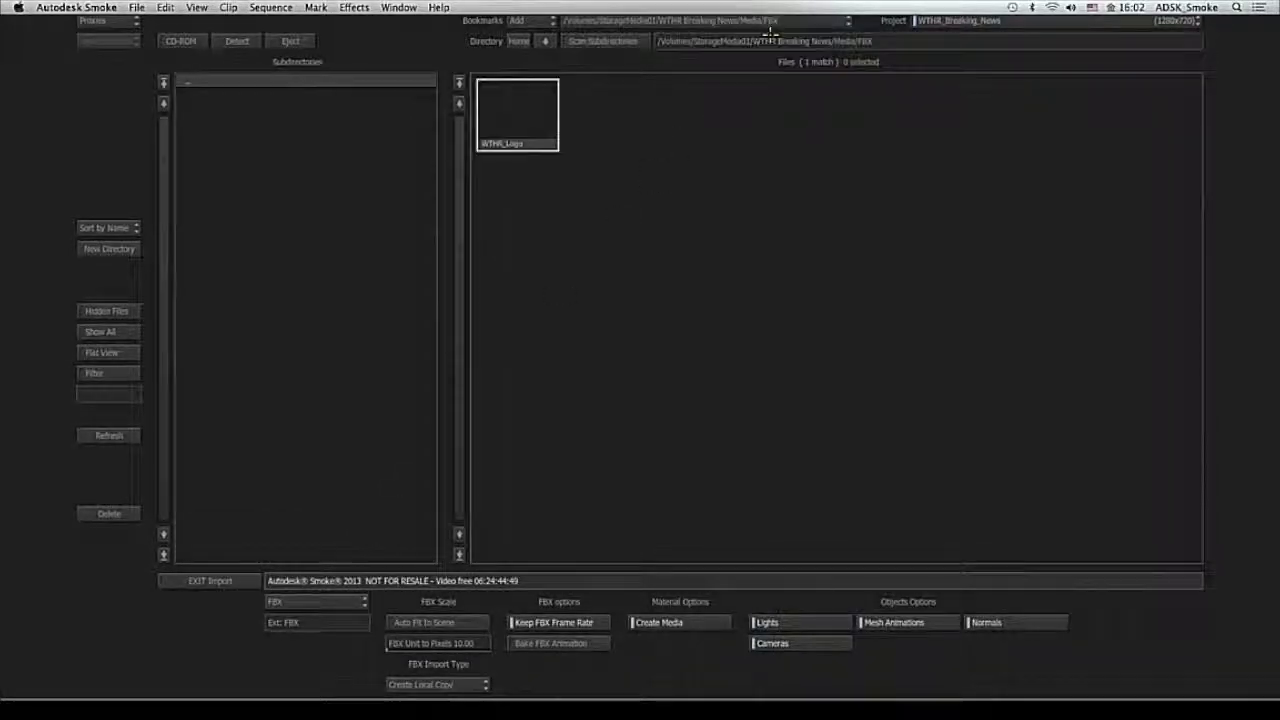
pyautogui.click(525, 150)
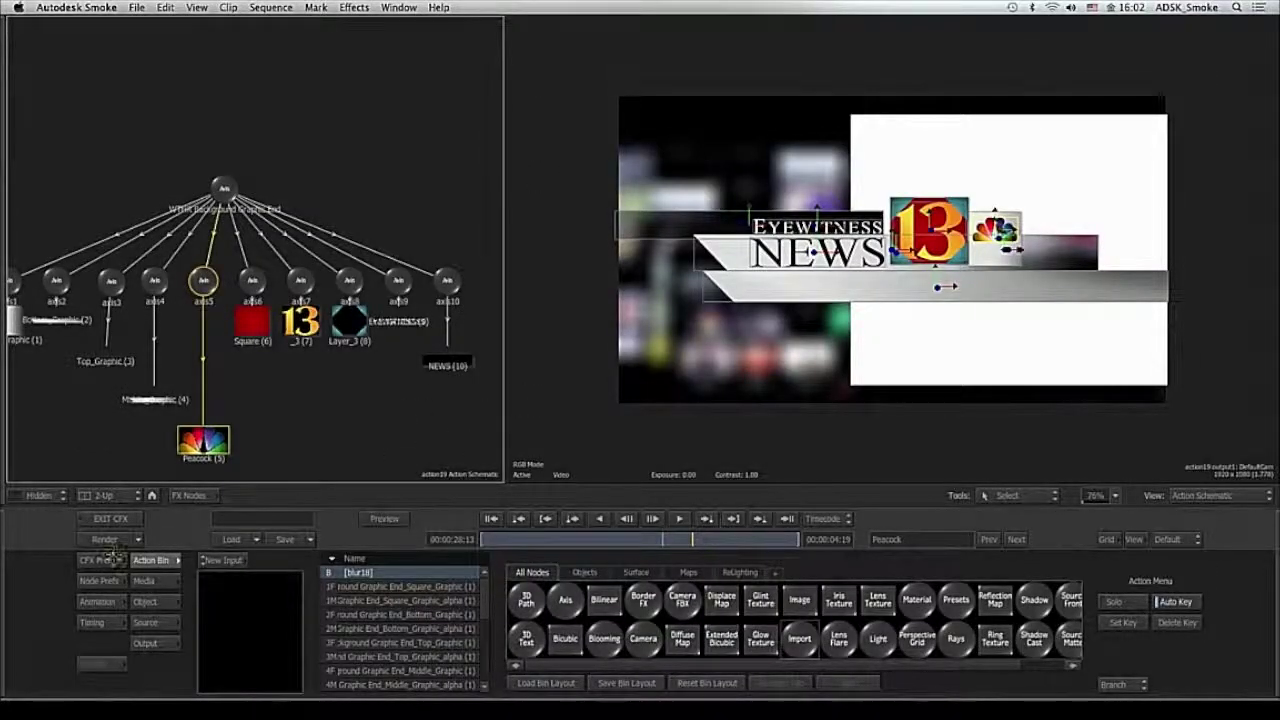
# - Add a Light to the scene, adjust its Z position and place it at the image's upper-left corner
pyautogui.click(740, 572)
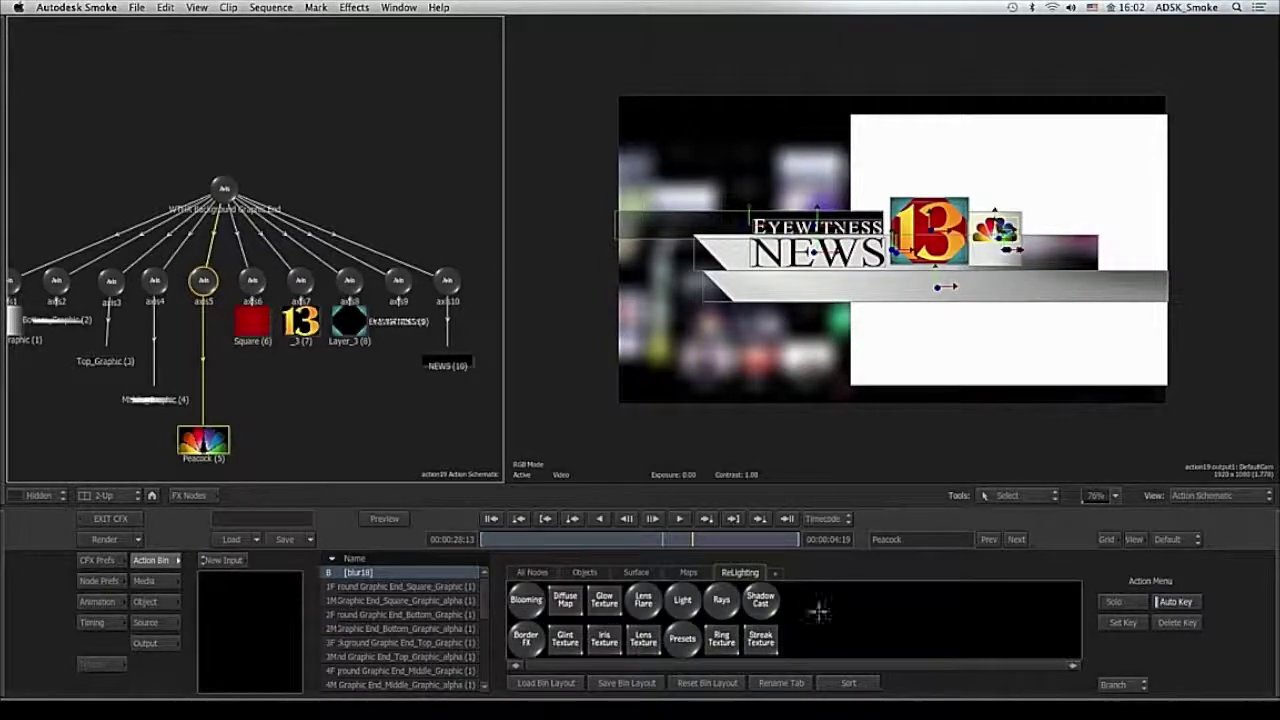
pyautogui.click(682, 600)
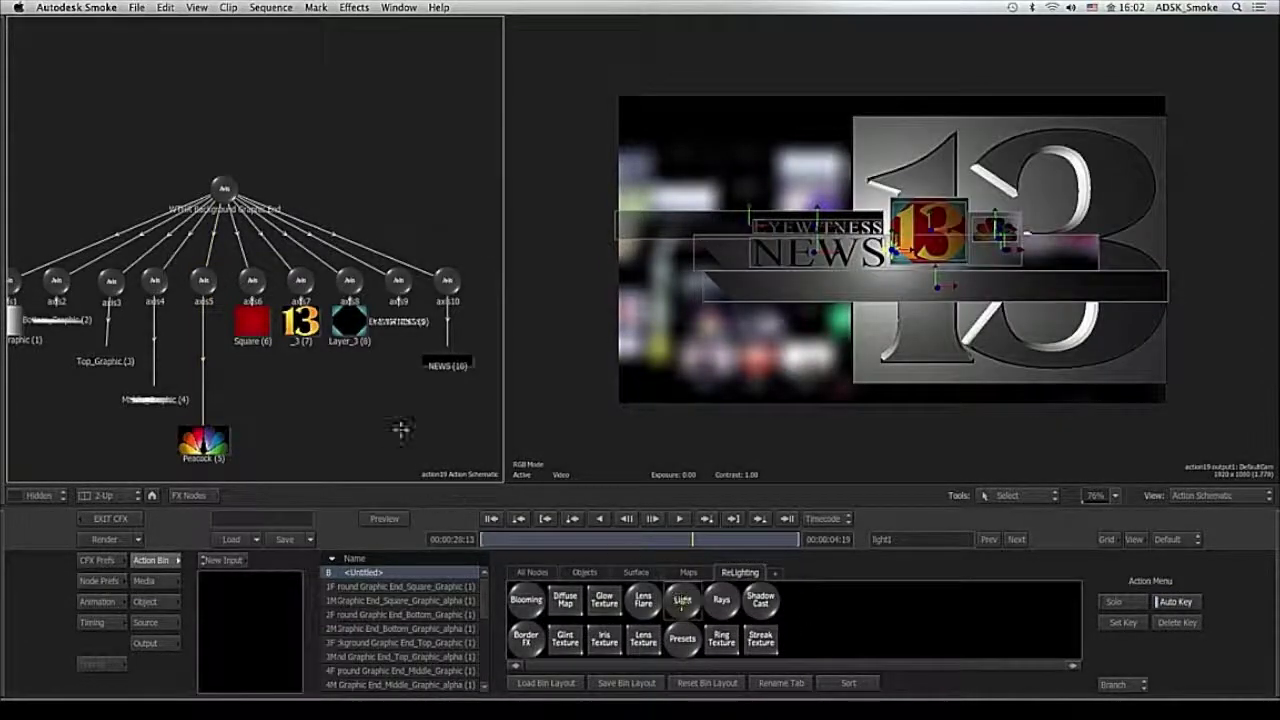
pyautogui.moveTo(301, 394); pyautogui.dragTo(277, 408)
pyautogui.moveTo(417, 363); pyautogui.dragTo(610, 320)
pyautogui.doubleClick(438, 295)
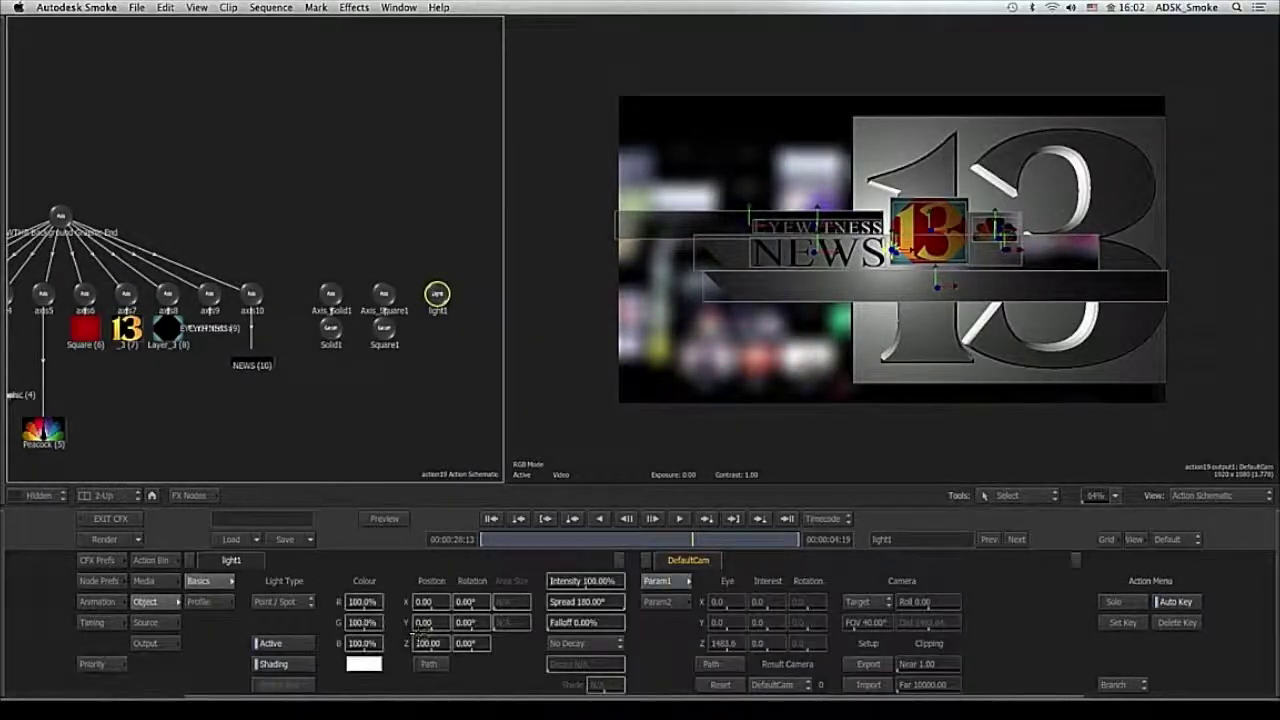
pyautogui.moveTo(432, 645); pyautogui.dragTo(440, 645)
pyautogui.moveTo(886, 259); pyautogui.dragTo(664, 98)
# - Add an Axis node to the Action scene and parent both Axis_Solid1 and Axis_Square1 to it
pyautogui.click(331, 295)
pyautogui.click(383, 294)
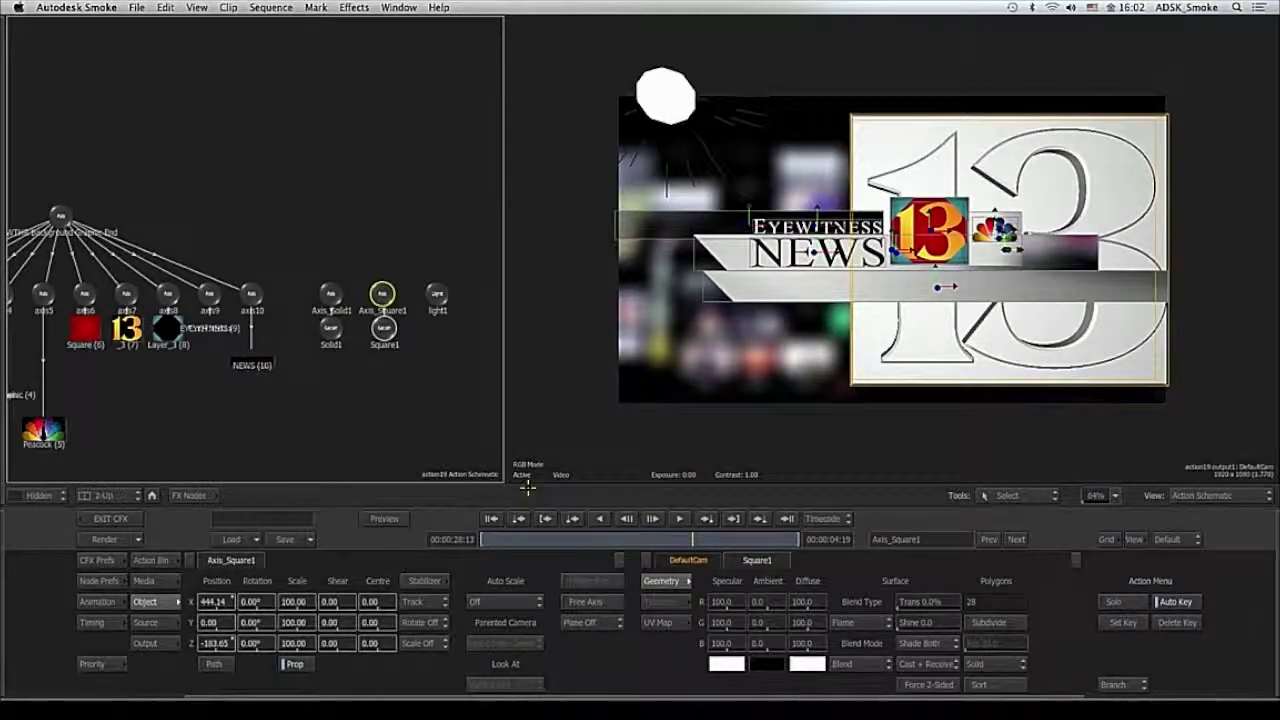
pyautogui.click(158, 560)
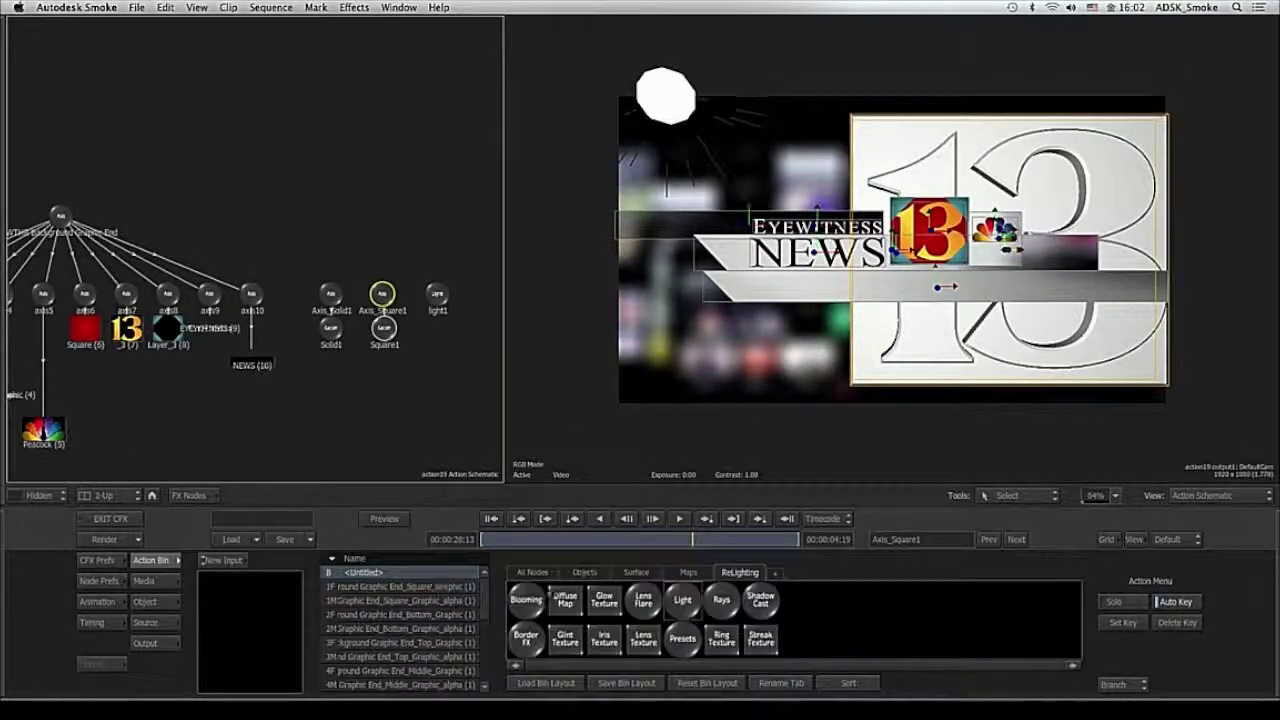
pyautogui.click(532, 572)
pyautogui.moveTo(567, 600); pyautogui.dragTo(366, 236)
pyautogui.moveTo(408, 321); pyautogui.dragTo(455, 416)
pyautogui.click(398, 408)
pyautogui.click(455, 326)
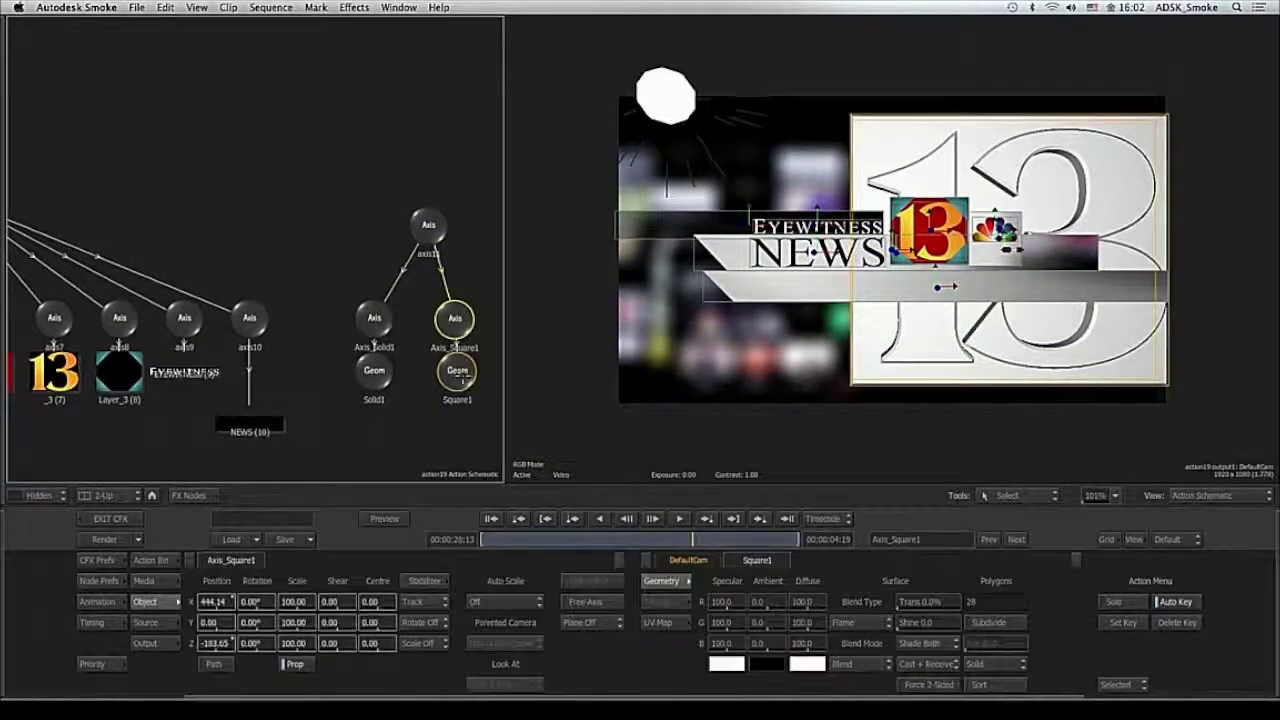
# - Try a red diffuse colour on the Square1 geometry, then undo it
pyautogui.scroll(-2, 451, 400)
pyautogui.click(448, 369)
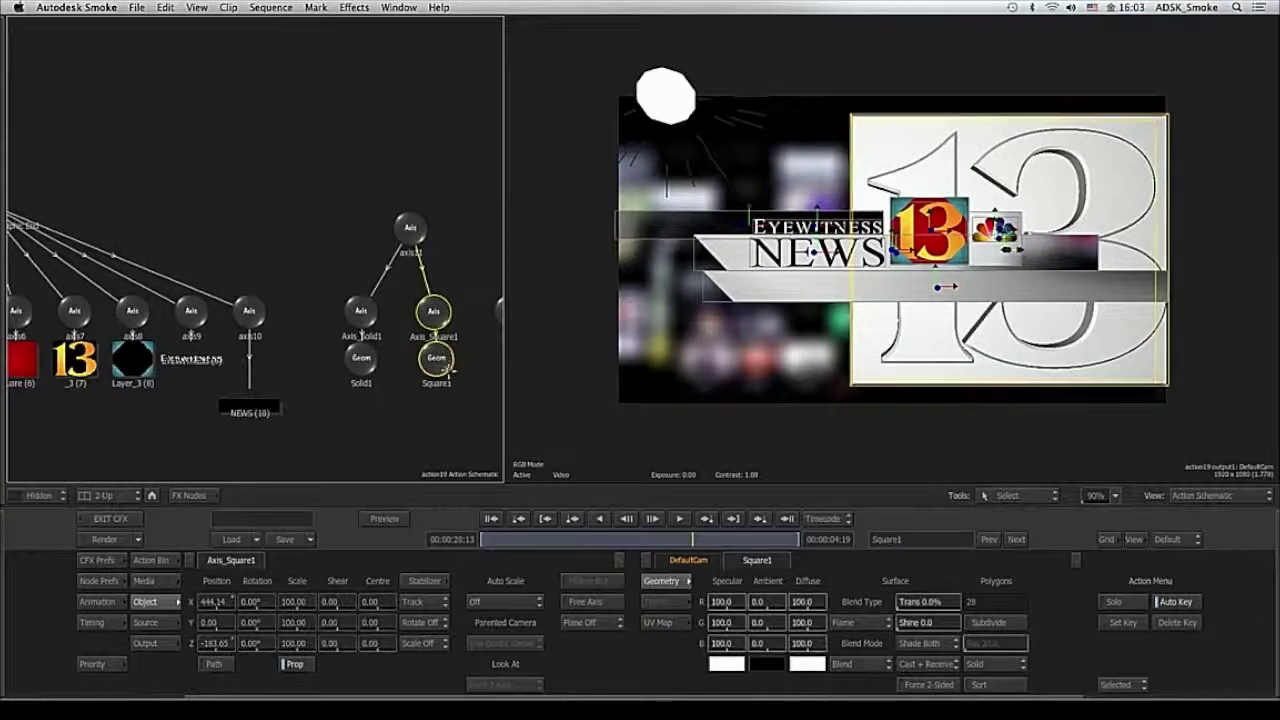
pyautogui.click(806, 660)
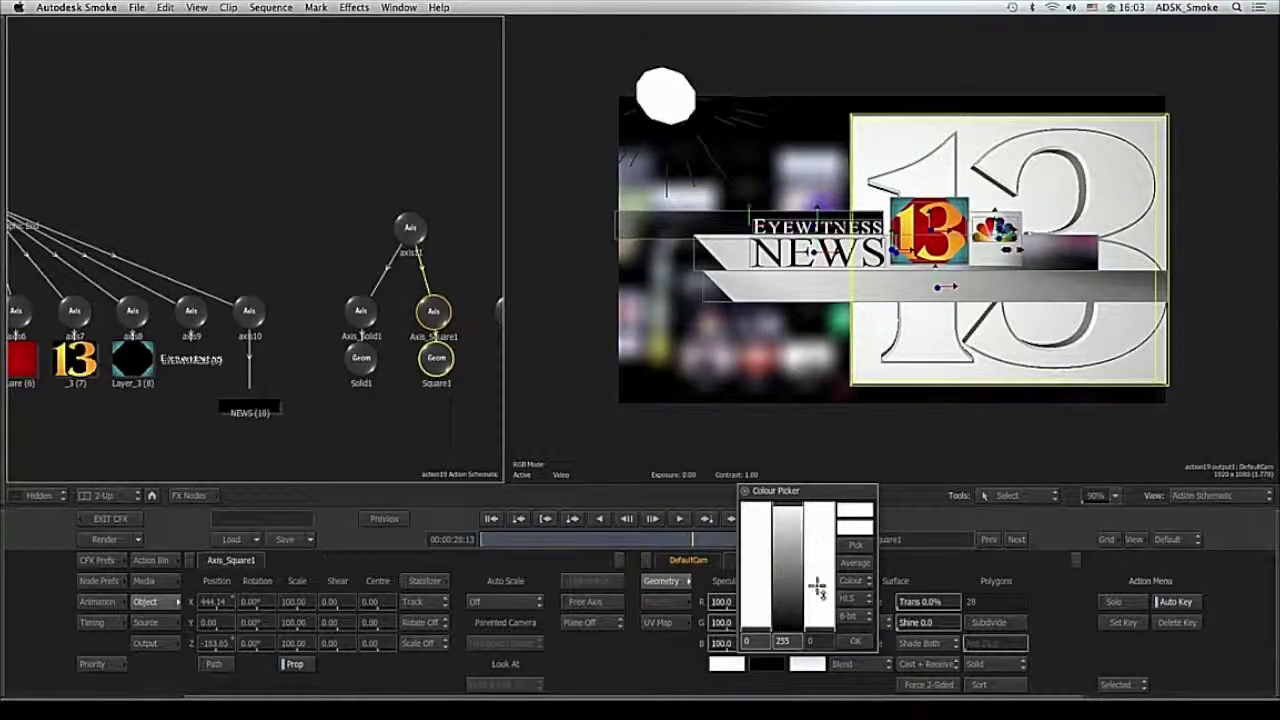
pyautogui.moveTo(824, 621)
pyautogui.mouseDown()
pyautogui.moveTo(825, 541)
pyautogui.moveTo(790, 572)
pyautogui.moveTo(820, 550)
pyautogui.mouseUp()
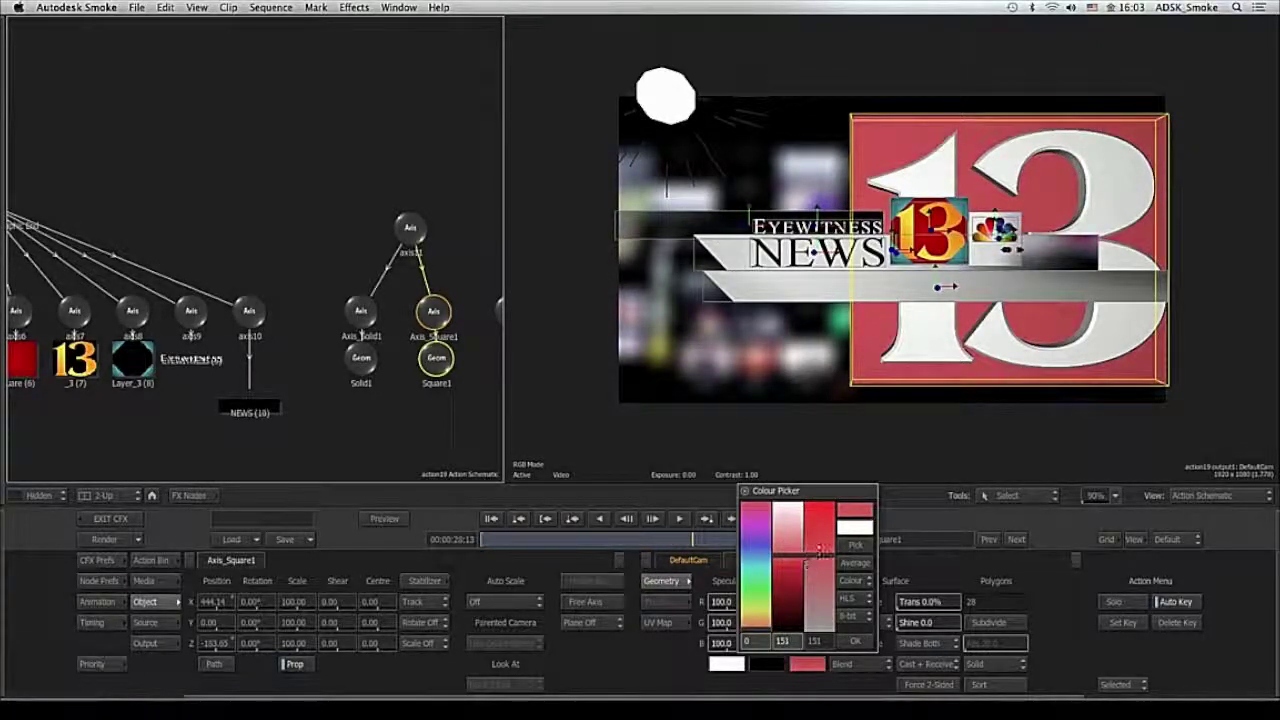
pyautogui.click(858, 513)
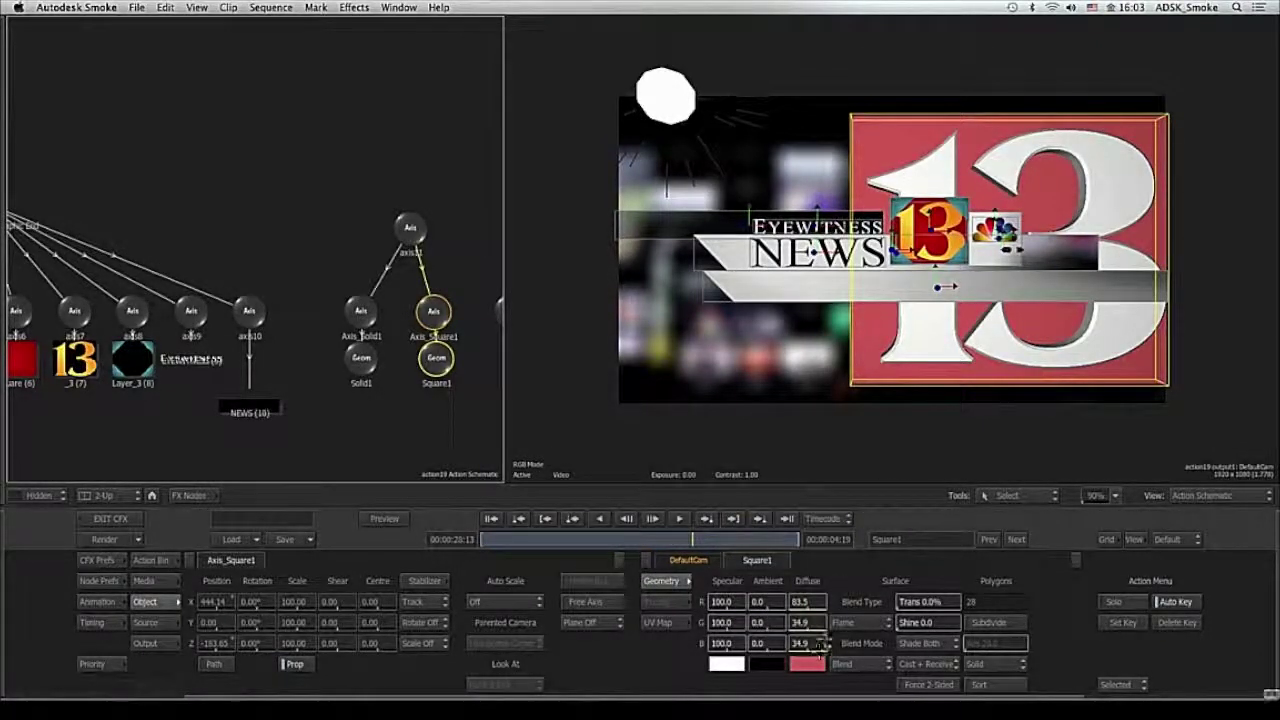
pyautogui.press('super+z')
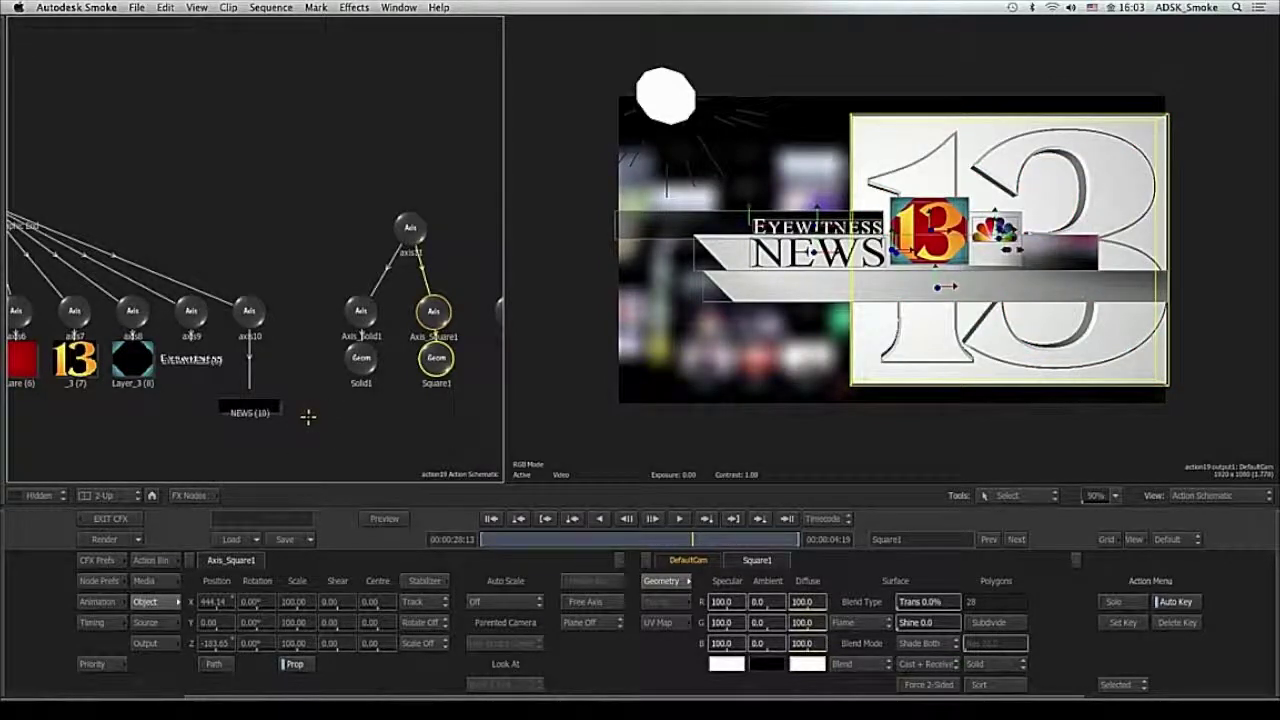
# - Return to the ConnectFX schematic and add a Gradient node below the Blur and Action nodes
pyautogui.moveTo(2, 438)
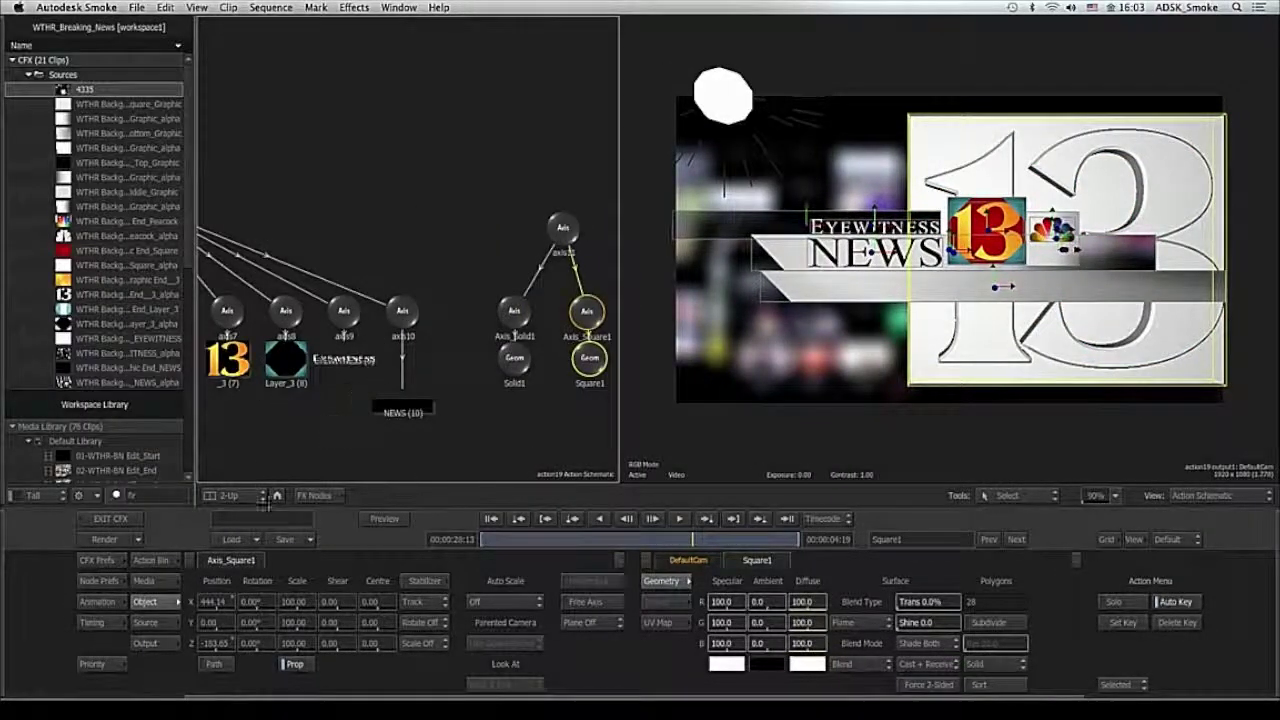
pyautogui.click(197, 495)
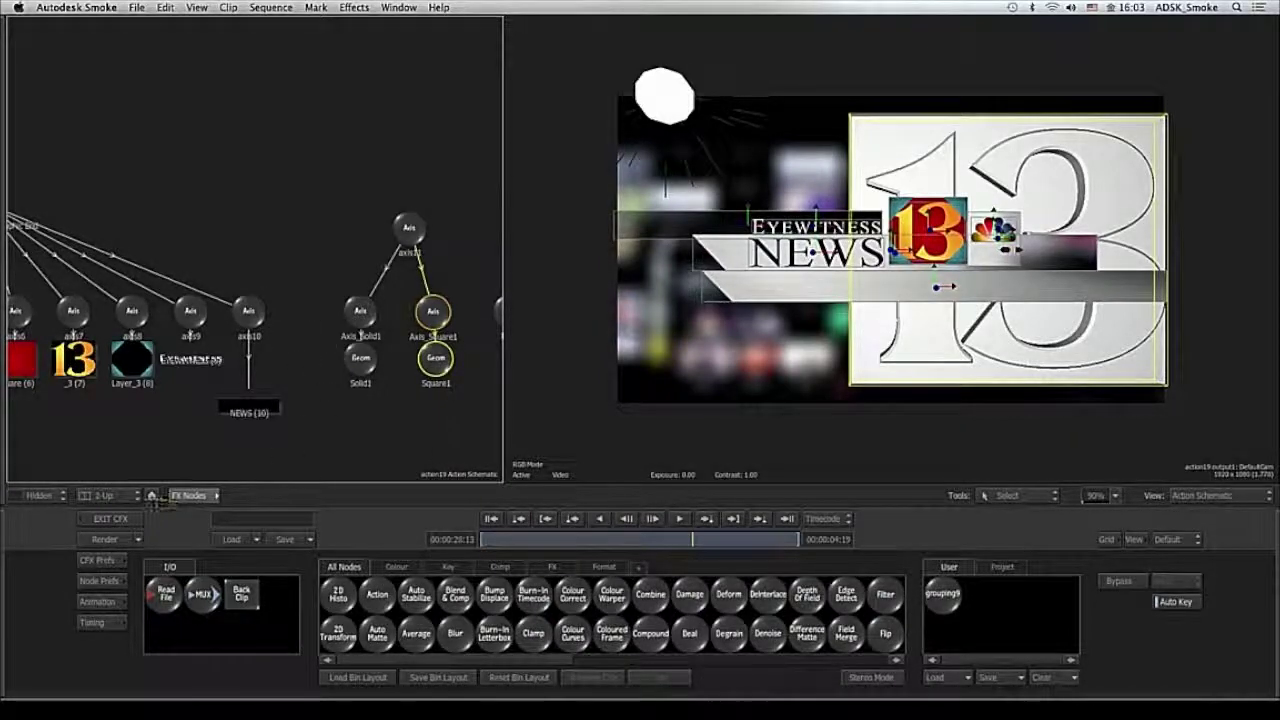
pyautogui.click(153, 496)
pyautogui.moveTo(350, 228); pyautogui.dragTo(348, 242)
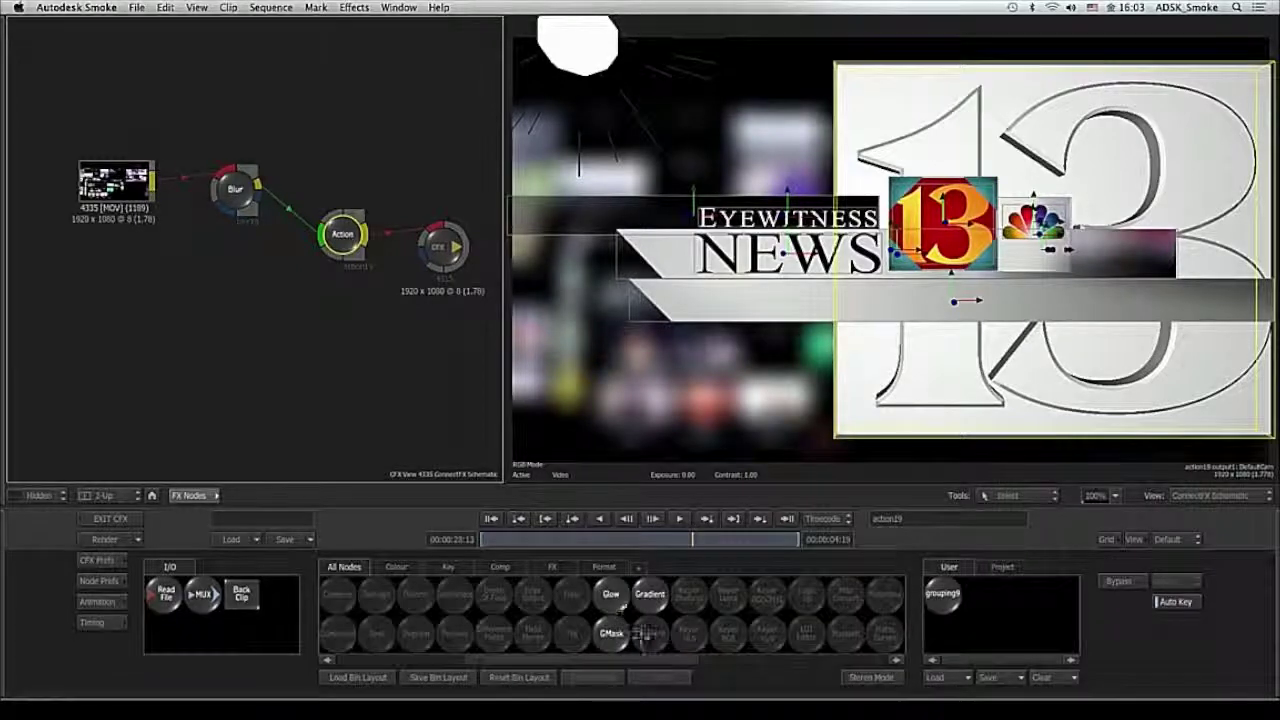
pyautogui.moveTo(650, 596); pyautogui.dragTo(290, 400)
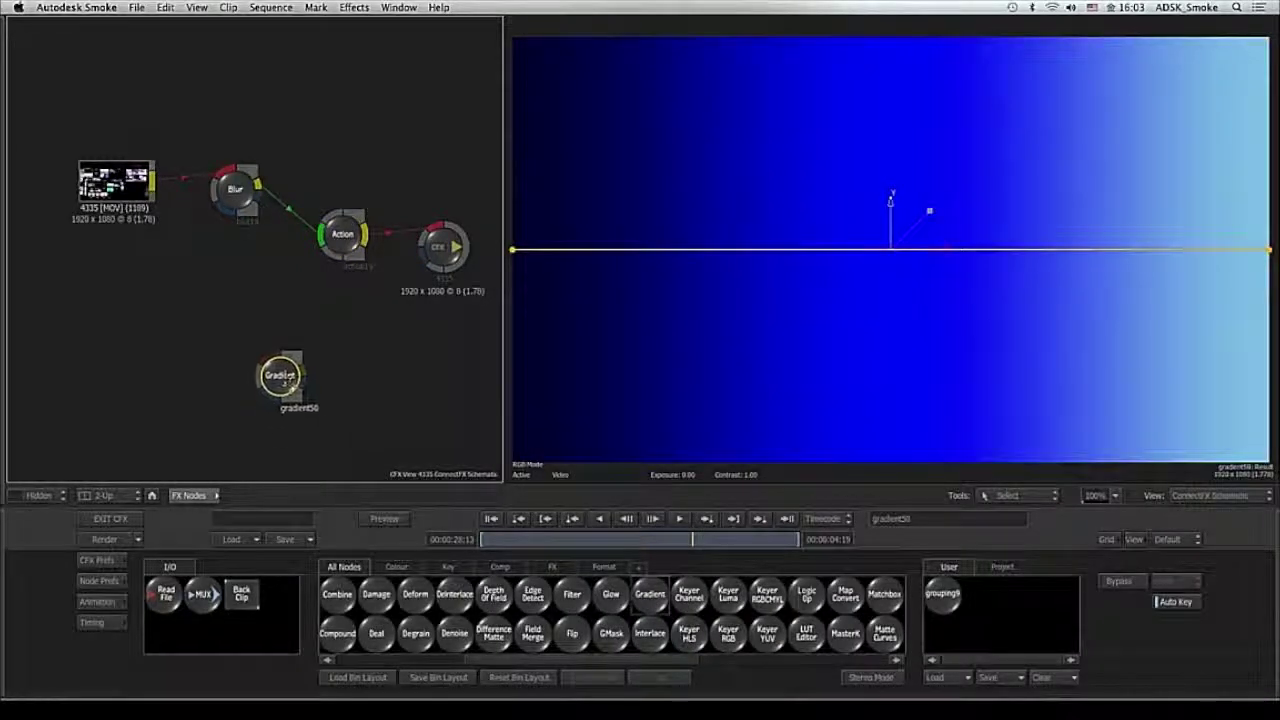
pyautogui.click(286, 378)
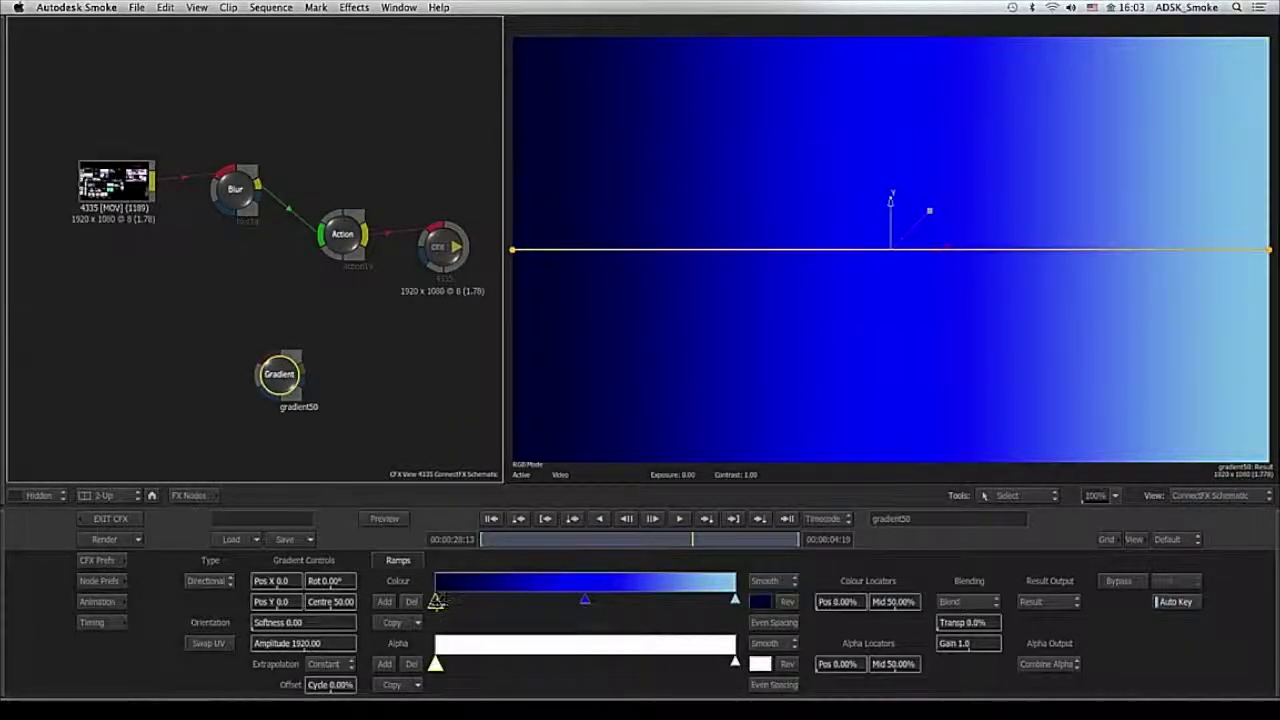
# - Set the gradient's first ramp colour to dark red and sample the same red from the image for the last one
pyautogui.click(760, 601)
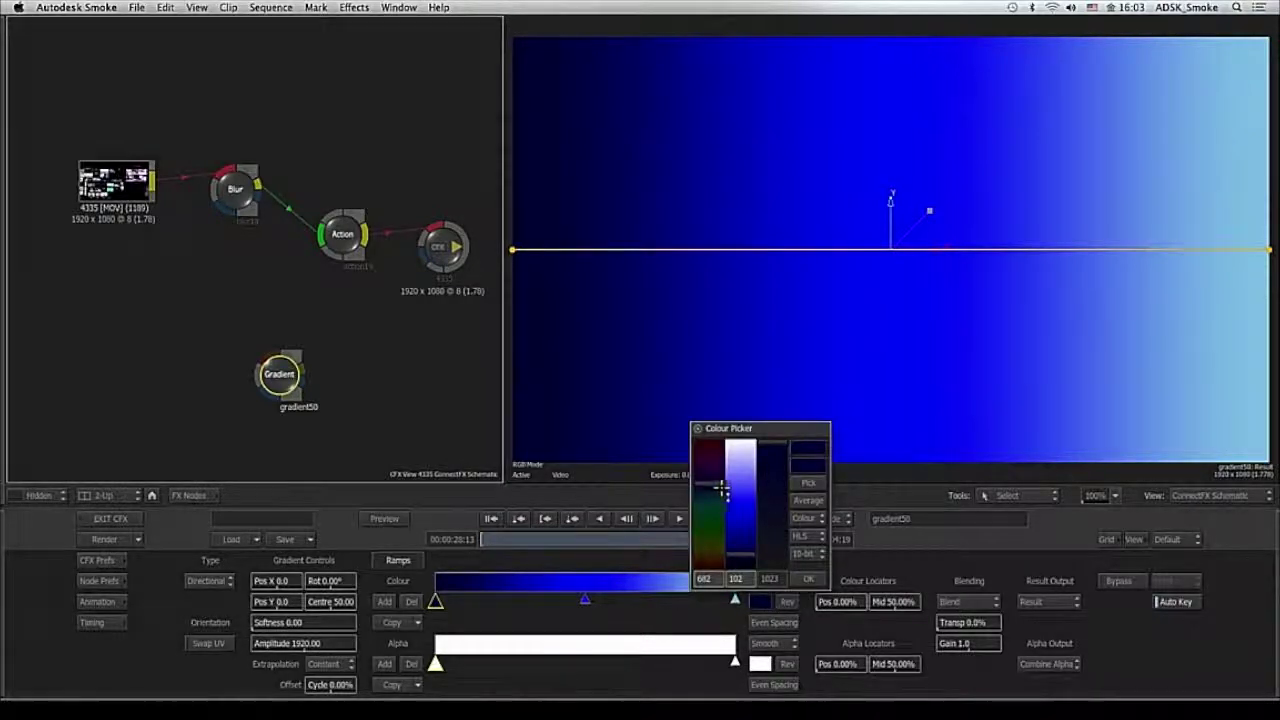
pyautogui.moveTo(711, 484); pyautogui.dragTo(706, 374)
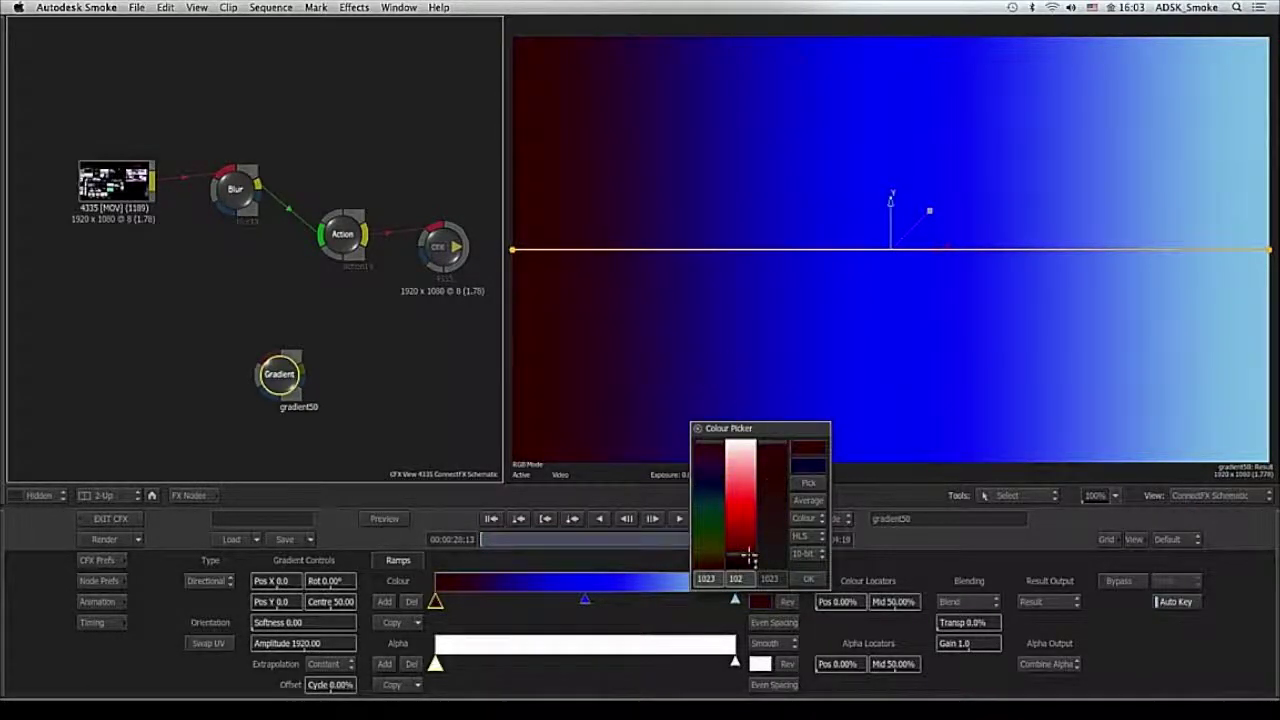
pyautogui.moveTo(744, 551); pyautogui.dragTo(741, 480)
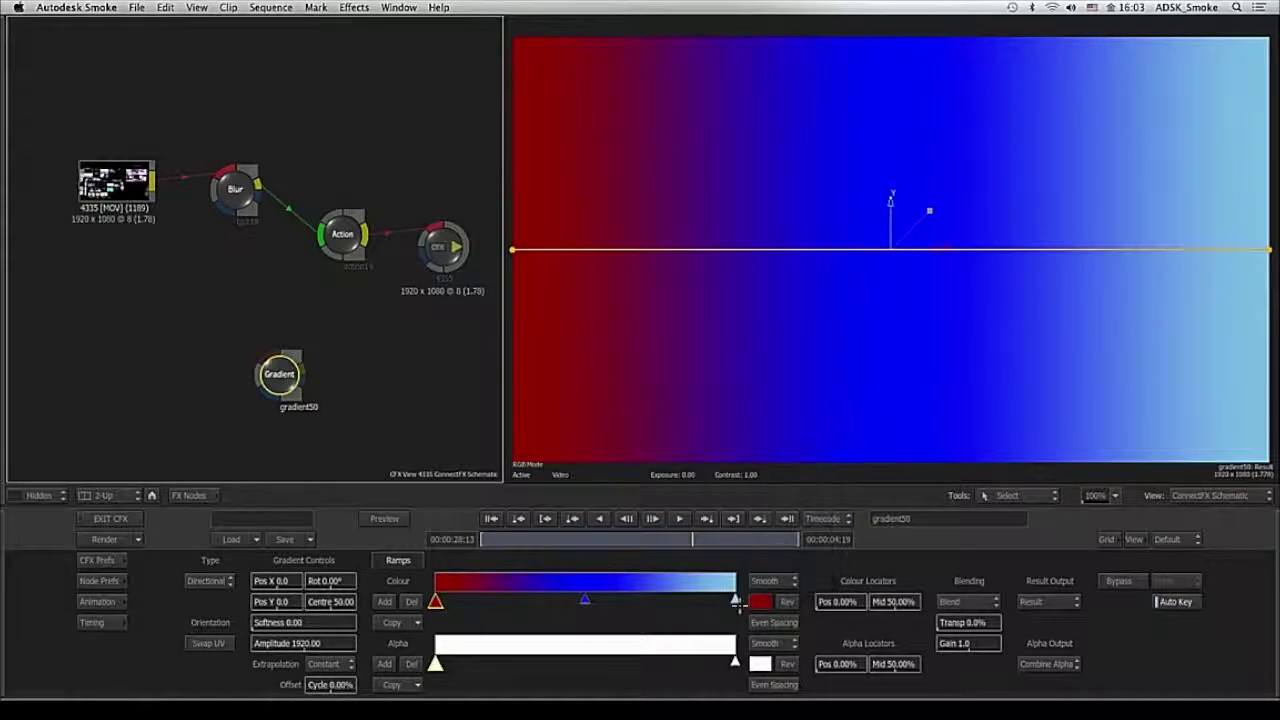
pyautogui.click(735, 601)
pyautogui.click(760, 601)
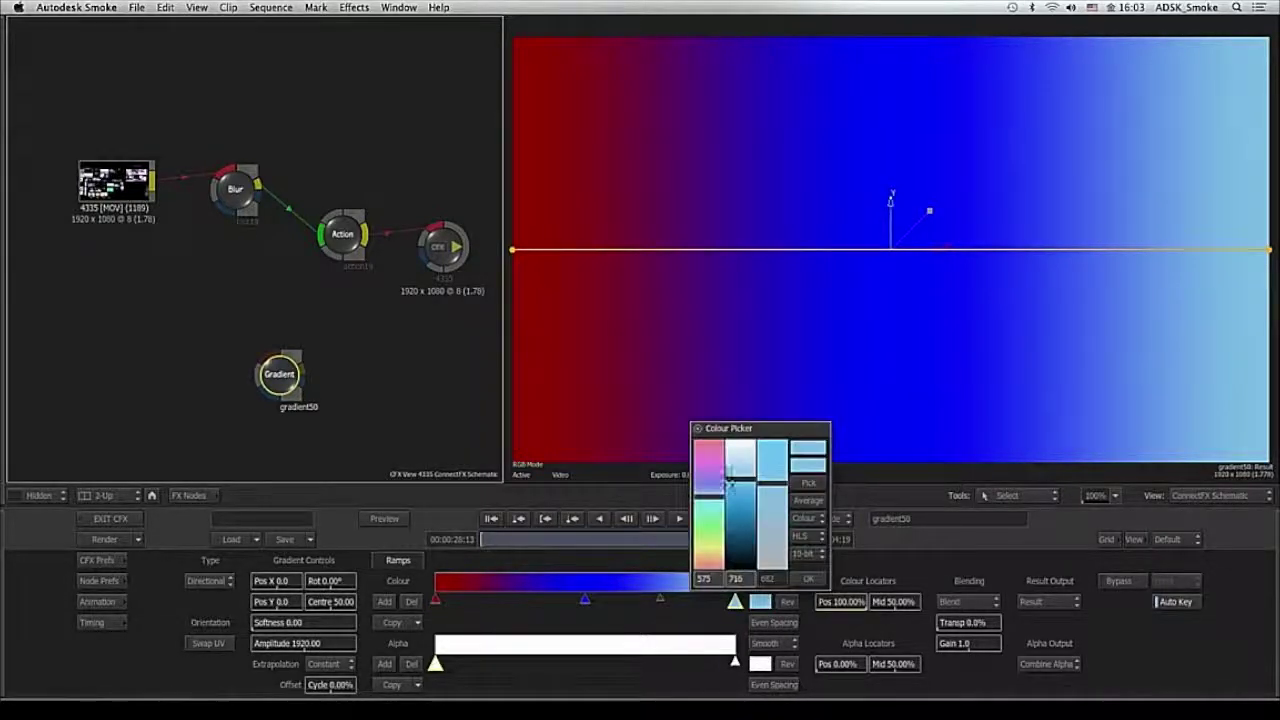
pyautogui.click(809, 482)
pyautogui.click(613, 447)
# - Set the gradient's middle ramp colour to a light pink by sampling the dark red and raising its luminance
pyautogui.click(585, 600)
pyautogui.click(760, 601)
pyautogui.click(809, 482)
pyautogui.click(557, 387)
pyautogui.moveTo(741, 534); pyautogui.dragTo(745, 453)
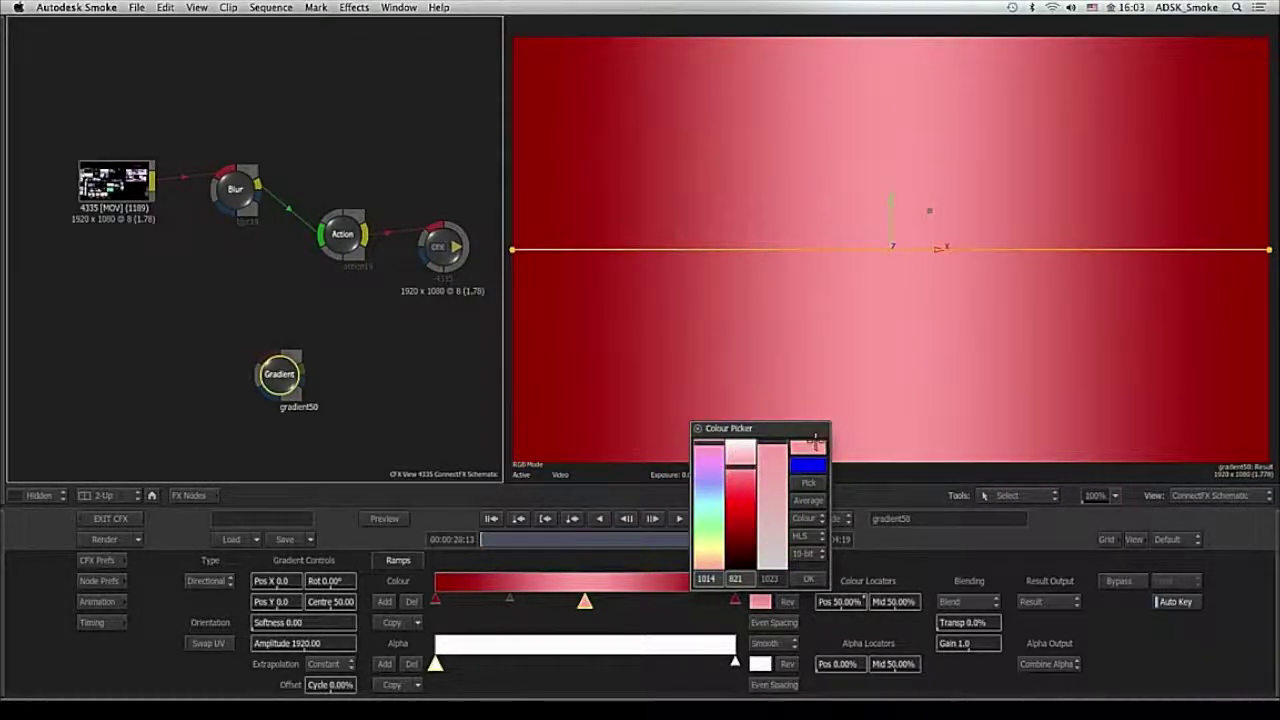
# - Tilt the red gradient's direction line to about 29° and shorten its amplitude to about 1747
pyautogui.moveTo(513, 252); pyautogui.dragTo(628, 373)
pyautogui.moveTo(1252, 241); pyautogui.dragTo(1172, 85)
pyautogui.moveTo(628, 374); pyautogui.dragTo(572, 418)
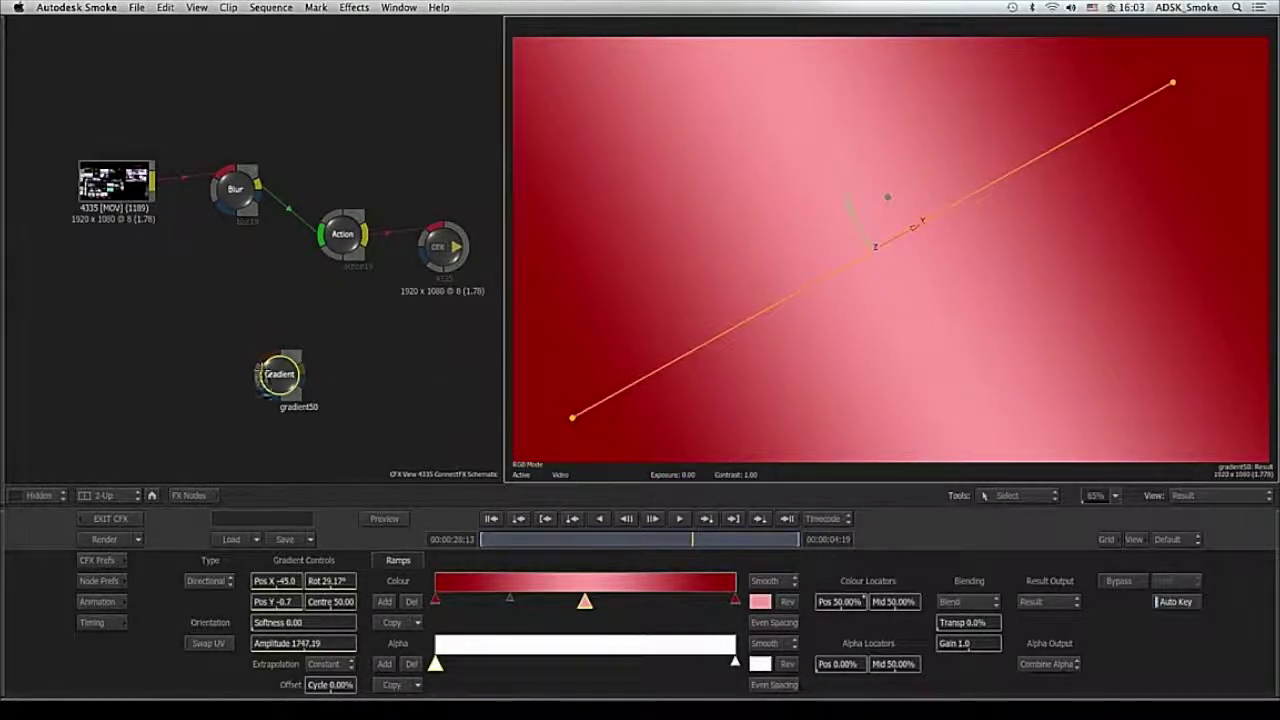
# - Duplicate the red Gradient node and place the copy below the original
pyautogui.moveTo(279, 374); pyautogui.dragTo(278, 354)
pyautogui.rightClick(286, 361)
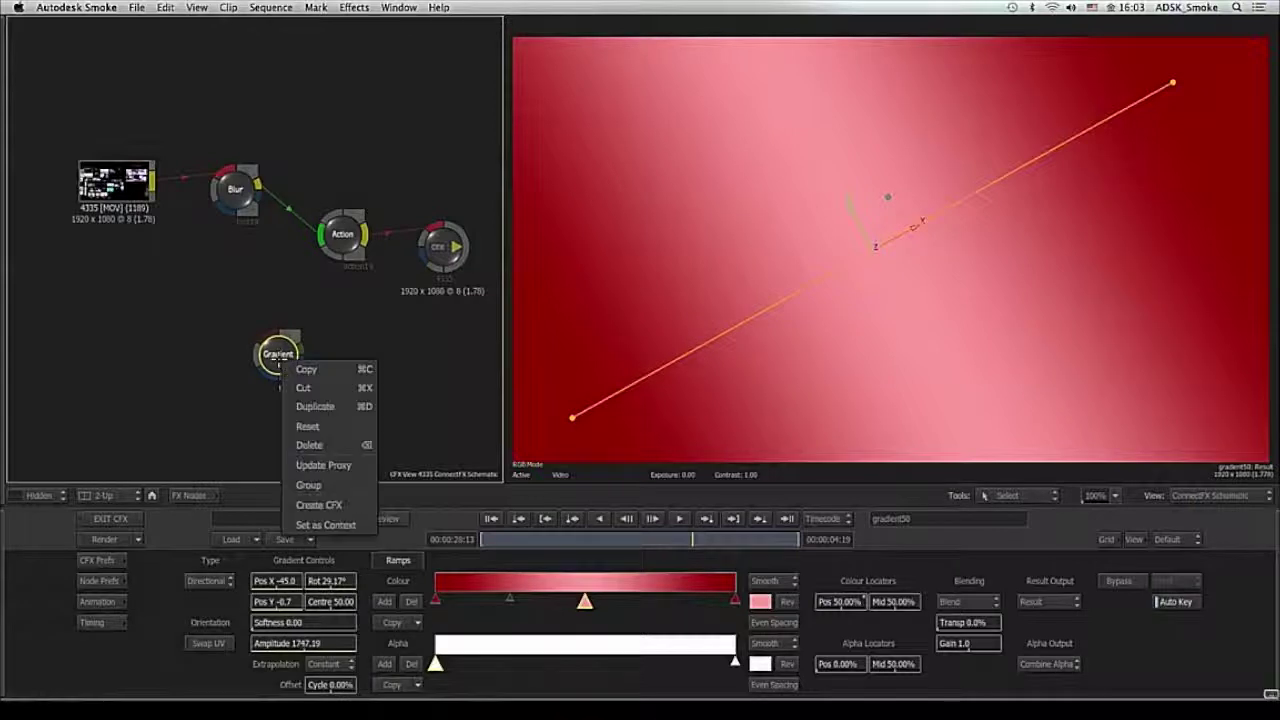
pyautogui.click(306, 406)
pyautogui.moveTo(278, 354); pyautogui.dragTo(278, 428)
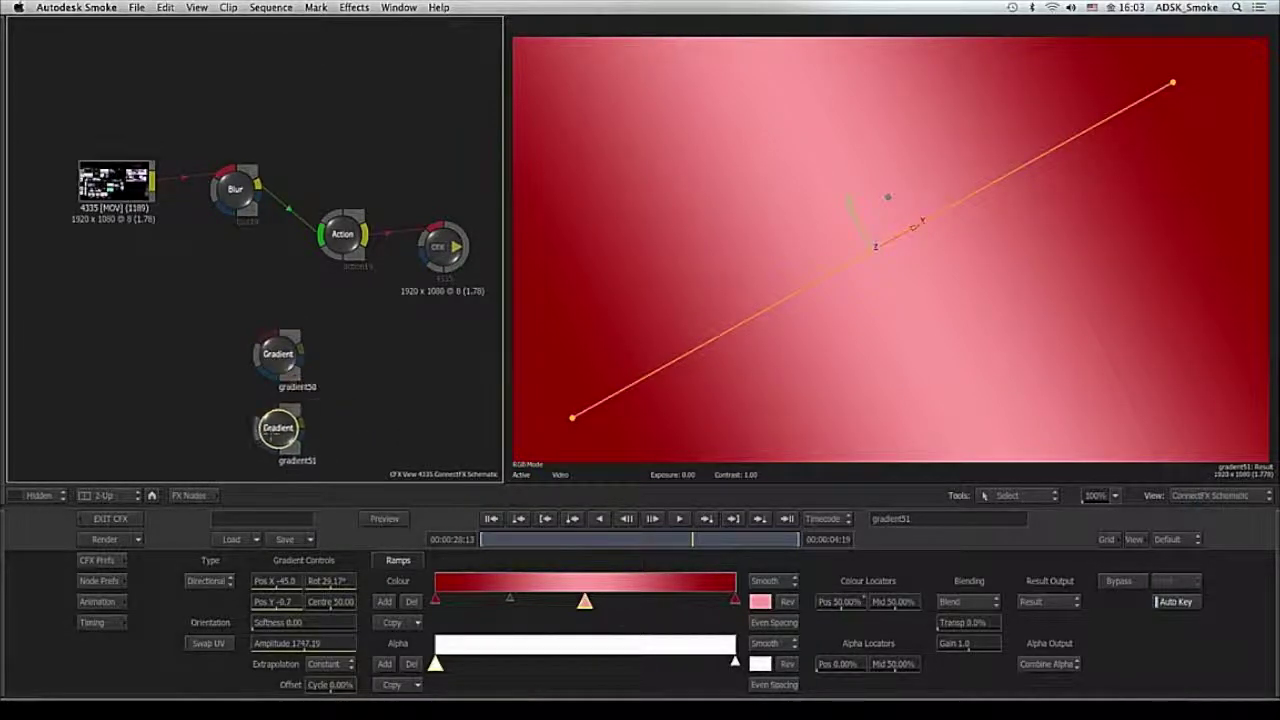
# - Set the duplicated gradient's first ramp colour to dark gold with a hue of 108
pyautogui.click(436, 601)
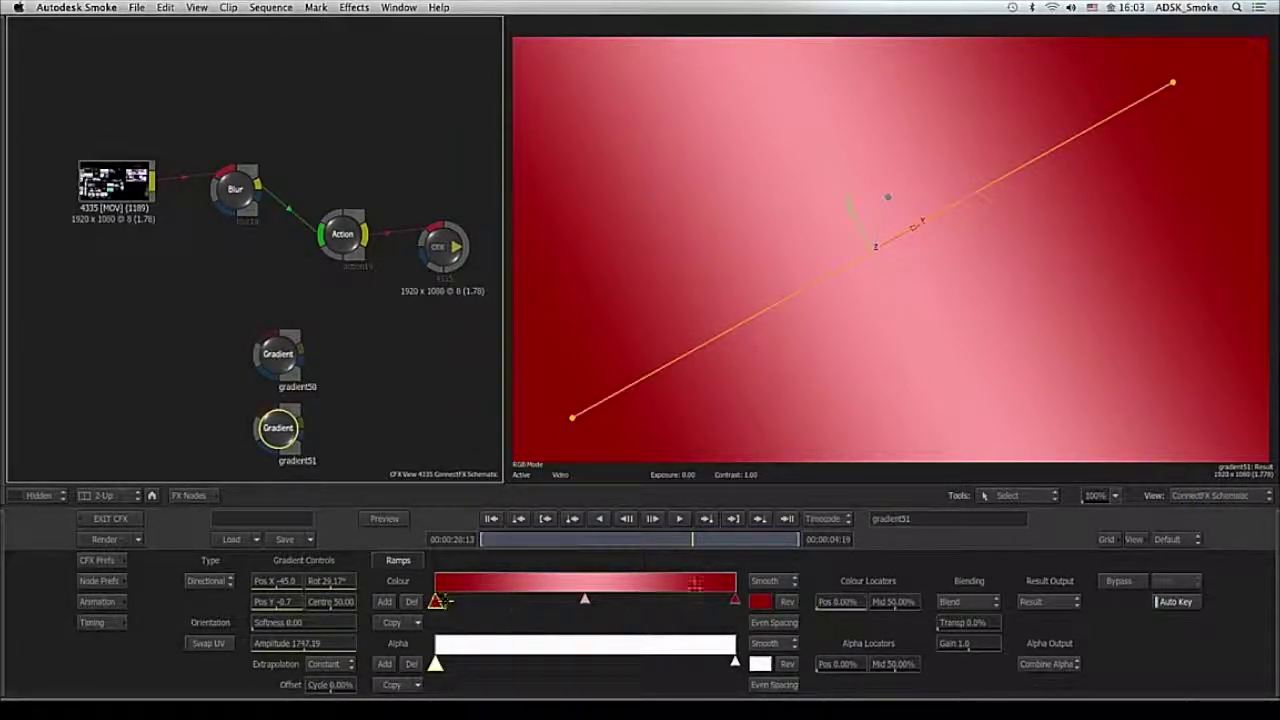
pyautogui.click(760, 601)
pyautogui.moveTo(706, 566); pyautogui.dragTo(704, 551)
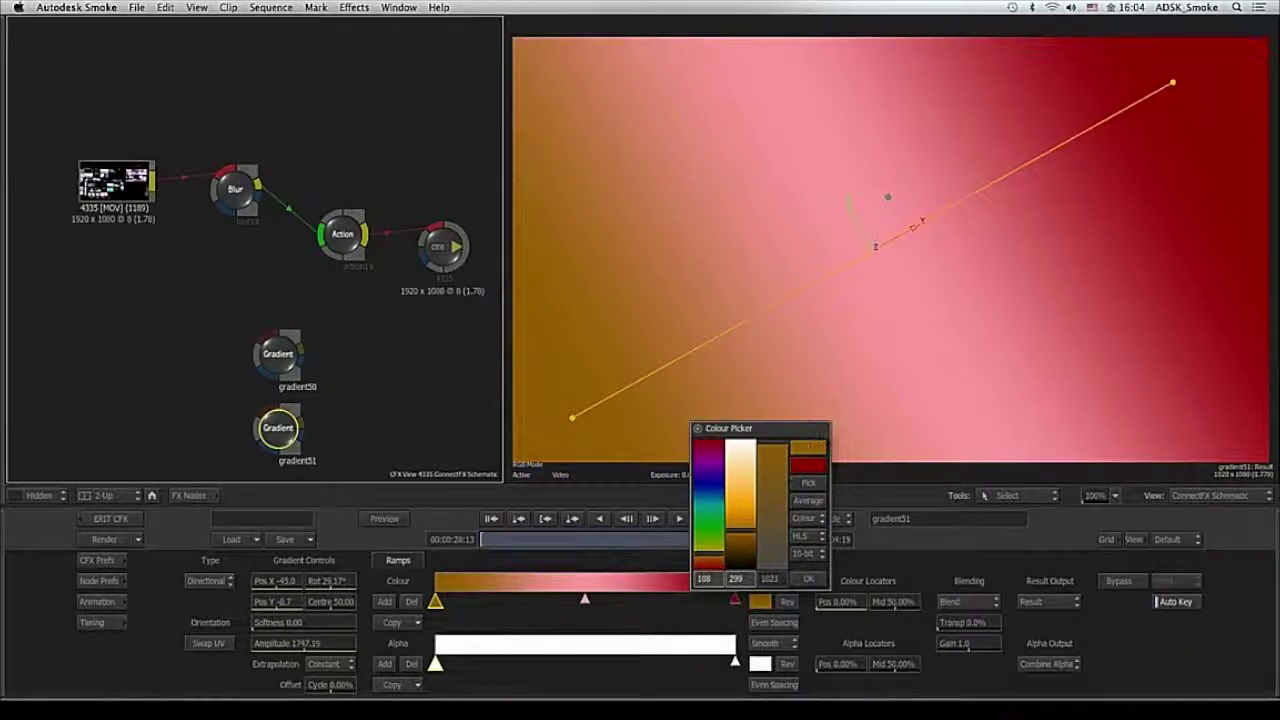
pyautogui.click(809, 447)
# - Set the duplicated gradient's last ramp colour to the dark gold sampled from the image
pyautogui.click(734, 601)
pyautogui.click(760, 601)
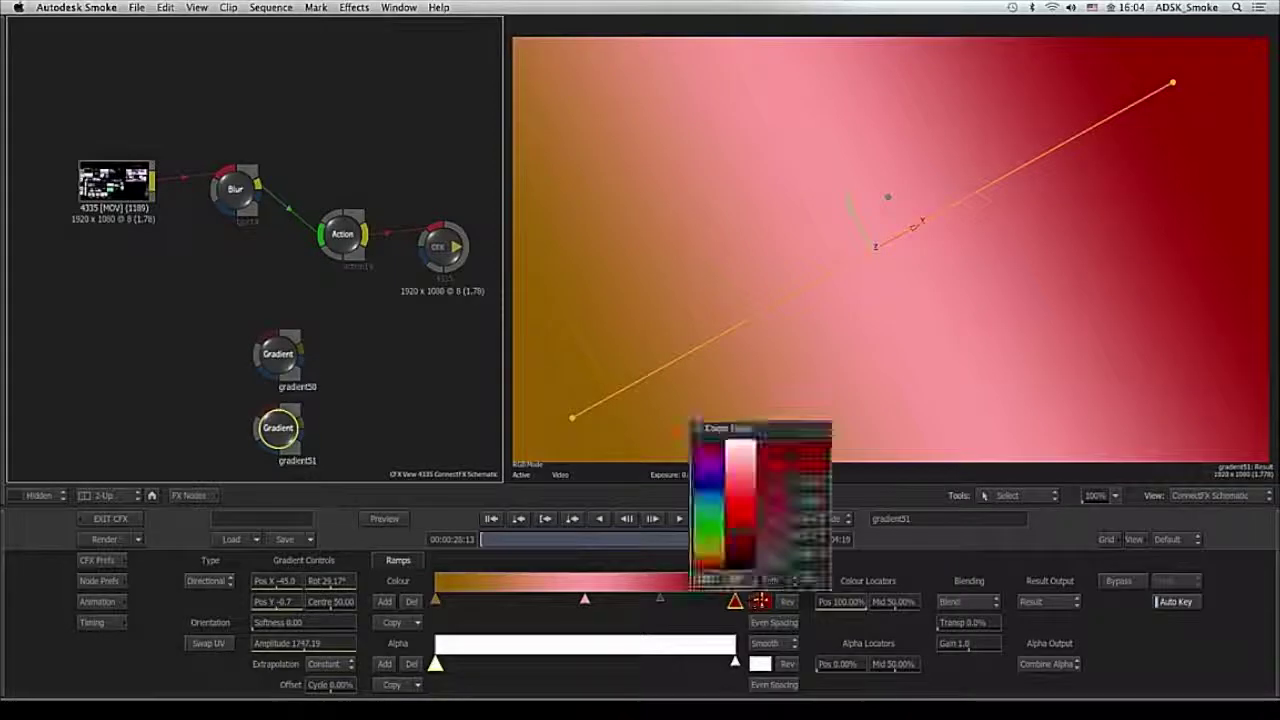
pyautogui.click(708, 569)
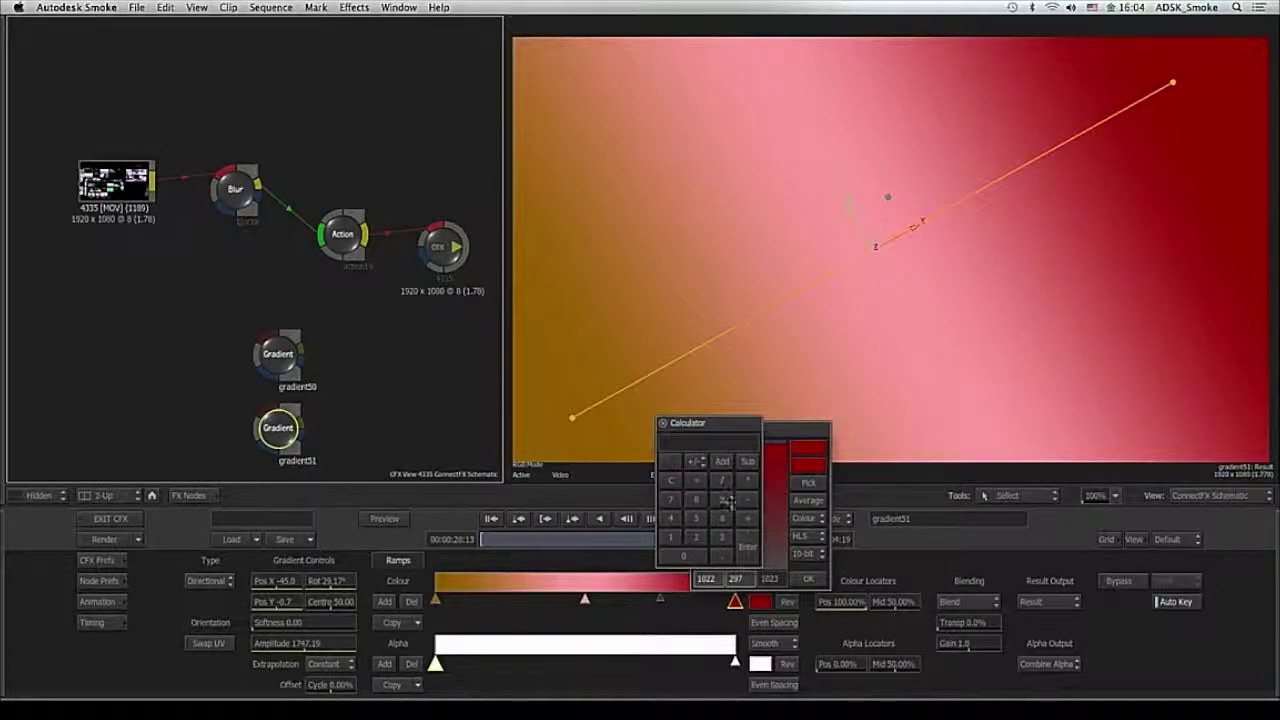
pyautogui.click(811, 445)
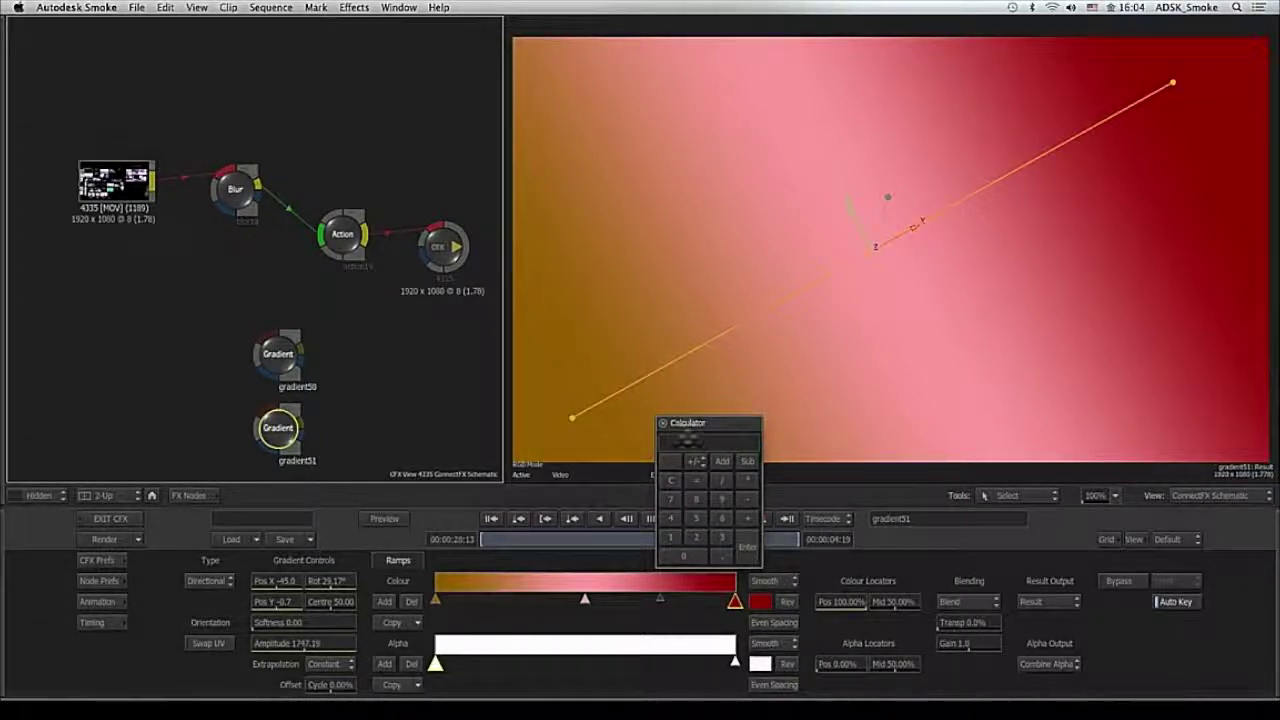
pyautogui.click(746, 546)
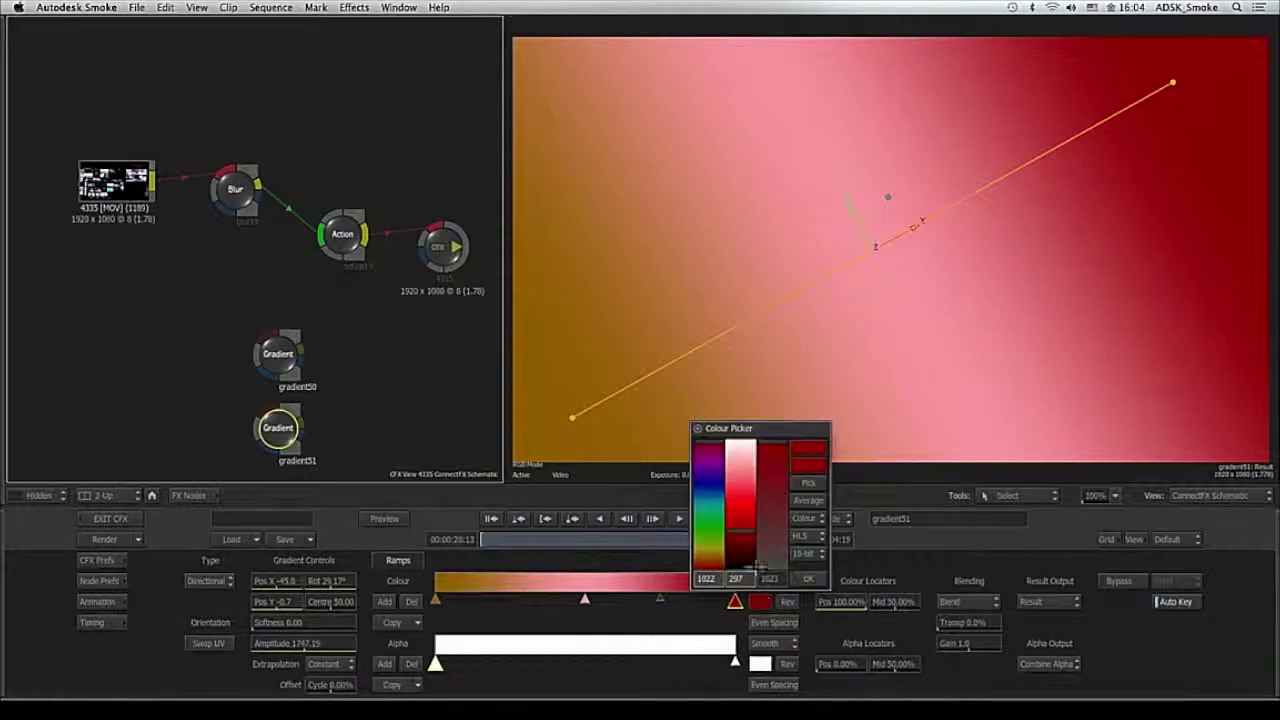
pyautogui.click(811, 484)
pyautogui.click(536, 440)
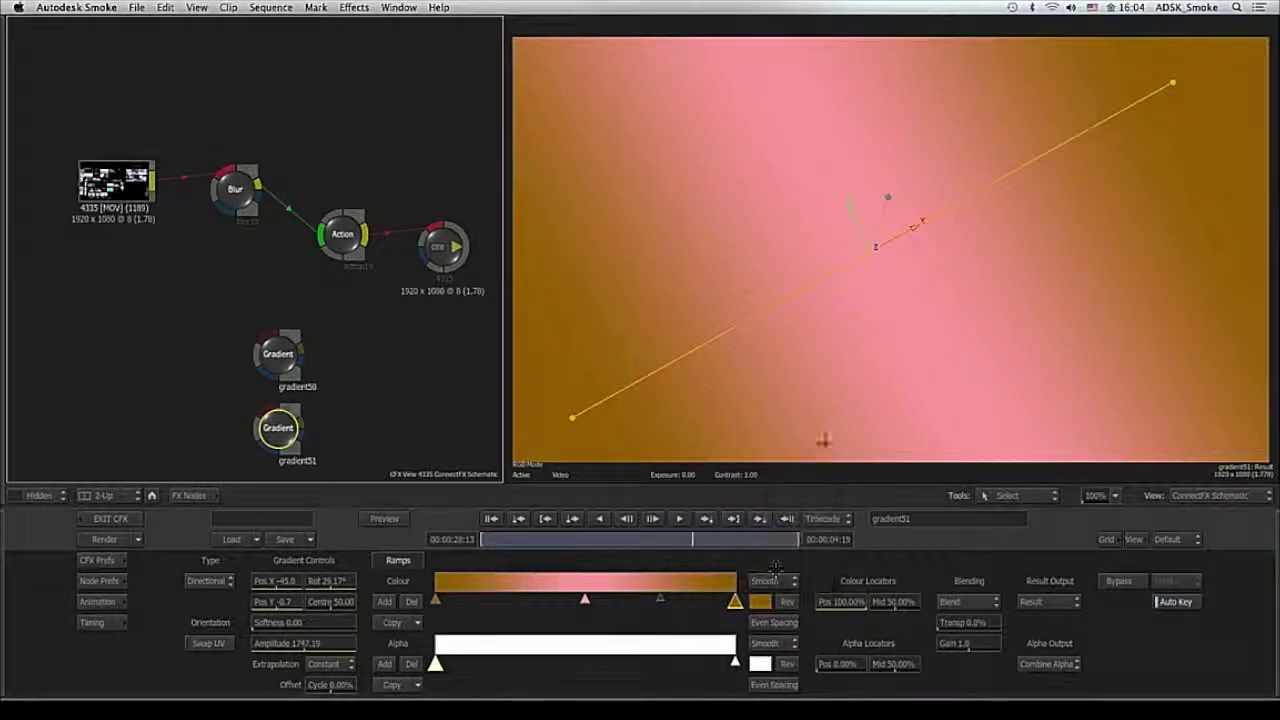
# - Set the duplicated gradient's middle ramp colour to pale gold by sampling the dark gold and raising its luminance
pyautogui.click(585, 600)
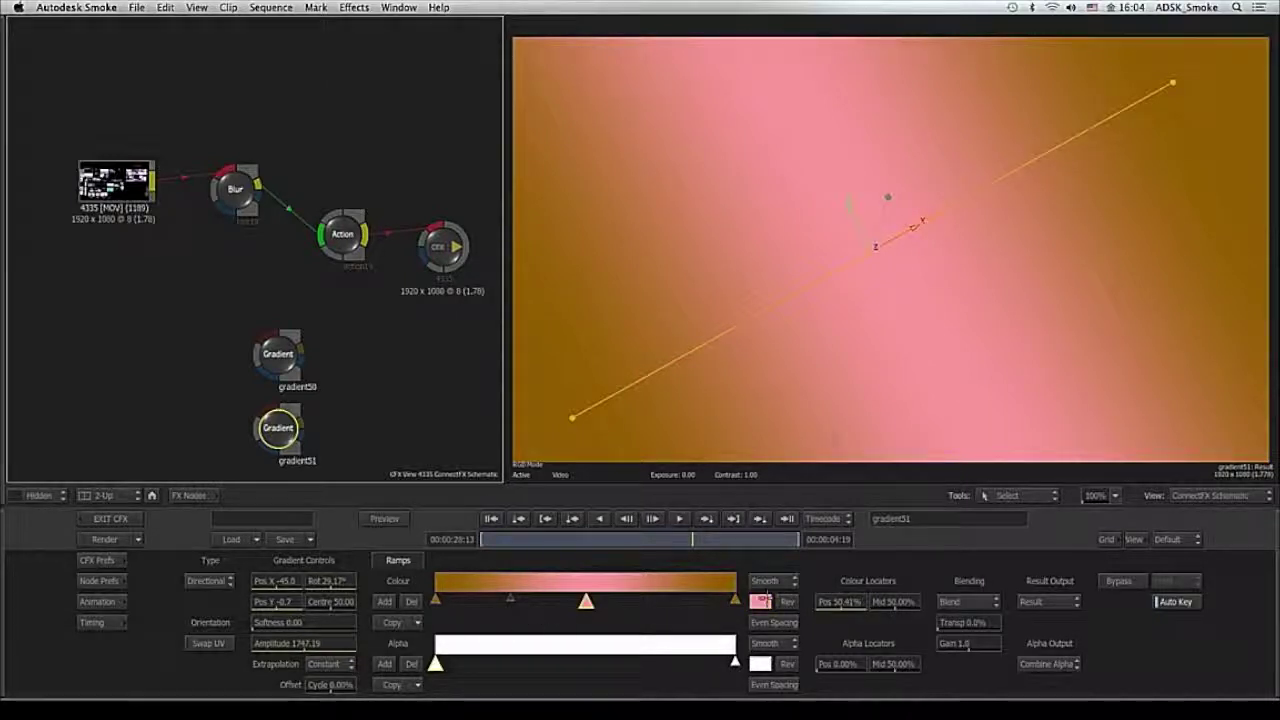
pyautogui.click(761, 601)
pyautogui.click(544, 425)
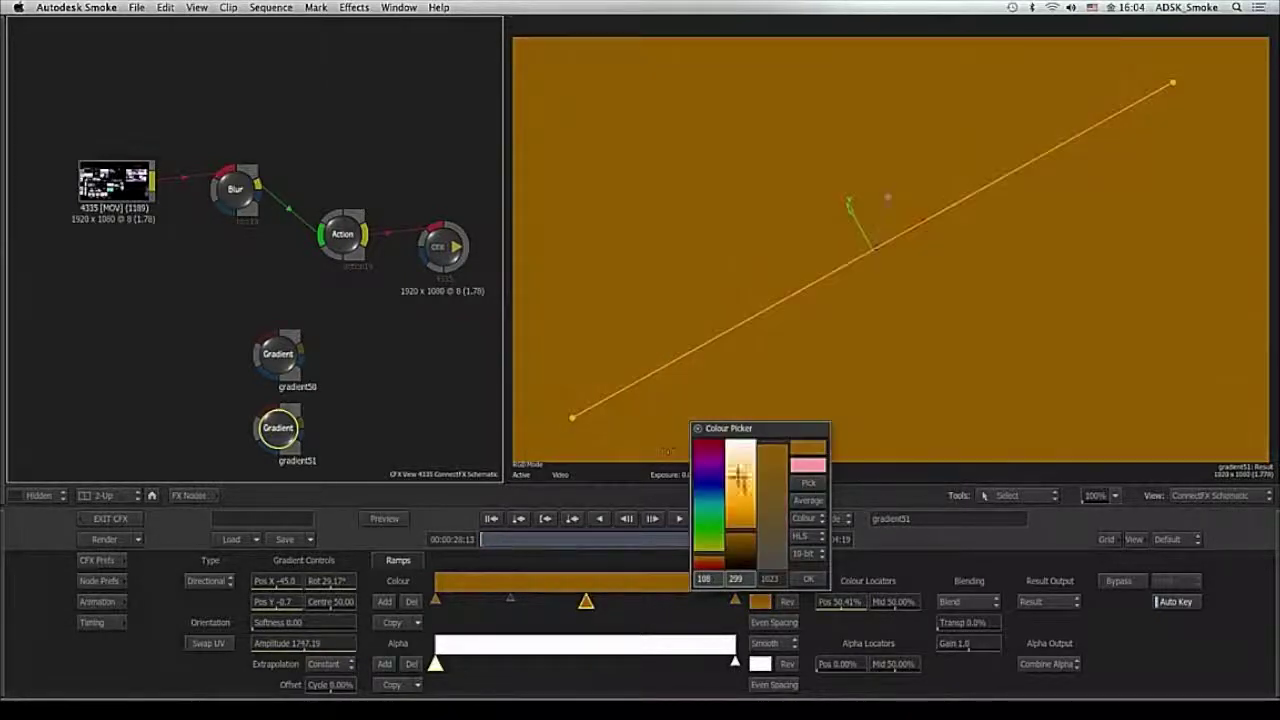
pyautogui.moveTo(748, 532); pyautogui.dragTo(743, 450)
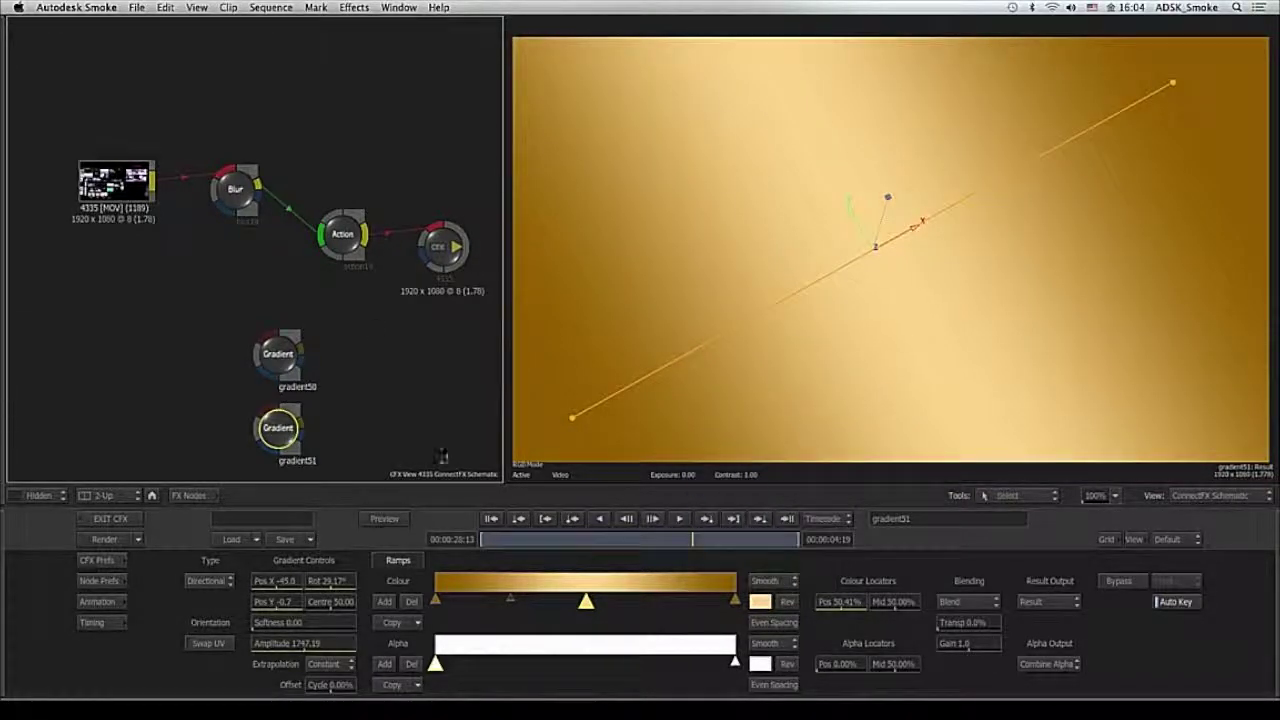
# - Add two new media inputs to the Action node and connect the red and gold Gradient nodes to them
pyautogui.moveTo(288, 356); pyautogui.dragTo(189, 299)
pyautogui.moveTo(283, 437); pyautogui.dragTo(193, 395)
pyautogui.click(362, 242)
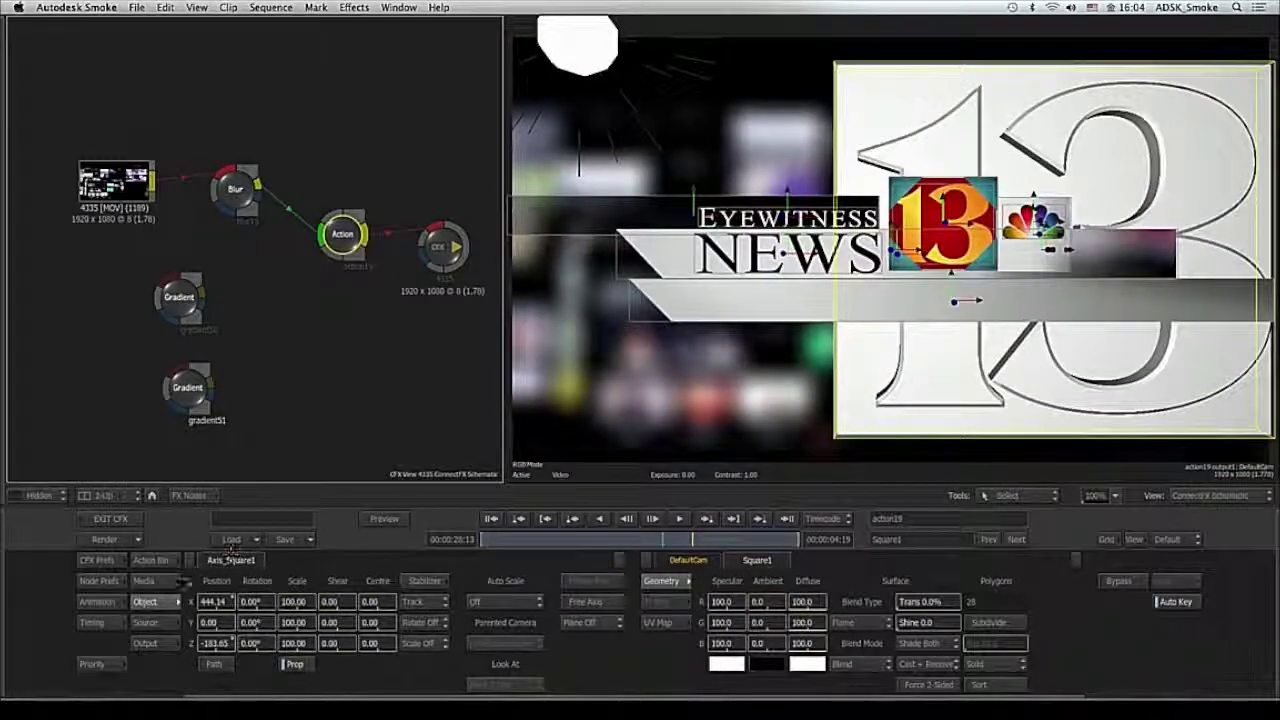
pyautogui.click(168, 561)
pyautogui.click(223, 561)
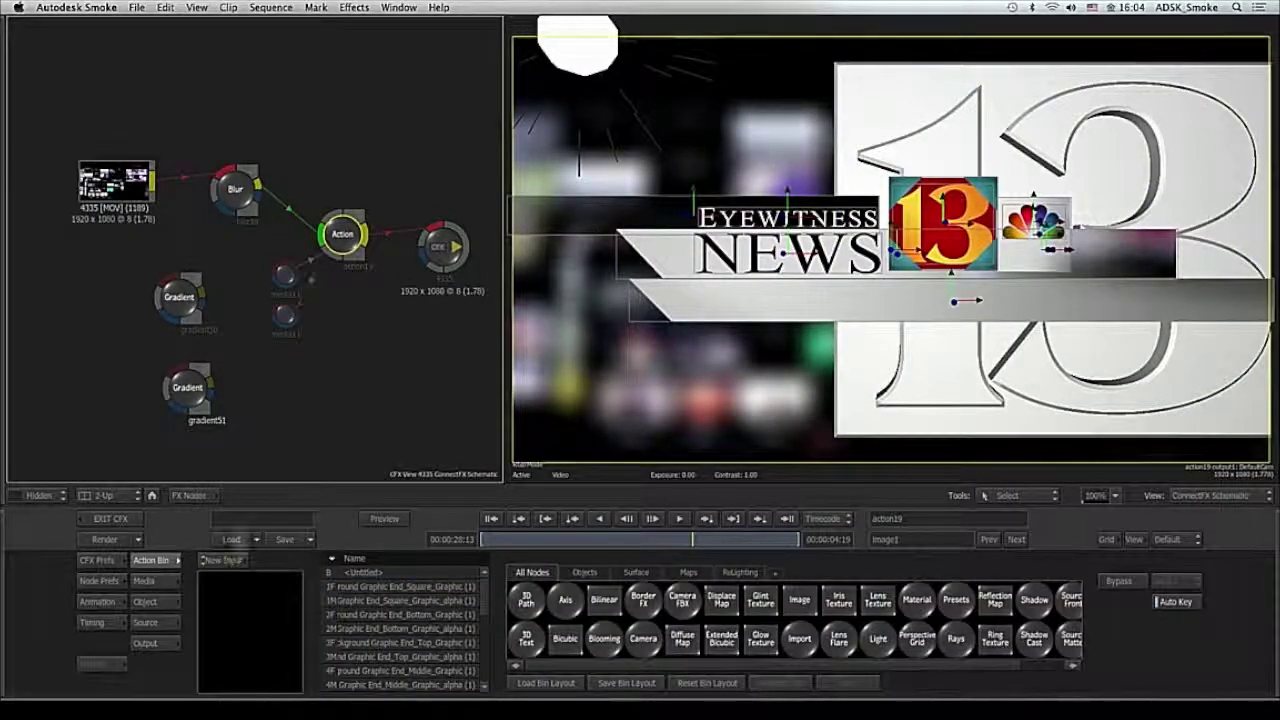
pyautogui.click(278, 390)
pyautogui.moveTo(285, 275); pyautogui.dragTo(270, 304)
pyautogui.moveTo(279, 390)
pyautogui.mouseDown()
pyautogui.moveTo(232, 384)
pyautogui.moveTo(271, 393)
pyautogui.mouseUp()
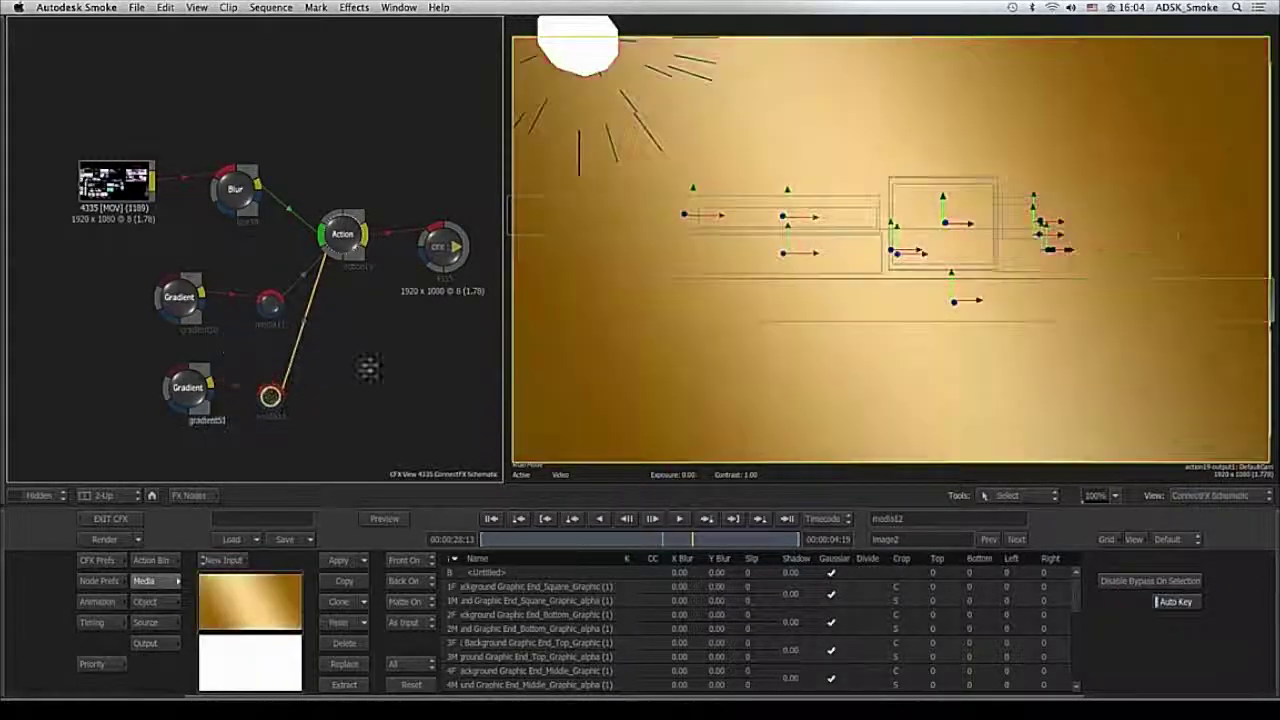
# - Open the Action node's schematic and delete the two automatically added gradient image layers along with their axes
pyautogui.doubleClick(340, 230)
pyautogui.moveTo(352, 359); pyautogui.dragTo(326, 349)
pyautogui.moveTo(323, 240); pyautogui.dragTo(293, 655)
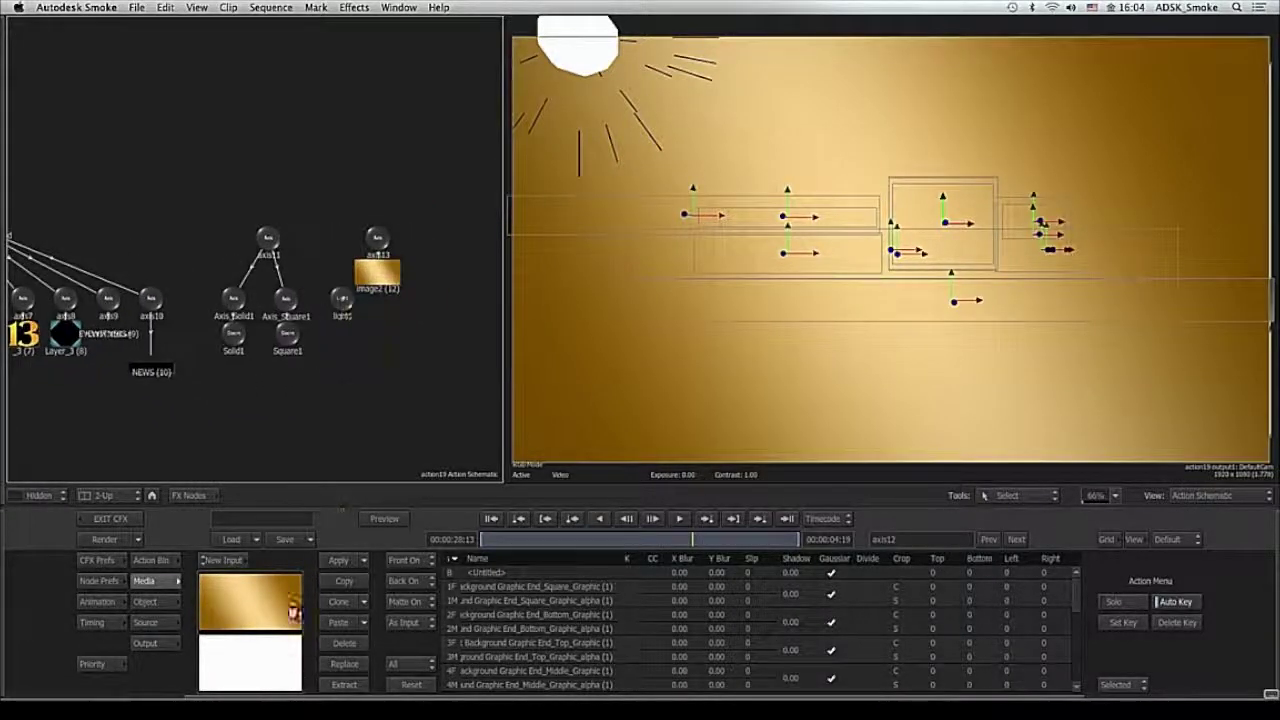
pyautogui.moveTo(376, 241); pyautogui.dragTo(328, 638)
pyautogui.scroll(5, 302, 406)
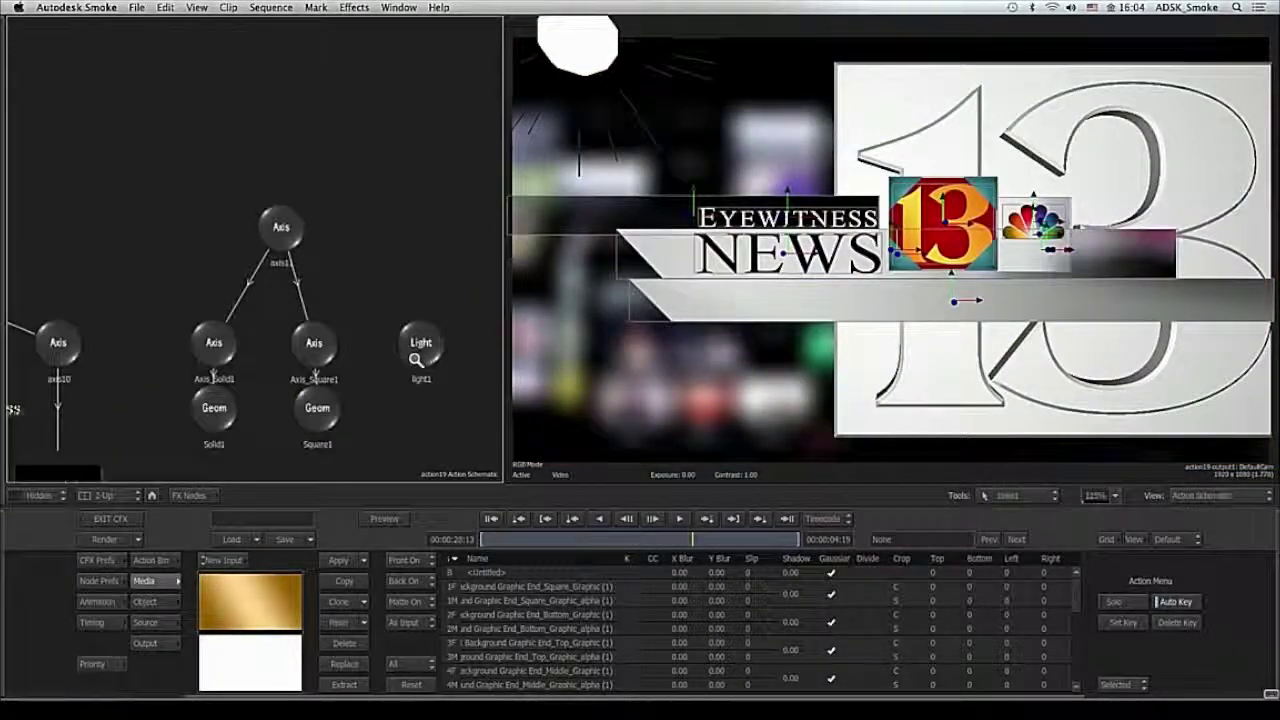
# - Apply the gold gradient as a Diffuse Map to the Solid1 geometry of the 3D logo
pyautogui.click(309, 338)
pyautogui.click(219, 342)
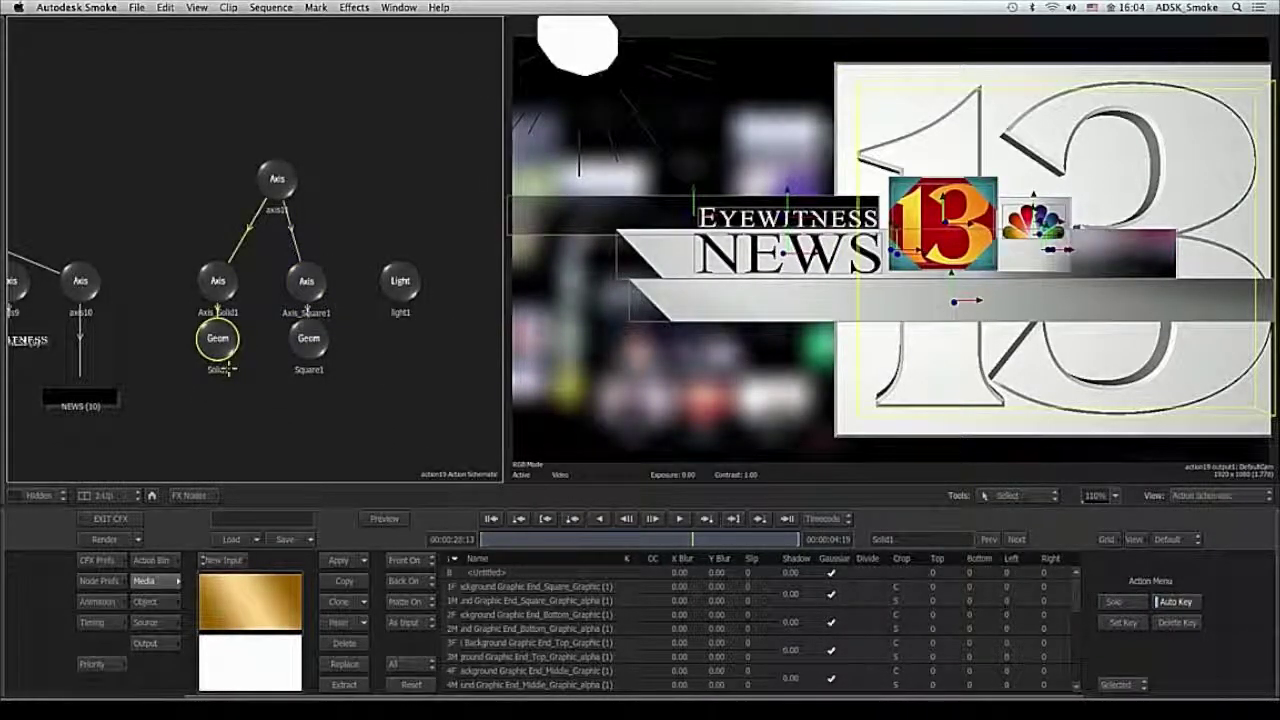
pyautogui.click(145, 601)
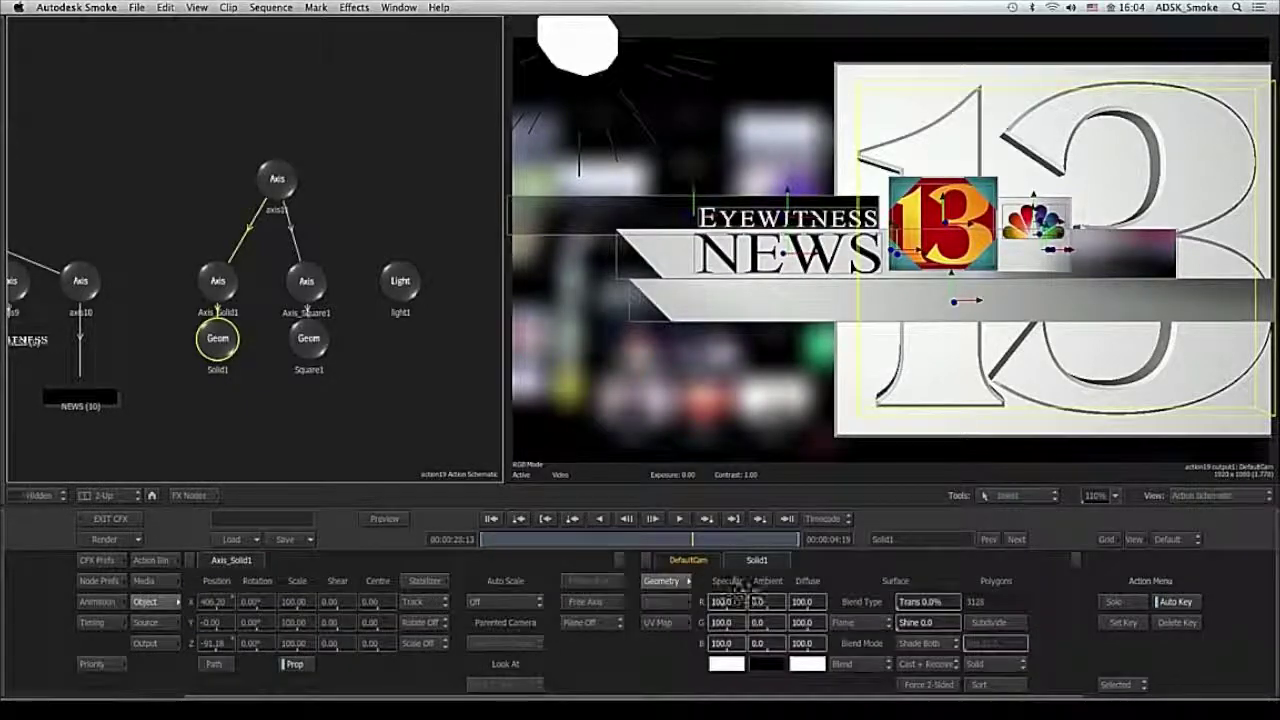
pyautogui.click(153, 561)
pyautogui.click(688, 572)
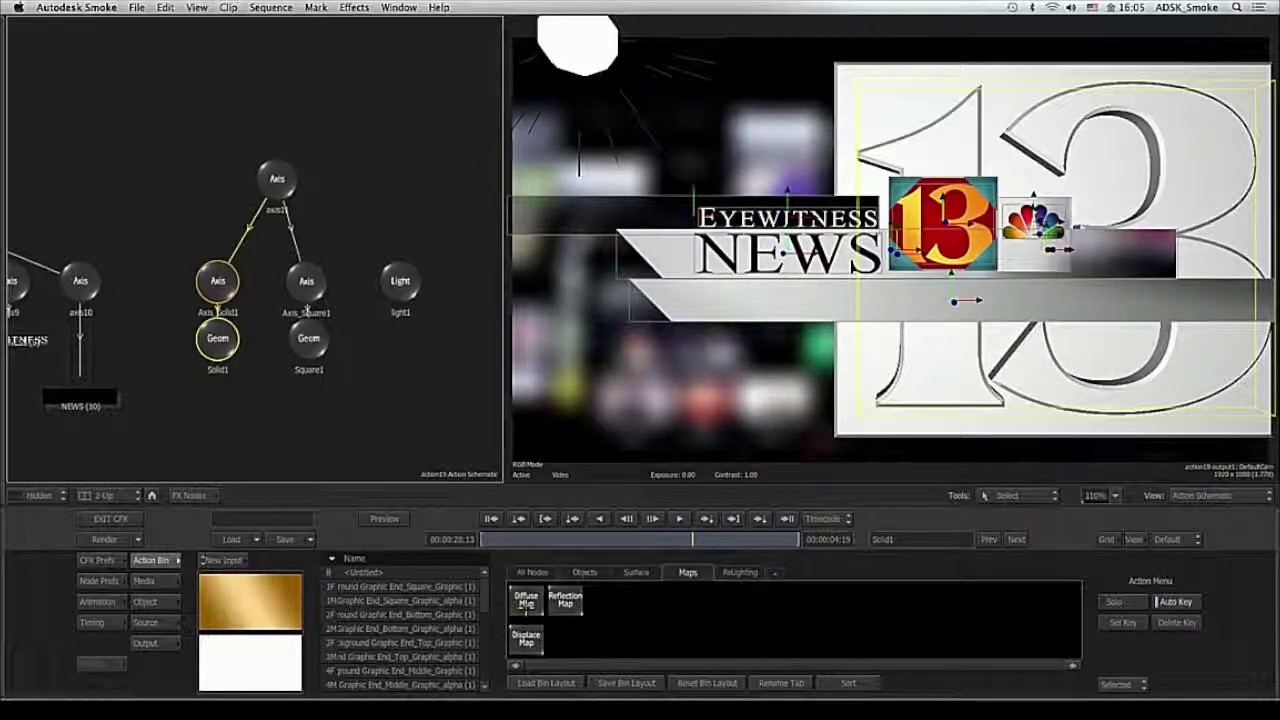
pyautogui.click(525, 600)
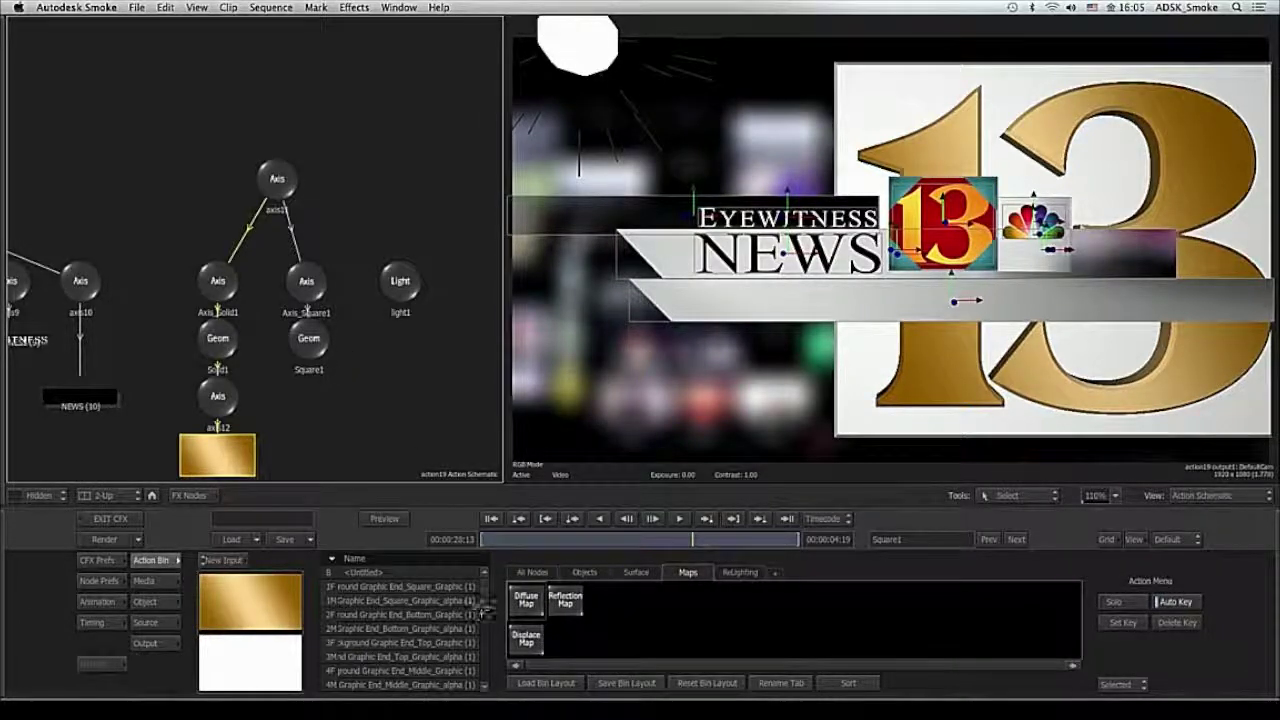
# - Apply the red gradient50 media as a Diffuse Map to the logo's Square1 geometry
pyautogui.moveTo(484, 607); pyautogui.dragTo(488, 680)
pyautogui.click(400, 643)
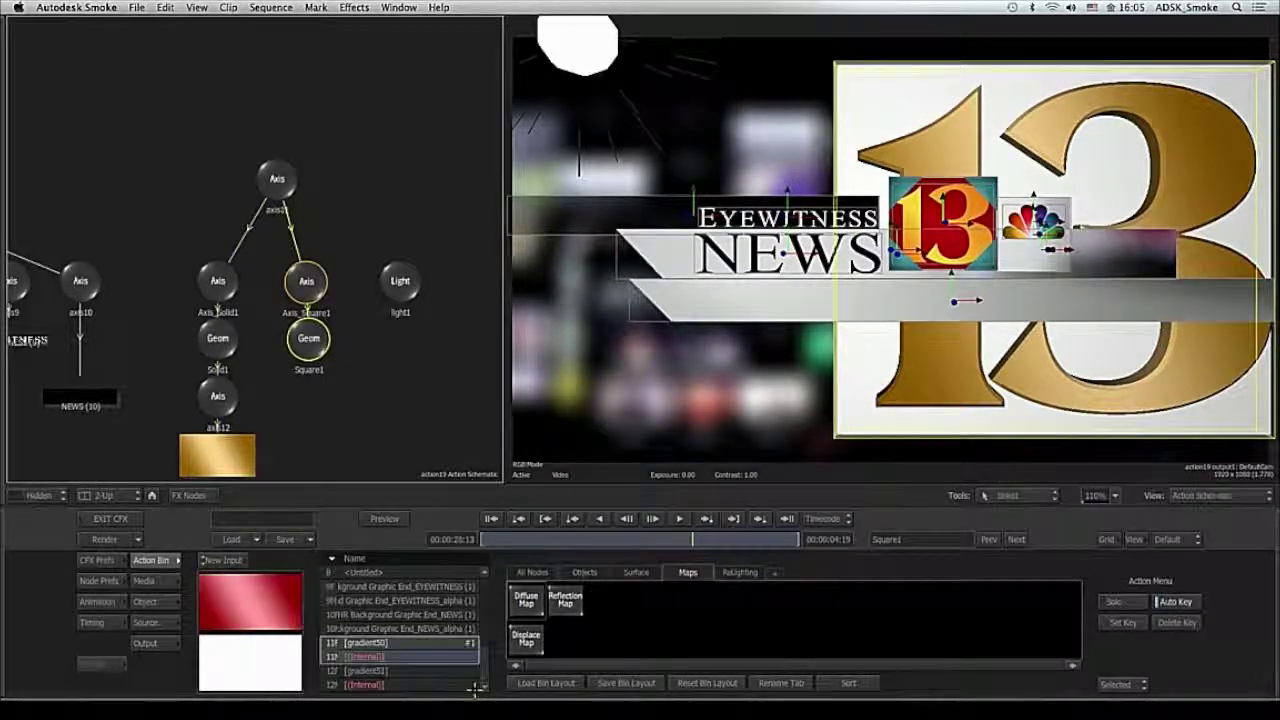
pyautogui.click(526, 600)
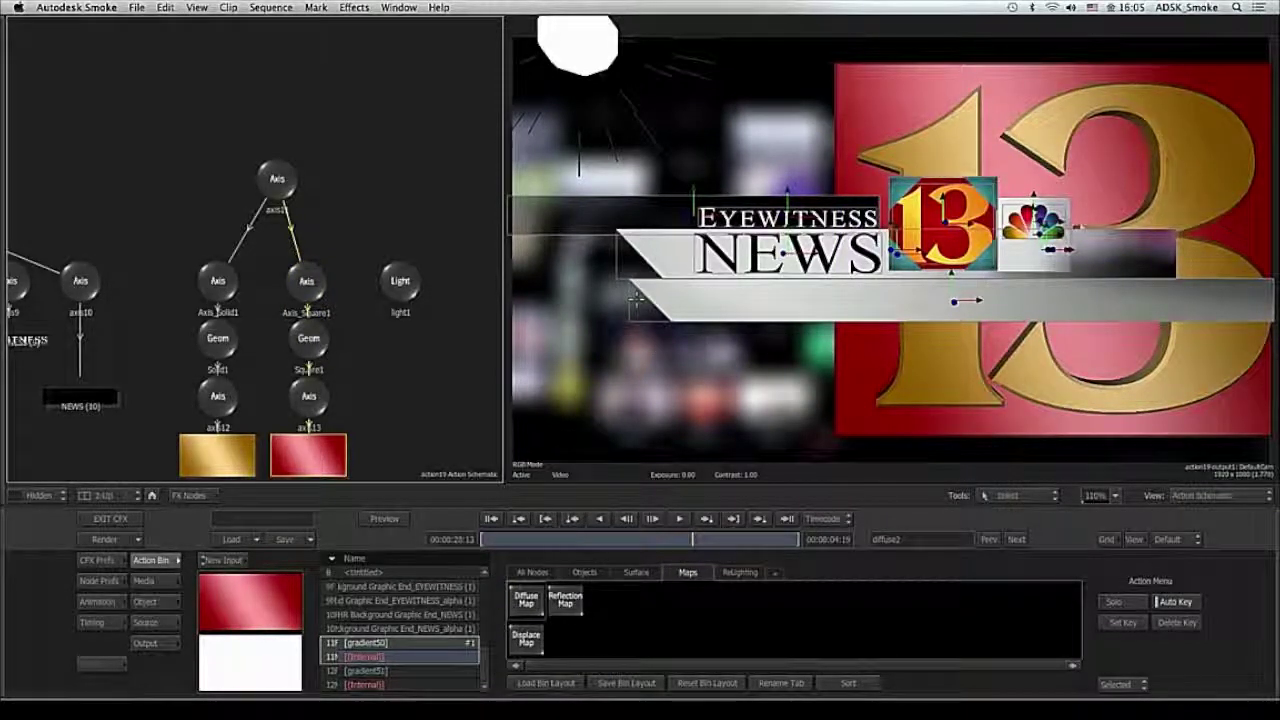
# - Return to the ConnectFX schematic, show the media library, and add the 4335_OK clip from the Screens folder below the gradients
pyautogui.moveTo(505, 341); pyautogui.dragTo(458, 347)
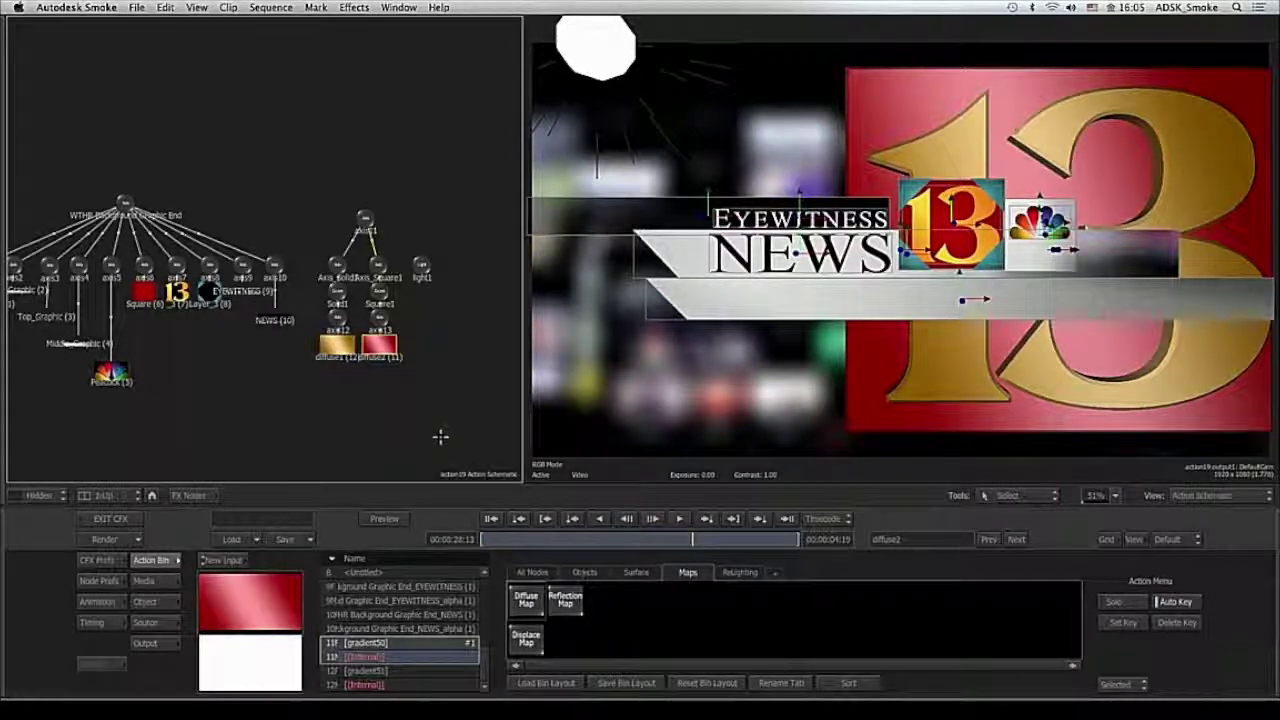
pyautogui.click(152, 497)
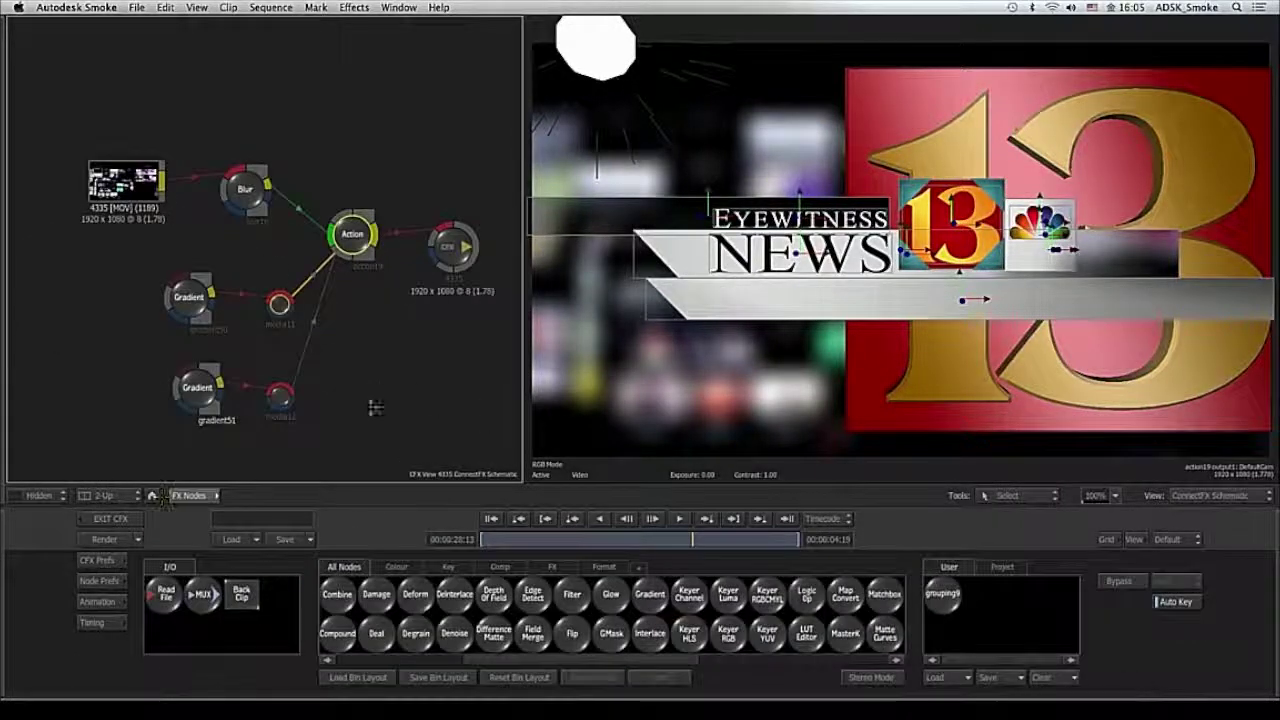
pyautogui.moveTo(1272, 696)
pyautogui.moveTo(186, 265); pyautogui.dragTo(186, 445)
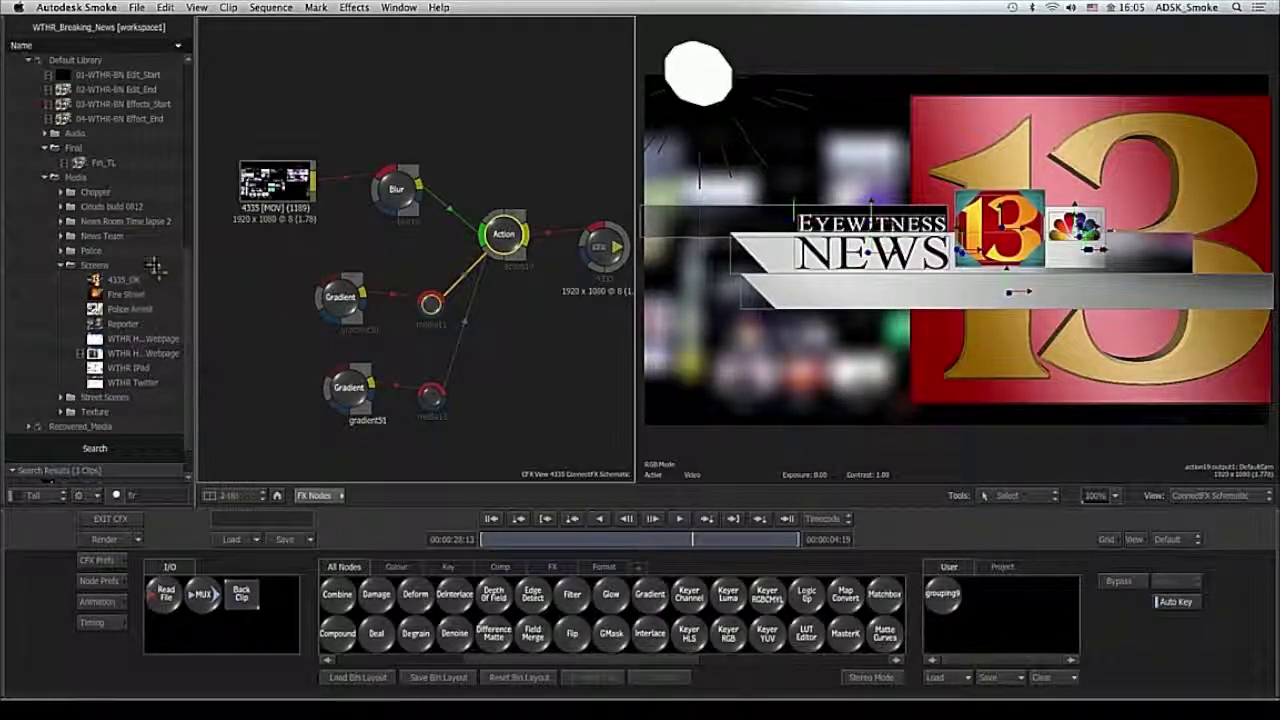
pyautogui.moveTo(523, 325); pyautogui.dragTo(517, 266)
pyautogui.moveTo(110, 281); pyautogui.dragTo(340, 390)
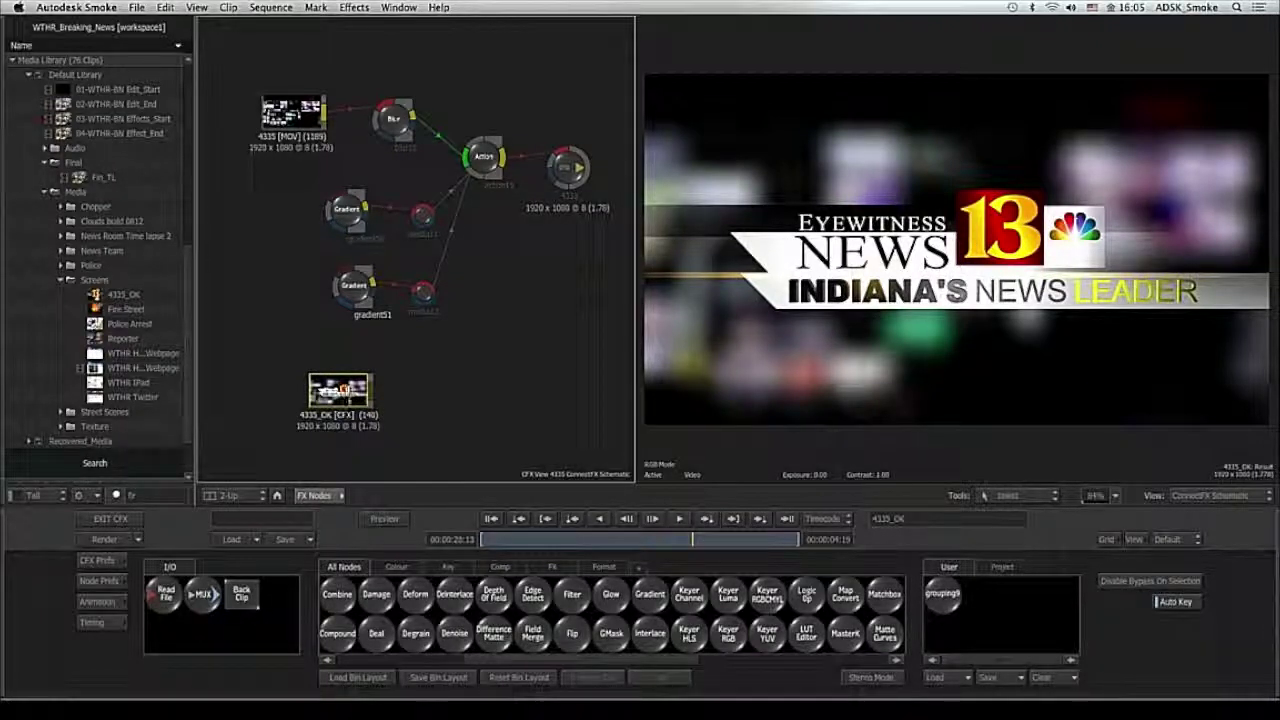
# - Explode only the 4335_OK clip into its ConnectFX nodes and delete the leftover clip node from the schematic
pyautogui.click(345, 405)
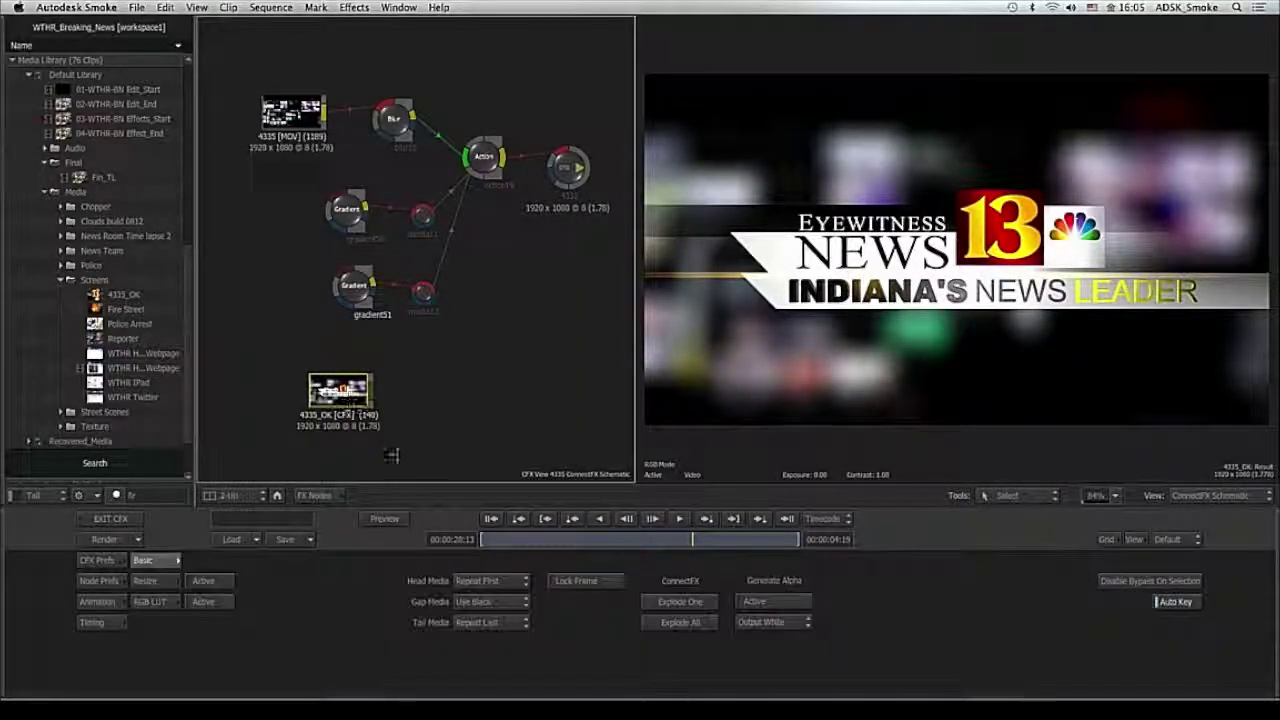
pyautogui.click(684, 601)
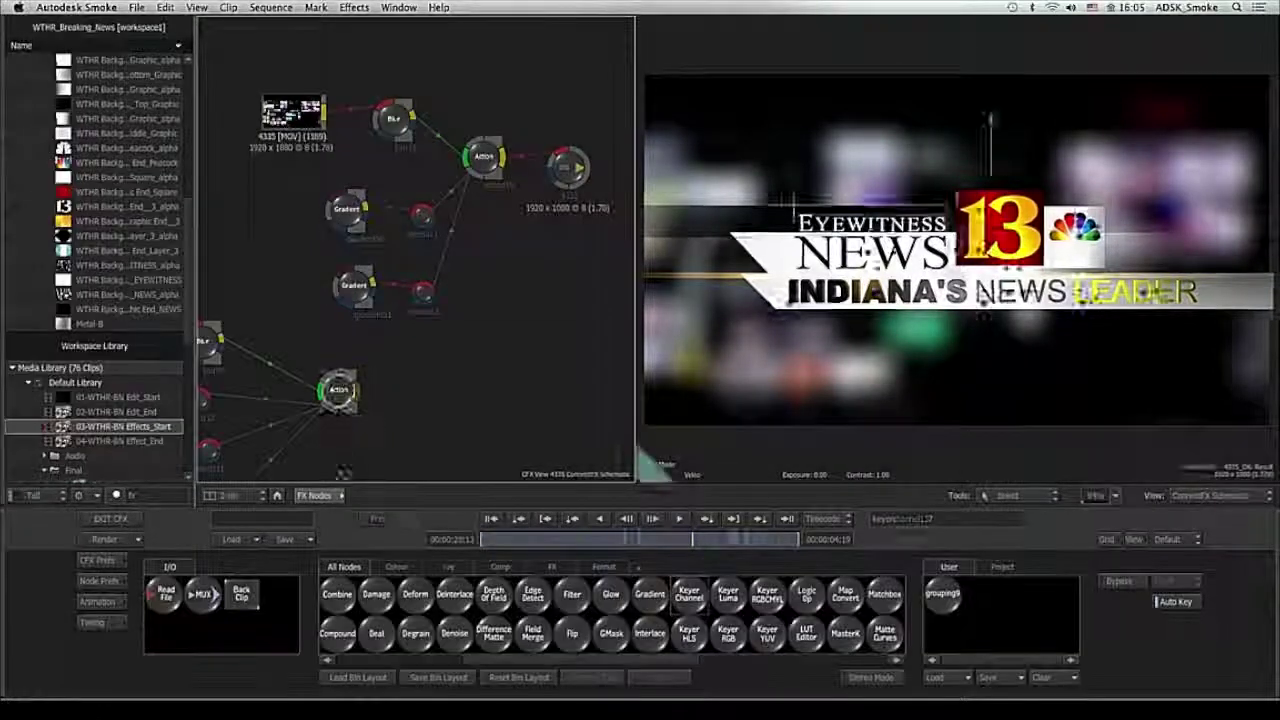
pyautogui.click(344, 436)
pyautogui.moveTo(358, 438); pyautogui.dragTo(424, 702)
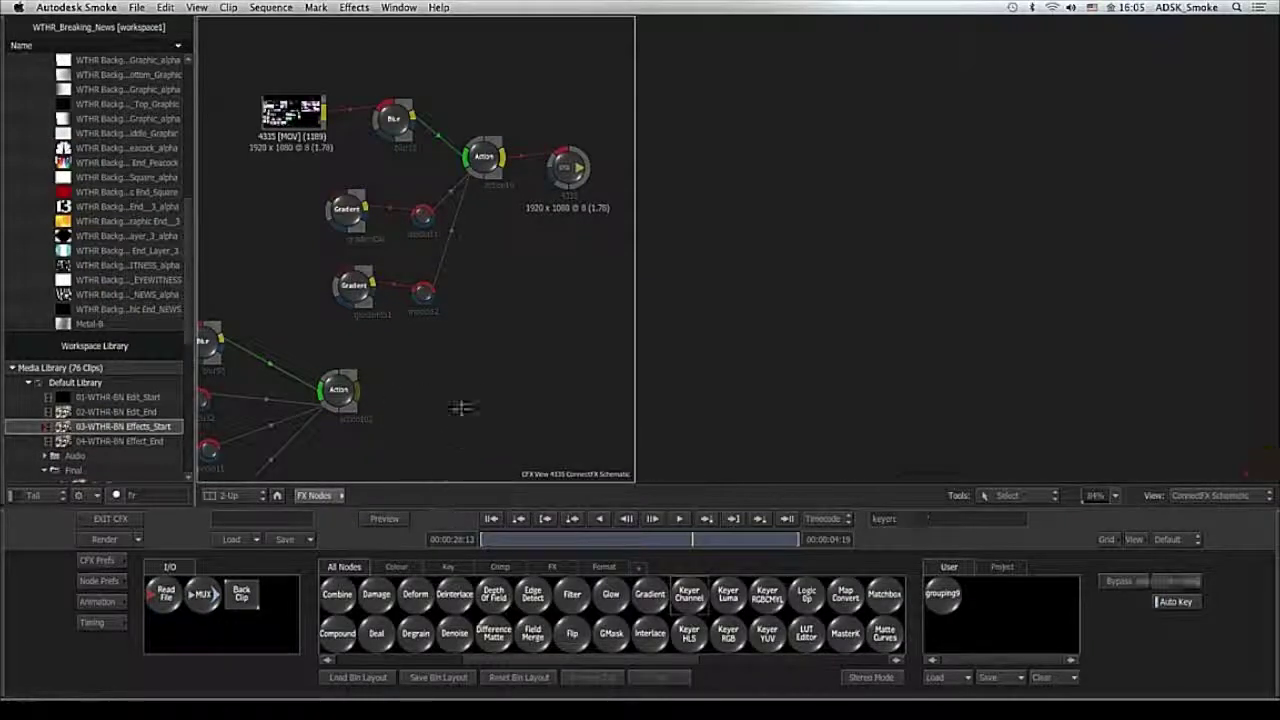
# - Display the exploded setup's Action node output and scrub through the timeline to review the finished logo animation
pyautogui.keyDown('ctrl'); pyautogui.moveTo(456, 406); pyautogui.dragTo(390, 446); pyautogui.keyUp('ctrl')
pyautogui.moveTo(436, 385); pyautogui.dragTo(542, 385)
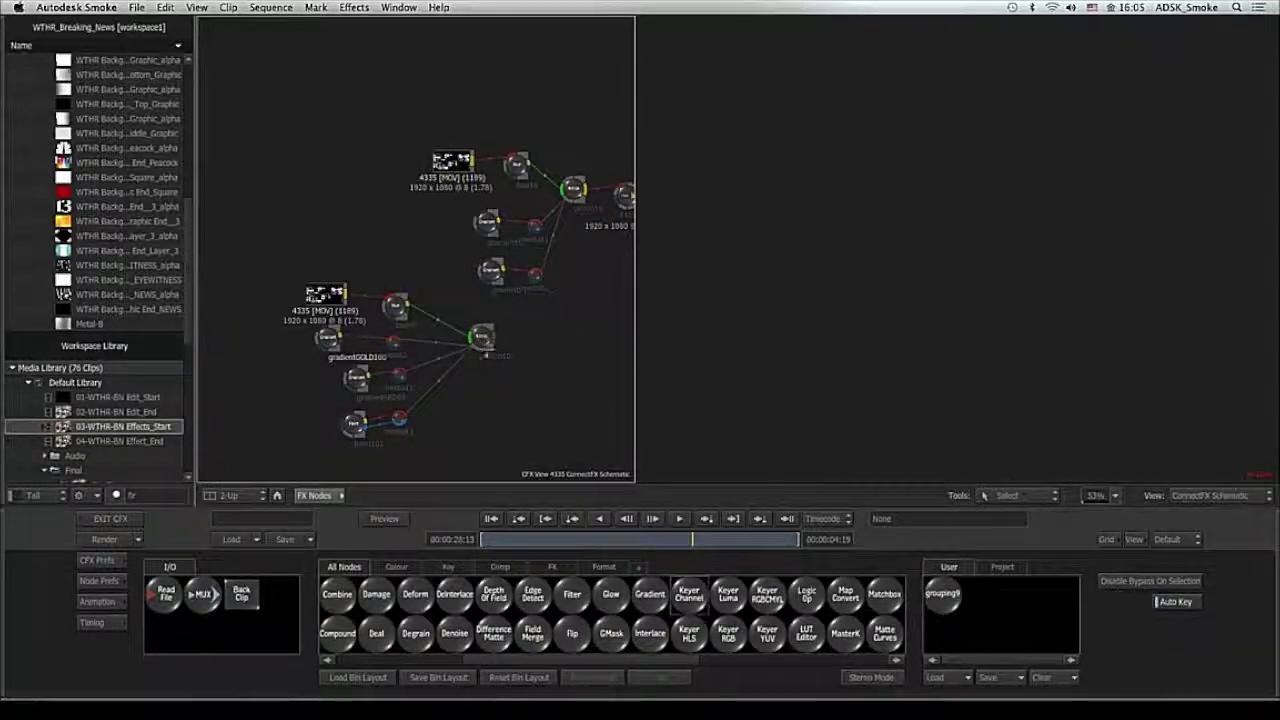
pyautogui.click(482, 339)
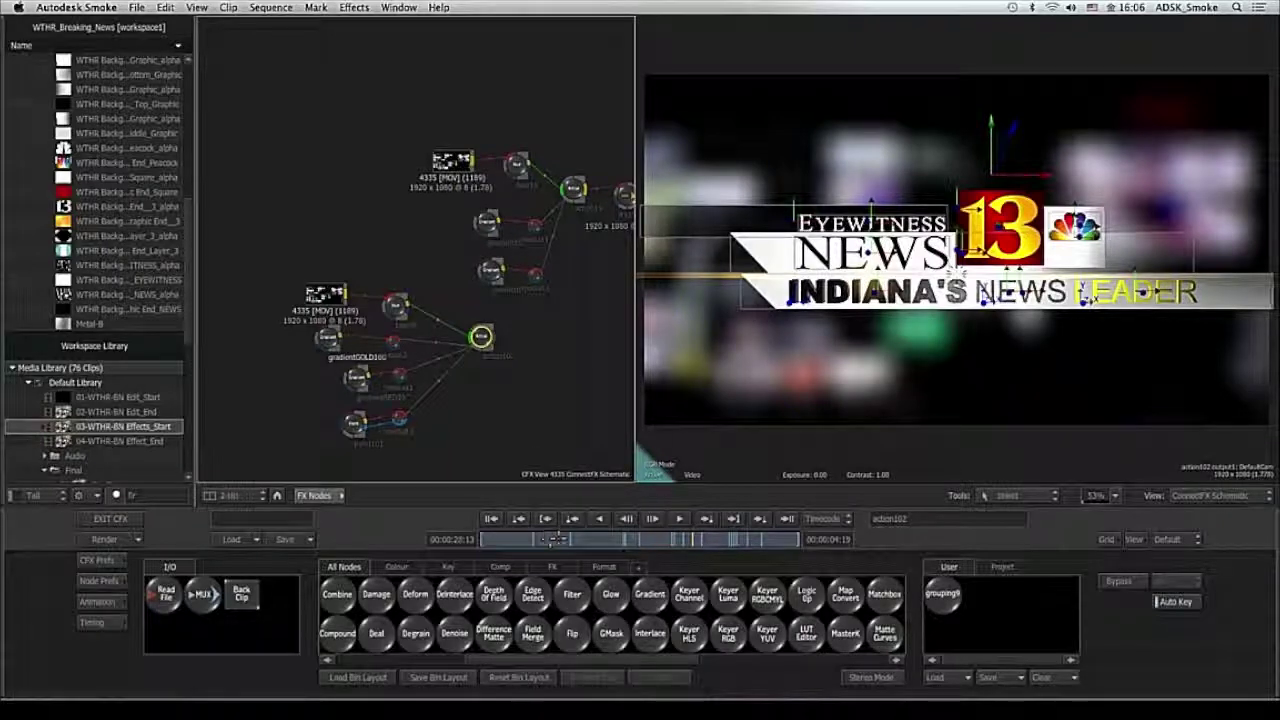
pyautogui.moveTo(553, 540); pyautogui.dragTo(748, 530)
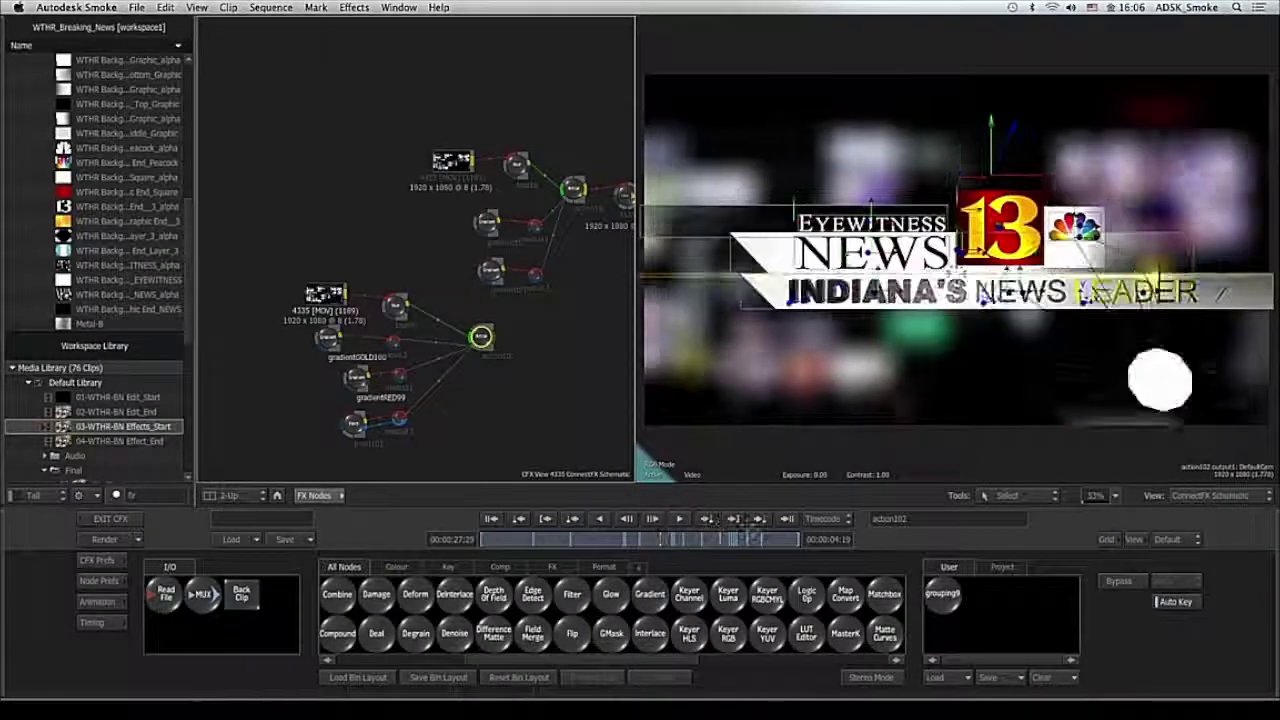